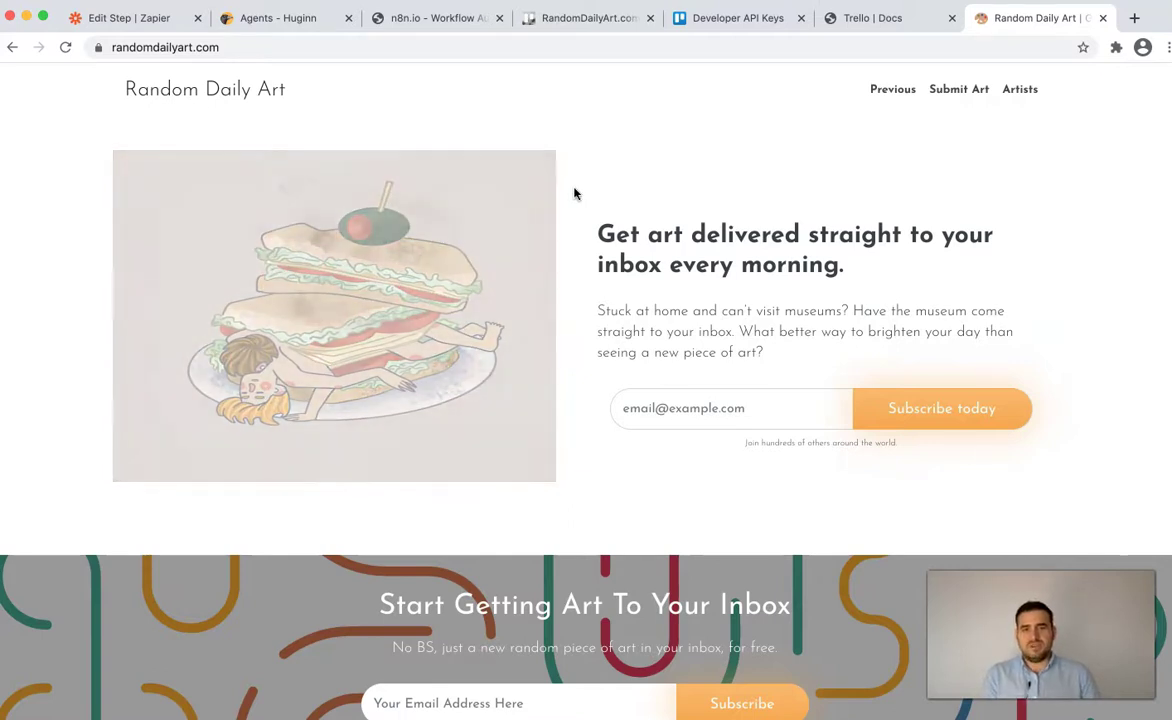
- Open Random Daily Art's Submit Your Art page and scroll through its three-image upload area and artist form
{"action": "left_click", "coordinate": [958, 93]}
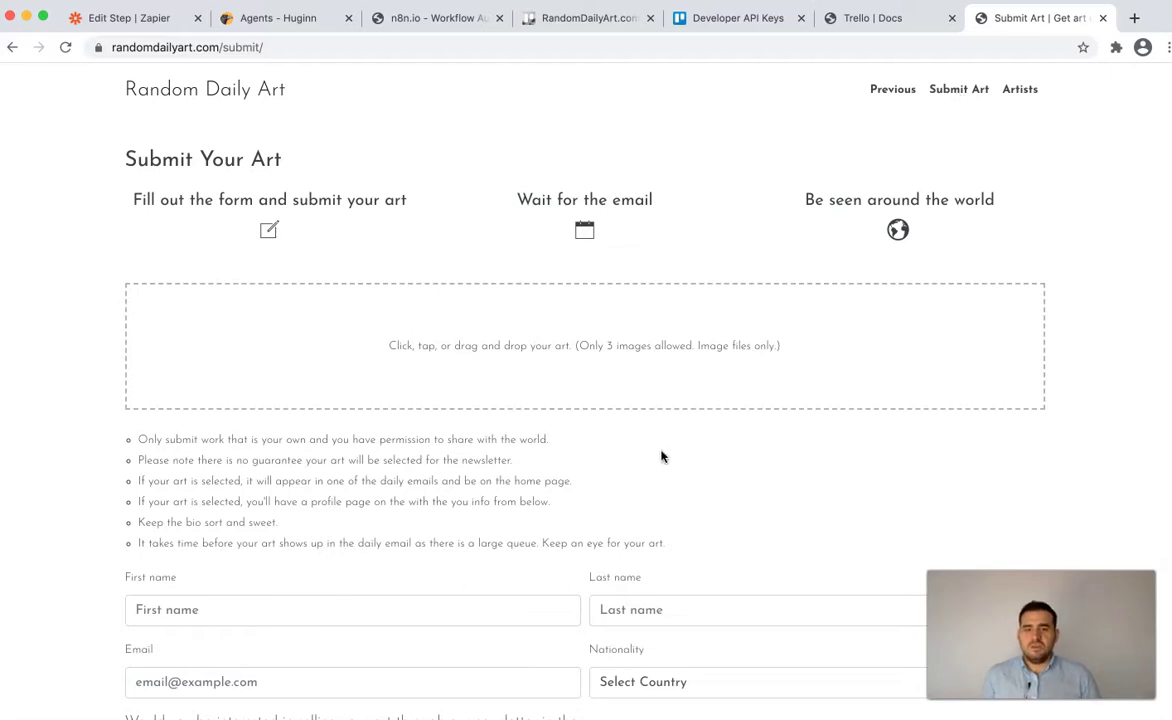
{"action": "scroll", "coordinate": [660, 455], "scroll_direction": "down", "scroll_amount": 4}
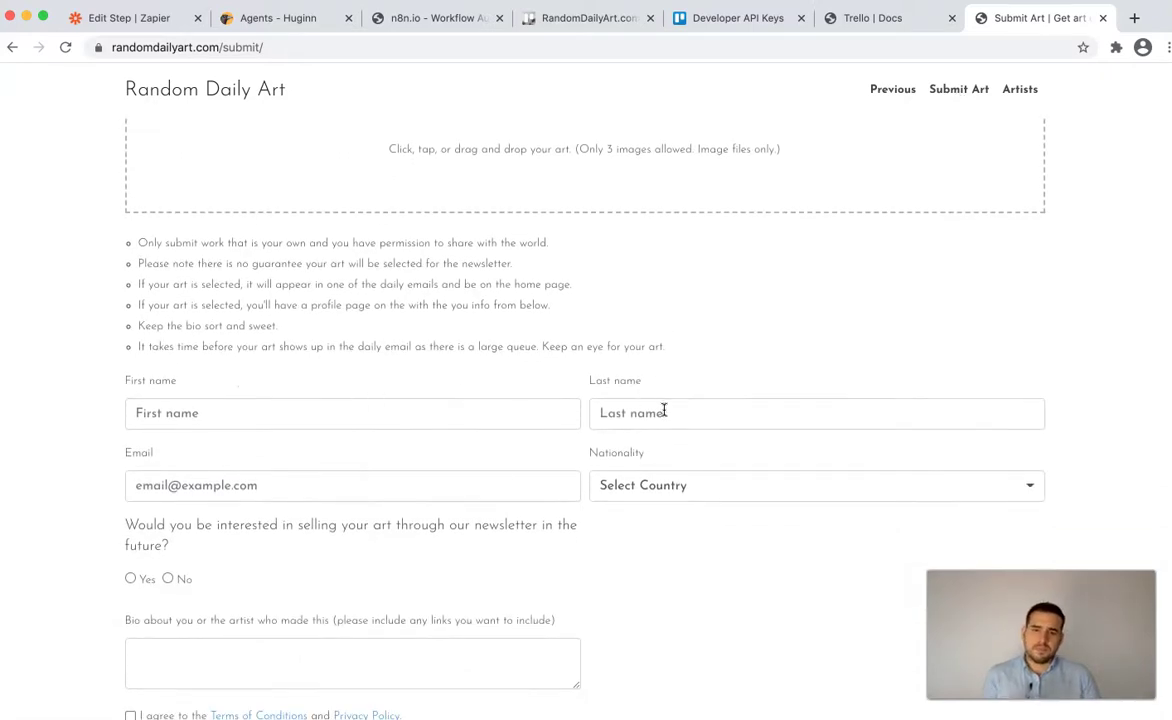
{"action": "scroll", "coordinate": [598, 484], "scroll_direction": "down", "scroll_amount": 3}
{"action": "scroll", "coordinate": [598, 484], "scroll_direction": "down", "scroll_amount": 1}
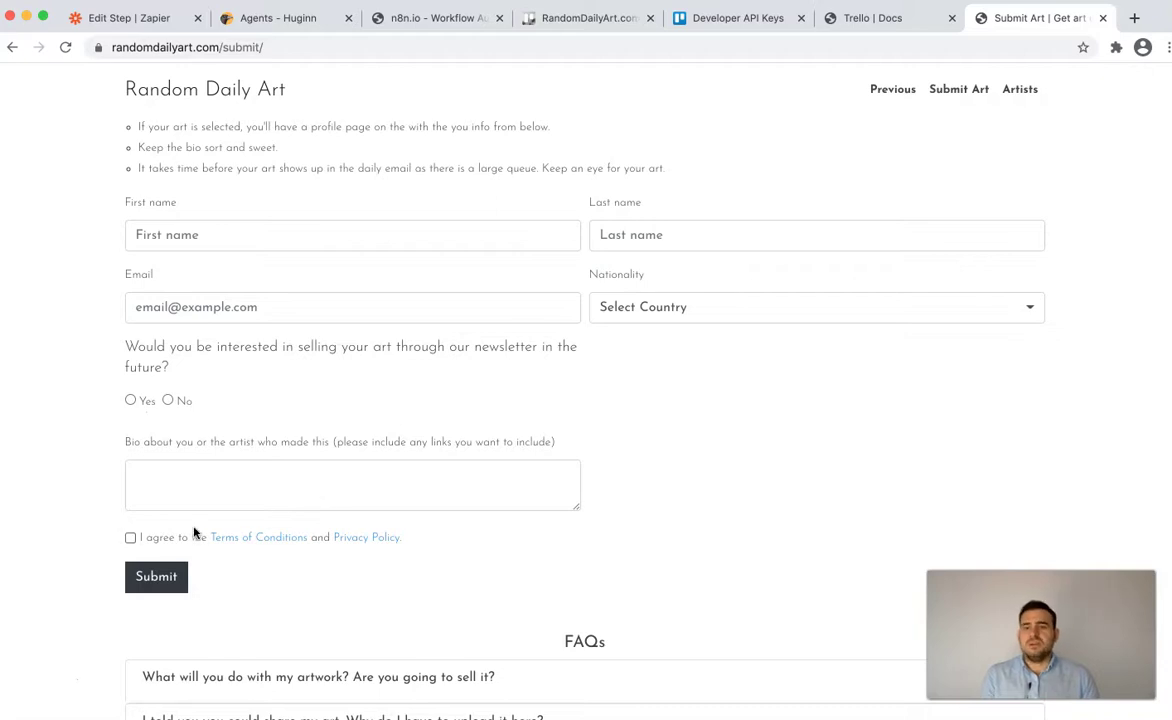
{"action": "scroll", "coordinate": [644, 450], "scroll_direction": "up", "scroll_amount": 5}
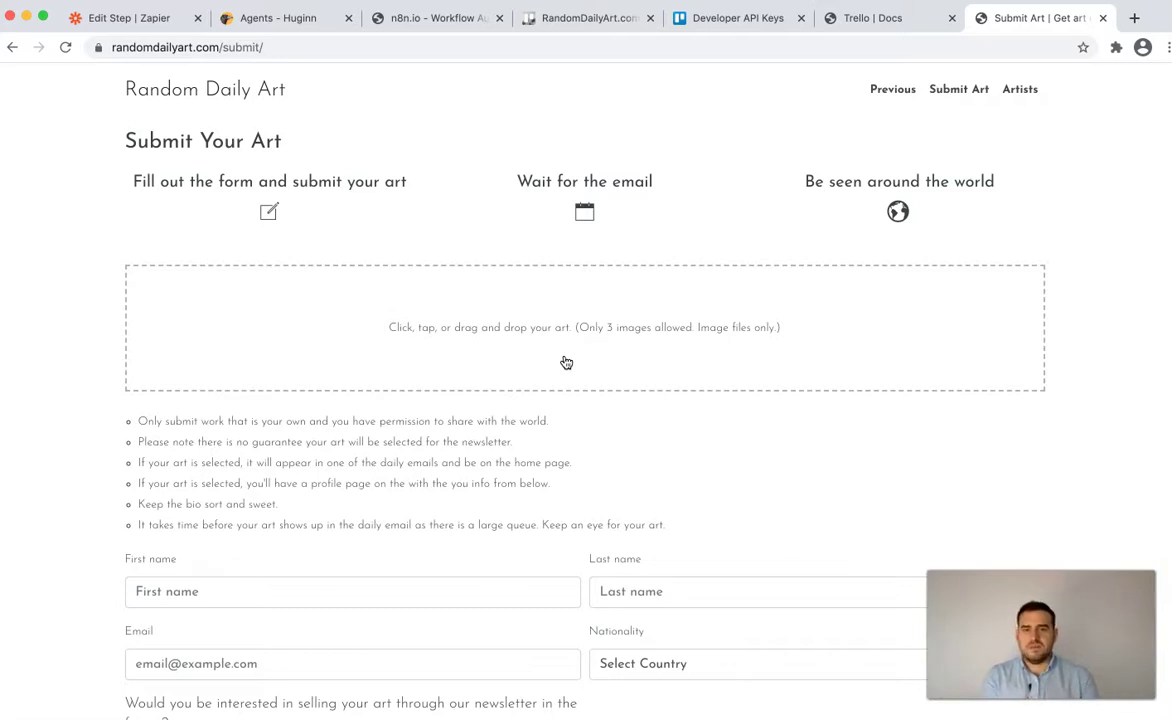
{"action": "scroll", "coordinate": [566, 362], "scroll_direction": "down", "scroll_amount": 1}
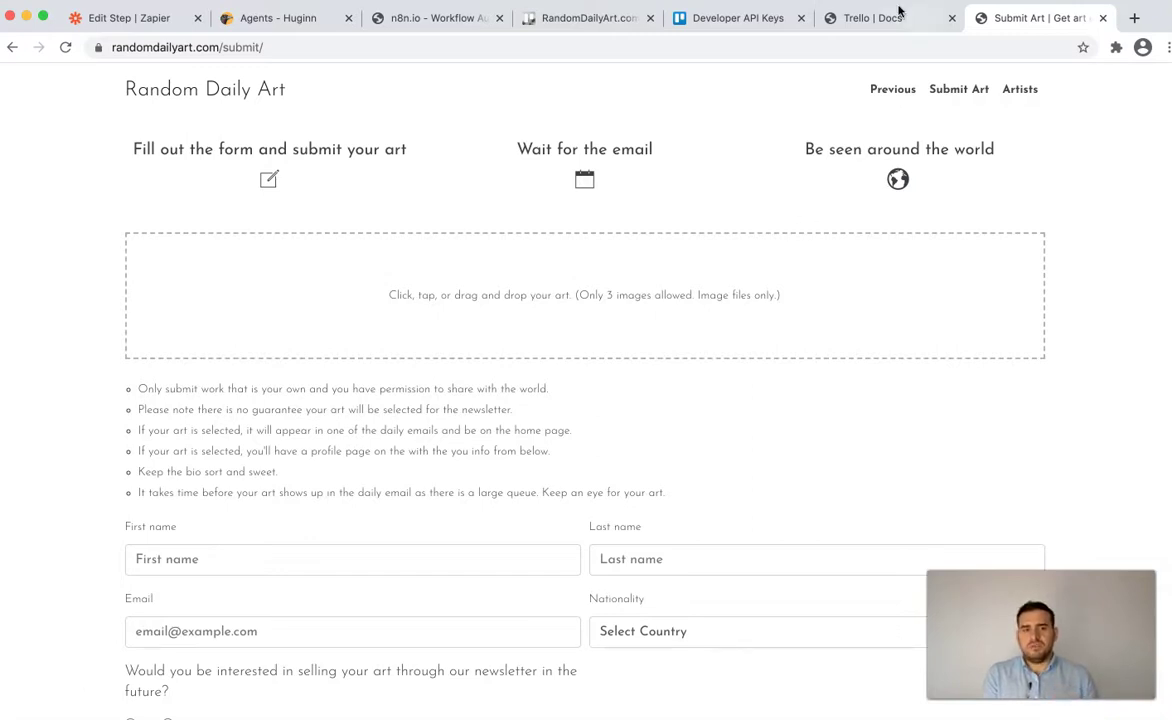
- Review the User Submitted Art cards on the RandomDailyArt.com Trello board, nudging the first card toward Art Queue
{"action": "left_click", "coordinate": [578, 20]}
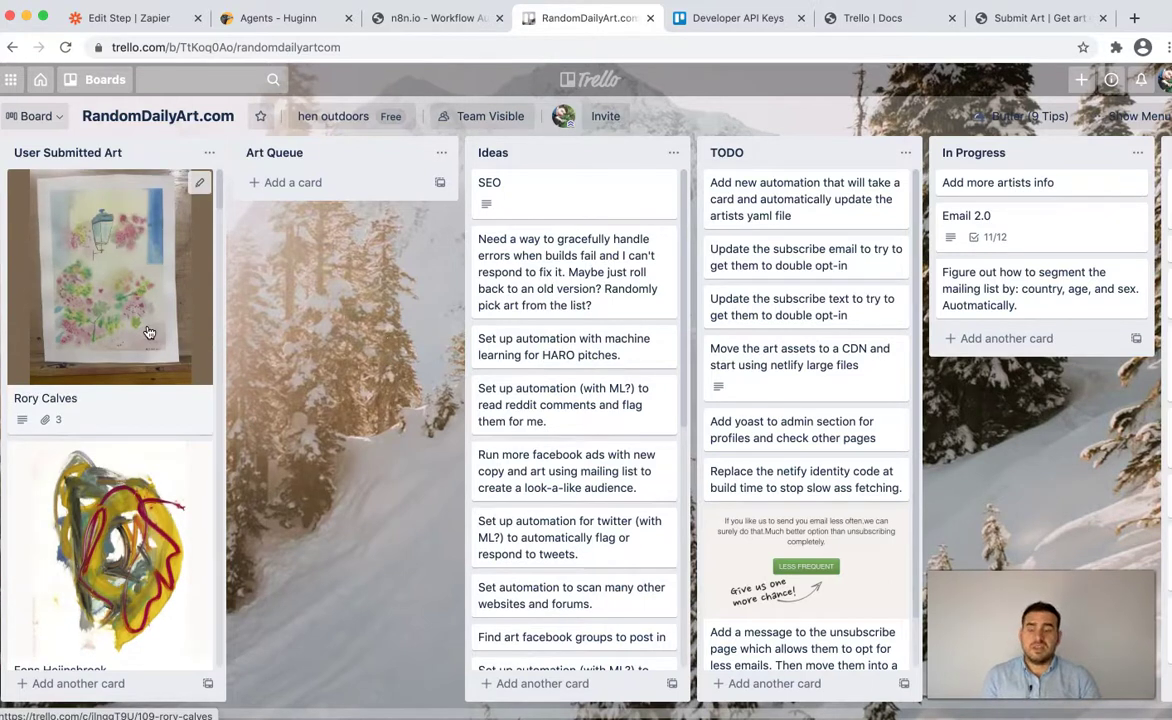
{"action": "scroll", "coordinate": [147, 332], "scroll_direction": "down", "scroll_amount": 5}
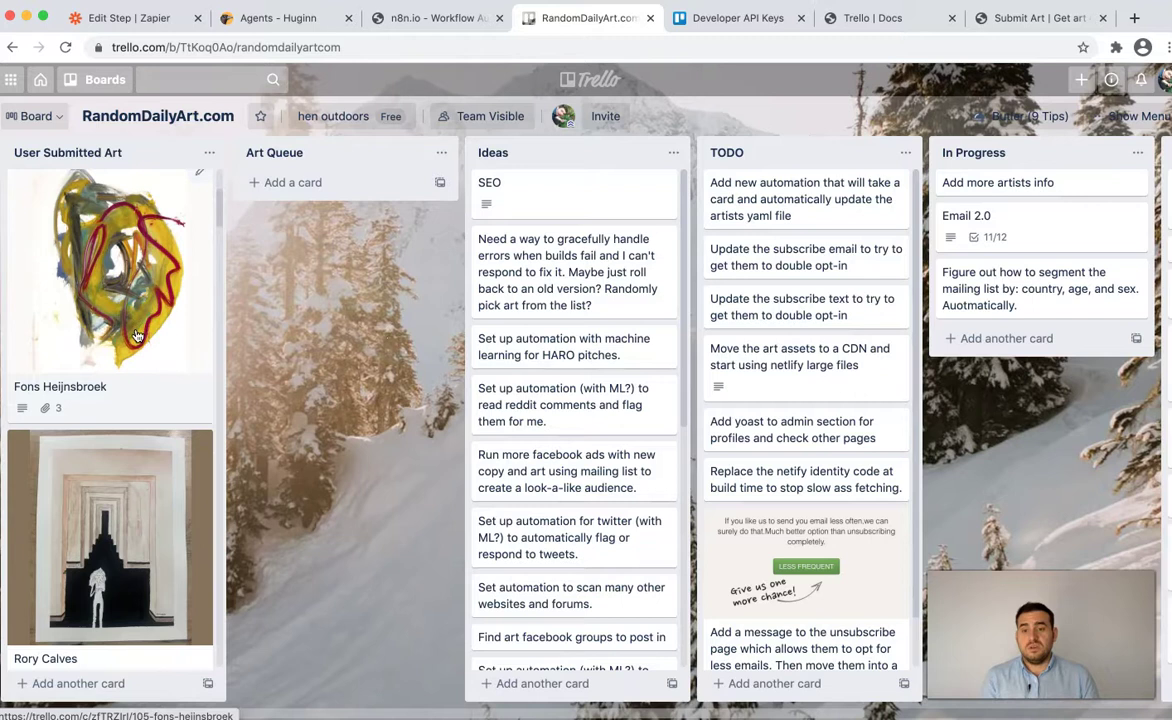
{"action": "scroll", "coordinate": [135, 334], "scroll_direction": "up", "scroll_amount": 5}
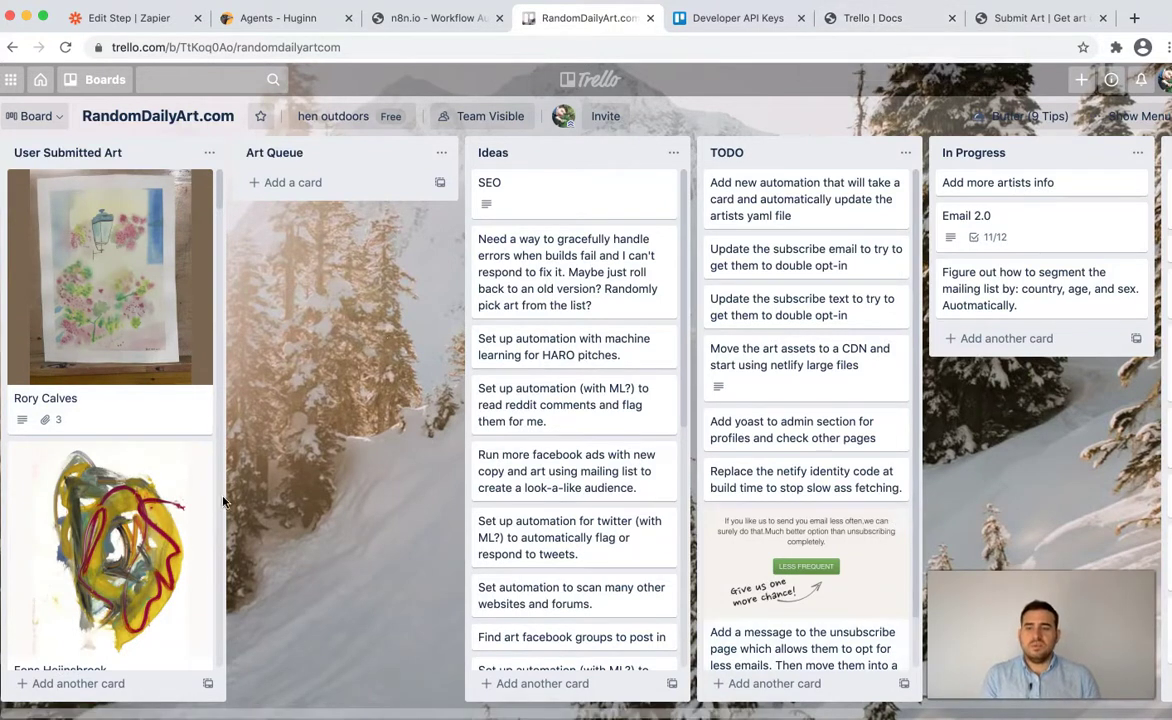
{"action": "right_click", "coordinate": [155, 420]}
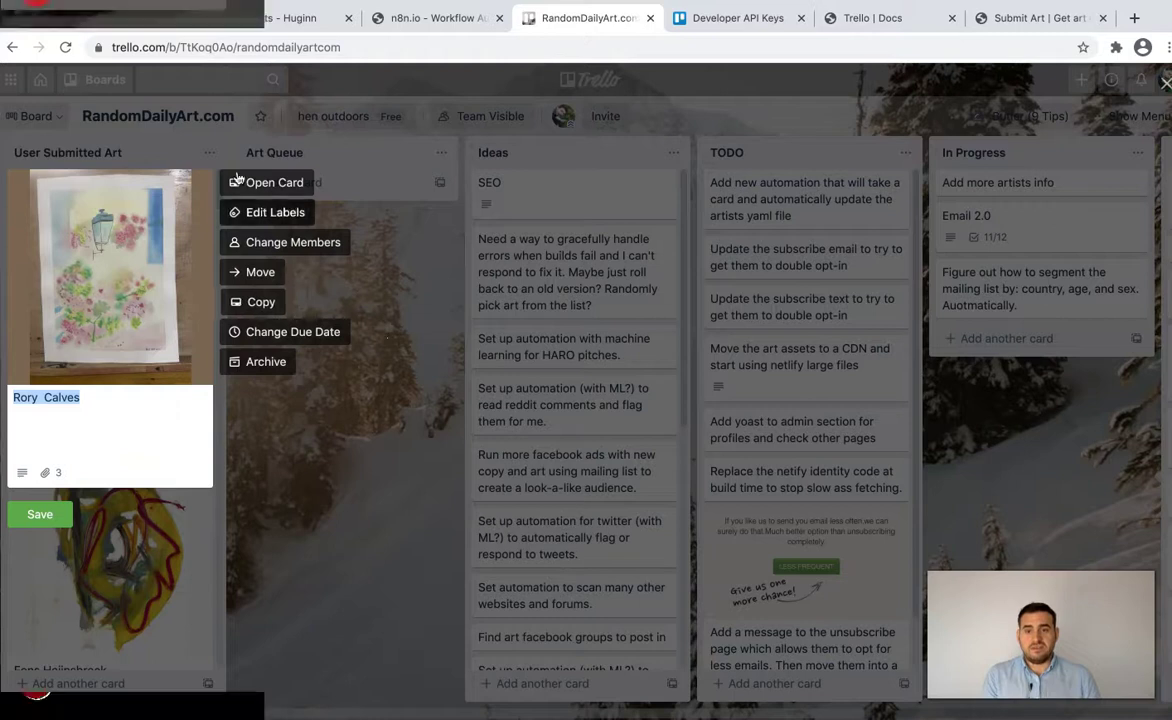
{"action": "left_click", "coordinate": [304, 481]}
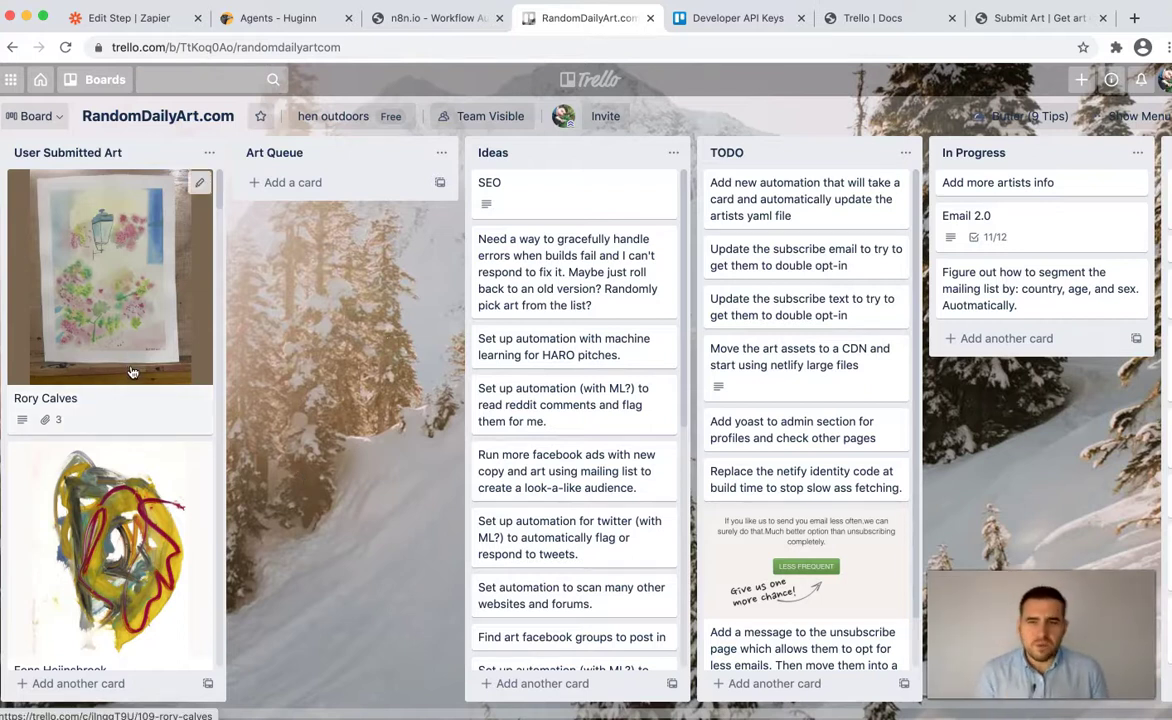
{"action": "left_click_drag", "start_coordinate": [131, 372], "coordinate": [135, 345]}
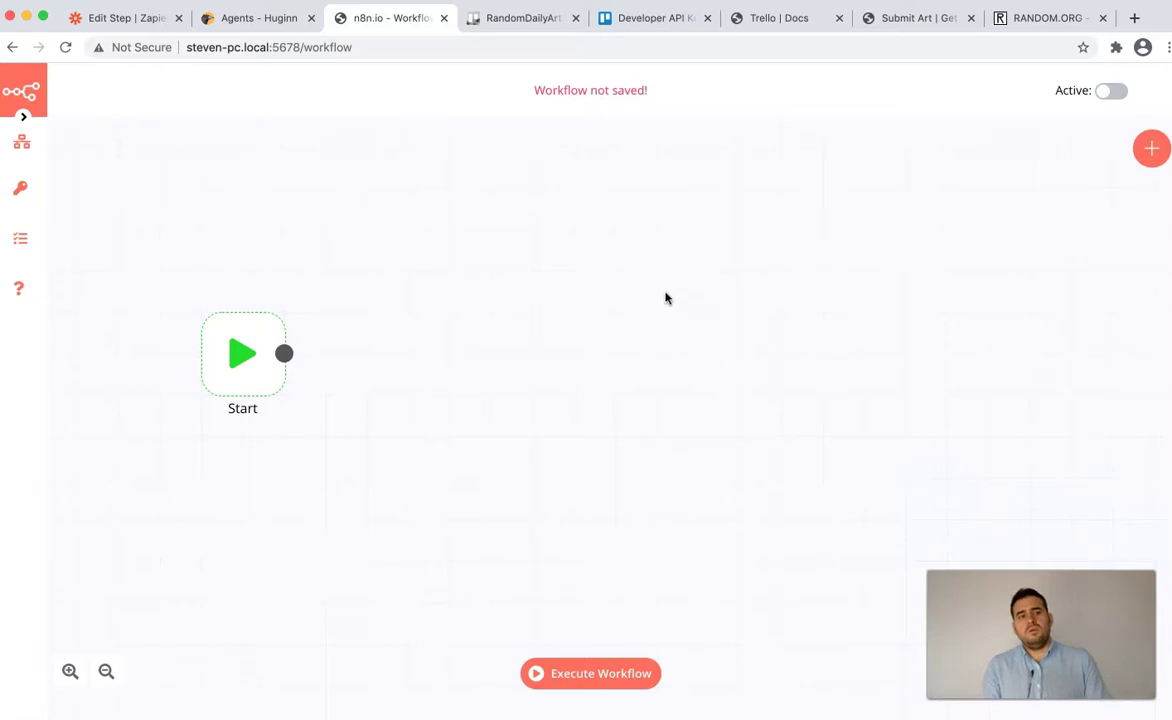
- Add a Webhook trigger found by filtering 'web', check its auto-generated path, and position it right of Start
{"action": "left_click", "coordinate": [1148, 152]}
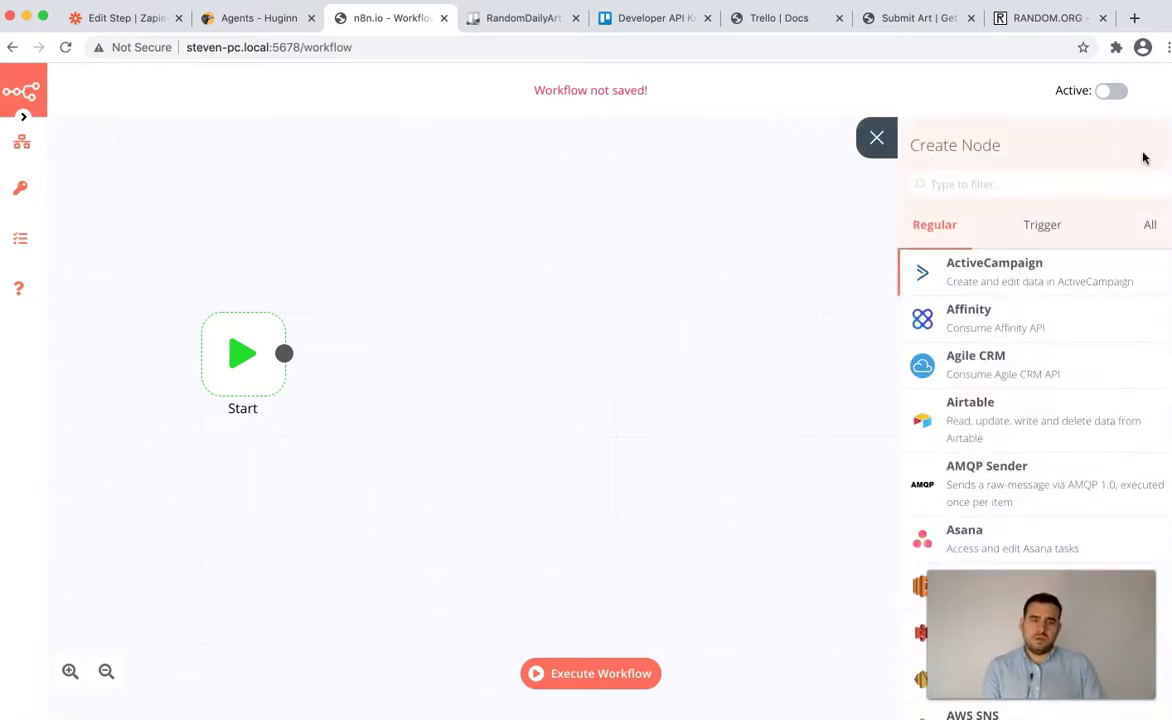
{"action": "left_click", "coordinate": [1040, 226]}
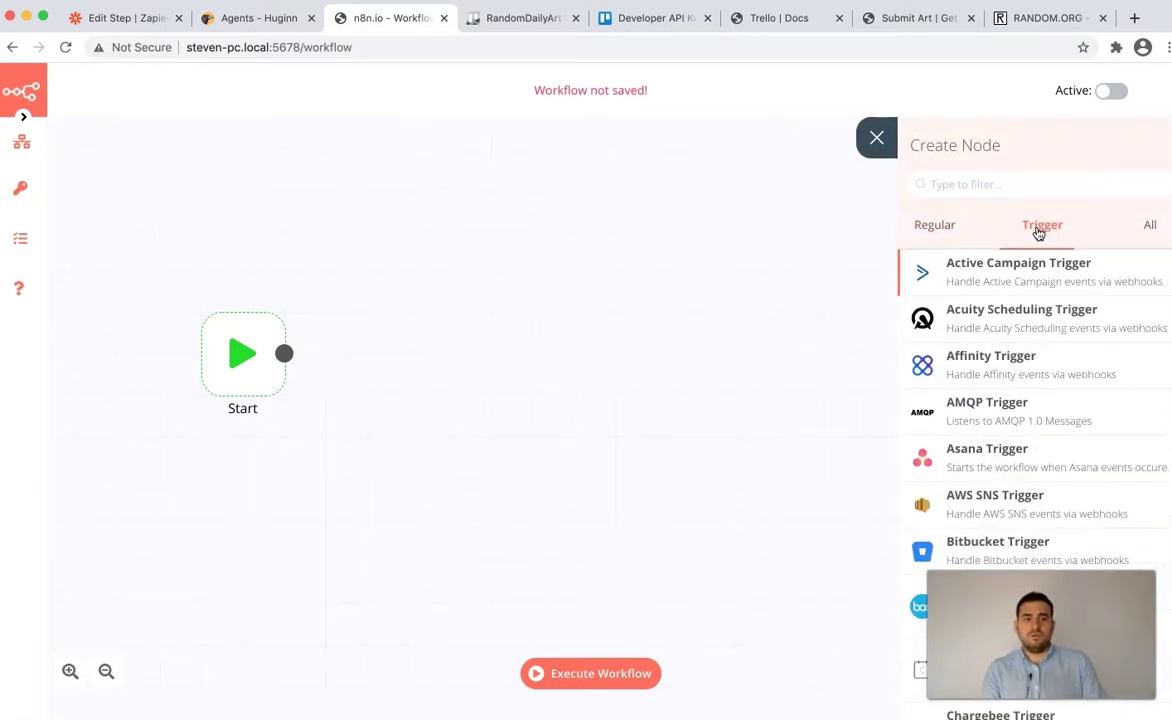
{"action": "left_click", "coordinate": [1028, 188]}
{"action": "type", "text": "web"}
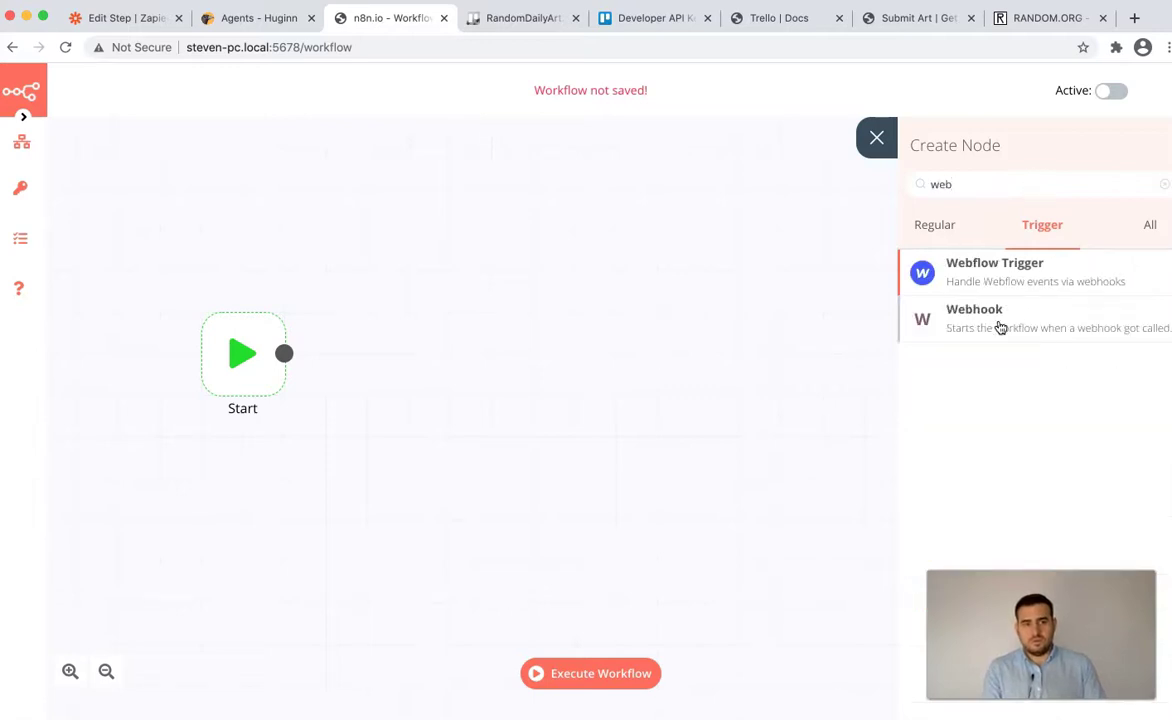
{"action": "left_click", "coordinate": [1001, 329]}
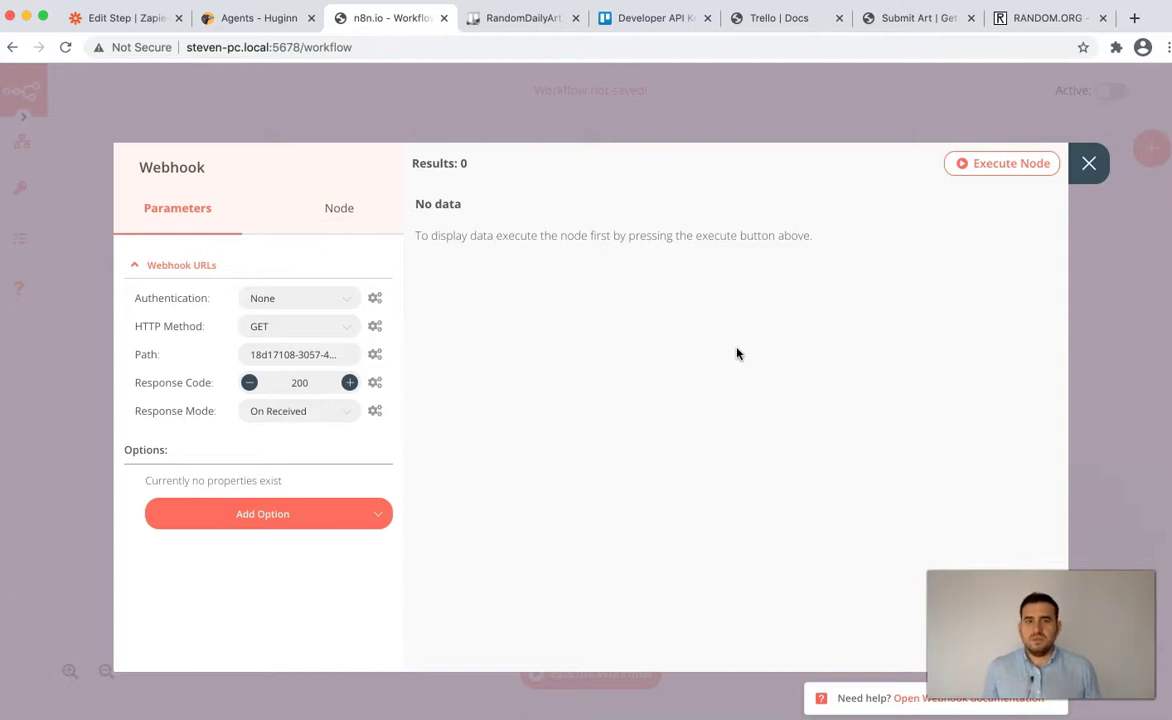
{"action": "left_click", "coordinate": [336, 354]}
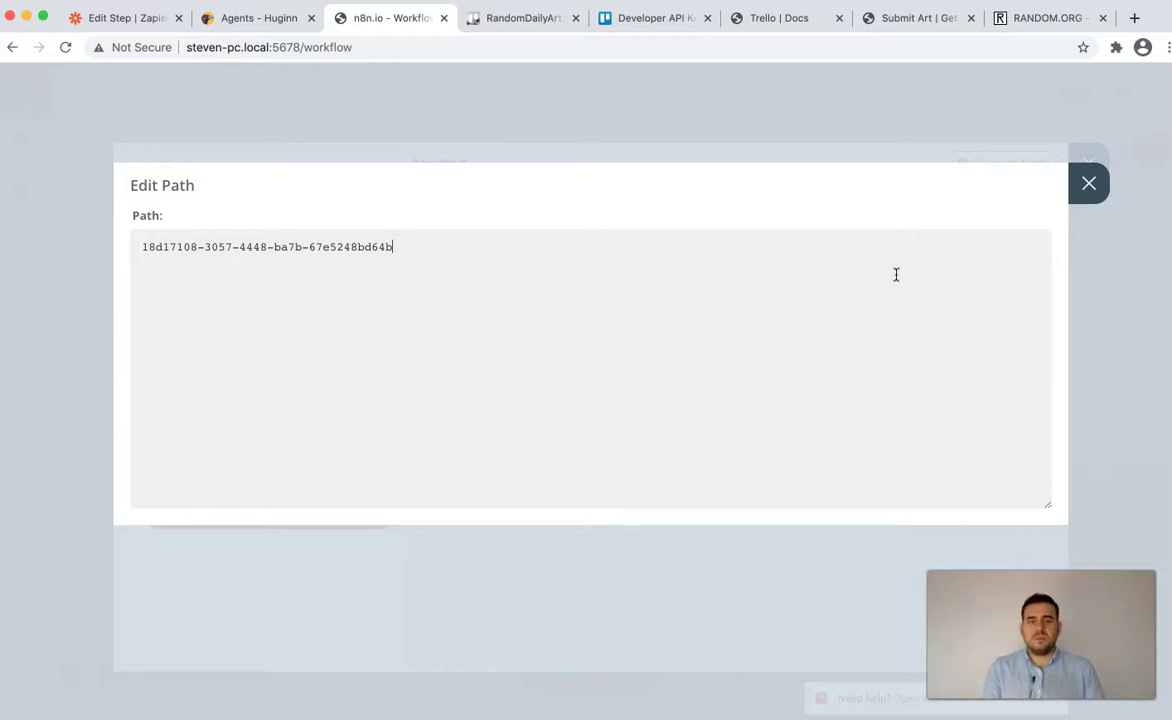
{"action": "left_click", "coordinate": [1093, 189]}
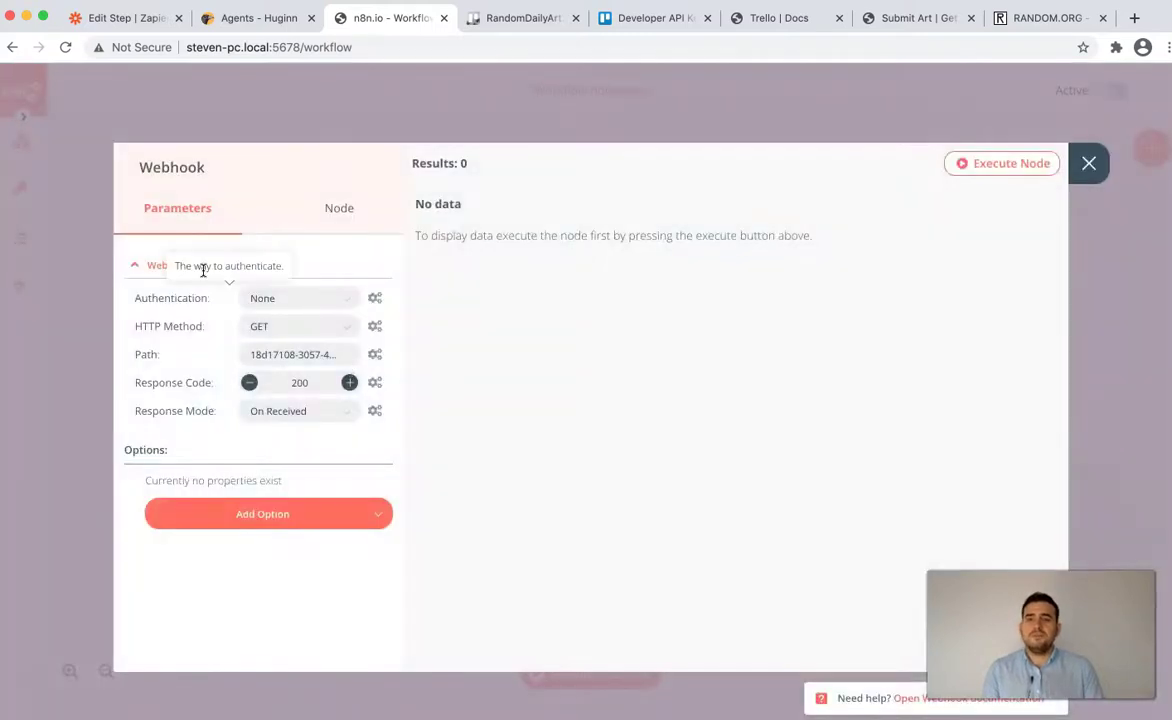
{"action": "left_click", "coordinate": [1089, 163]}
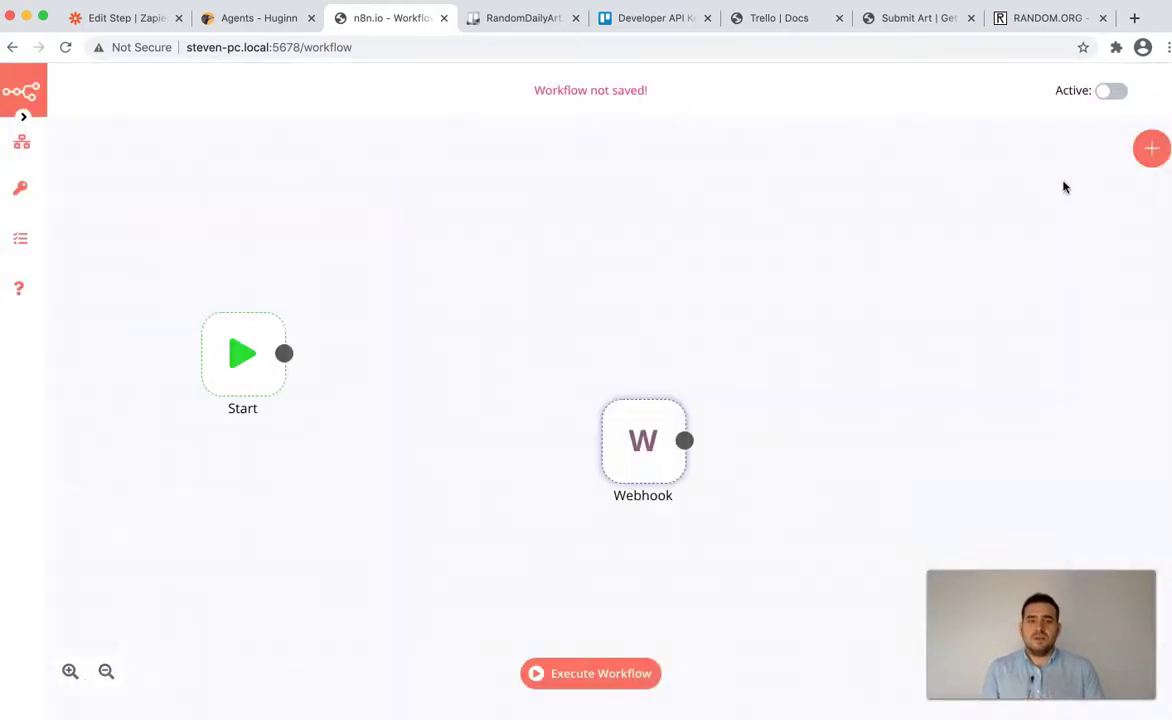
{"action": "left_click_drag", "start_coordinate": [655, 455], "coordinate": [432, 387]}
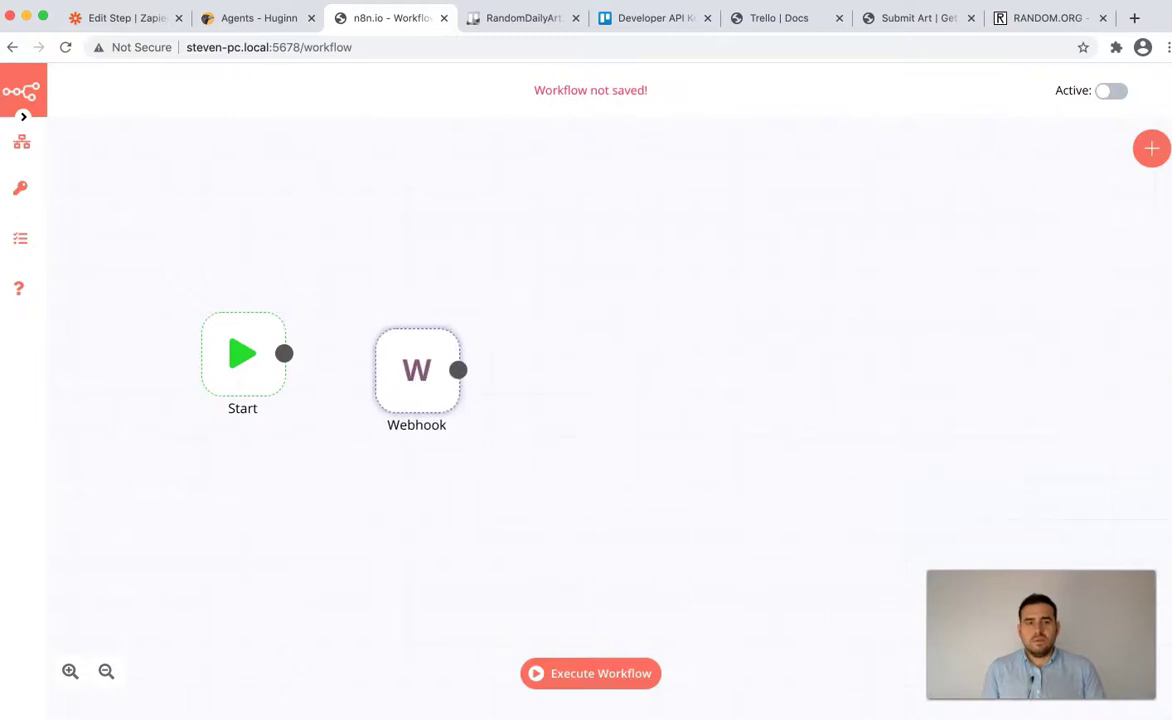
- Add a Trello node to the workflow by searching 'trell'
{"action": "left_click", "coordinate": [1153, 150]}
{"action": "type", "text": "trell"}
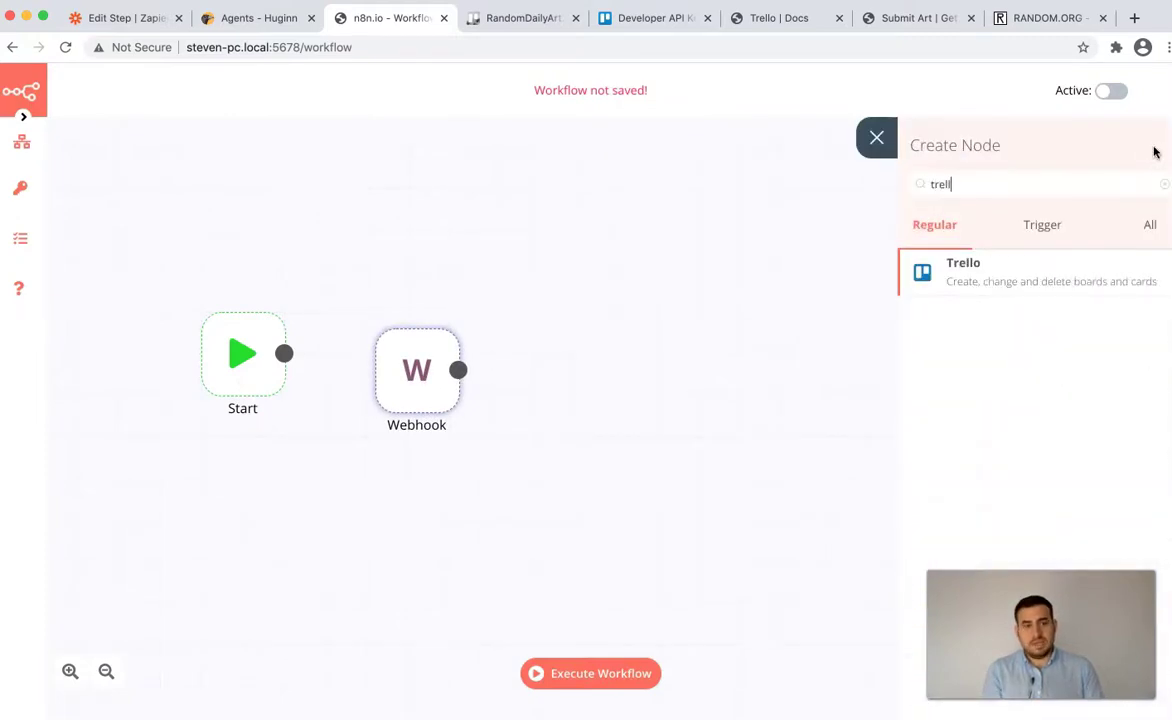
{"action": "left_click", "coordinate": [1106, 268]}
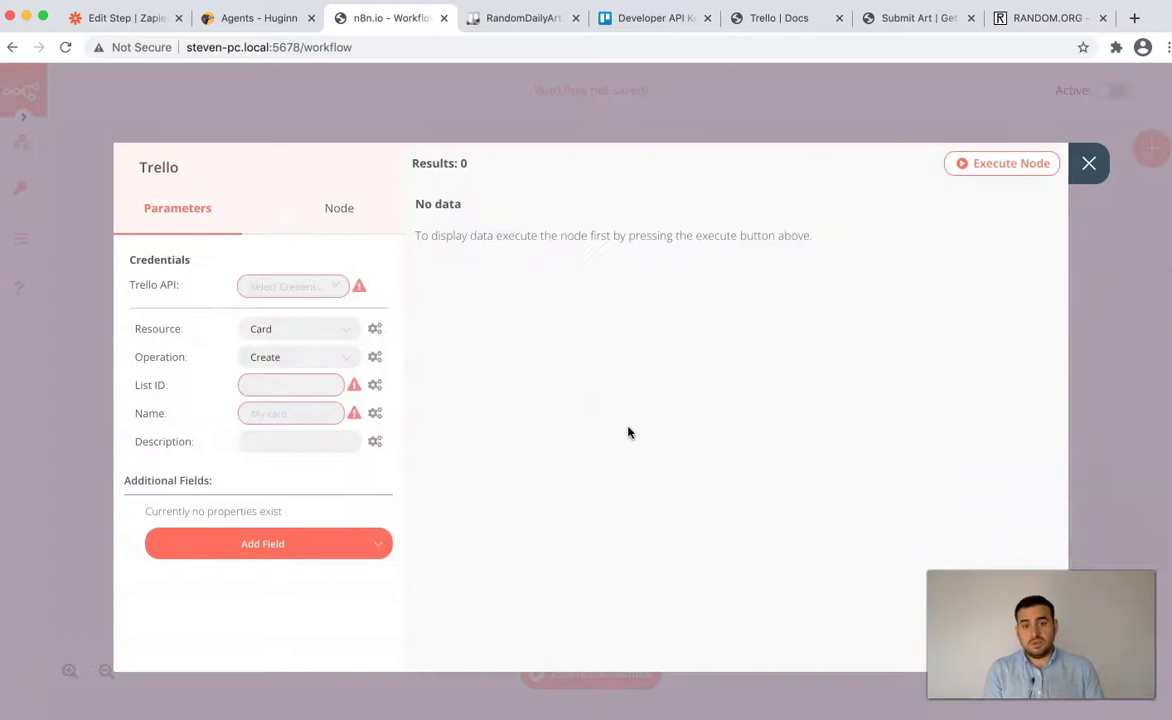
- Create new Trello API credentials named 'Trello', ready for the API key
{"action": "left_click", "coordinate": [318, 292]}
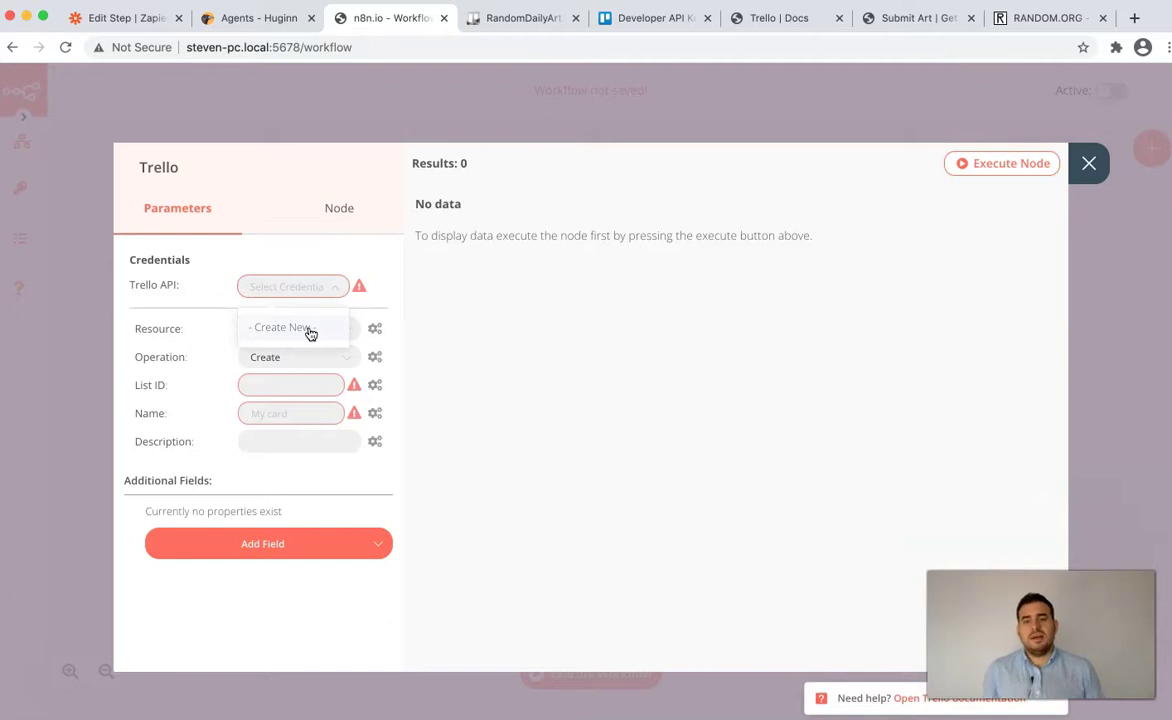
{"action": "left_click", "coordinate": [310, 330]}
{"action": "type", "text": "Trello"}
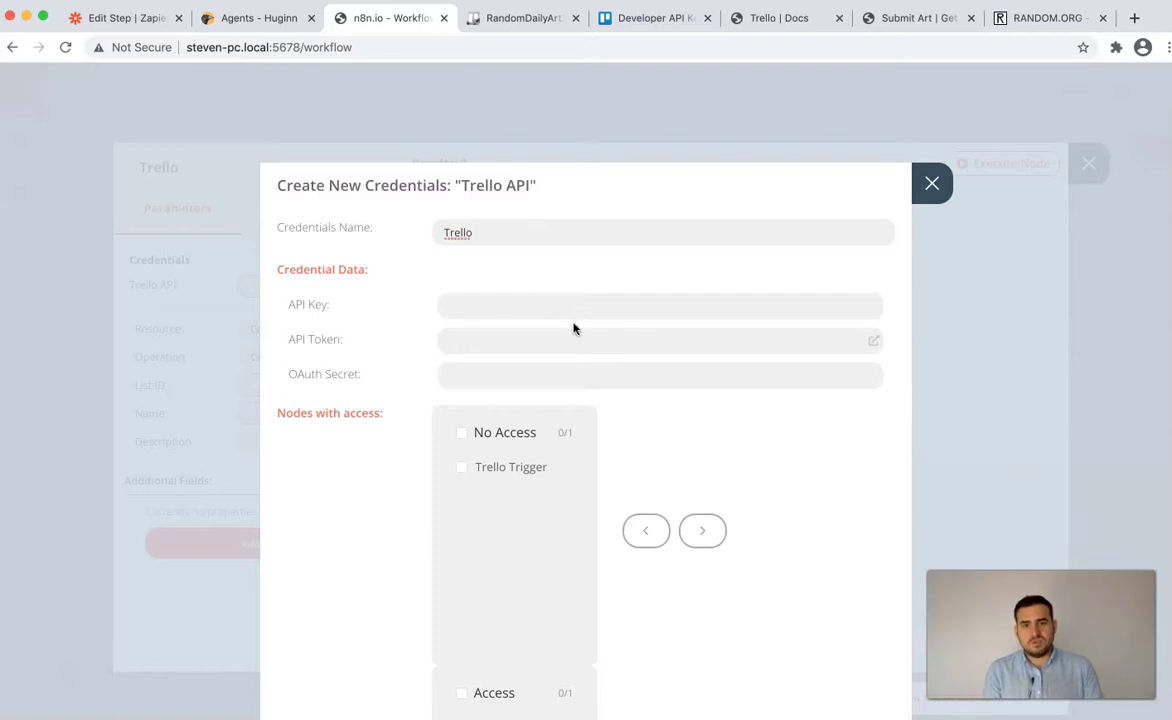
{"action": "left_click", "coordinate": [572, 306]}
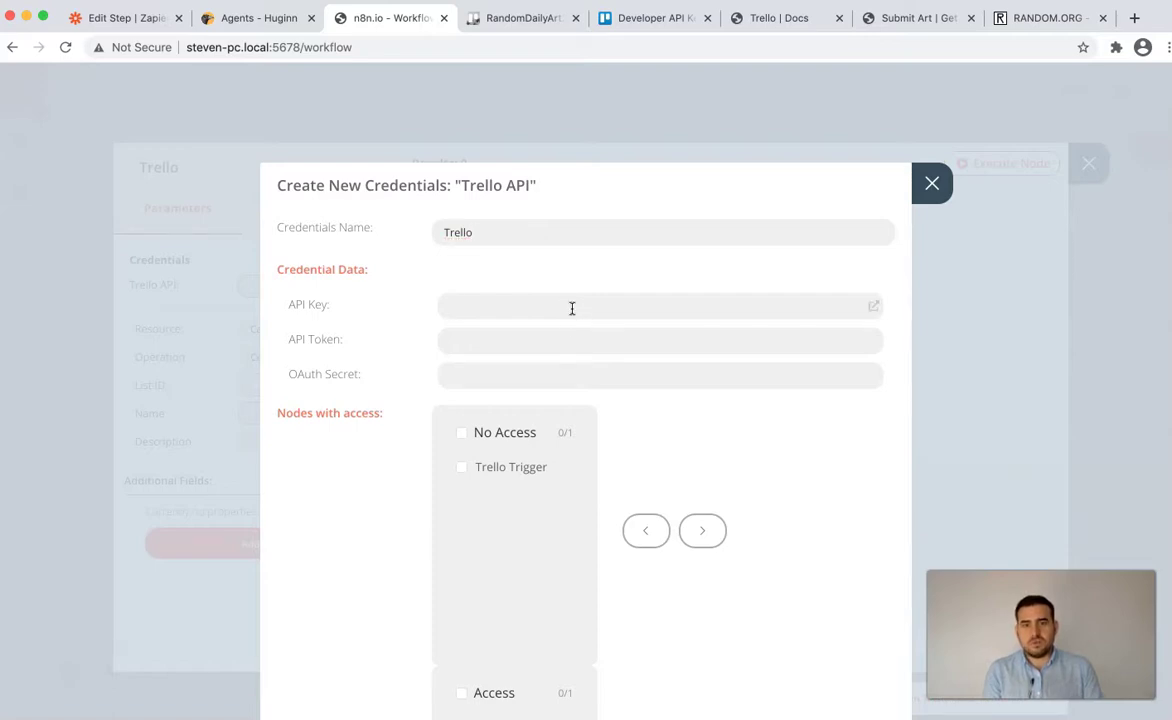
- Read the Using Access Token steps in the n8n Trello docs, then go to Trello's Developer API Keys page
{"action": "left_click", "coordinate": [778, 22]}
{"action": "scroll", "coordinate": [288, 305], "scroll_direction": "up", "scroll_amount": 3}
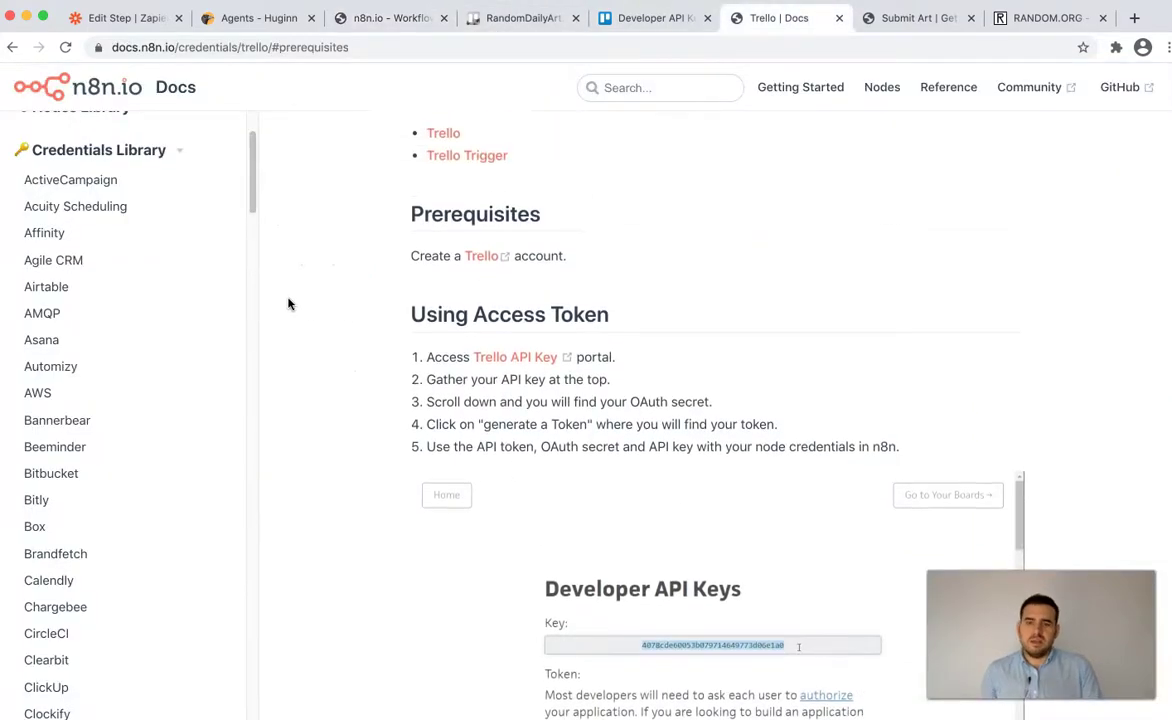
{"action": "scroll", "coordinate": [288, 304], "scroll_direction": "up", "scroll_amount": 1}
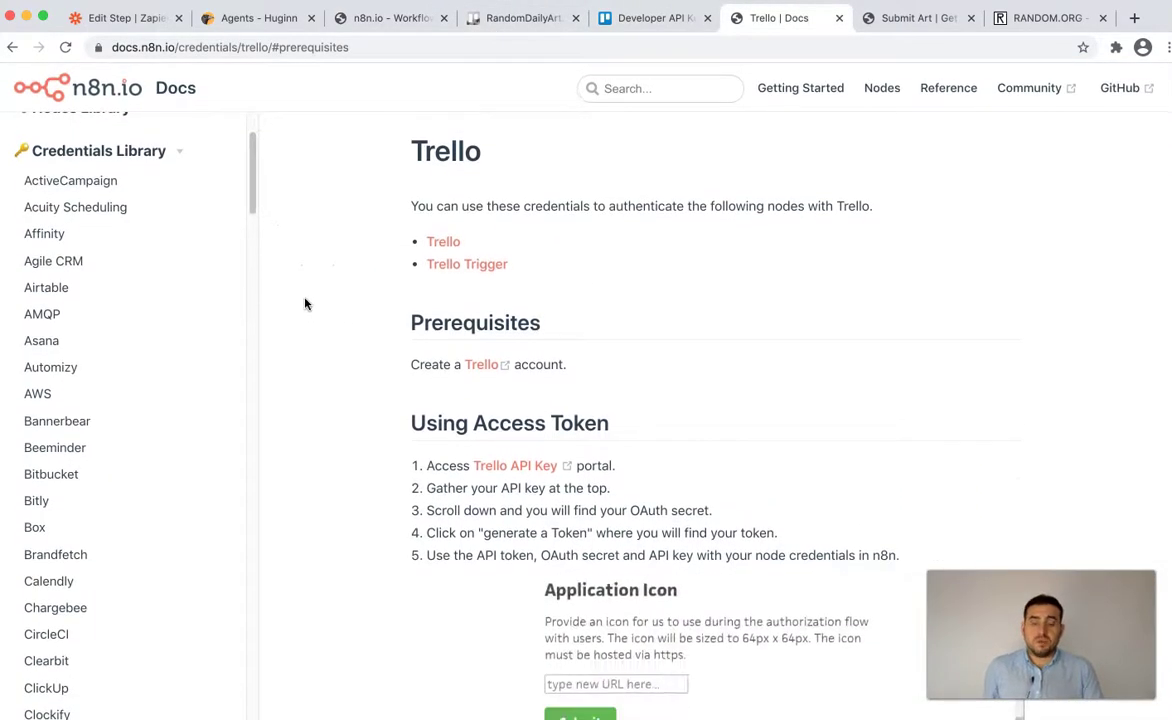
{"action": "scroll", "coordinate": [299, 307], "scroll_direction": "down", "scroll_amount": 3}
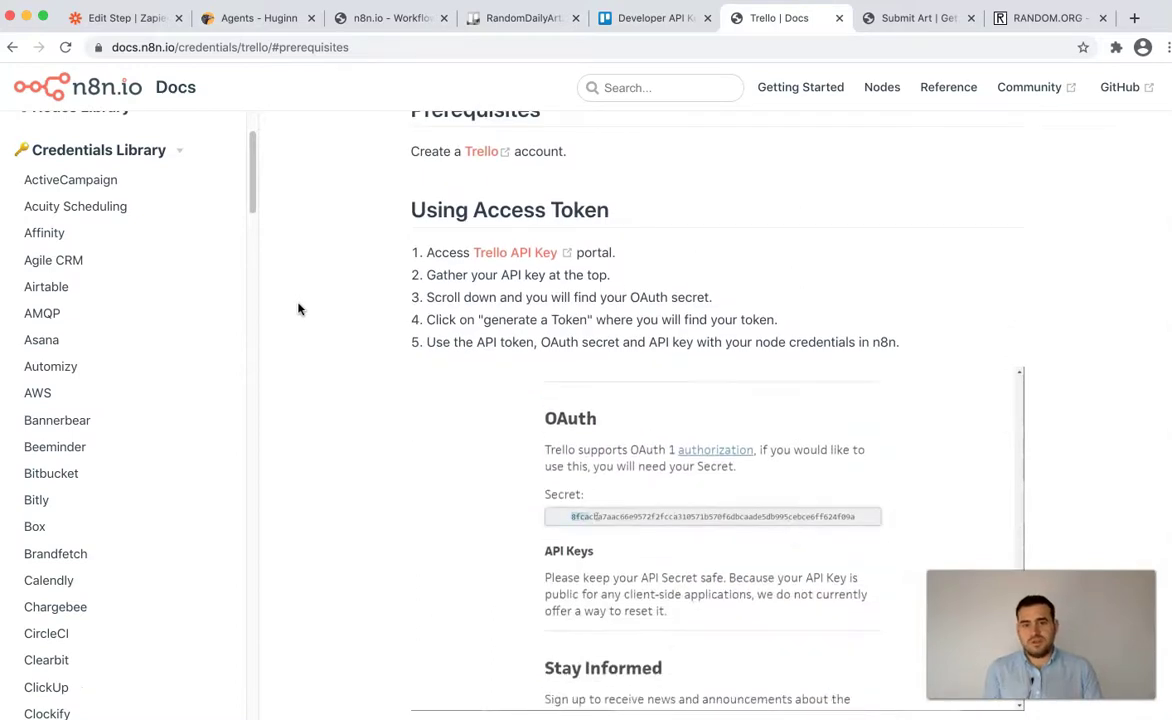
{"action": "scroll", "coordinate": [299, 308], "scroll_direction": "down", "scroll_amount": 3}
{"action": "scroll", "coordinate": [298, 309], "scroll_direction": "up", "scroll_amount": 2}
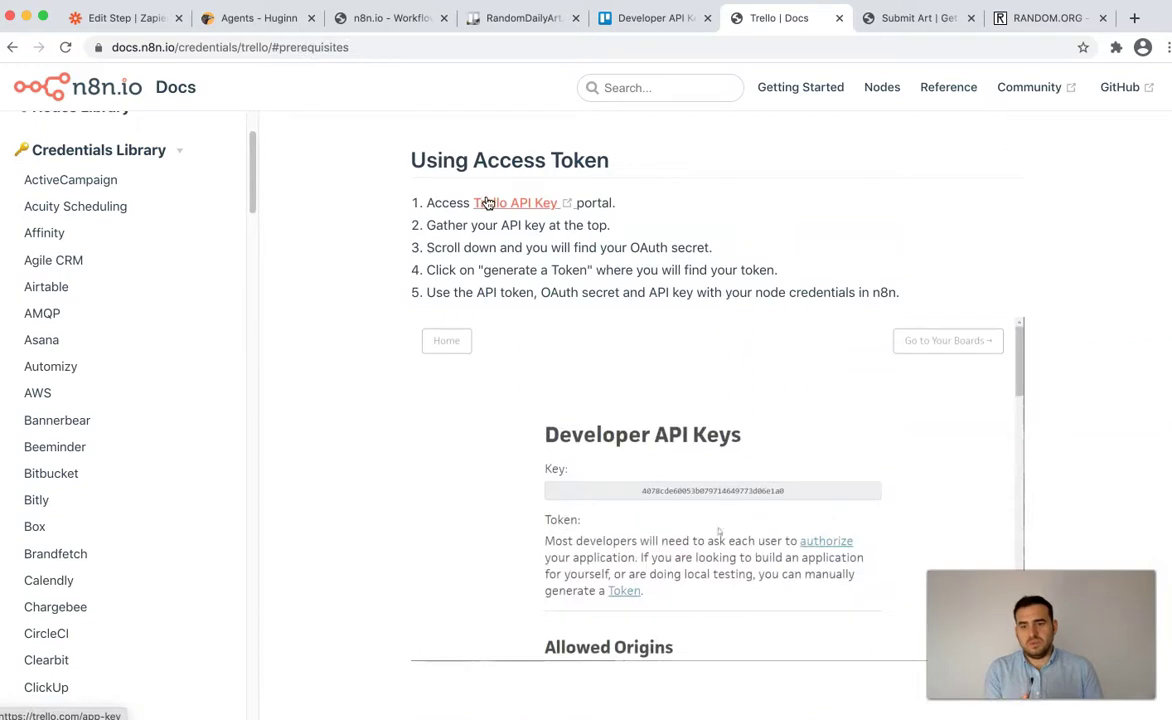
{"action": "left_click", "coordinate": [636, 18]}
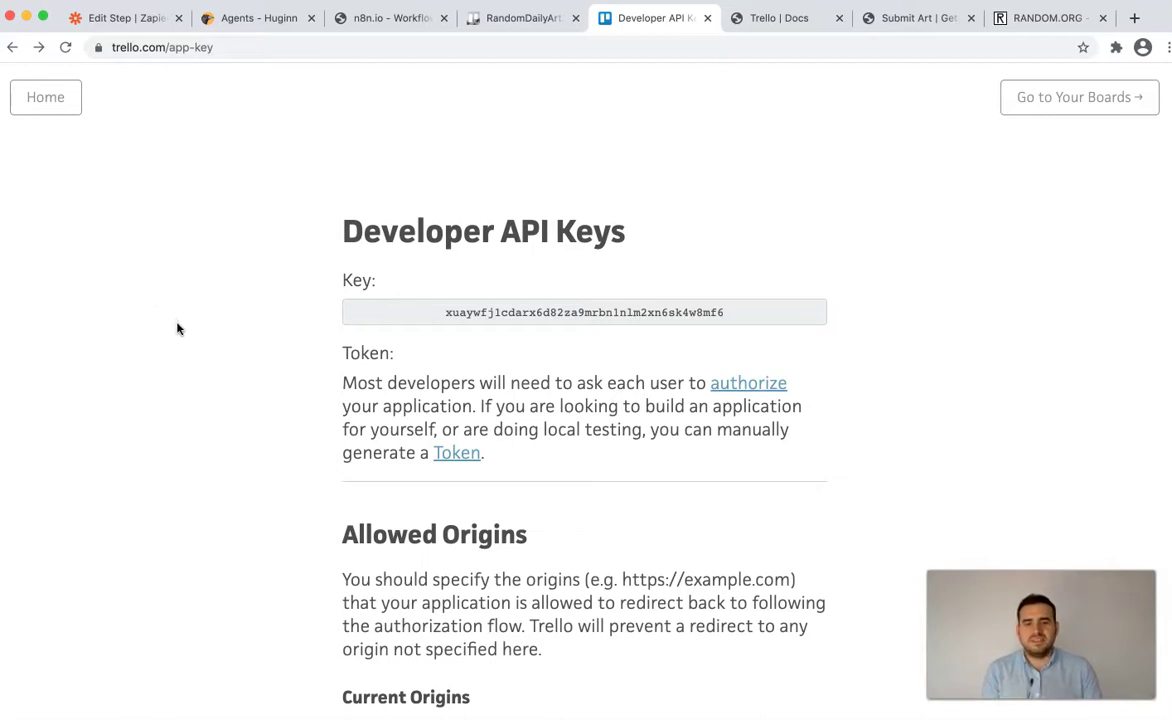
- Copy the Trello developer API key into the n8n credential's API Key field
{"action": "scroll", "coordinate": [178, 327], "scroll_direction": "down", "scroll_amount": 3}
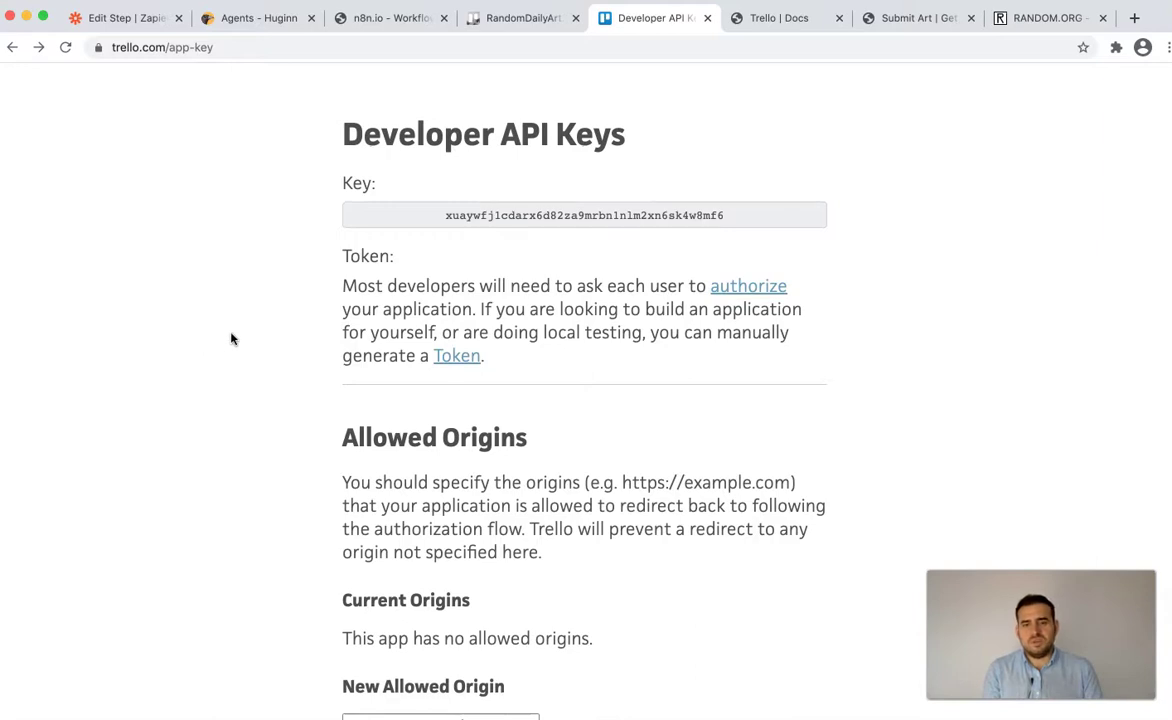
{"action": "double_click", "coordinate": [476, 218]}
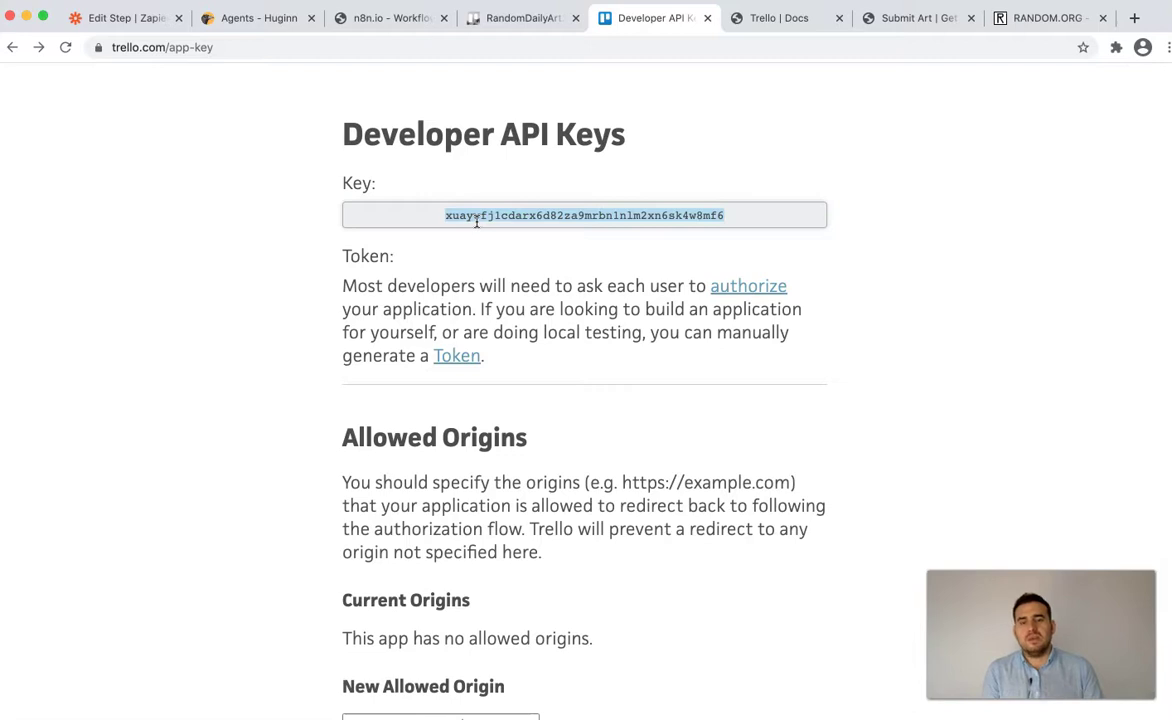
{"action": "left_click", "coordinate": [392, 18]}
{"action": "left_click", "coordinate": [488, 305]}
{"action": "key", "text": "super+v"}
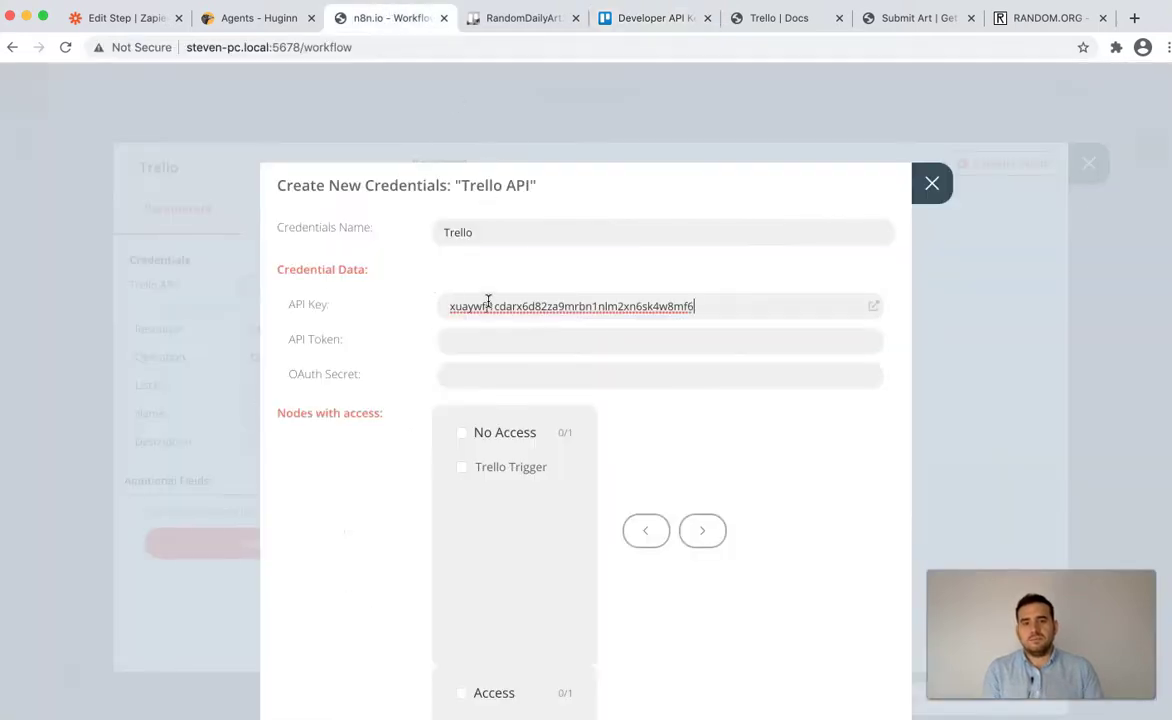
- Copy the Trello OAuth secret into the n8n credential's OAuth Secret field
{"action": "left_click", "coordinate": [655, 18]}
{"action": "scroll", "coordinate": [360, 310], "scroll_direction": "down", "scroll_amount": 15}
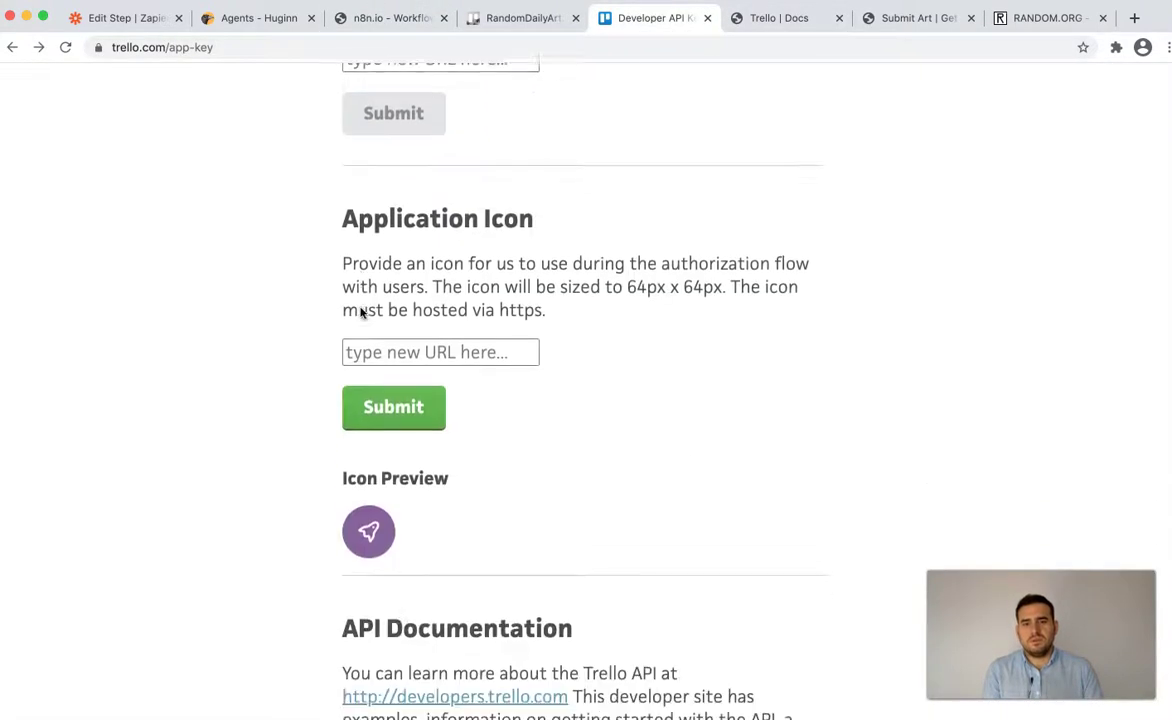
{"action": "double_click", "coordinate": [498, 552]}
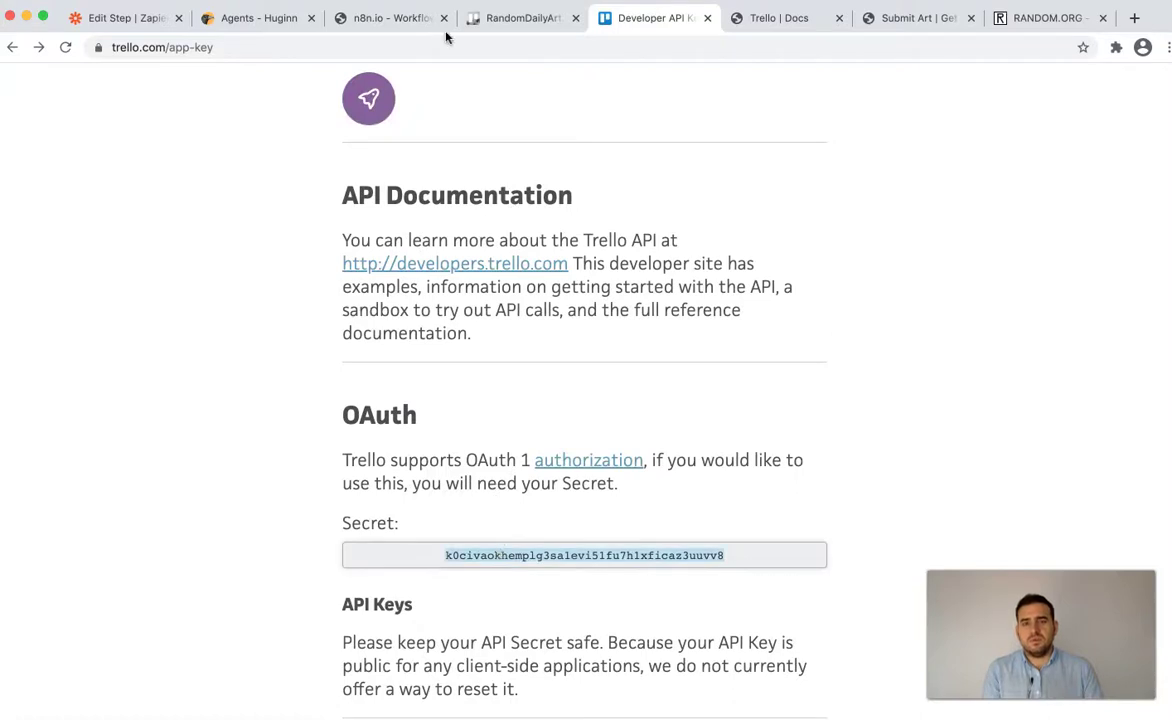
{"action": "left_click", "coordinate": [410, 24]}
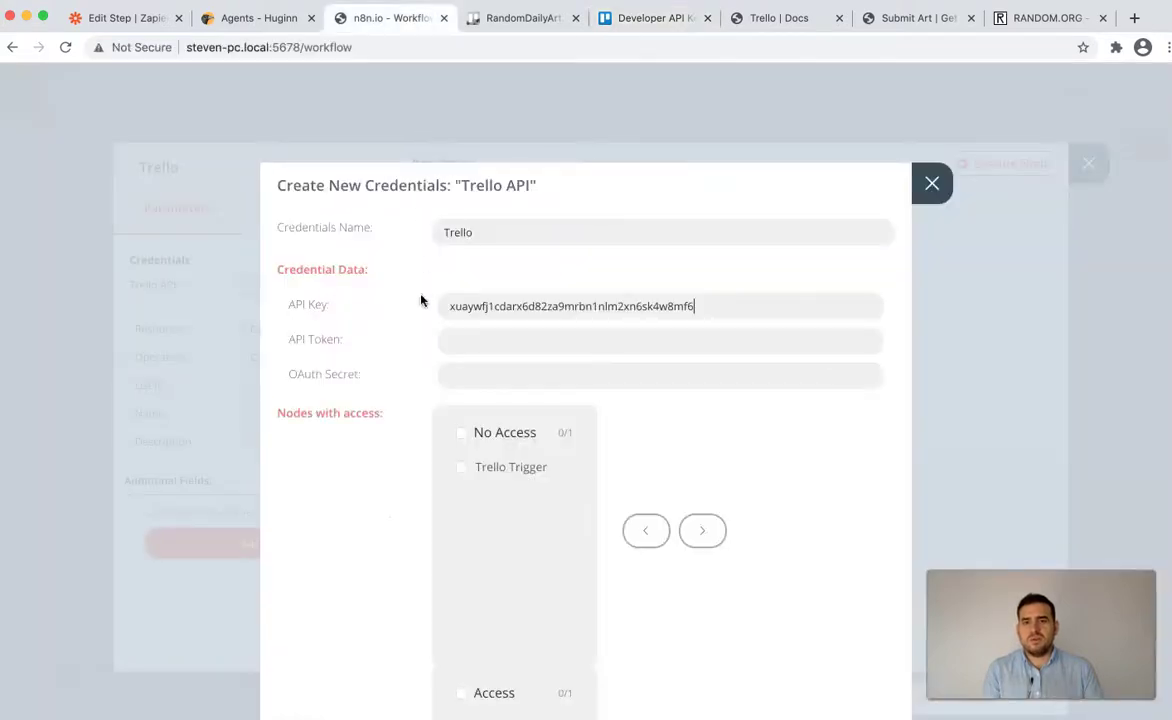
{"action": "left_click", "coordinate": [504, 377]}
{"action": "key", "text": "super+v"}
- Return to Trello's Developer API Keys page to fetch a token for the API Token field
{"action": "left_click", "coordinate": [507, 342]}
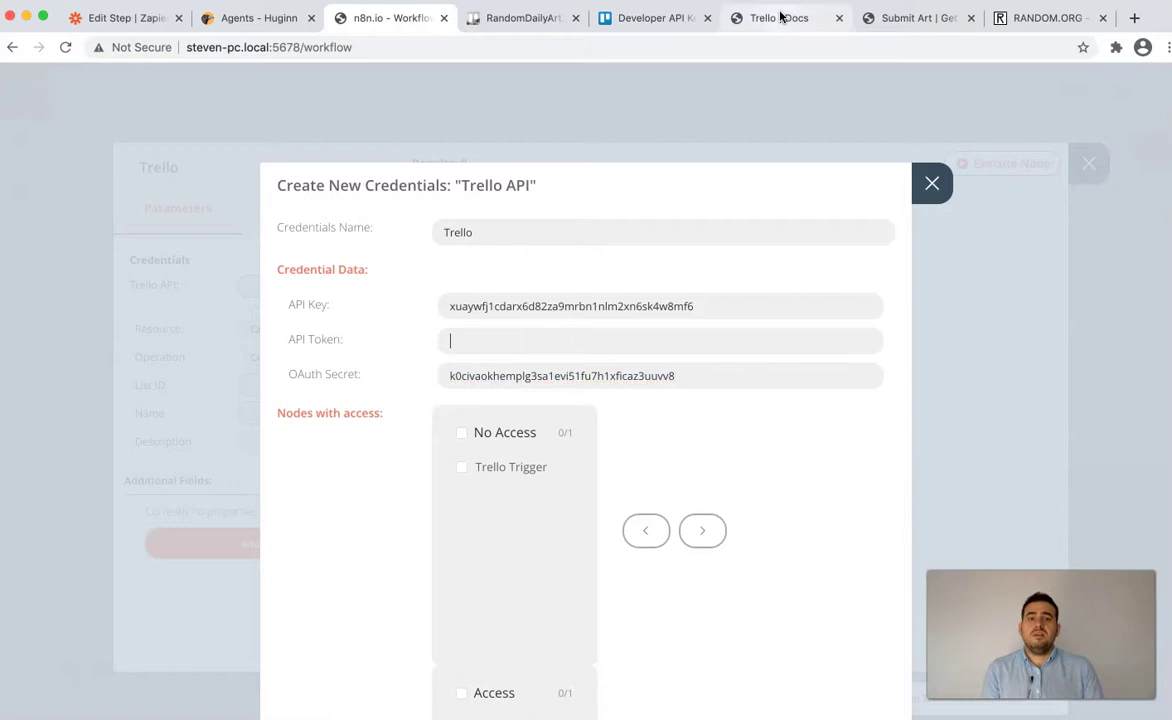
{"action": "left_click", "coordinate": [780, 17]}
{"action": "left_click", "coordinate": [652, 17]}
{"action": "scroll", "coordinate": [525, 340], "scroll_direction": "up", "scroll_amount": 5}
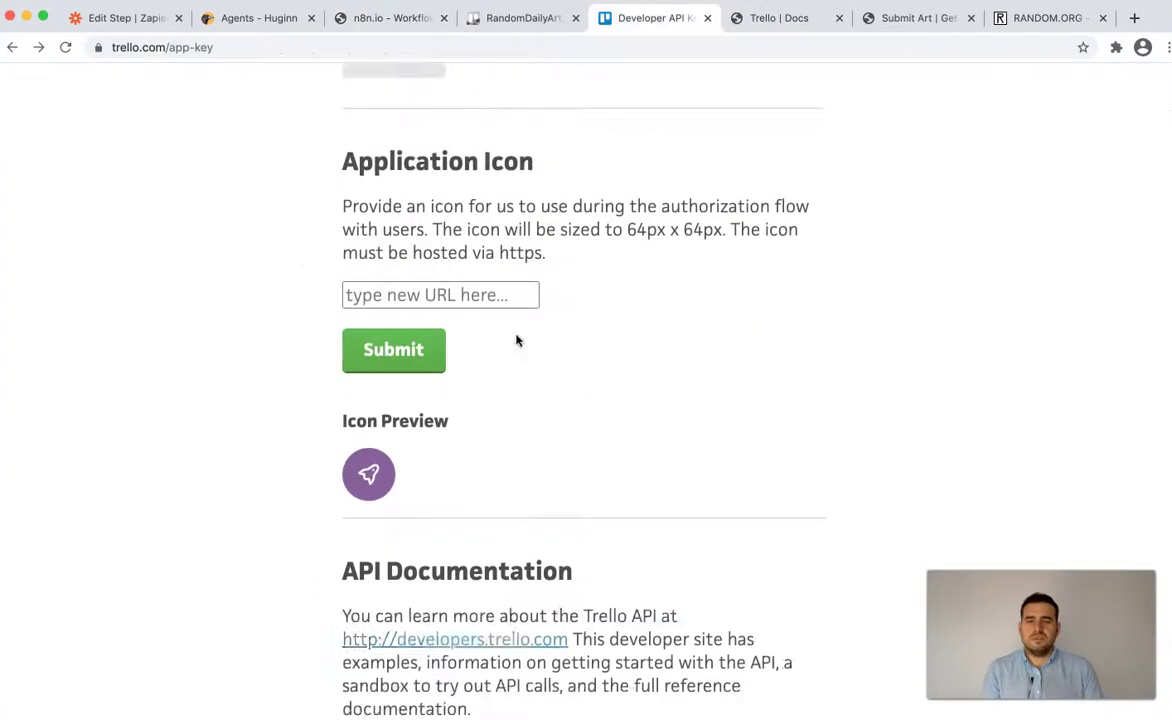
{"action": "scroll", "coordinate": [515, 343], "scroll_direction": "up", "scroll_amount": 10}
- Allow a Trello Server Token for the account and copy the generated token back to n8n
{"action": "left_click", "coordinate": [456, 384]}
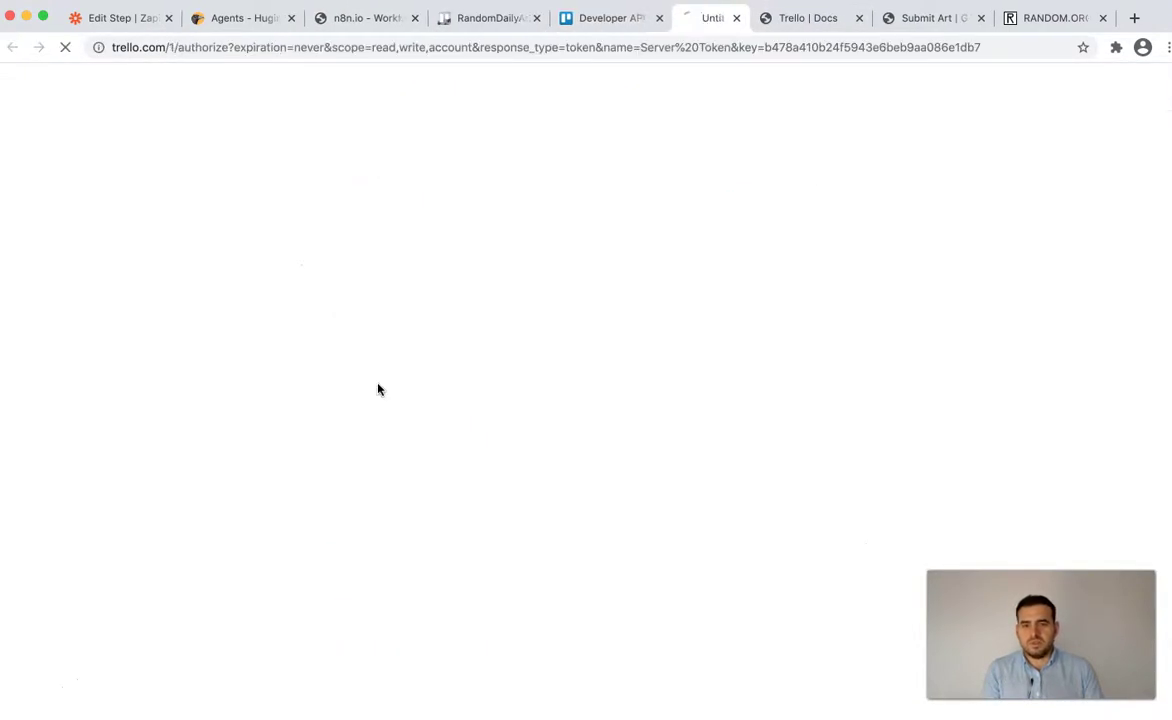
{"action": "scroll", "coordinate": [230, 371], "scroll_direction": "down", "scroll_amount": 2}
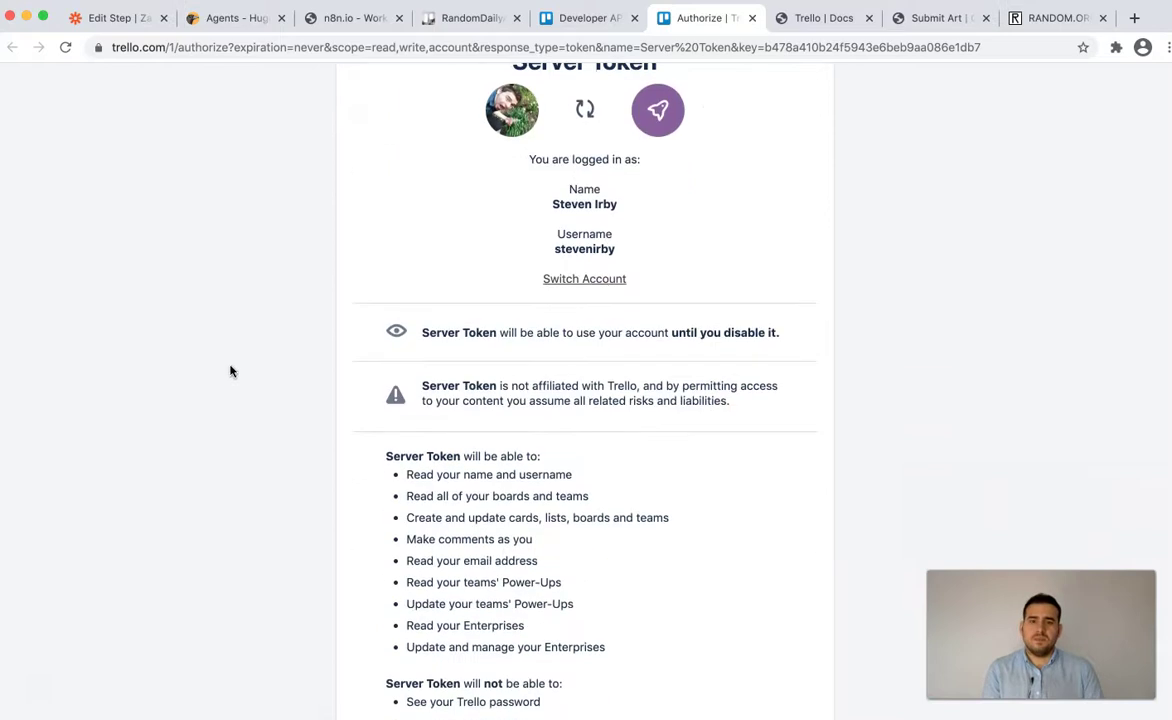
{"action": "scroll", "coordinate": [260, 373], "scroll_direction": "down", "scroll_amount": 3}
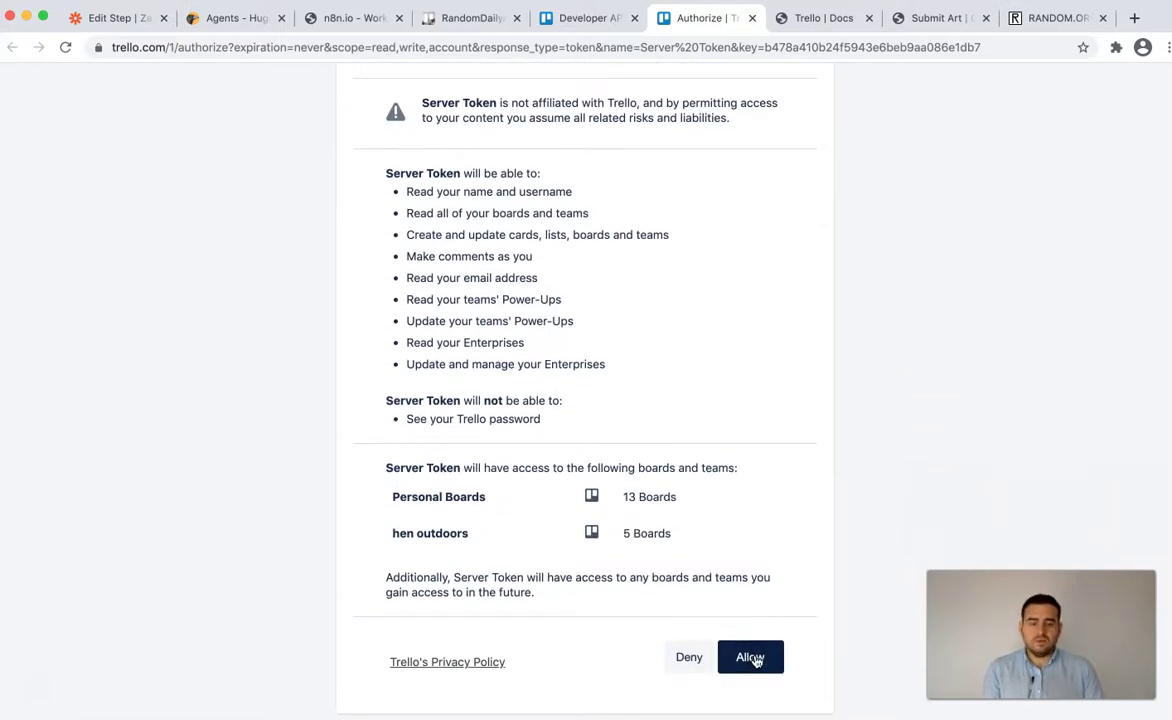
{"action": "left_click", "coordinate": [752, 658]}
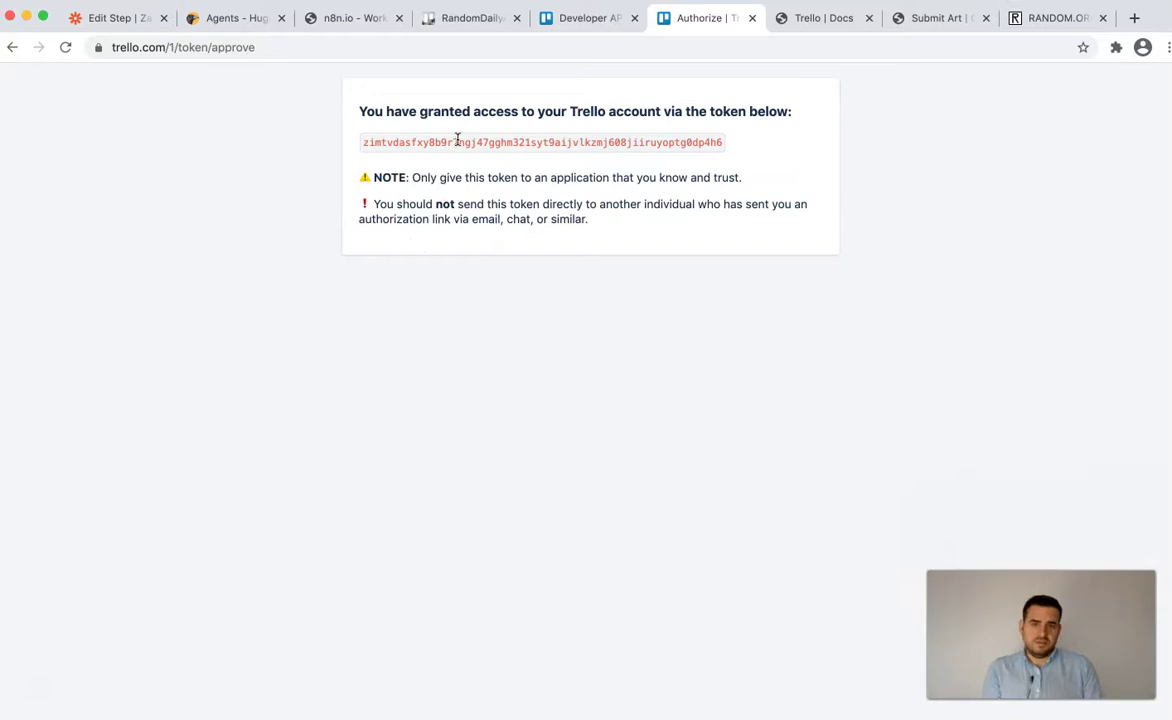
{"action": "double_click", "coordinate": [517, 150]}
{"action": "key", "text": "super+c"}
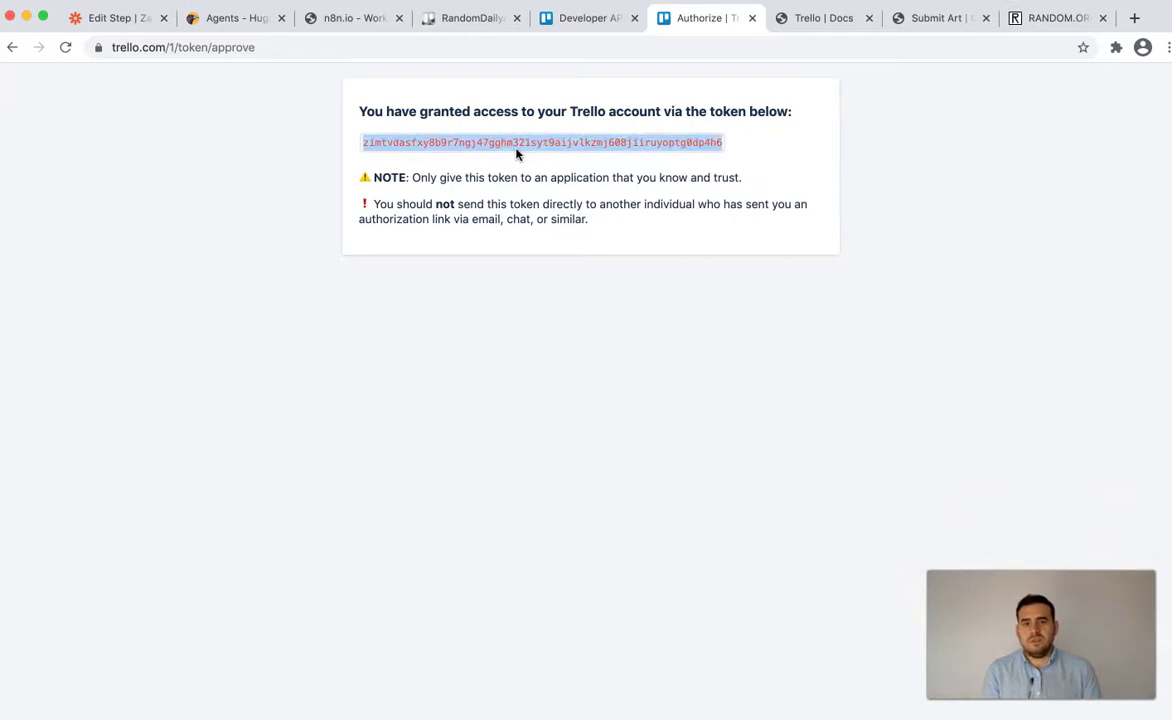
{"action": "key", "text": "super+4"}
{"action": "key", "text": "super+3"}
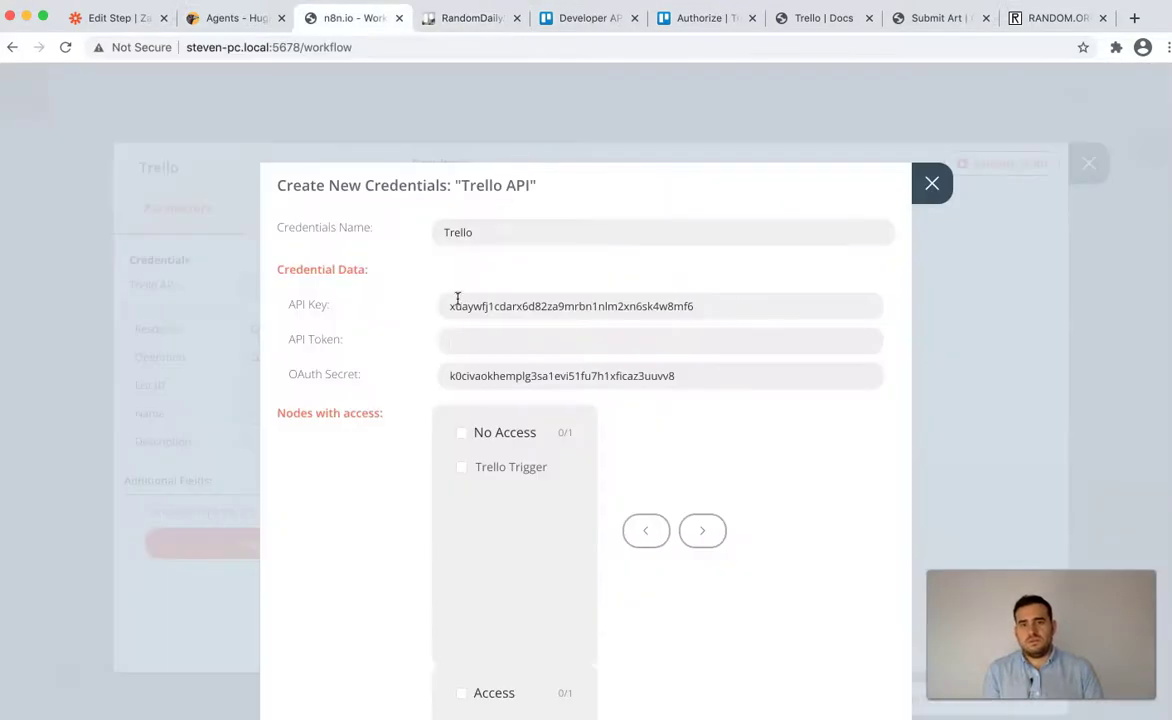
- Paste the token into API Token, grant Trello Trigger and Trello node access, and create the credential
{"action": "key", "text": "super+v"}
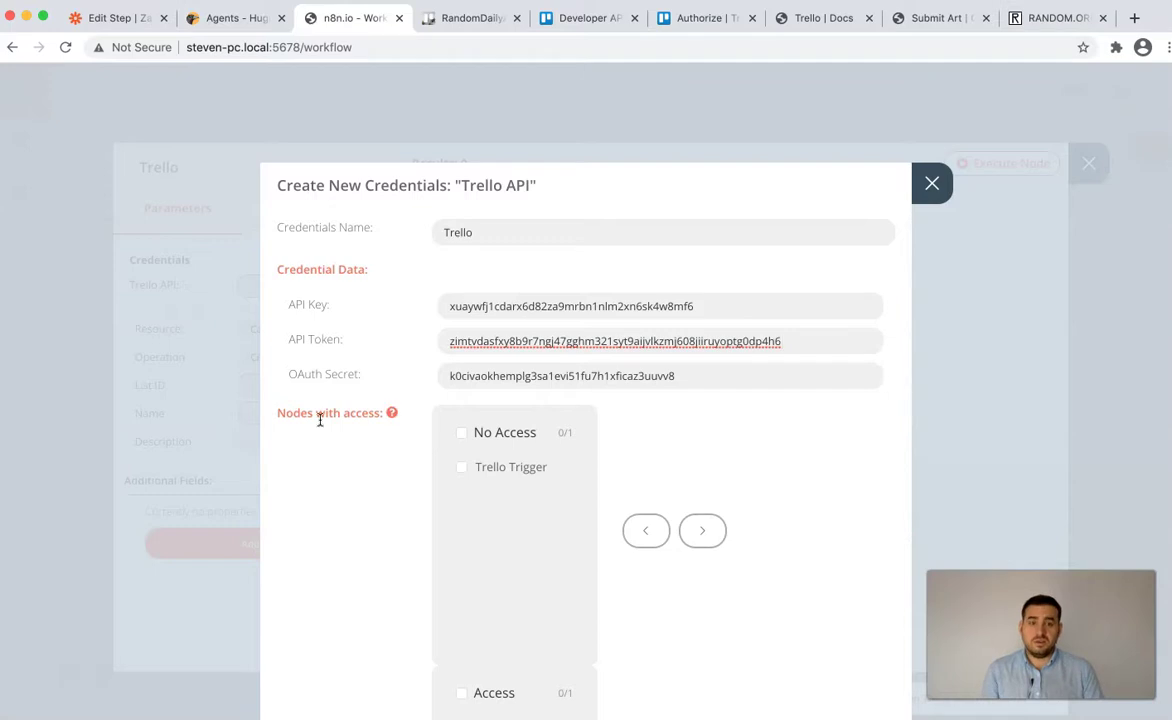
{"action": "scroll", "coordinate": [322, 422], "scroll_direction": "down", "scroll_amount": 5}
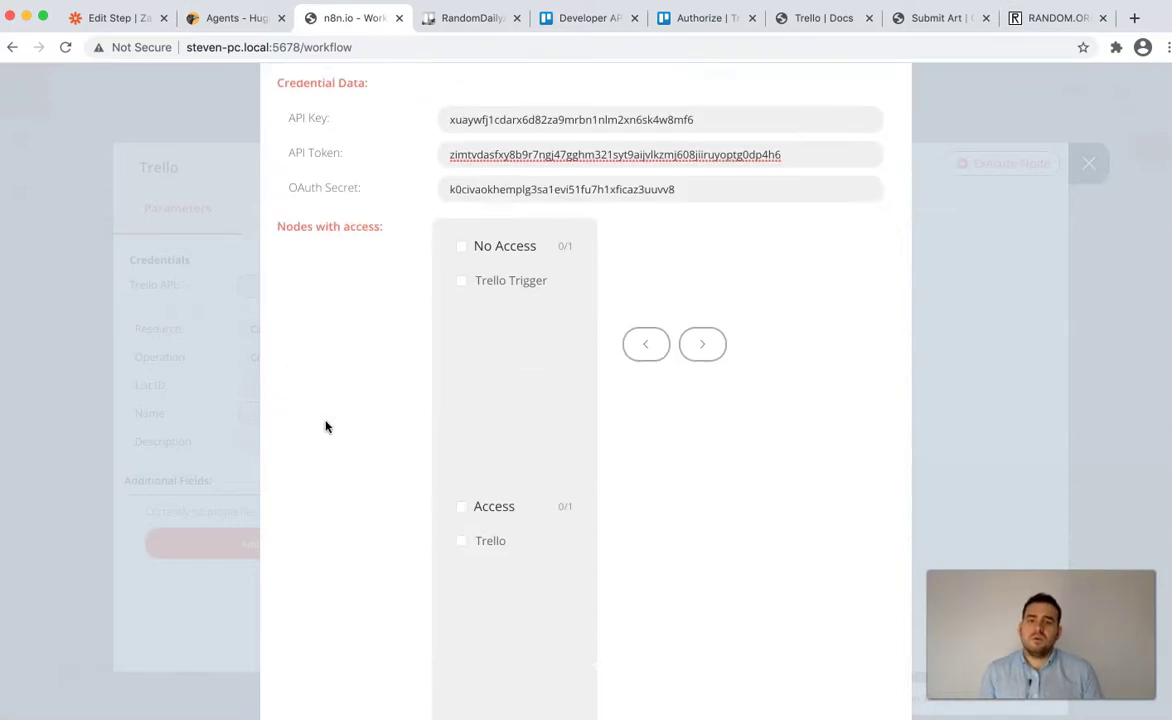
{"action": "left_click", "coordinate": [461, 256]}
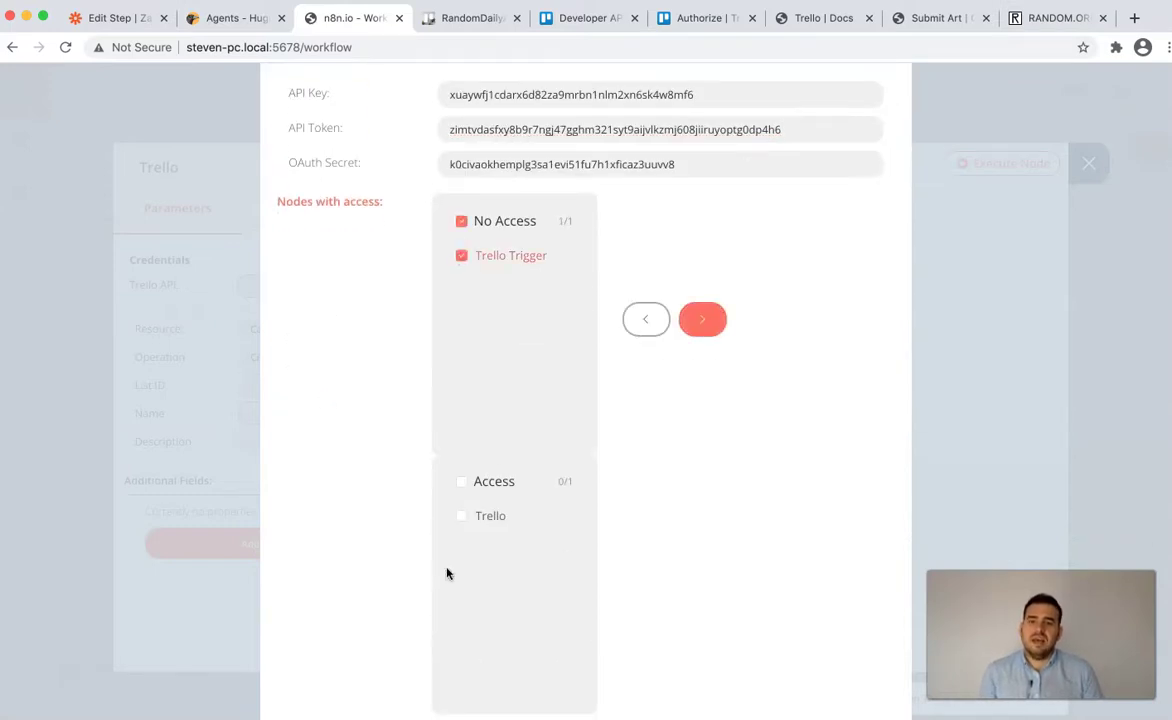
{"action": "left_click", "coordinate": [461, 516]}
{"action": "scroll", "coordinate": [700, 310], "scroll_direction": "down", "scroll_amount": 2}
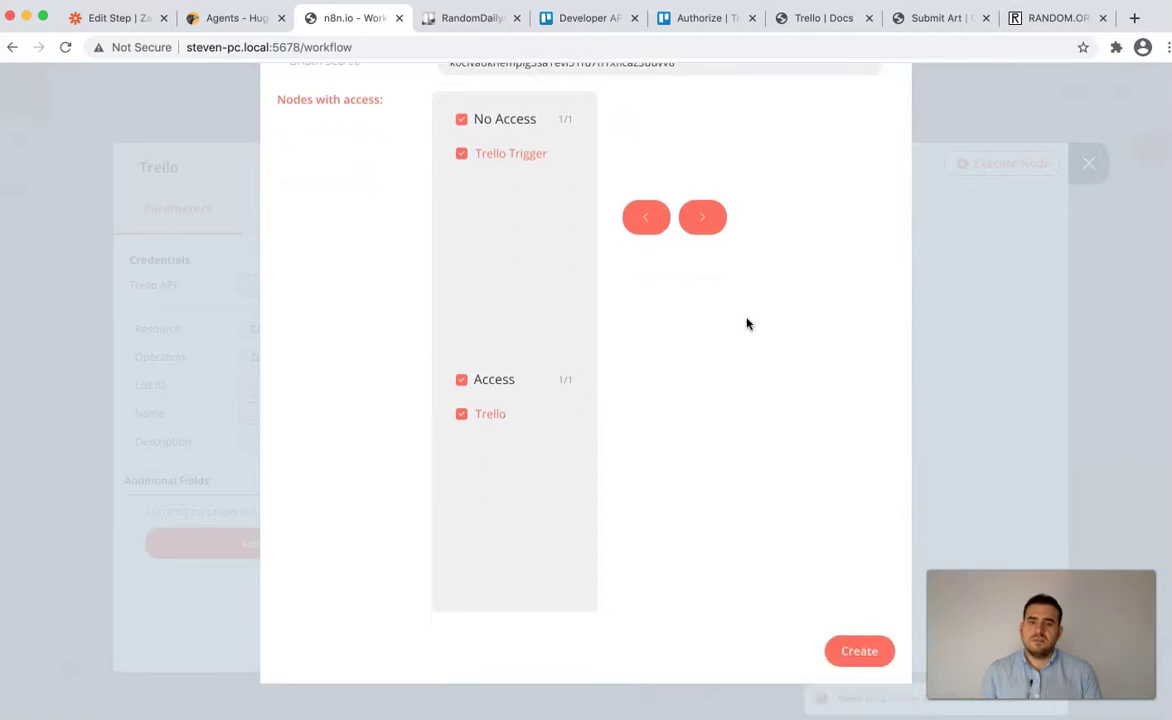
{"action": "left_click", "coordinate": [878, 650]}
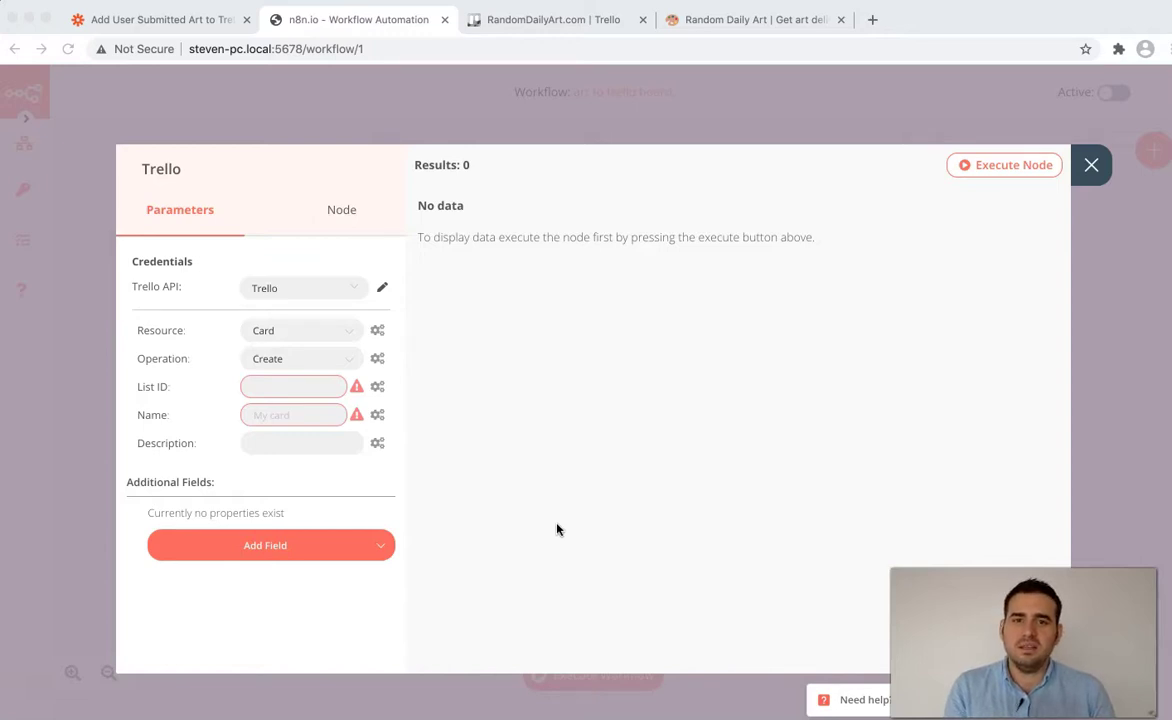
- Load the RandomDailyArt.com board's data by appending .json to its Trello URL
{"action": "left_click", "coordinate": [510, 19]}
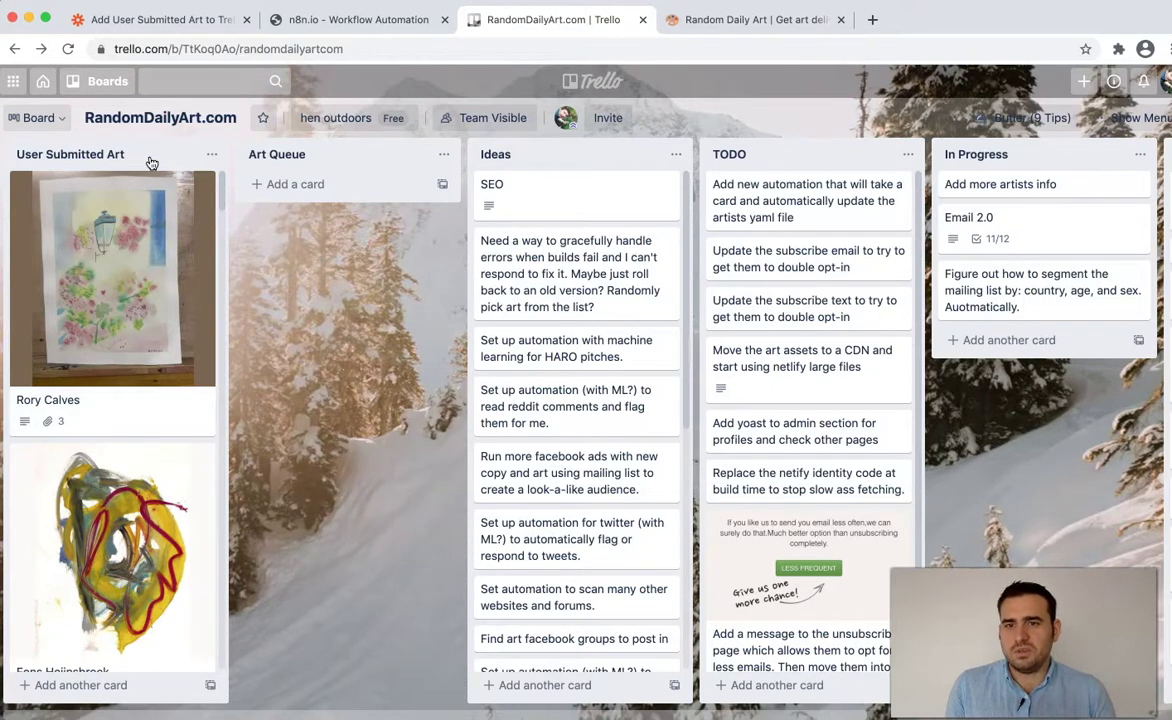
{"action": "key", "text": "super+l"}
{"action": "key", "text": "Right"}
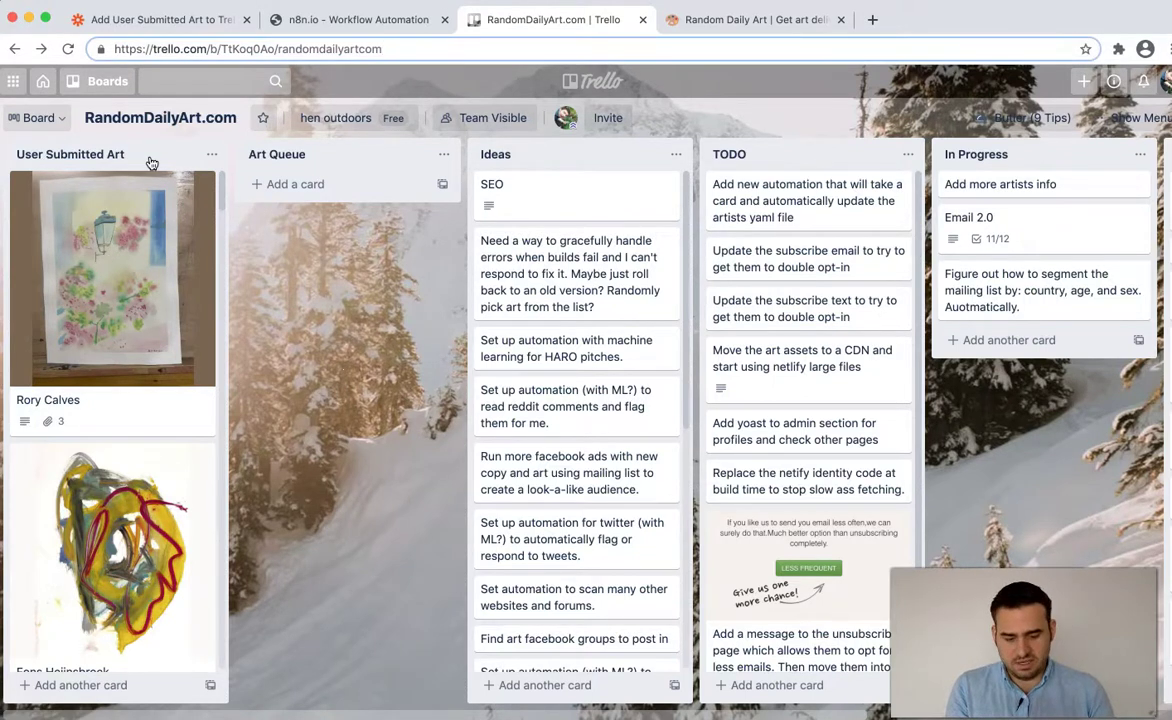
{"action": "type", "text": ".json"}
{"action": "key", "text": "Return"}
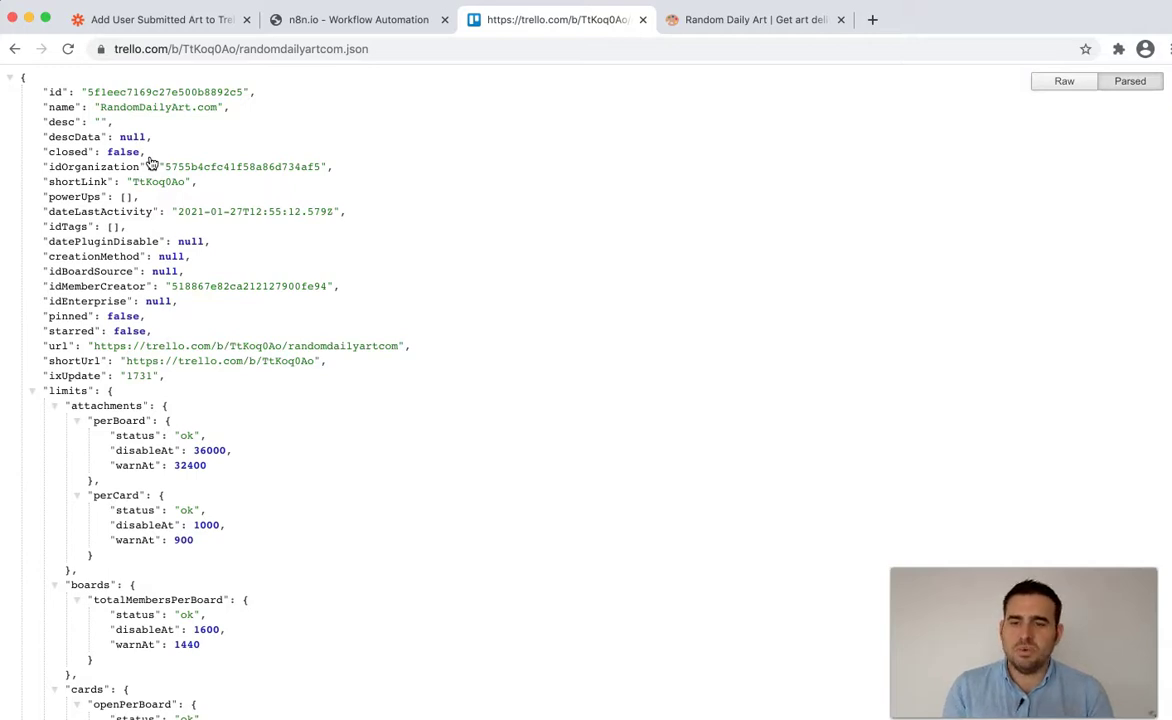
- Search the JSON for "lists and copy the User Submitted Art list id
{"action": "key", "text": "super+f"}
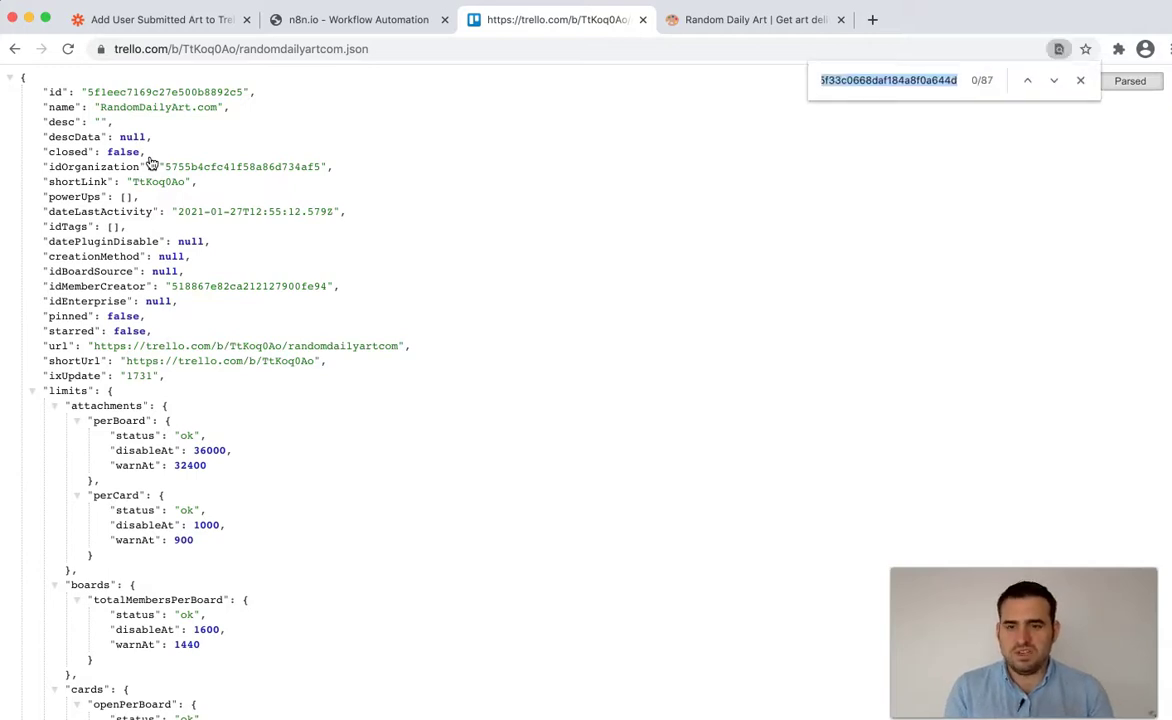
{"action": "type", "text": "\"lists"}
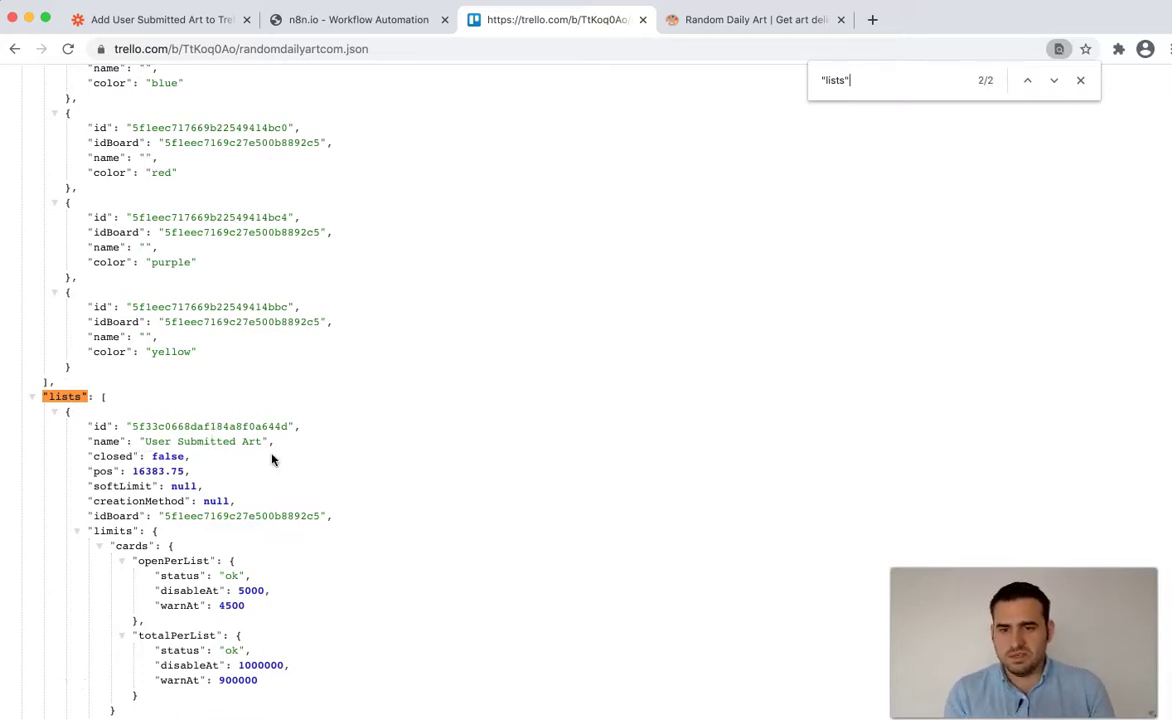
{"action": "double_click", "coordinate": [200, 426]}
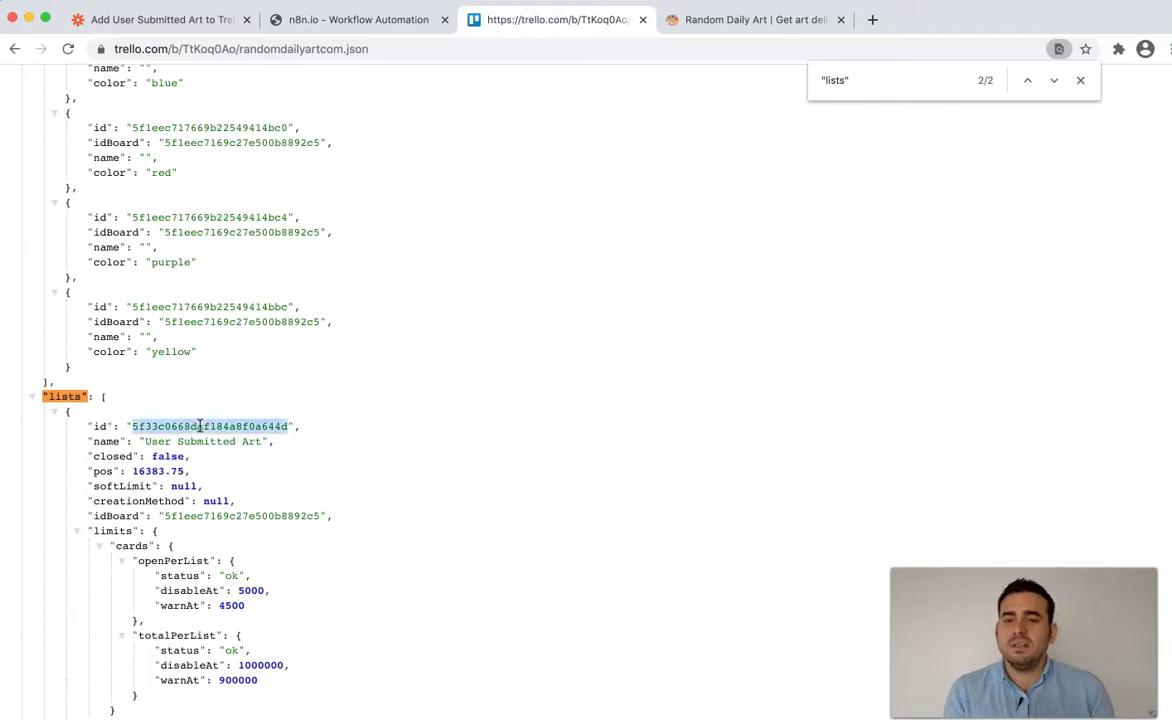
{"action": "left_click", "coordinate": [330, 22]}
- Paste the User Submitted Art list id into the Trello node's List ID and verify it in the expanded editor
{"action": "left_click", "coordinate": [280, 390]}
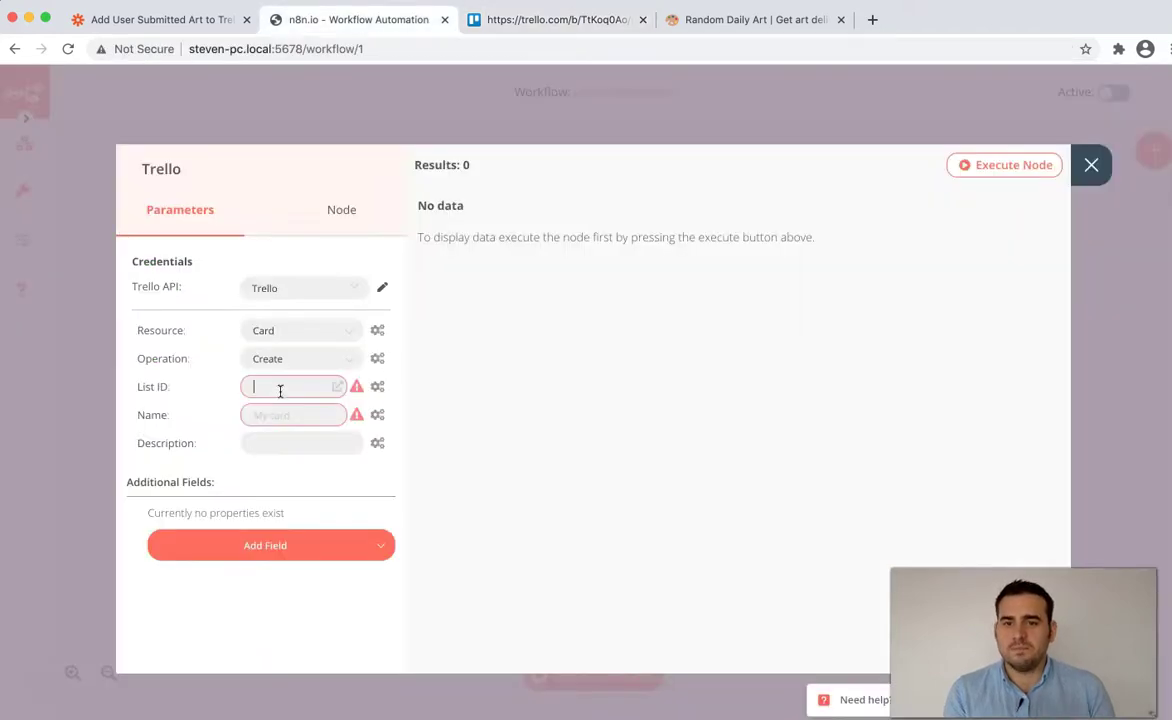
{"action": "key", "text": "super+v"}
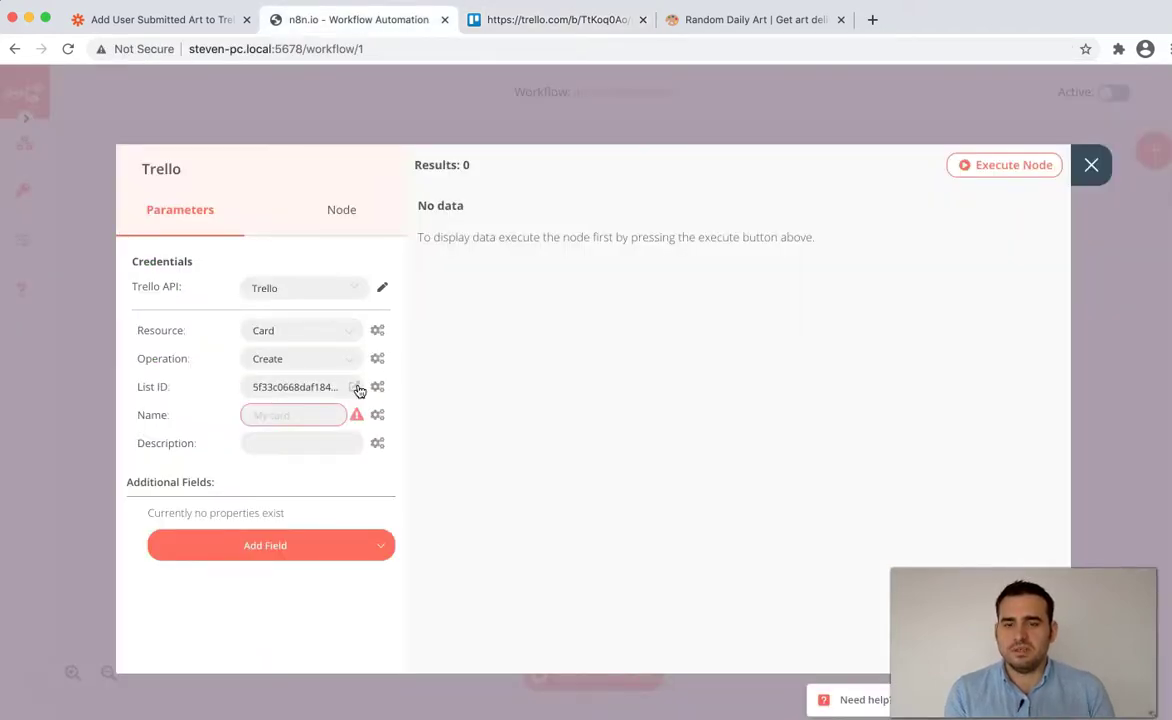
{"action": "left_click", "coordinate": [355, 387]}
{"action": "left_click", "coordinate": [1105, 195]}
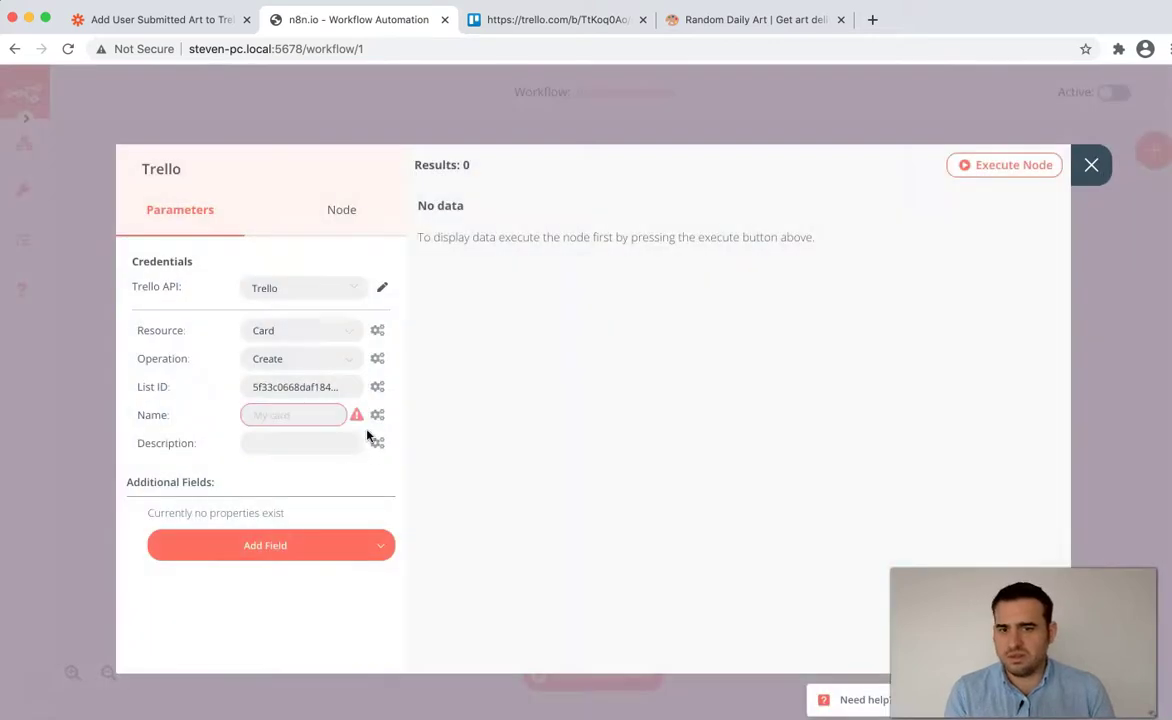
{"action": "left_click", "coordinate": [486, 20]}
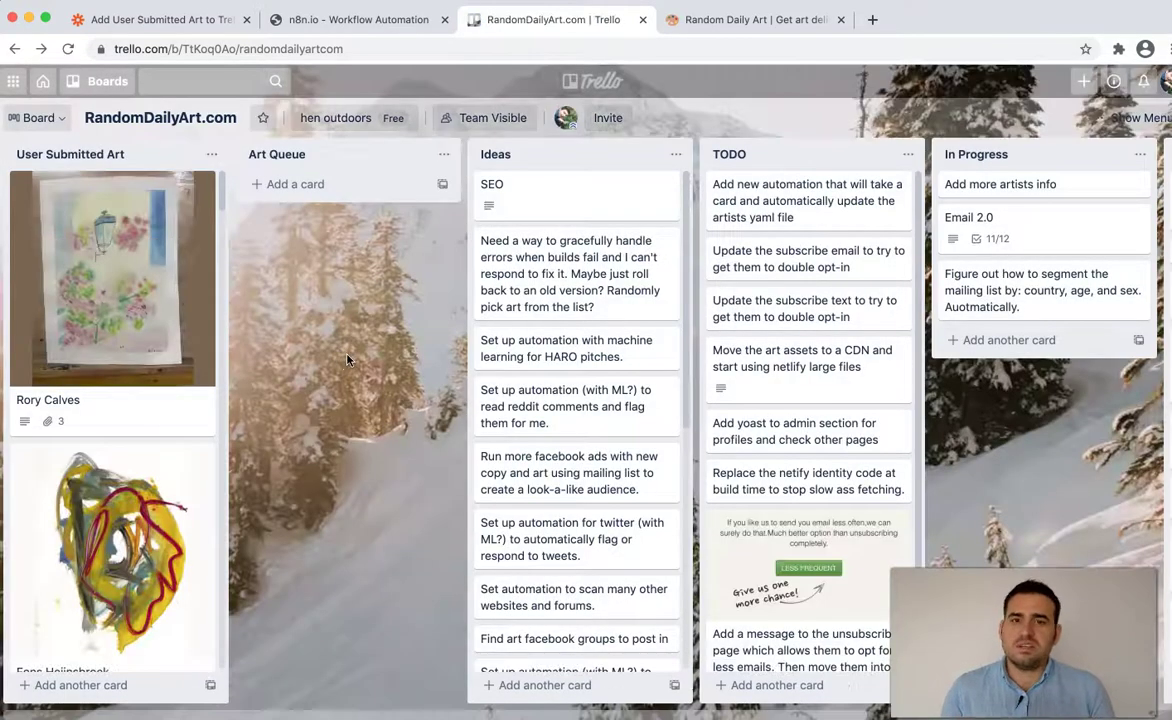
- Open the Trello card Name expression editor, browse the Webhook node's data, then close back to the canvas
{"action": "left_click", "coordinate": [415, 24]}
{"action": "left_click", "coordinate": [377, 414]}
{"action": "left_click", "coordinate": [361, 457]}
{"action": "left_click", "coordinate": [177, 324]}
{"action": "left_click", "coordinate": [202, 354]}
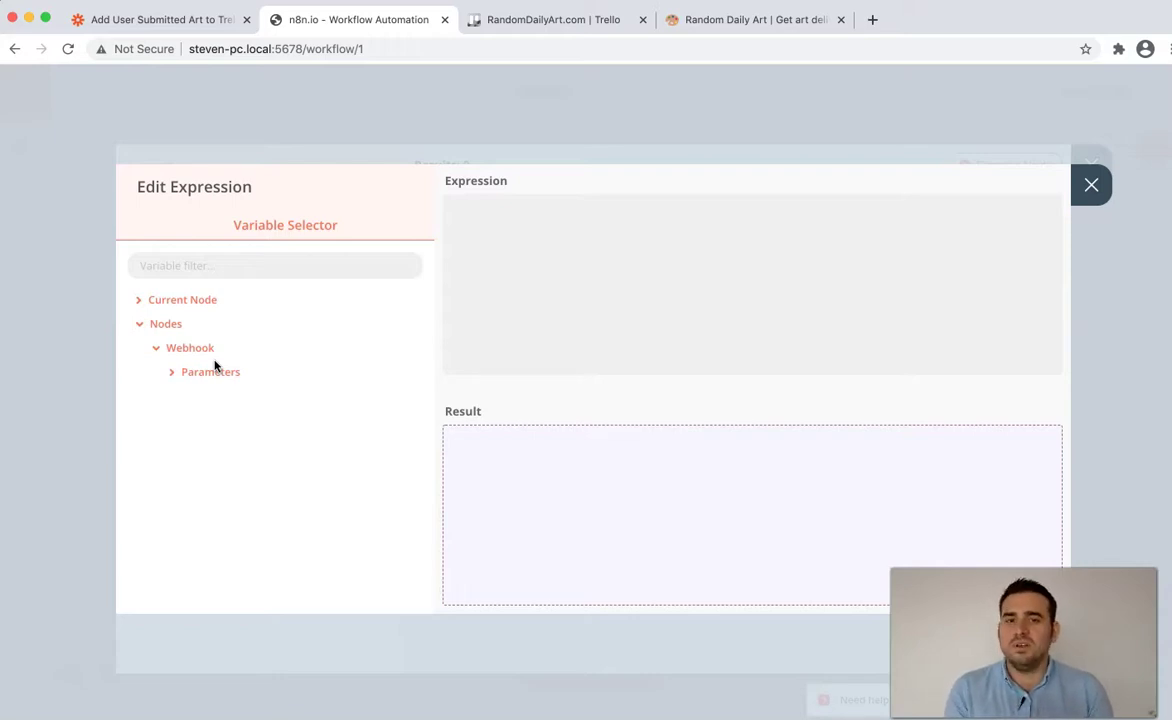
{"action": "left_click", "coordinate": [1091, 184]}
{"action": "left_click", "coordinate": [1091, 165]}
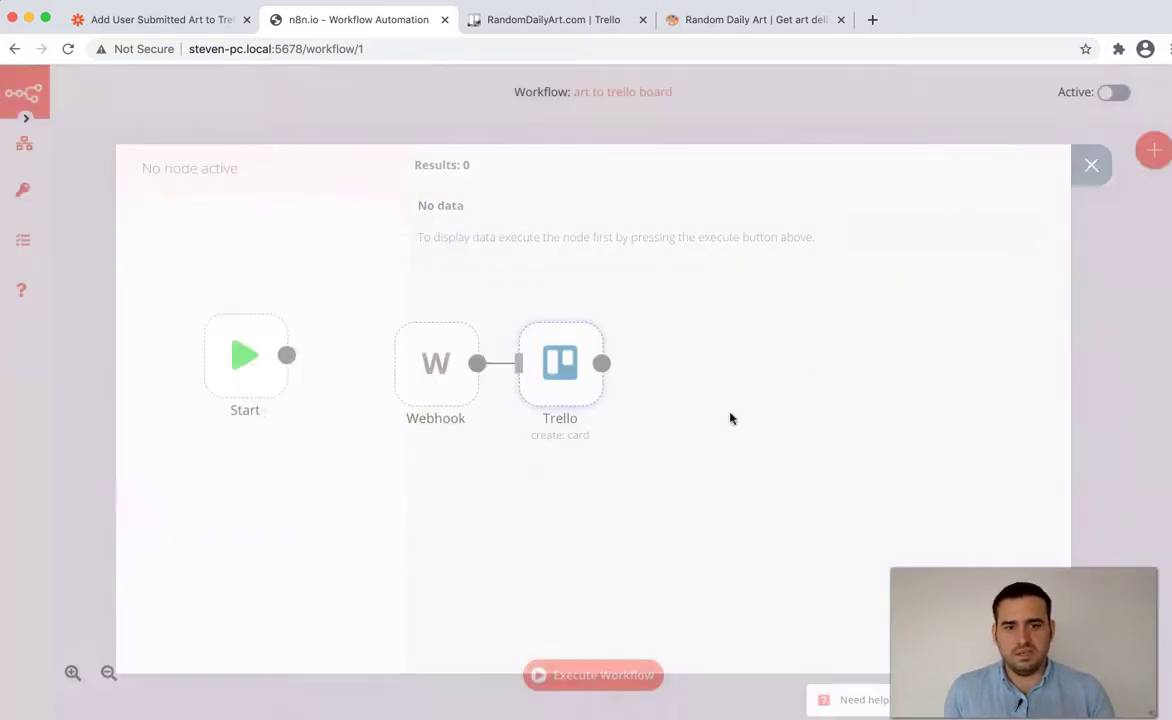
- Execute the workflow to await a webhook call and reveal the Webhook node's URLs
{"action": "left_click", "coordinate": [608, 682]}
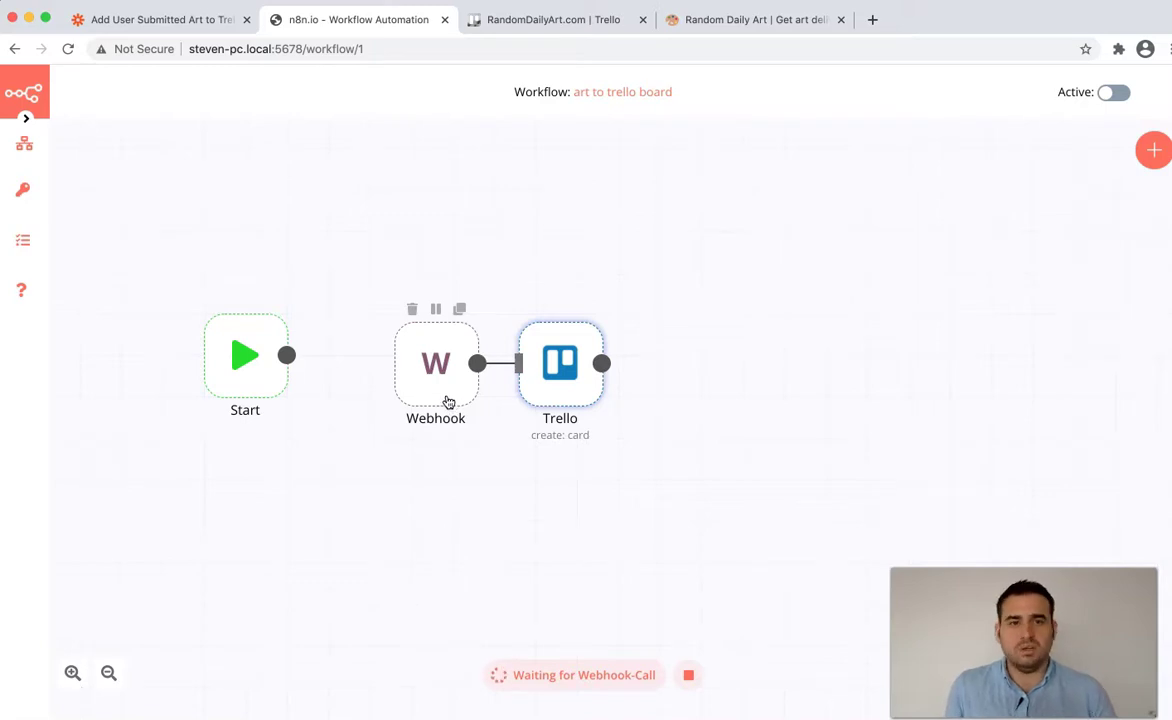
{"action": "double_click", "coordinate": [446, 400]}
{"action": "left_click", "coordinate": [219, 267]}
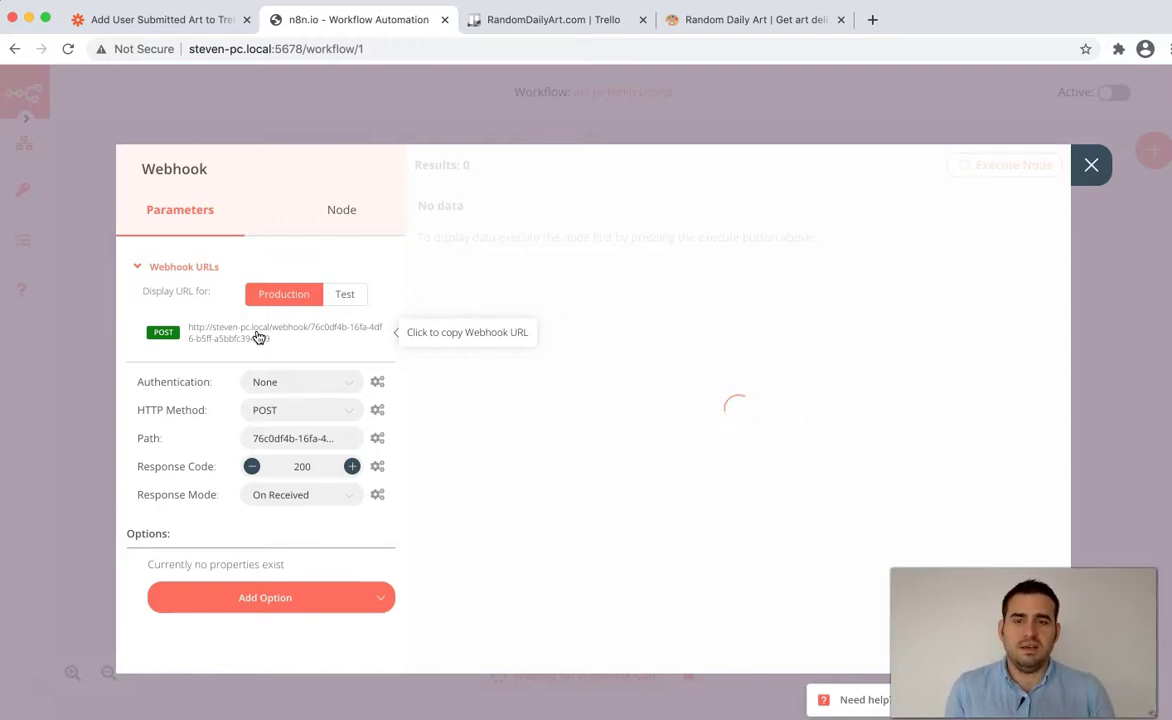
- Switch the Webhook URL display to Test, then bring up the localtunnel terminal on port 5678
{"action": "left_click", "coordinate": [343, 297]}
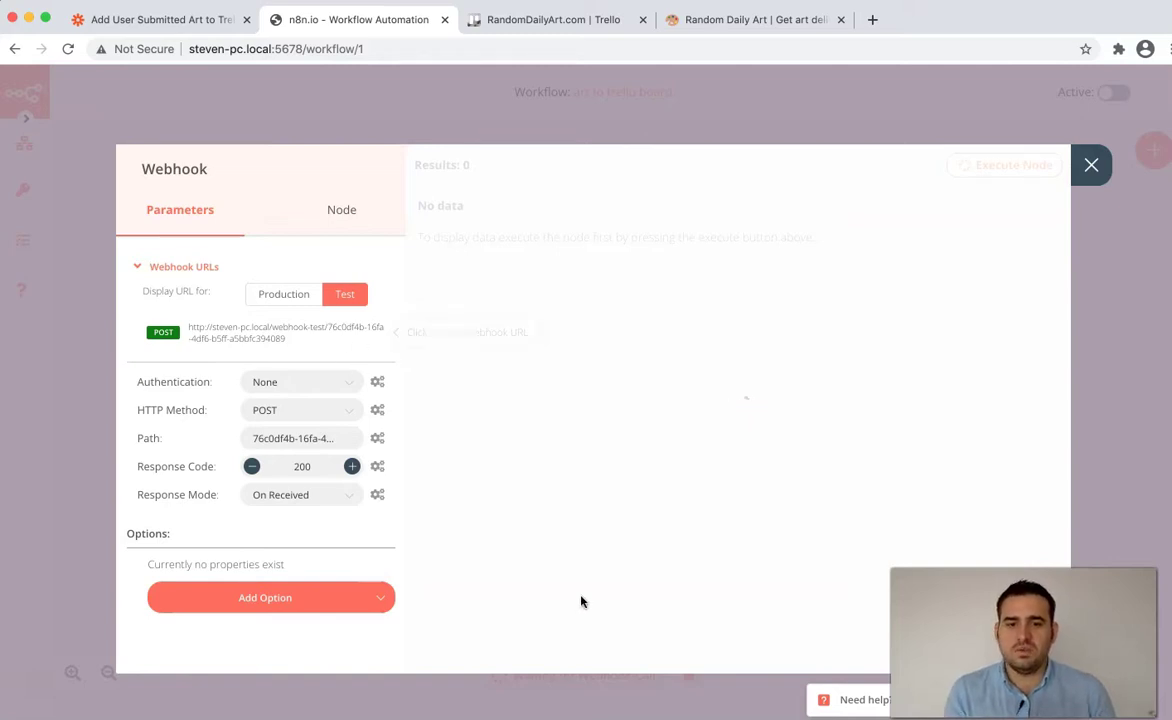
{"action": "left_click", "coordinate": [437, 703]}
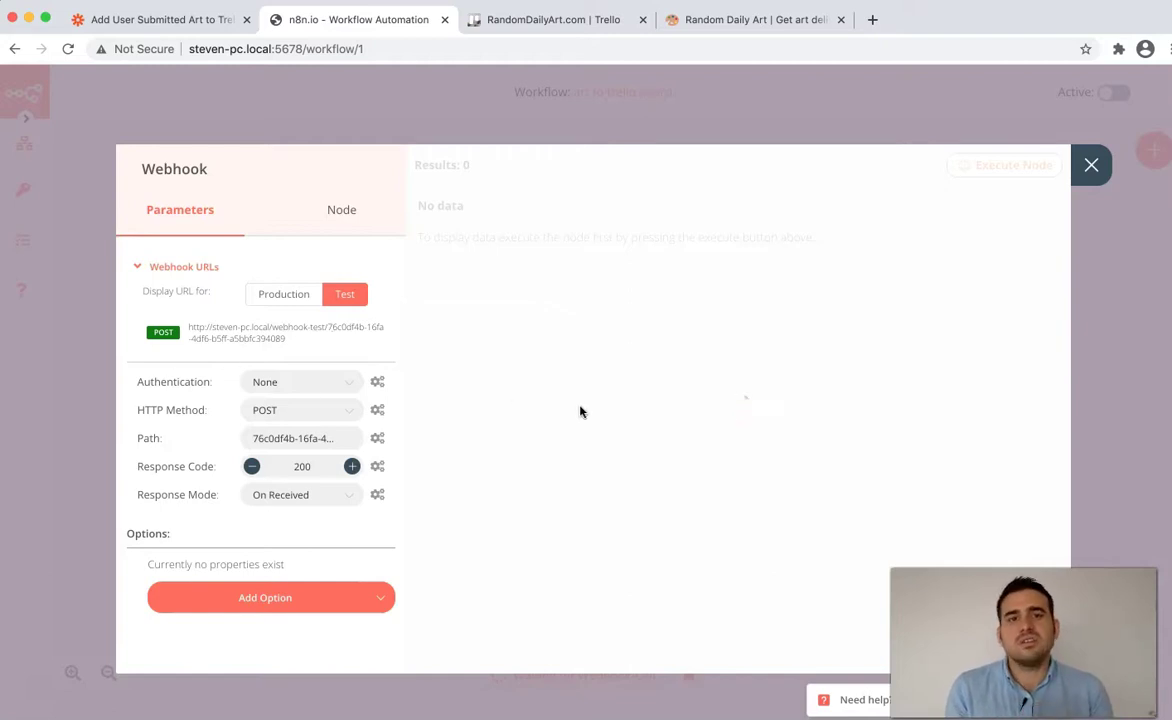
{"action": "key", "text": "super+Tab"}
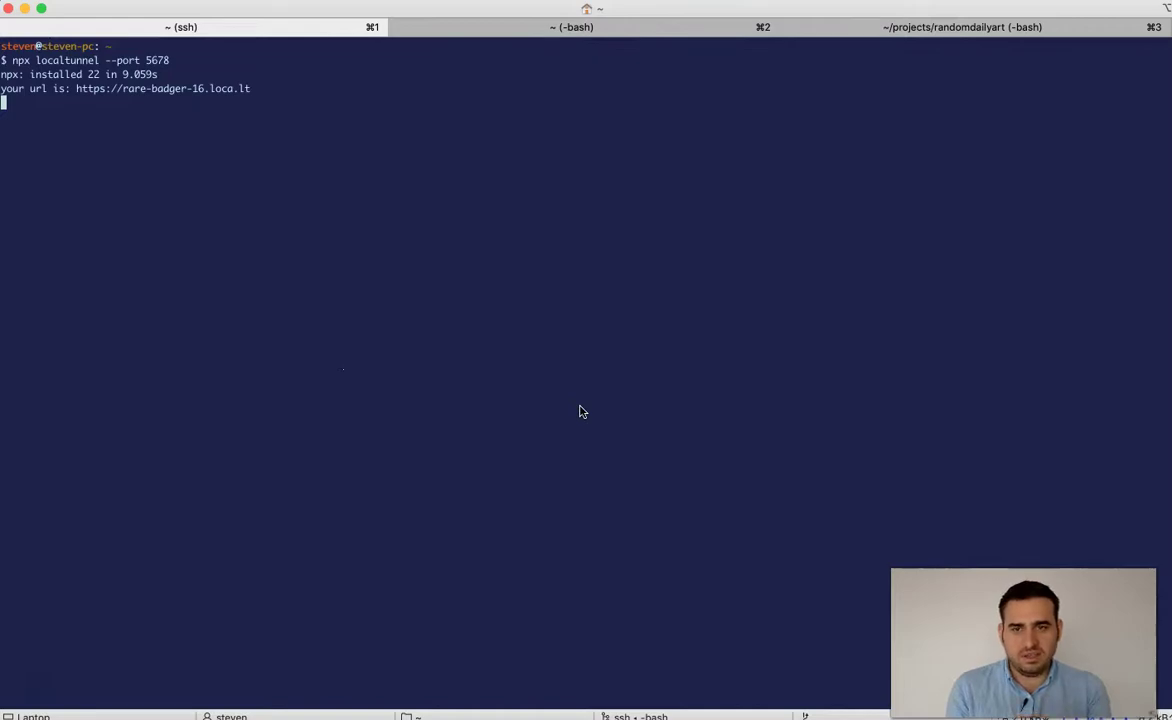
- Switch from the localtunnel terminal back to the n8n Webhook settings in Chrome
{"action": "key", "text": "super+Tab"}
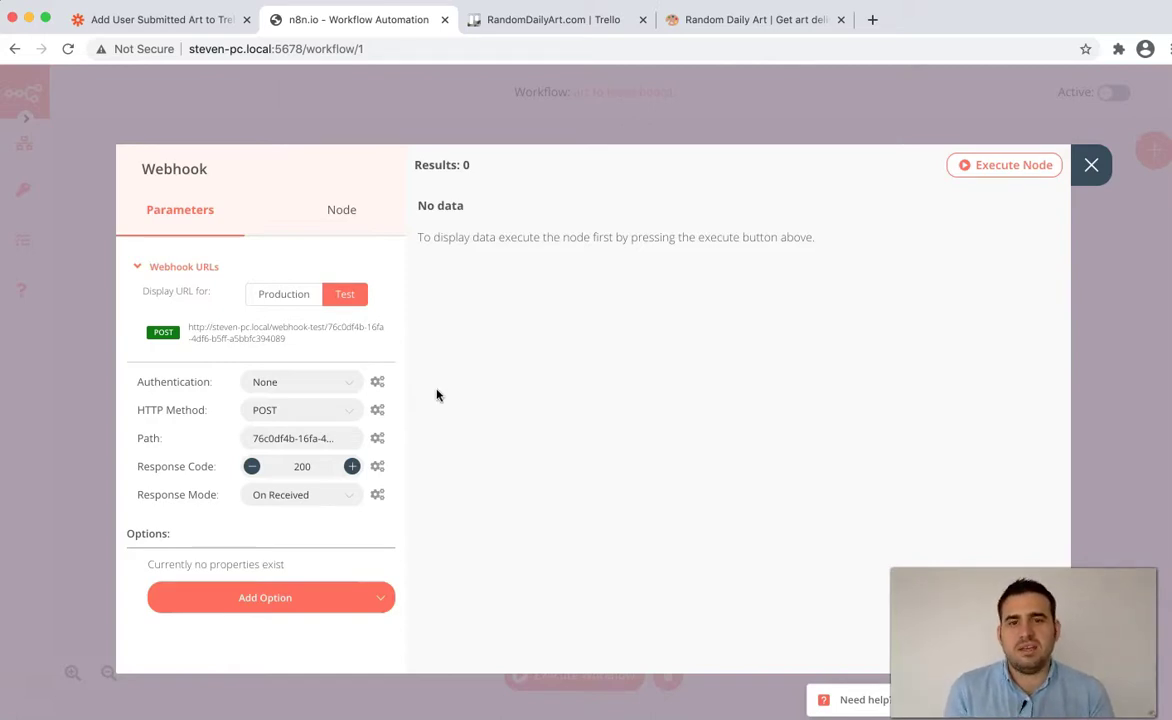
- Load the Submit Art page on the Random Daily Art site
{"action": "left_click", "coordinate": [732, 22]}
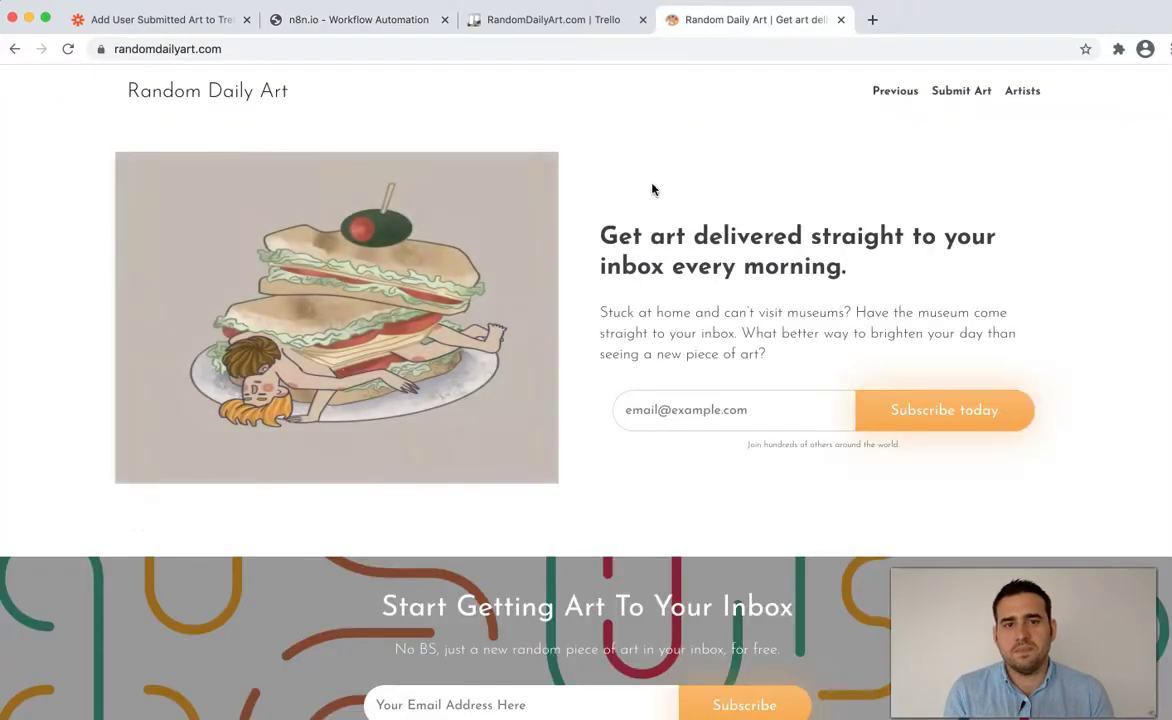
{"action": "left_click", "coordinate": [944, 95]}
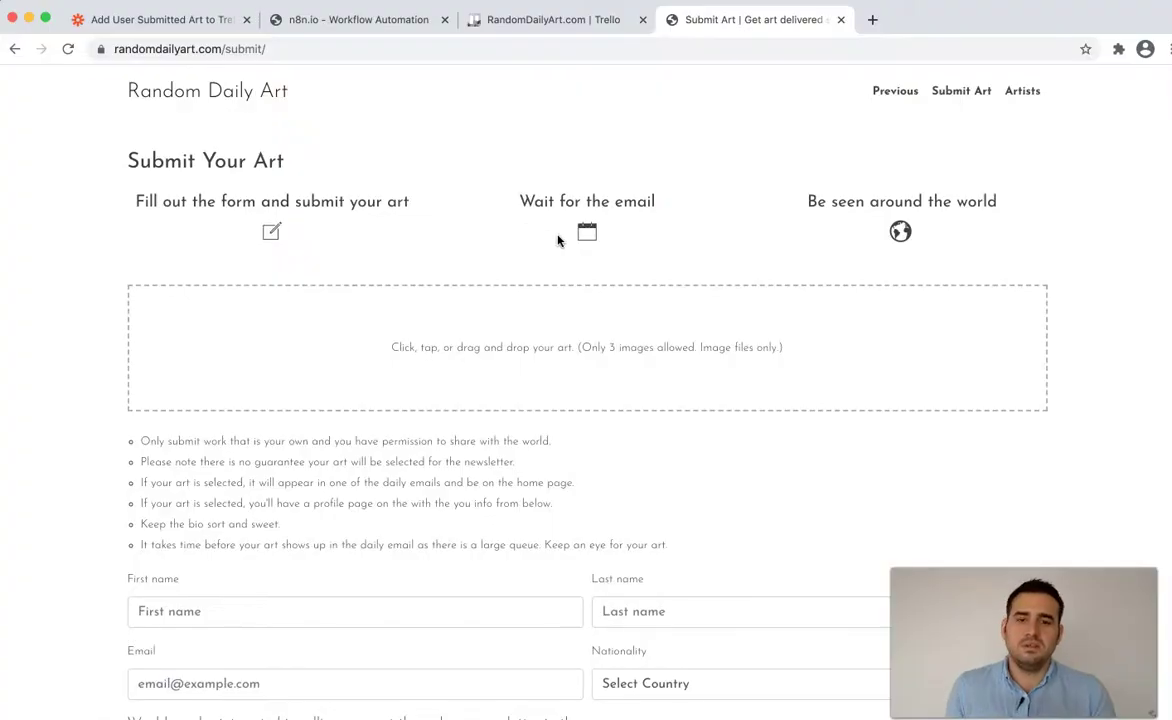
{"action": "scroll", "coordinate": [381, 470], "scroll_direction": "down", "scroll_amount": 3}
- Close the n8n Webhook settings and execute the workflow to await a webhook call
{"action": "left_click", "coordinate": [336, 17]}
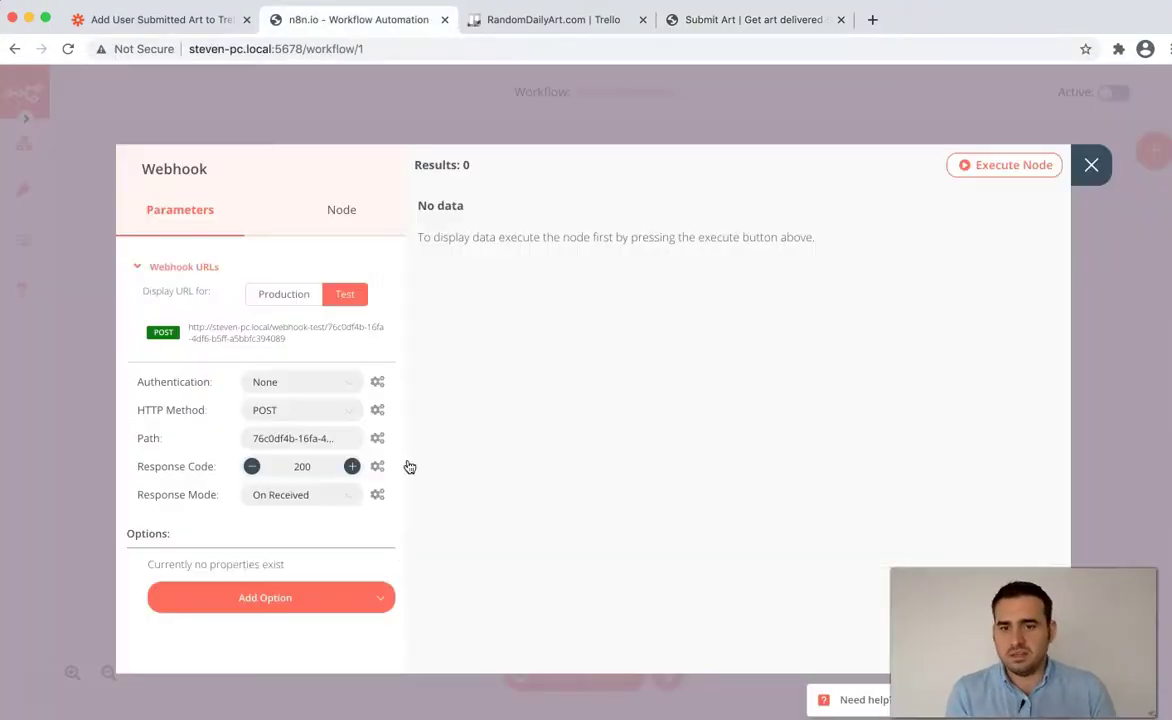
{"action": "left_click", "coordinate": [1090, 167]}
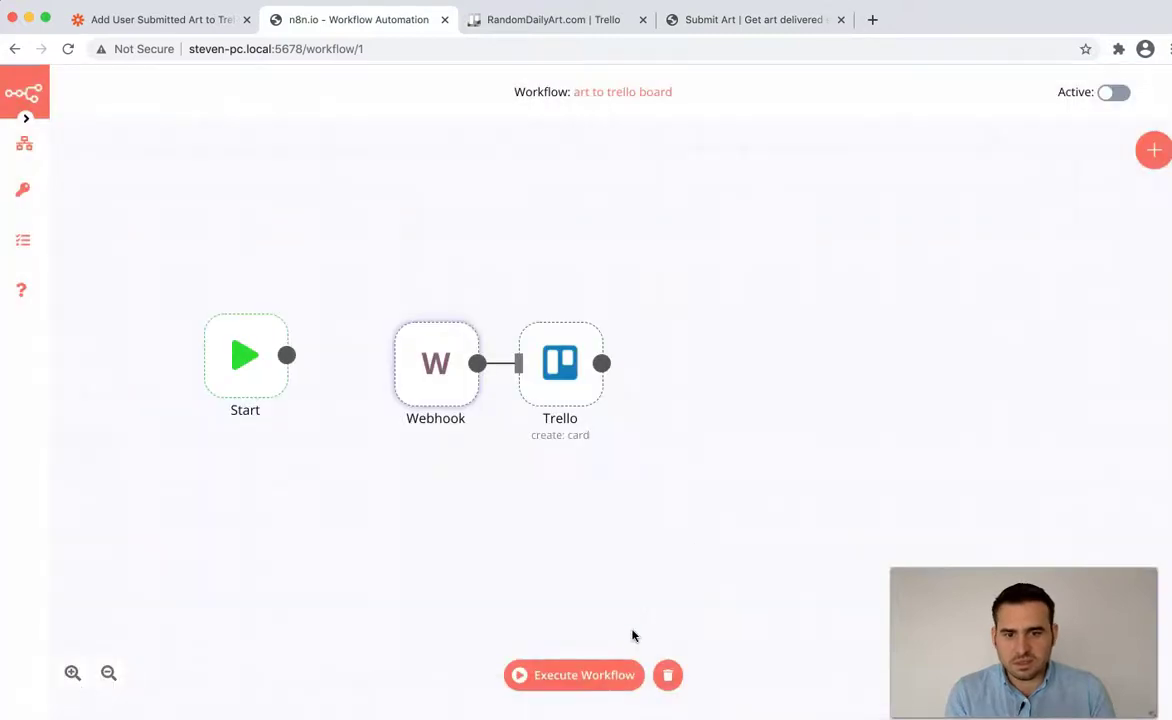
{"action": "left_click", "coordinate": [610, 675]}
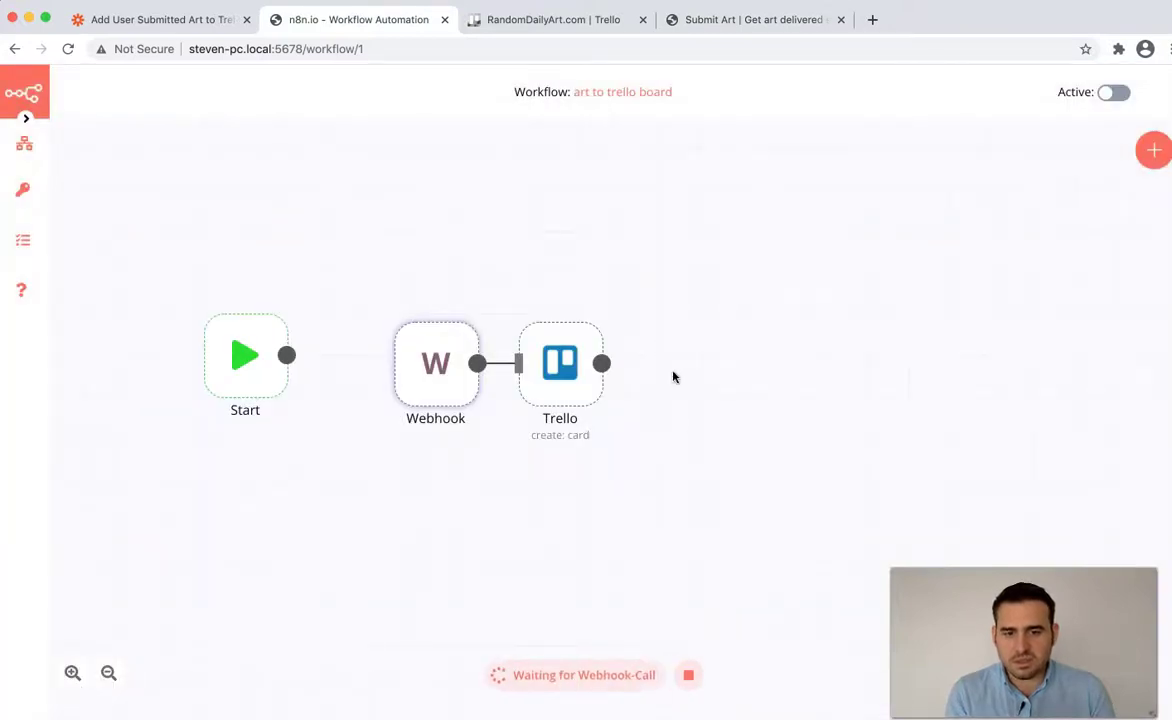
- Fill in the artist's first name, last name and saved e-mail address on the Submit Art form
{"action": "left_click", "coordinate": [709, 20]}
{"action": "left_click", "coordinate": [387, 466]}
{"action": "key", "text": "Tab"}
{"action": "key", "text": "Tab"}
{"action": "type", "text": "emai"}
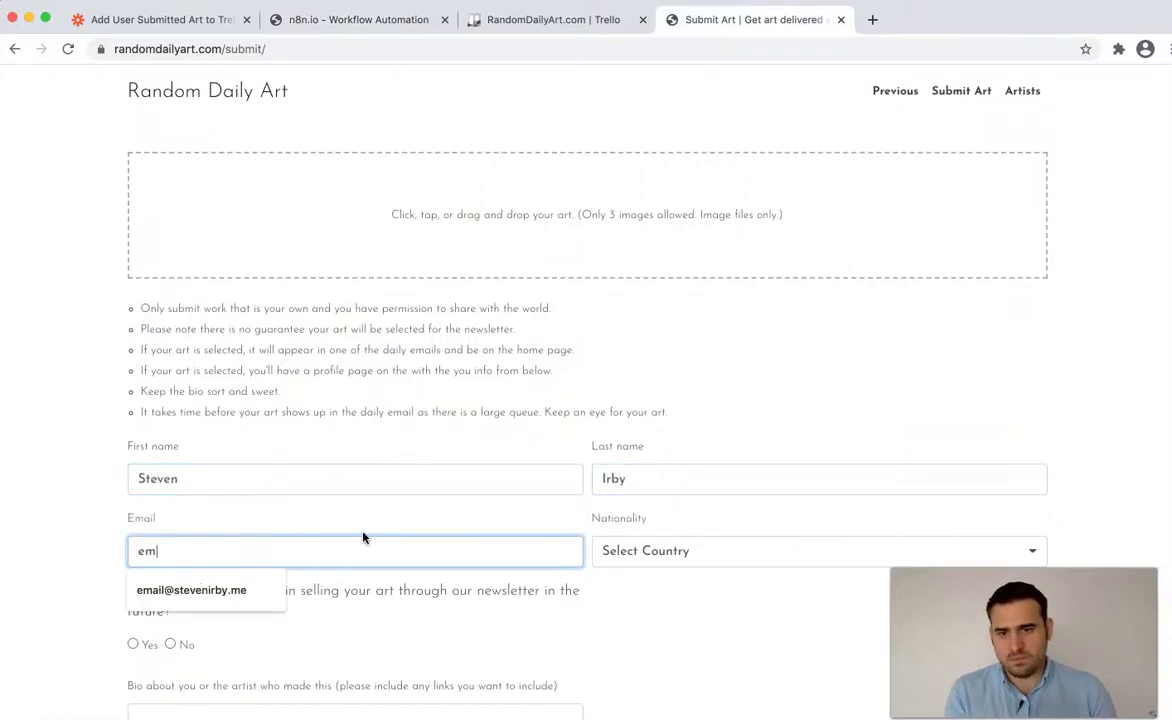
{"action": "left_click", "coordinate": [285, 588]}
- Set nationality to American, answer Yes, write the bio 'I'm an artist. No... not realy', and accept the terms
{"action": "left_click", "coordinate": [605, 560]}
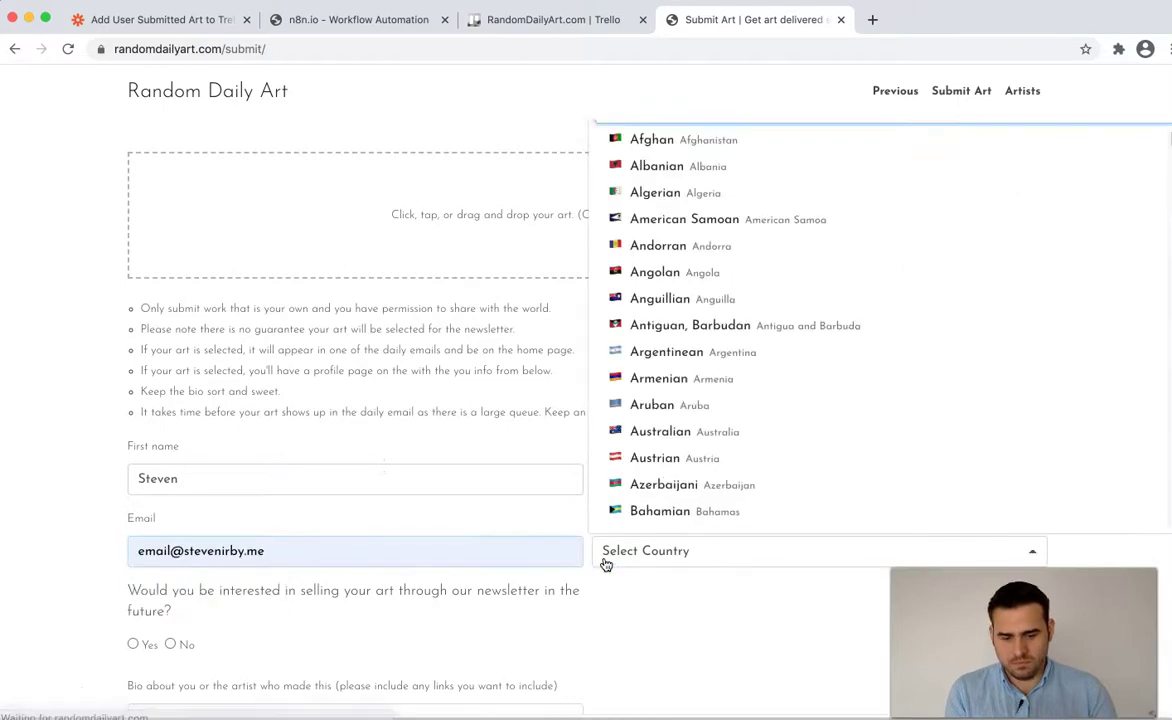
{"action": "type", "text": "uni"}
{"action": "left_click", "coordinate": [662, 512]}
{"action": "scroll", "coordinate": [300, 500], "scroll_direction": "down", "scroll_amount": 3}
{"action": "left_click", "coordinate": [134, 473]}
{"action": "left_click", "coordinate": [191, 552]}
{"action": "type", "text": "I'm"}
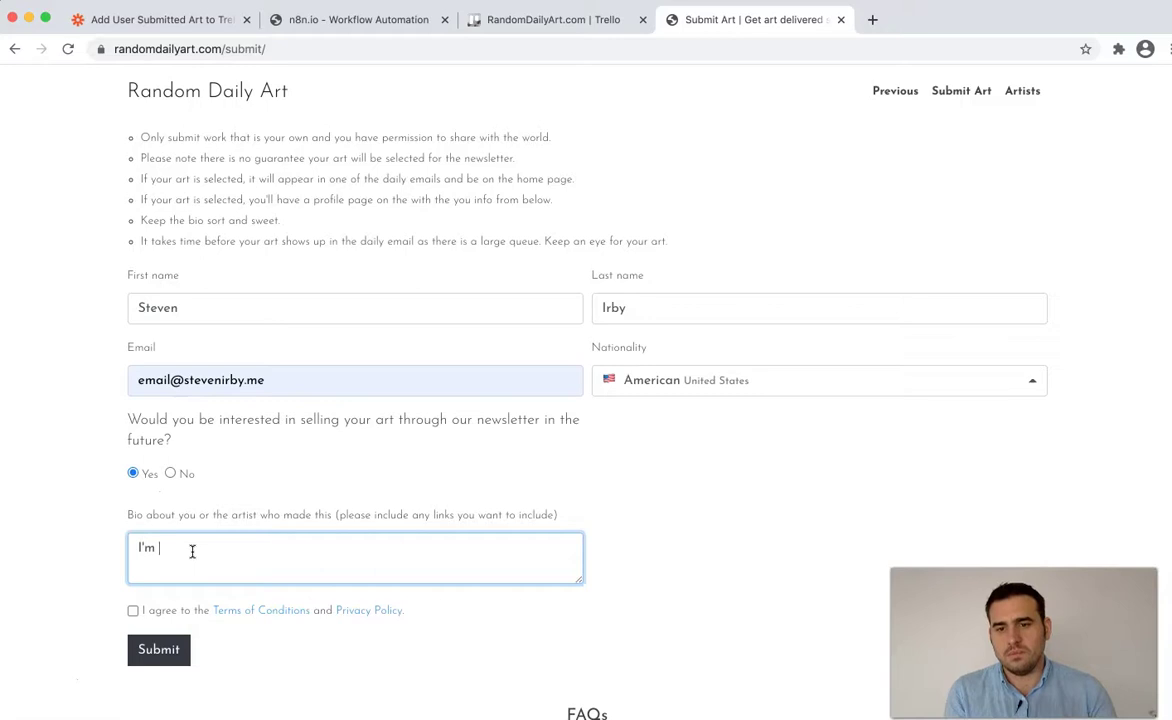
{"action": "type", "text": " an artist. No"}
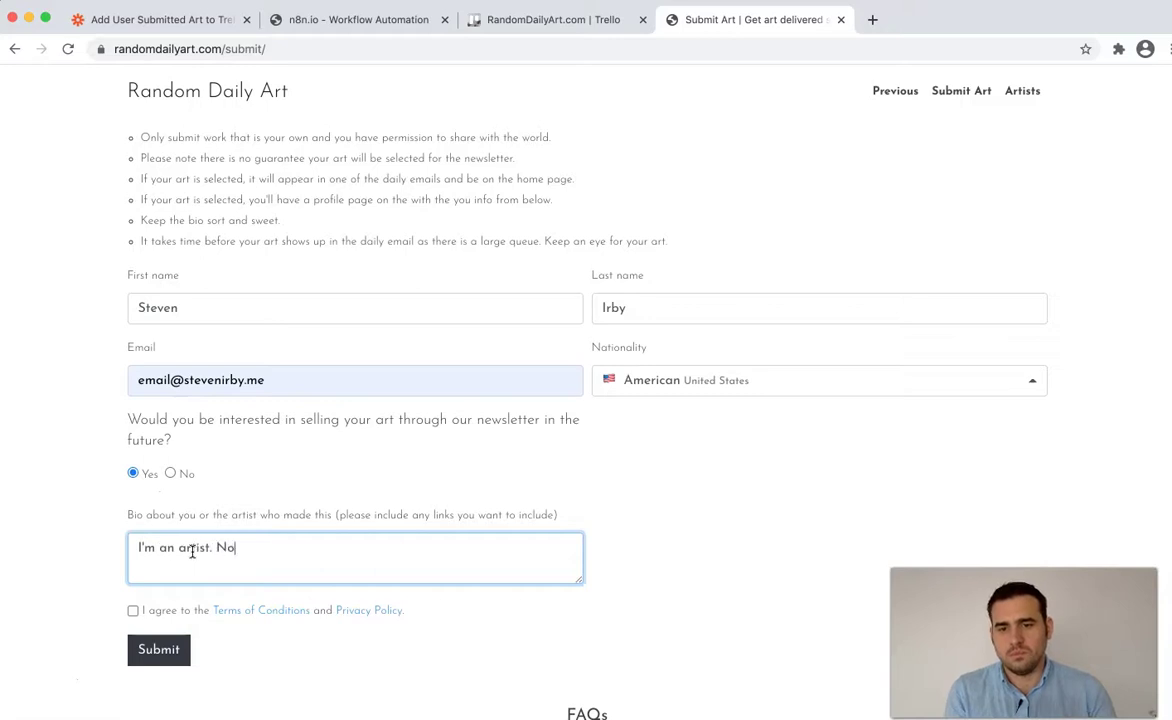
{"action": "type", "text": "... not realy"}
{"action": "left_click", "coordinate": [147, 611]}
- Upload dreams.jpg as the first image and title it 'Space'
{"action": "scroll", "coordinate": [152, 599], "scroll_direction": "up", "scroll_amount": 4}
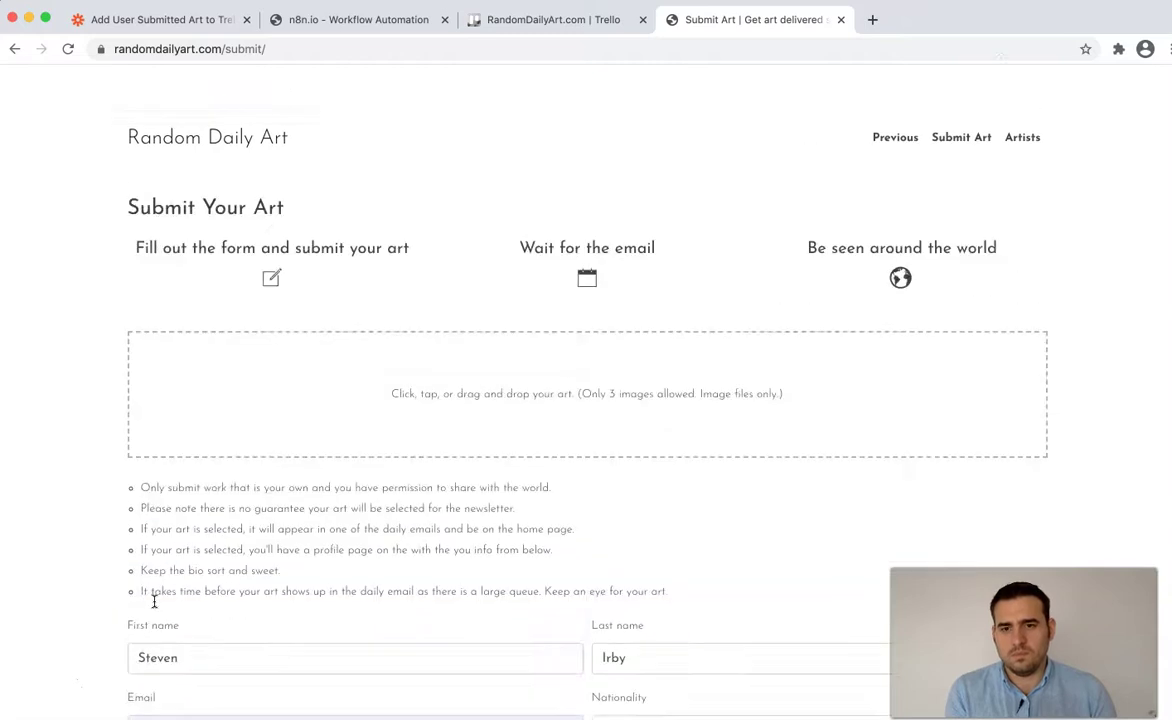
{"action": "left_click", "coordinate": [268, 404]}
{"action": "left_click", "coordinate": [303, 125]}
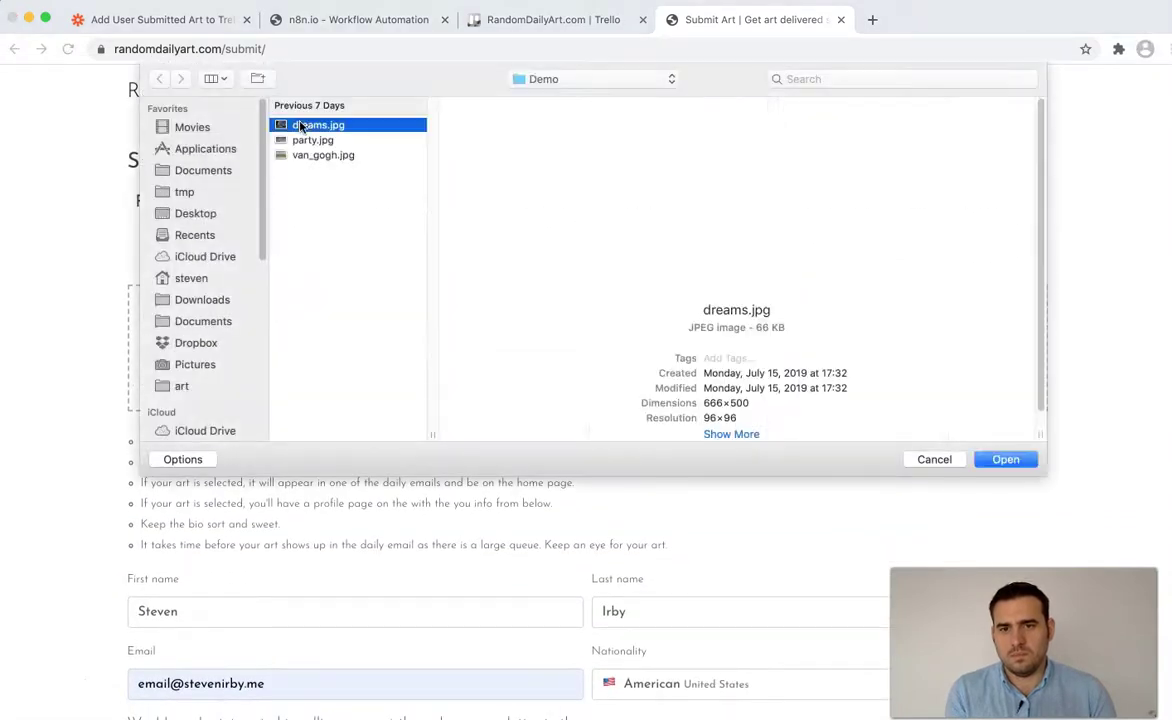
{"action": "key", "text": "Return"}
{"action": "left_click", "coordinate": [313, 473]}
{"action": "type", "text": "Space"}
- Add van_gogh.jpg as the second image and title it 'art'
{"action": "left_click", "coordinate": [356, 392]}
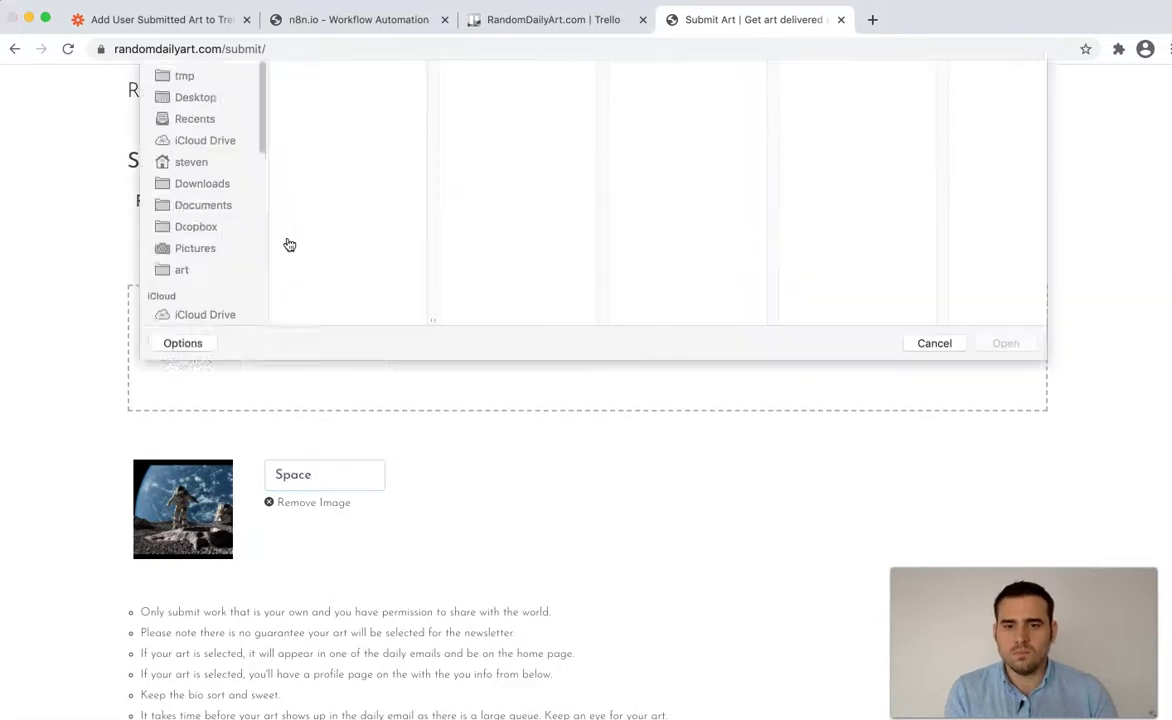
{"action": "left_click", "coordinate": [326, 155]}
{"action": "left_click", "coordinate": [318, 140]}
{"action": "left_click", "coordinate": [321, 157]}
{"action": "left_click", "coordinate": [1000, 460]}
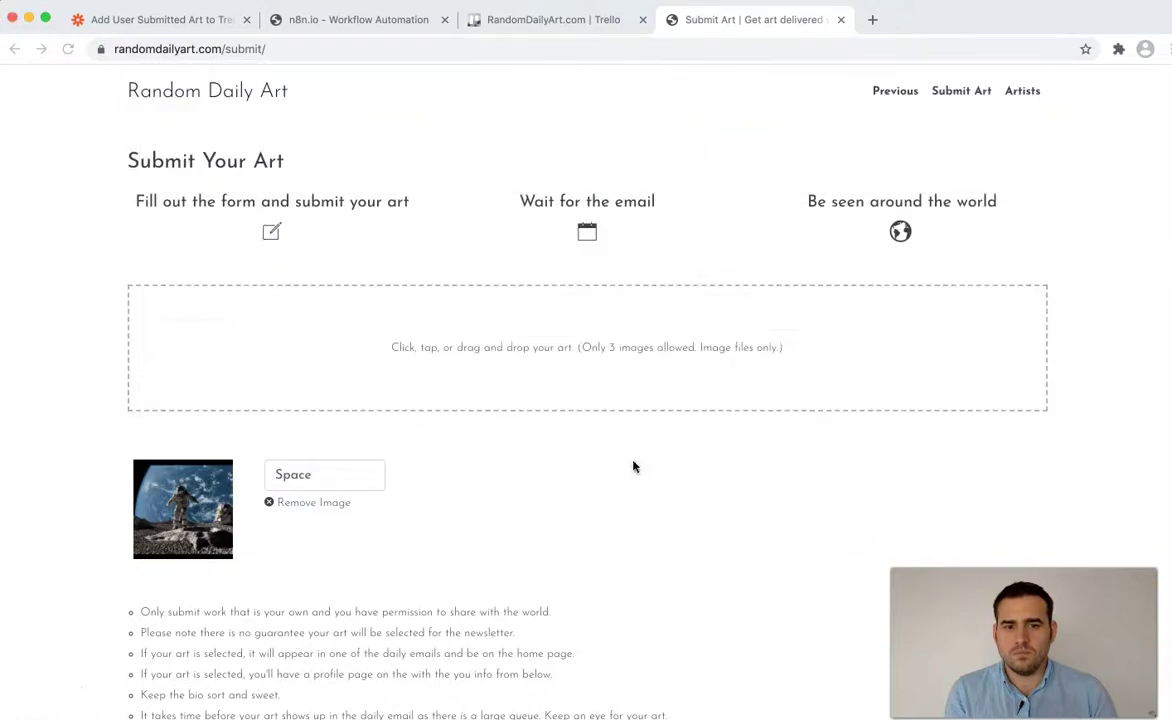
{"action": "left_click", "coordinate": [627, 474]}
{"action": "type", "text": "art"}
{"action": "left_click", "coordinate": [588, 613]}
- Submit the art form to reach the thank-you page
{"action": "scroll", "coordinate": [587, 613], "scroll_direction": "down", "scroll_amount": 5}
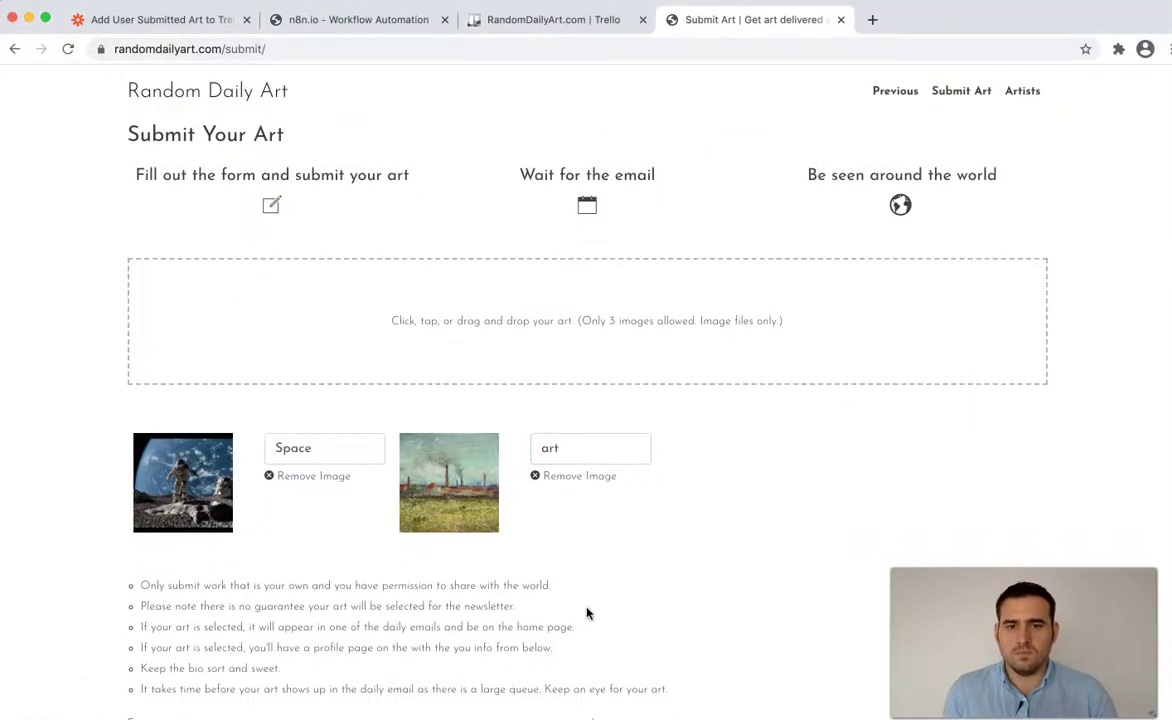
{"action": "scroll", "coordinate": [84, 617], "scroll_direction": "down", "scroll_amount": 4}
{"action": "left_click", "coordinate": [143, 568]}
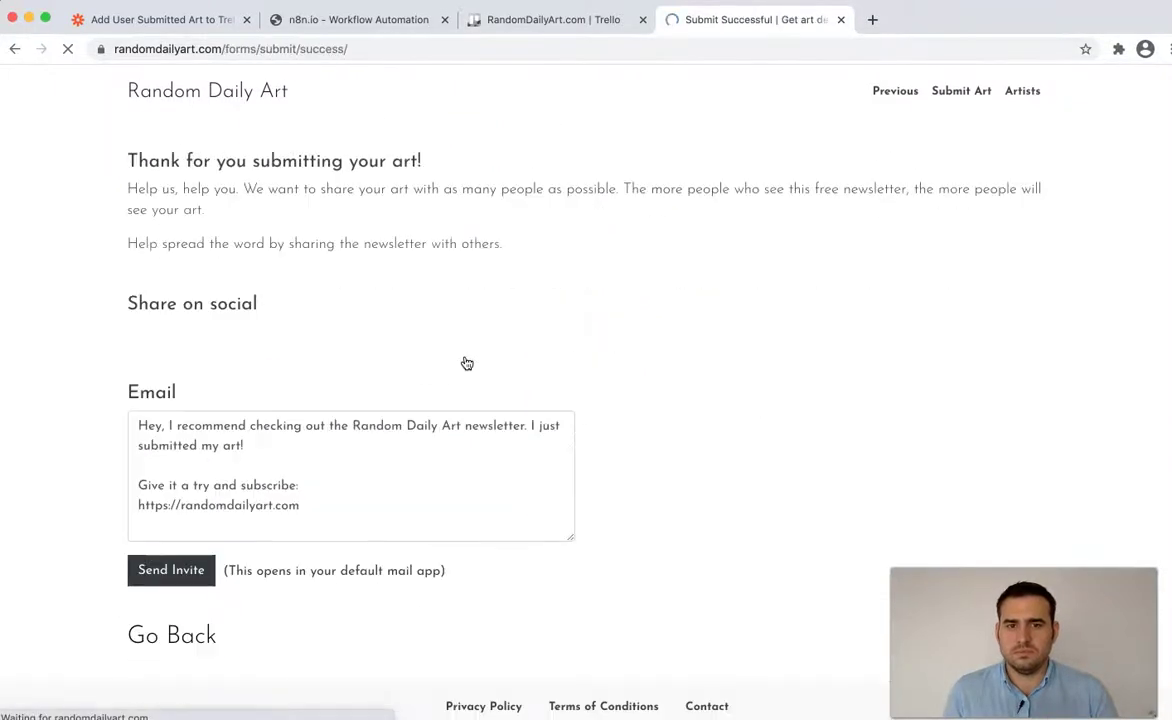
- Check n8n, revisit the thank-you page, then return to the executing n8n workflow
{"action": "left_click", "coordinate": [277, 30]}
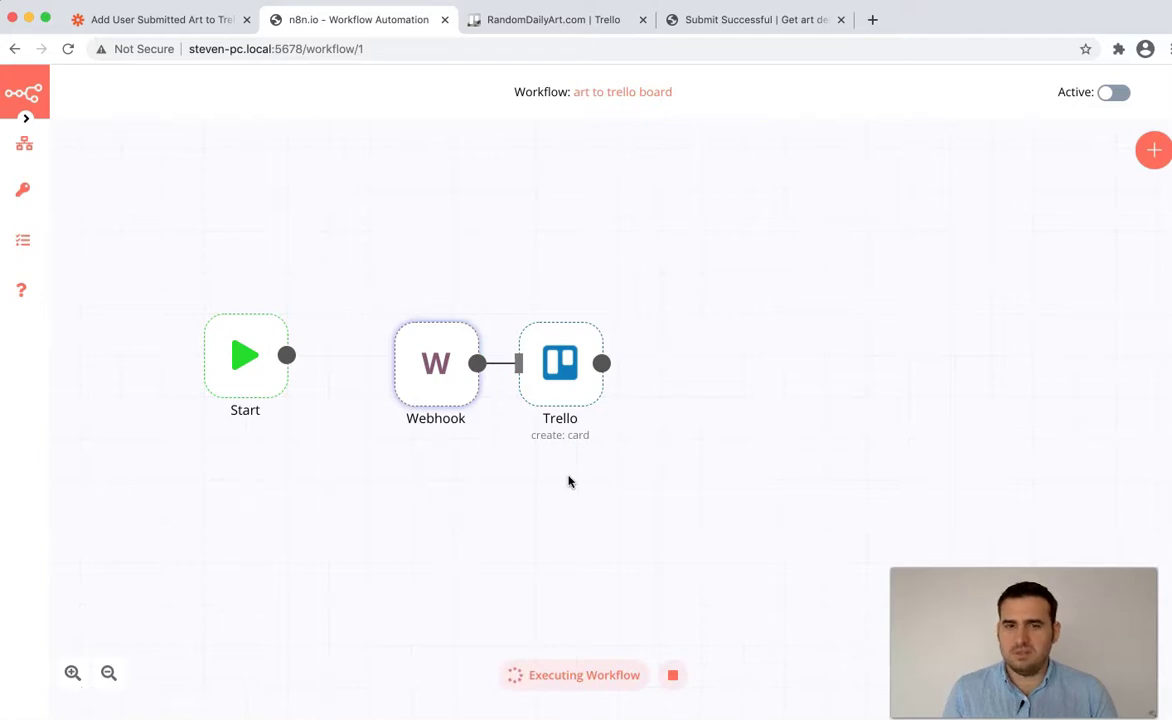
{"action": "left_click", "coordinate": [710, 20]}
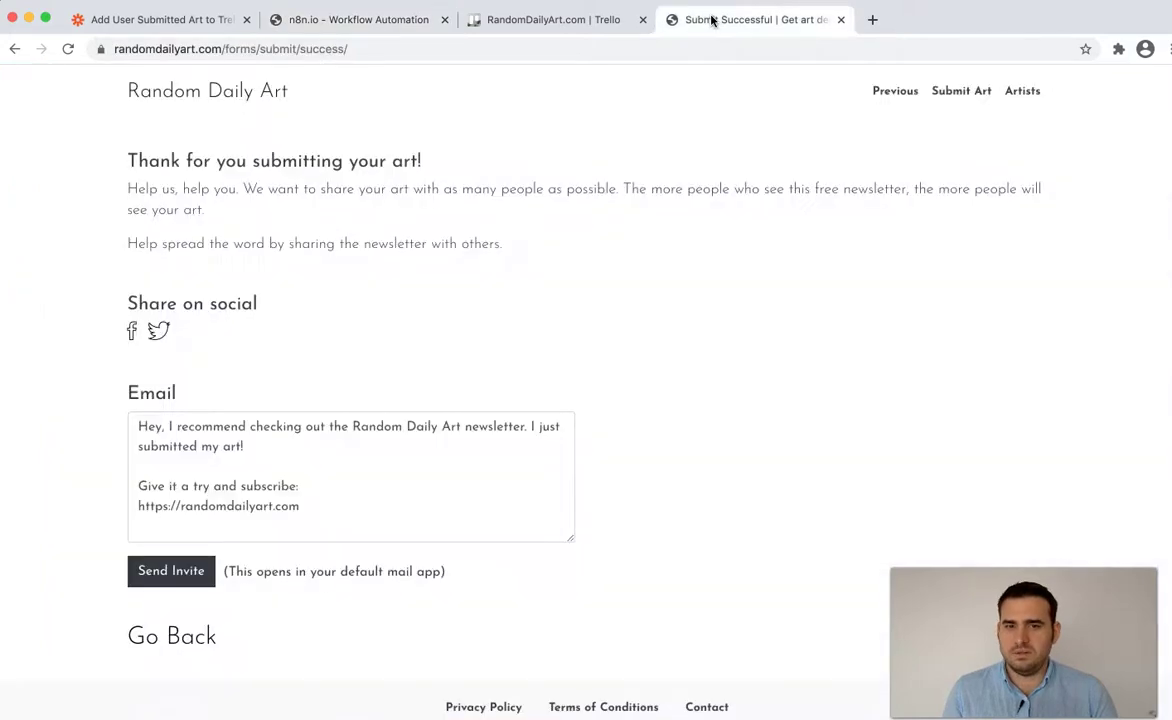
{"action": "left_click", "coordinate": [452, 10]}
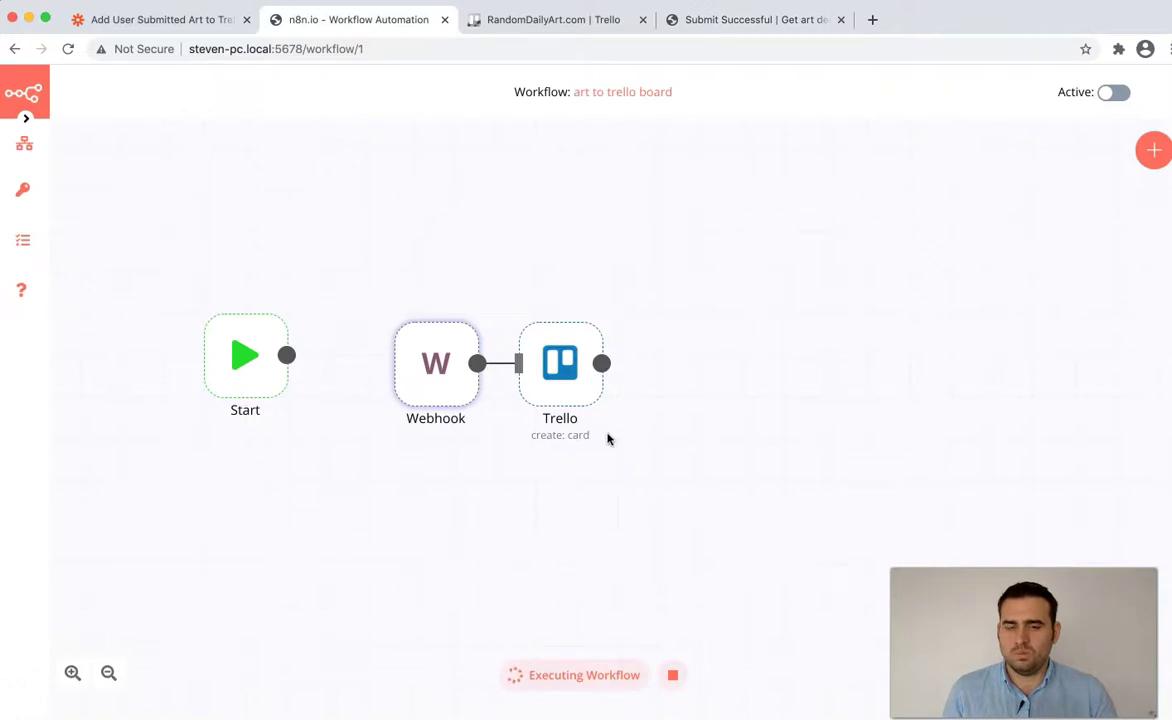
{"action": "double_click", "coordinate": [433, 368]}
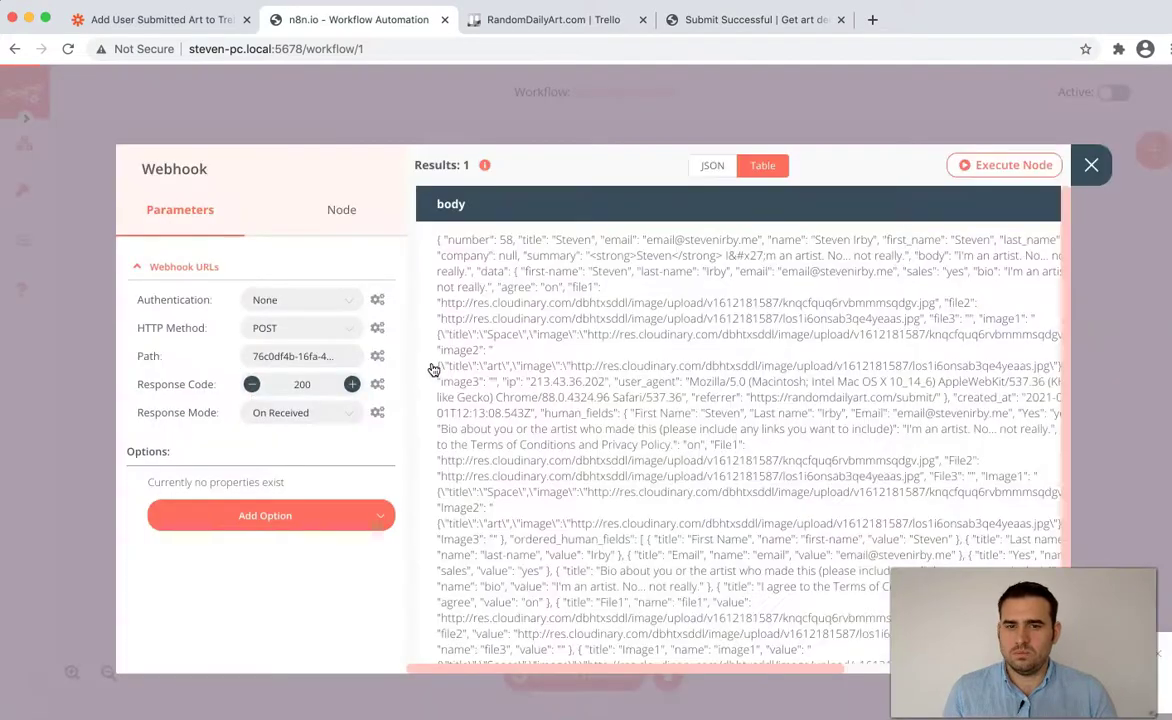
{"action": "left_click", "coordinate": [1090, 166]}
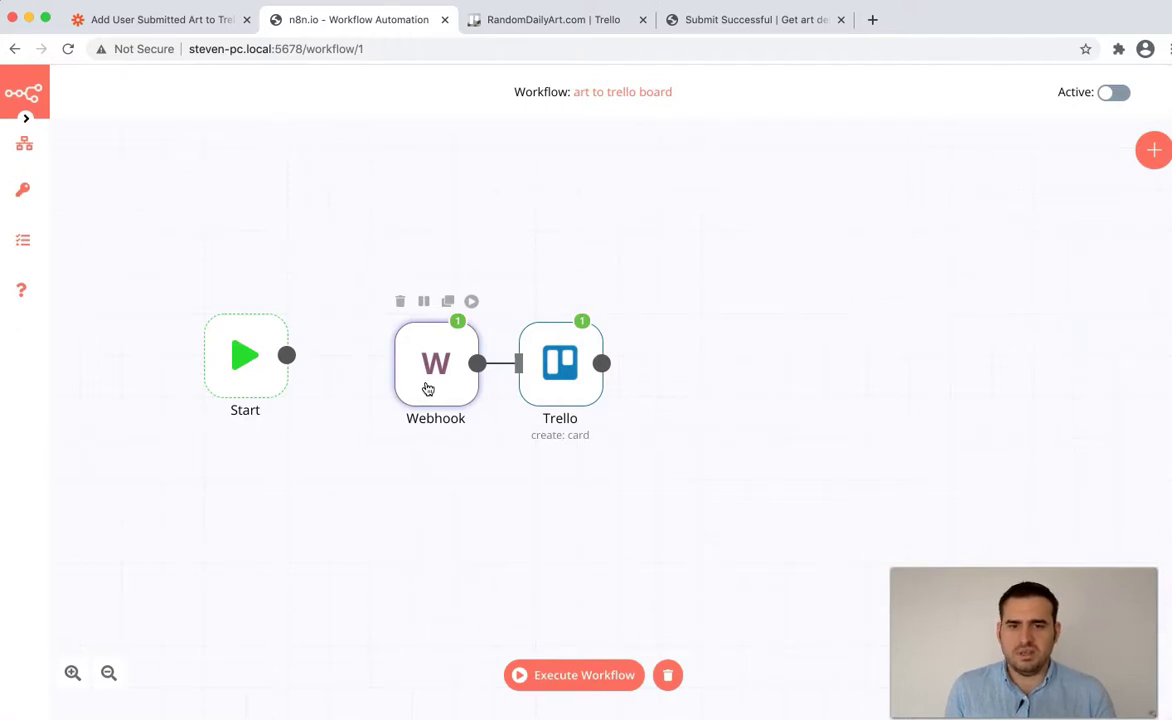
{"action": "double_click", "coordinate": [427, 388]}
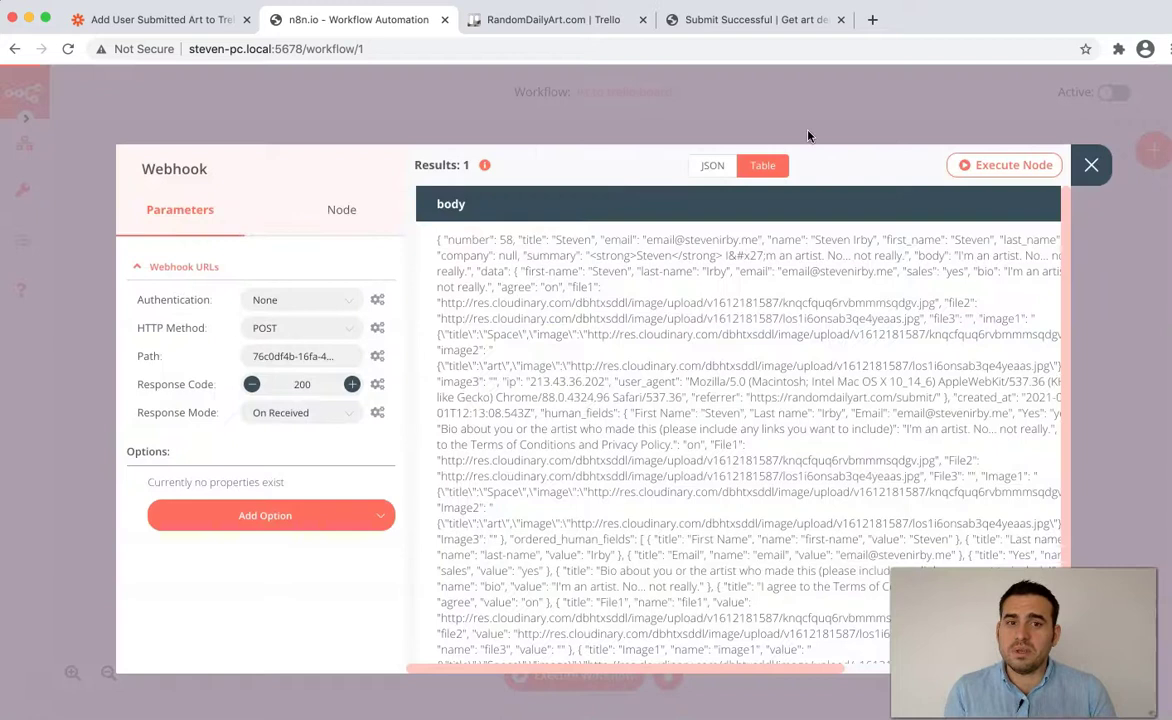
{"action": "left_click", "coordinate": [711, 167]}
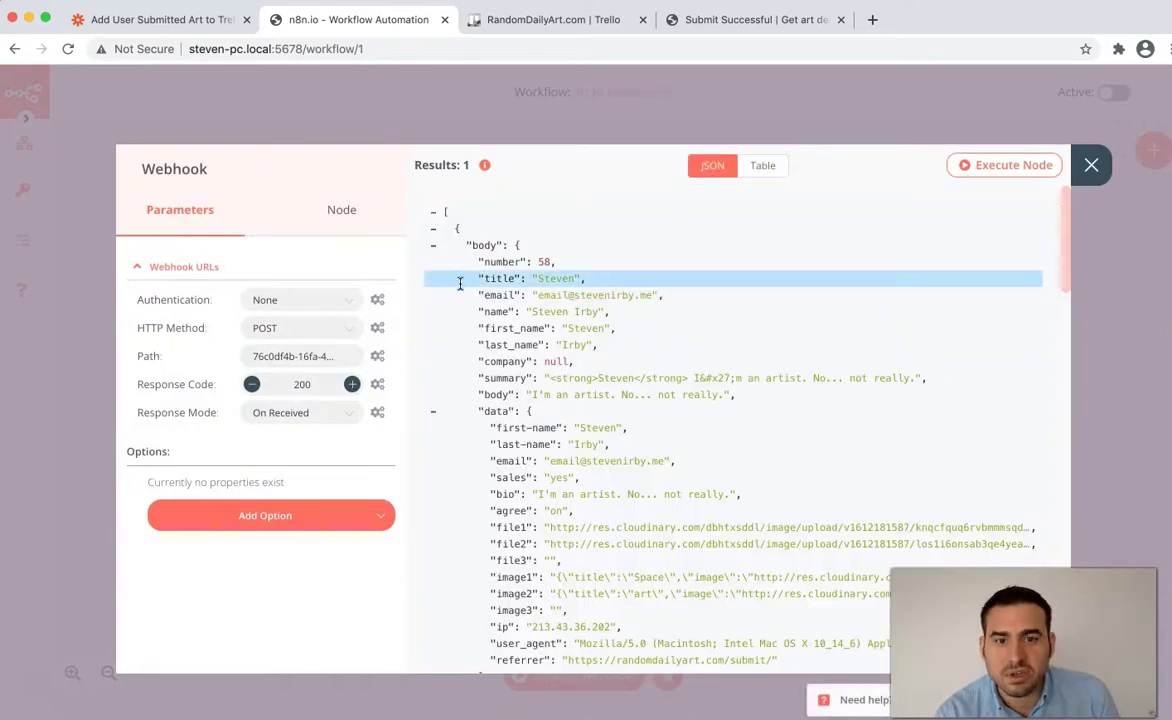
{"action": "scroll", "coordinate": [447, 280], "scroll_direction": "down", "scroll_amount": 1}
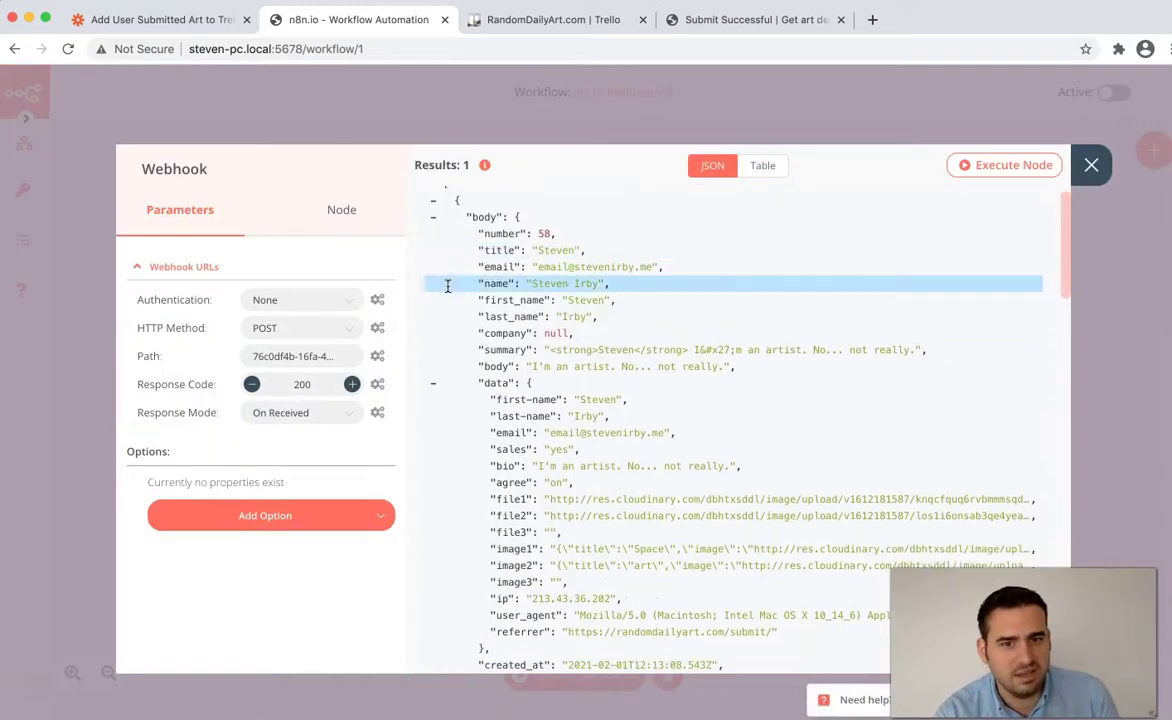
{"action": "scroll", "coordinate": [451, 287], "scroll_direction": "down", "scroll_amount": 5}
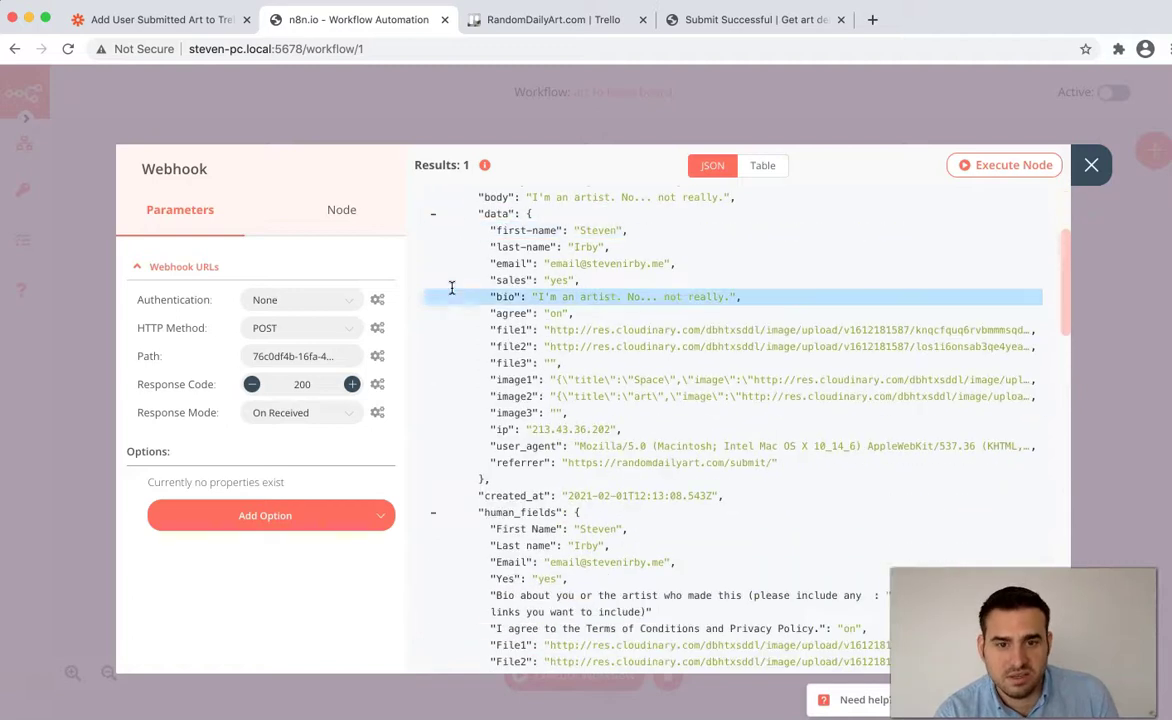
{"action": "scroll", "coordinate": [450, 288], "scroll_direction": "up", "scroll_amount": 5}
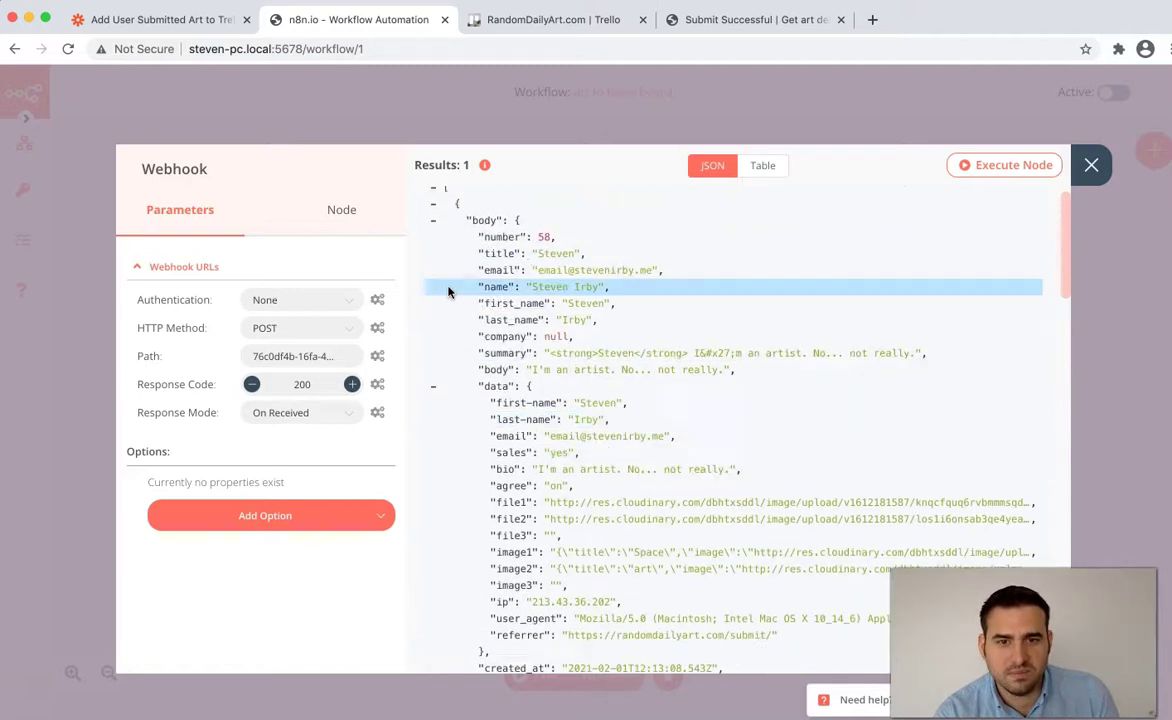
{"action": "left_click", "coordinate": [1091, 165]}
- Open the Trello create-card node and restart the card Name as a fresh expression
{"action": "double_click", "coordinate": [562, 369]}
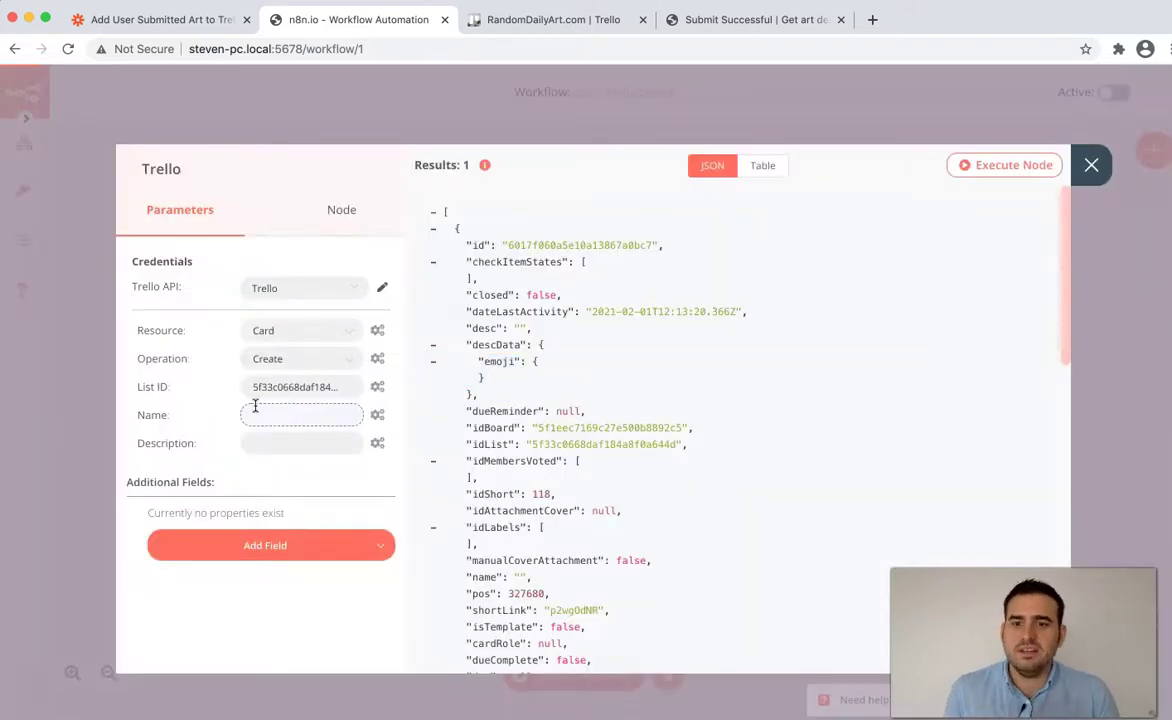
{"action": "left_click", "coordinate": [377, 415]}
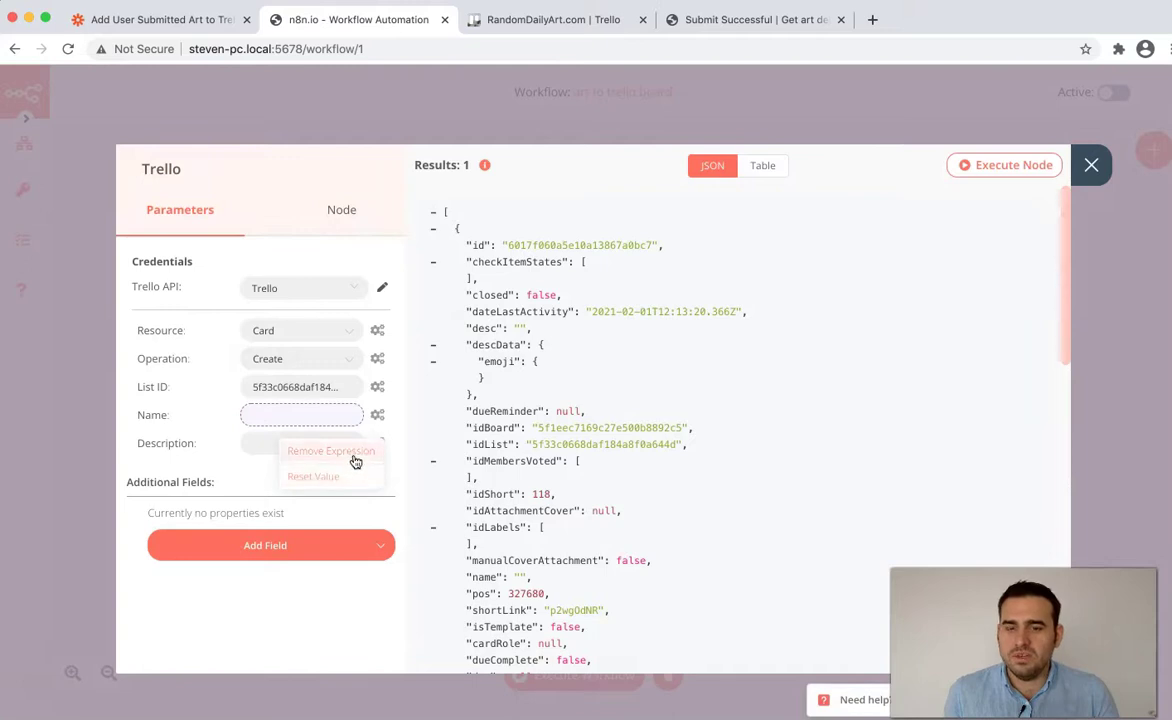
{"action": "left_click", "coordinate": [352, 475]}
{"action": "left_click", "coordinate": [377, 418]}
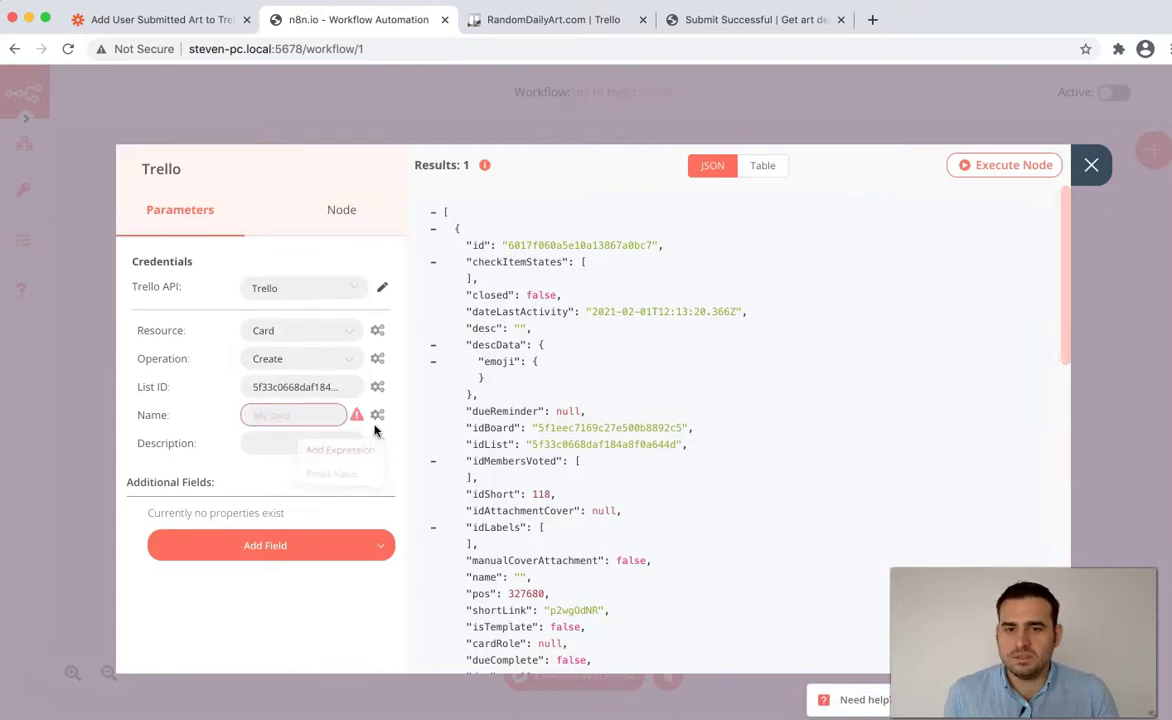
{"action": "left_click", "coordinate": [362, 450]}
- Set the Name expression to the Webhook body's full name field, removing first_name
{"action": "left_click", "coordinate": [168, 326]}
{"action": "left_click", "coordinate": [190, 348]}
{"action": "left_click", "coordinate": [215, 373]}
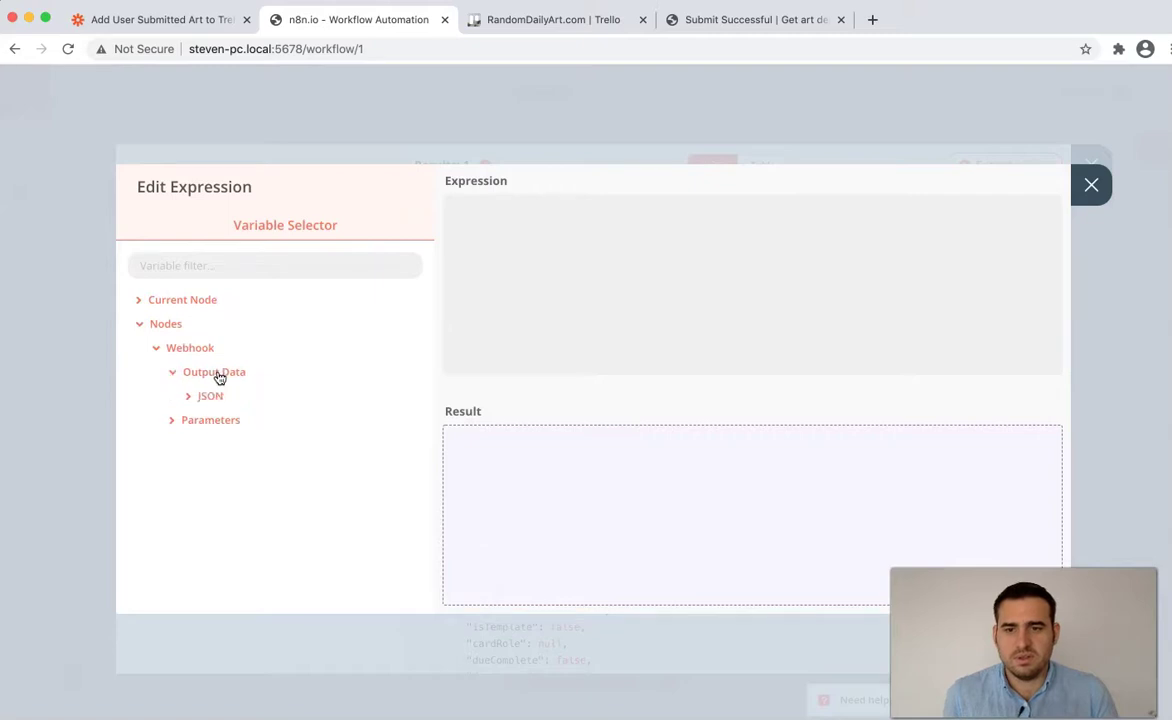
{"action": "left_click", "coordinate": [213, 397]}
{"action": "left_click", "coordinate": [222, 427]}
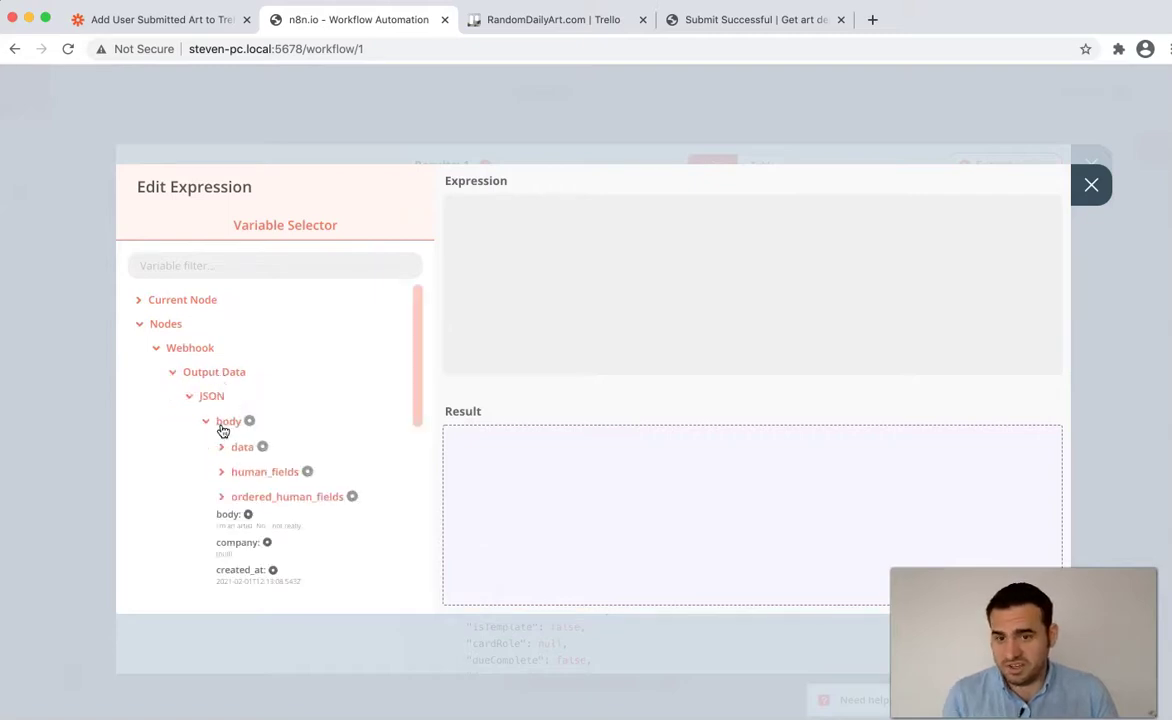
{"action": "scroll", "coordinate": [175, 437], "scroll_direction": "down", "scroll_amount": 2}
{"action": "scroll", "coordinate": [265, 500], "scroll_direction": "down", "scroll_amount": 2}
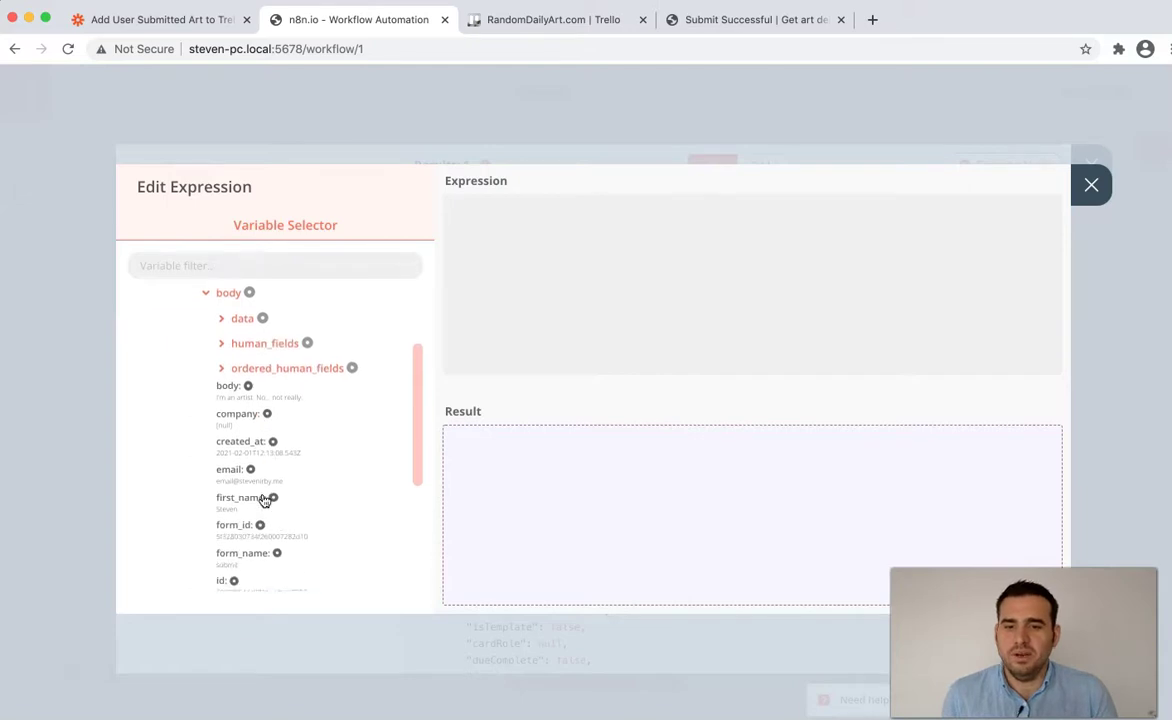
{"action": "scroll", "coordinate": [240, 490], "scroll_direction": "down", "scroll_amount": 1}
{"action": "left_click", "coordinate": [235, 484]}
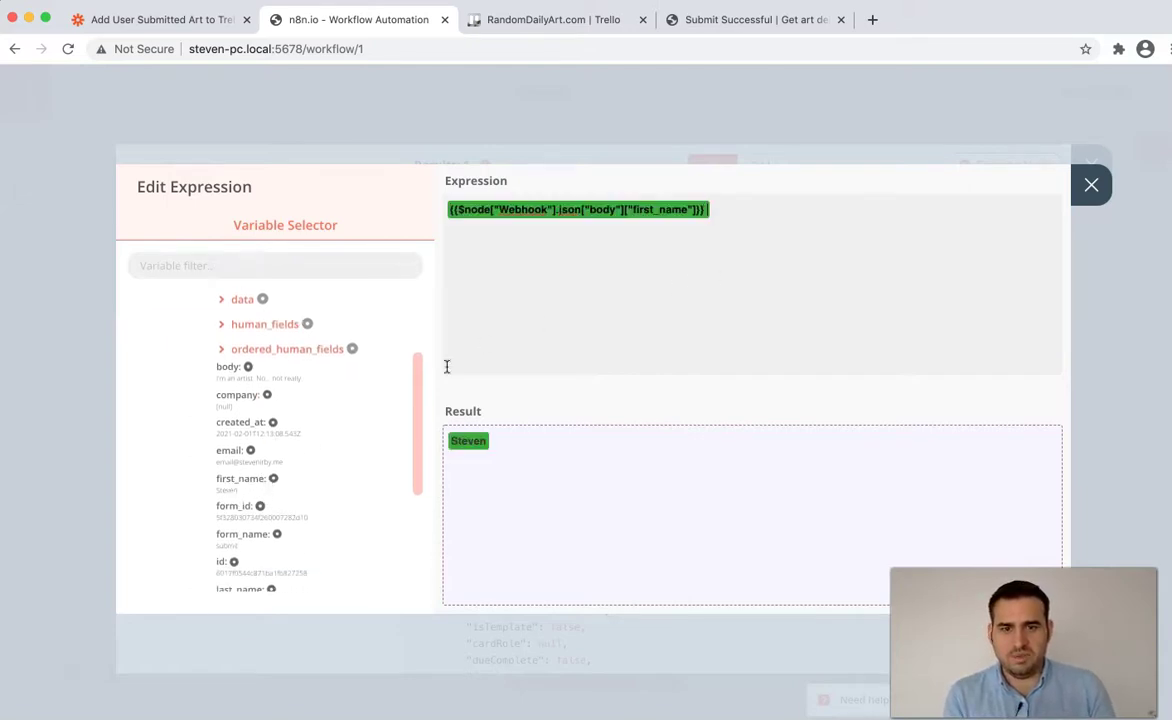
{"action": "scroll", "coordinate": [243, 479], "scroll_direction": "down", "scroll_amount": 2}
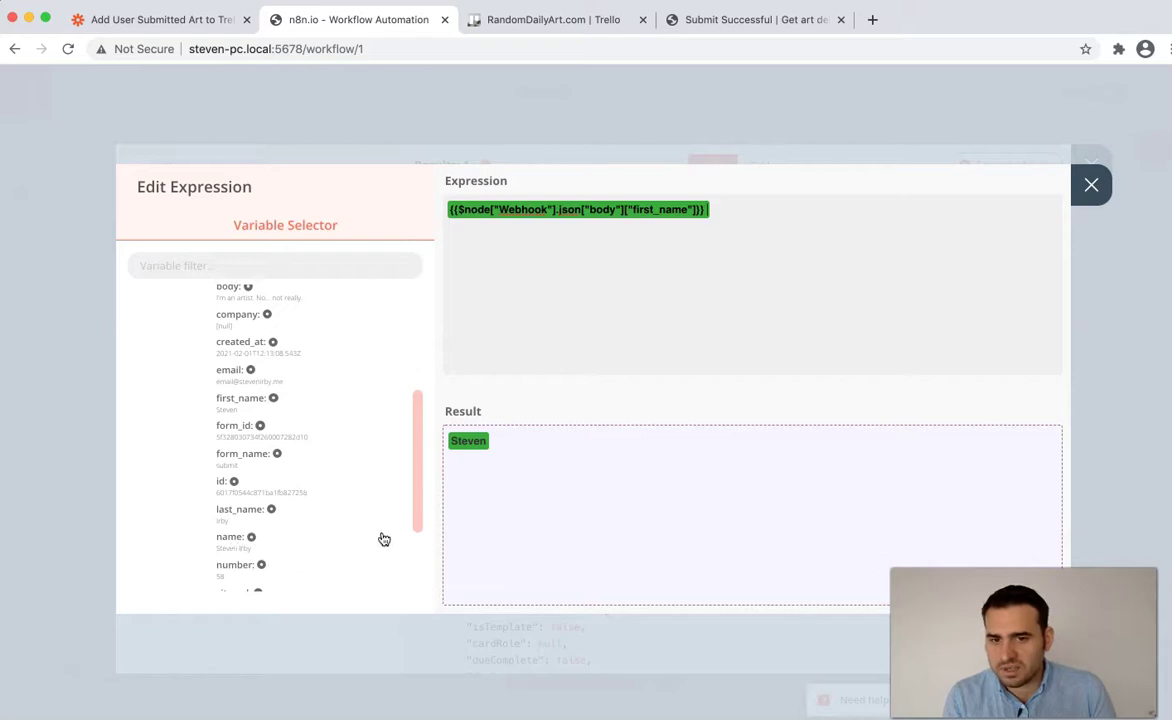
{"action": "left_click", "coordinate": [230, 537]}
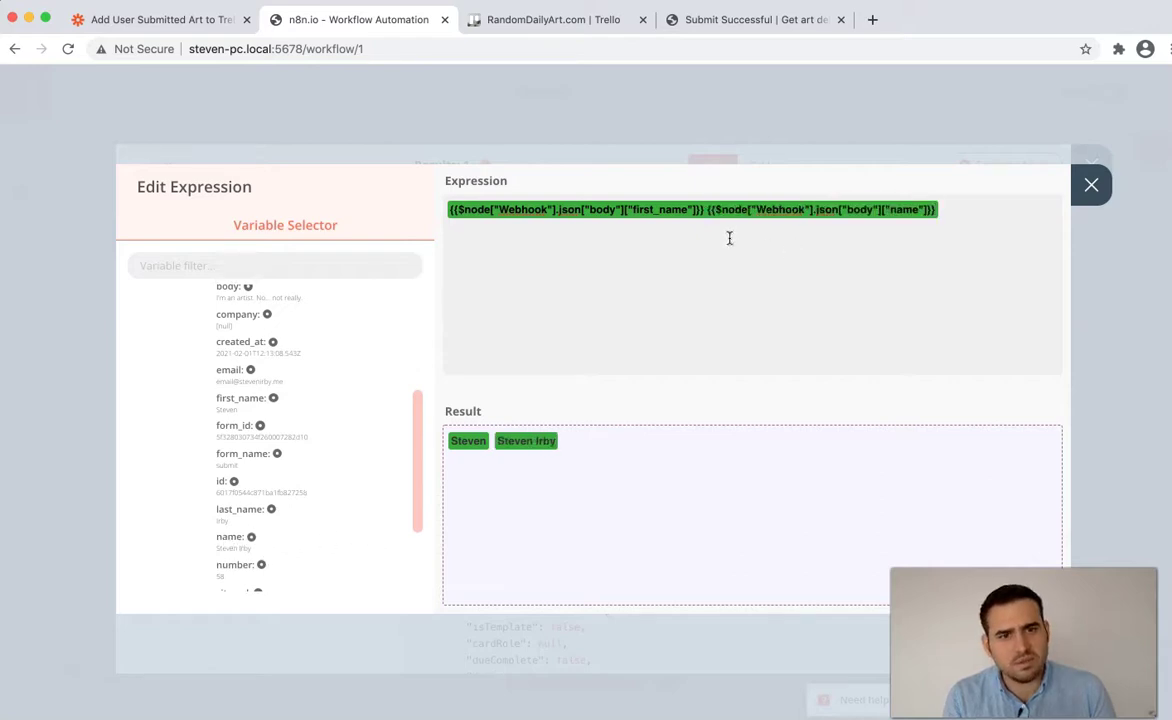
{"action": "key", "text": "super+BackSpace"}
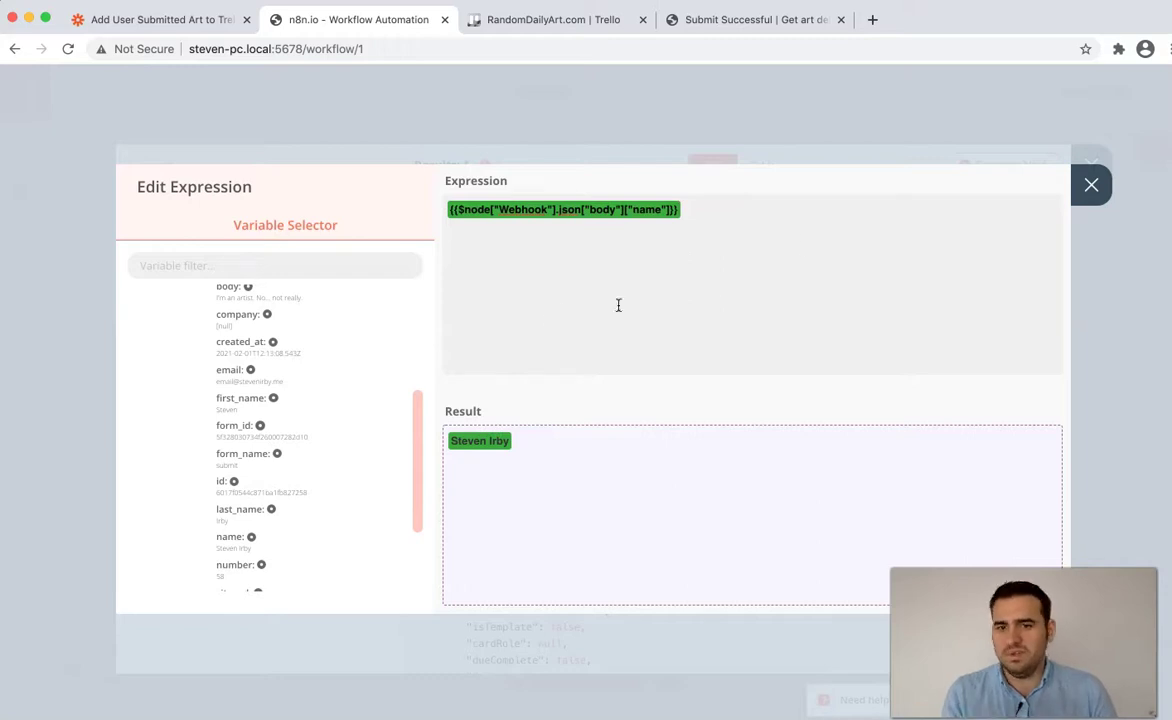
{"action": "left_click", "coordinate": [1089, 195]}
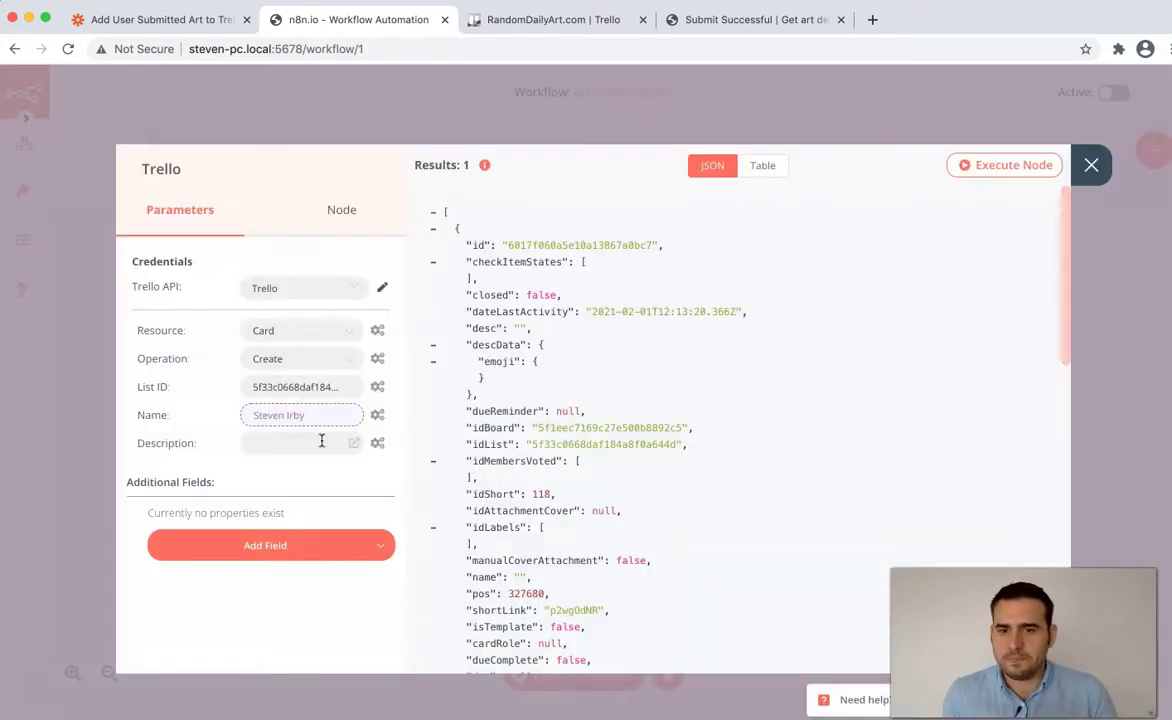
- Start a Description expression and expand the Webhook body fields in the variable selector
{"action": "left_click", "coordinate": [377, 443]}
{"action": "left_click", "coordinate": [345, 476]}
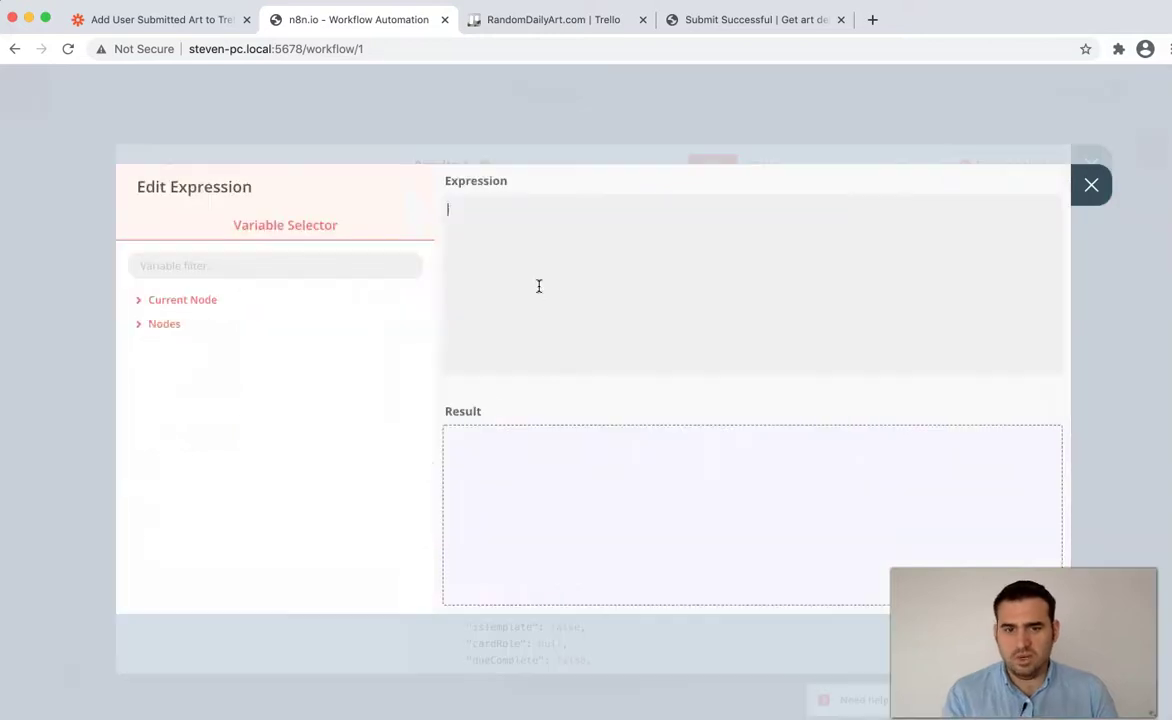
{"action": "left_click", "coordinate": [178, 332]}
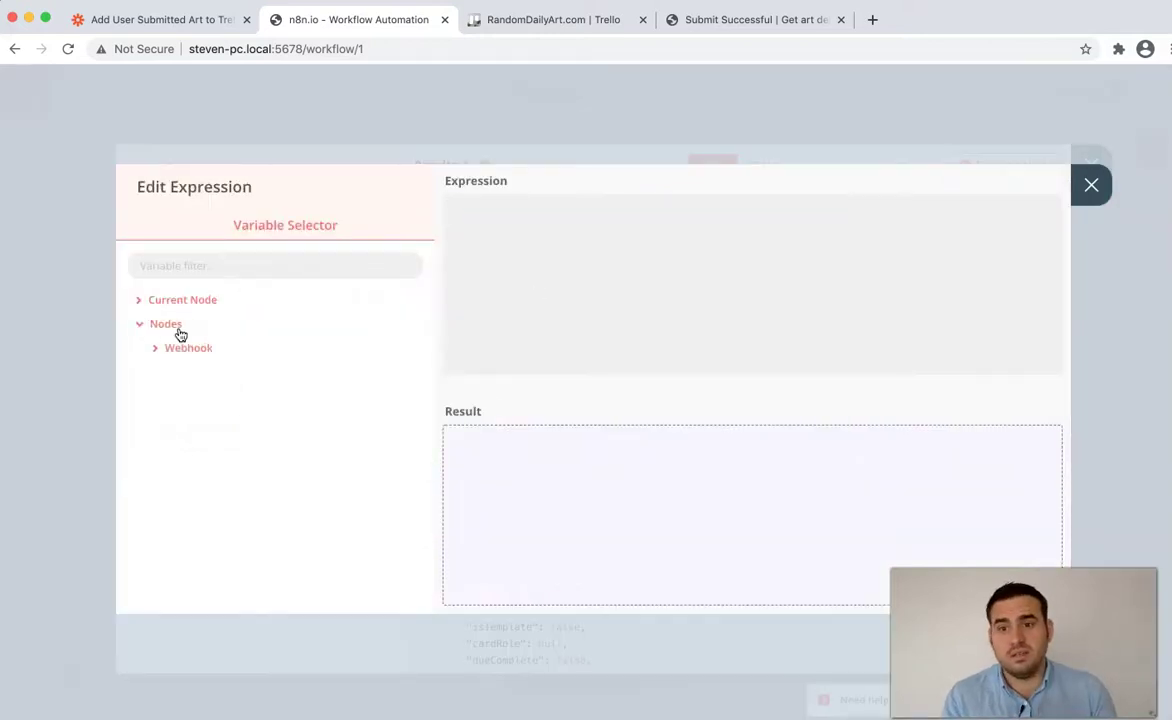
{"action": "left_click", "coordinate": [183, 347]}
{"action": "left_click", "coordinate": [210, 372]}
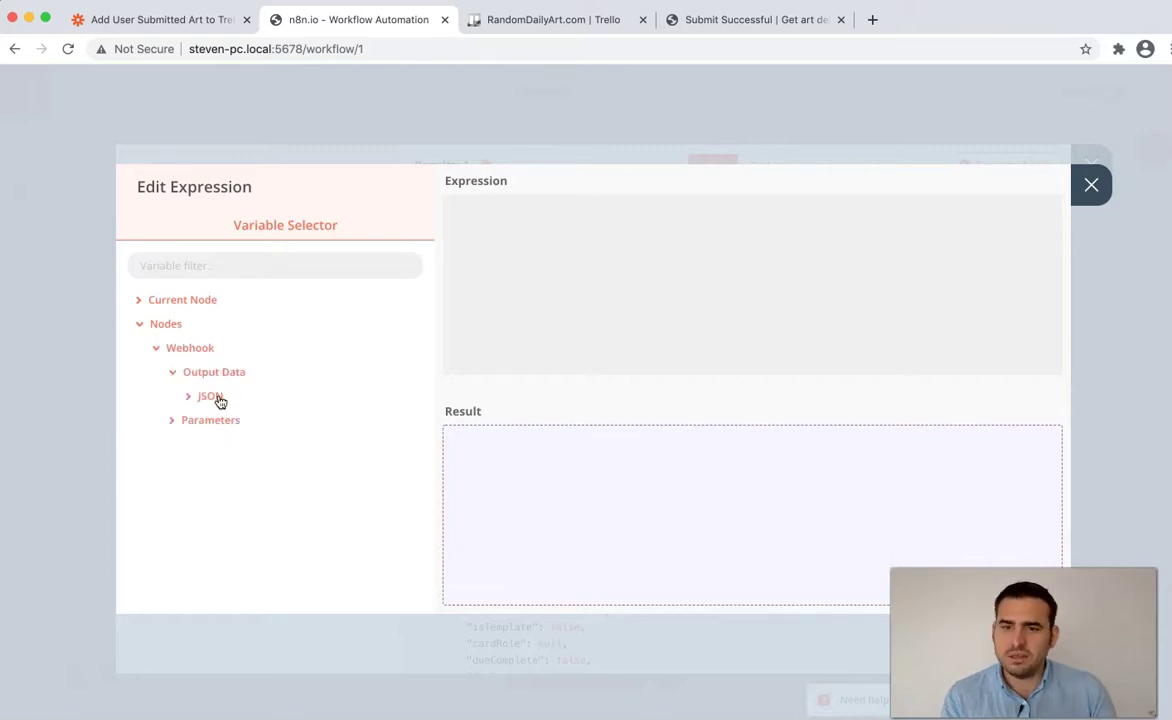
{"action": "left_click", "coordinate": [219, 398]}
{"action": "left_click", "coordinate": [219, 421]}
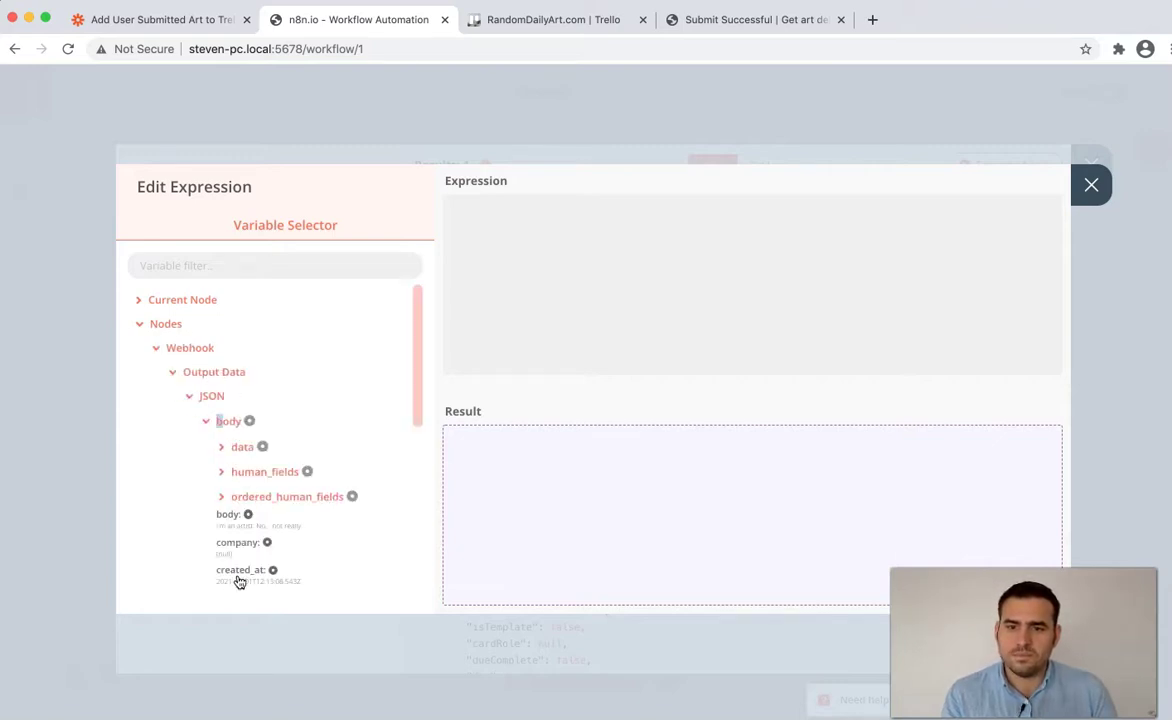
- Insert the Webhook body's first_name, last_name and email into the description
{"action": "scroll", "coordinate": [238, 575], "scroll_direction": "down", "scroll_amount": 3}
{"action": "left_click", "coordinate": [238, 487]}
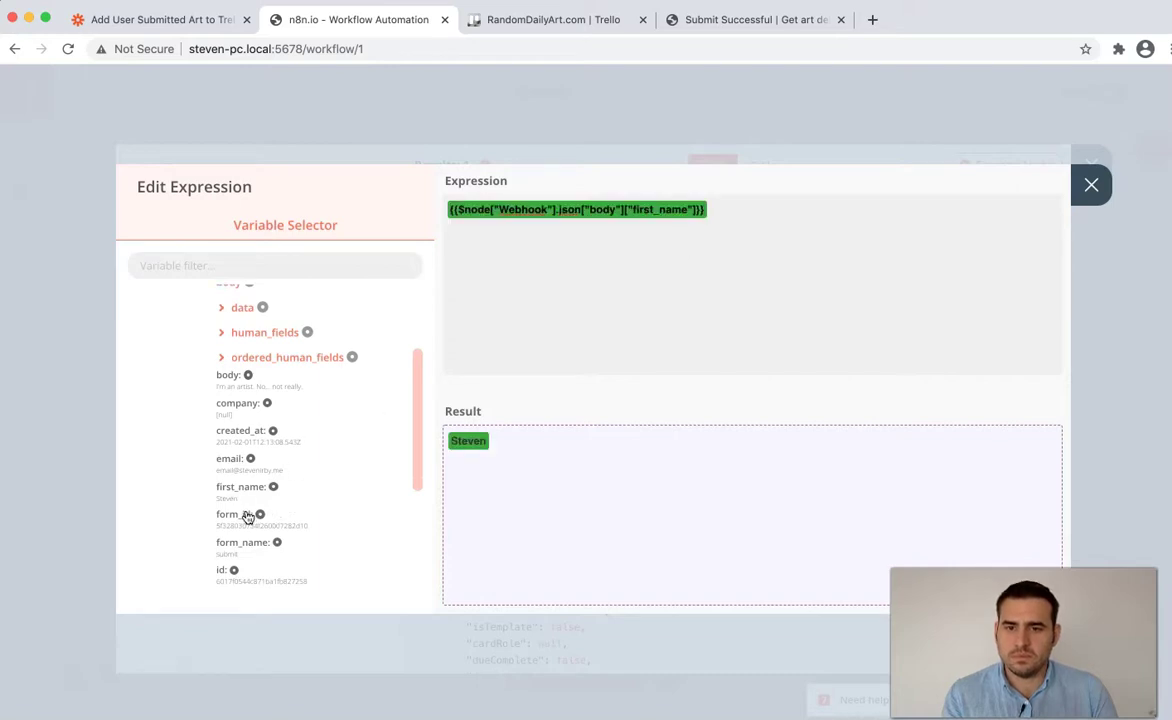
{"action": "scroll", "coordinate": [248, 515], "scroll_direction": "down", "scroll_amount": 1}
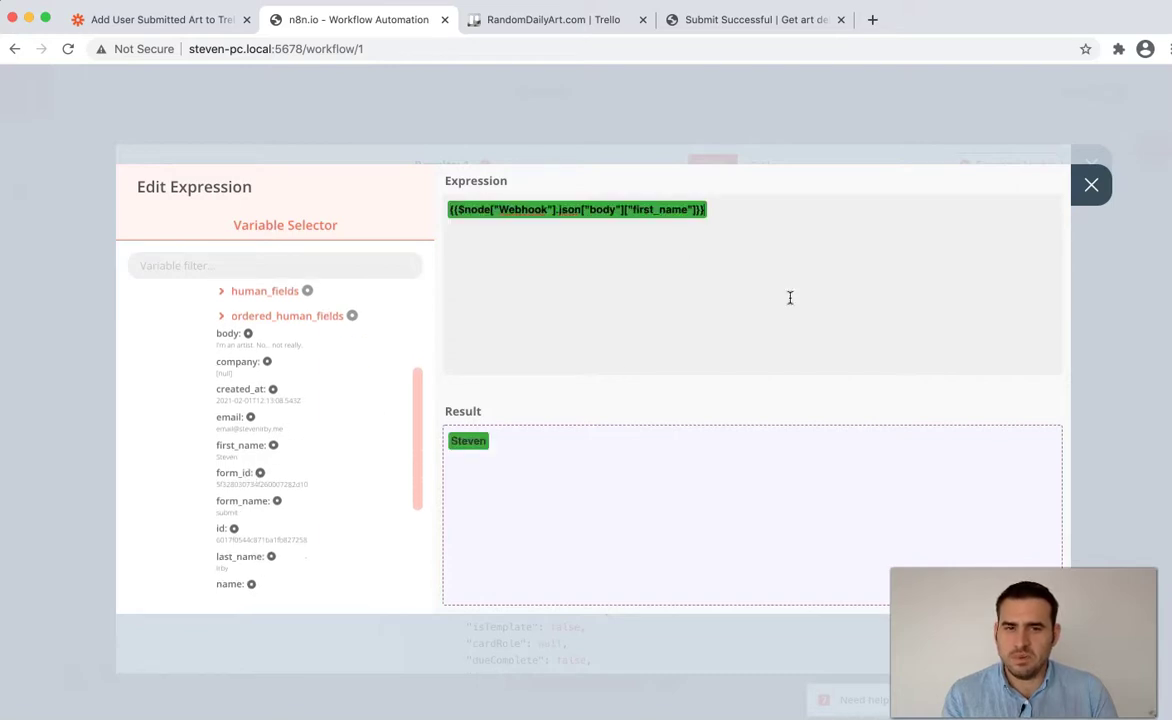
{"action": "left_click", "coordinate": [238, 556]}
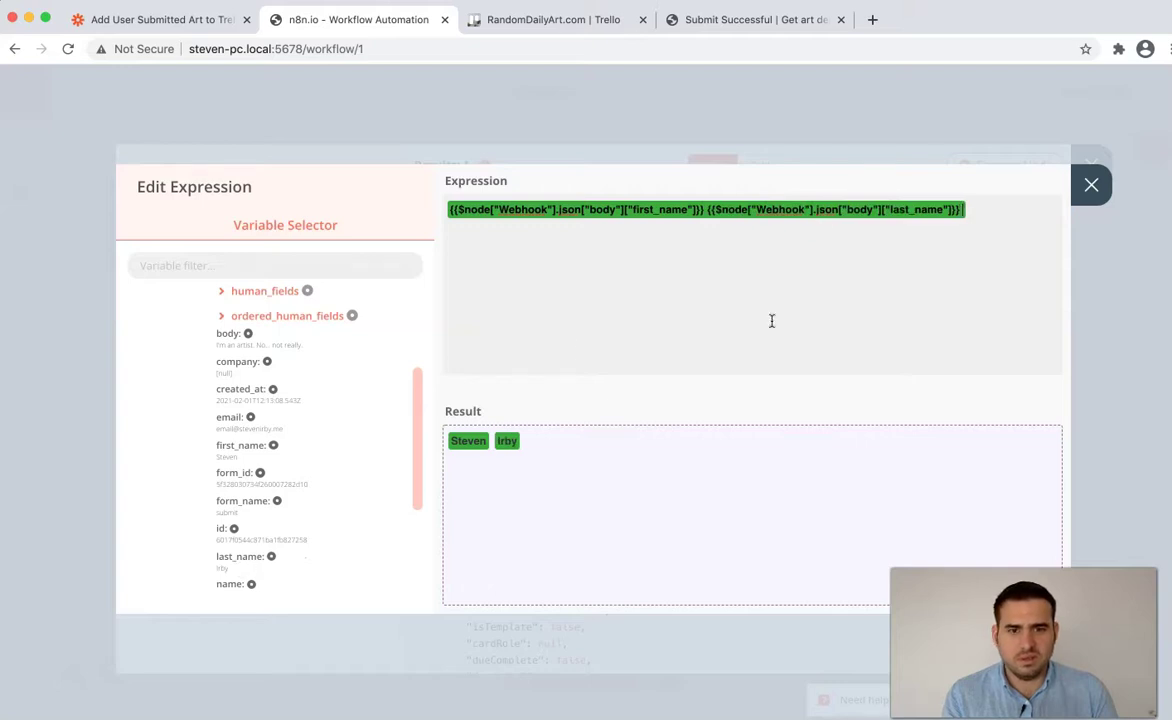
{"action": "left_click", "coordinate": [230, 416]}
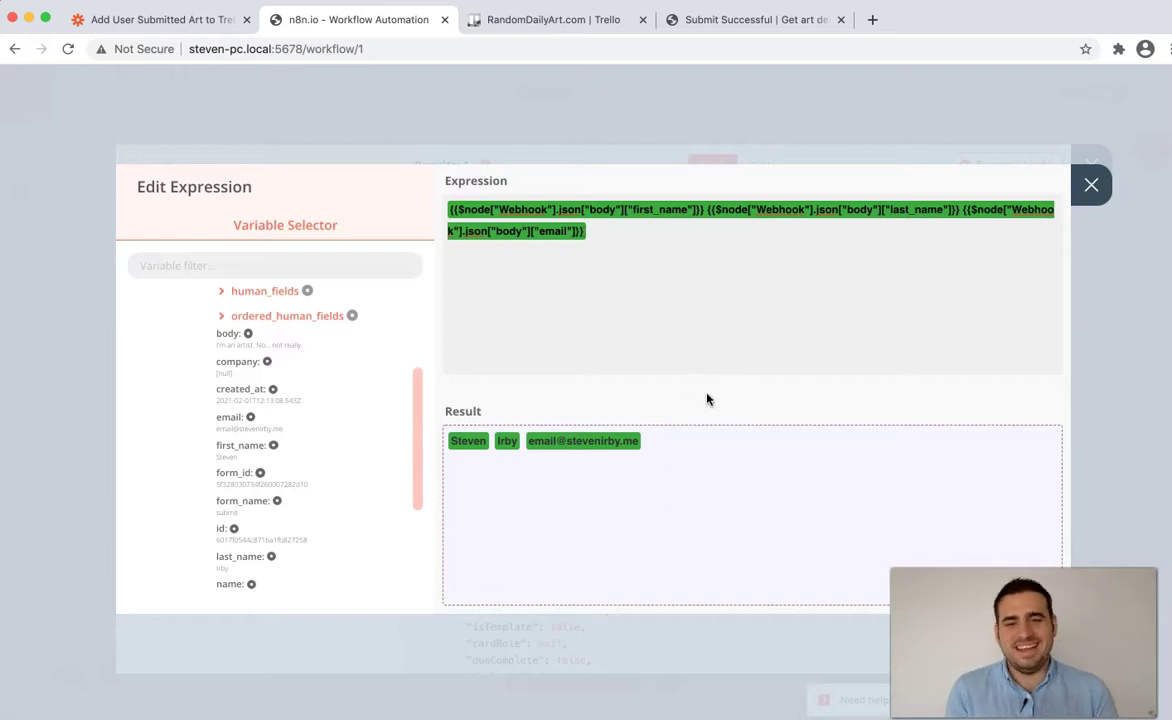
- Add two blank lines at the end of the description expression
{"action": "left_click", "coordinate": [678, 301]}
{"action": "key", "text": "Return"}
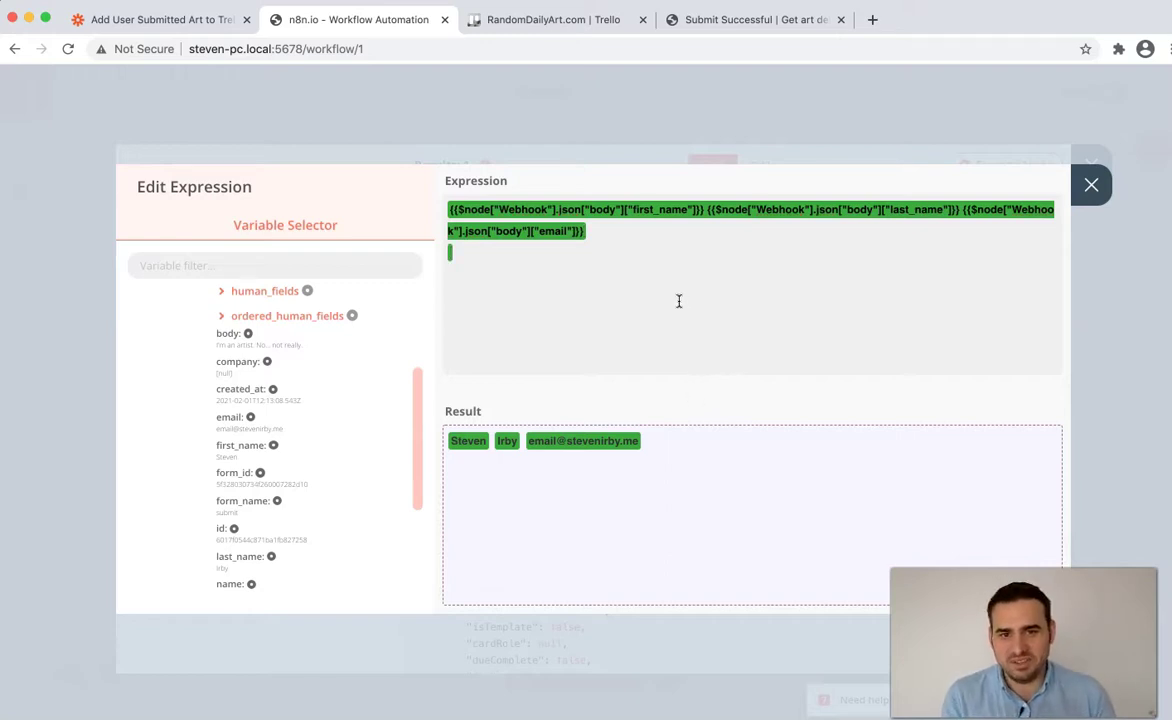
{"action": "key", "text": "Return"}
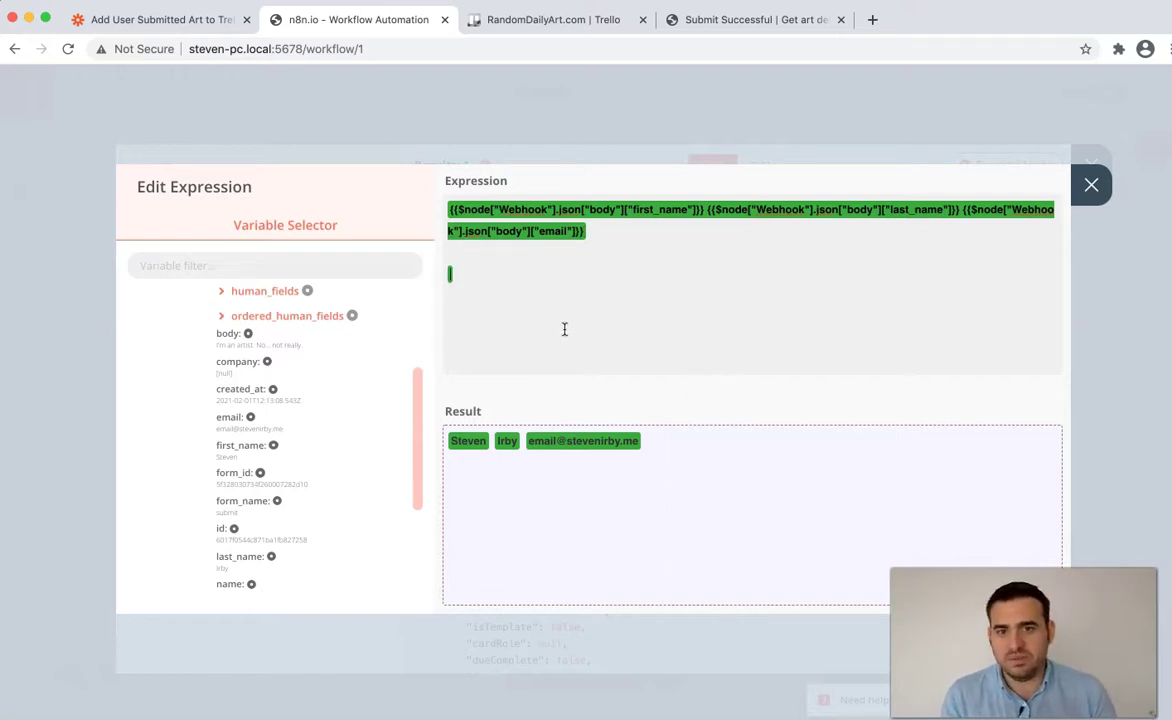
{"action": "scroll", "coordinate": [288, 501], "scroll_direction": "down", "scroll_amount": 2}
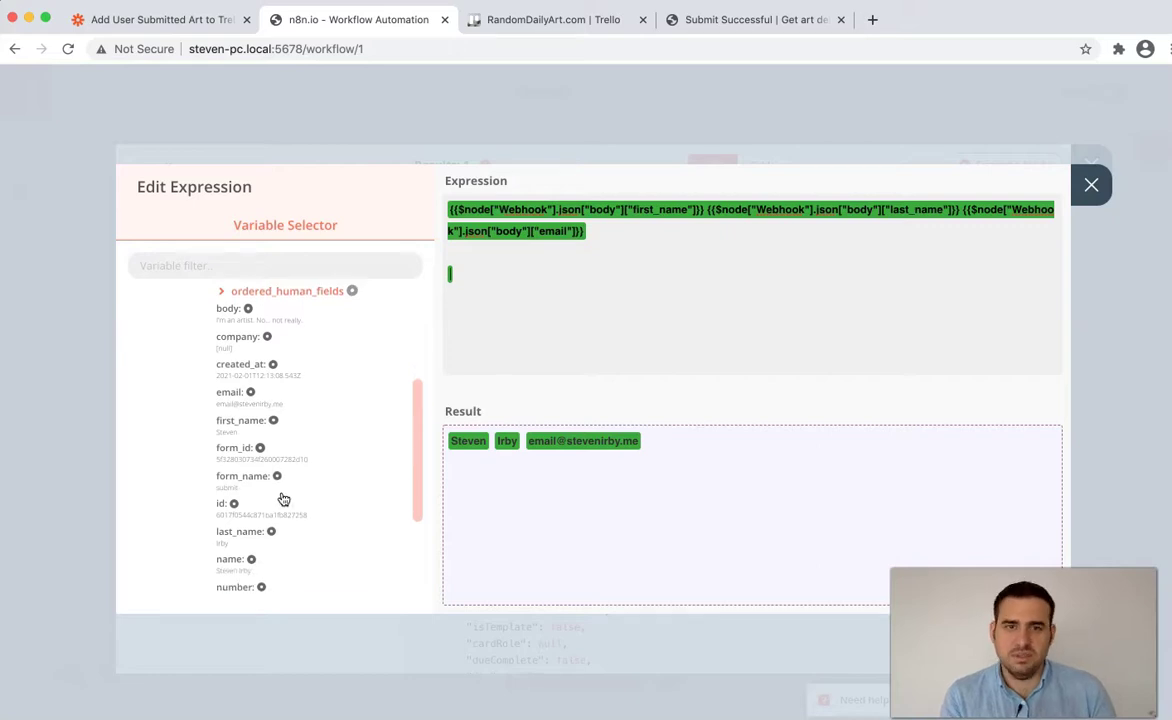
{"action": "scroll", "coordinate": [283, 501], "scroll_direction": "down", "scroll_amount": 1}
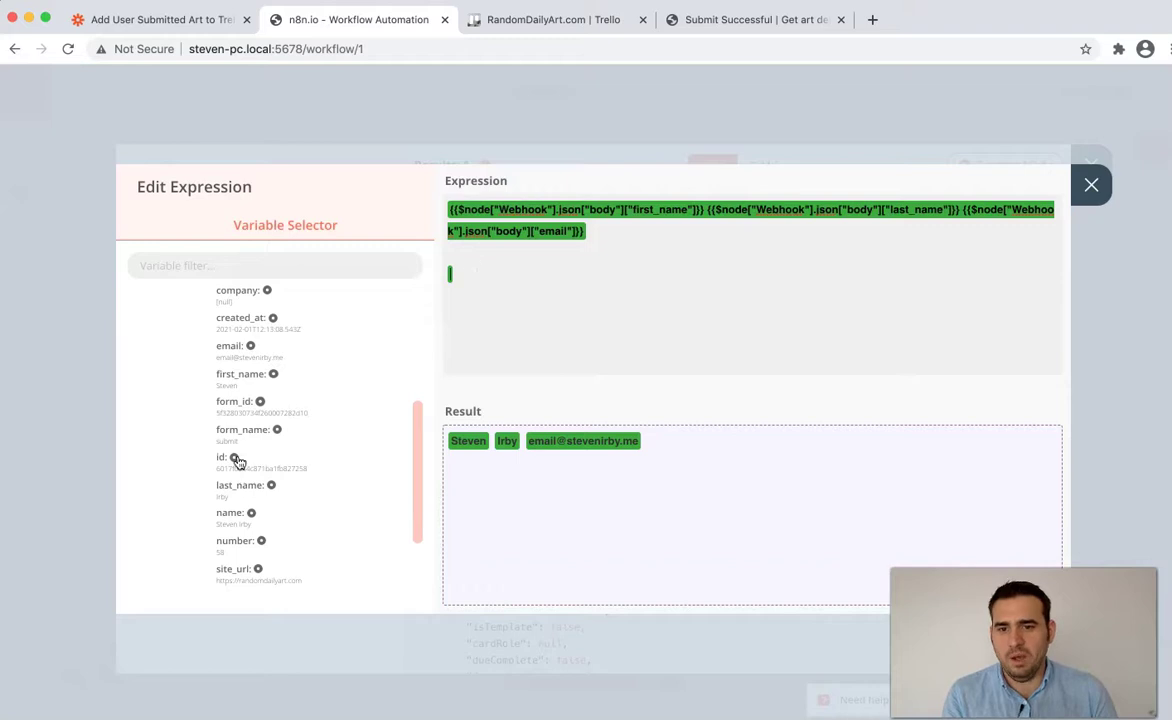
{"action": "scroll", "coordinate": [236, 466], "scroll_direction": "down", "scroll_amount": 2}
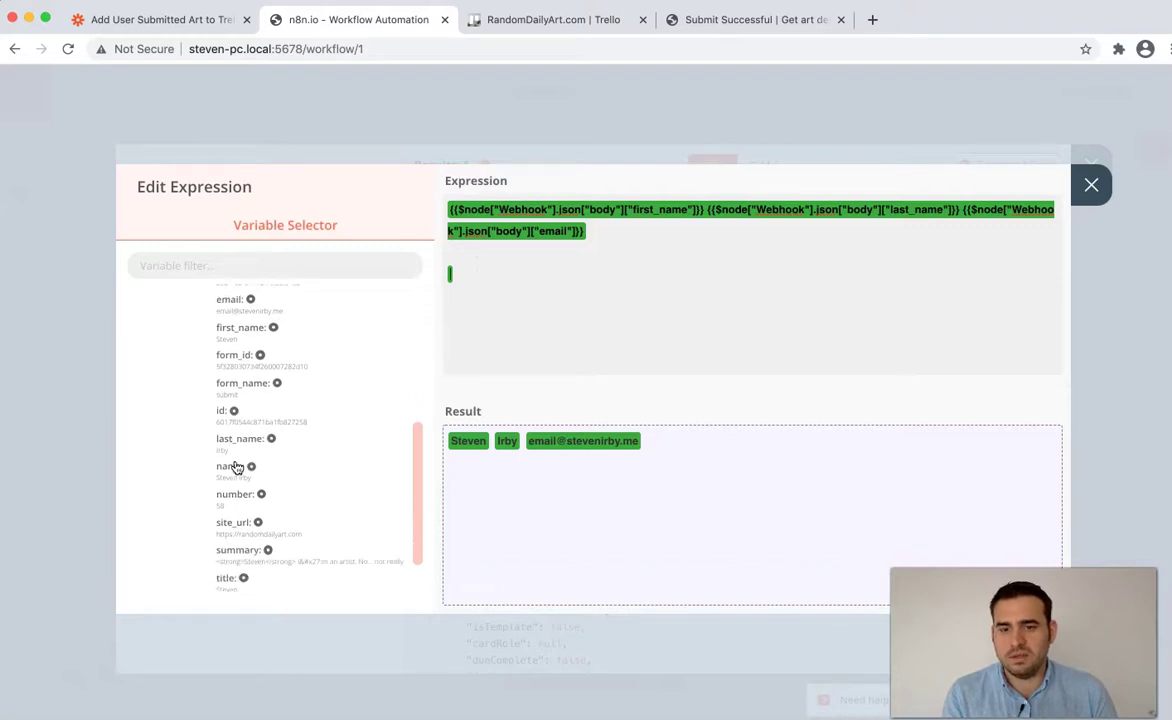
{"action": "scroll", "coordinate": [236, 467], "scroll_direction": "up", "scroll_amount": 5}
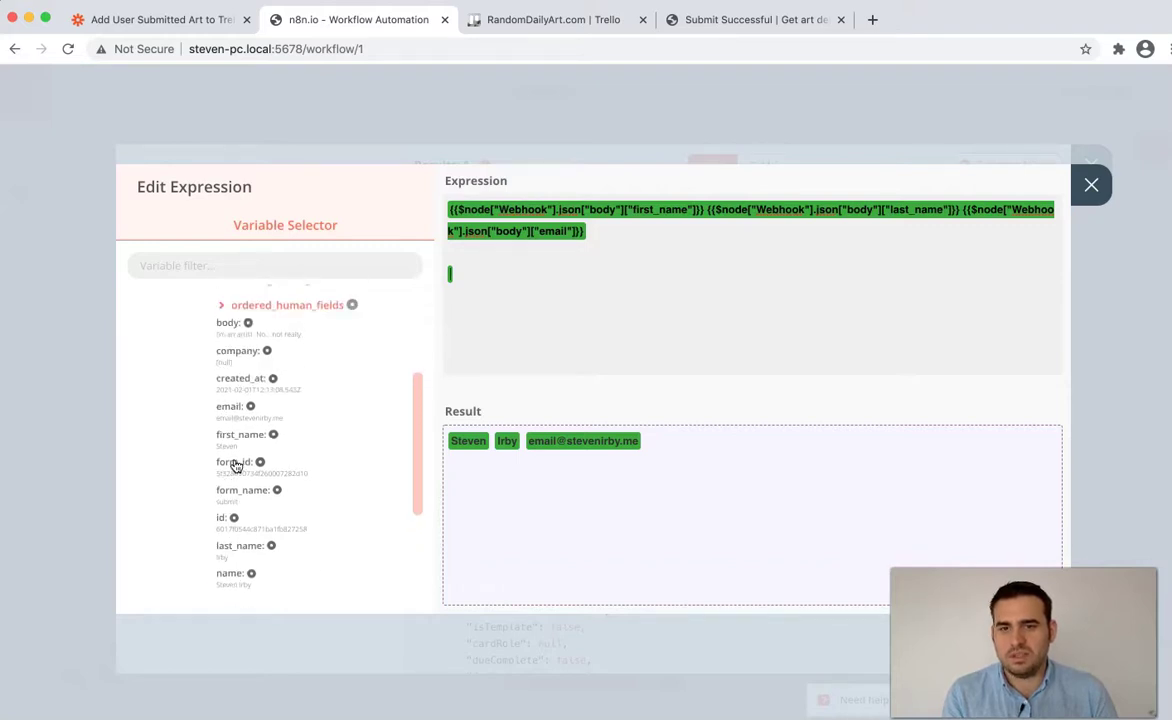
{"action": "scroll", "coordinate": [236, 466], "scroll_direction": "up", "scroll_amount": 3}
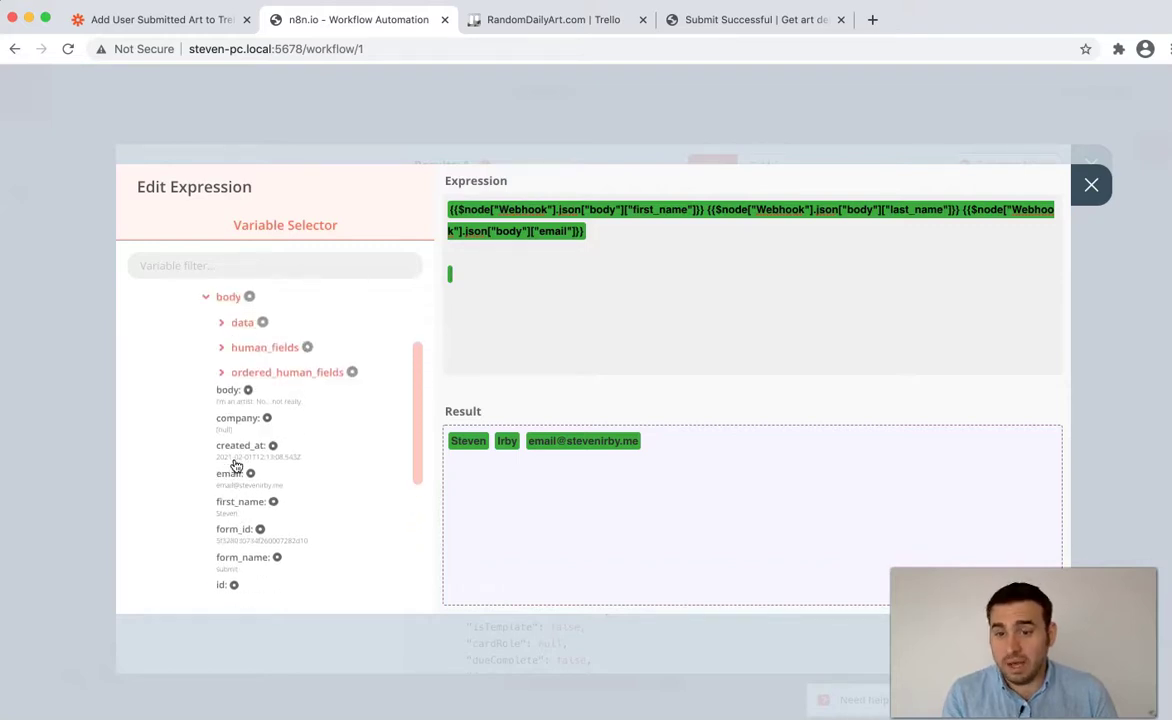
- Insert the human_fields Bio variable into the description expression
{"action": "left_click", "coordinate": [250, 347]}
{"action": "left_click", "coordinate": [280, 355]}
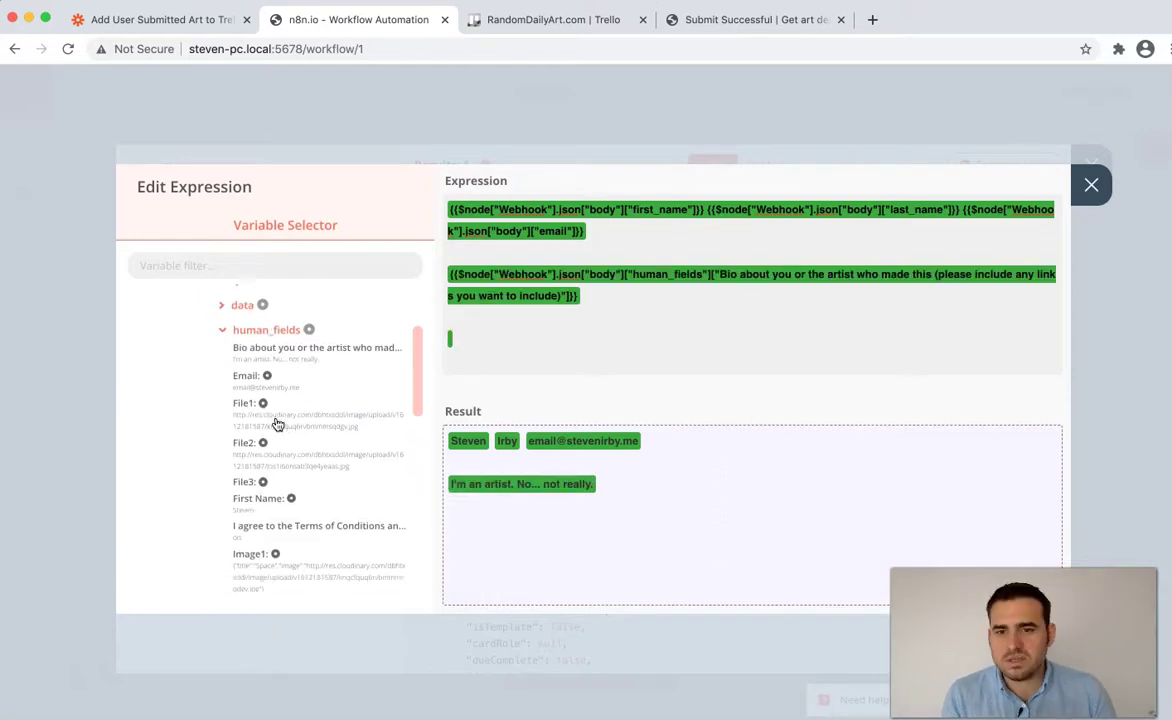
{"action": "scroll", "coordinate": [251, 418], "scroll_direction": "down", "scroll_amount": 1}
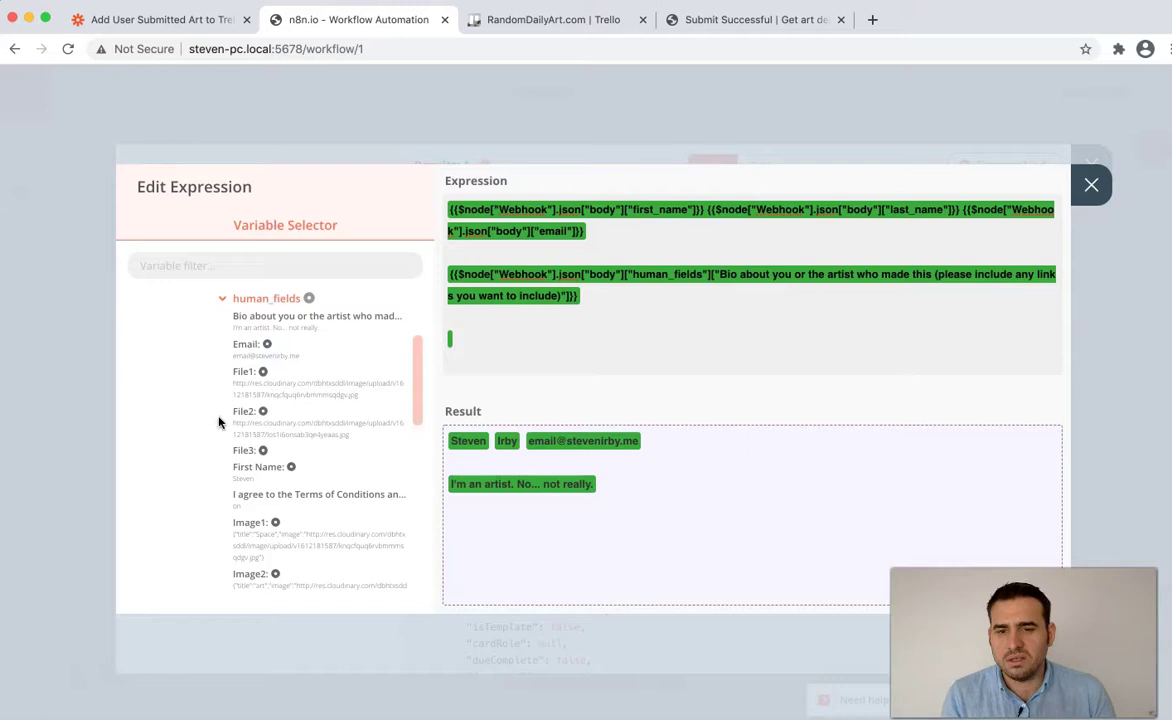
{"action": "scroll", "coordinate": [219, 421], "scroll_direction": "down", "scroll_amount": 1}
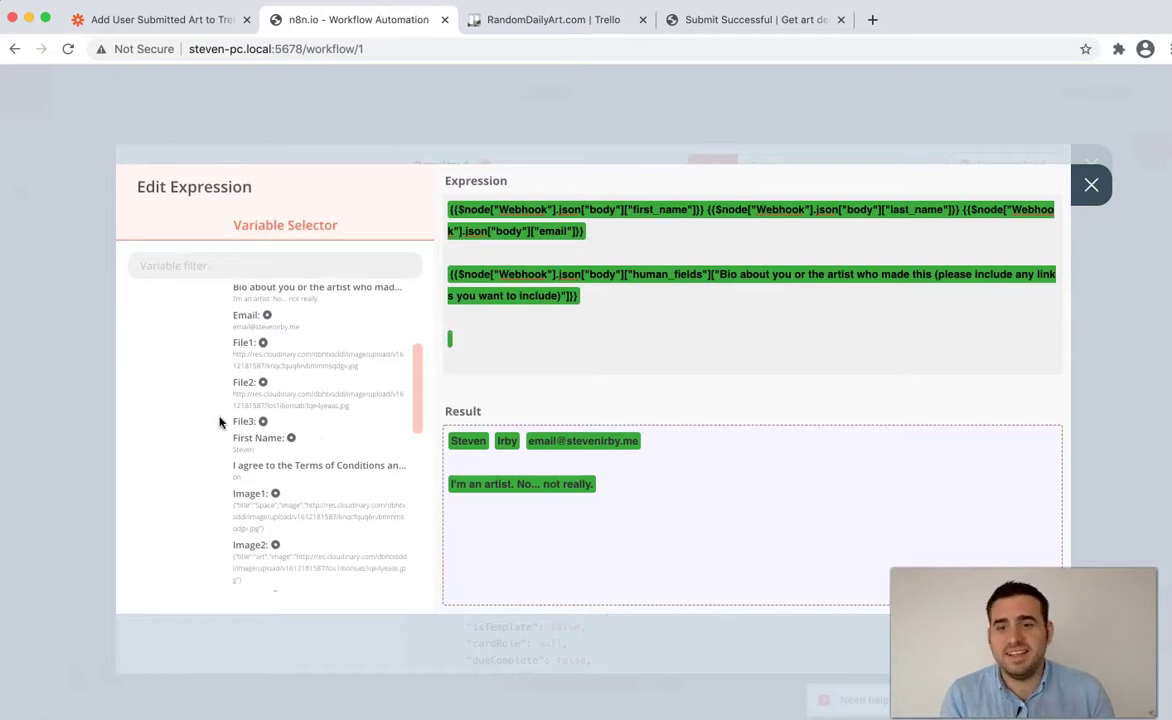
{"action": "scroll", "coordinate": [220, 421], "scroll_direction": "down", "scroll_amount": 3}
{"action": "scroll", "coordinate": [218, 424], "scroll_direction": "up", "scroll_amount": 1}
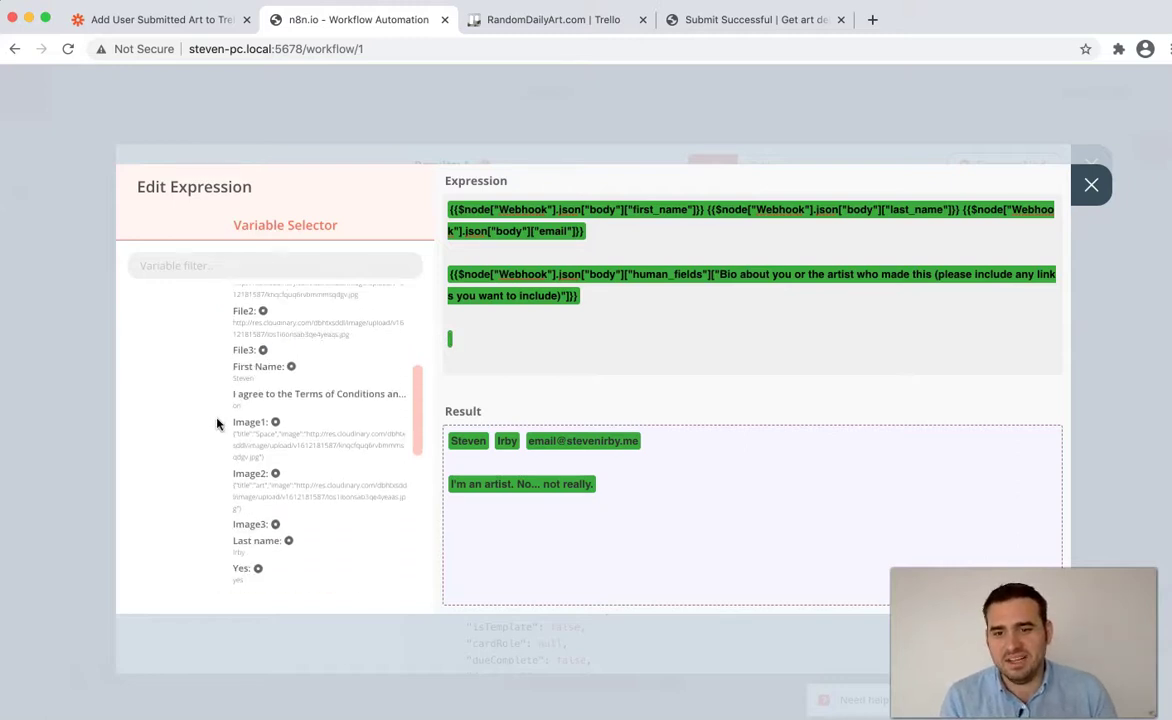
{"action": "scroll", "coordinate": [217, 424], "scroll_direction": "up", "scroll_amount": 4}
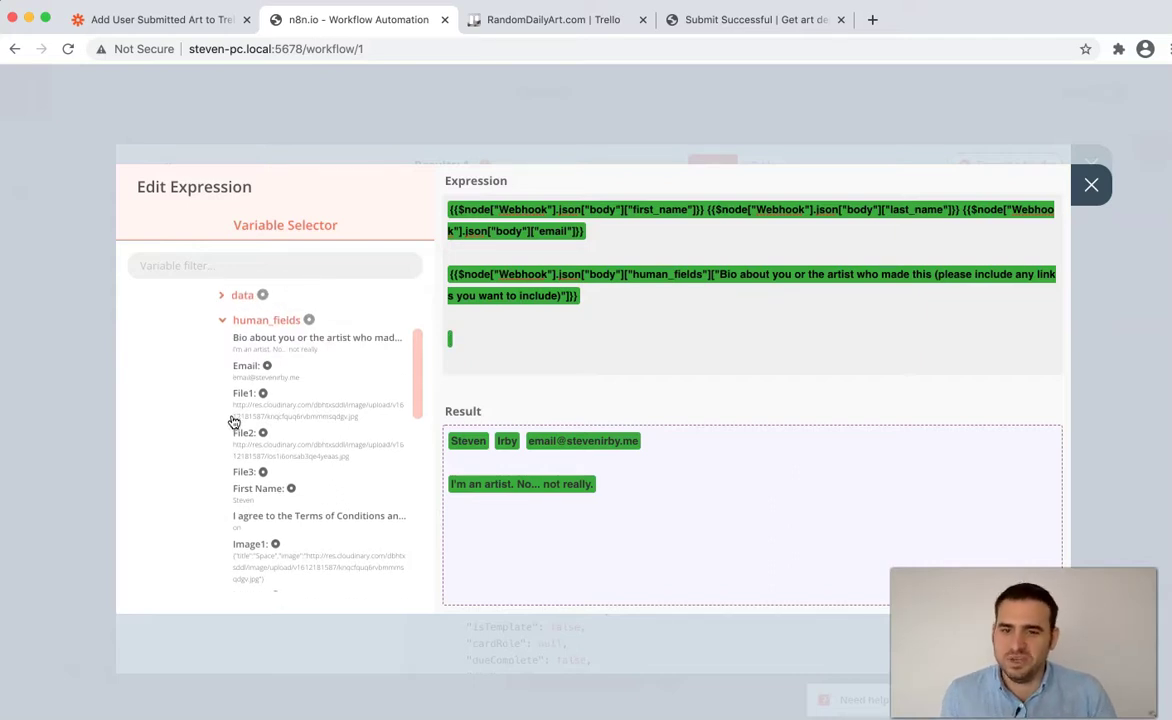
{"action": "scroll", "coordinate": [236, 416], "scroll_direction": "down", "scroll_amount": 2}
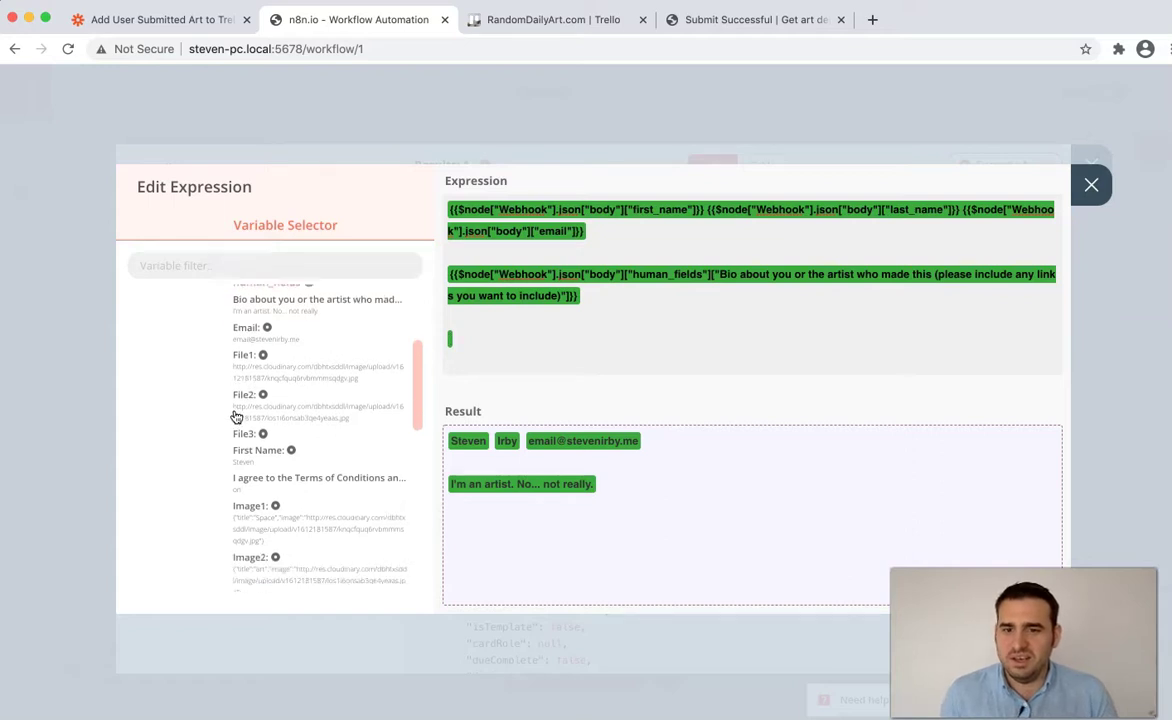
- Add the Image1, Image2 and Image3 fields on separate lines of the description
{"action": "left_click", "coordinate": [340, 534]}
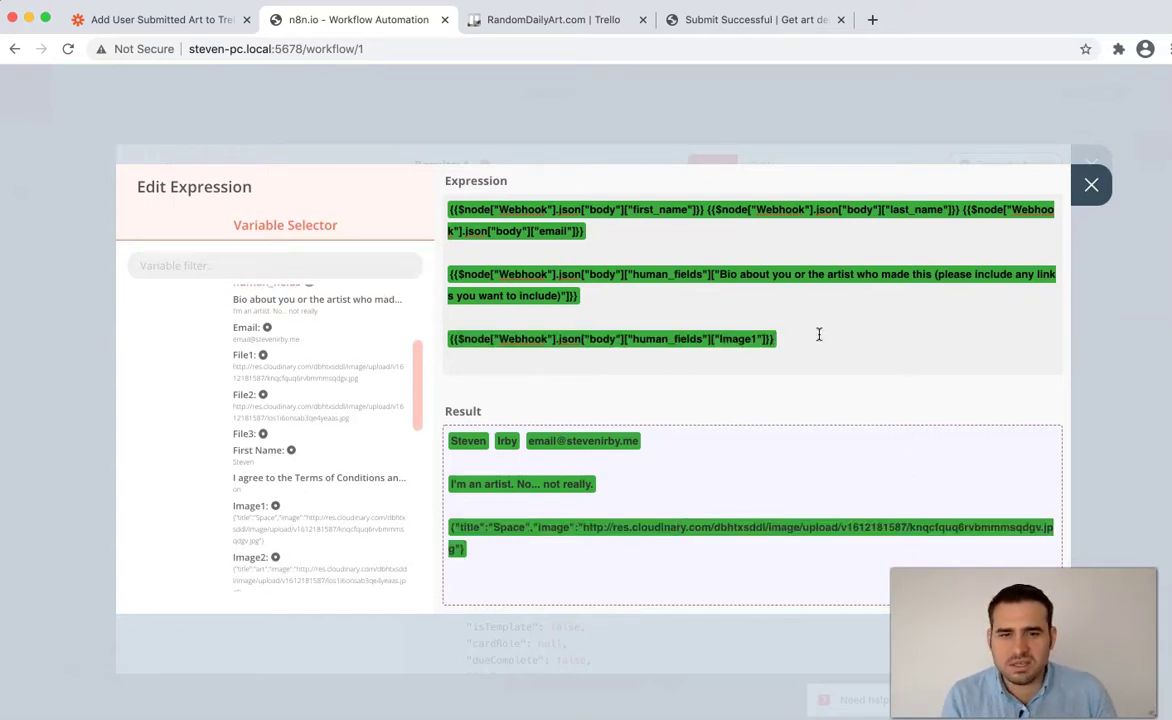
{"action": "key", "text": "Return"}
{"action": "scroll", "coordinate": [209, 487], "scroll_direction": "down", "scroll_amount": 1}
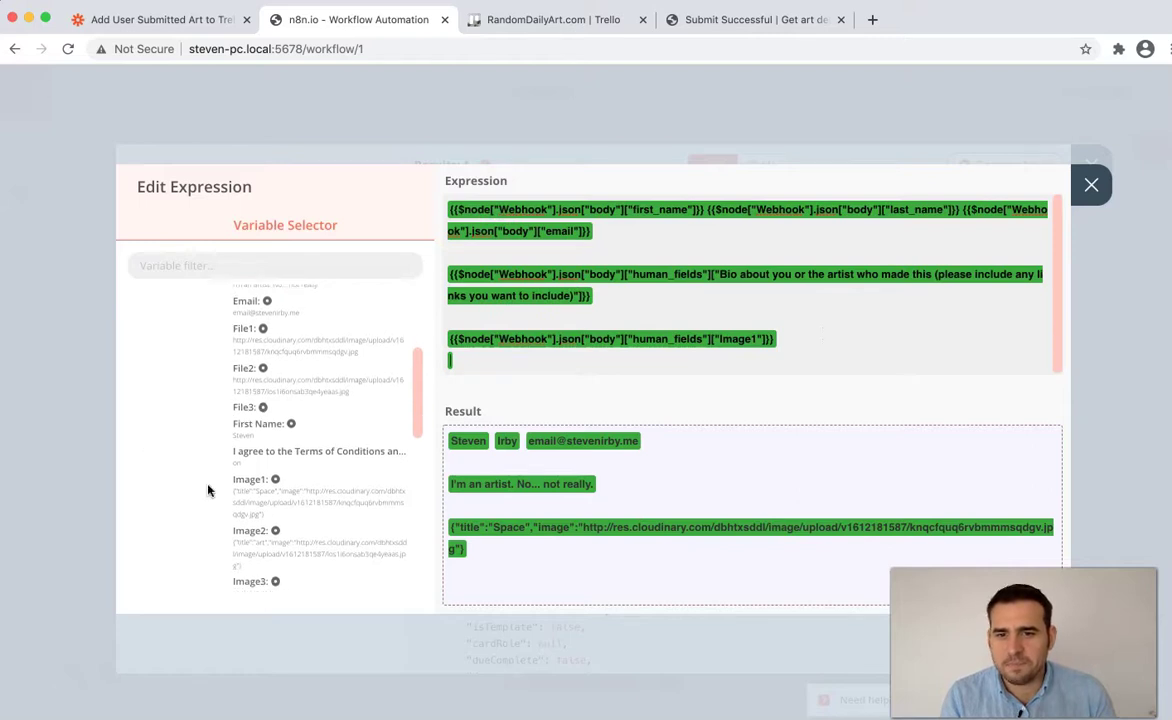
{"action": "left_click", "coordinate": [405, 535]}
{"action": "scroll", "coordinate": [380, 470], "scroll_direction": "down", "scroll_amount": 2}
{"action": "left_click", "coordinate": [248, 541]}
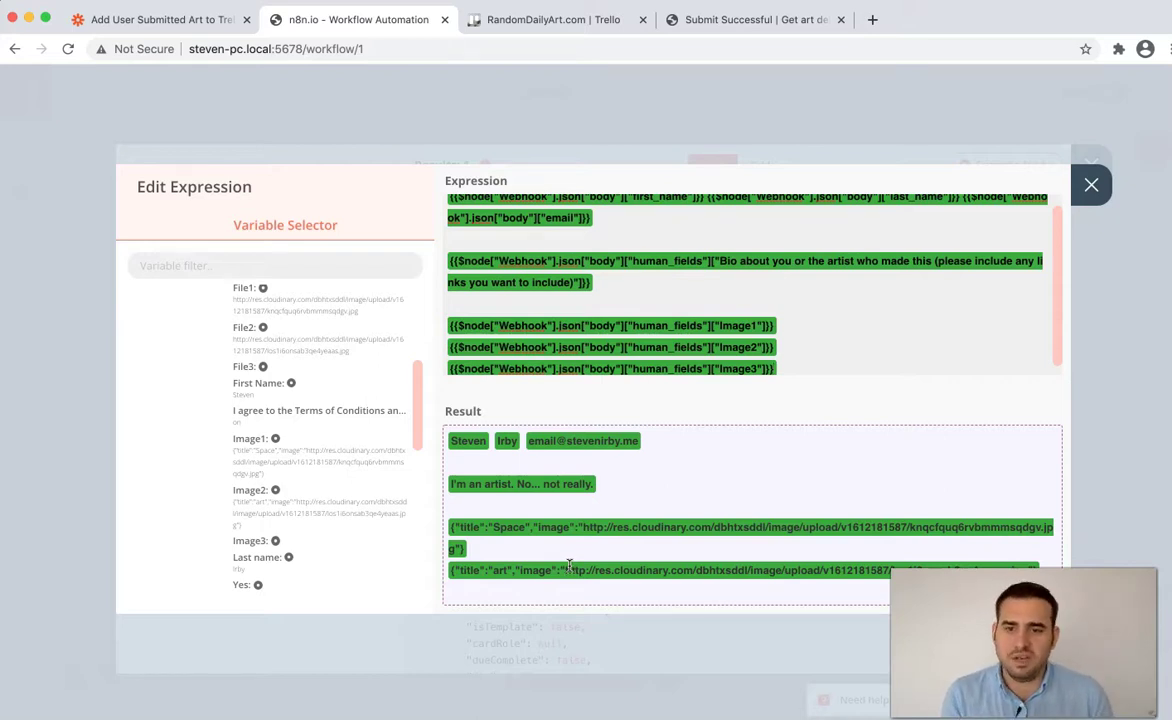
- Review the finished description expression and close the editor
{"action": "scroll", "coordinate": [360, 513], "scroll_direction": "down", "scroll_amount": 1}
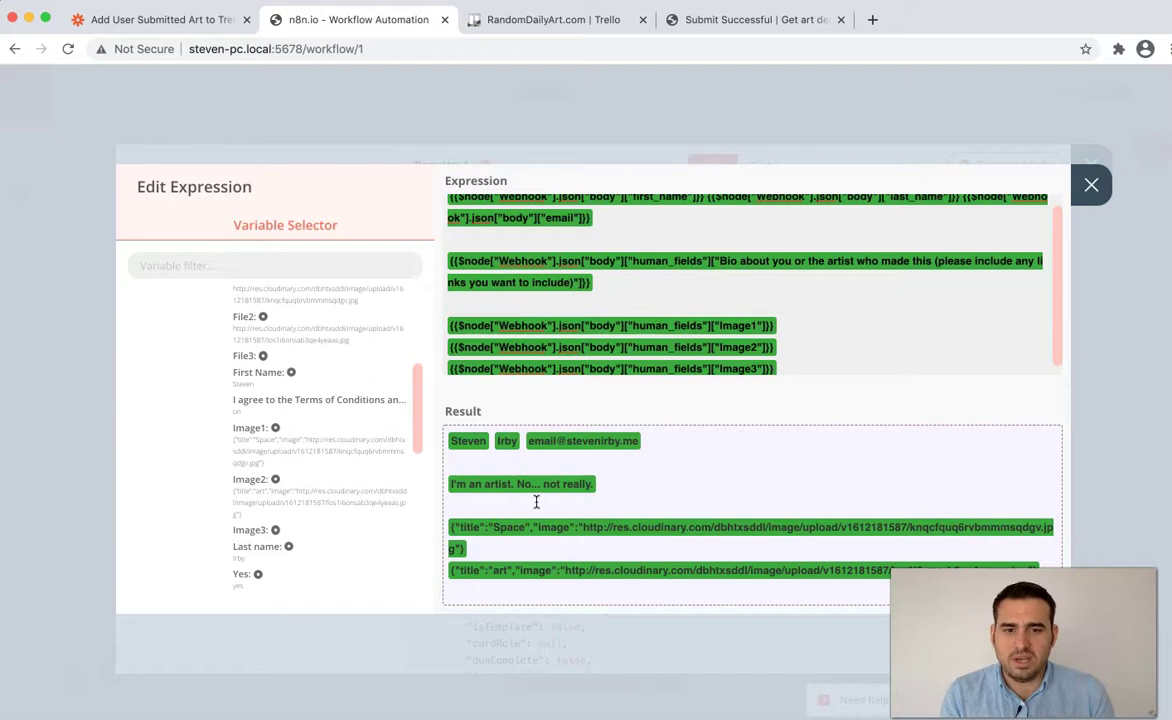
{"action": "scroll", "coordinate": [825, 379], "scroll_direction": "down", "scroll_amount": 1}
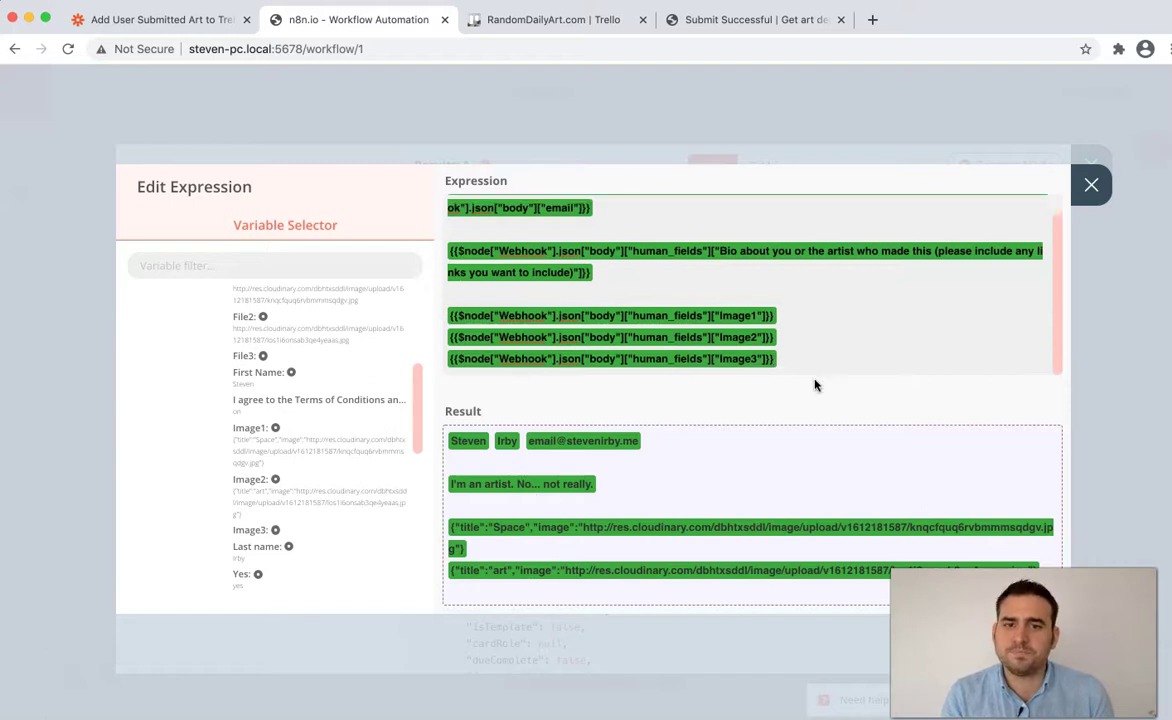
{"action": "scroll", "coordinate": [819, 369], "scroll_direction": "up", "scroll_amount": 1}
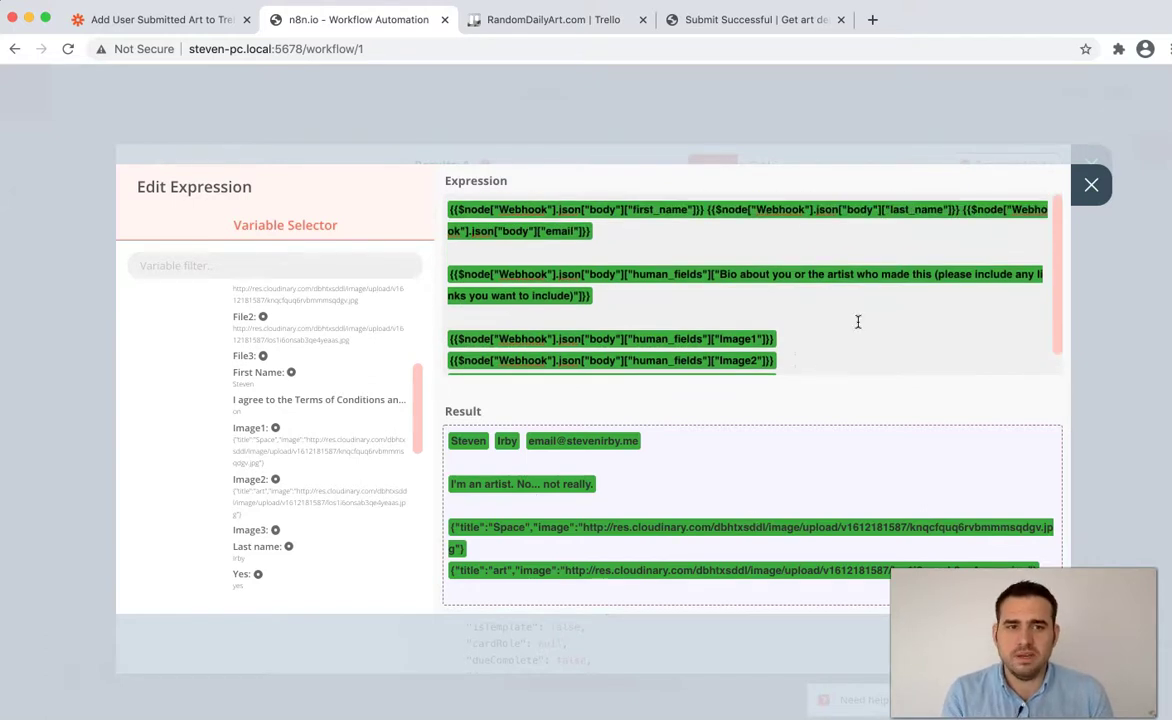
{"action": "left_click", "coordinate": [1091, 187]}
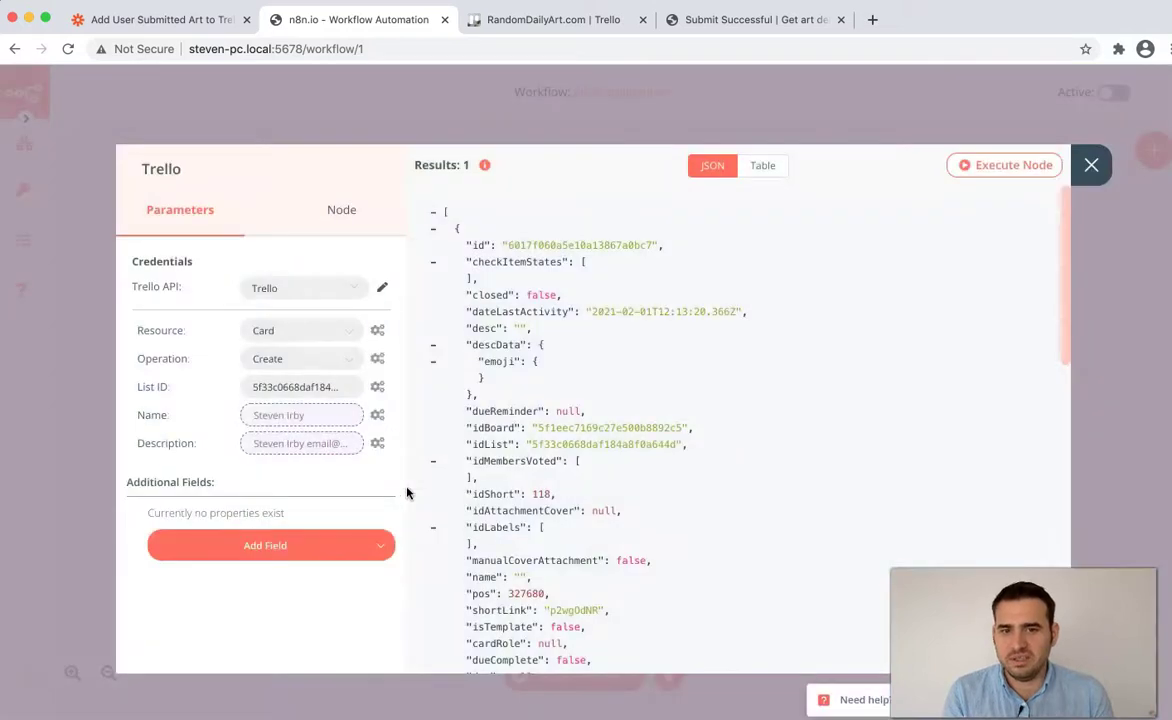
- Re-run the Trello create-card node so it makes a card with the updated description
{"action": "left_click", "coordinate": [1091, 167]}
{"action": "mouse_move", "coordinate": [570, 377]}
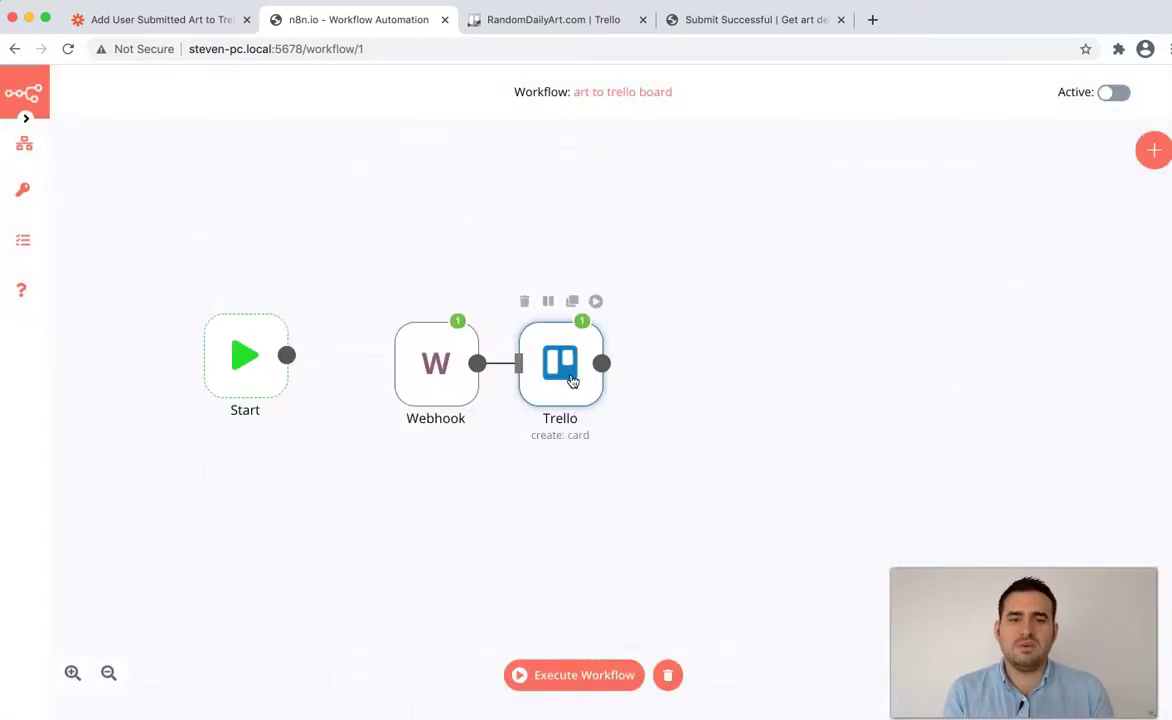
{"action": "left_click", "coordinate": [595, 303]}
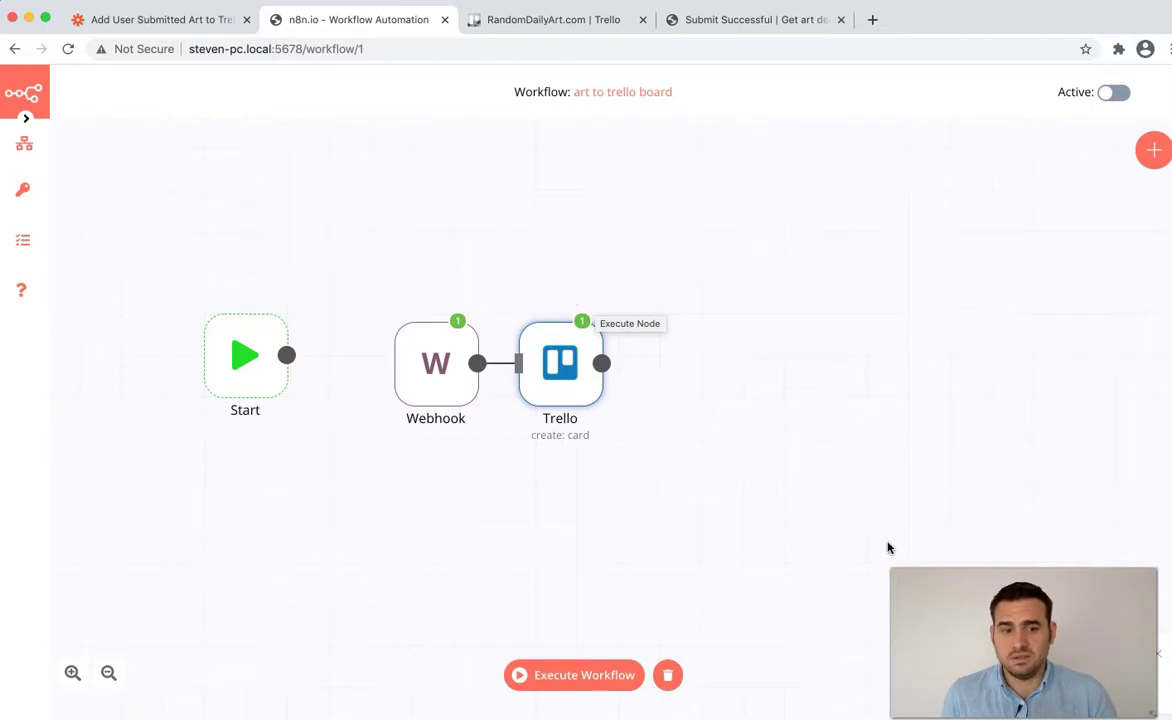
- Open the new User Submitted Art card in Trello to confirm its email, bio and image links
{"action": "left_click", "coordinate": [546, 19]}
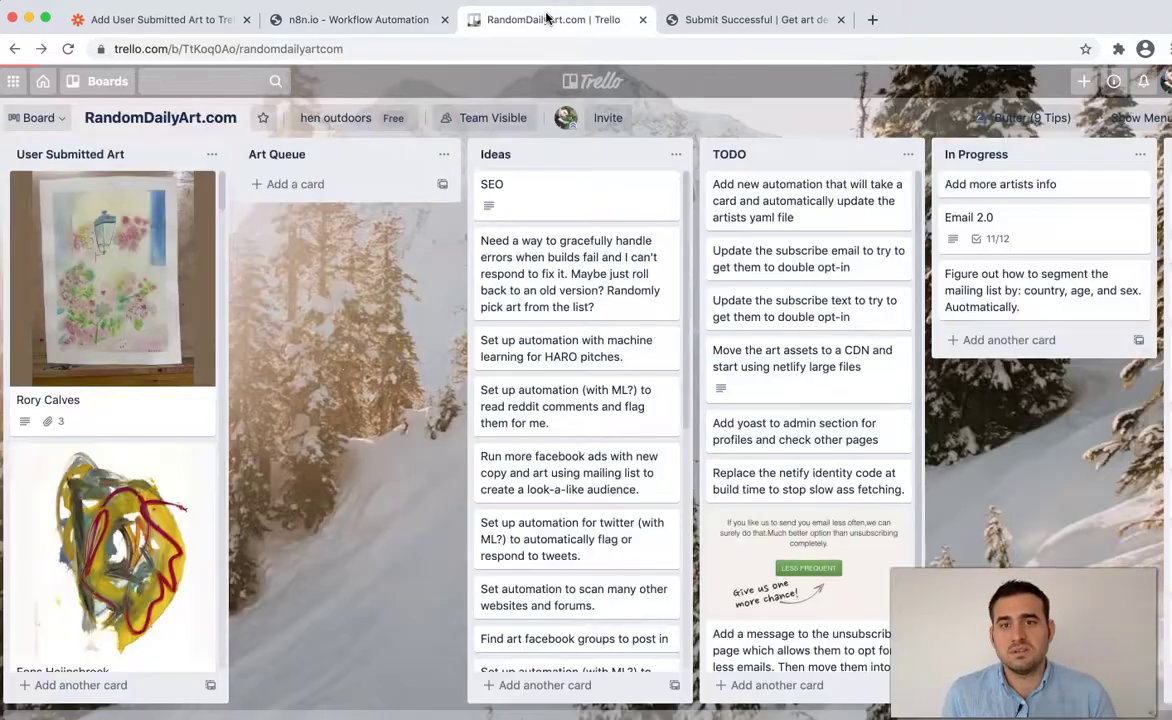
{"action": "scroll", "coordinate": [151, 272], "scroll_direction": "down", "scroll_amount": 2}
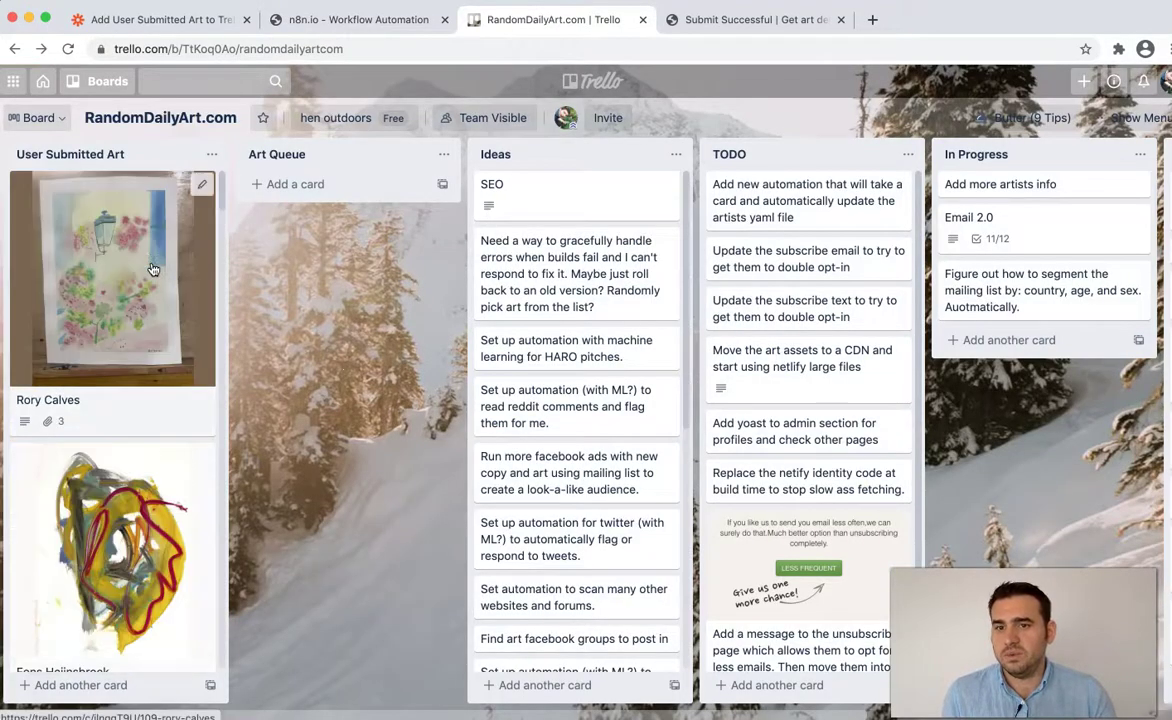
{"action": "scroll", "coordinate": [151, 270], "scroll_direction": "down", "scroll_amount": 3}
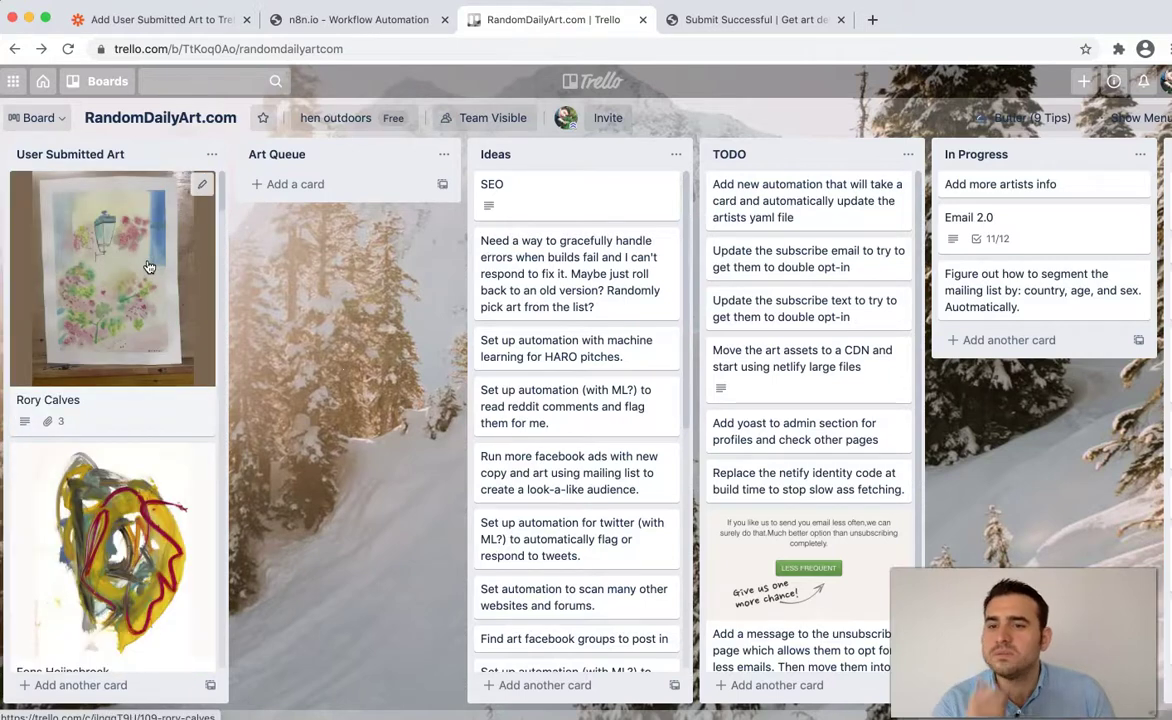
{"action": "scroll", "coordinate": [148, 268], "scroll_direction": "down", "scroll_amount": 6}
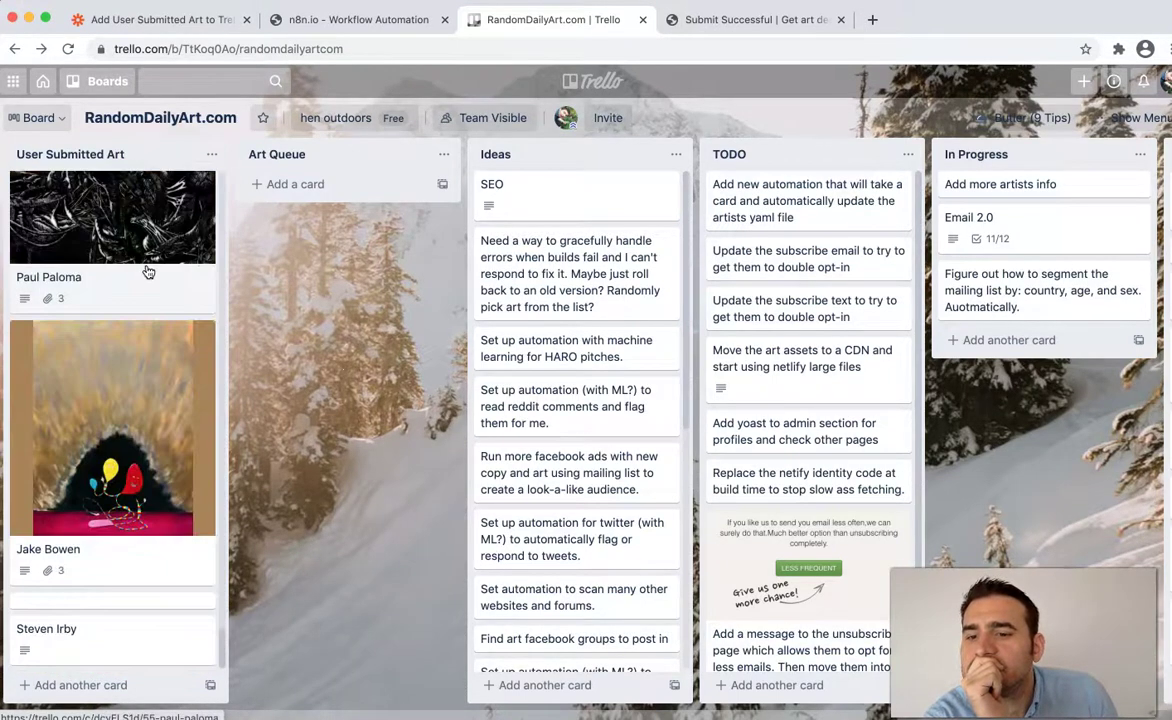
{"action": "left_click", "coordinate": [160, 628]}
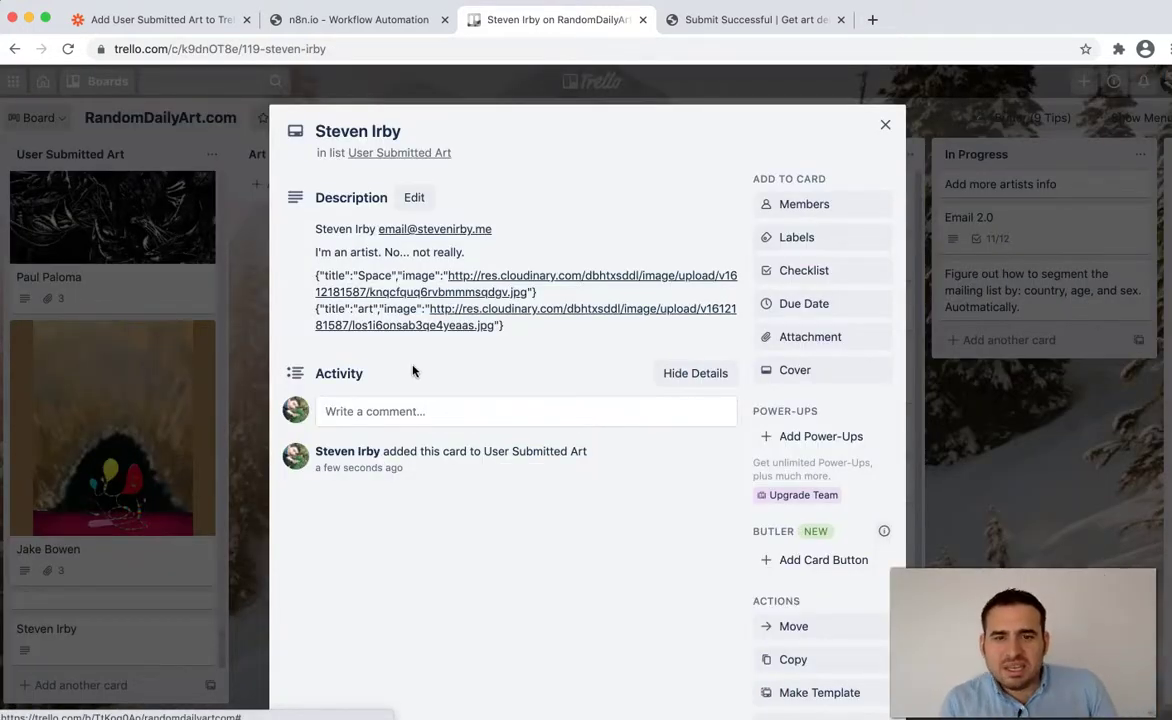
{"action": "left_click", "coordinate": [370, 20]}
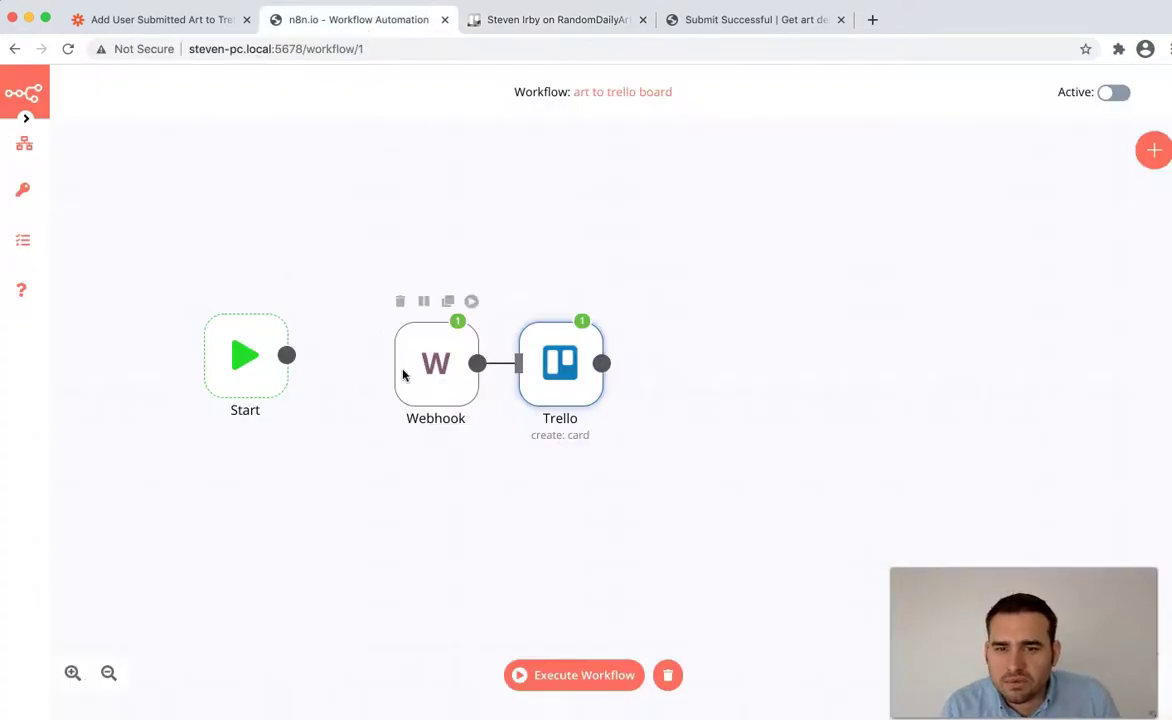
- Add a Position field set to 'top' to the Trello create-card node
{"action": "left_click", "coordinate": [601, 363]}
{"action": "key", "text": "Return"}
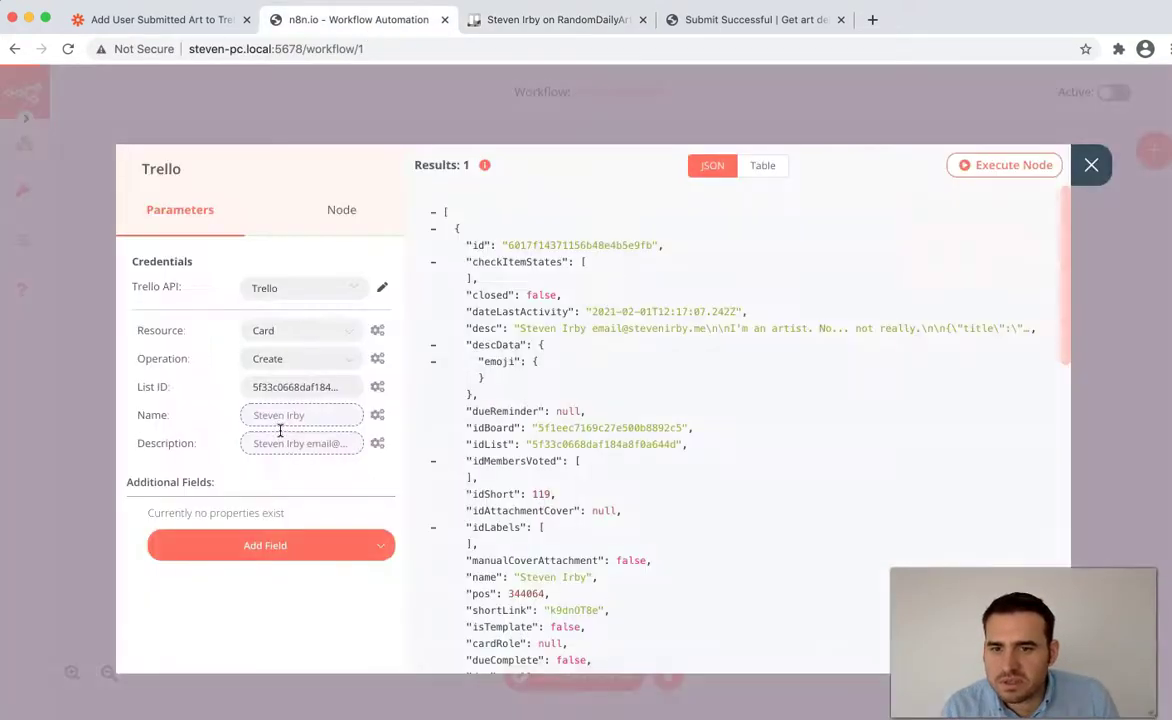
{"action": "left_click", "coordinate": [295, 545]}
{"action": "scroll", "coordinate": [288, 484], "scroll_direction": "down", "scroll_amount": 1}
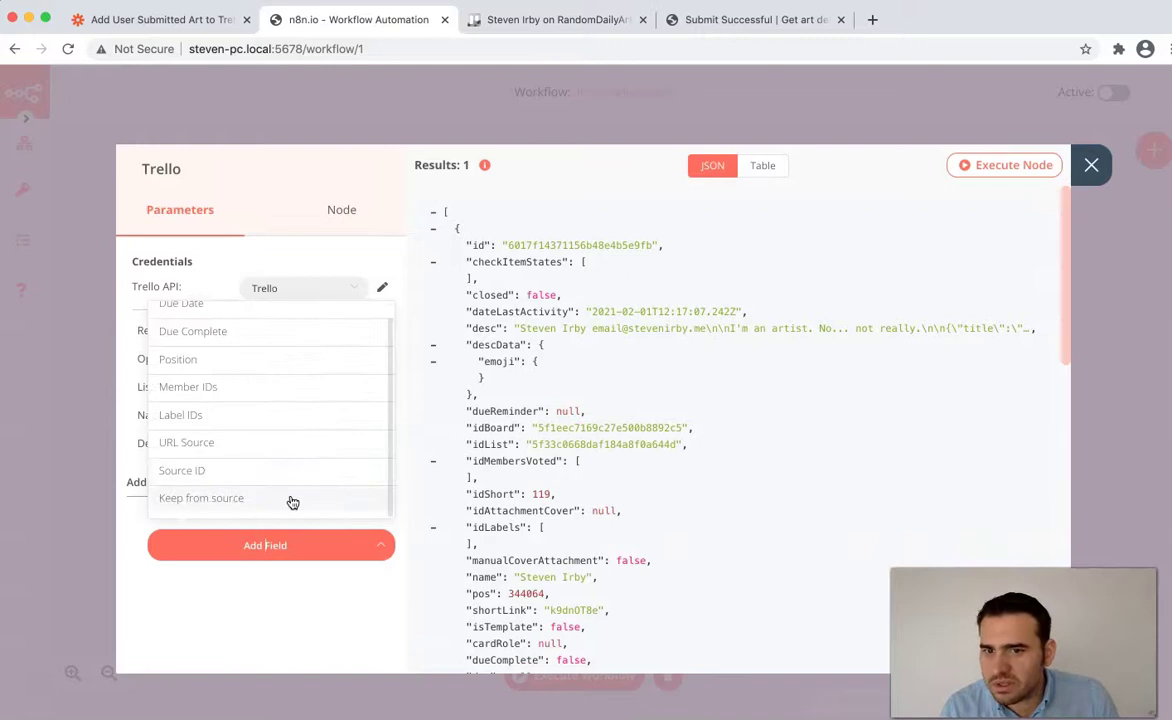
{"action": "left_click", "coordinate": [277, 358]}
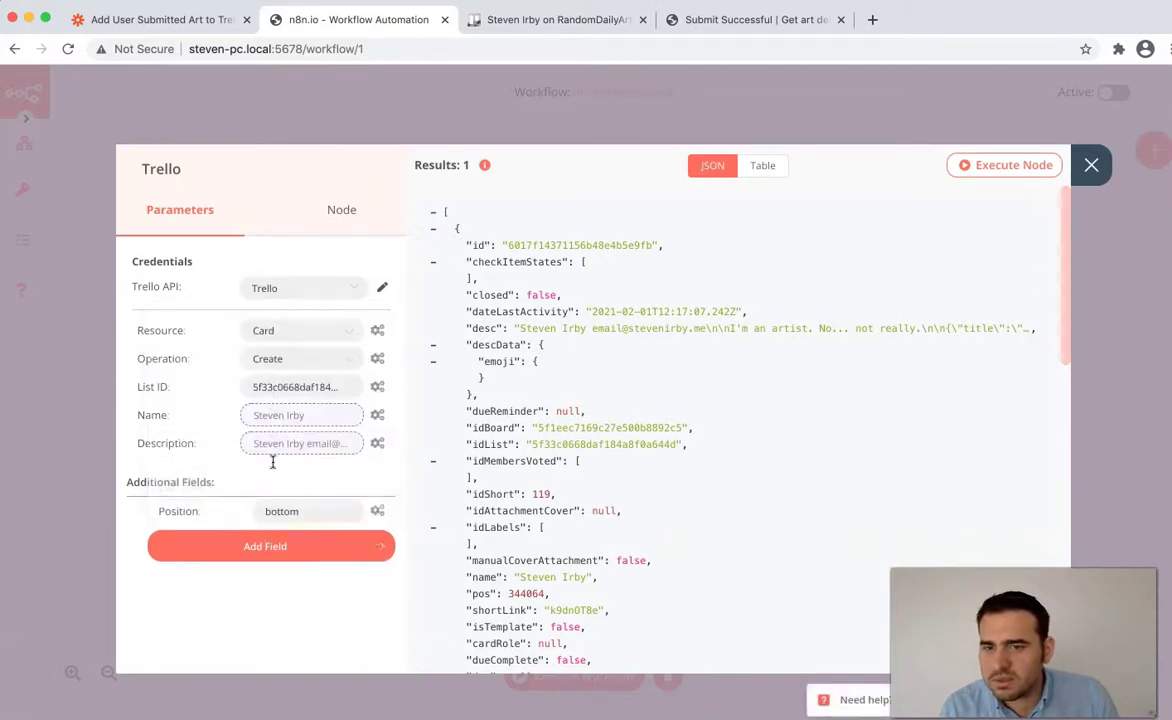
{"action": "left_click", "coordinate": [301, 513]}
{"action": "type", "text": "top"}
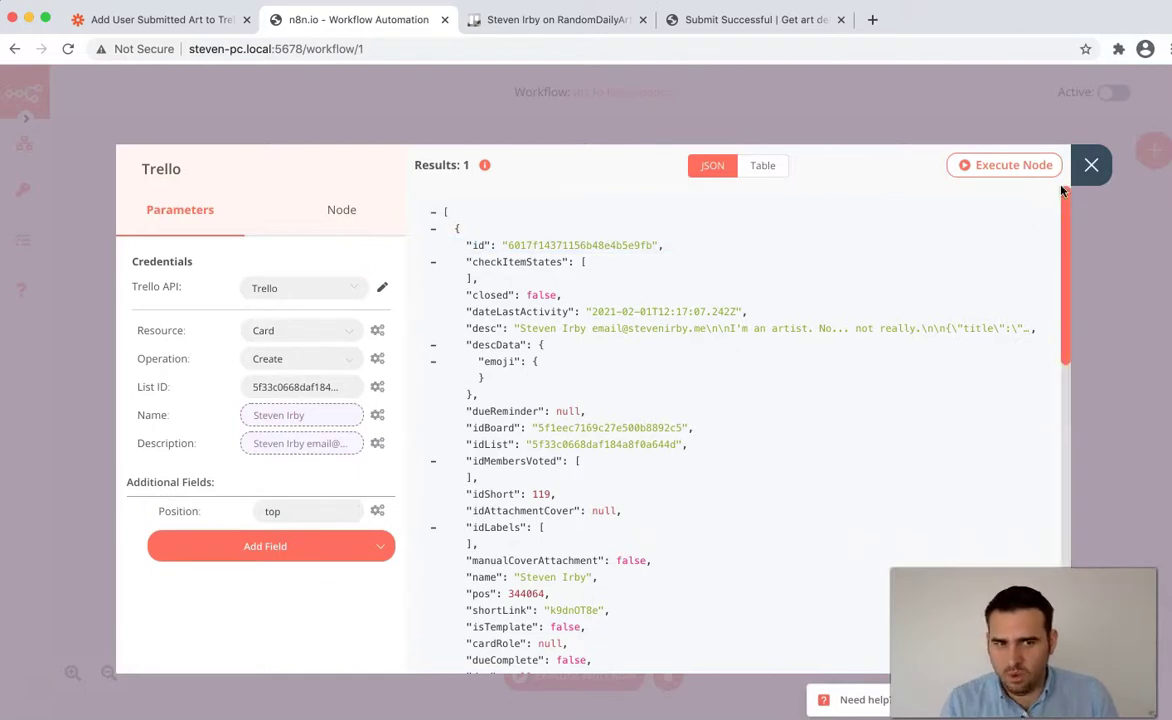
{"action": "left_click", "coordinate": [313, 553]}
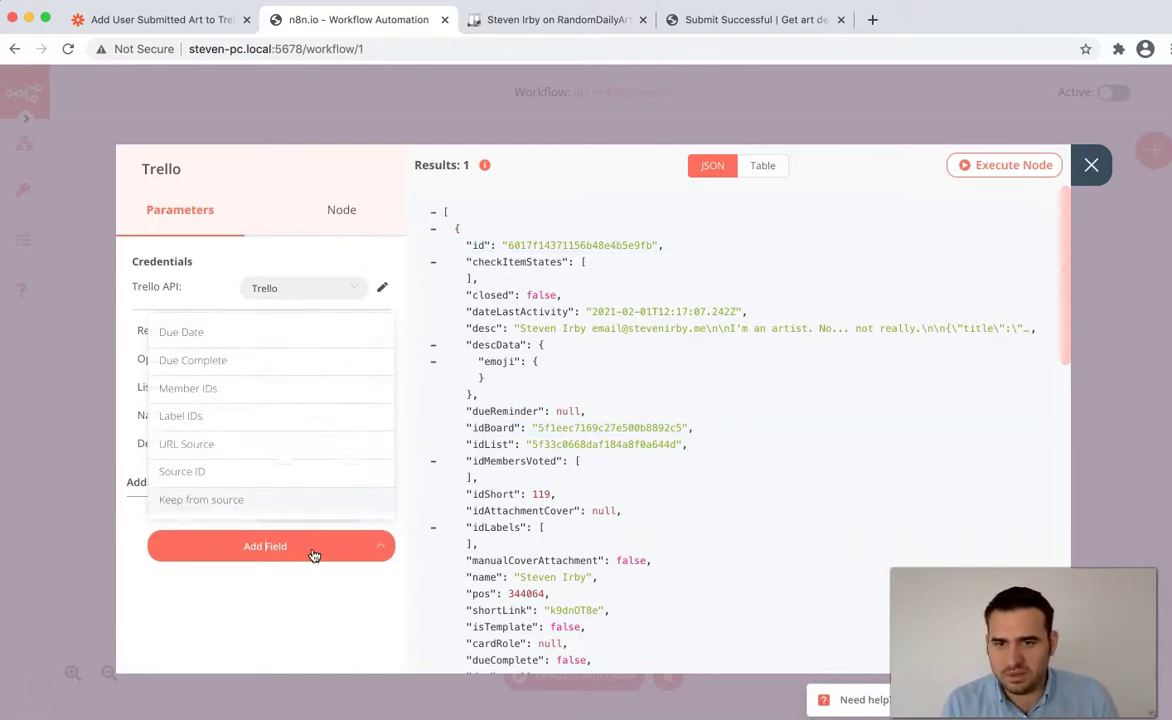
- Run the Trello node again to create a card and view it in Trello
{"action": "left_click", "coordinate": [1091, 165]}
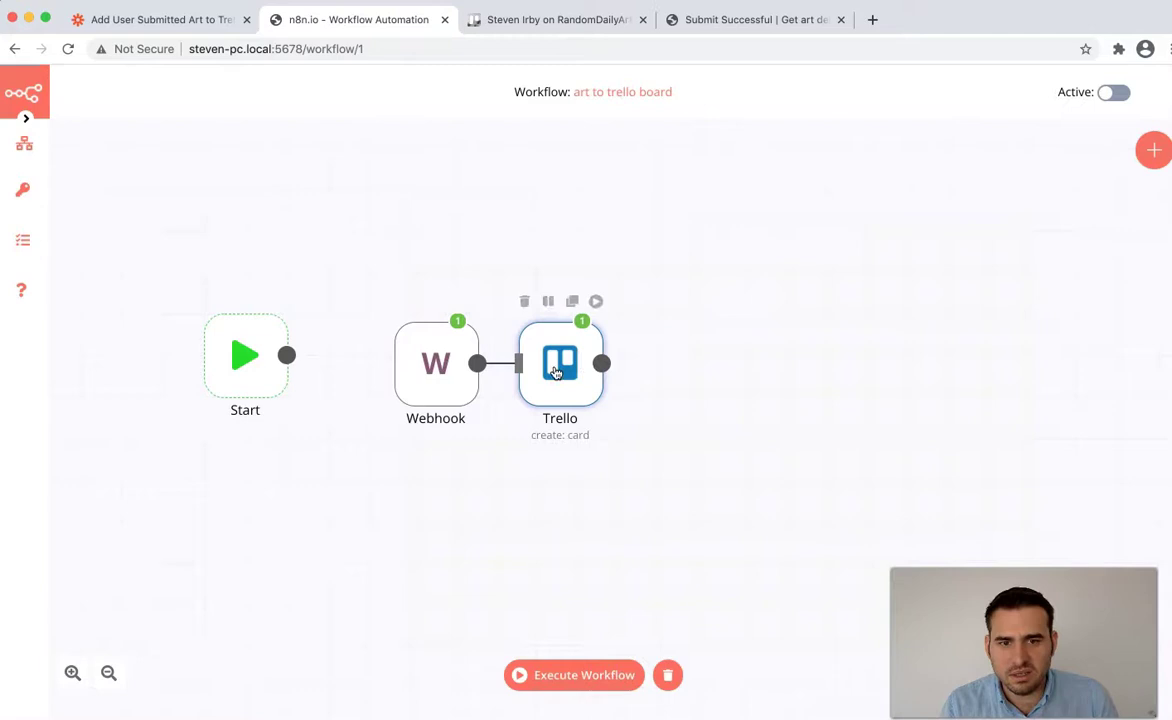
{"action": "double_click", "coordinate": [557, 372]}
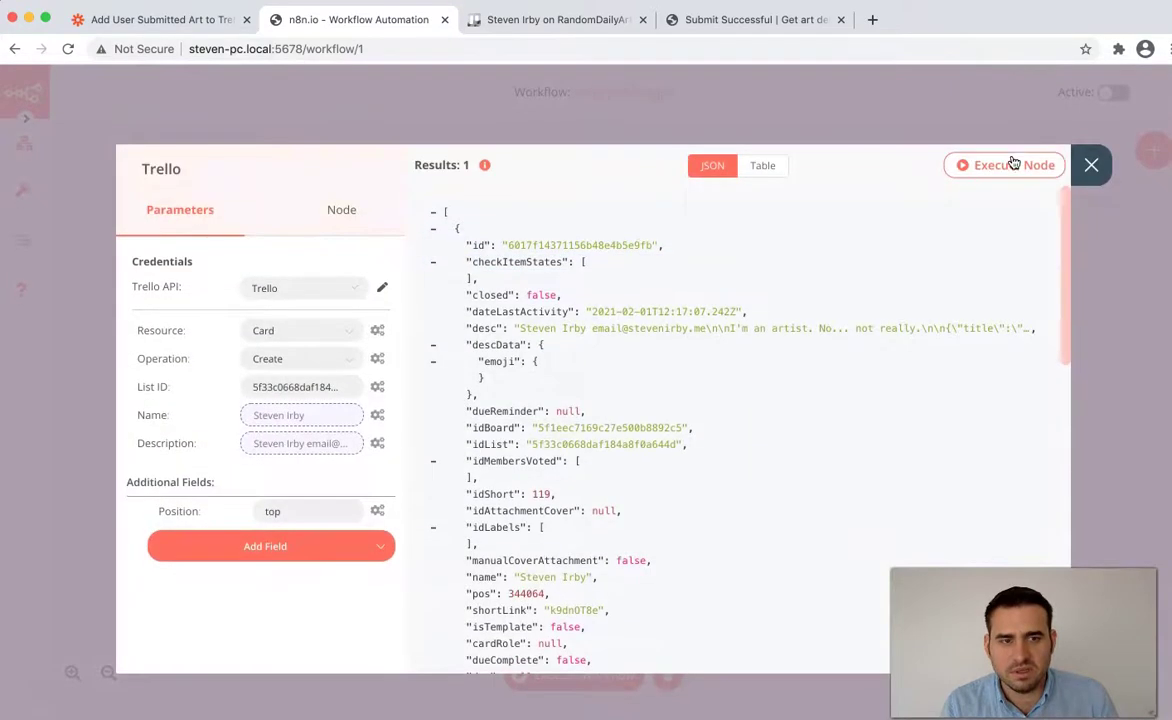
{"action": "left_click", "coordinate": [1004, 165]}
{"action": "left_click", "coordinate": [515, 20]}
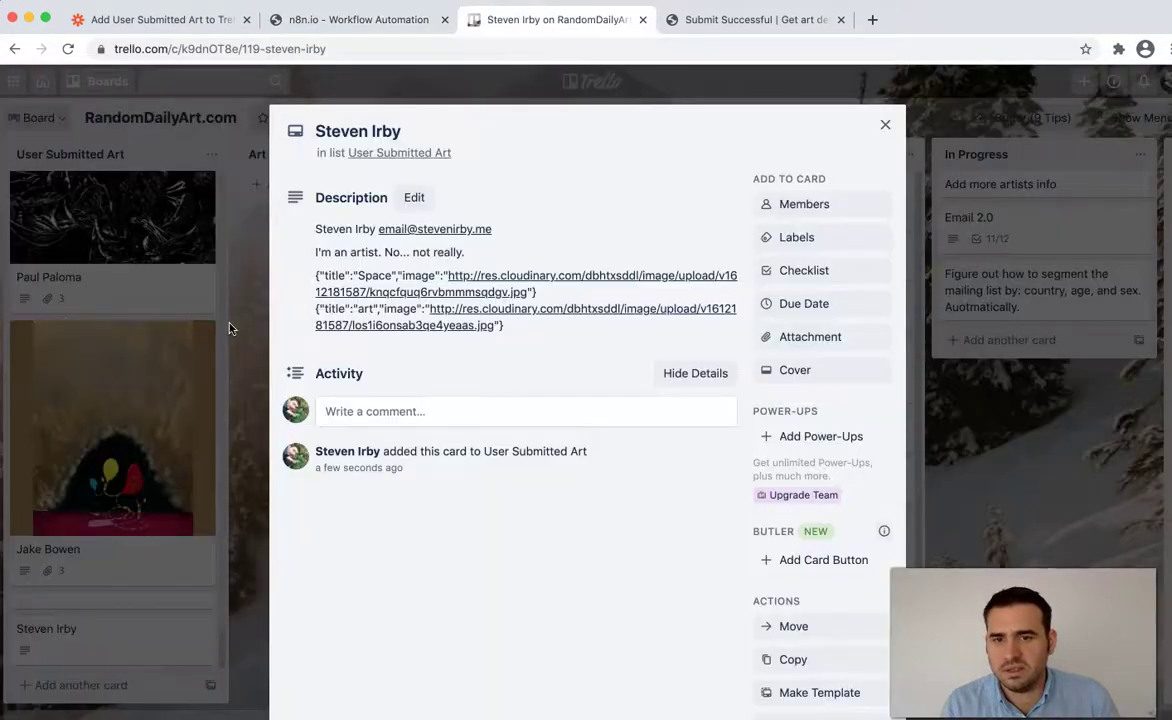
- Open the newest card at the top of User Submitted Art to check its description and image links
{"action": "left_click", "coordinate": [228, 328]}
{"action": "scroll", "coordinate": [85, 310], "scroll_direction": "up", "scroll_amount": 10}
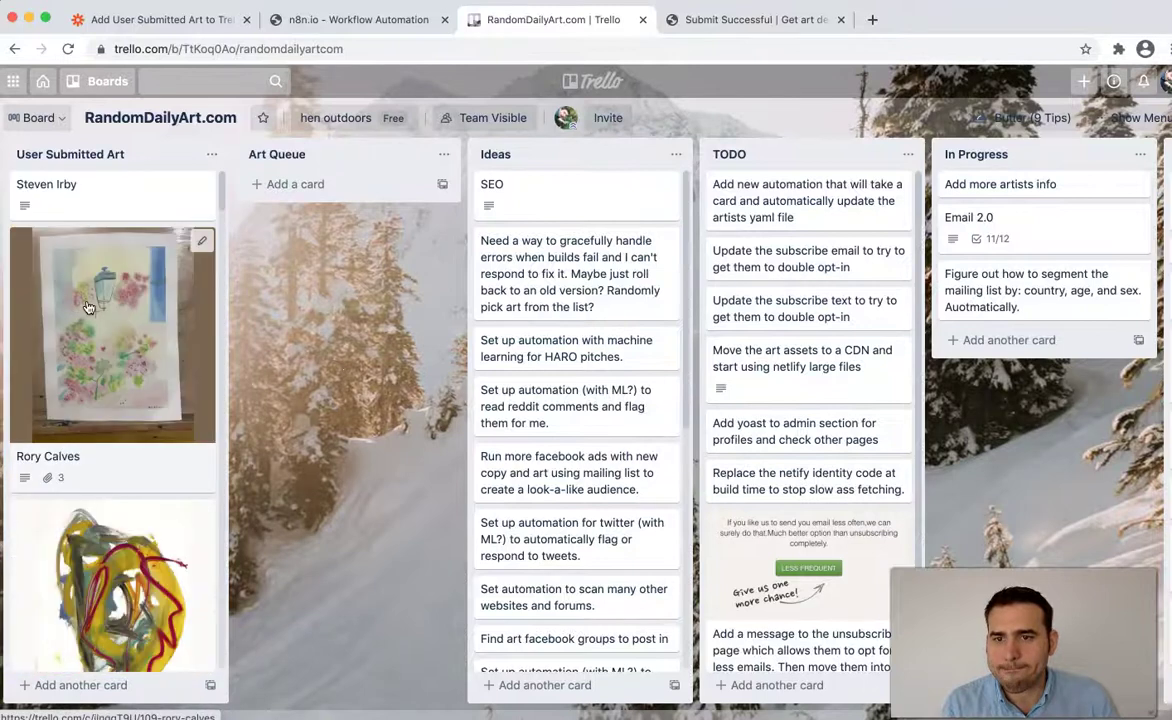
{"action": "left_click", "coordinate": [97, 182]}
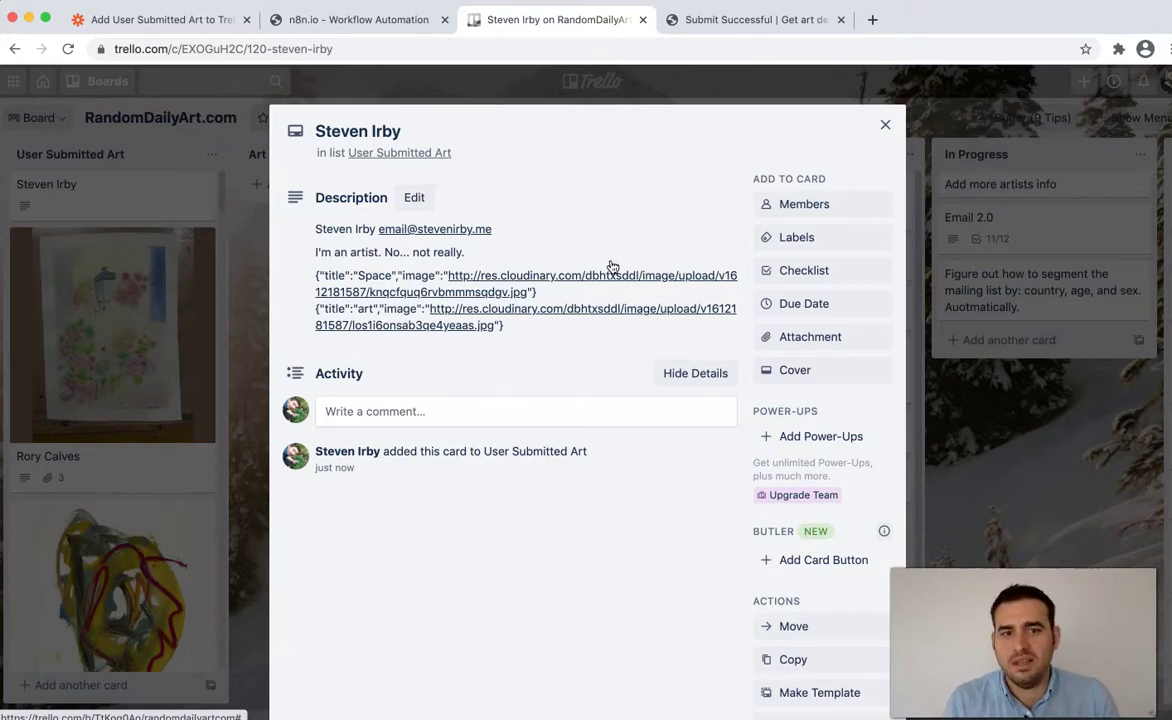
{"action": "left_click", "coordinate": [885, 124]}
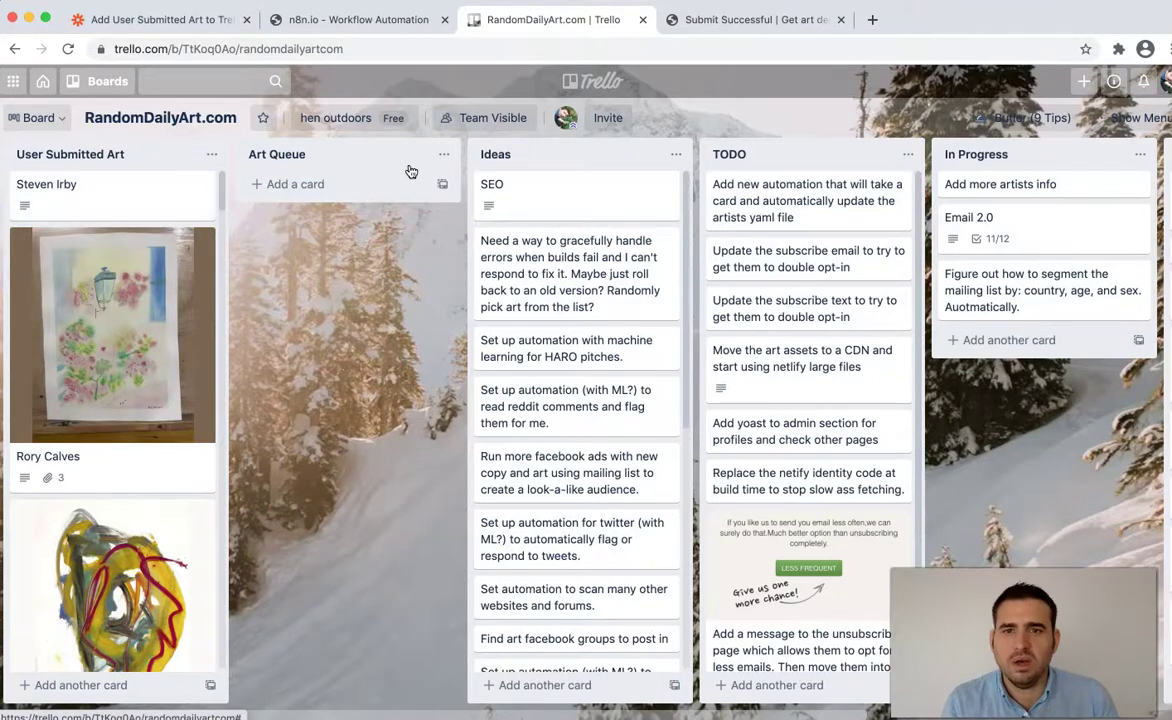
{"action": "left_click", "coordinate": [352, 19]}
- Scroll Zapier's Create Card in Trello step down to its URL Attachments fields for comparison
{"action": "left_click", "coordinate": [209, 20]}
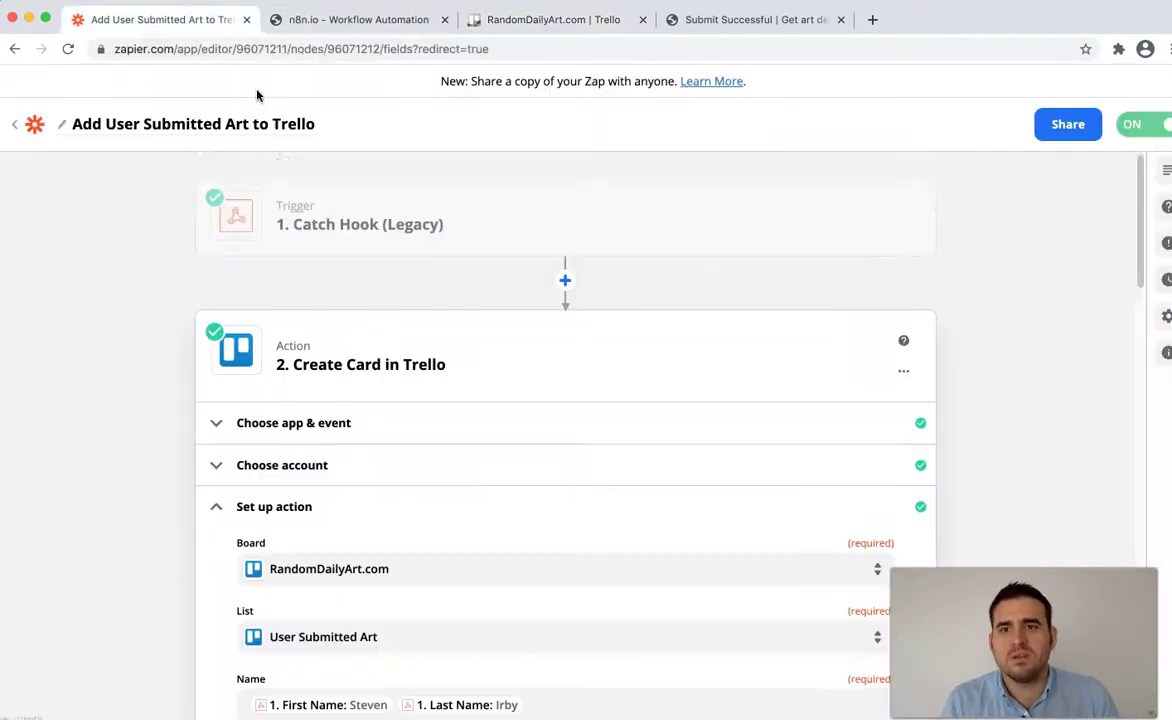
{"action": "scroll", "coordinate": [573, 364], "scroll_direction": "down", "scroll_amount": 3}
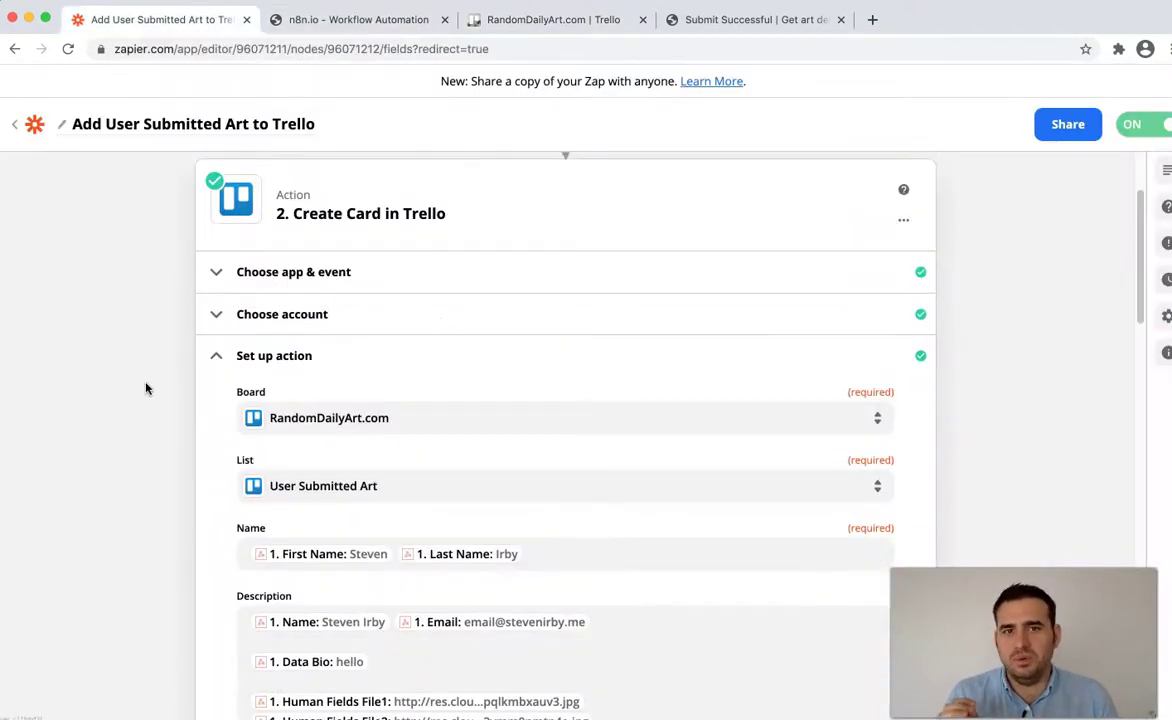
{"action": "scroll", "coordinate": [150, 389], "scroll_direction": "down", "scroll_amount": 1}
{"action": "scroll", "coordinate": [156, 391], "scroll_direction": "down", "scroll_amount": 4}
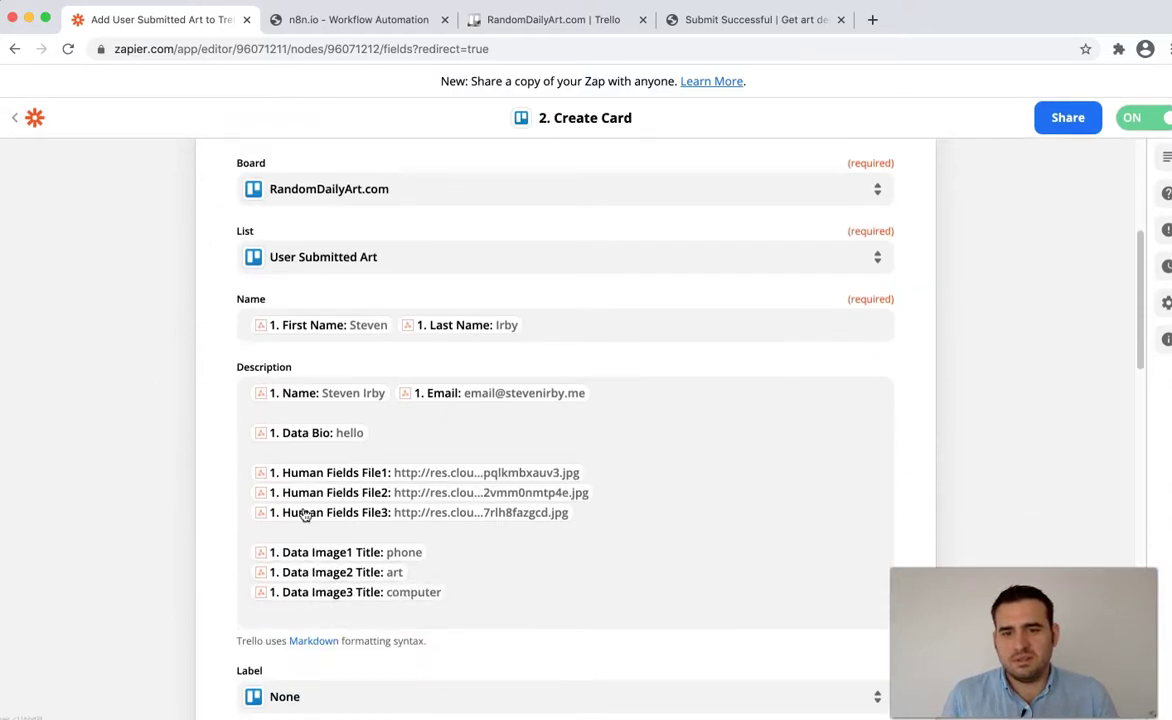
{"action": "scroll", "coordinate": [192, 396], "scroll_direction": "down", "scroll_amount": 2}
{"action": "scroll", "coordinate": [193, 396], "scroll_direction": "down", "scroll_amount": 6}
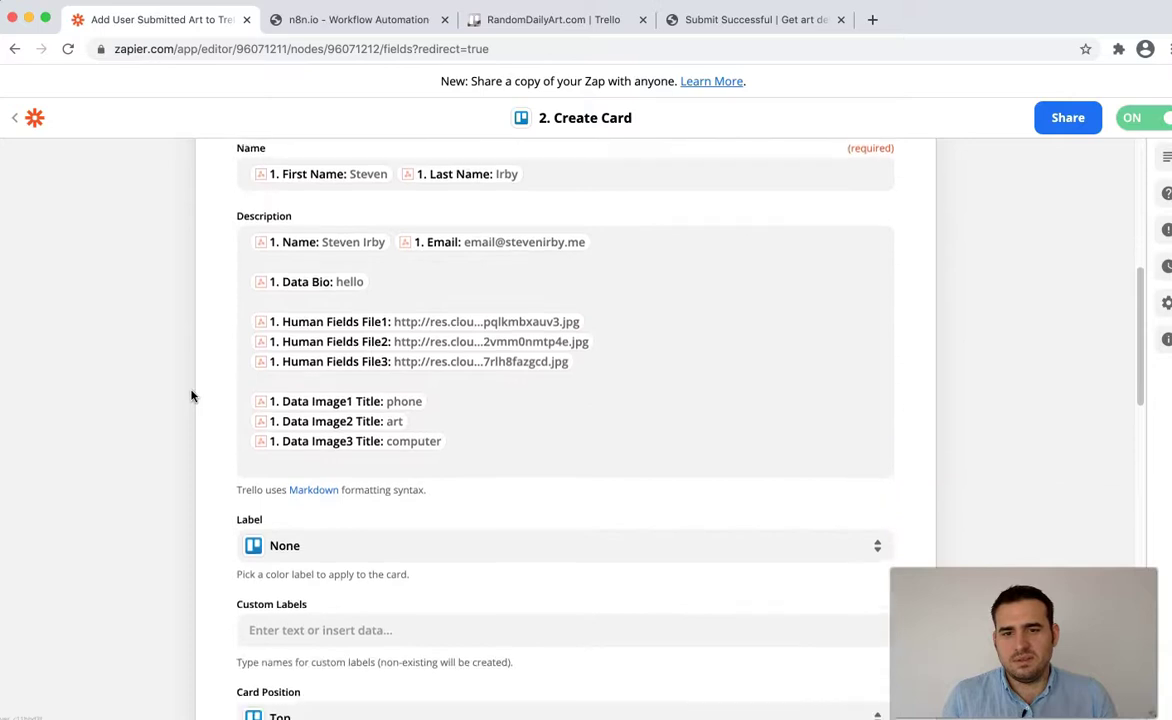
{"action": "scroll", "coordinate": [195, 396], "scroll_direction": "down", "scroll_amount": 3}
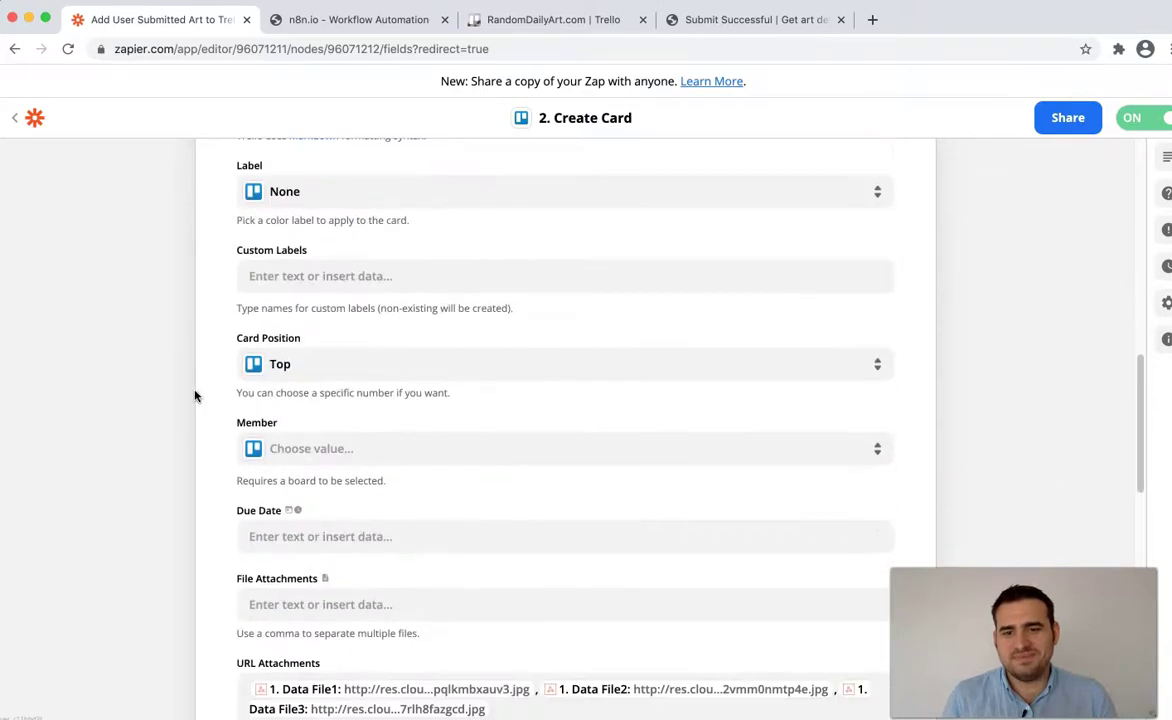
{"action": "scroll", "coordinate": [200, 388], "scroll_direction": "down", "scroll_amount": 4}
{"action": "scroll", "coordinate": [185, 395], "scroll_direction": "down", "scroll_amount": 2}
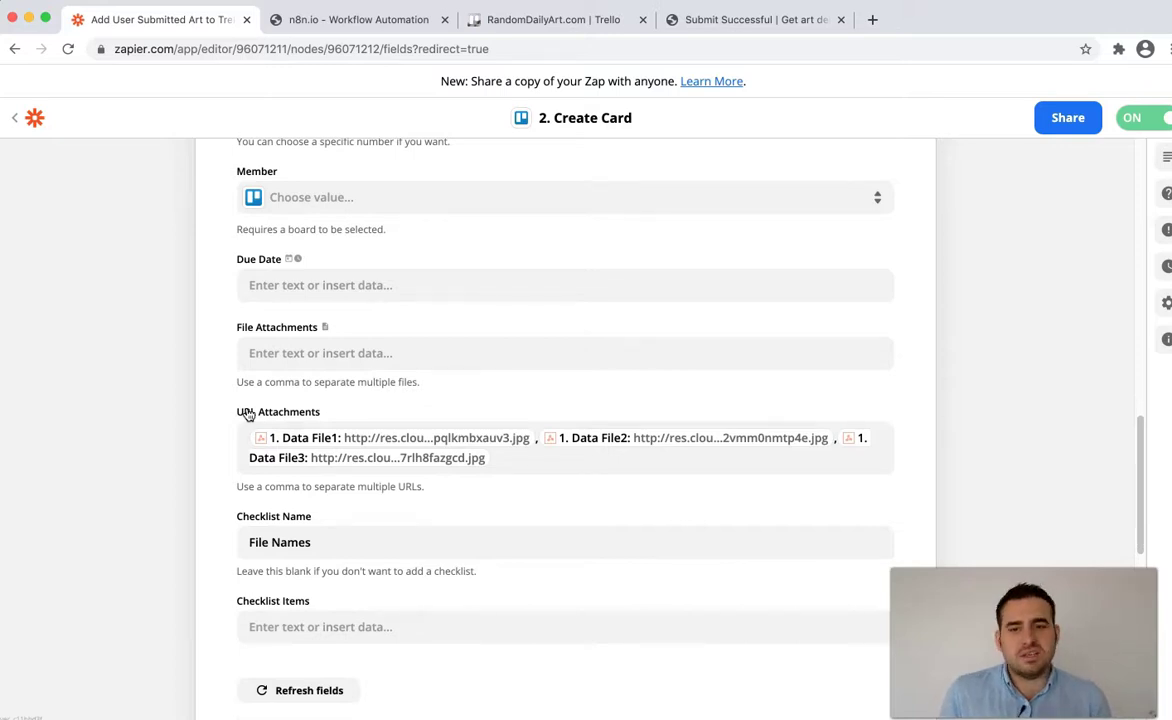
{"action": "left_click", "coordinate": [523, 25]}
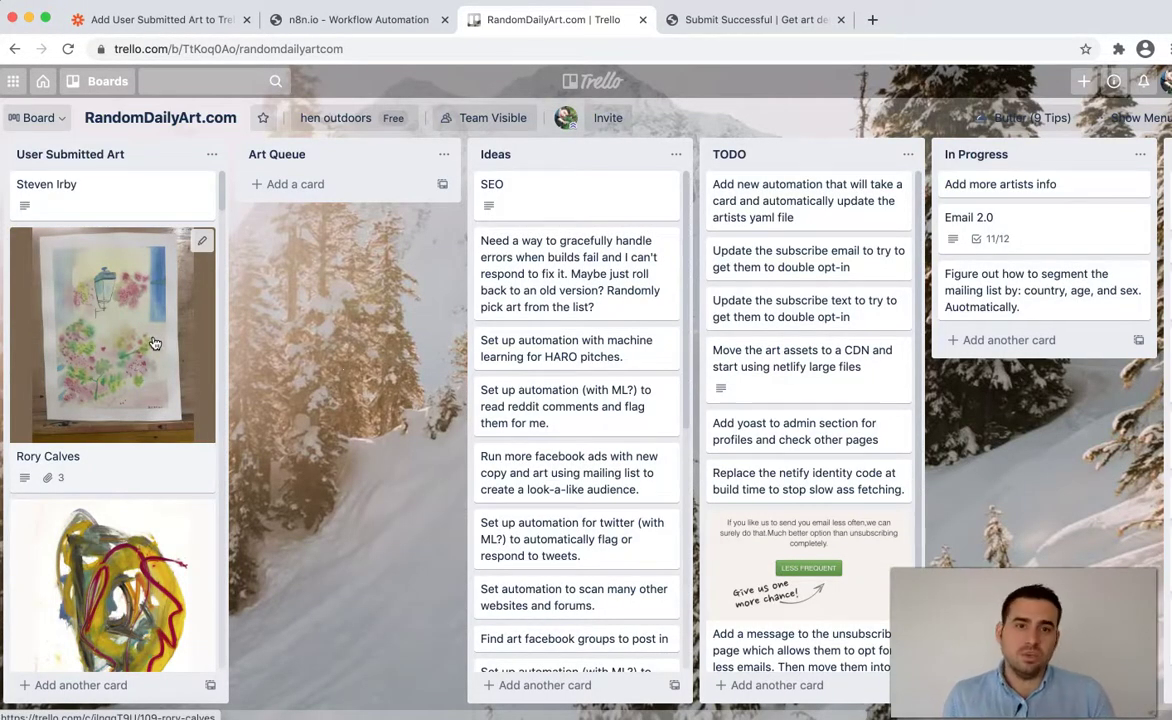
{"action": "left_click", "coordinate": [195, 20]}
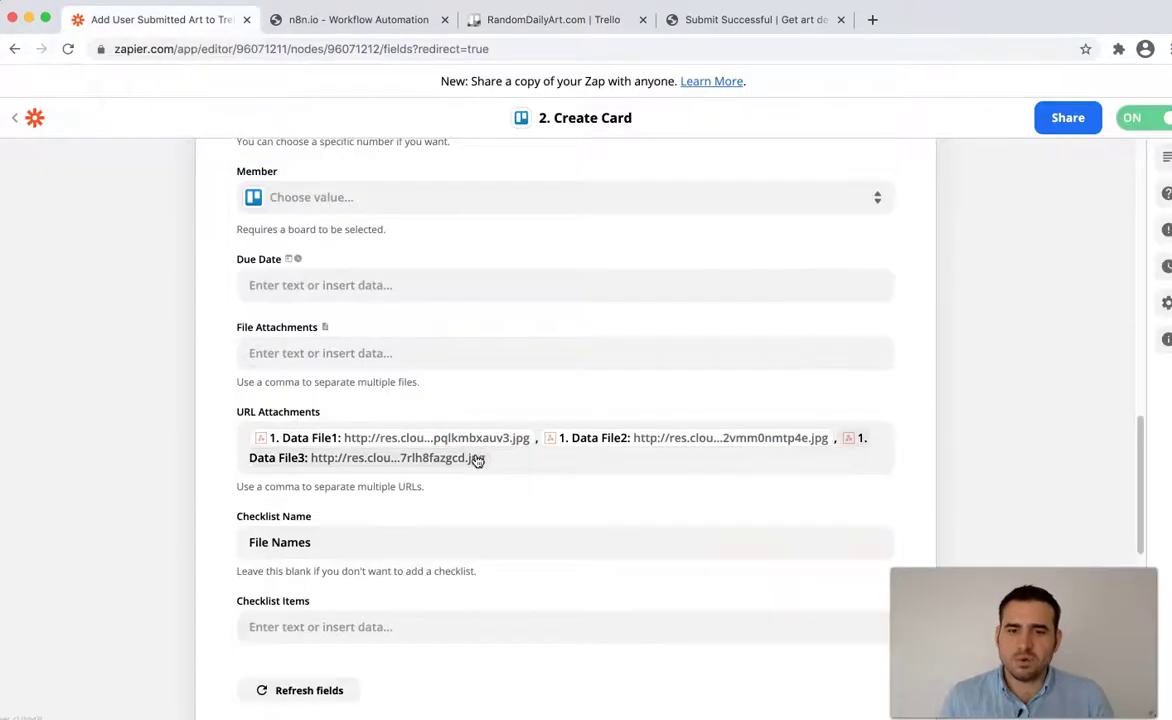
{"action": "left_click", "coordinate": [356, 20]}
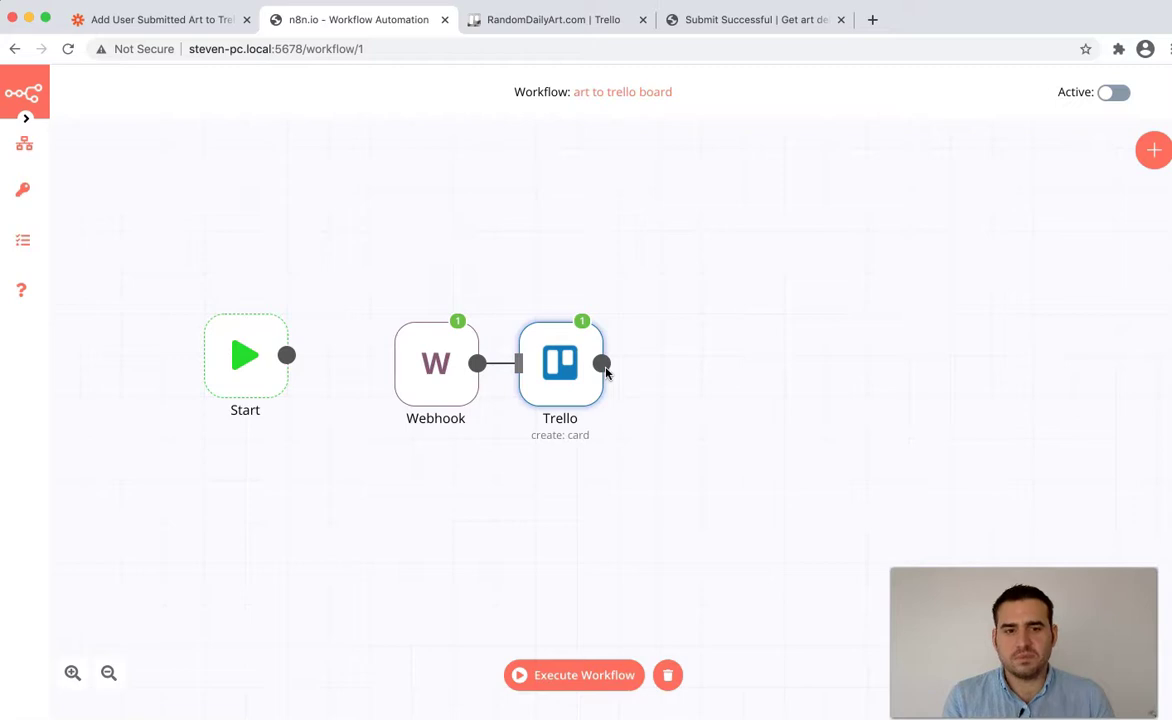
- Add a Trello1 node after Trello with resource Attachment and operation Create
{"action": "left_click", "coordinate": [604, 368]}
{"action": "type", "text": "trell"}
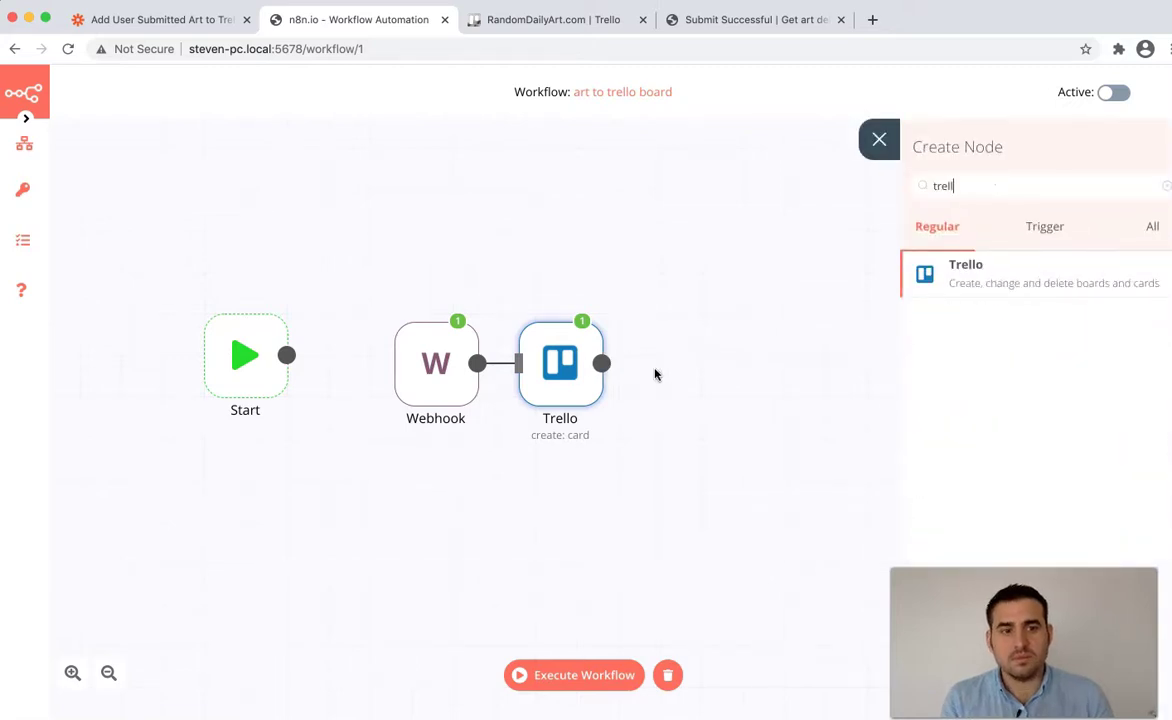
{"action": "left_click", "coordinate": [1049, 285]}
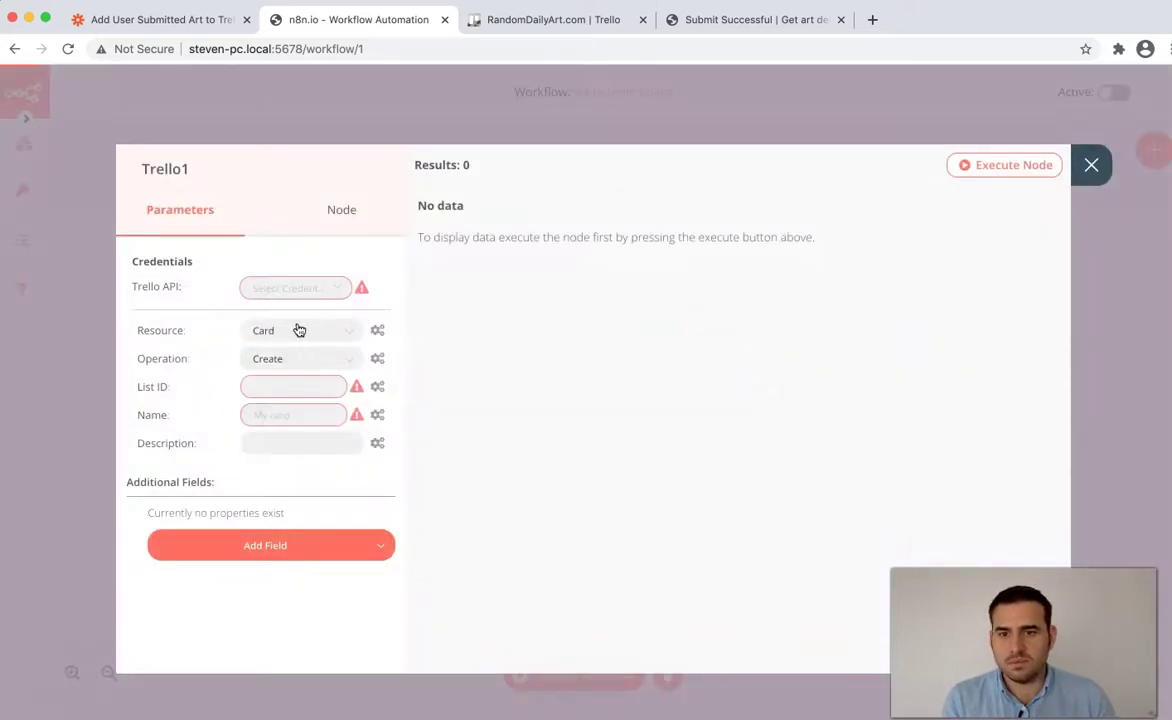
{"action": "left_click", "coordinate": [298, 330]}
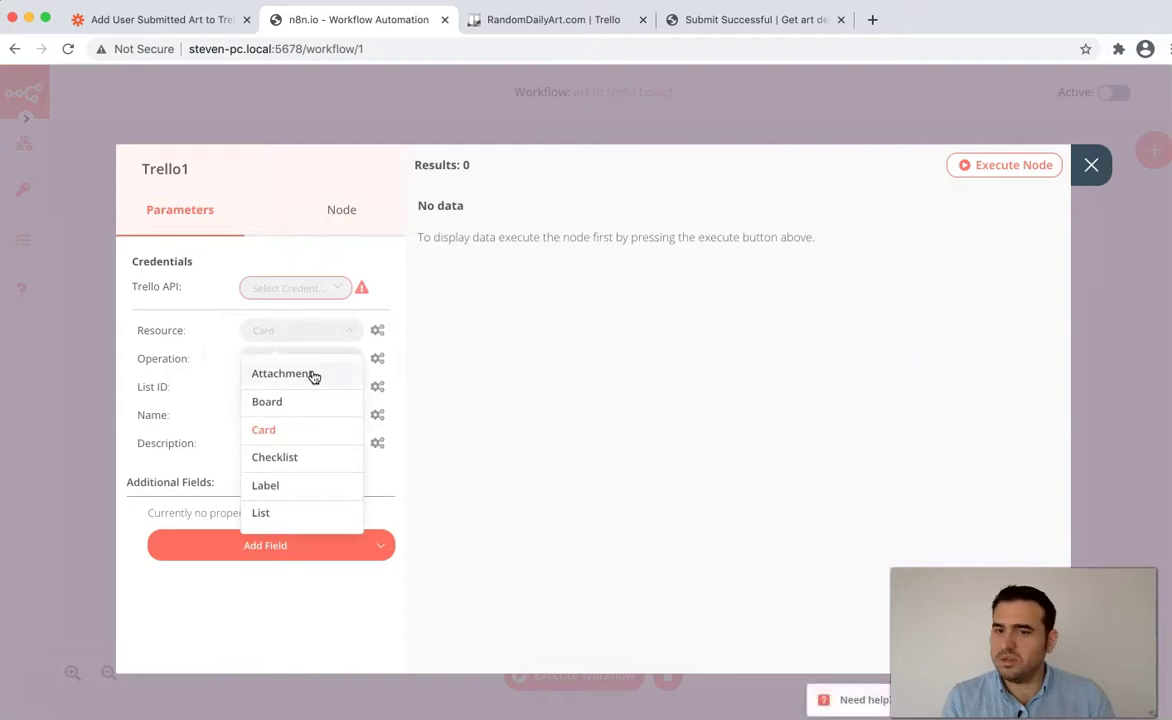
{"action": "left_click", "coordinate": [313, 374]}
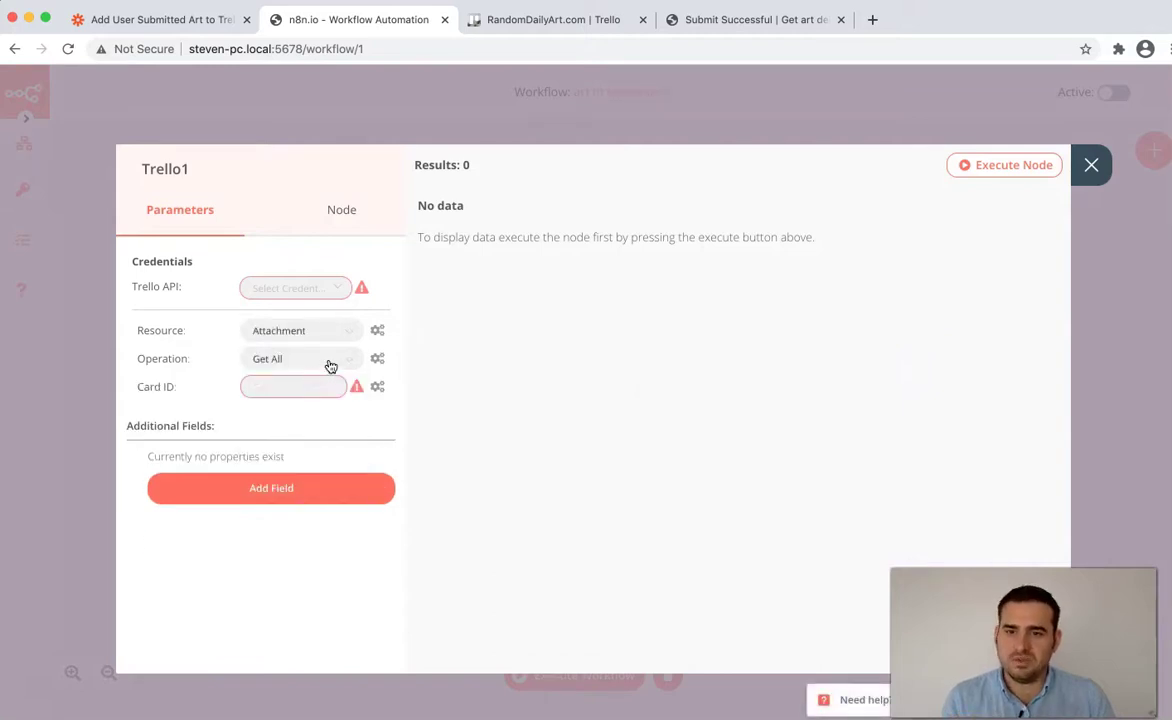
{"action": "left_click", "coordinate": [333, 361]}
{"action": "left_click", "coordinate": [319, 410]}
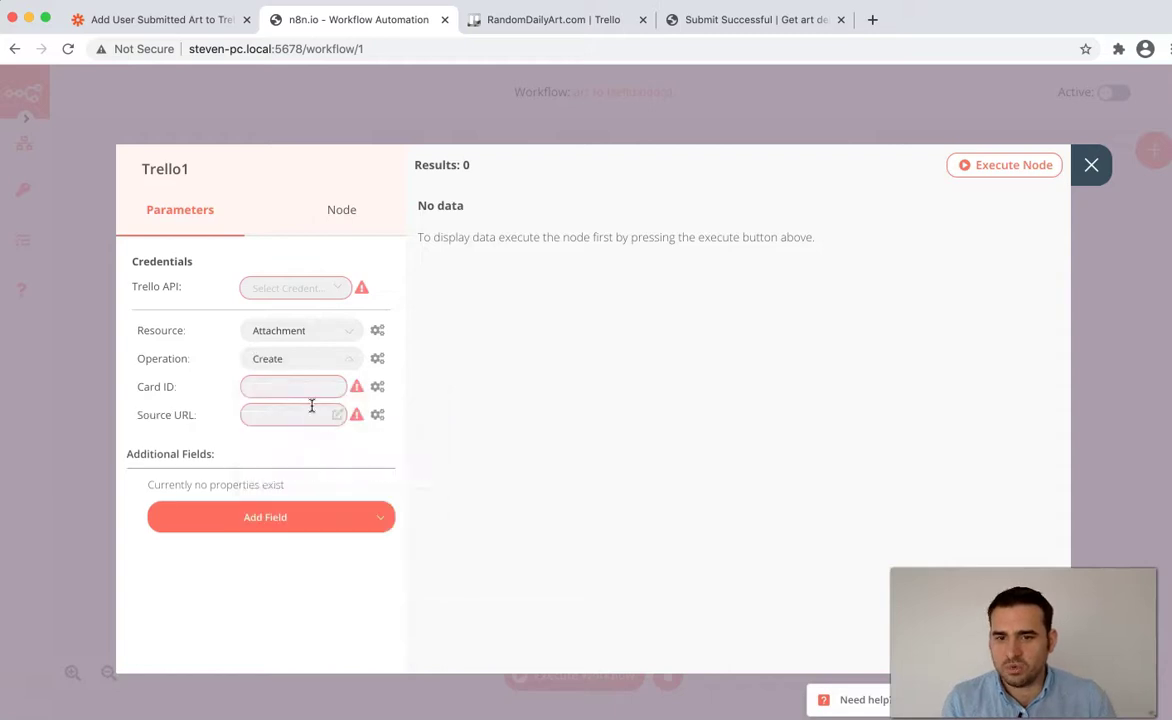
- Set Trello1's Card ID to an expression using the Trello node's created card id
{"action": "left_click", "coordinate": [305, 387]}
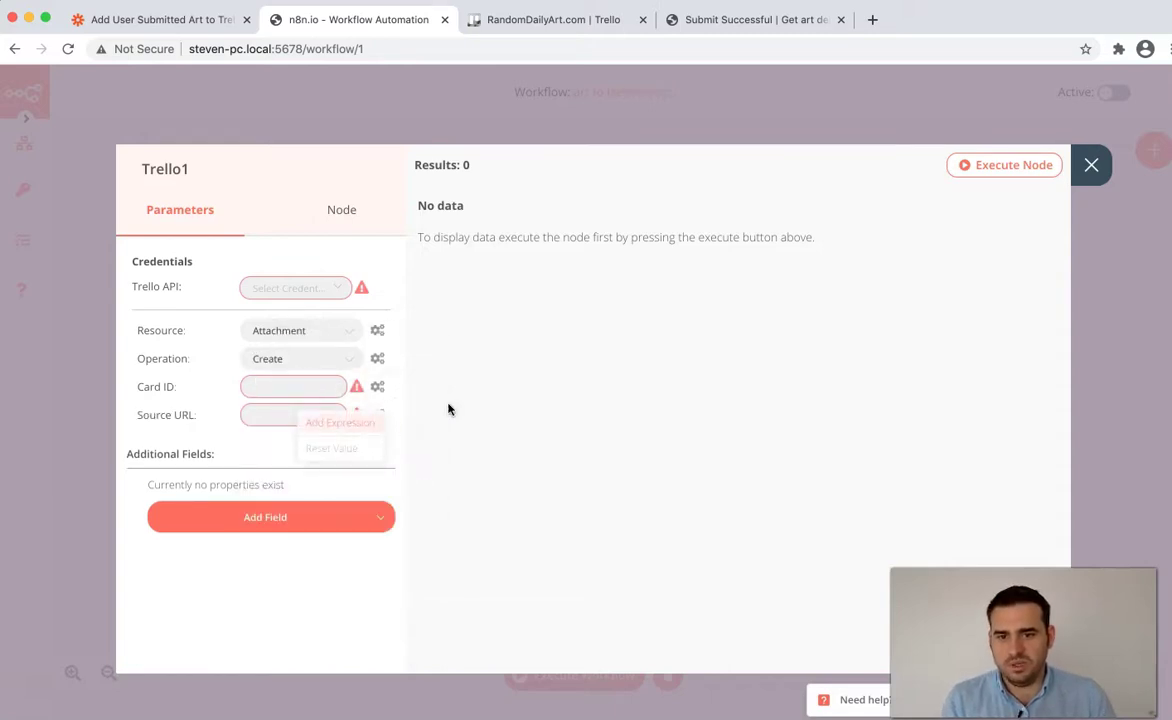
{"action": "left_click", "coordinate": [340, 422]}
{"action": "left_click", "coordinate": [165, 323]}
{"action": "left_click", "coordinate": [179, 348]}
{"action": "left_click", "coordinate": [200, 372]}
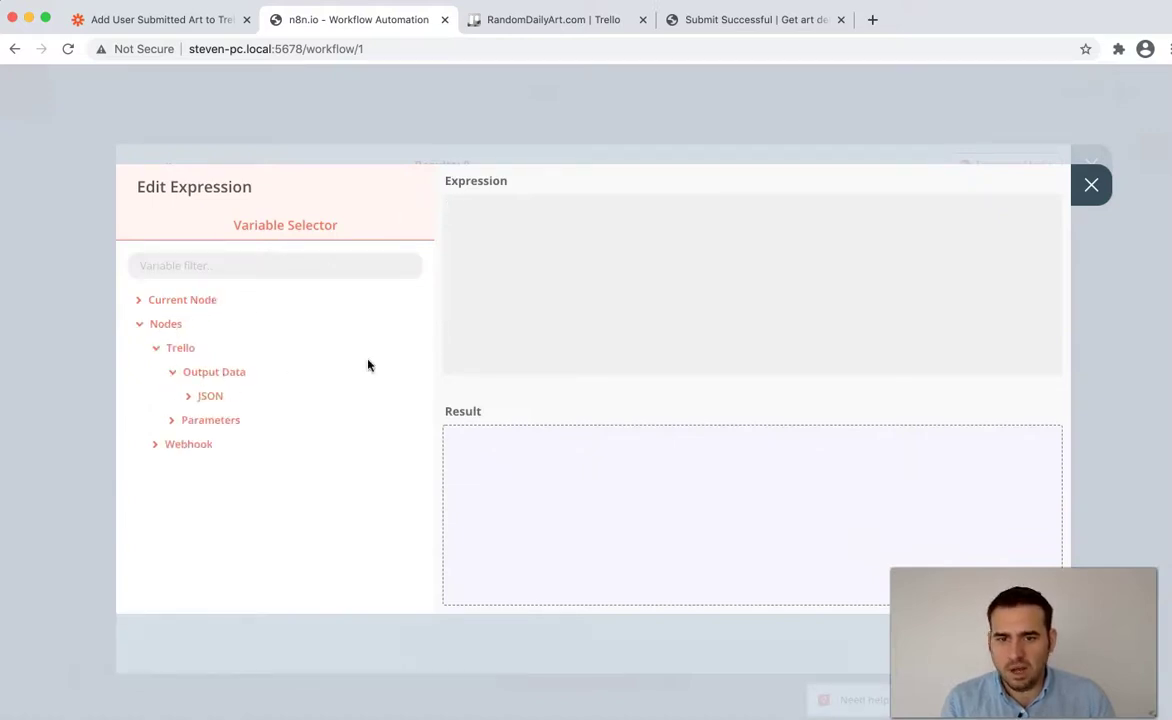
{"action": "left_click", "coordinate": [213, 397]}
{"action": "scroll", "coordinate": [214, 403], "scroll_direction": "down", "scroll_amount": 3}
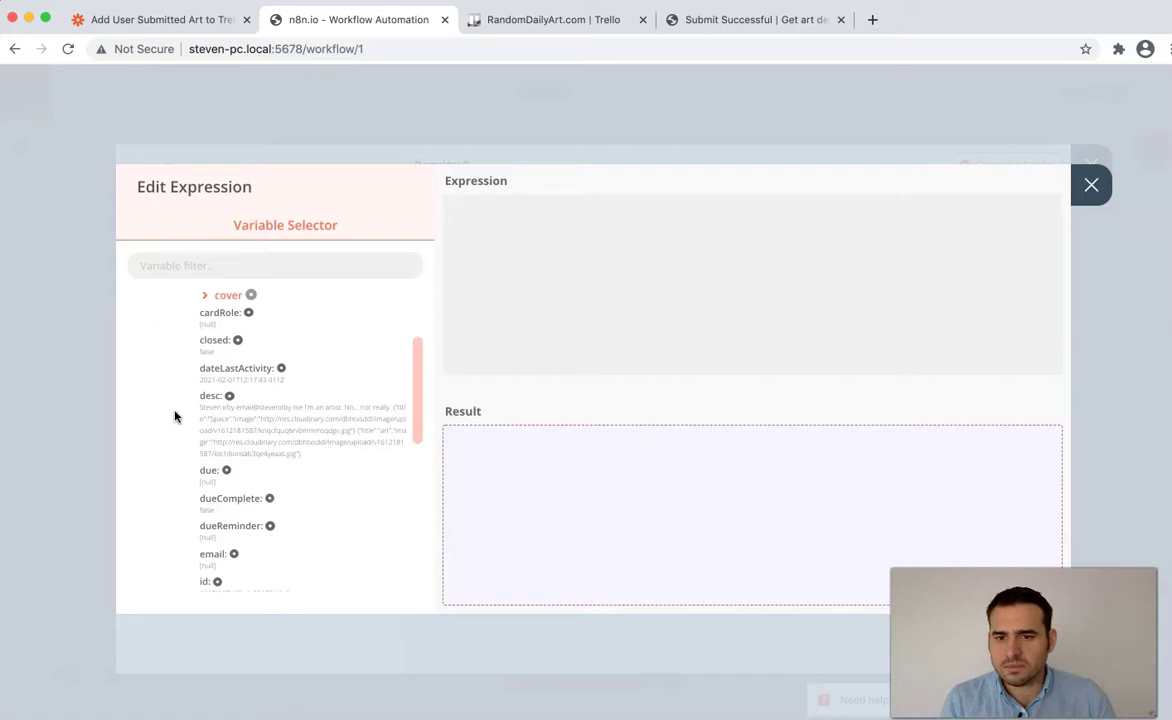
{"action": "scroll", "coordinate": [175, 414], "scroll_direction": "down", "scroll_amount": 2}
{"action": "left_click", "coordinate": [218, 490]}
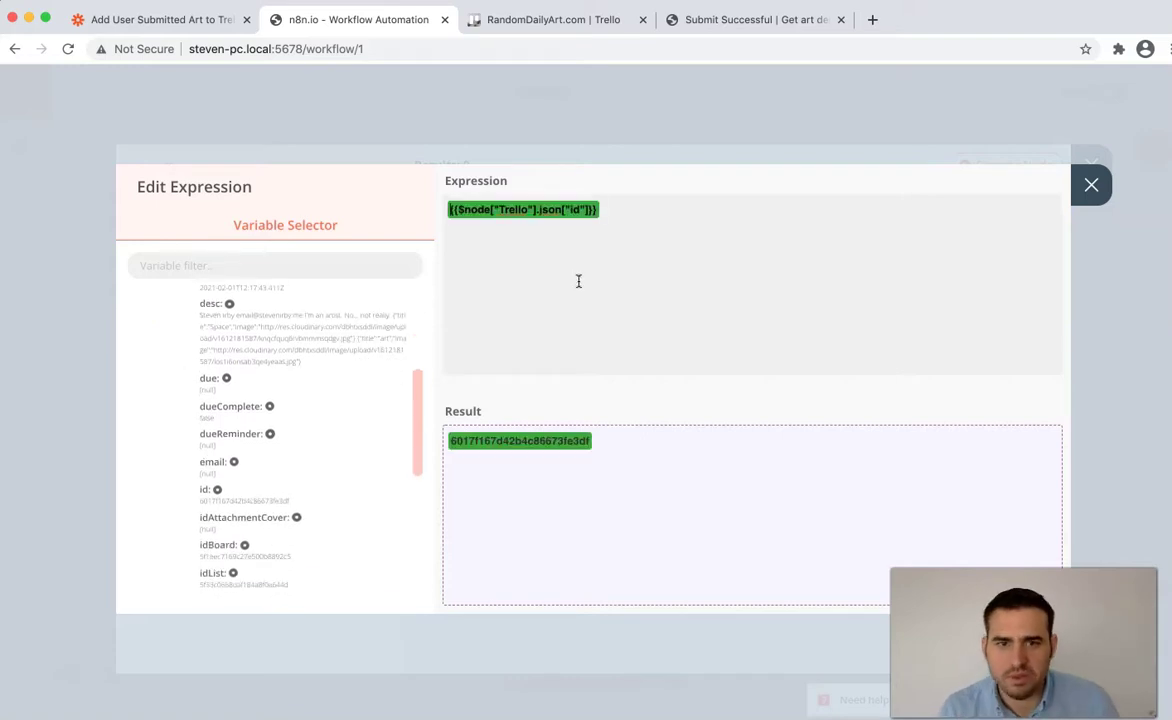
{"action": "left_click", "coordinate": [1092, 190]}
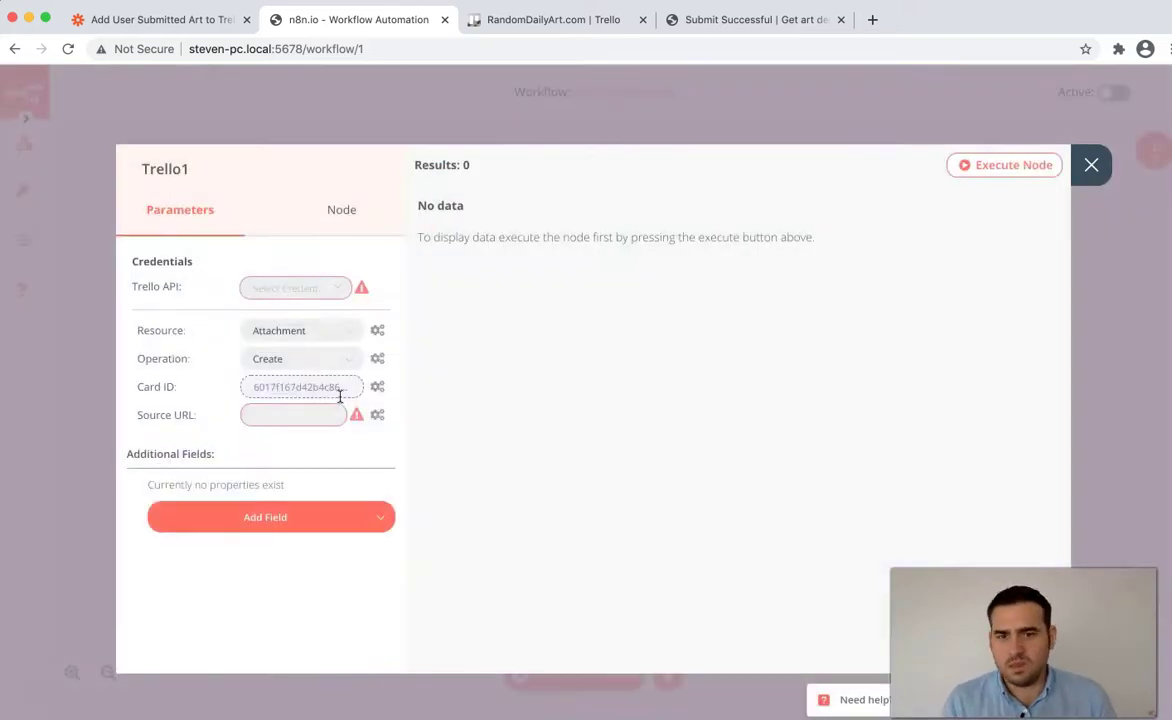
- Open the Source URL expression editor and check the new card's image links in Trello
{"action": "left_click", "coordinate": [314, 418]}
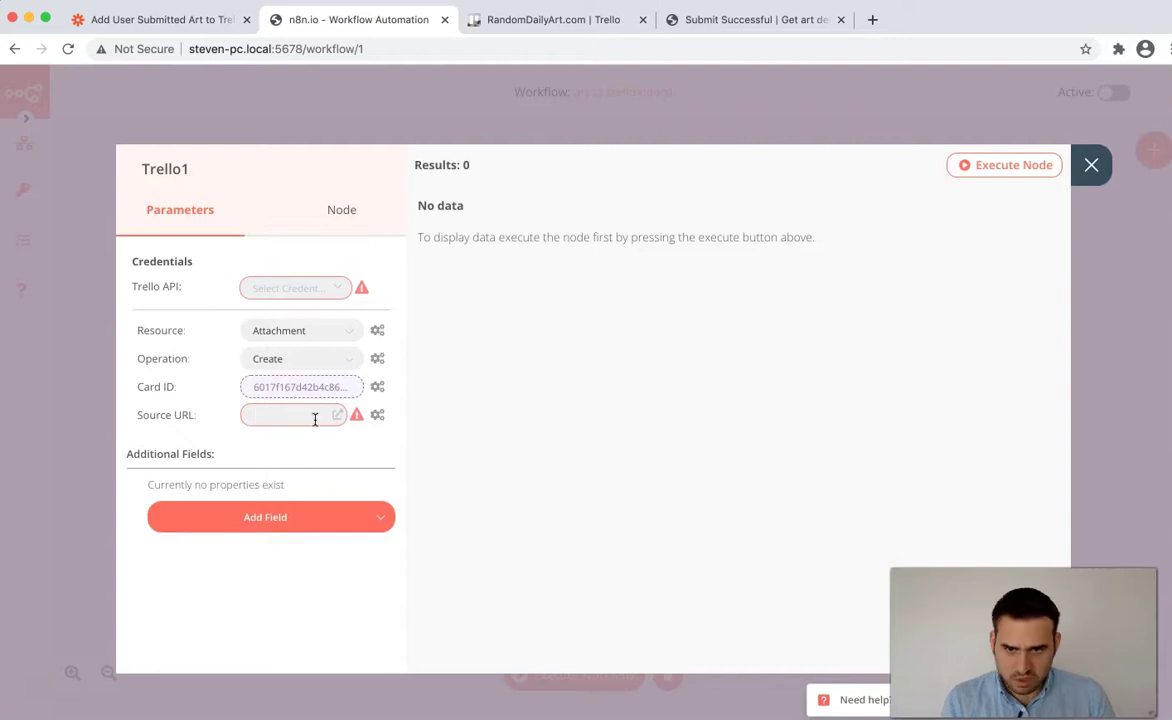
{"action": "left_click", "coordinate": [377, 415]}
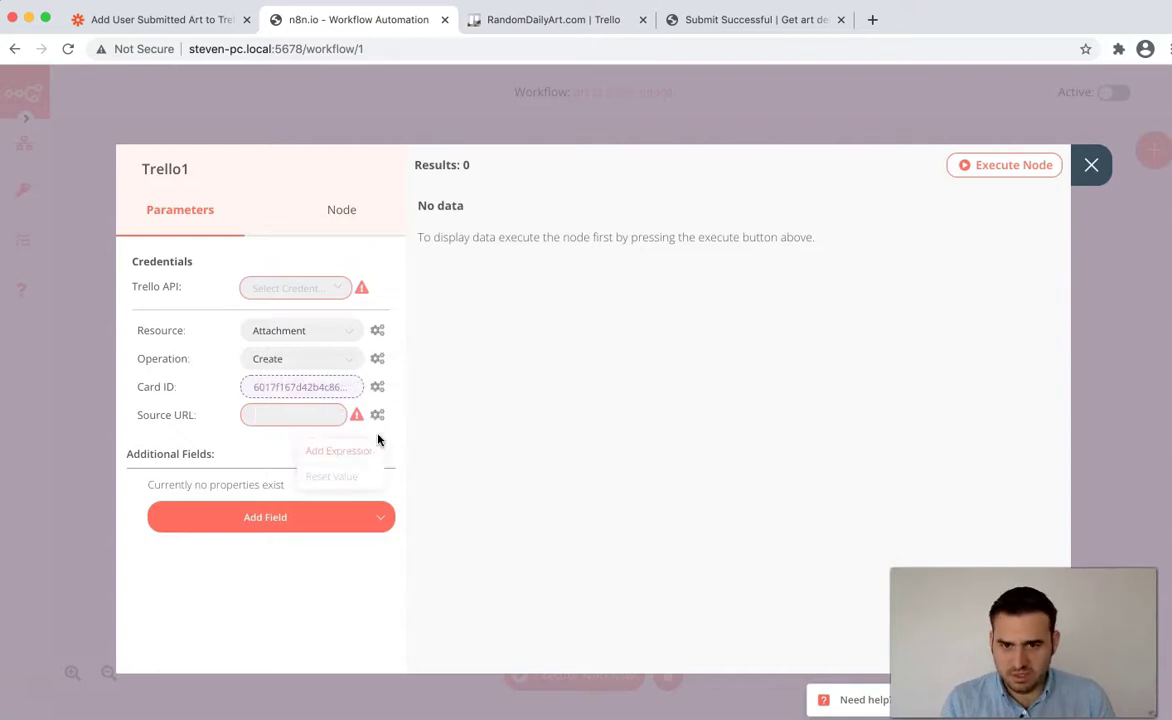
{"action": "left_click", "coordinate": [358, 450]}
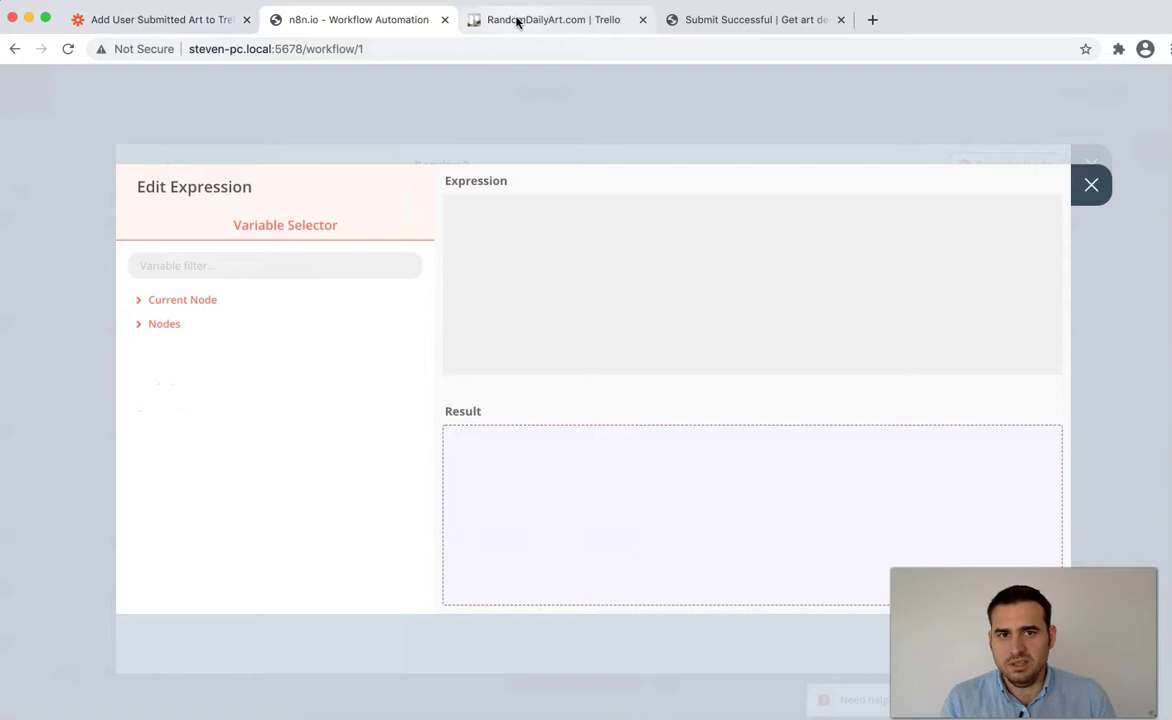
{"action": "left_click", "coordinate": [517, 22]}
{"action": "left_click", "coordinate": [144, 192]}
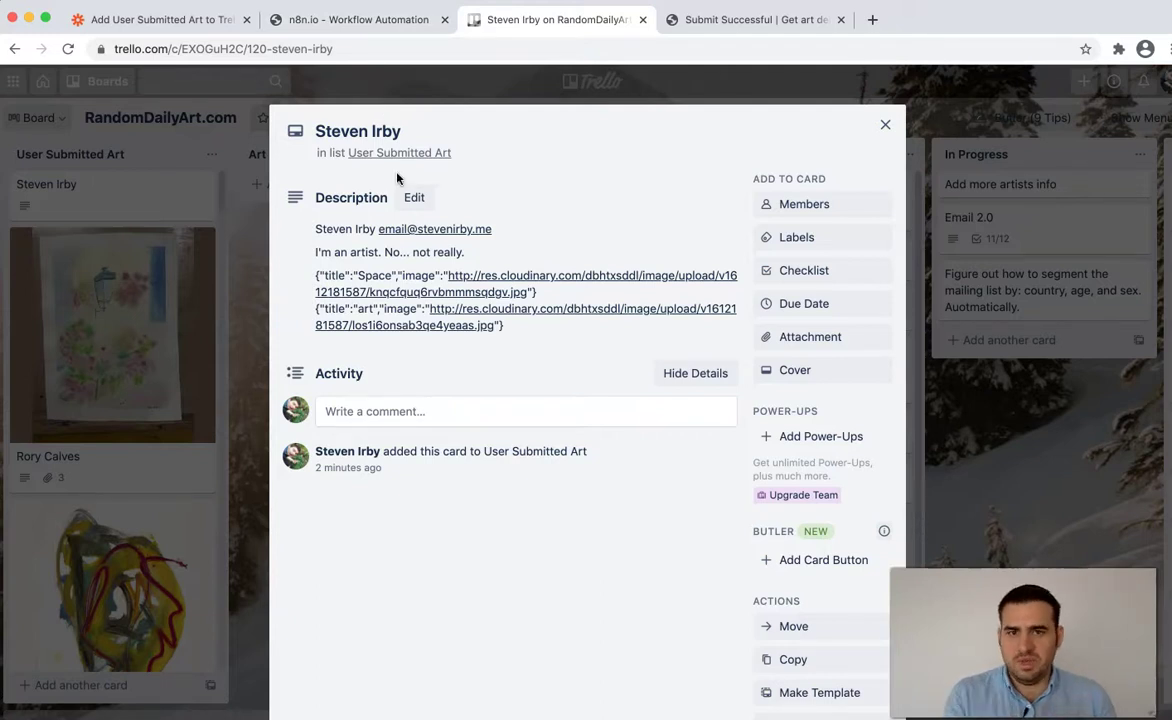
{"action": "left_click", "coordinate": [330, 24]}
- Set Trello1's Source URL to the Webhook body's data file1 link
{"action": "left_click", "coordinate": [162, 322]}
{"action": "left_click", "coordinate": [185, 373]}
{"action": "left_click", "coordinate": [214, 397]}
{"action": "left_click", "coordinate": [222, 420]}
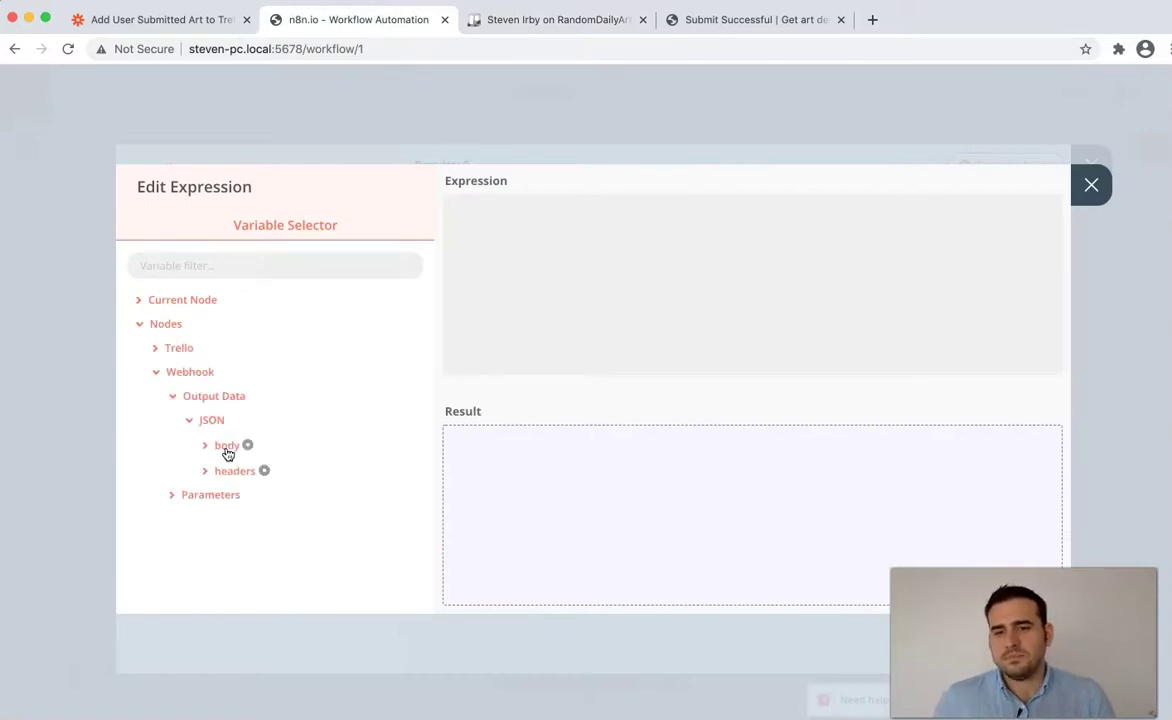
{"action": "left_click", "coordinate": [227, 448]}
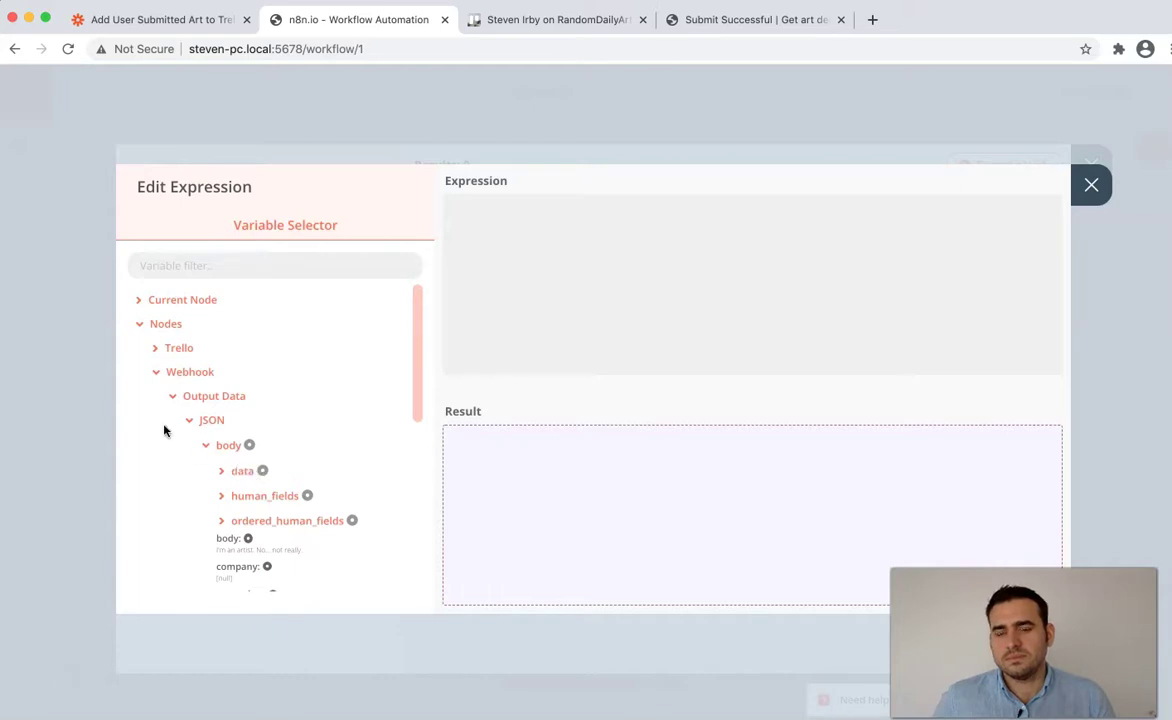
{"action": "scroll", "coordinate": [251, 340], "scroll_direction": "down", "scroll_amount": 3}
{"action": "scroll", "coordinate": [241, 337], "scroll_direction": "up", "scroll_amount": 1}
{"action": "left_click", "coordinate": [244, 316]}
{"action": "scroll", "coordinate": [283, 414], "scroll_direction": "down", "scroll_amount": 1}
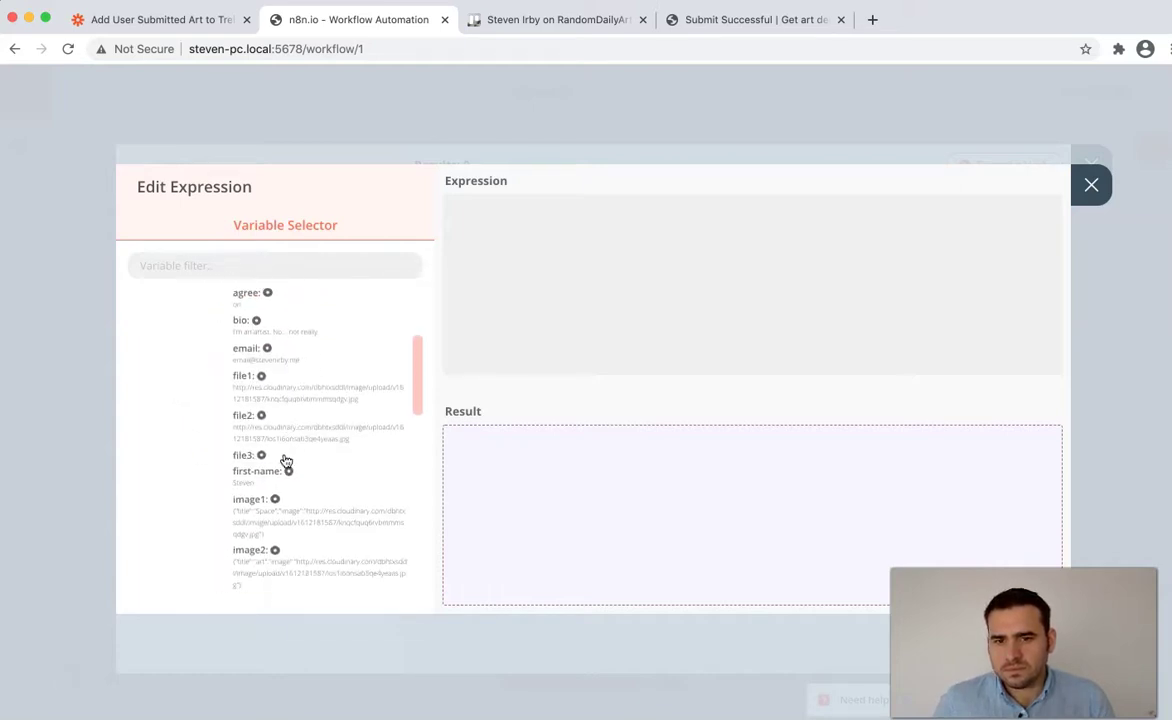
{"action": "left_click", "coordinate": [268, 397]}
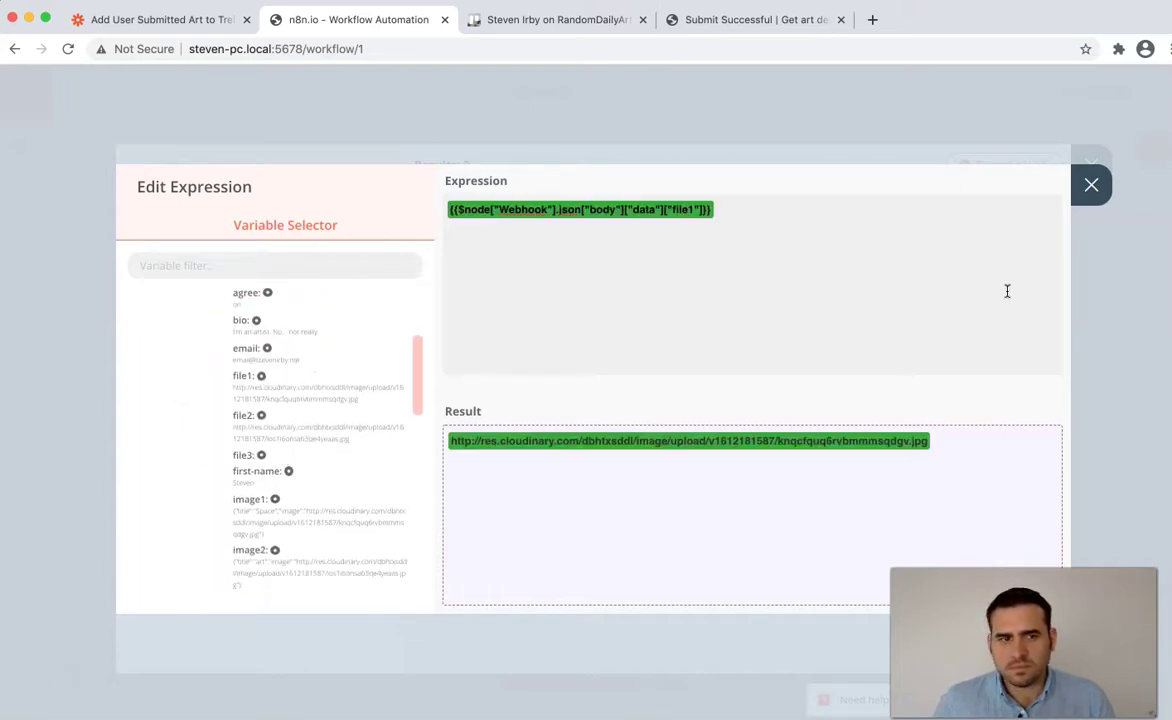
{"action": "left_click", "coordinate": [1091, 184]}
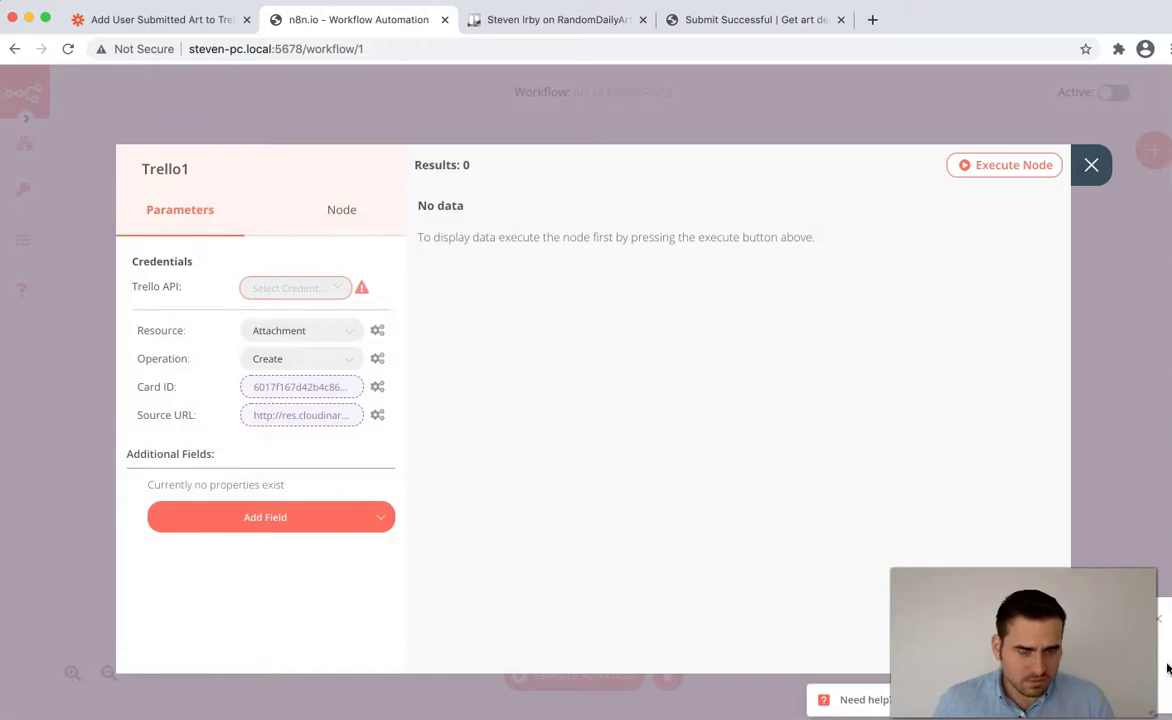
- Select the saved 'Trello' credential, run Trello1, and check the attached jpg on the card
{"action": "left_click_drag", "start_coordinate": [1167, 668], "coordinate": [1118, 542]}
{"action": "left_click", "coordinate": [840, 484]}
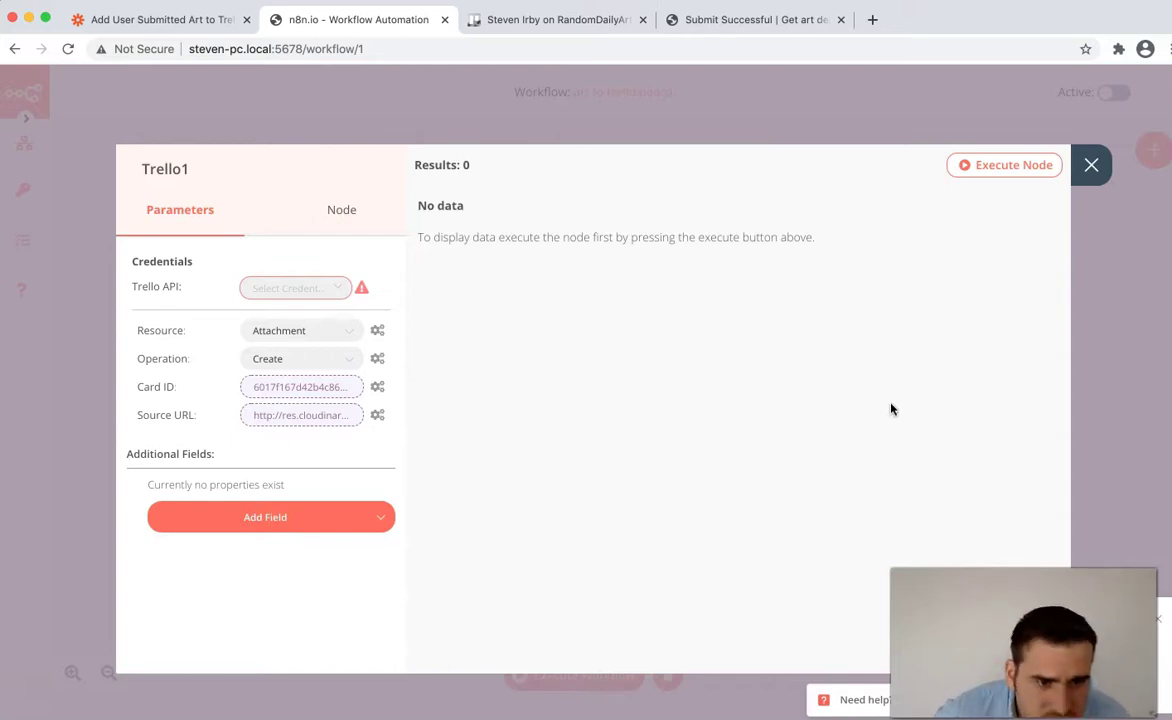
{"action": "left_click", "coordinate": [298, 288]}
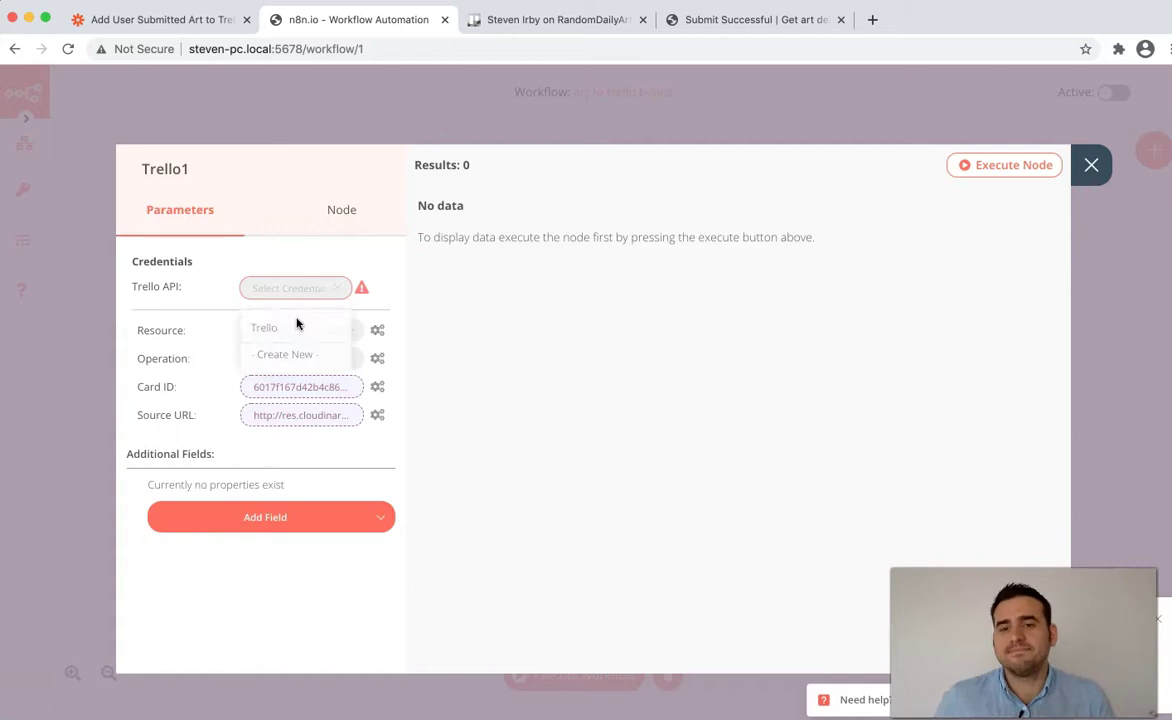
{"action": "left_click", "coordinate": [285, 328]}
{"action": "left_click", "coordinate": [995, 168]}
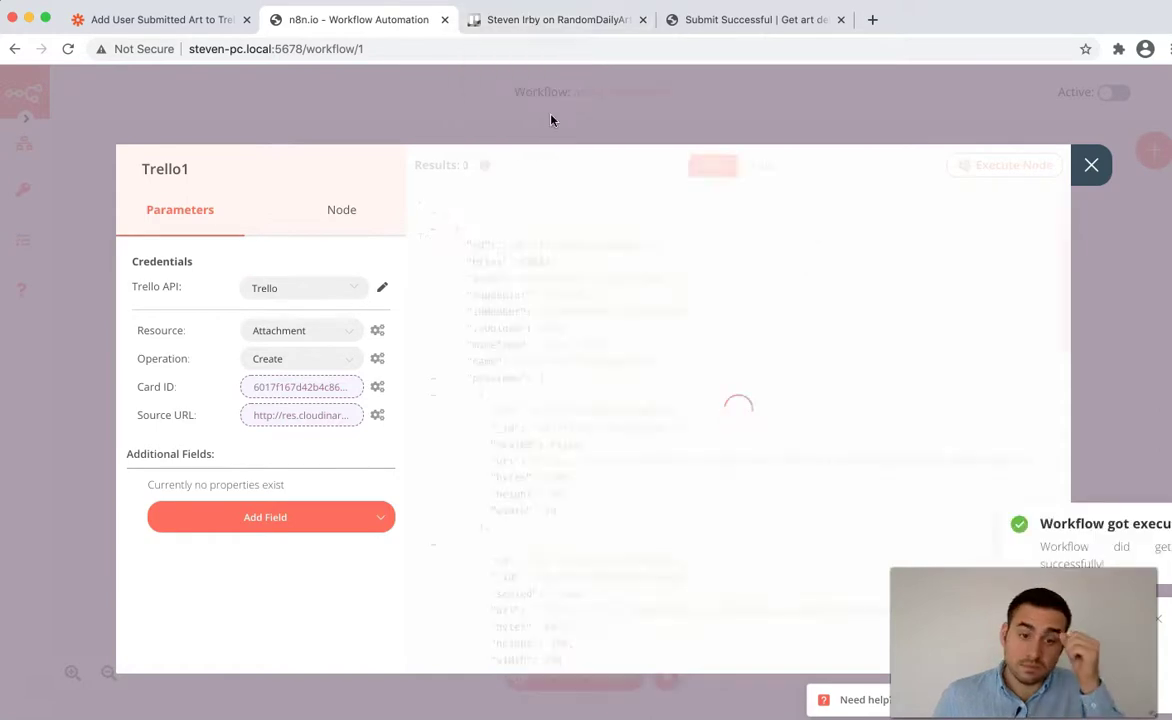
{"action": "left_click", "coordinate": [550, 19]}
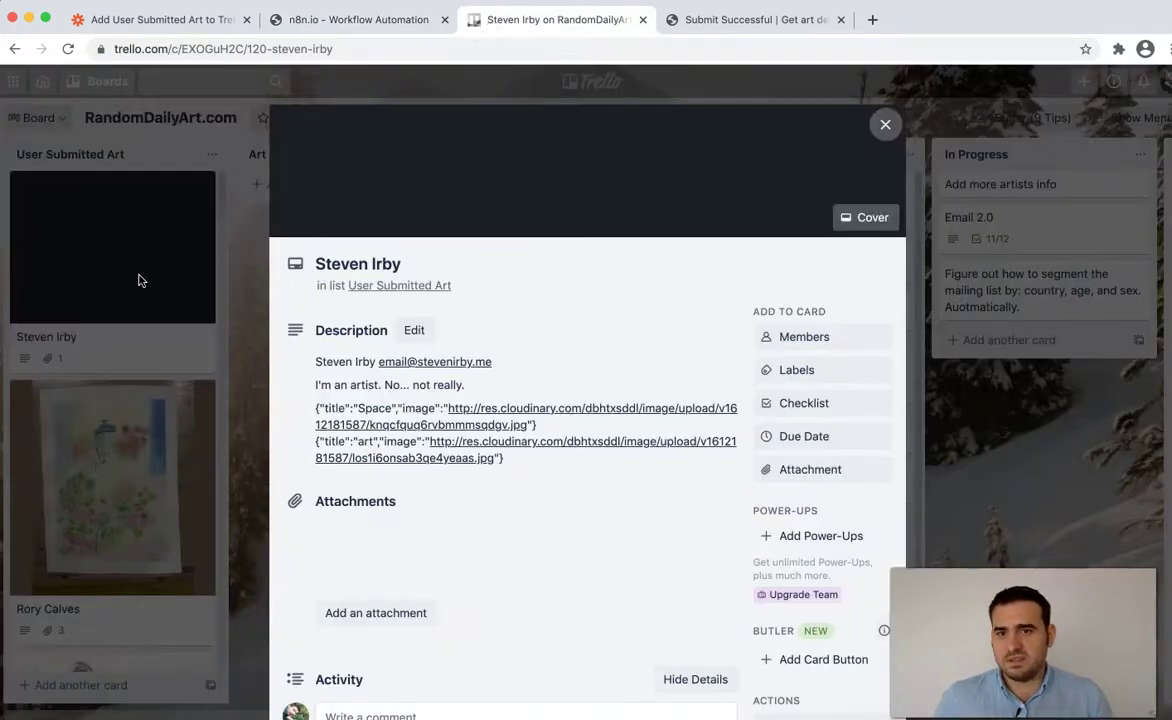
- Close the Trello card, glance at the Zapier zap, and close Trello1's settings in n8n
{"action": "left_click", "coordinate": [885, 124]}
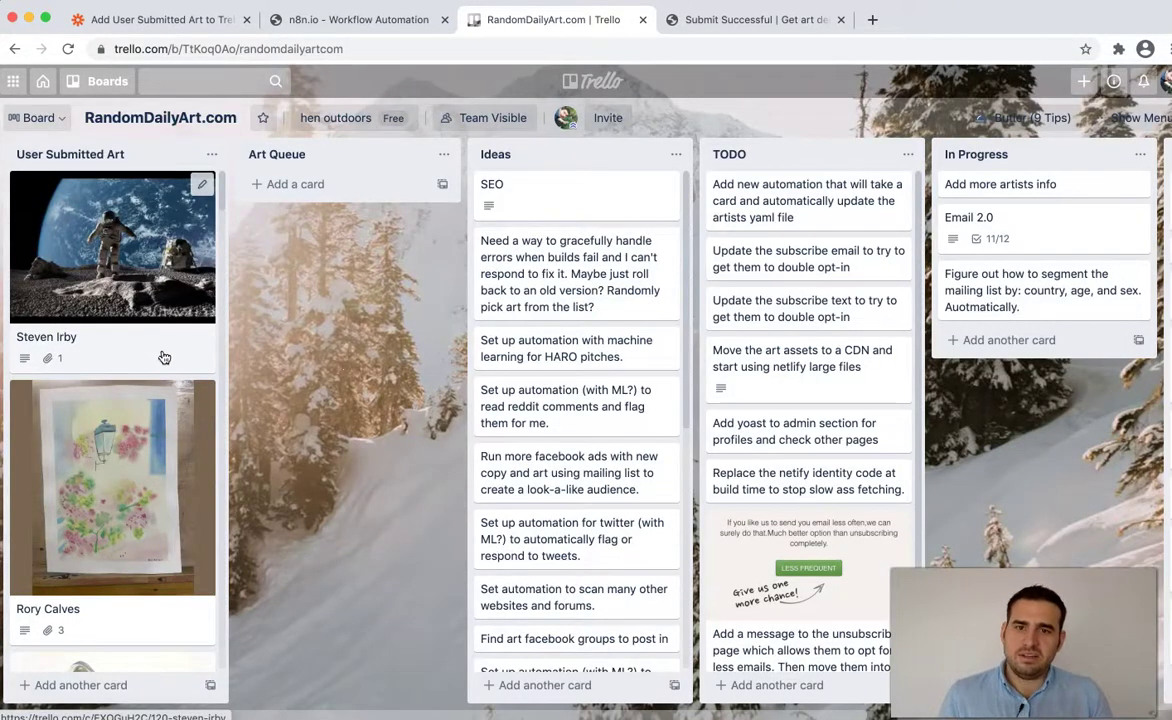
{"action": "left_click", "coordinate": [155, 19]}
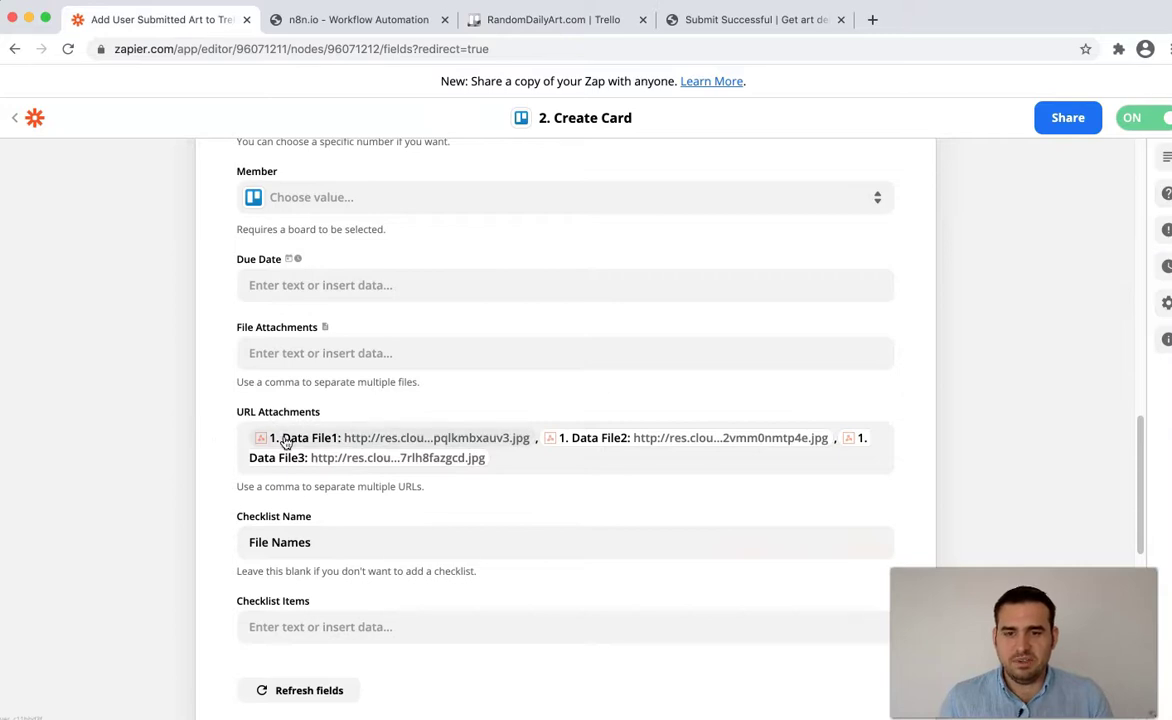
{"action": "left_click", "coordinate": [365, 27]}
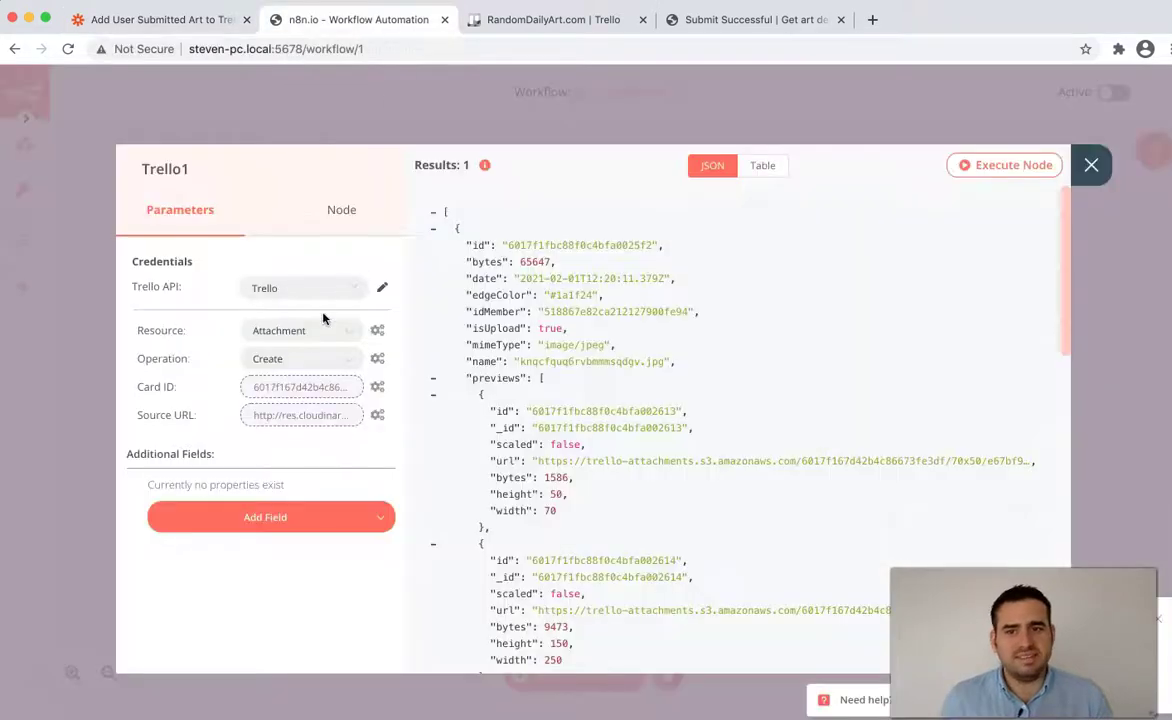
{"action": "left_click", "coordinate": [1091, 162]}
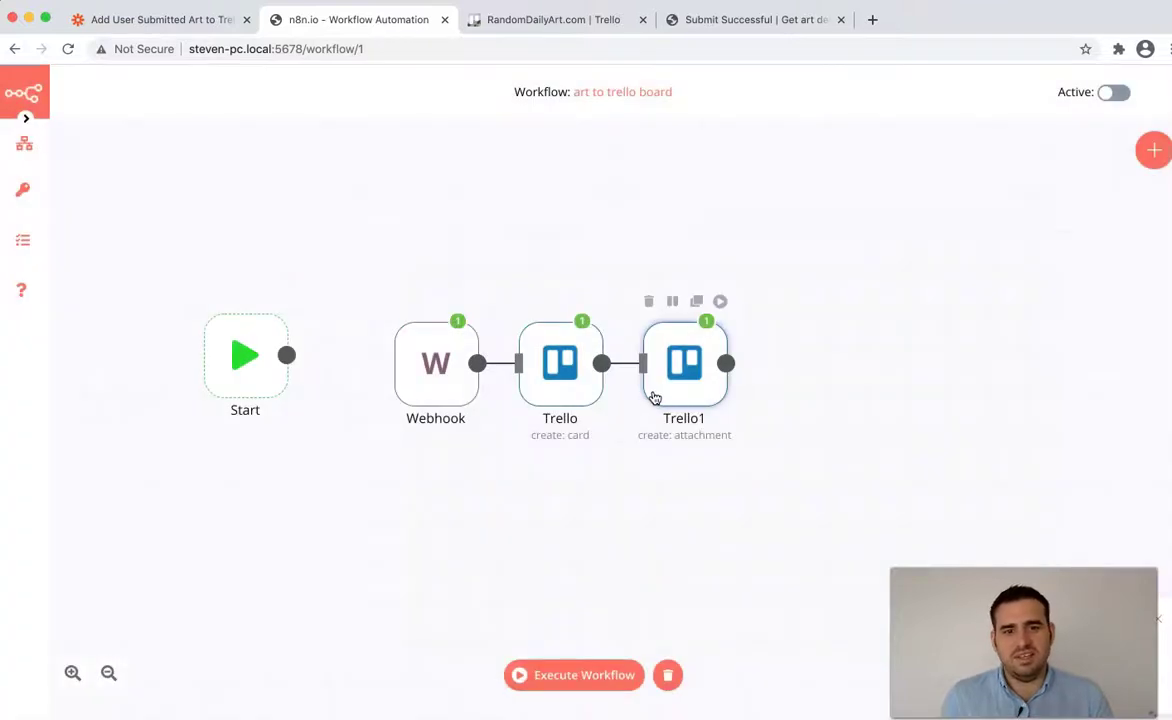
- Add a Trello2 node using the Trello credential, resource Attachment and operation Create
{"action": "left_click_drag", "start_coordinate": [601, 371], "coordinate": [675, 492]}
{"action": "type", "text": "trell"}
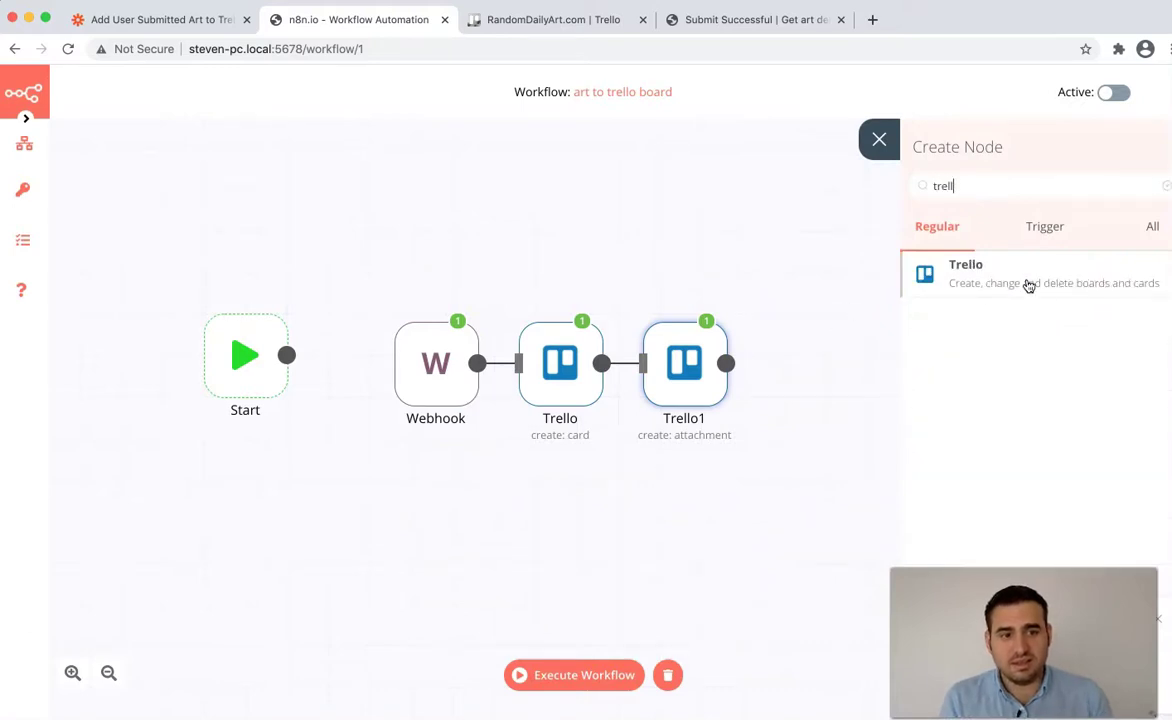
{"action": "left_click", "coordinate": [1028, 283]}
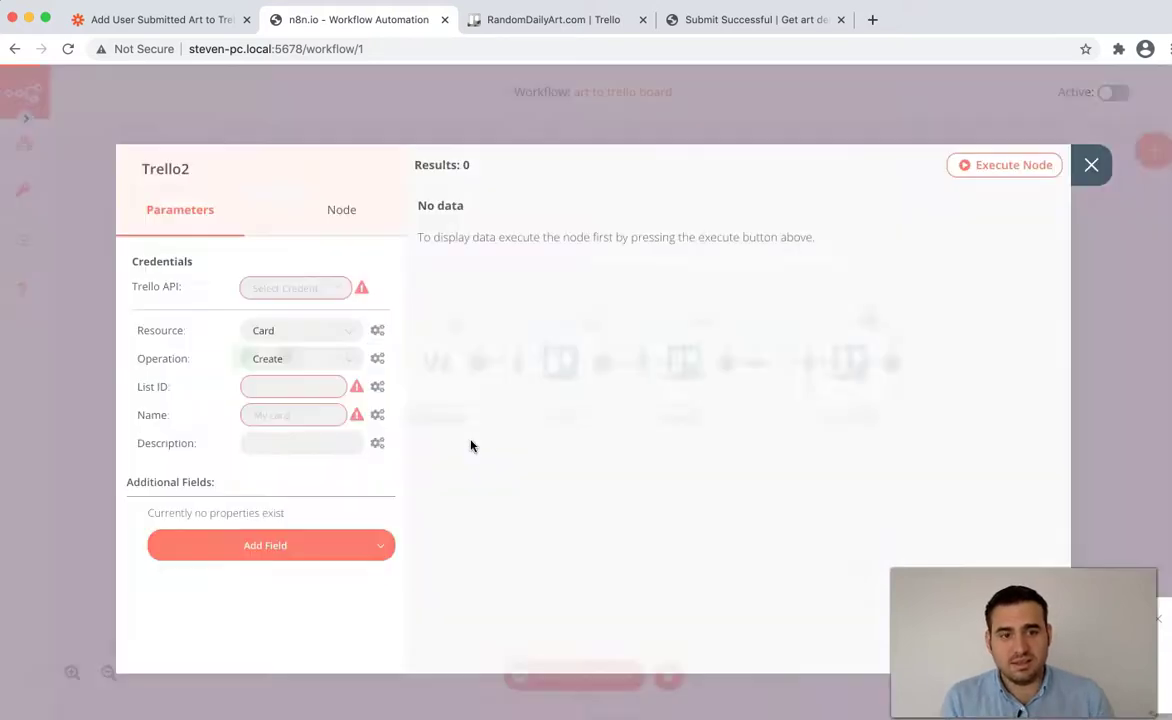
{"action": "left_click", "coordinate": [306, 287]}
{"action": "left_click", "coordinate": [300, 328]}
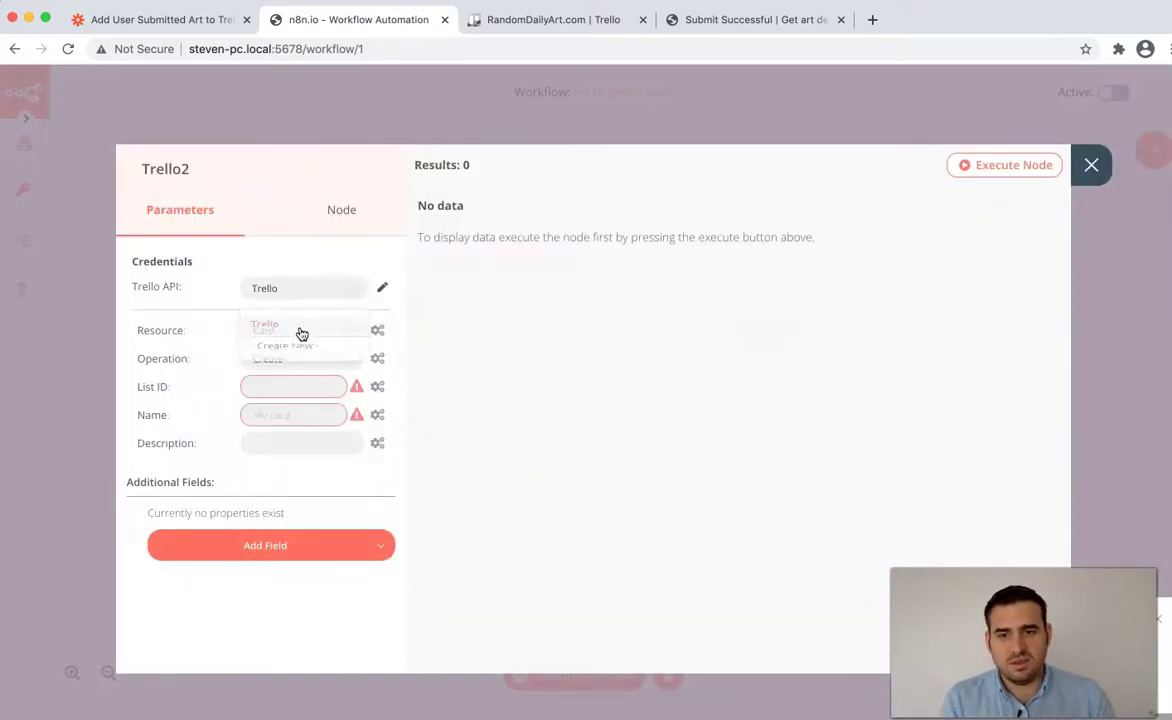
{"action": "left_click", "coordinate": [335, 329]}
{"action": "left_click", "coordinate": [309, 375]}
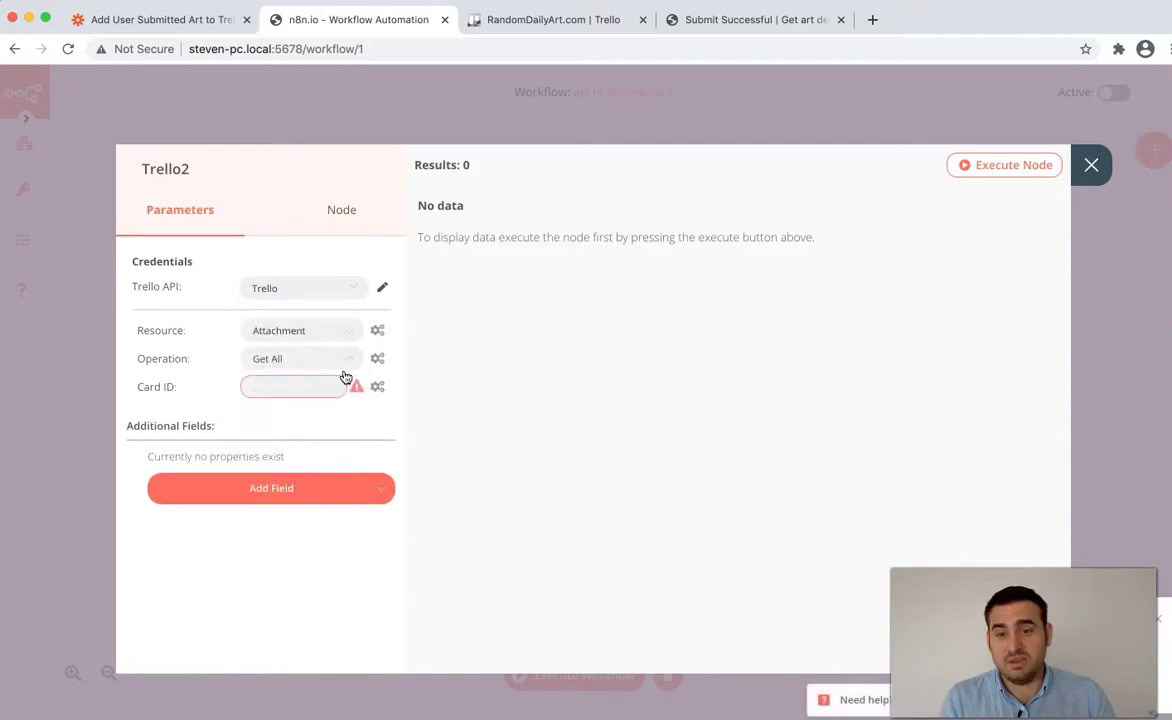
{"action": "left_click", "coordinate": [348, 366]}
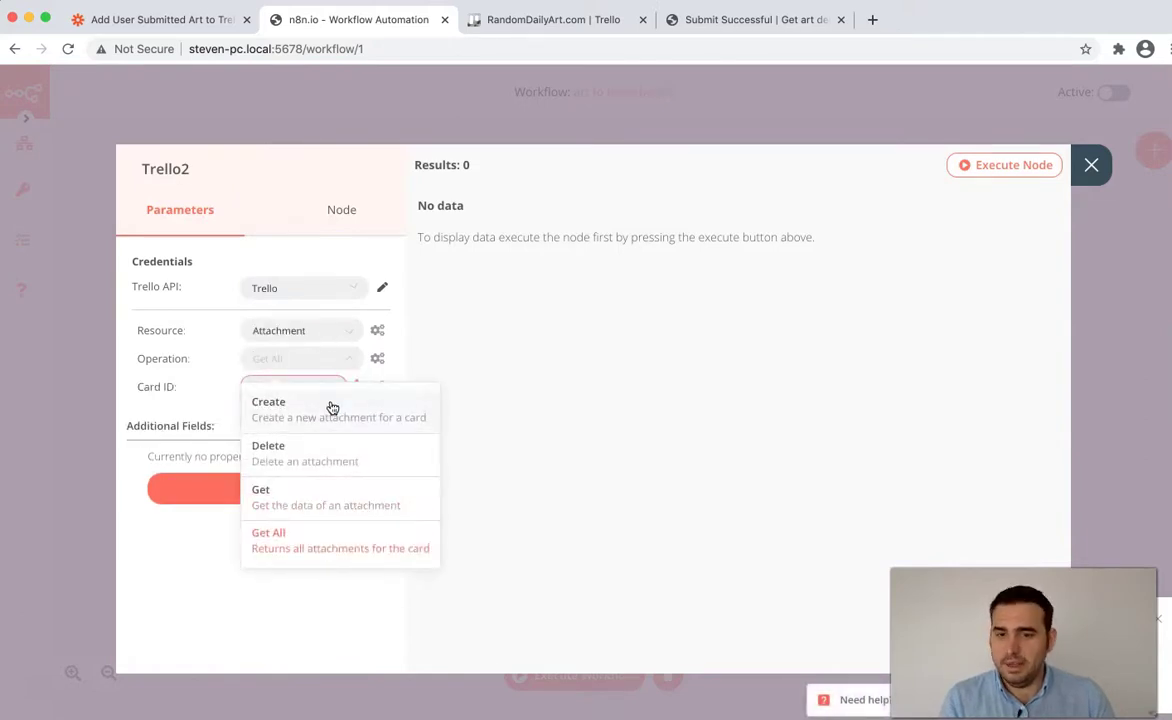
{"action": "left_click", "coordinate": [332, 406]}
- Set Trello2's Card ID to an expression using the Trello node's created card id
{"action": "left_click", "coordinate": [302, 388]}
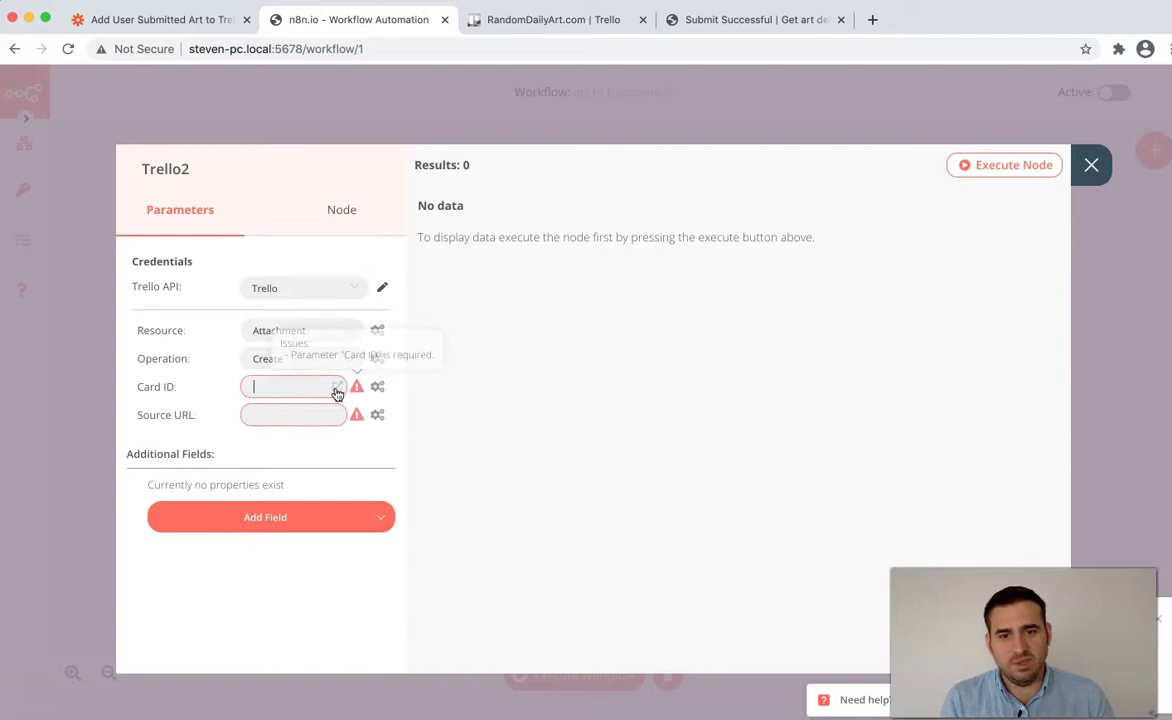
{"action": "left_click", "coordinate": [379, 389]}
{"action": "left_click", "coordinate": [366, 429]}
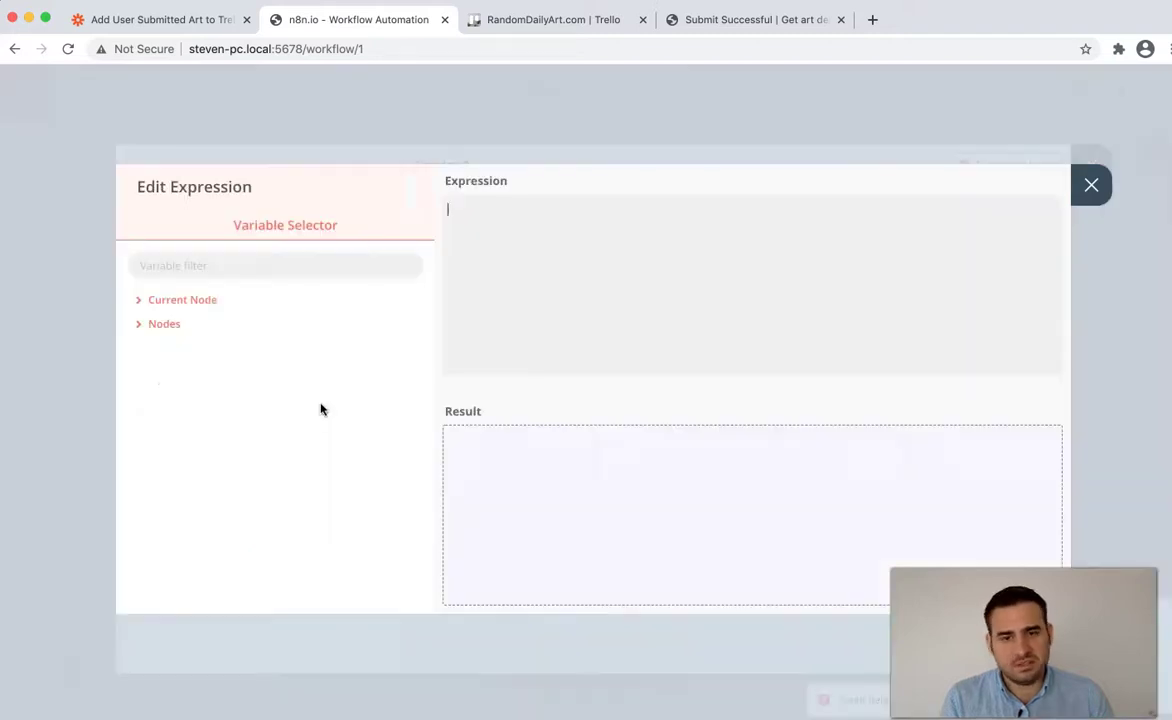
{"action": "left_click", "coordinate": [168, 325]}
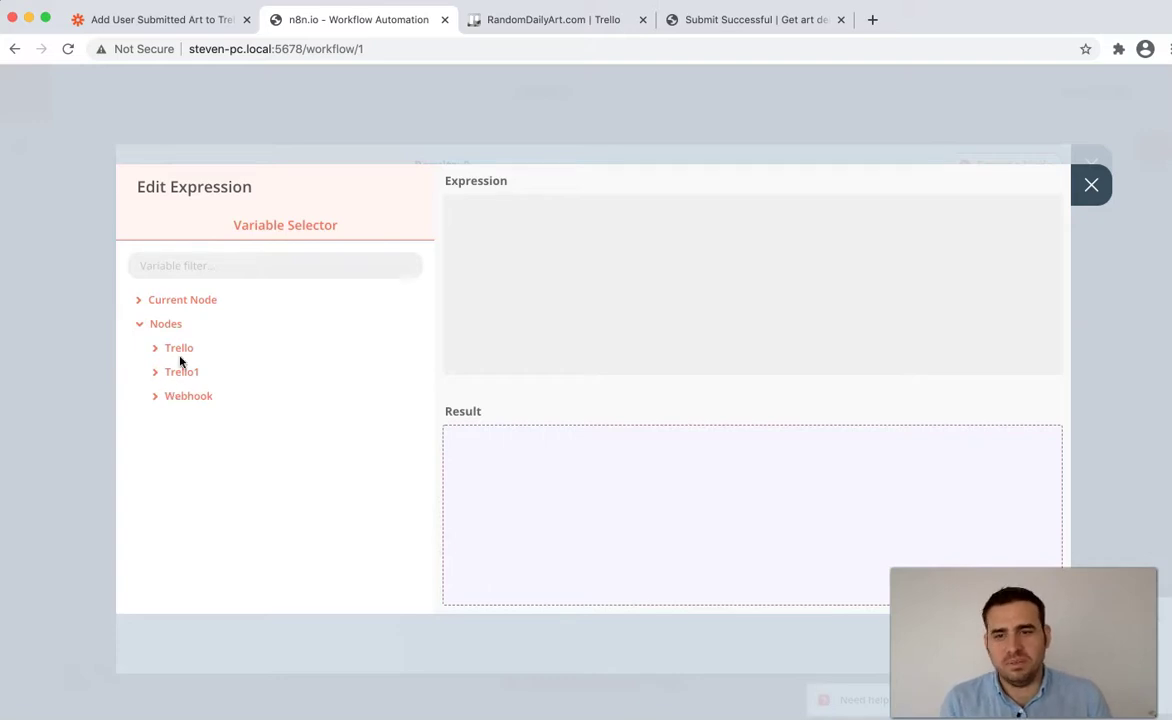
{"action": "left_click", "coordinate": [176, 348]}
{"action": "left_click", "coordinate": [212, 373]}
{"action": "left_click", "coordinate": [212, 398]}
{"action": "scroll", "coordinate": [235, 500], "scroll_direction": "down", "scroll_amount": 5}
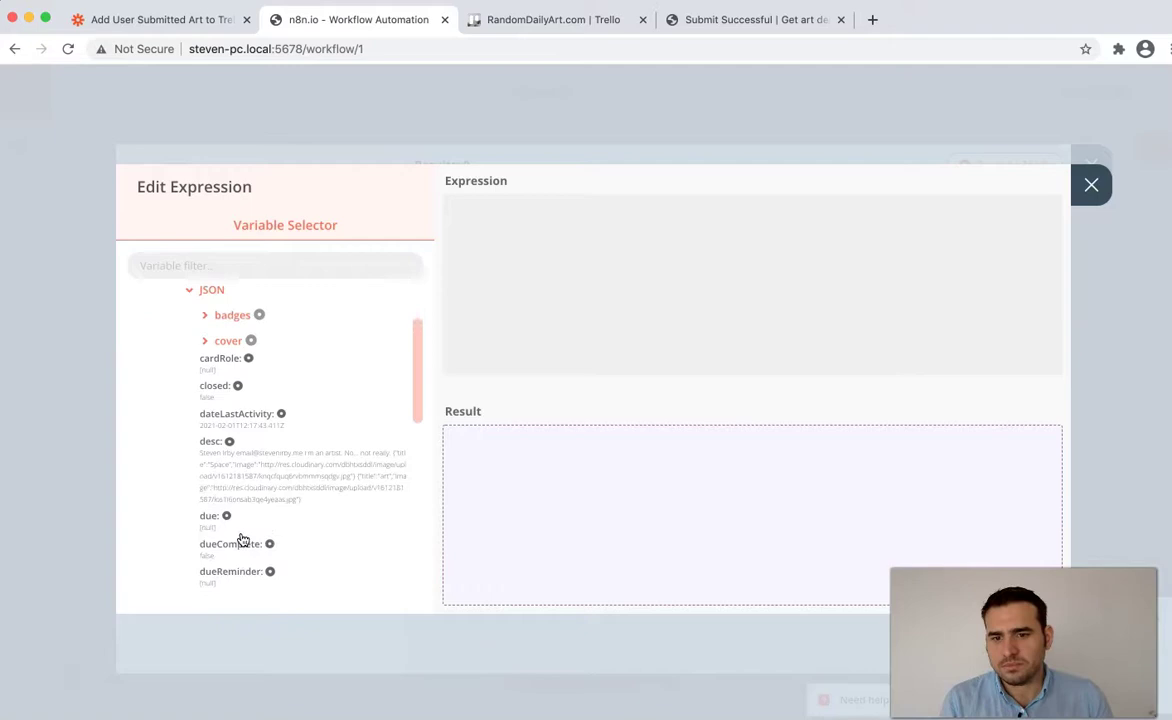
{"action": "left_click", "coordinate": [218, 530]}
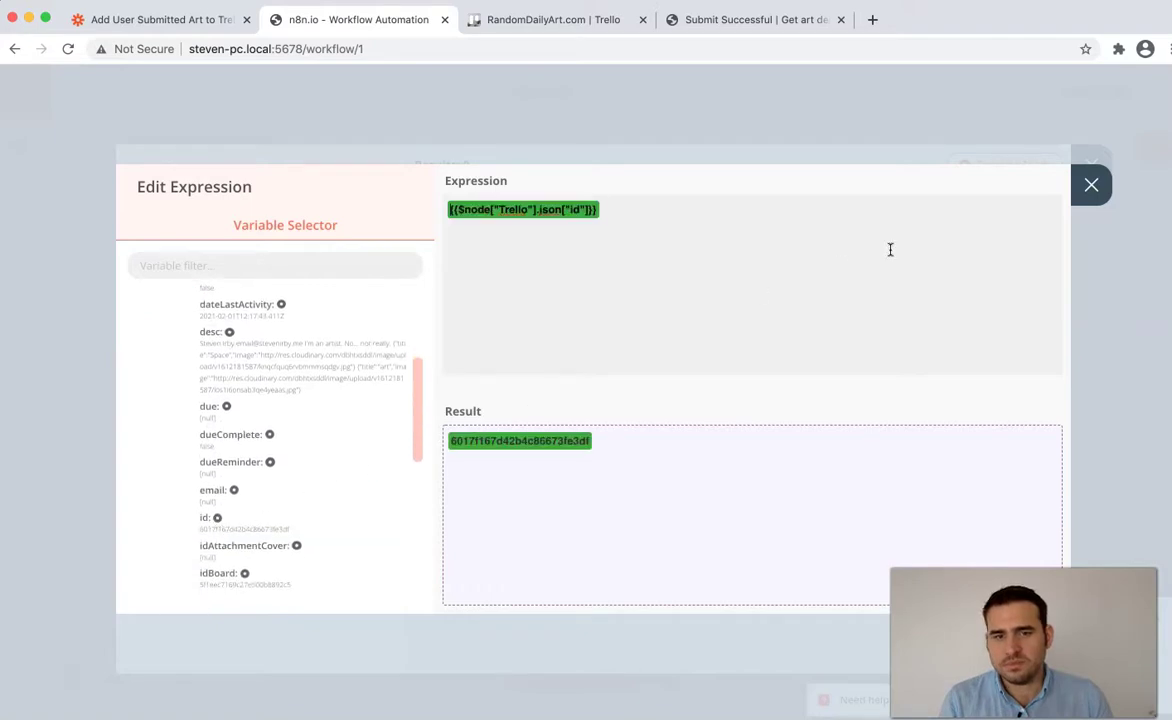
{"action": "left_click", "coordinate": [1091, 184]}
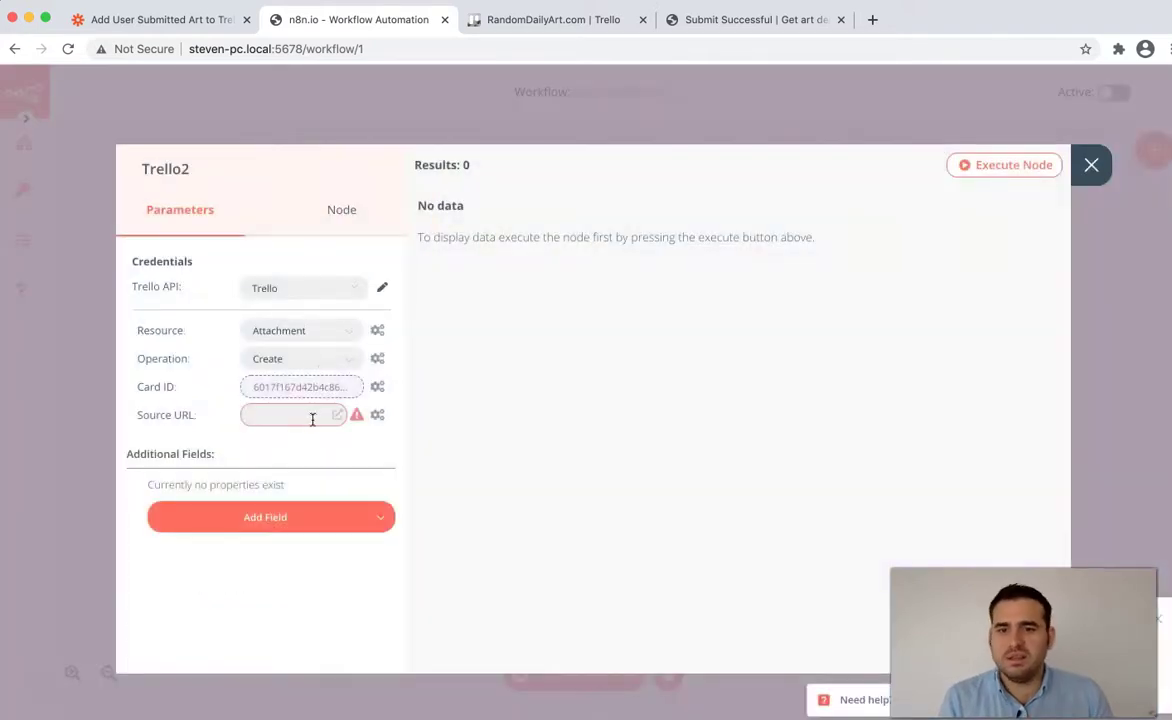
- Set Trello2's Source URL to the Webhook submission's file2 link and run the node
{"action": "left_click", "coordinate": [377, 414]}
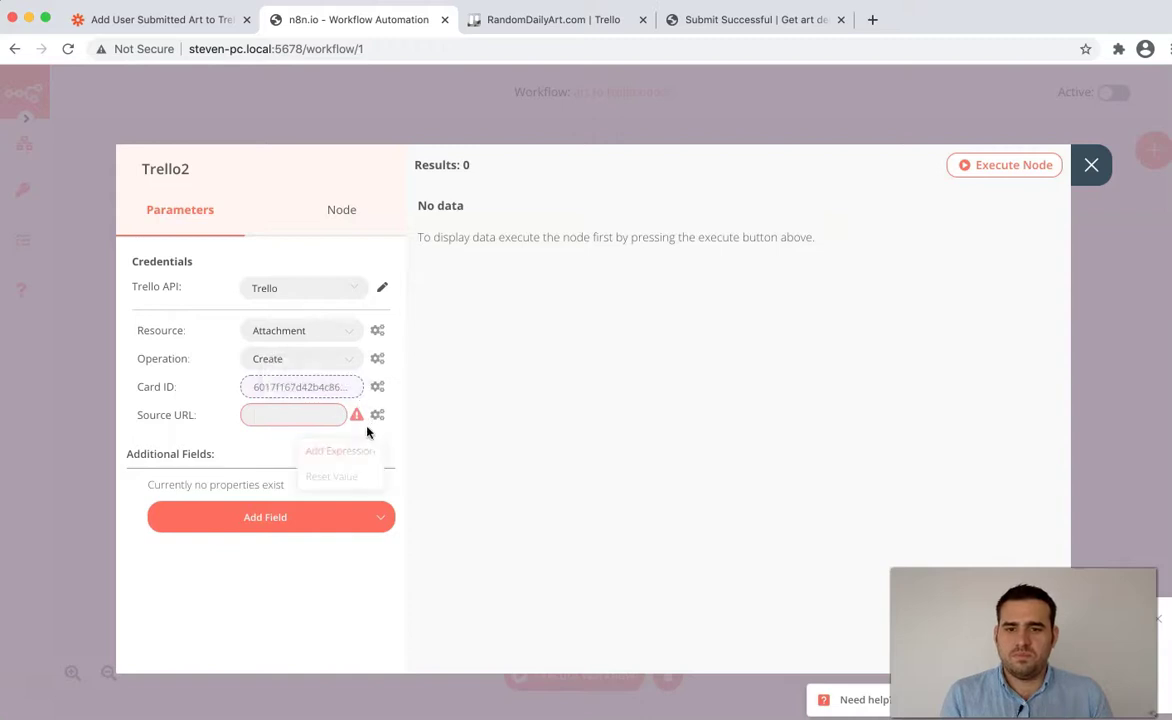
{"action": "left_click", "coordinate": [333, 450]}
{"action": "left_click", "coordinate": [156, 324]}
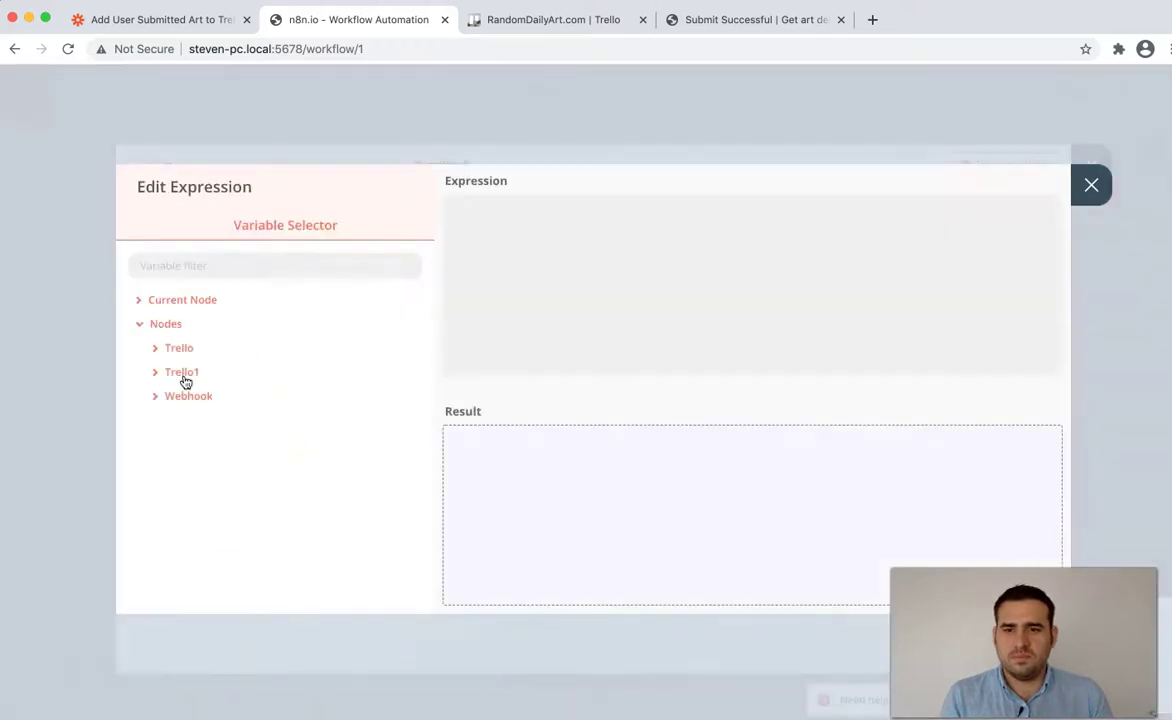
{"action": "left_click", "coordinate": [188, 396]}
{"action": "left_click", "coordinate": [204, 420]}
{"action": "left_click", "coordinate": [204, 446]}
{"action": "left_click", "coordinate": [211, 470]}
{"action": "scroll", "coordinate": [222, 466], "scroll_direction": "down", "scroll_amount": 8}
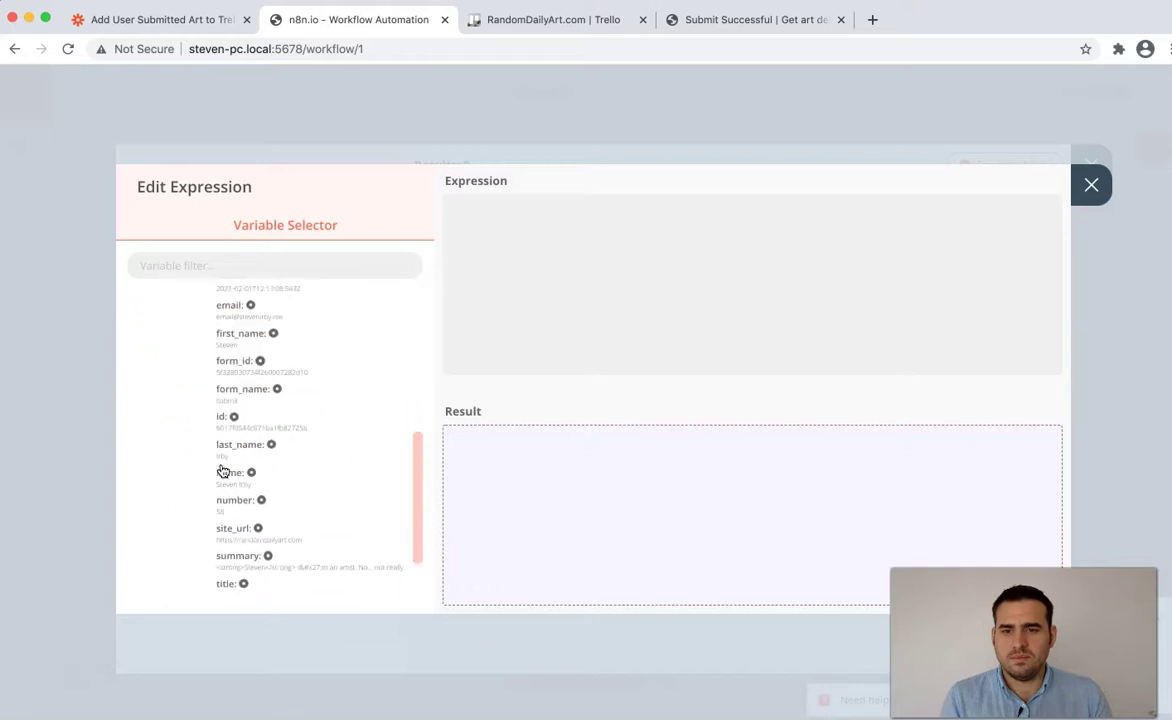
{"action": "scroll", "coordinate": [247, 438], "scroll_direction": "up", "scroll_amount": 8}
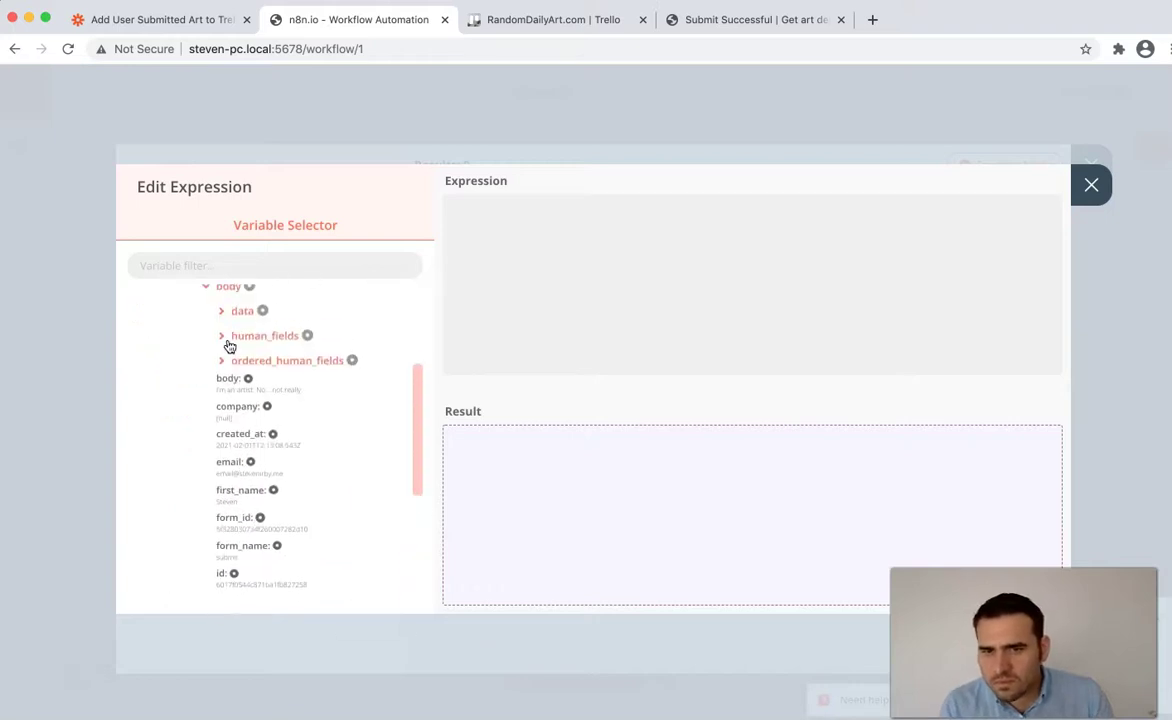
{"action": "left_click", "coordinate": [228, 309]}
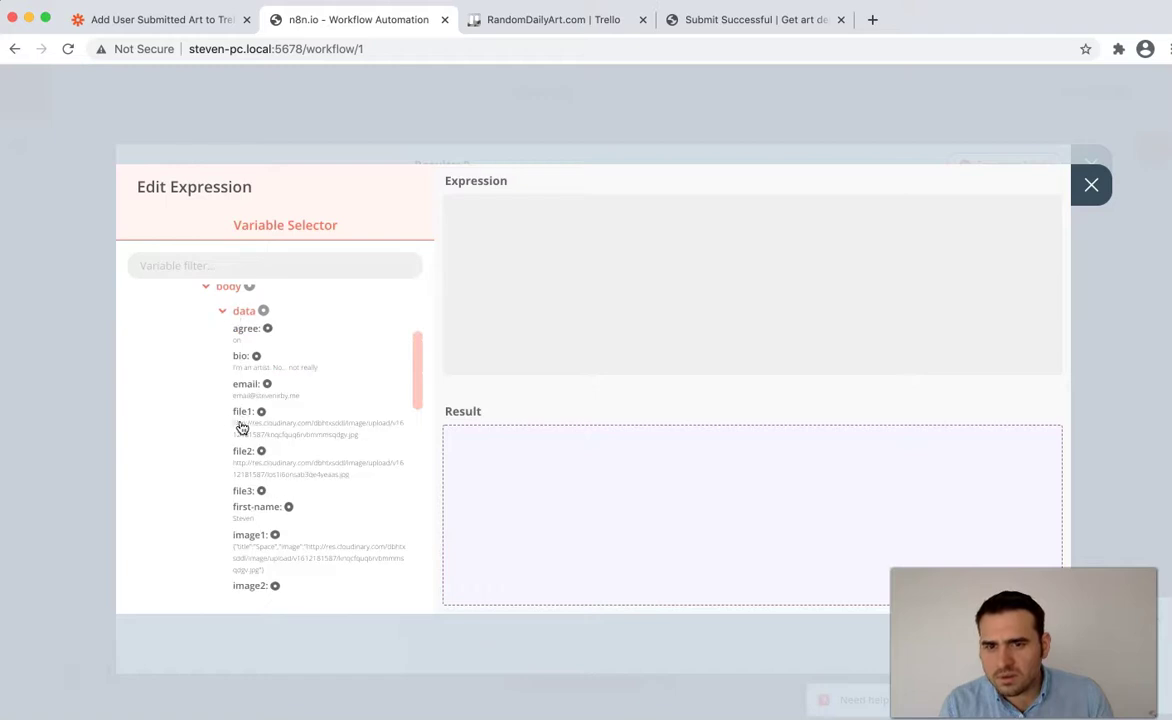
{"action": "left_click", "coordinate": [245, 451]}
{"action": "left_click", "coordinate": [1091, 184]}
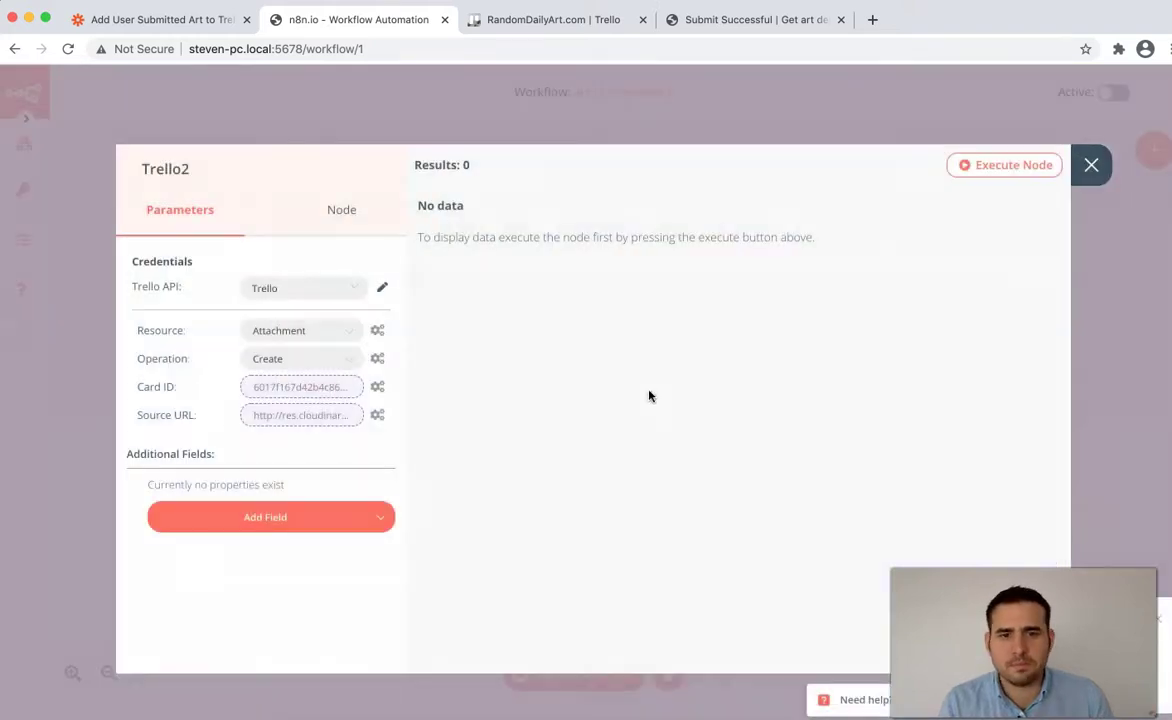
{"action": "left_click", "coordinate": [1035, 170]}
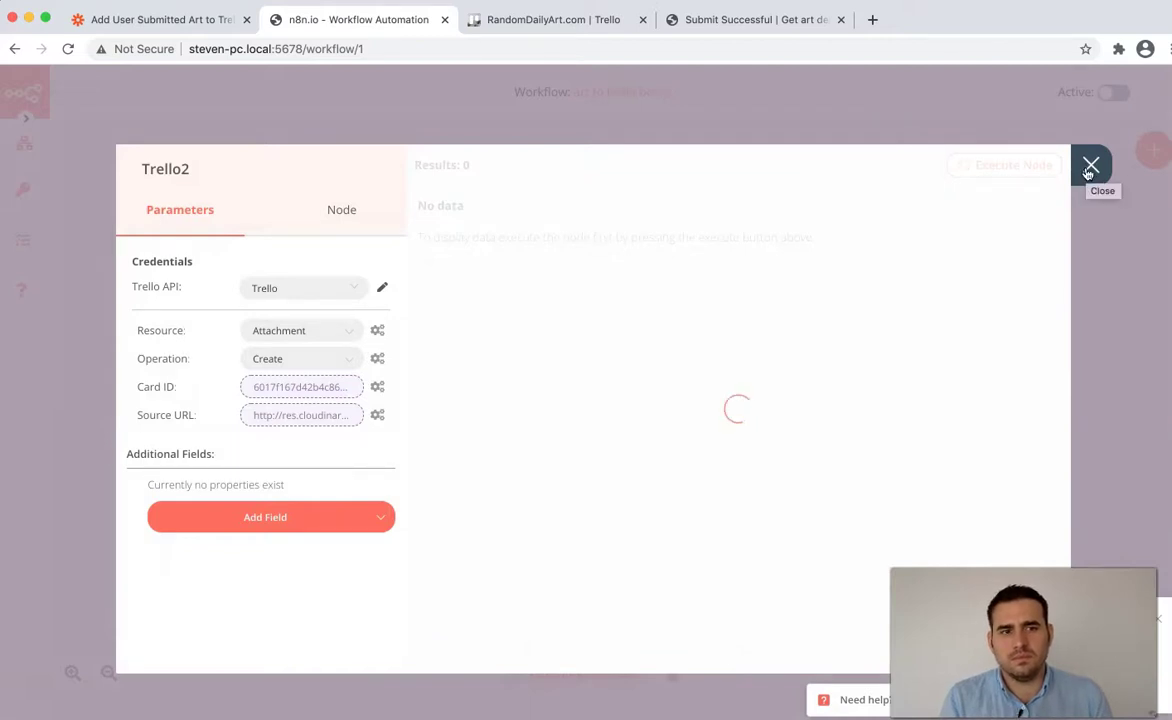
- Open the newest art card on the RandomDailyArt board and view its factory painting and astronaut image attachments
{"action": "left_click", "coordinate": [553, 19]}
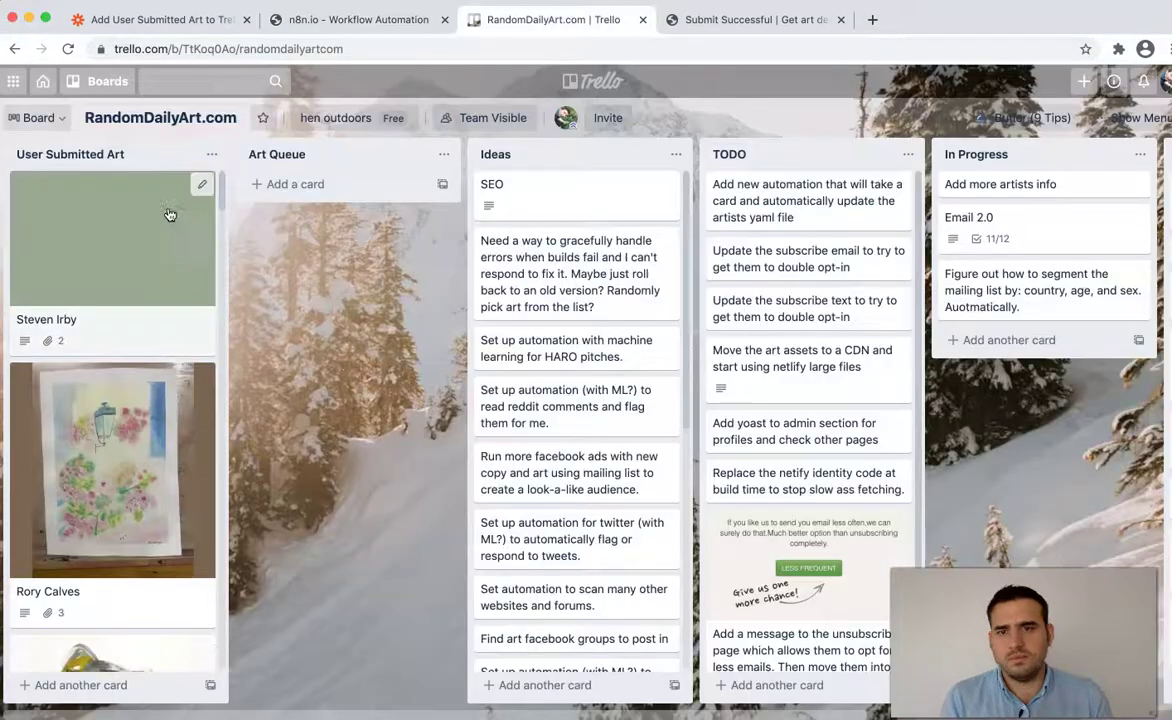
{"action": "left_click", "coordinate": [163, 342]}
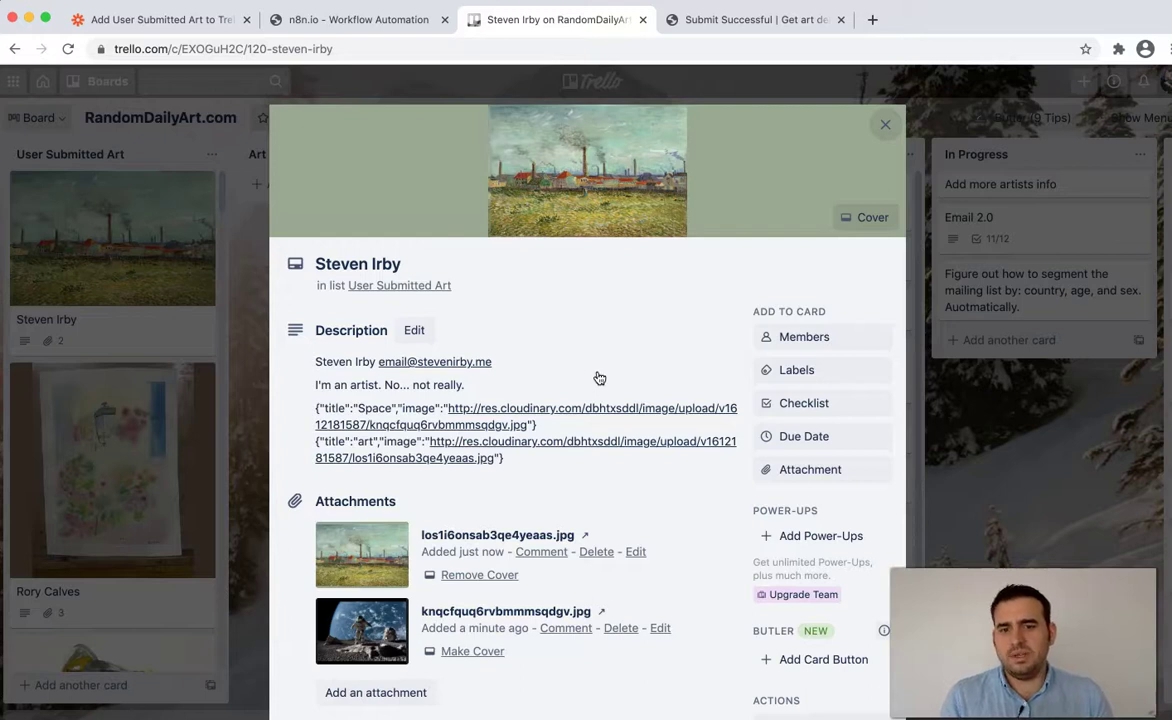
{"action": "left_click", "coordinate": [566, 194]}
{"action": "key", "text": "Right"}
{"action": "key", "text": "Left"}
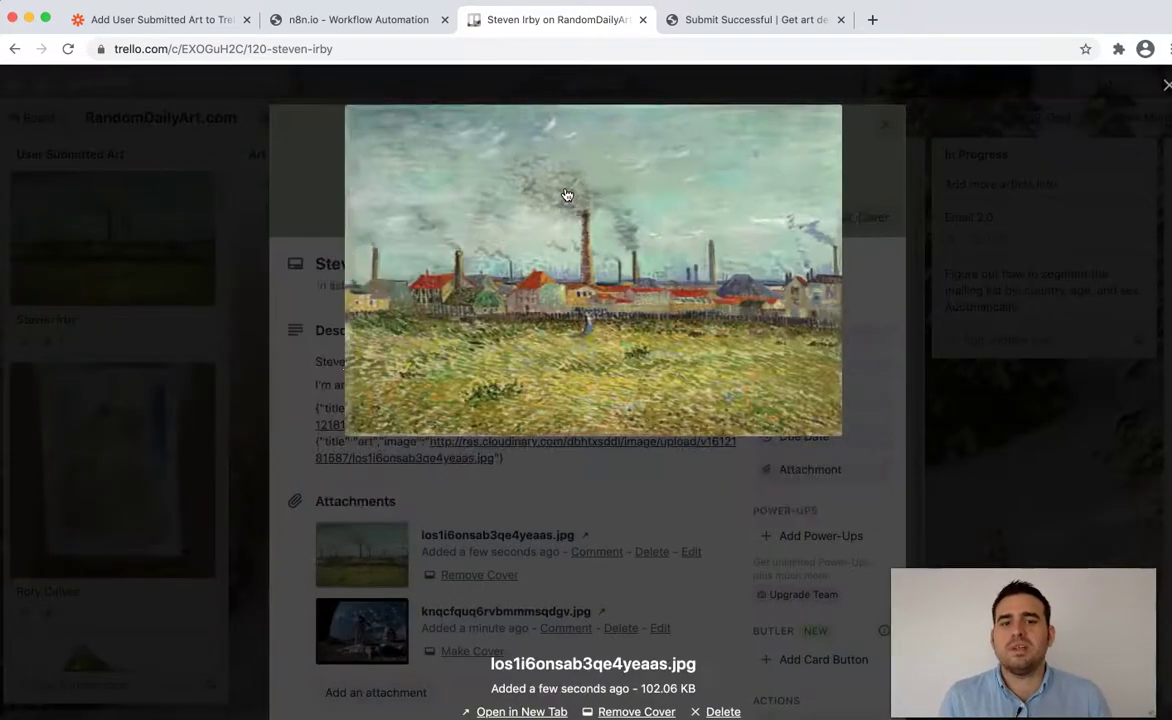
{"action": "key", "text": "Right"}
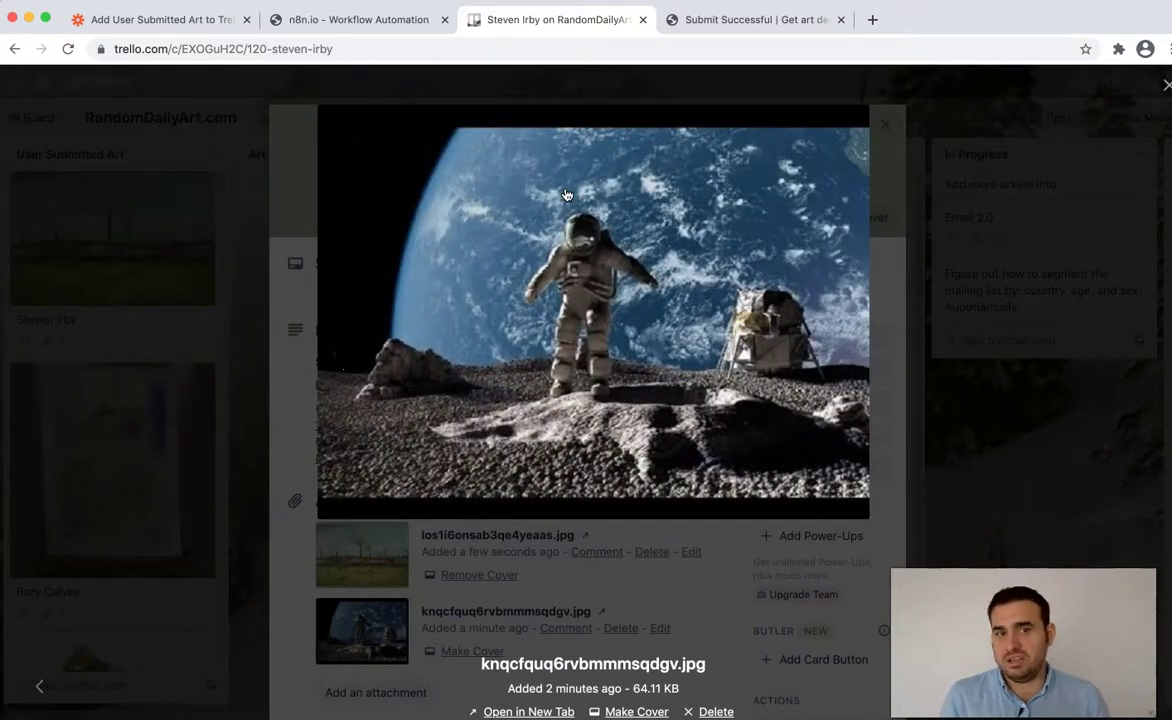
{"action": "key", "text": "Escape"}
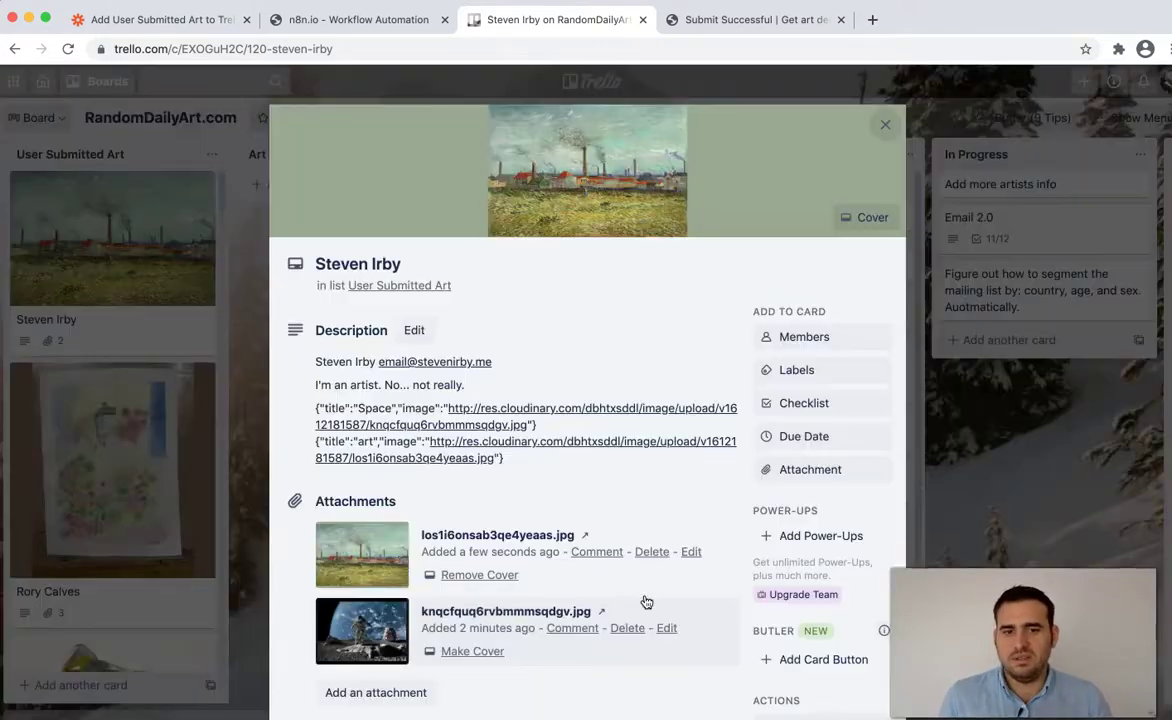
- Back in n8n, close the Trello2 panel and move Trello2 below the Trello and Trello1 nodes
{"action": "left_click", "coordinate": [387, 19]}
{"action": "left_click", "coordinate": [1085, 163]}
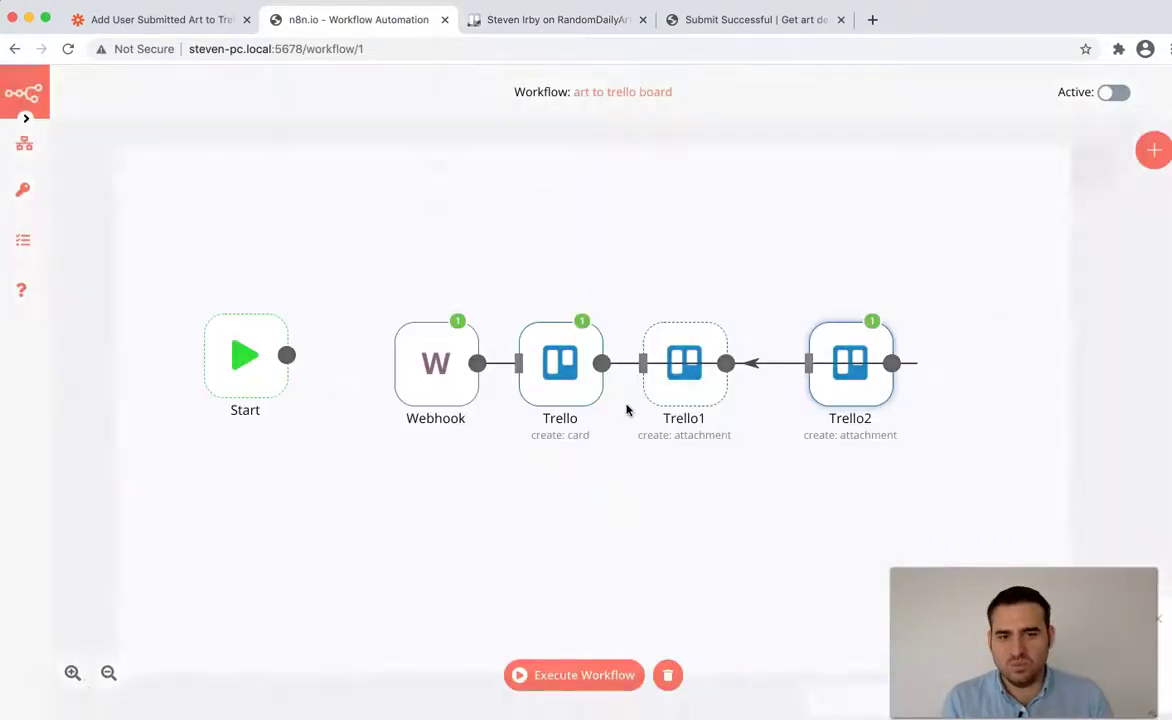
{"action": "left_click_drag", "start_coordinate": [870, 395], "coordinate": [640, 579]}
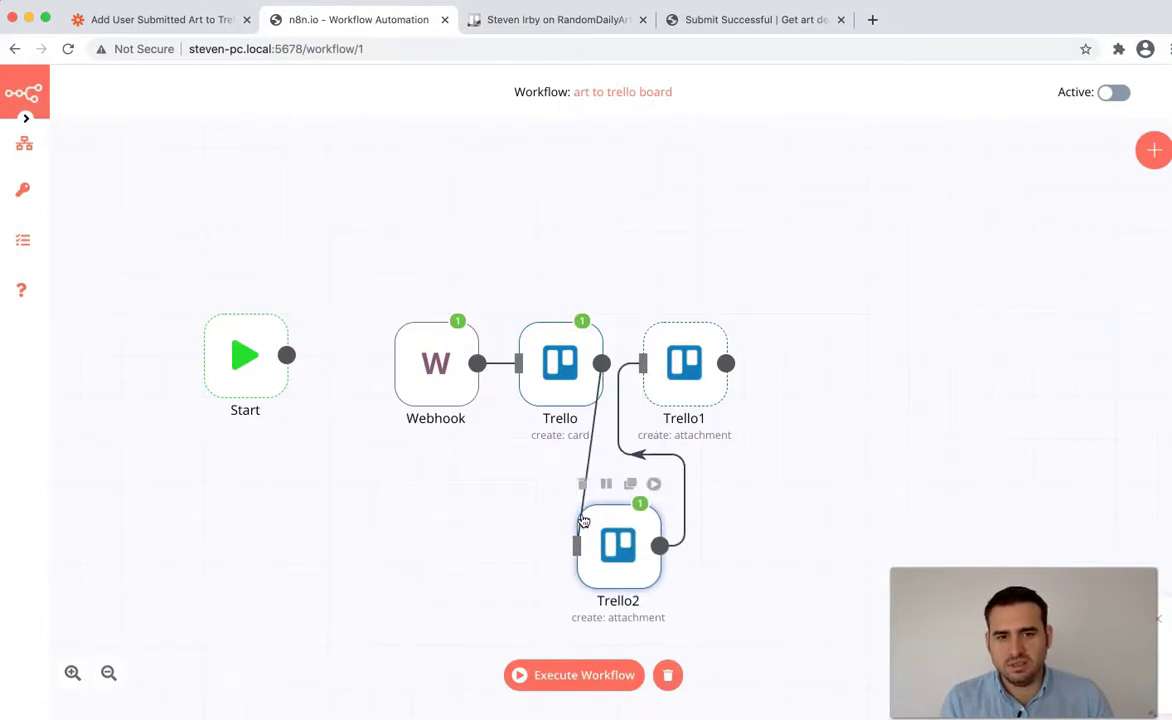
- Replace the Trello2→Trello1 link with Trello→Trello1 and duplicate Trello2 as a new node
{"action": "left_click", "coordinate": [651, 461]}
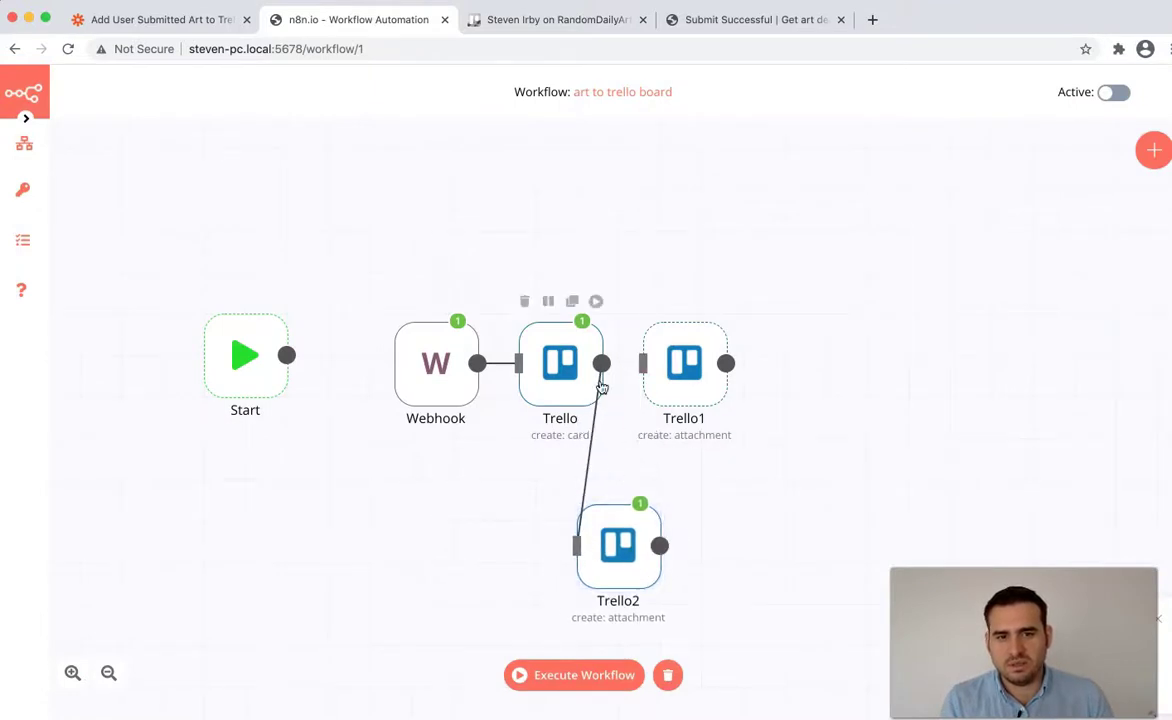
{"action": "left_click_drag", "start_coordinate": [601, 363], "coordinate": [642, 363]}
{"action": "mouse_move", "coordinate": [640, 500]}
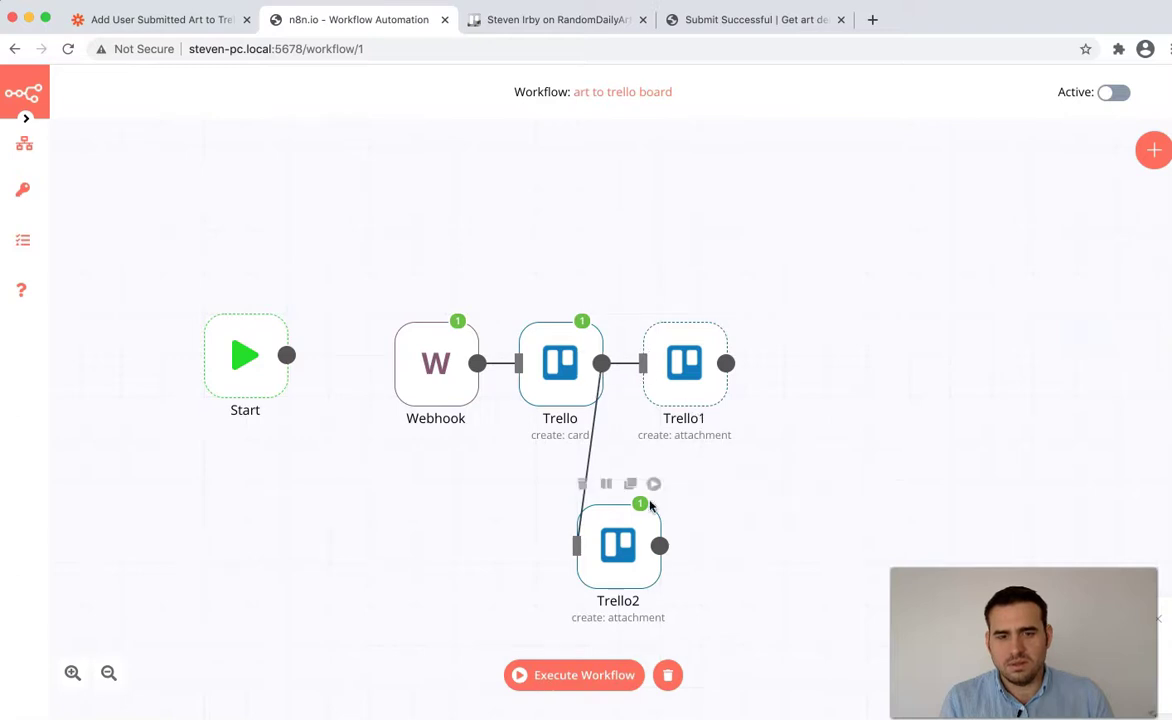
{"action": "left_click", "coordinate": [631, 485]}
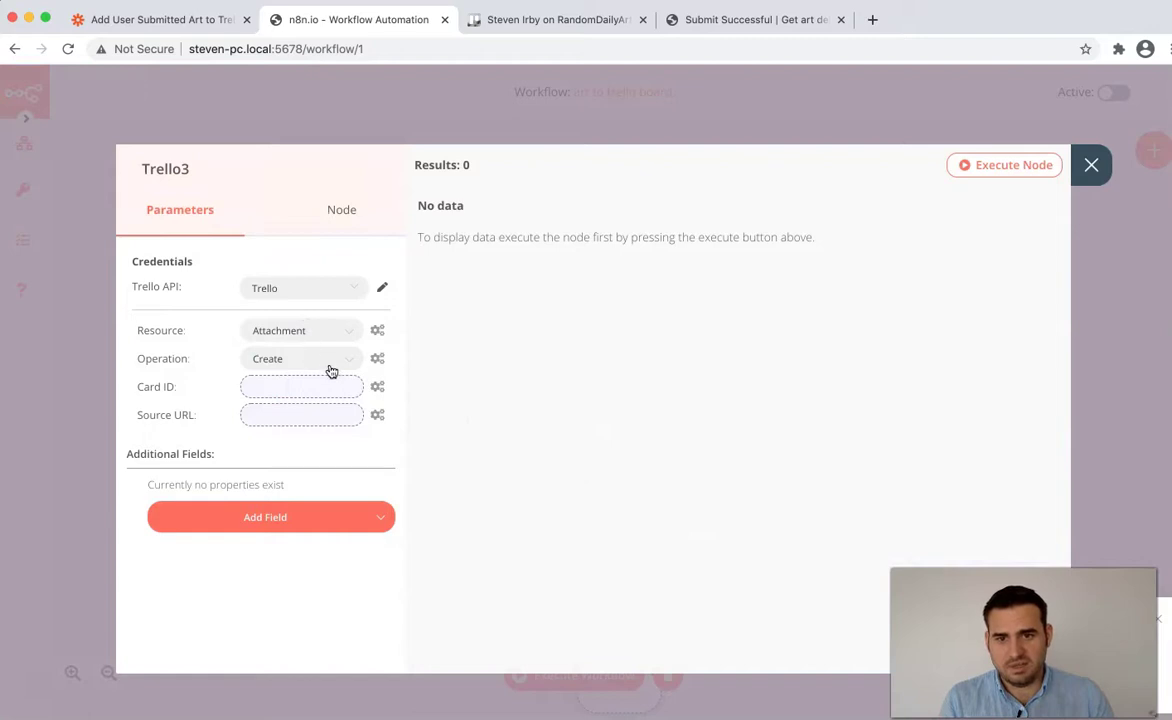
- Keep Trello3 on Create, with its Card ID and source URL expressions pointing to file3
{"action": "left_click", "coordinate": [332, 362]}
{"action": "left_click", "coordinate": [337, 409]}
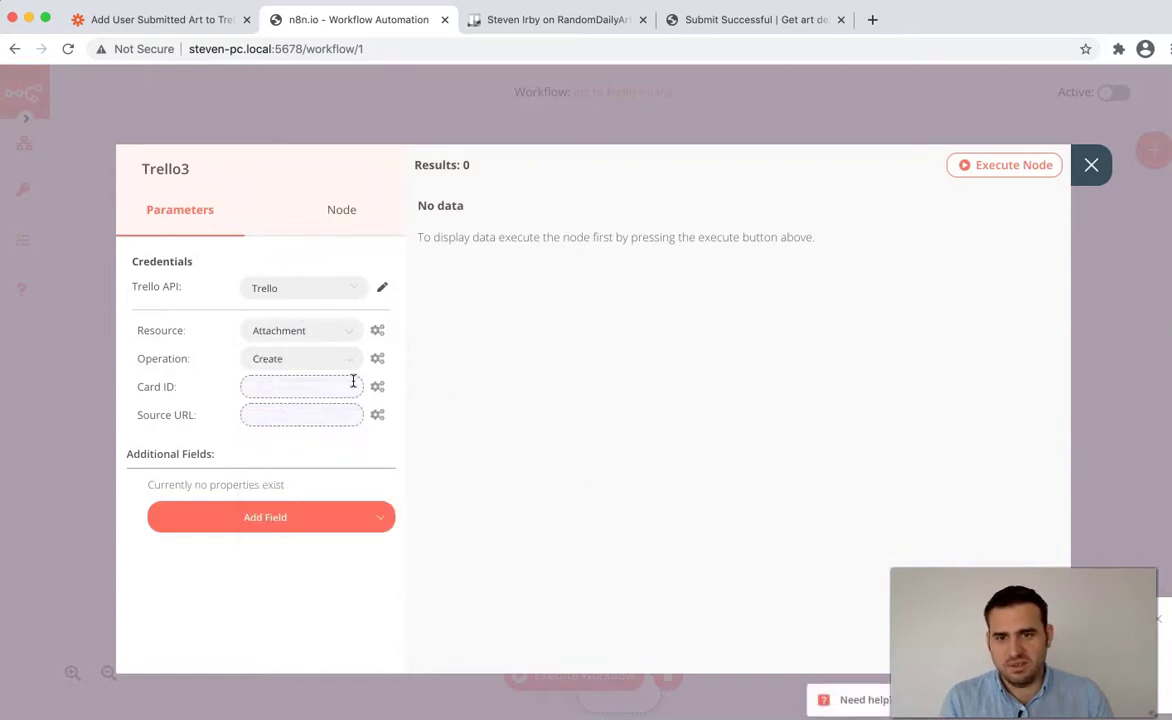
{"action": "left_click", "coordinate": [377, 387]}
{"action": "left_click", "coordinate": [330, 421]}
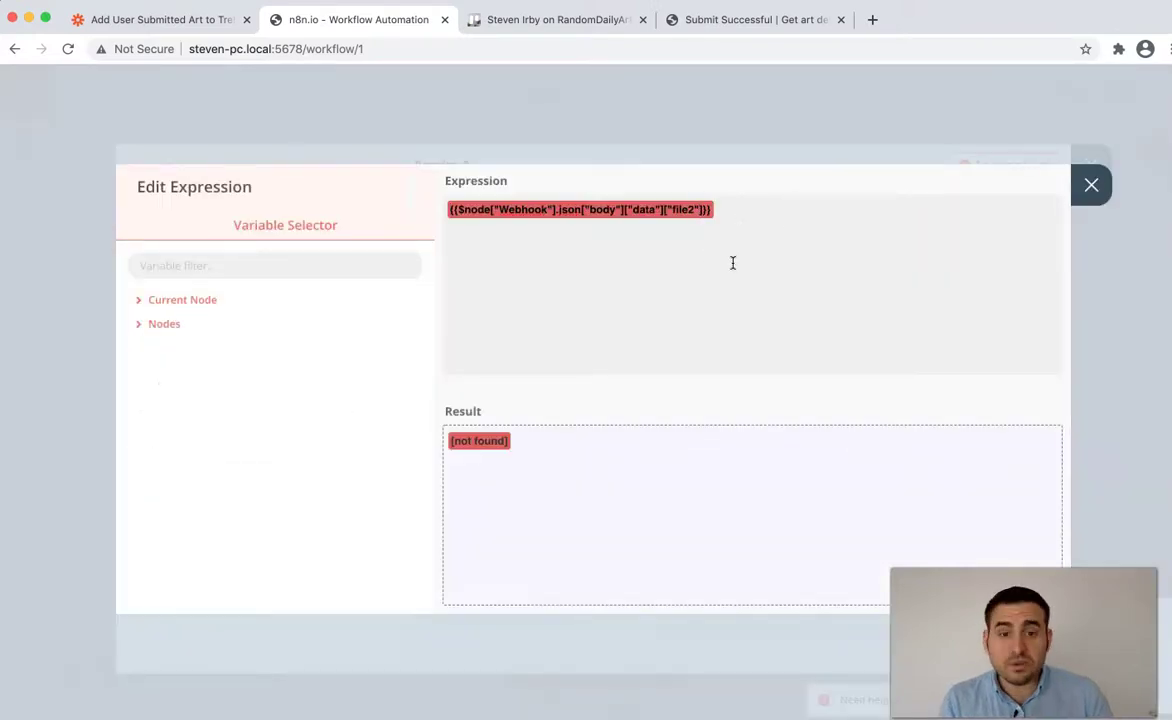
{"action": "left_click", "coordinate": [1088, 186]}
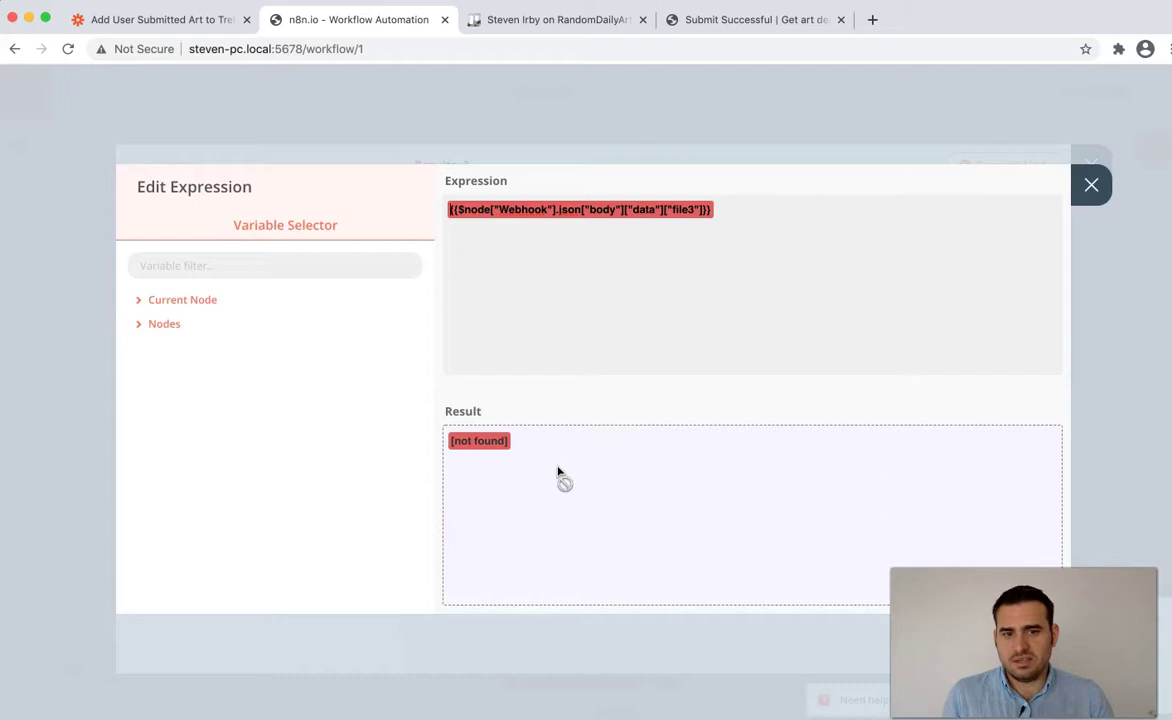
{"action": "left_click", "coordinate": [1091, 190]}
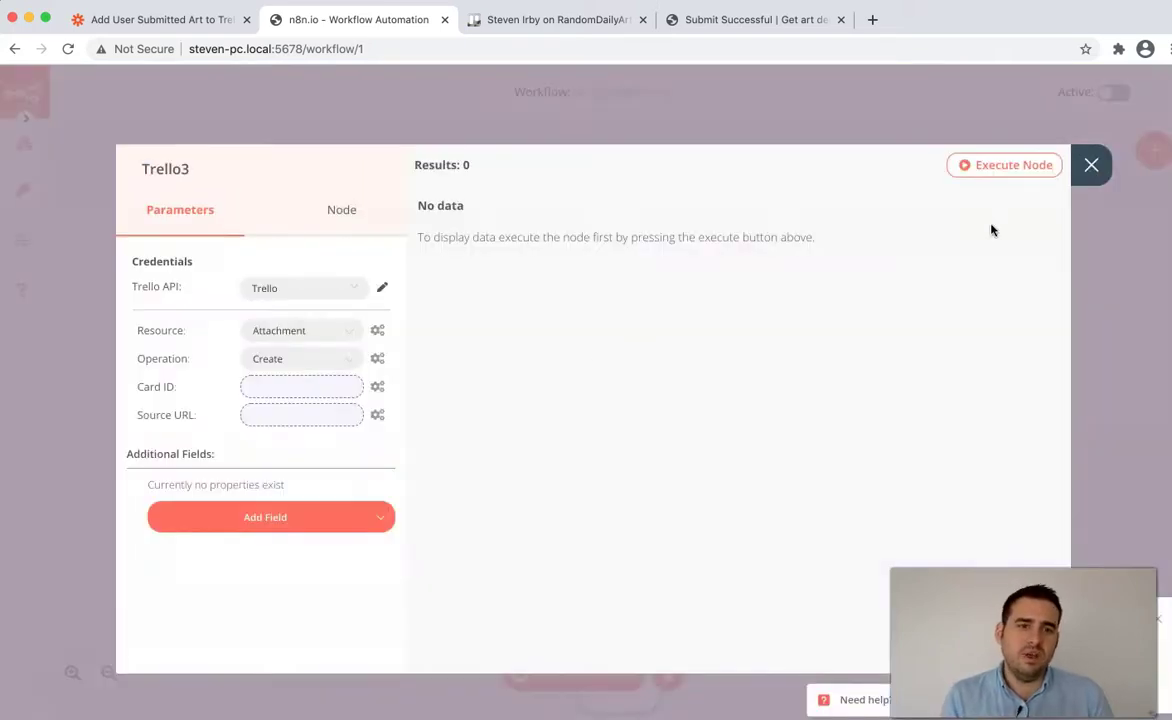
{"action": "left_click", "coordinate": [1092, 167]}
- Connect Trello's output to Trello3 and arrange Trello2 and Trello3 next to Trello1
{"action": "scroll", "coordinate": [700, 430], "scroll_direction": "down", "scroll_amount": 2}
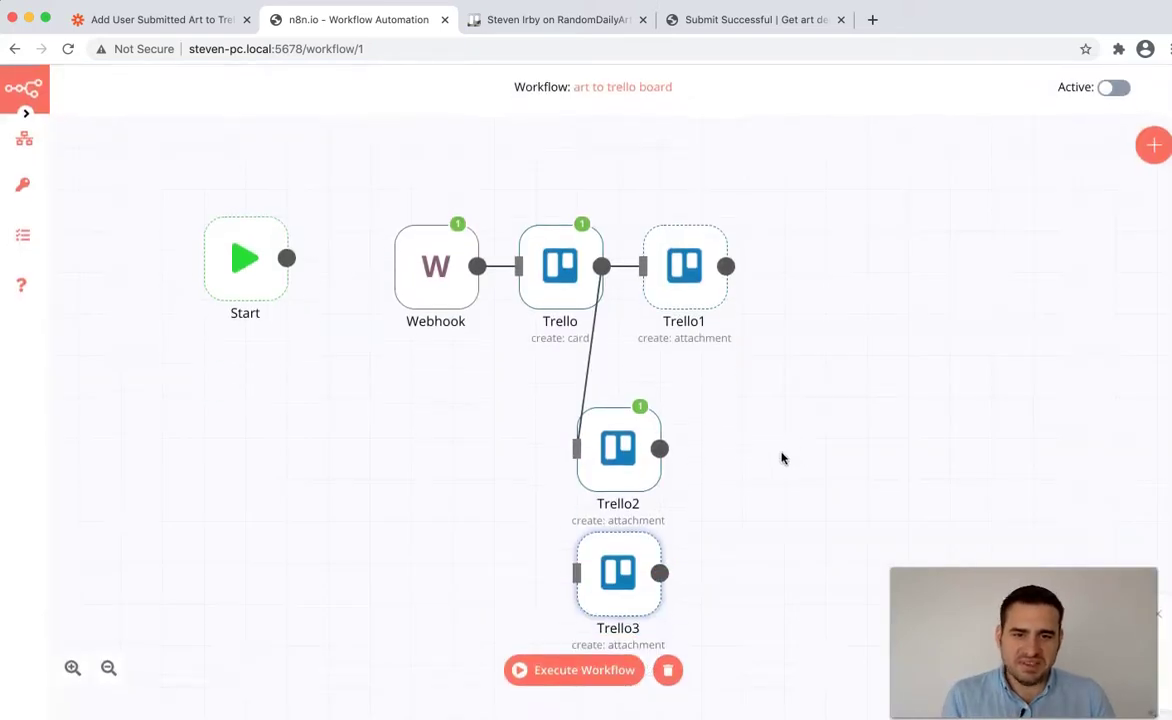
{"action": "left_click_drag", "start_coordinate": [618, 570], "coordinate": [802, 146]}
{"action": "left_click_drag", "start_coordinate": [603, 270], "coordinate": [788, 160]}
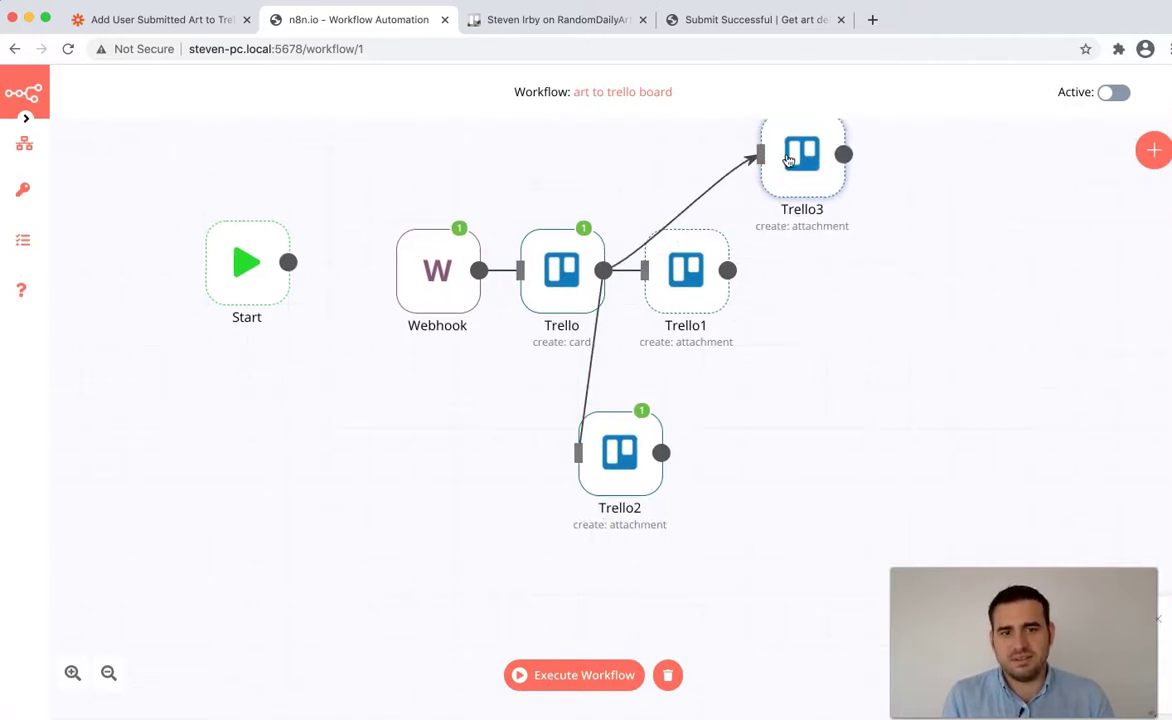
{"action": "left_click_drag", "start_coordinate": [585, 440], "coordinate": [660, 415]}
{"action": "left_click_drag", "start_coordinate": [789, 180], "coordinate": [676, 189]}
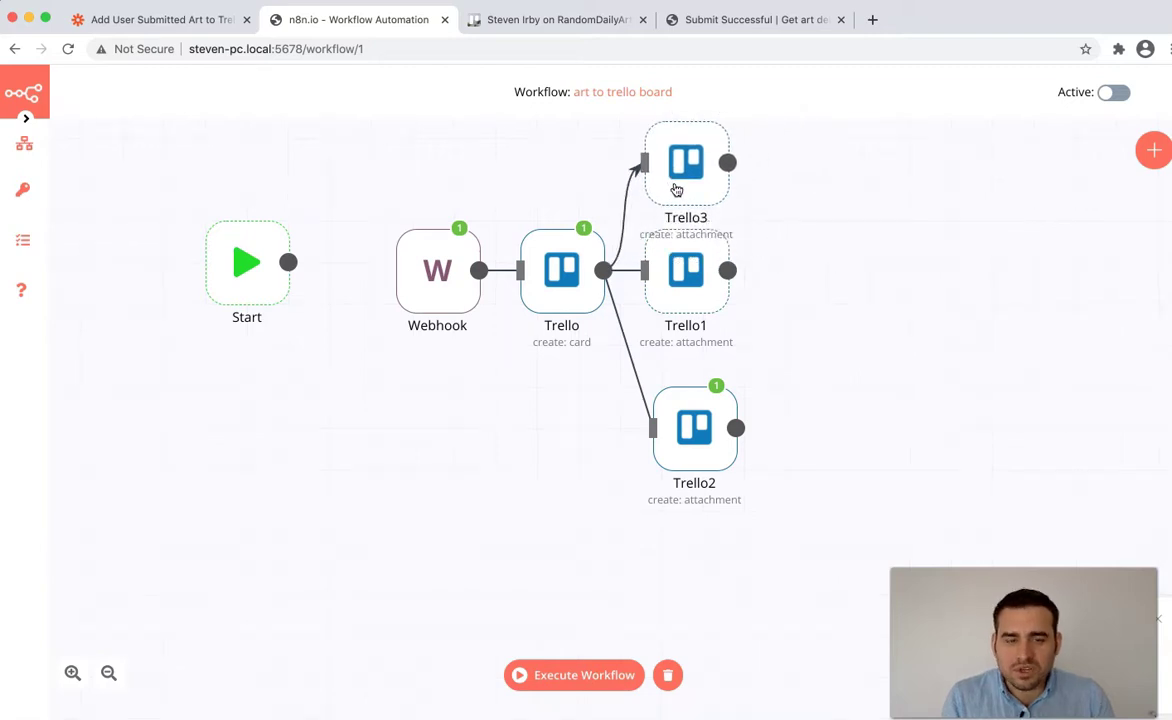
{"action": "scroll", "coordinate": [900, 330], "scroll_direction": "up", "scroll_amount": 3}
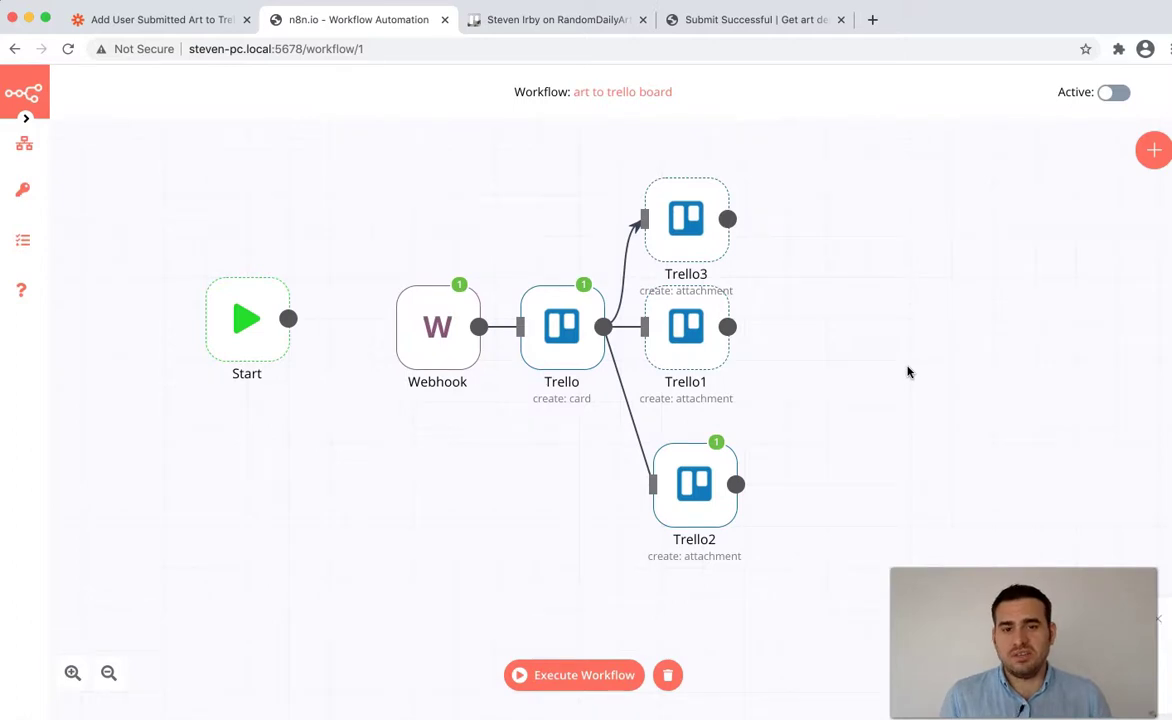
- Execute the workflow from the Trello node, review Trello2's results, then go to the Trello card page
{"action": "mouse_move", "coordinate": [680, 330]}
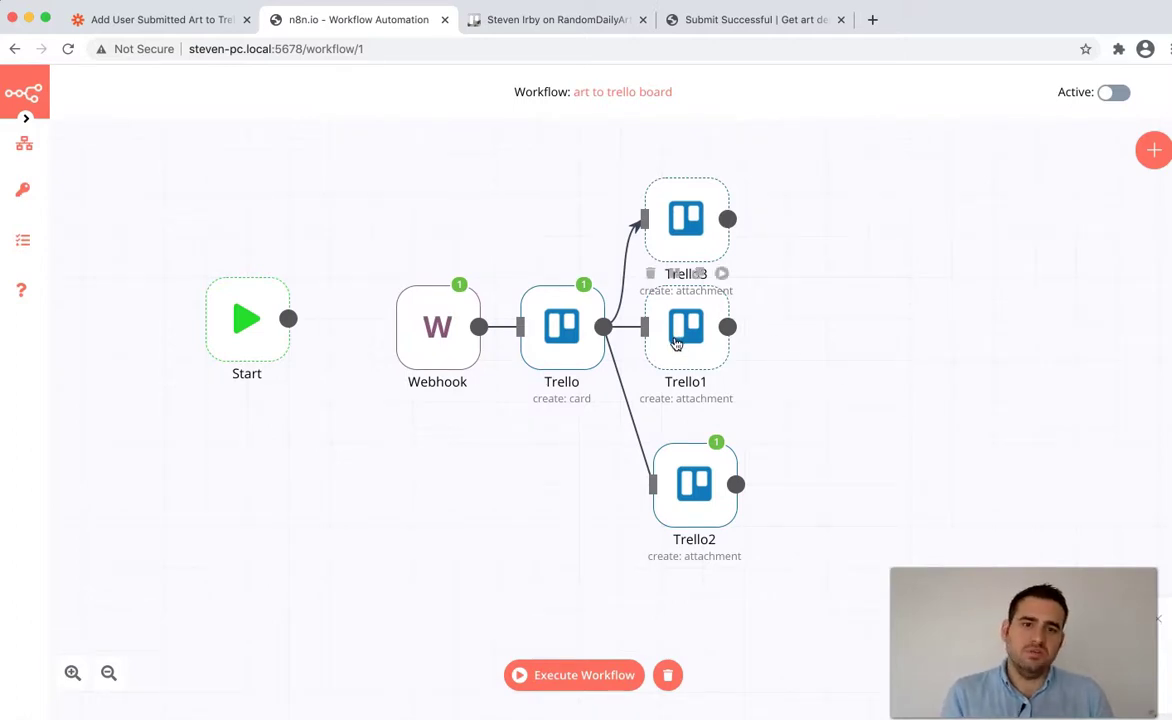
{"action": "mouse_move", "coordinate": [536, 347]}
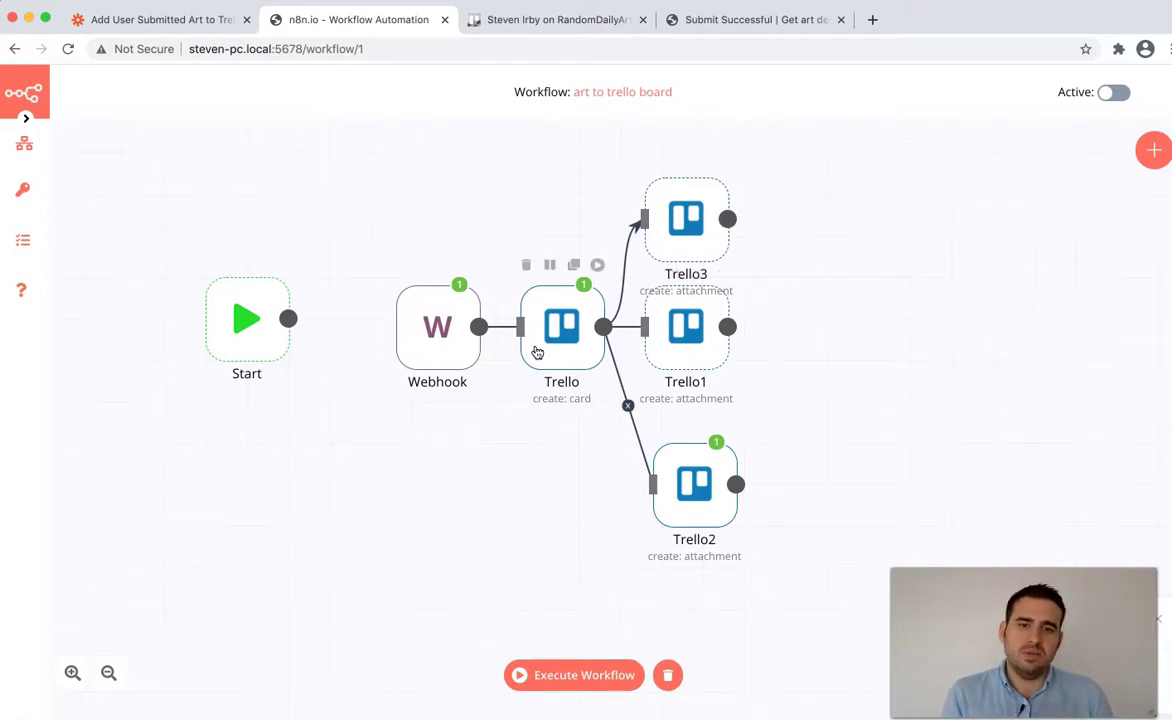
{"action": "left_click", "coordinate": [598, 266]}
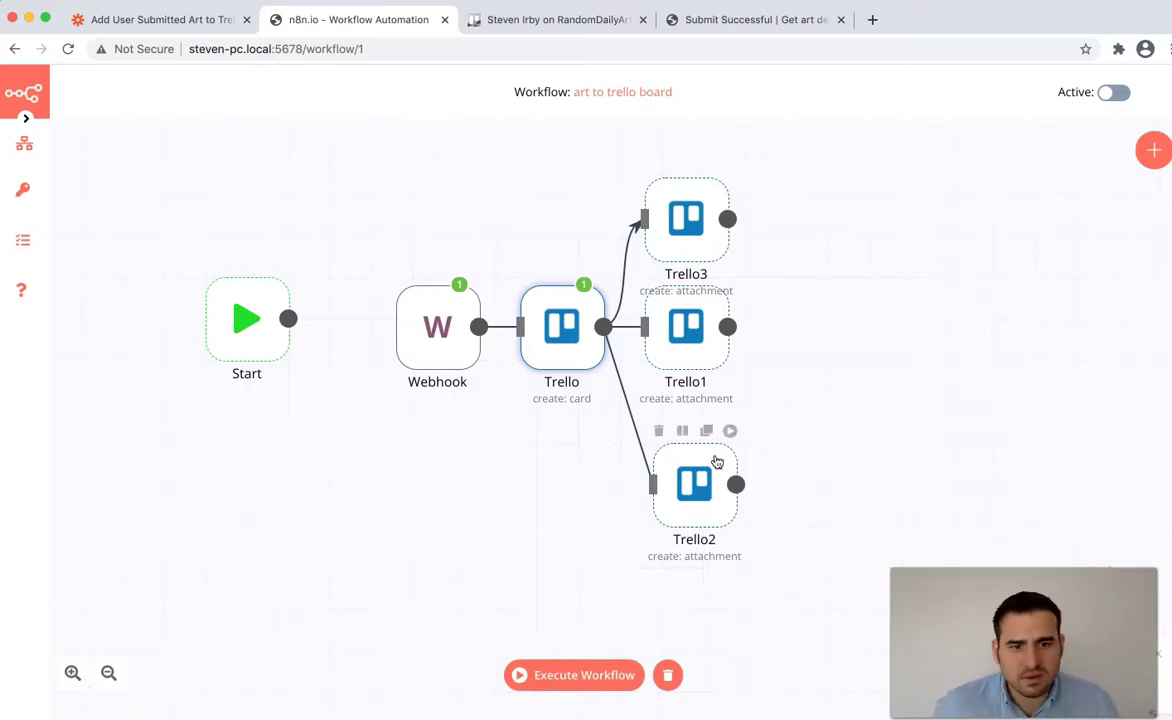
{"action": "double_click", "coordinate": [694, 482]}
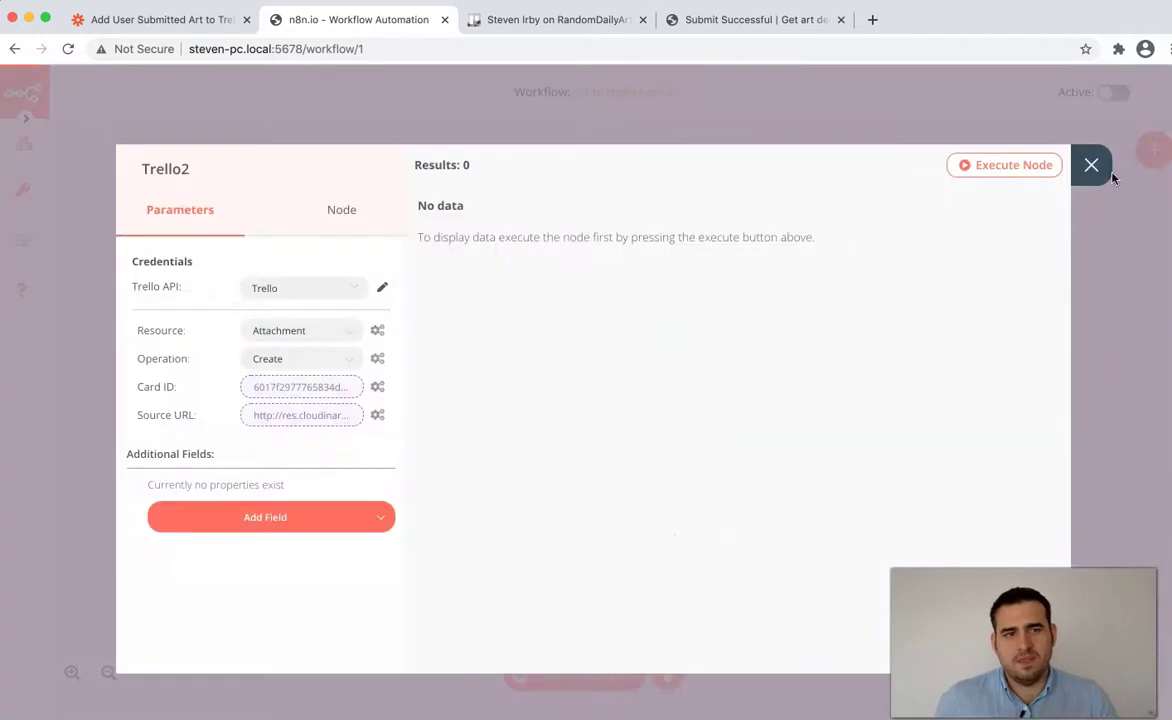
{"action": "left_click", "coordinate": [1100, 168]}
{"action": "key", "text": "ctrl+Tab"}
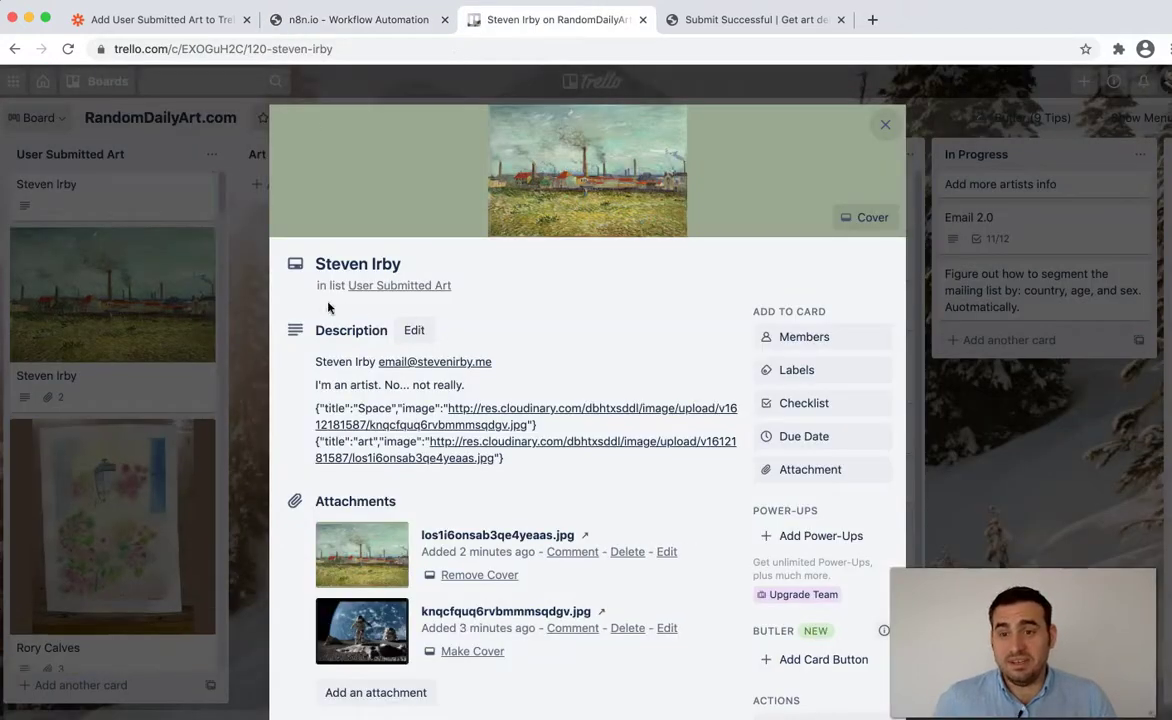
- Swap the old card for the newest submission card in Trello, then go back to n8n
{"action": "left_click", "coordinate": [150, 190]}
{"action": "left_click", "coordinate": [150, 190]}
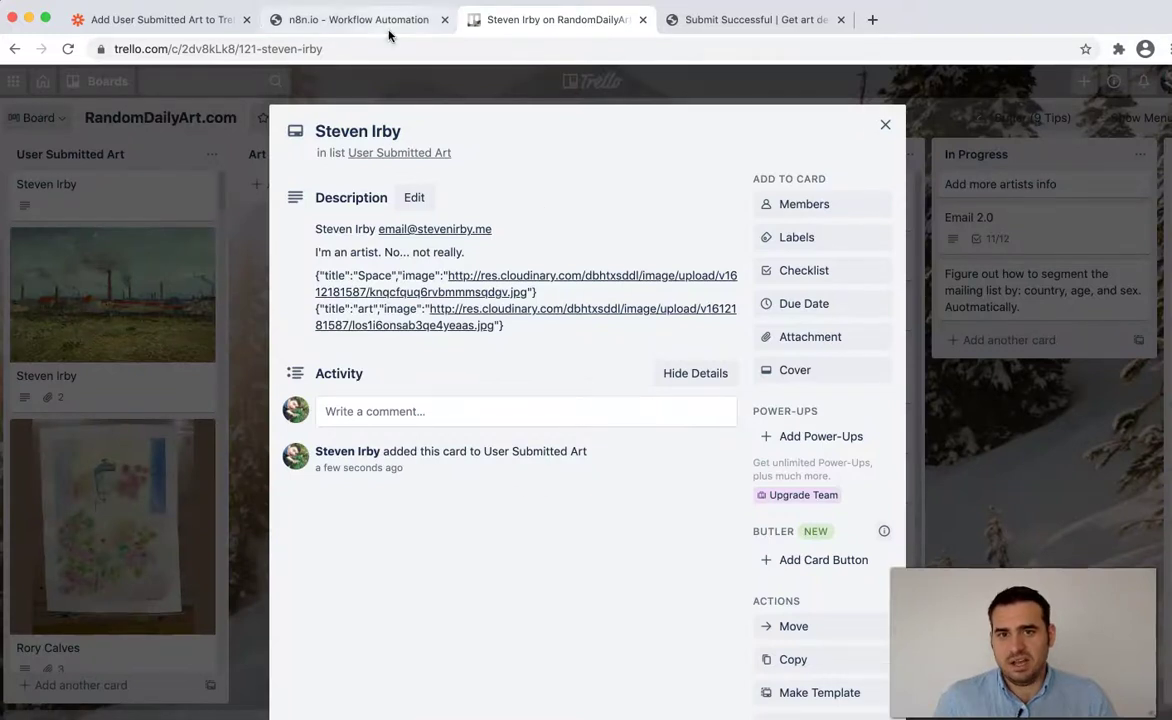
{"action": "left_click", "coordinate": [350, 19]}
{"action": "mouse_move", "coordinate": [686, 480]}
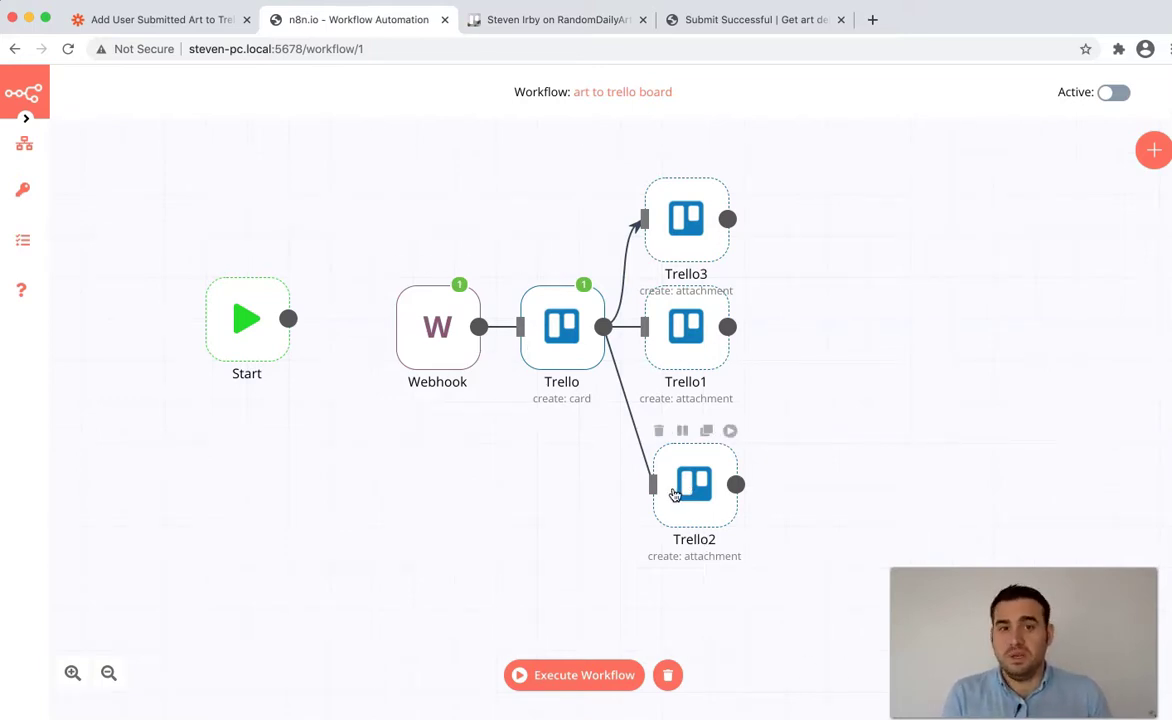
- Shift Trello1, Trello2 and Trello3 right and add an IF node after the Trello card step
{"action": "scroll", "coordinate": [488, 484], "scroll_direction": "down", "scroll_amount": 2}
{"action": "scroll", "coordinate": [488, 484], "scroll_direction": "left", "scroll_amount": 1}
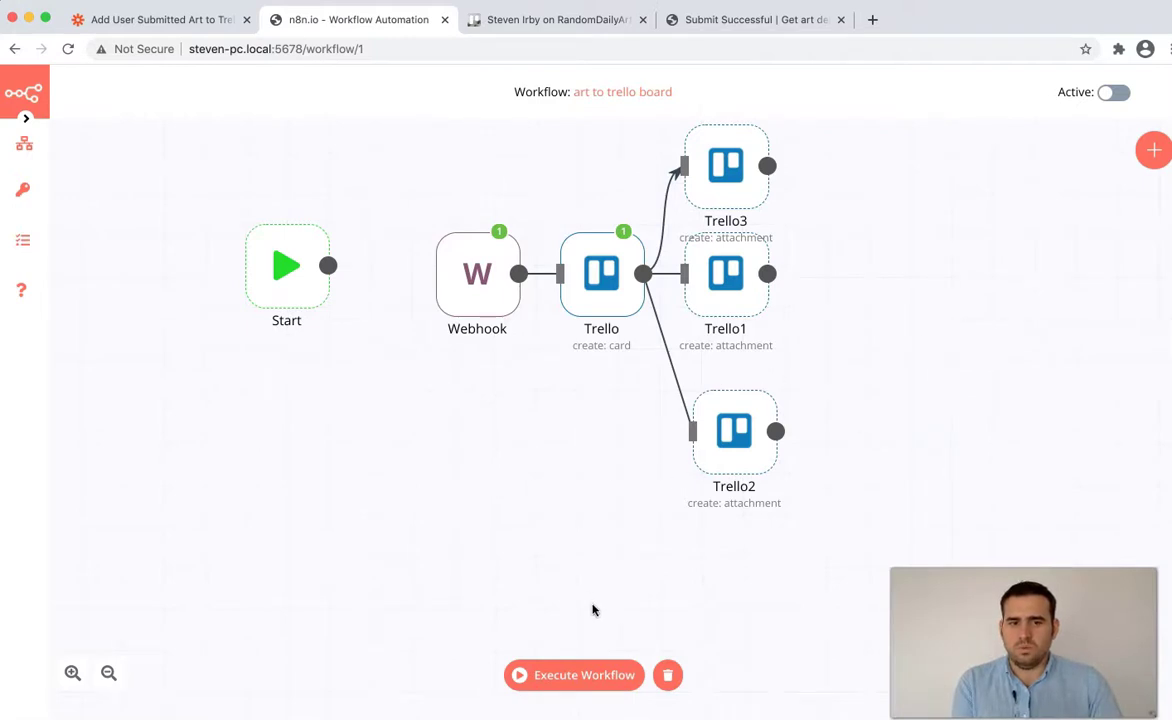
{"action": "left_click_drag", "start_coordinate": [716, 275], "coordinate": [832, 283]}
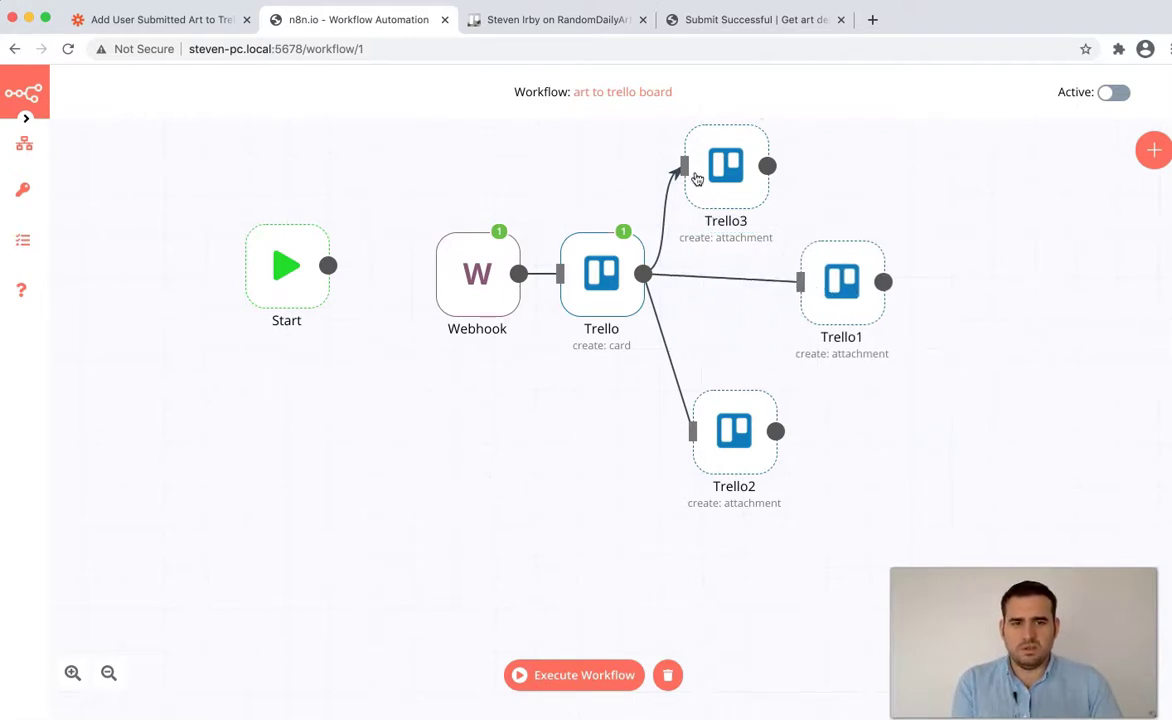
{"action": "left_click_drag", "start_coordinate": [690, 190], "coordinate": [834, 202]}
{"action": "left_click_drag", "start_coordinate": [706, 448], "coordinate": [748, 452]}
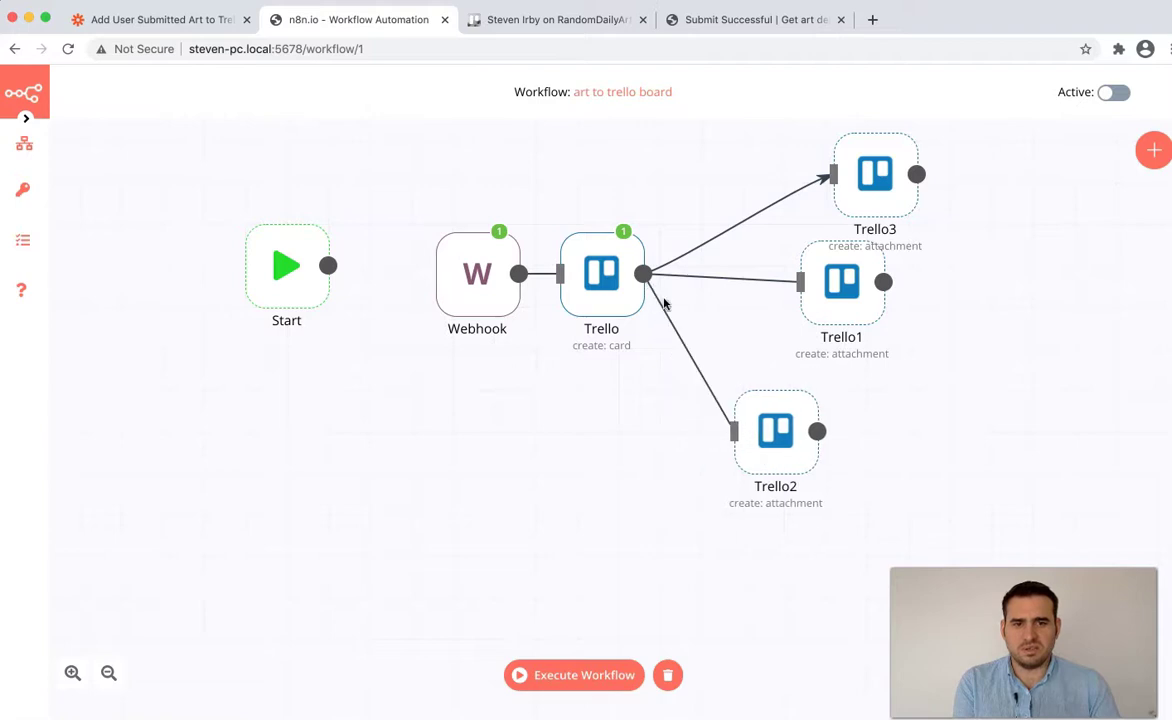
{"action": "mouse_move", "coordinate": [740, 225]}
{"action": "left_mouse_down"}
{"action": "mouse_move", "coordinate": [654, 262]}
{"action": "mouse_move", "coordinate": [738, 225]}
{"action": "left_mouse_up"}
{"action": "type", "text": "if"}
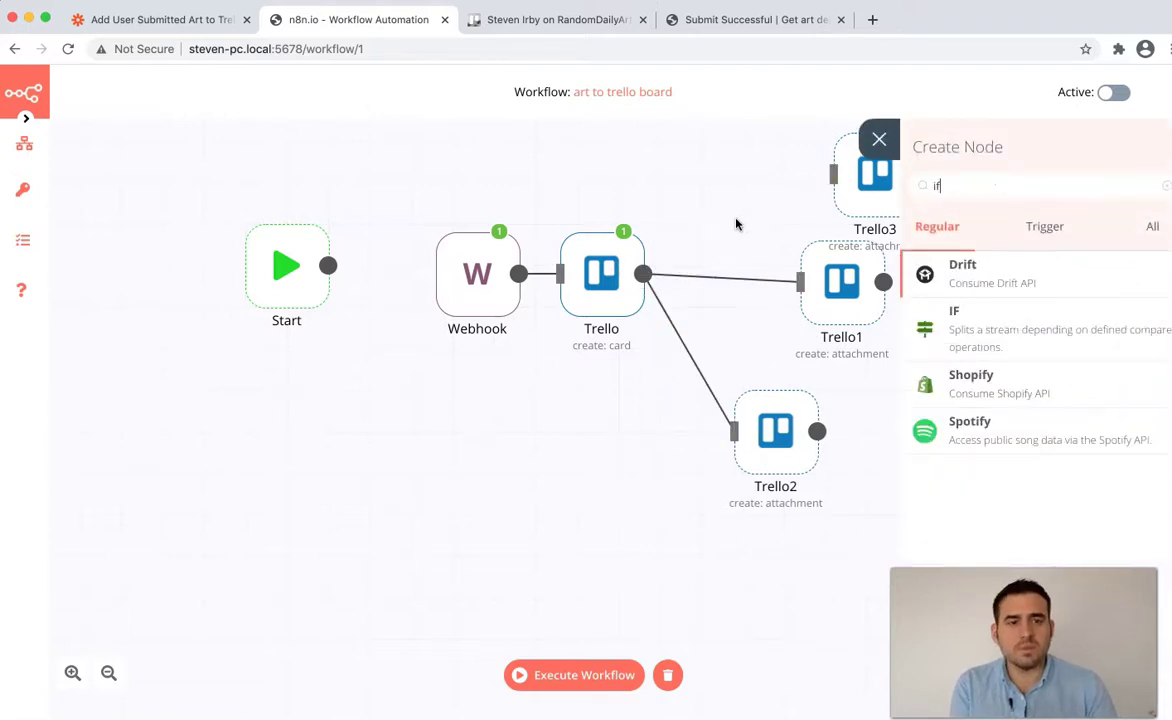
{"action": "left_click", "coordinate": [1040, 339]}
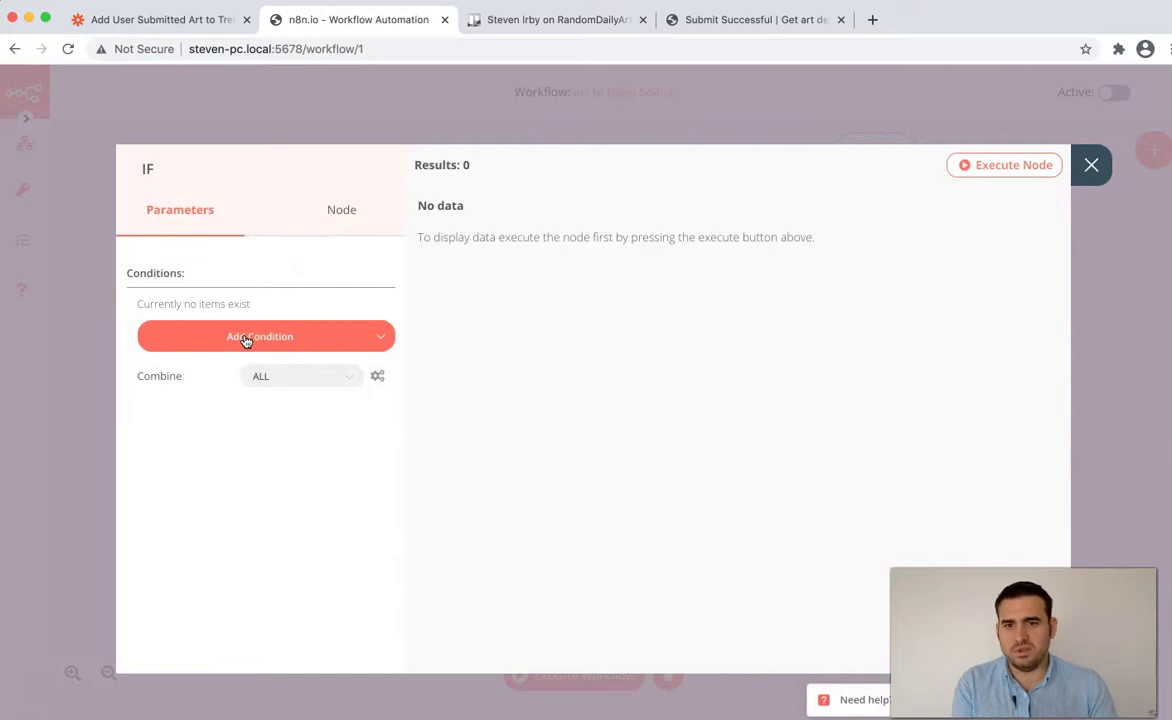
- Add a String condition whose Value 1 is the Webhook body's file1 expression
{"action": "left_click", "coordinate": [300, 336]}
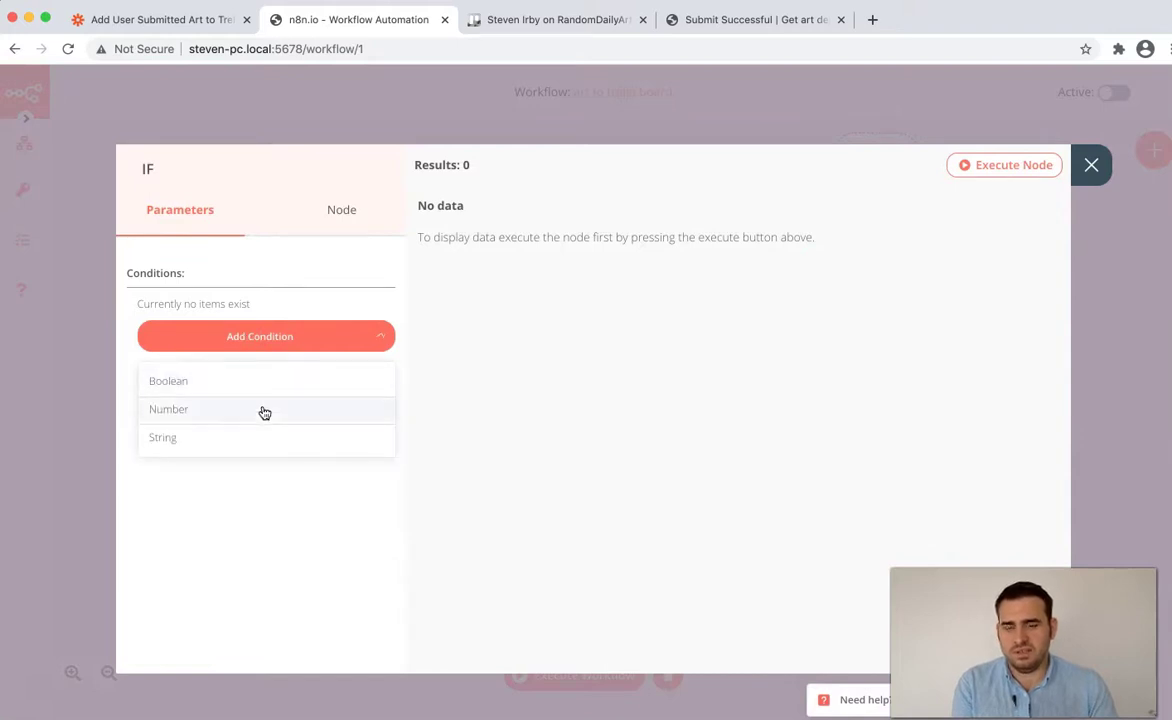
{"action": "left_click", "coordinate": [259, 442]}
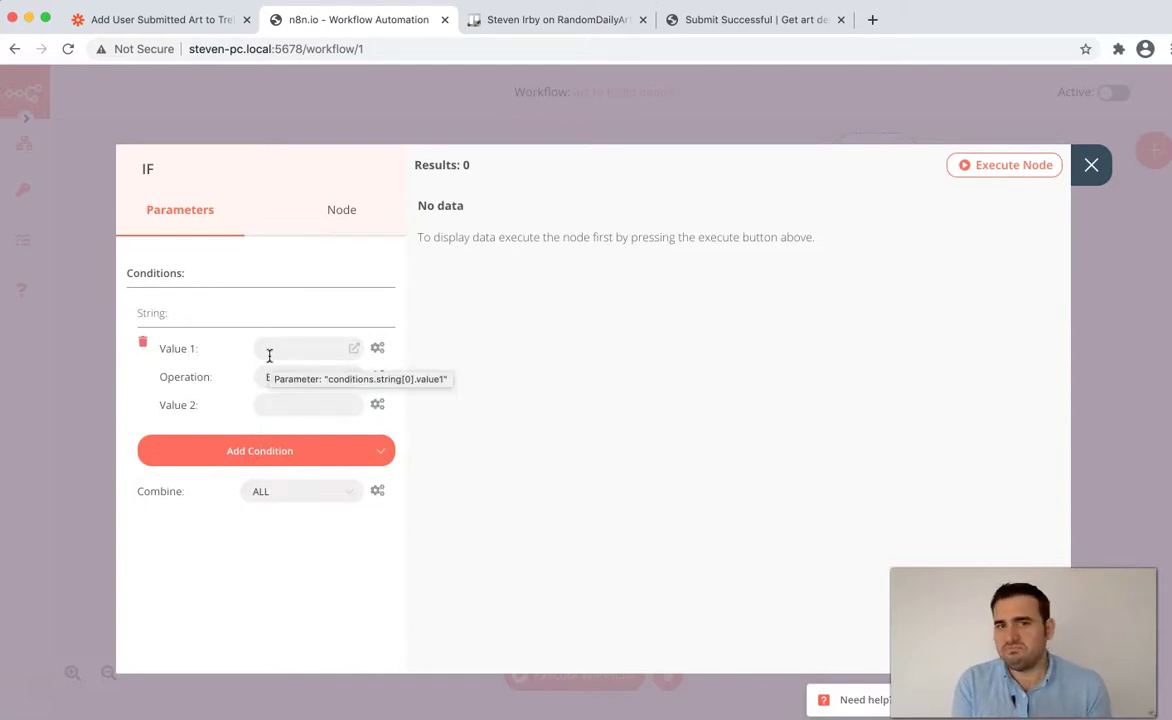
{"action": "left_click", "coordinate": [316, 348]}
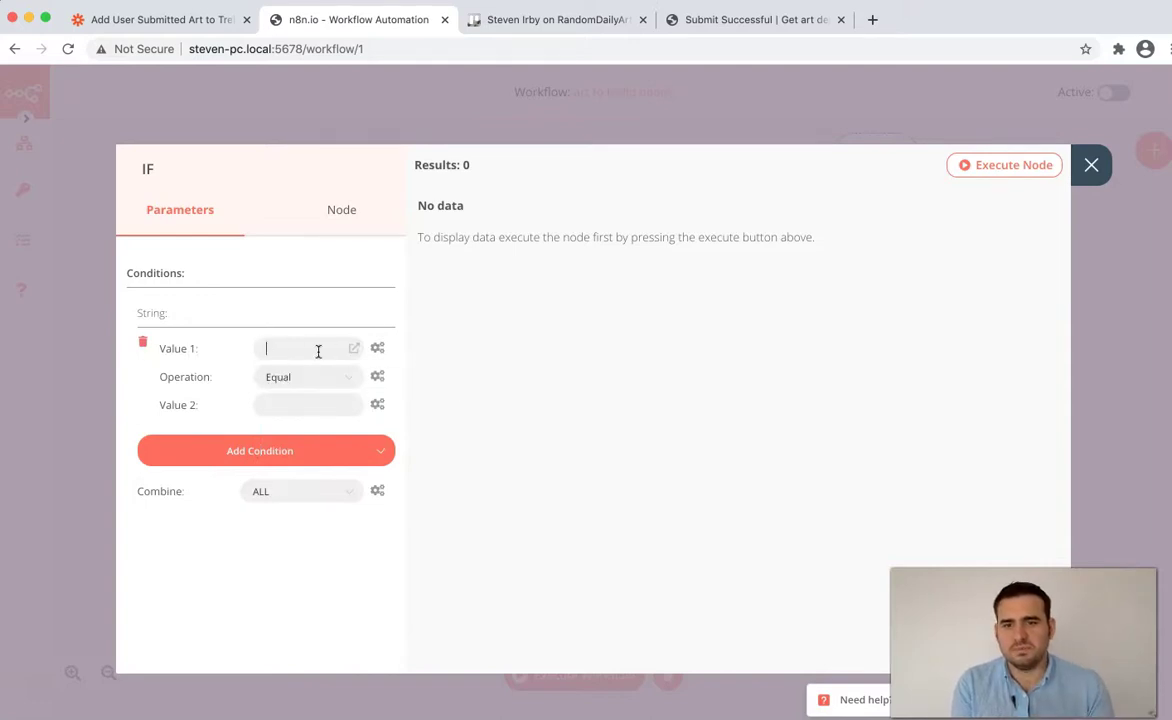
{"action": "left_click", "coordinate": [377, 350]}
{"action": "left_click", "coordinate": [368, 392]}
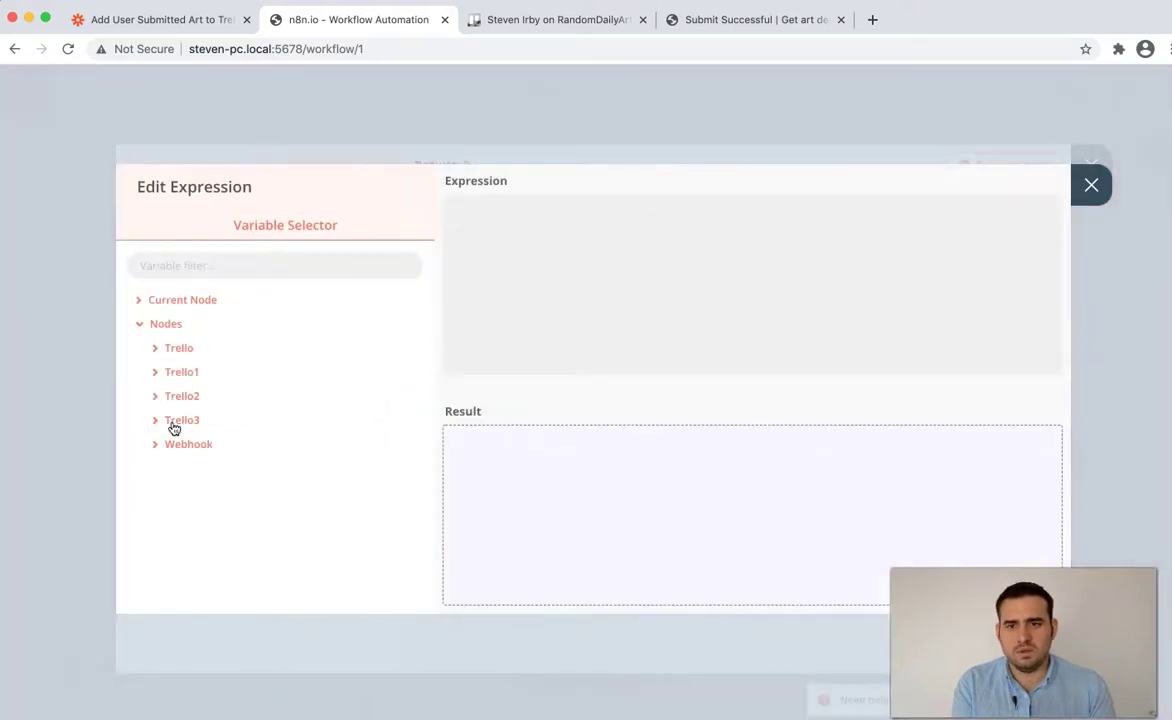
{"action": "left_click", "coordinate": [178, 444]}
{"action": "left_click", "coordinate": [218, 470]}
{"action": "left_click", "coordinate": [208, 494]}
{"action": "left_click", "coordinate": [228, 516]}
{"action": "scroll", "coordinate": [236, 490], "scroll_direction": "down", "scroll_amount": 3}
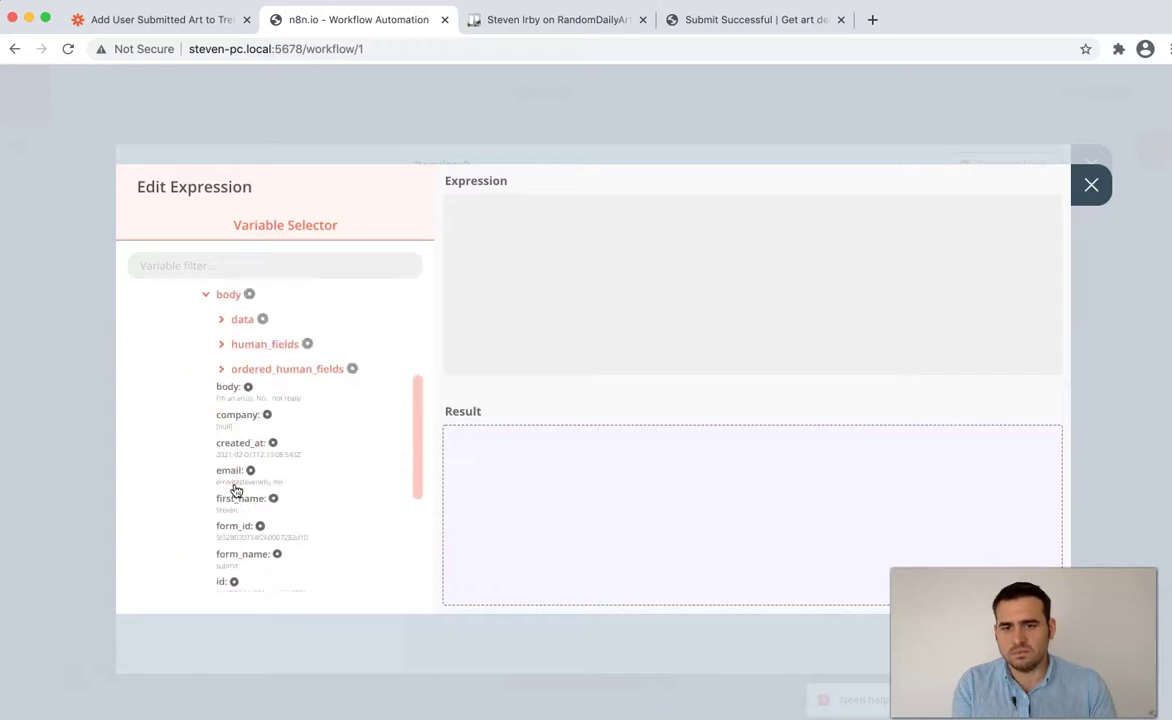
{"action": "scroll", "coordinate": [234, 484], "scroll_direction": "down", "scroll_amount": 1}
{"action": "scroll", "coordinate": [234, 450], "scroll_direction": "up", "scroll_amount": 3}
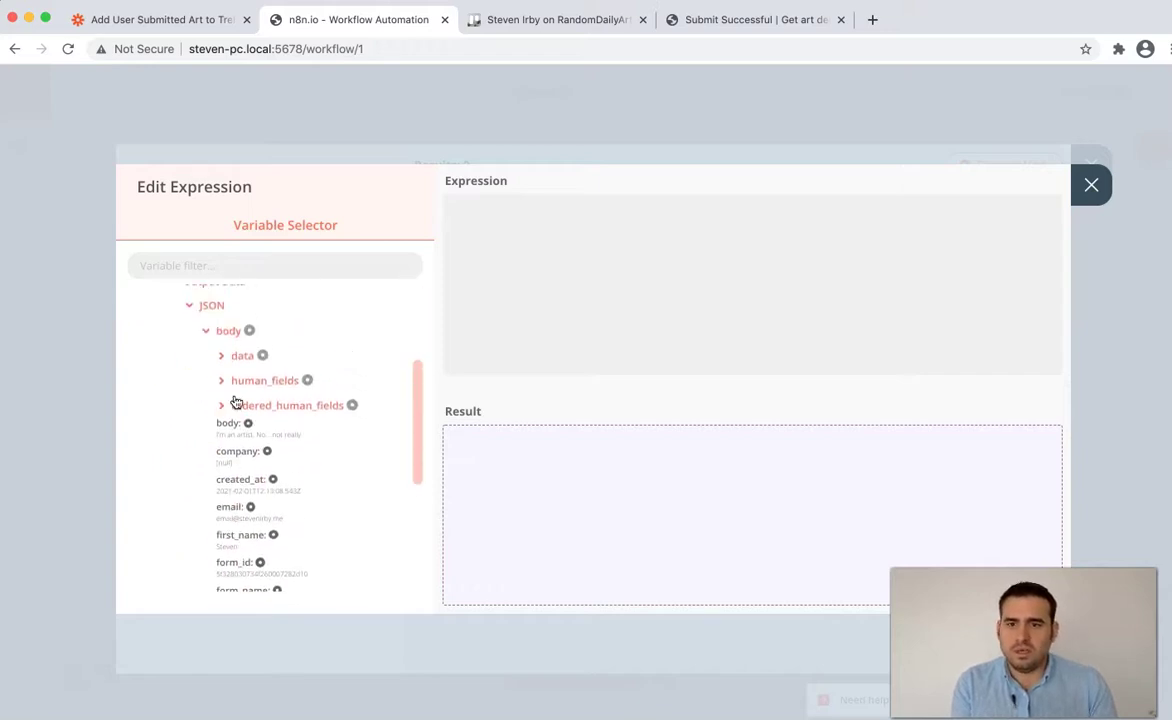
{"action": "left_click", "coordinate": [228, 355]}
{"action": "scroll", "coordinate": [264, 432], "scroll_direction": "down", "scroll_amount": 2}
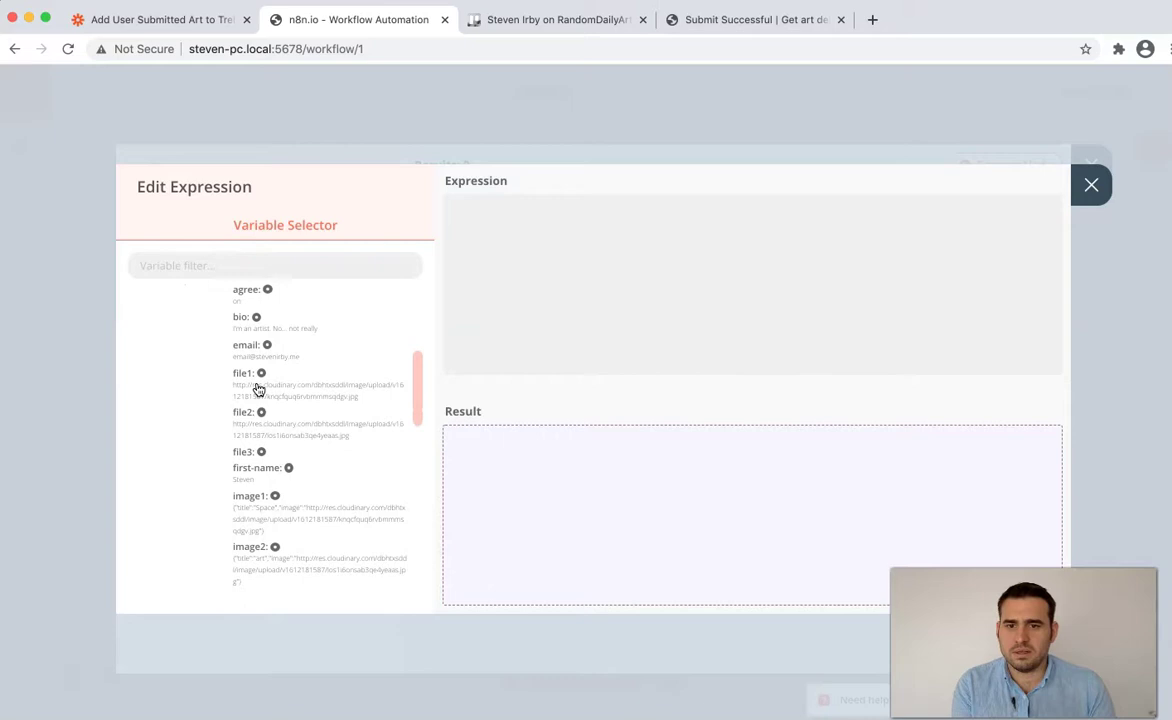
{"action": "left_click", "coordinate": [257, 389]}
{"action": "left_click", "coordinate": [1089, 184]}
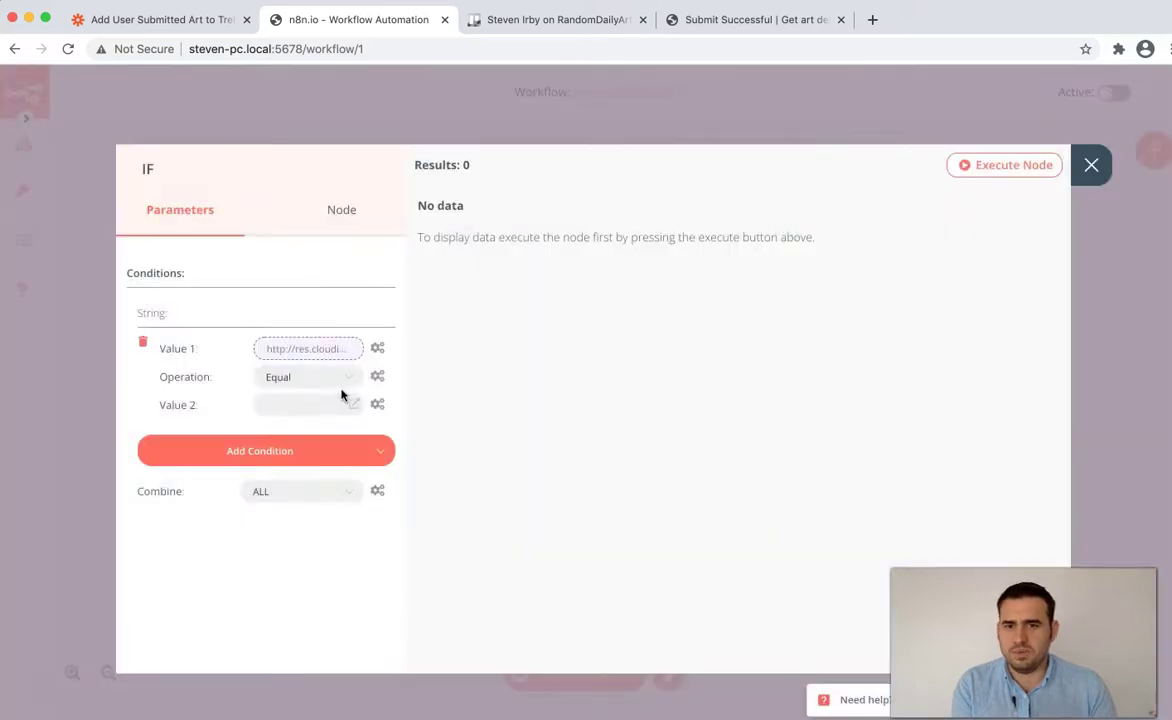
- Set the comparison to Contains 'http', with conditions combined as ALL
{"action": "left_click", "coordinate": [330, 380]}
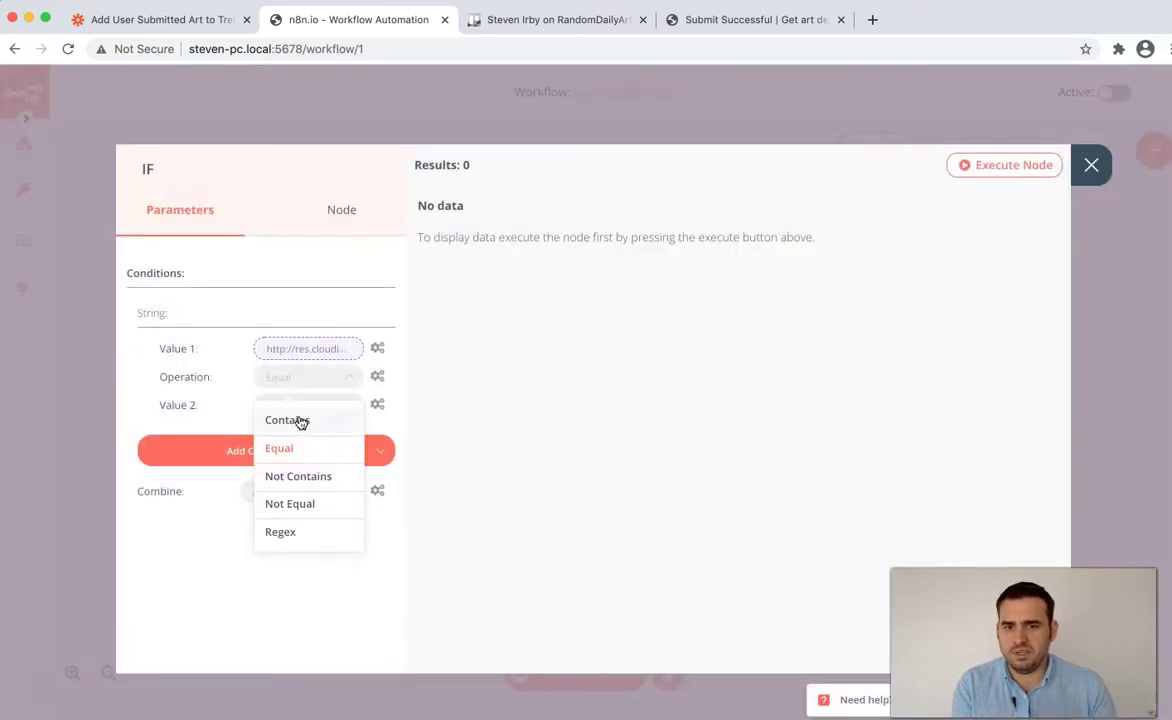
{"action": "left_click", "coordinate": [301, 422]}
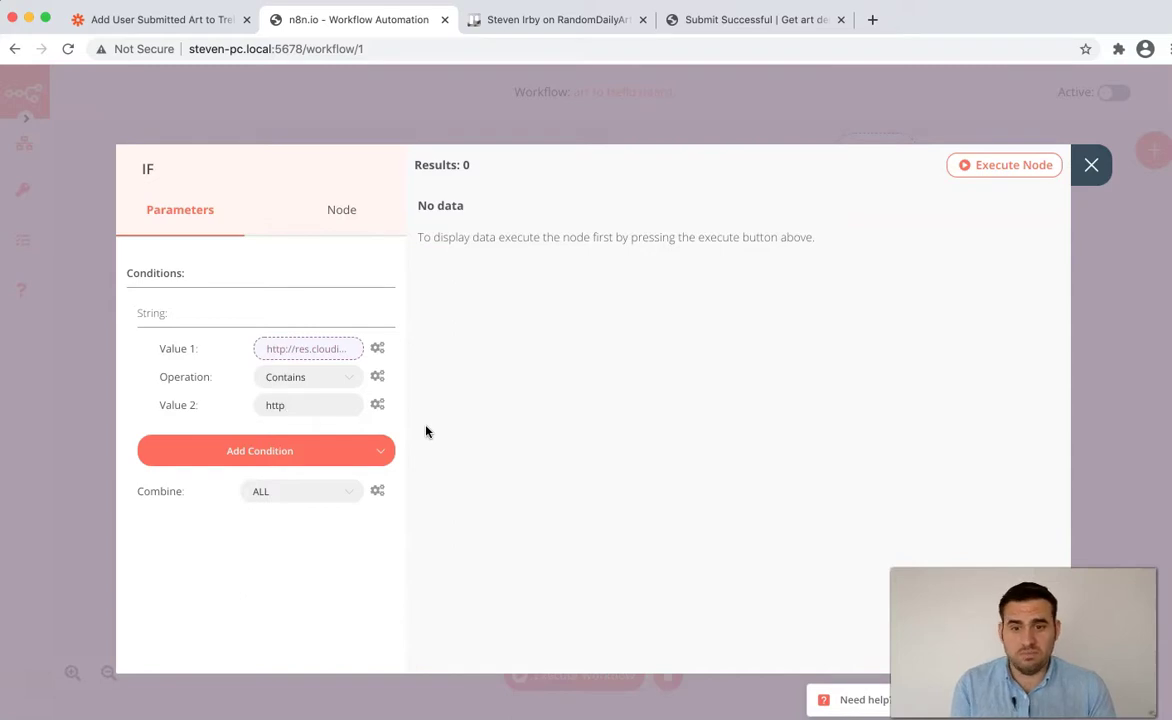
{"action": "left_click", "coordinate": [320, 501]}
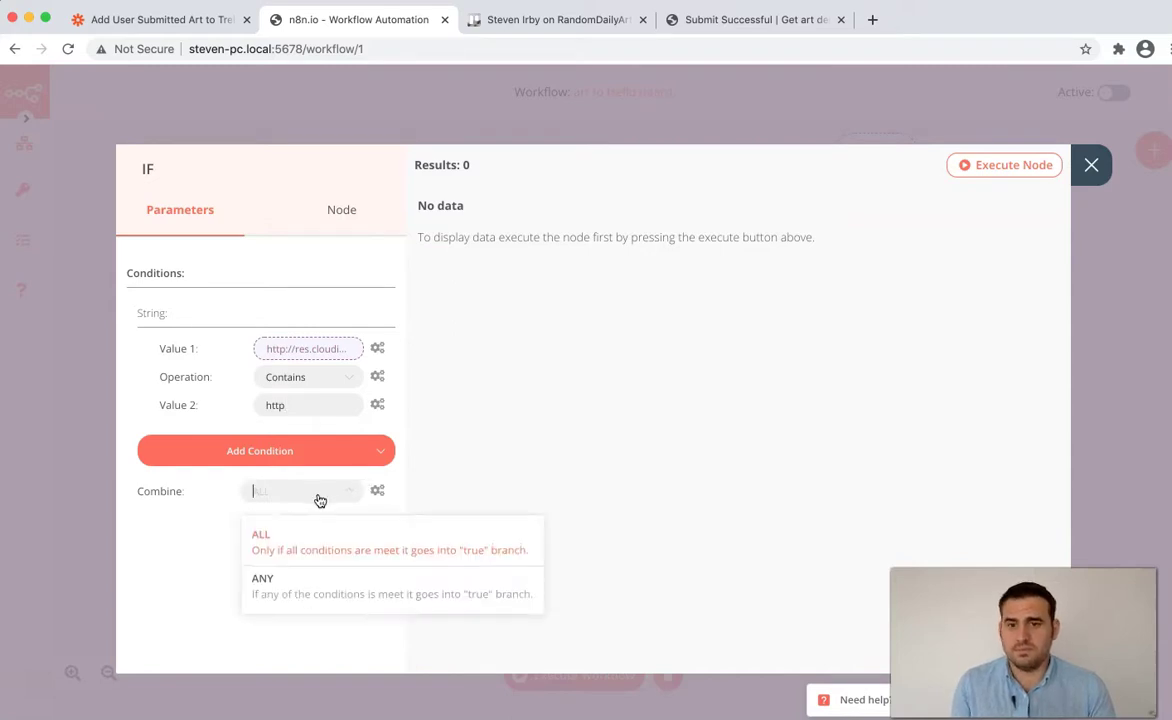
{"action": "left_click", "coordinate": [1090, 166]}
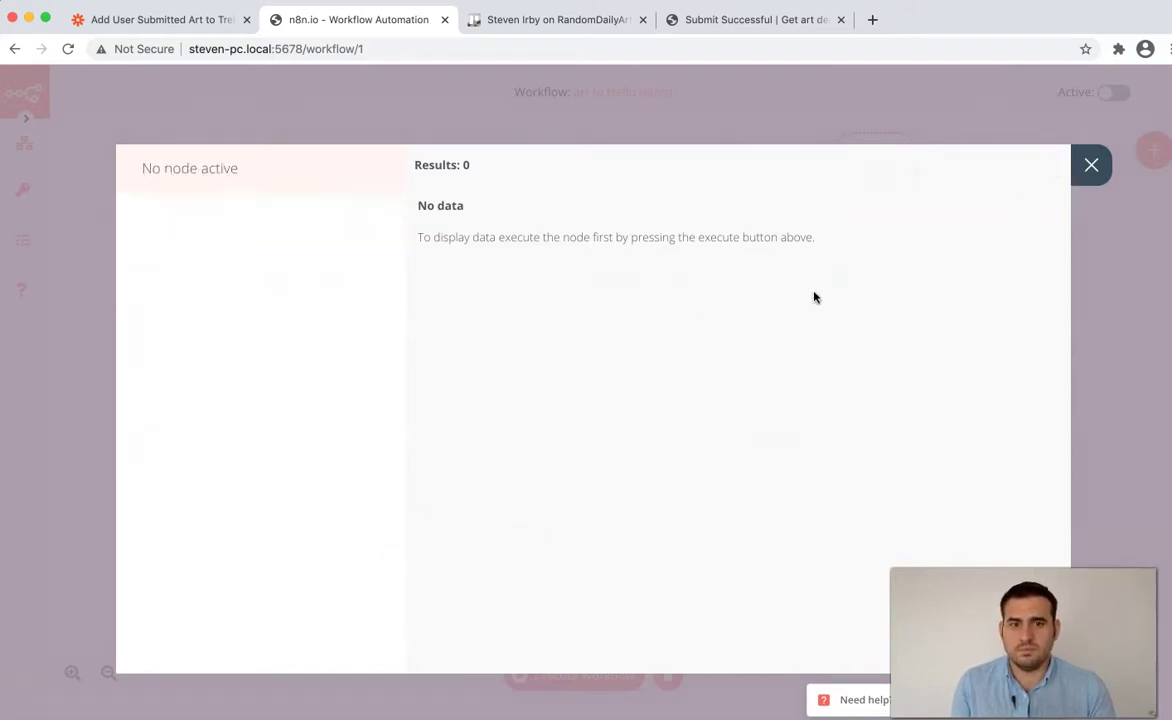
- Move Trello1 and the IF node right and remove the IF→Trello2 link
{"action": "left_click_drag", "start_coordinate": [827, 298], "coordinate": [943, 312]}
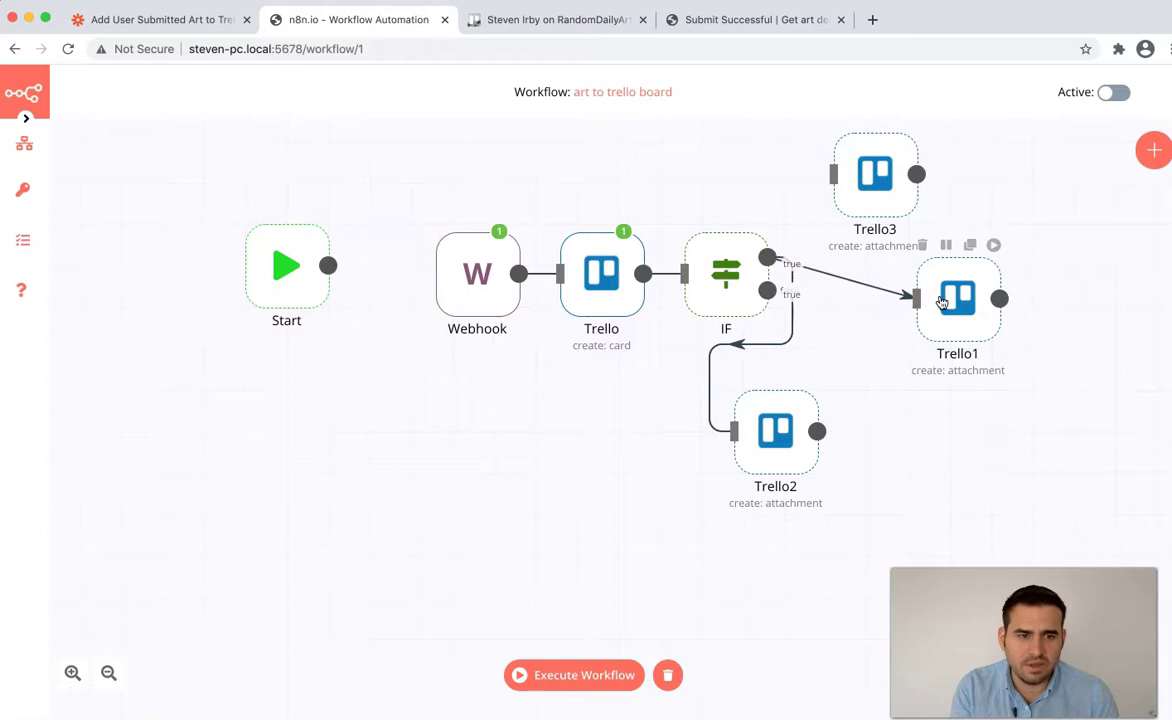
{"action": "left_click_drag", "start_coordinate": [941, 302], "coordinate": [991, 277]}
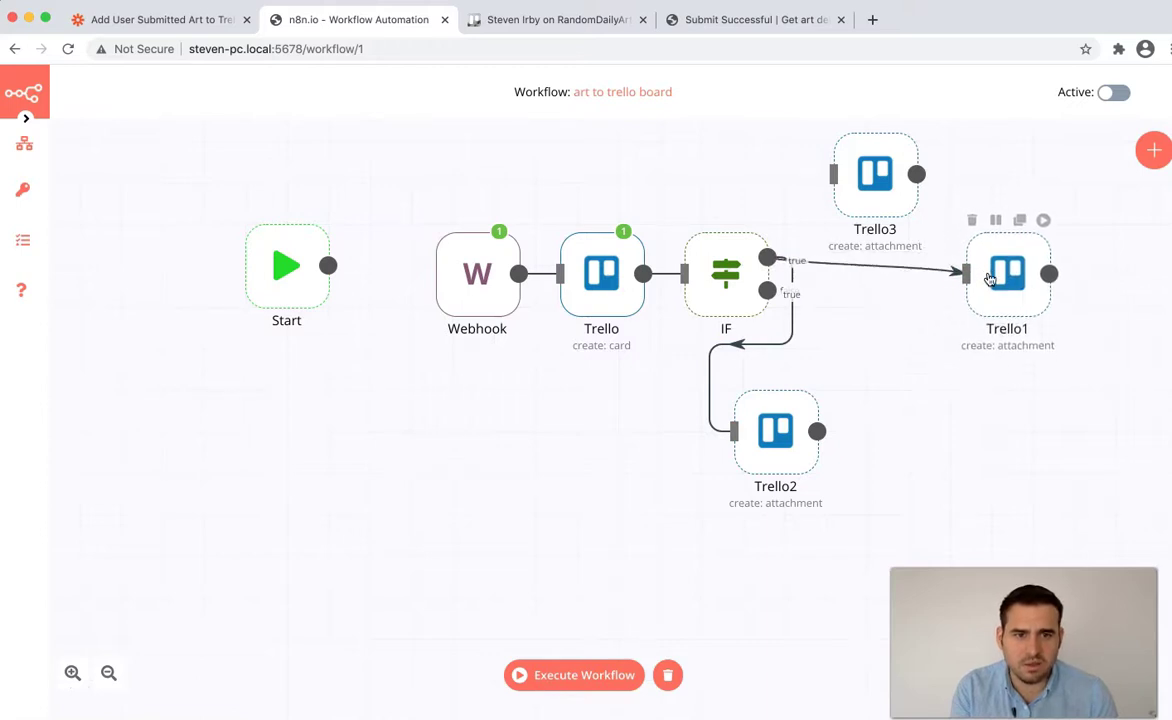
{"action": "left_click_drag", "start_coordinate": [708, 296], "coordinate": [832, 305]}
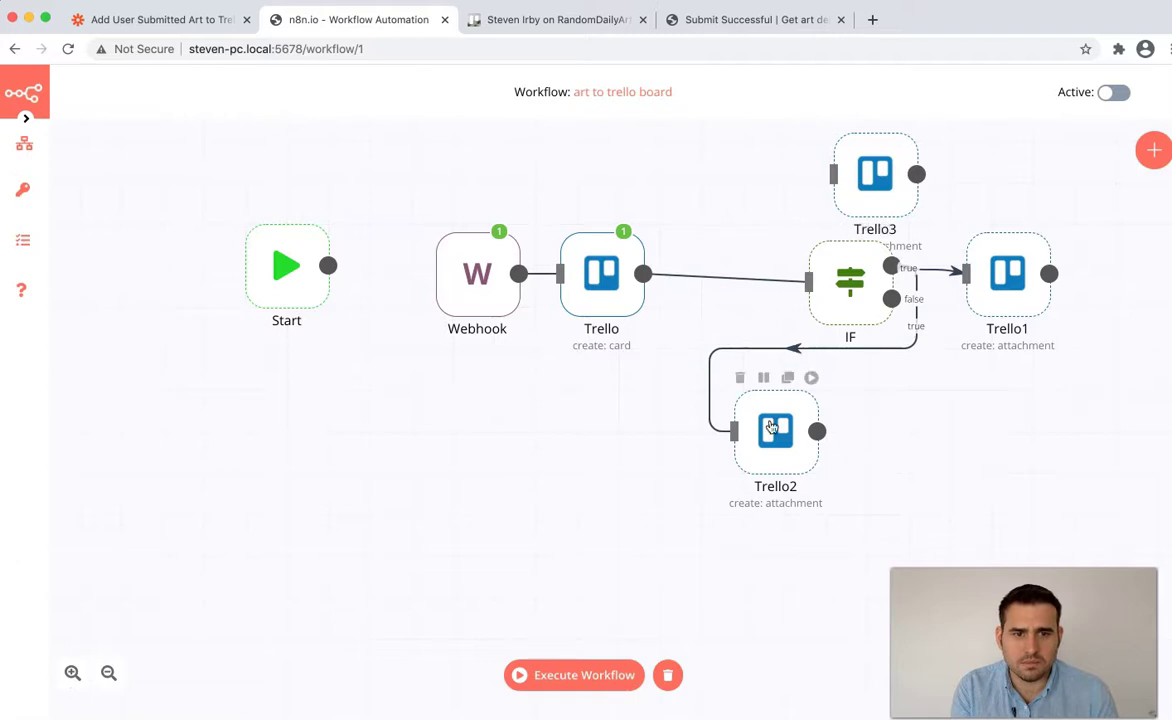
{"action": "left_click", "coordinate": [812, 348]}
- Add an IF1 check fed by the Trello card node and place it before Trello3
{"action": "left_click_drag", "start_coordinate": [643, 273], "coordinate": [710, 350]}
{"action": "type", "text": "if"}
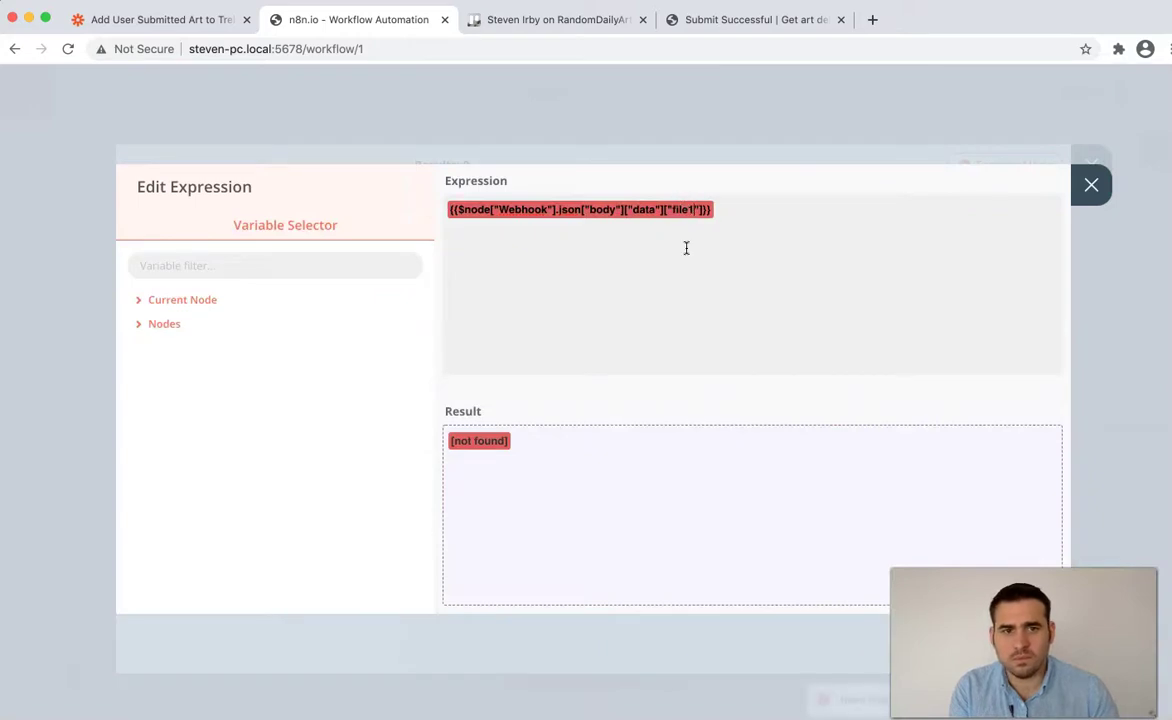
{"action": "left_click", "coordinate": [1088, 189]}
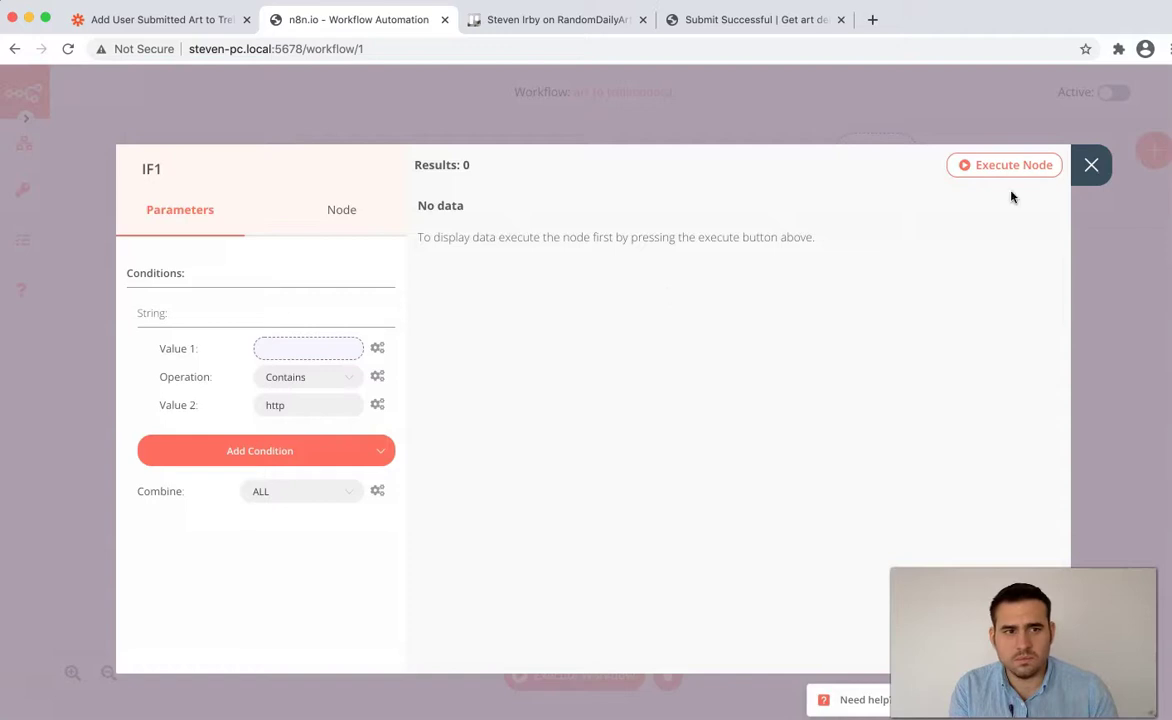
{"action": "left_click", "coordinate": [1091, 165]}
{"action": "left_click_drag", "start_coordinate": [853, 538], "coordinate": [761, 186]}
{"action": "left_click_drag", "start_coordinate": [636, 280], "coordinate": [718, 183]}
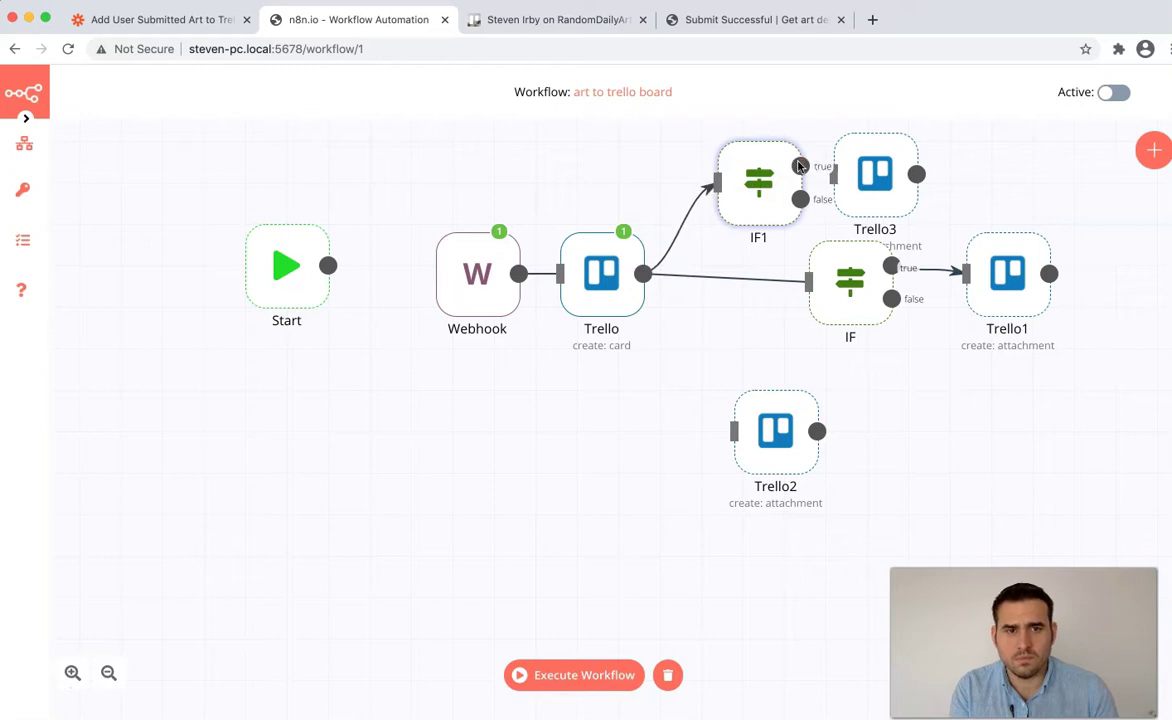
{"action": "left_click_drag", "start_coordinate": [866, 194], "coordinate": [899, 193]}
{"action": "left_click_drag", "start_coordinate": [643, 273], "coordinate": [701, 340]}
{"action": "left_click", "coordinate": [701, 340]}
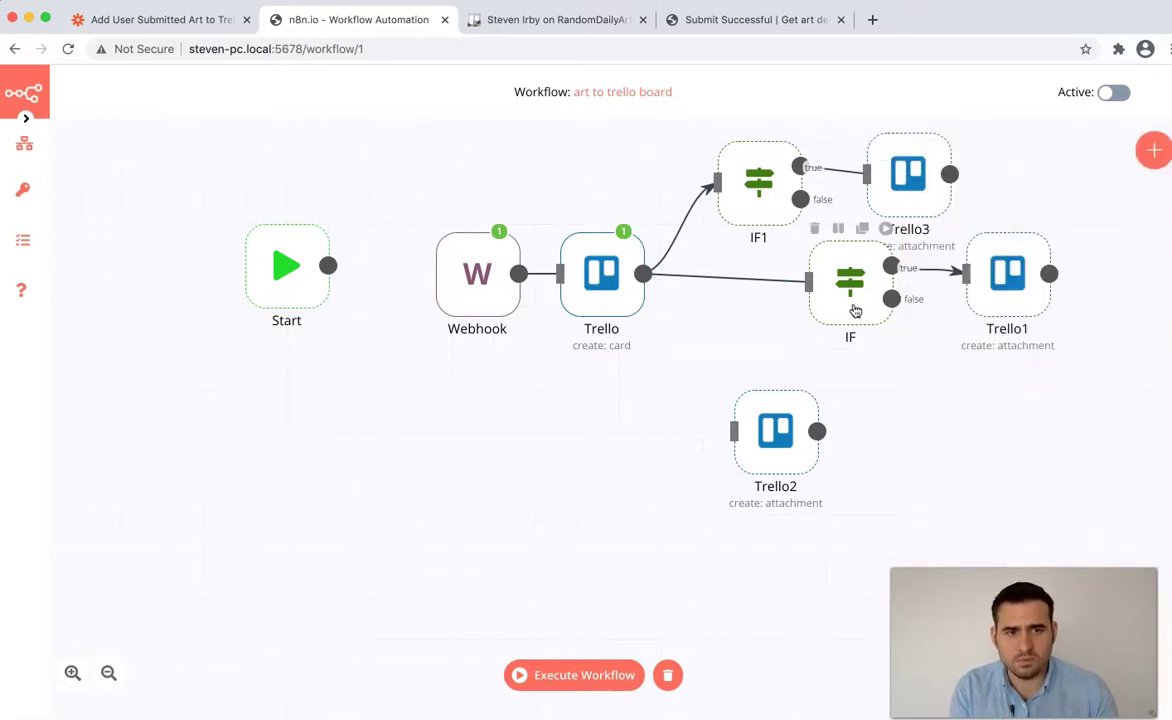
- Duplicate IF1 as IF2 below the Trello card node and connect Trello's output to IF2
{"action": "mouse_move", "coordinate": [707, 182]}
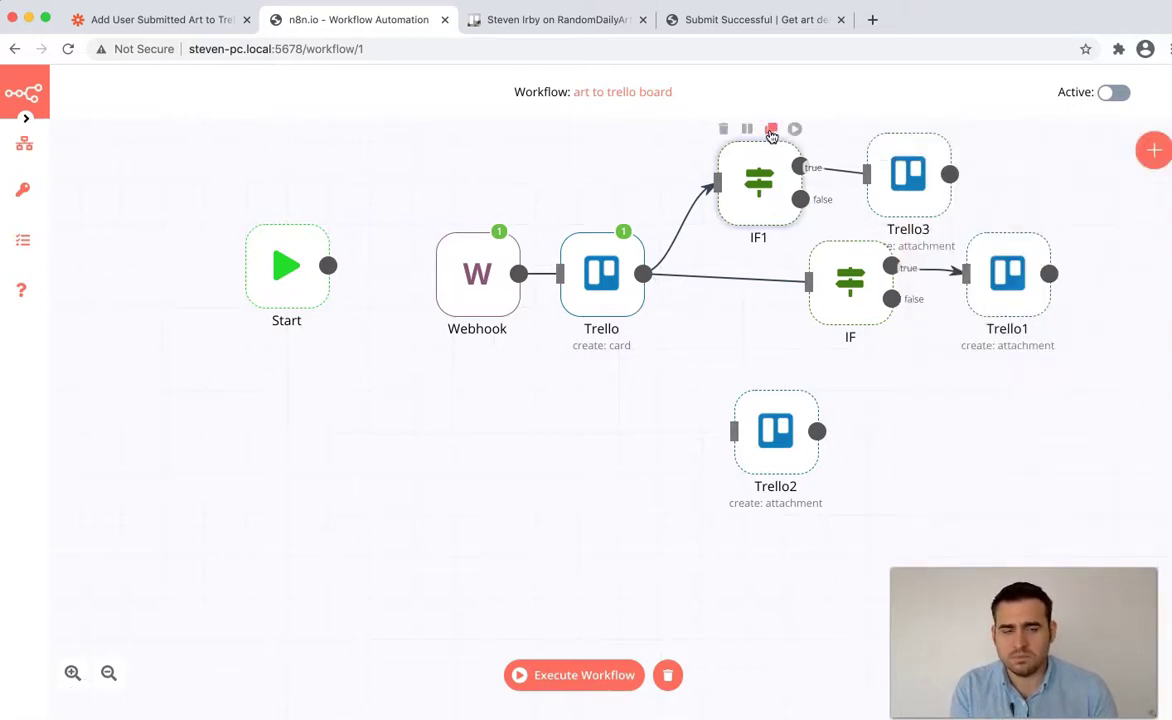
{"action": "left_click", "coordinate": [771, 130]}
{"action": "left_click", "coordinate": [349, 347]}
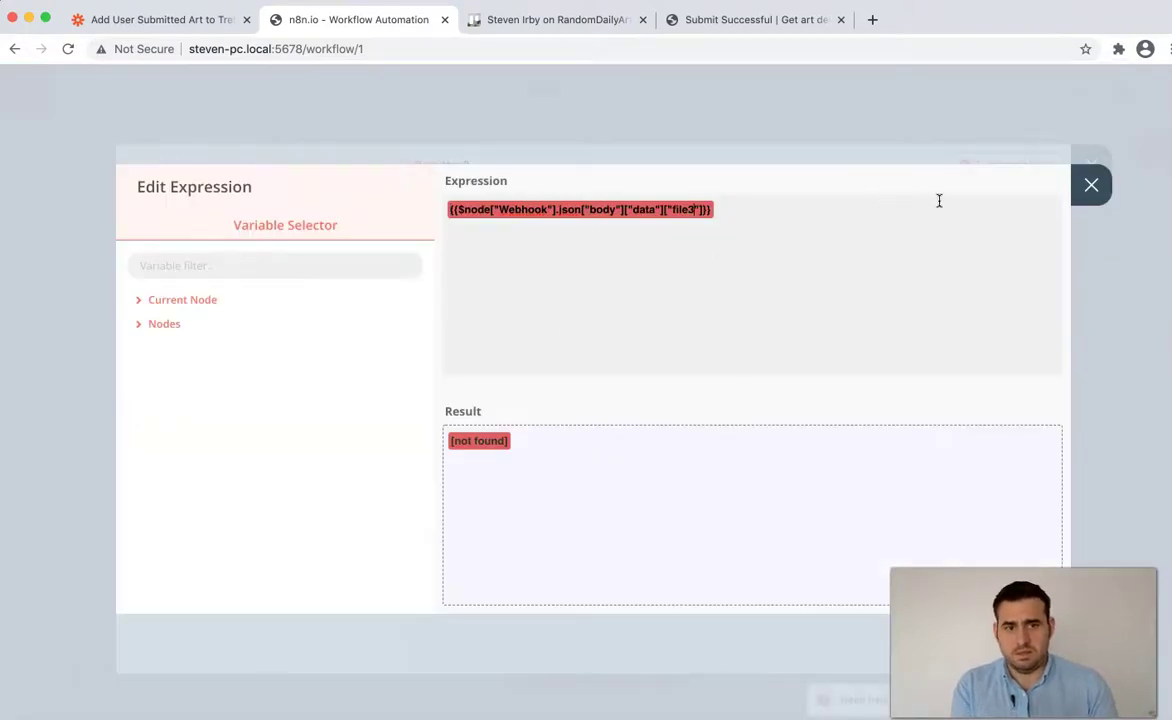
{"action": "left_click", "coordinate": [1090, 185]}
{"action": "left_click", "coordinate": [1089, 163]}
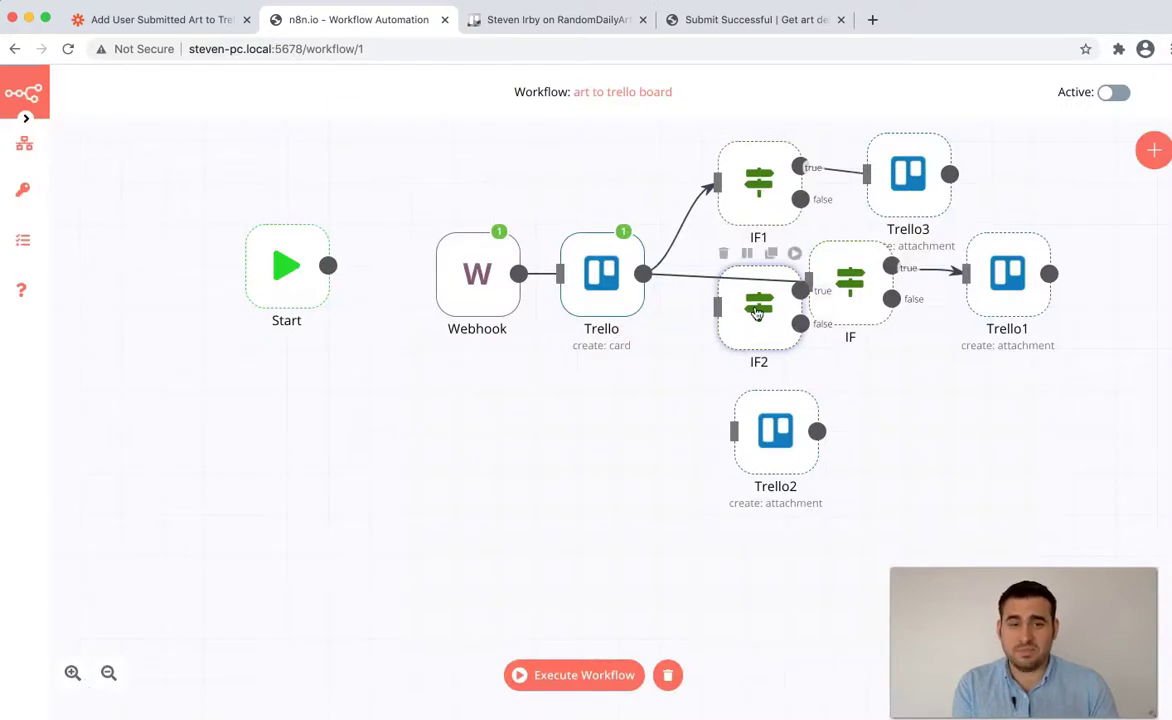
{"action": "left_click_drag", "start_coordinate": [758, 313], "coordinate": [700, 365]}
{"action": "left_click_drag", "start_coordinate": [643, 273], "coordinate": [659, 362]}
{"action": "left_click_drag", "start_coordinate": [742, 373], "coordinate": [774, 424]}
{"action": "left_click", "coordinate": [879, 139]}
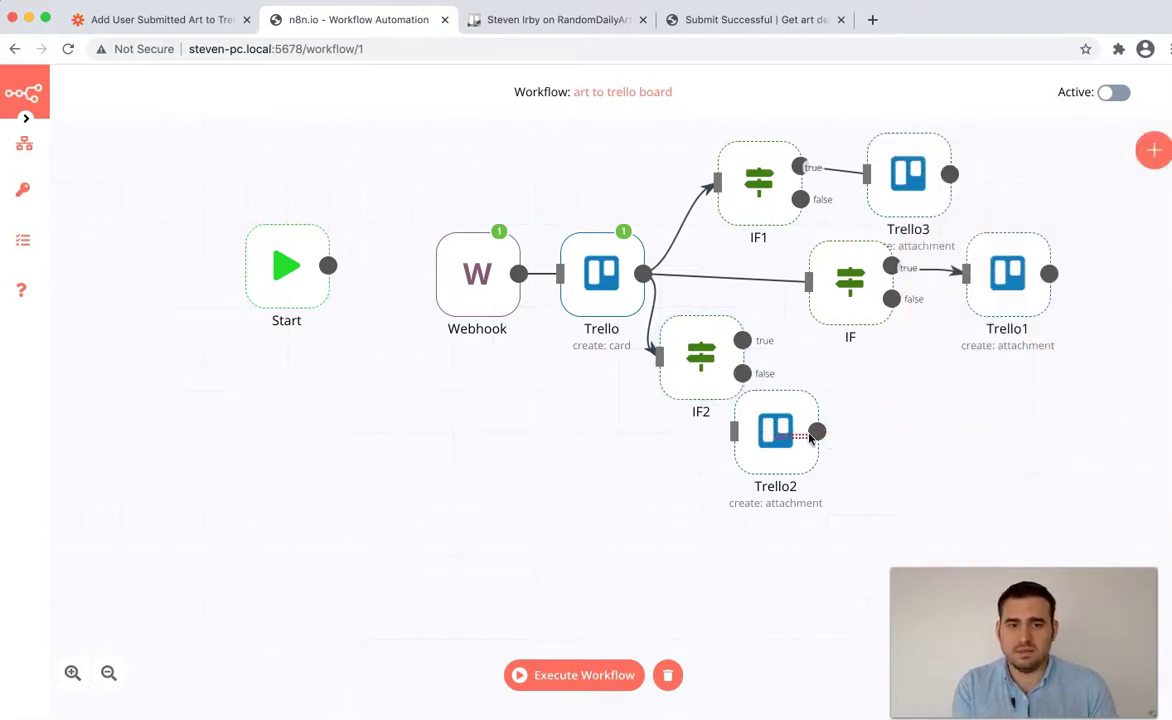
- Reposition IF2 and Trello2 until IF2's true output links directly into Trello2
{"action": "left_click_drag", "start_coordinate": [742, 373], "coordinate": [736, 431]}
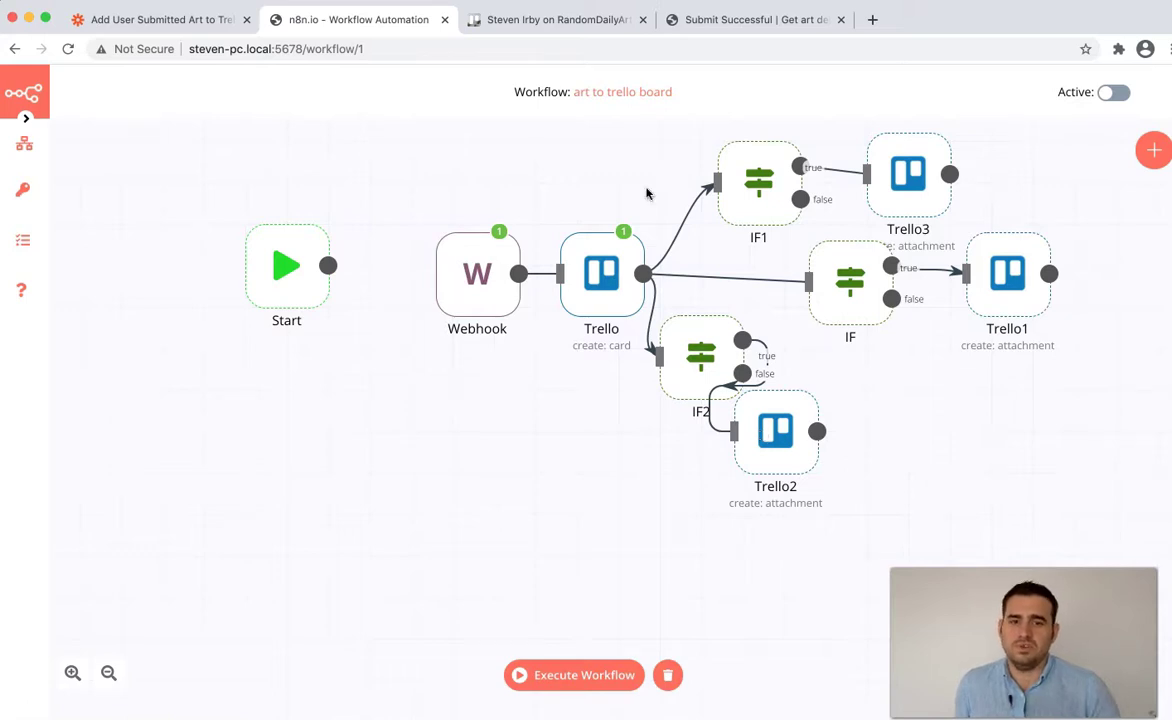
{"action": "left_click_drag", "start_coordinate": [817, 431], "coordinate": [772, 440]}
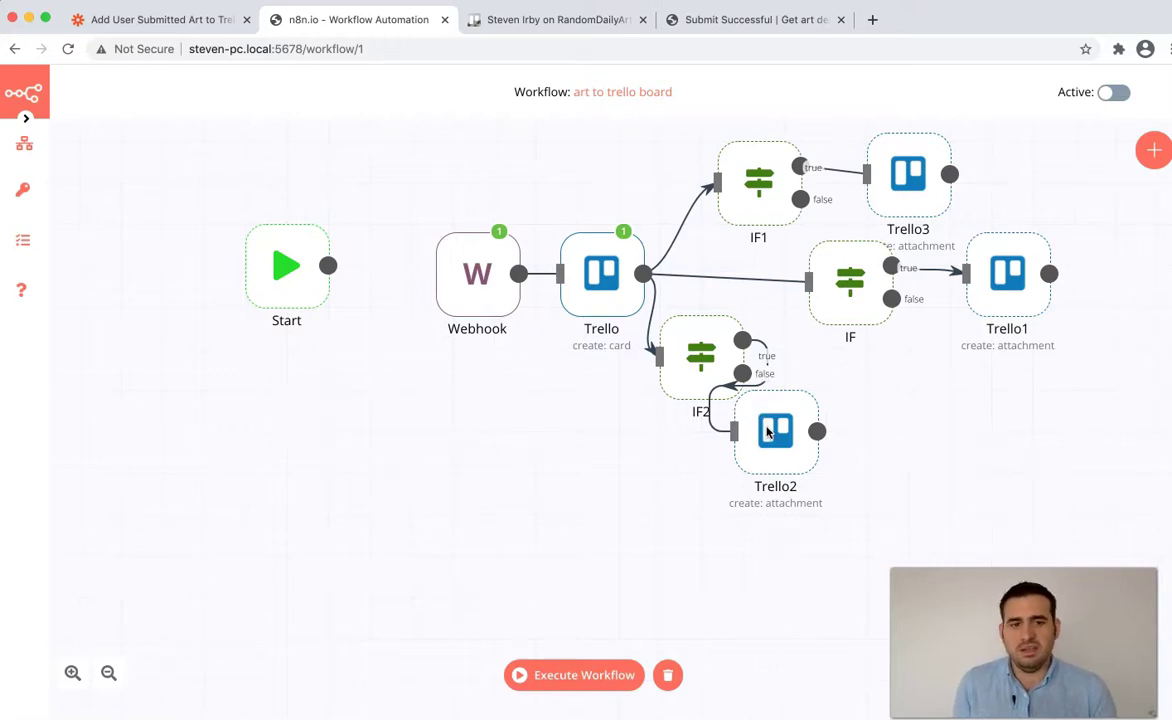
{"action": "left_click_drag", "start_coordinate": [689, 357], "coordinate": [840, 394]}
{"action": "left_click_drag", "start_coordinate": [844, 507], "coordinate": [758, 425]}
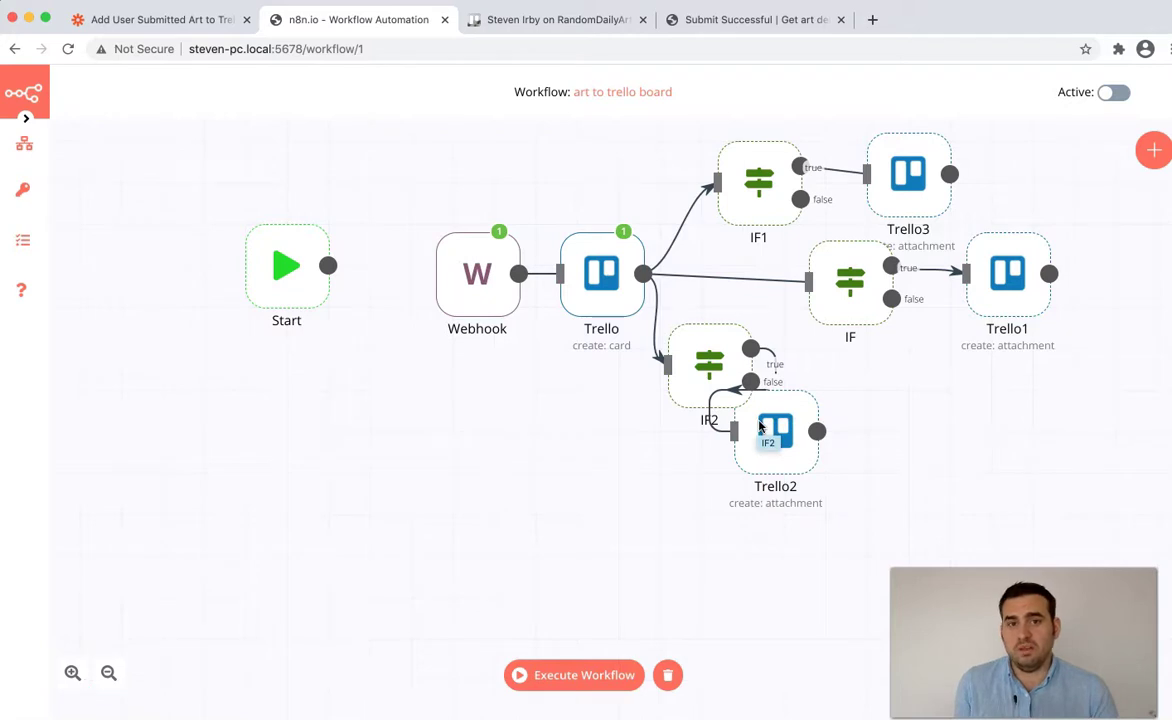
{"action": "left_click_drag", "start_coordinate": [759, 427], "coordinate": [882, 422]}
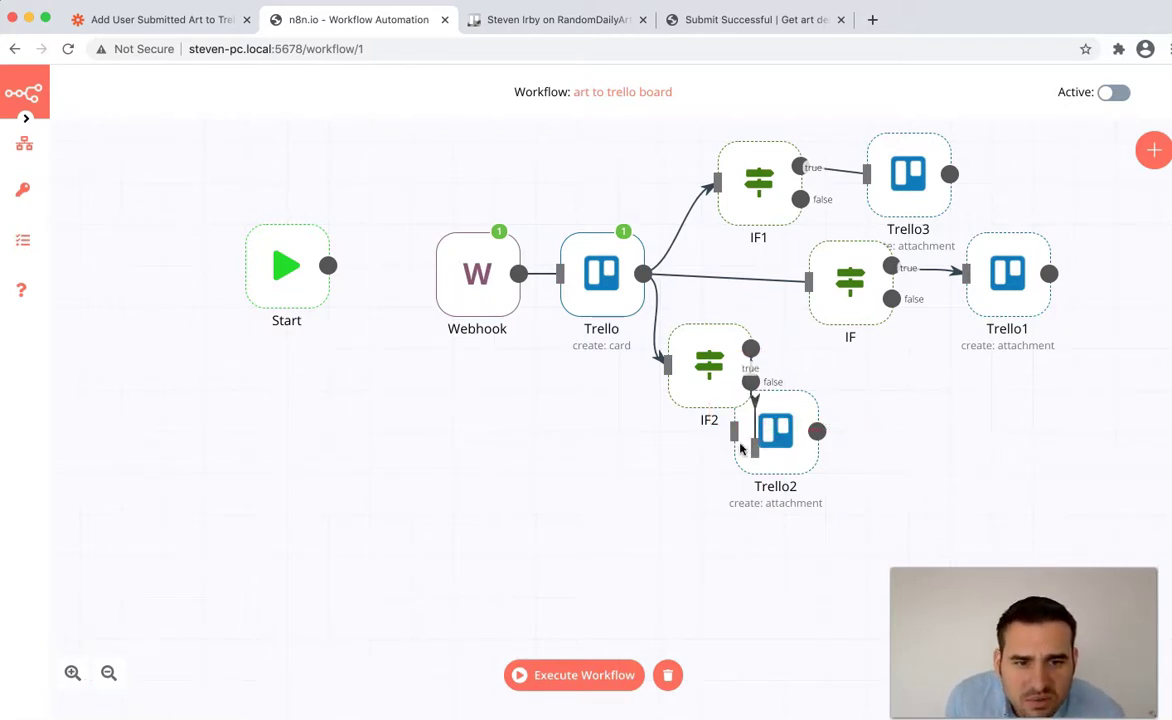
{"action": "left_click_drag", "start_coordinate": [748, 426], "coordinate": [776, 448]}
{"action": "left_click_drag", "start_coordinate": [895, 531], "coordinate": [619, 352]}
{"action": "left_click_drag", "start_coordinate": [693, 348], "coordinate": [614, 434]}
{"action": "left_click_drag", "start_coordinate": [776, 440], "coordinate": [891, 440]}
{"action": "left_click_drag", "start_coordinate": [612, 462], "coordinate": [694, 412]}
{"action": "mouse_move", "coordinate": [881, 432]}
{"action": "left_mouse_down"}
{"action": "mouse_move", "coordinate": [895, 400]}
{"action": "mouse_move", "coordinate": [883, 411]}
{"action": "left_mouse_up"}
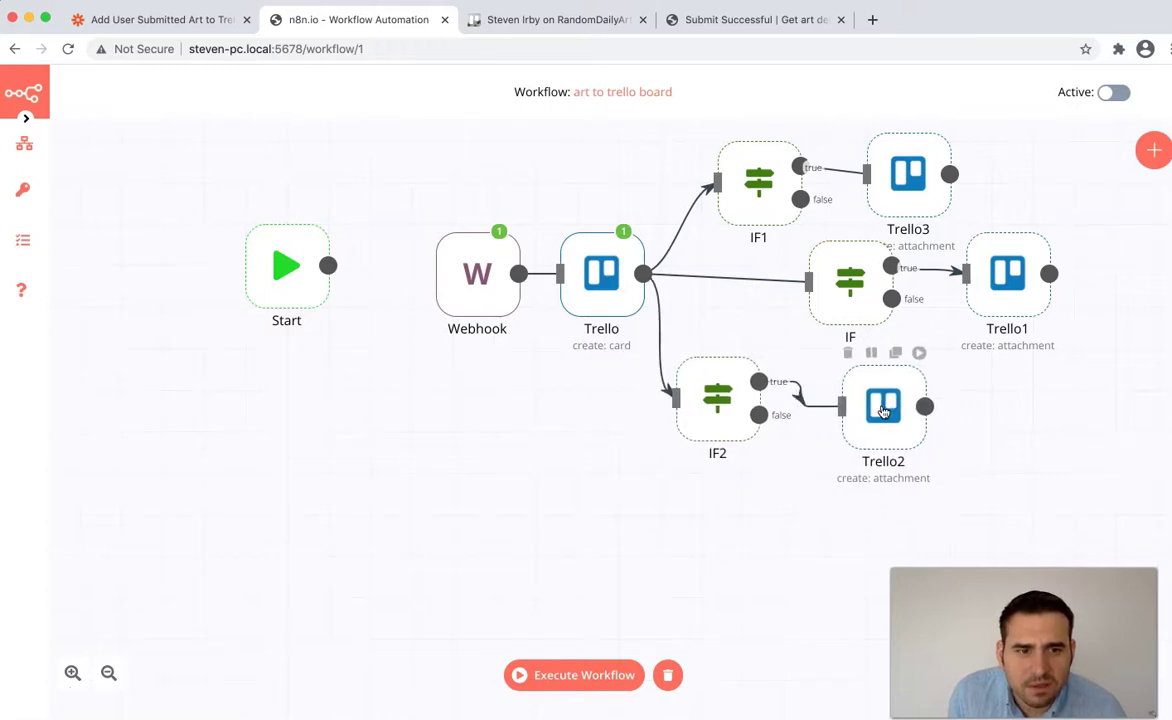
- Review IF2's Value 1 expression and Trello2's source URL expression
{"action": "double_click", "coordinate": [711, 422]}
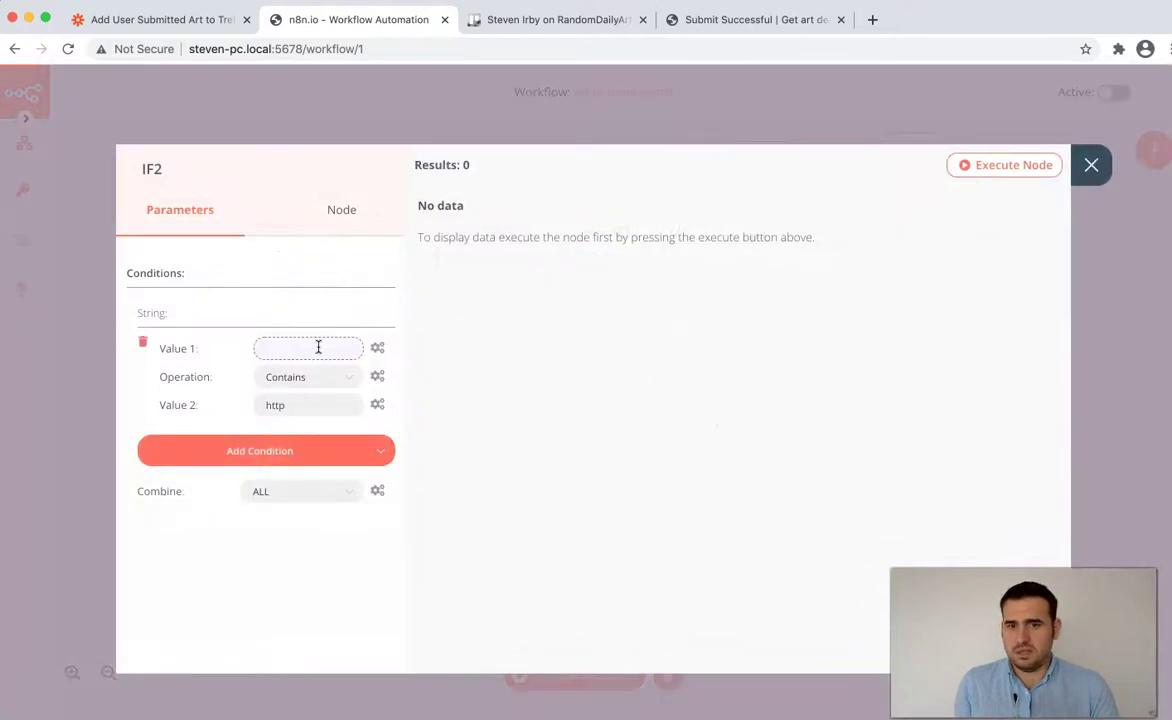
{"action": "left_click", "coordinate": [318, 347]}
{"action": "left_click", "coordinate": [1092, 184]}
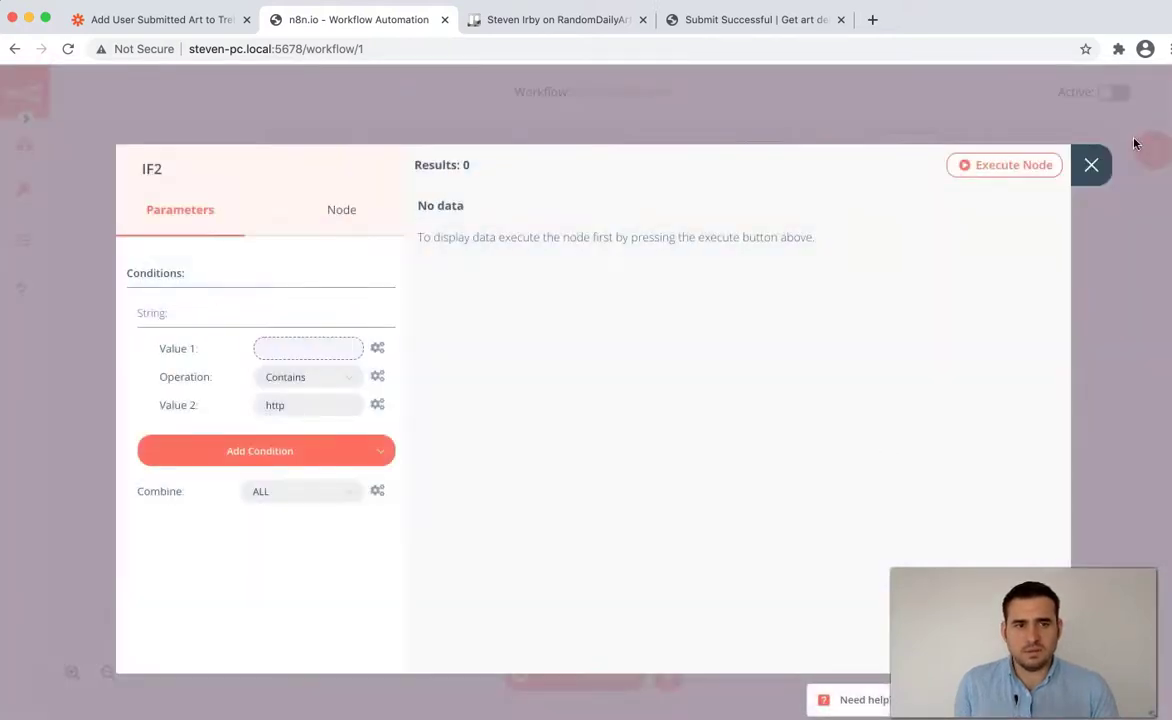
{"action": "left_click", "coordinate": [1091, 163]}
{"action": "double_click", "coordinate": [883, 410]}
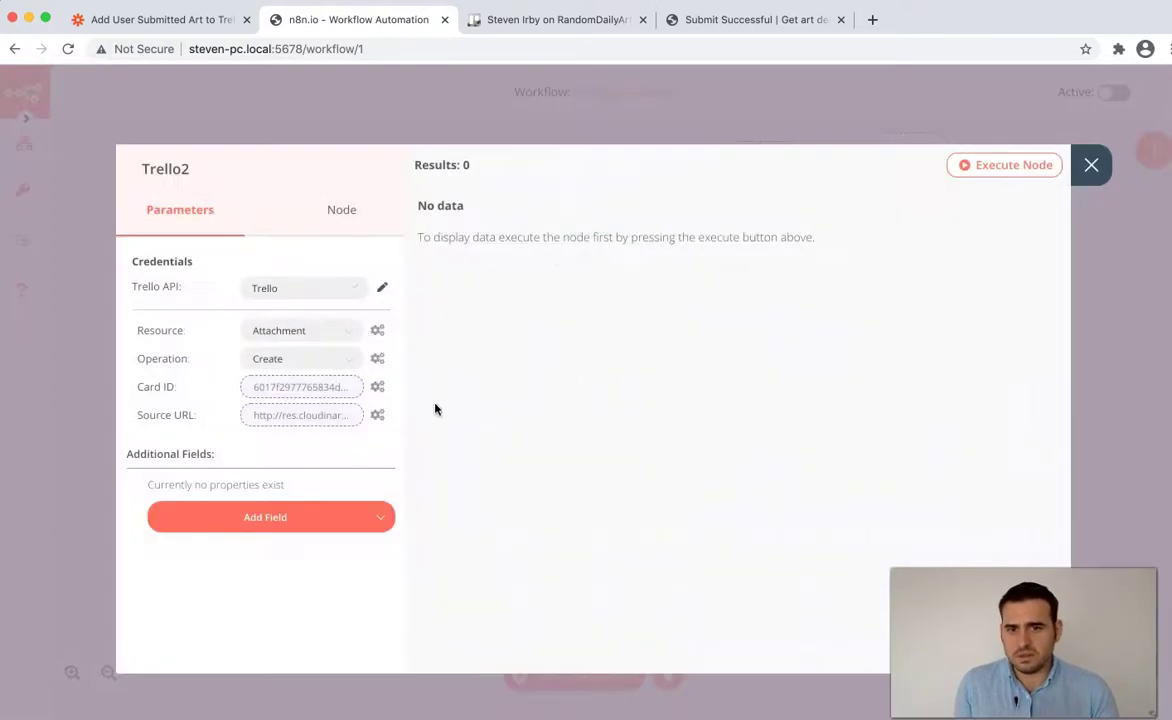
{"action": "left_click", "coordinate": [326, 416]}
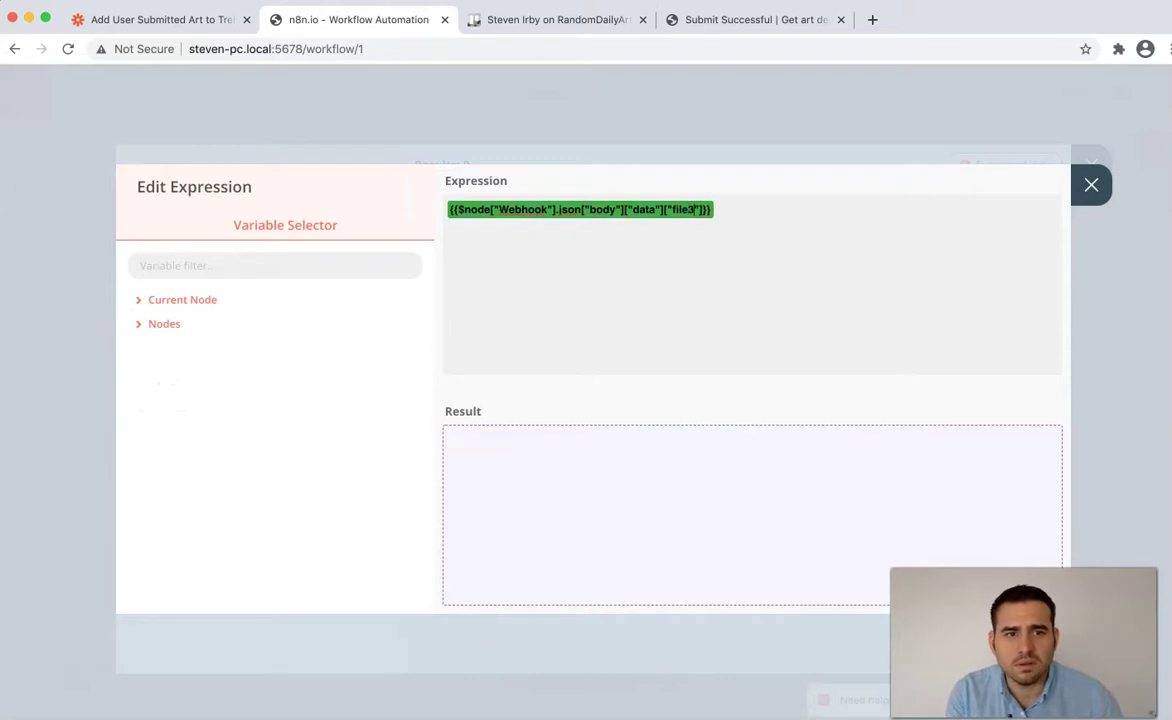
{"action": "left_click", "coordinate": [1091, 184]}
{"action": "left_click", "coordinate": [1091, 178]}
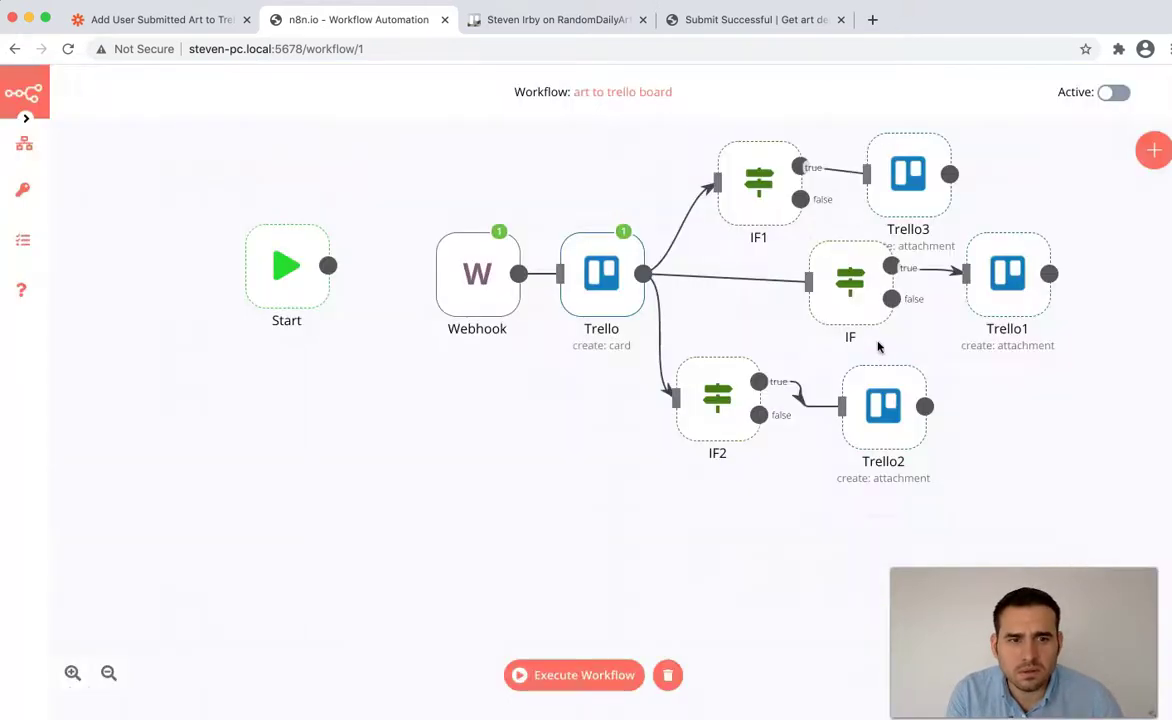
- Review Trello1's source URL expression and the IF node's Value 1 expression
{"action": "double_click", "coordinate": [1005, 270]}
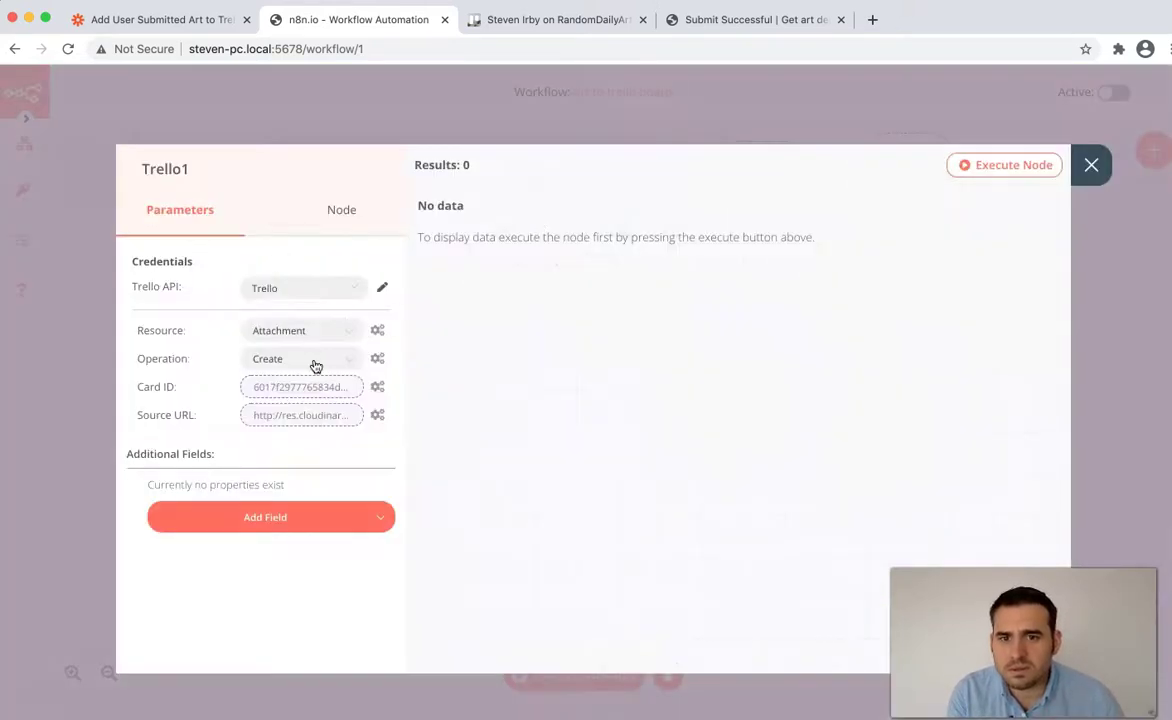
{"action": "left_click", "coordinate": [320, 417]}
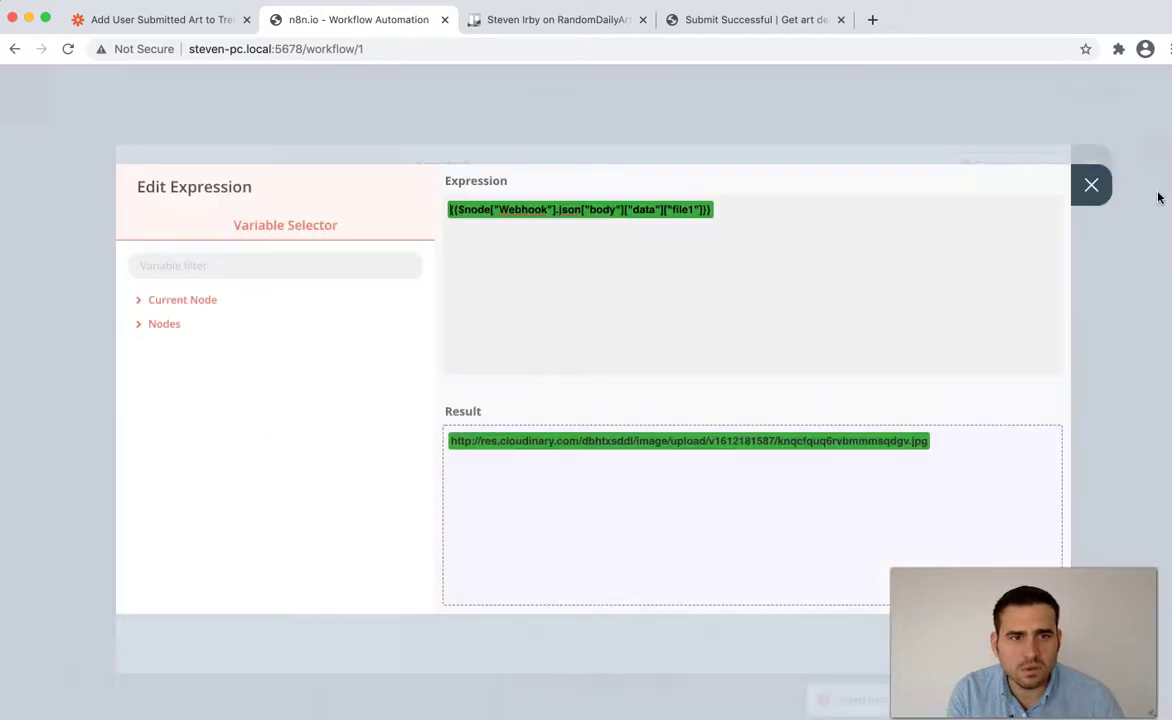
{"action": "left_click", "coordinate": [1098, 190]}
{"action": "left_click", "coordinate": [1092, 166]}
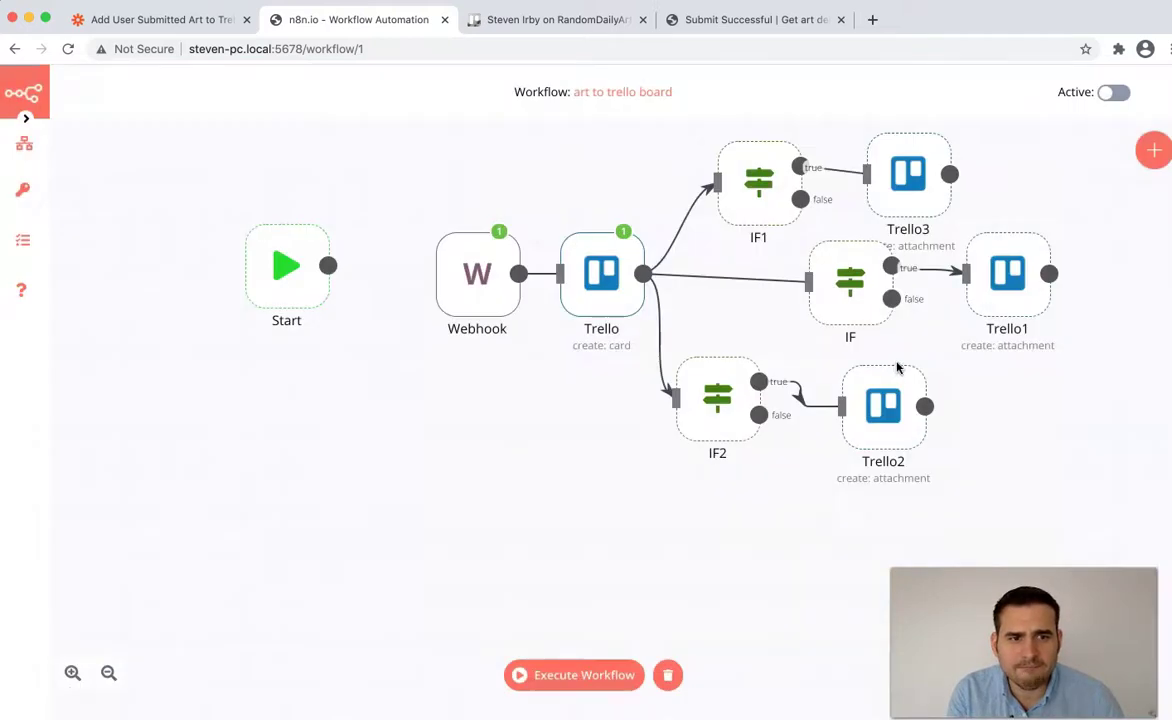
{"action": "double_click", "coordinate": [835, 291]}
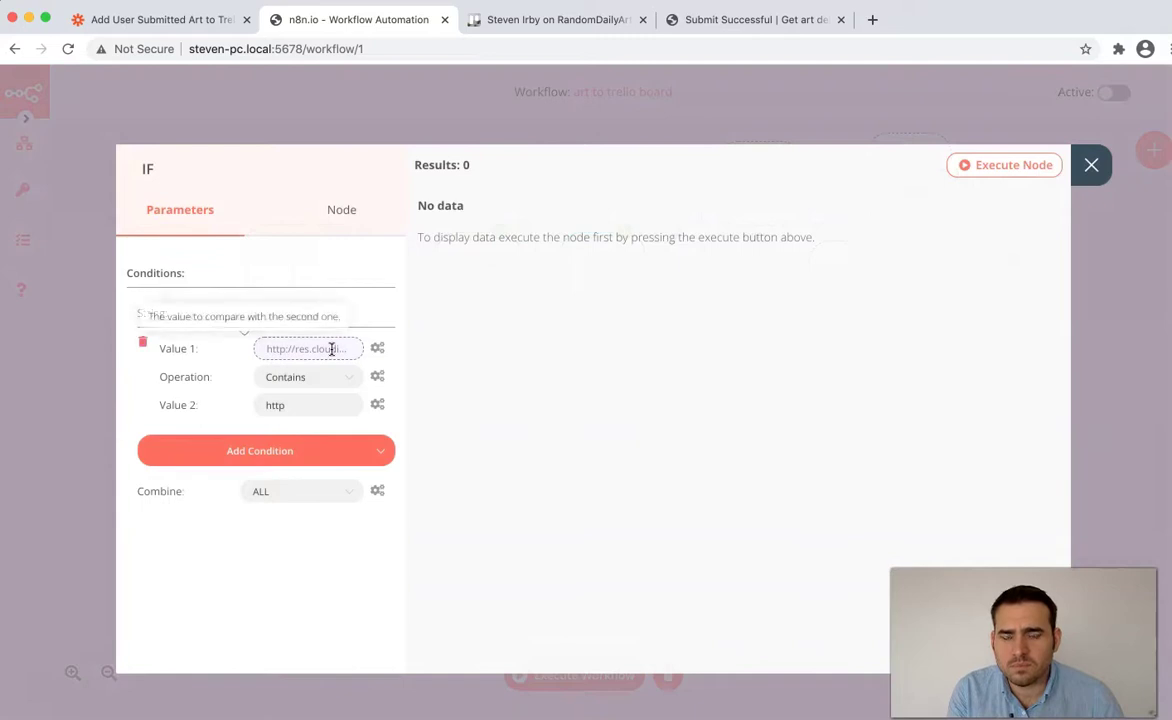
{"action": "left_click", "coordinate": [333, 349]}
{"action": "left_click", "coordinate": [1075, 183]}
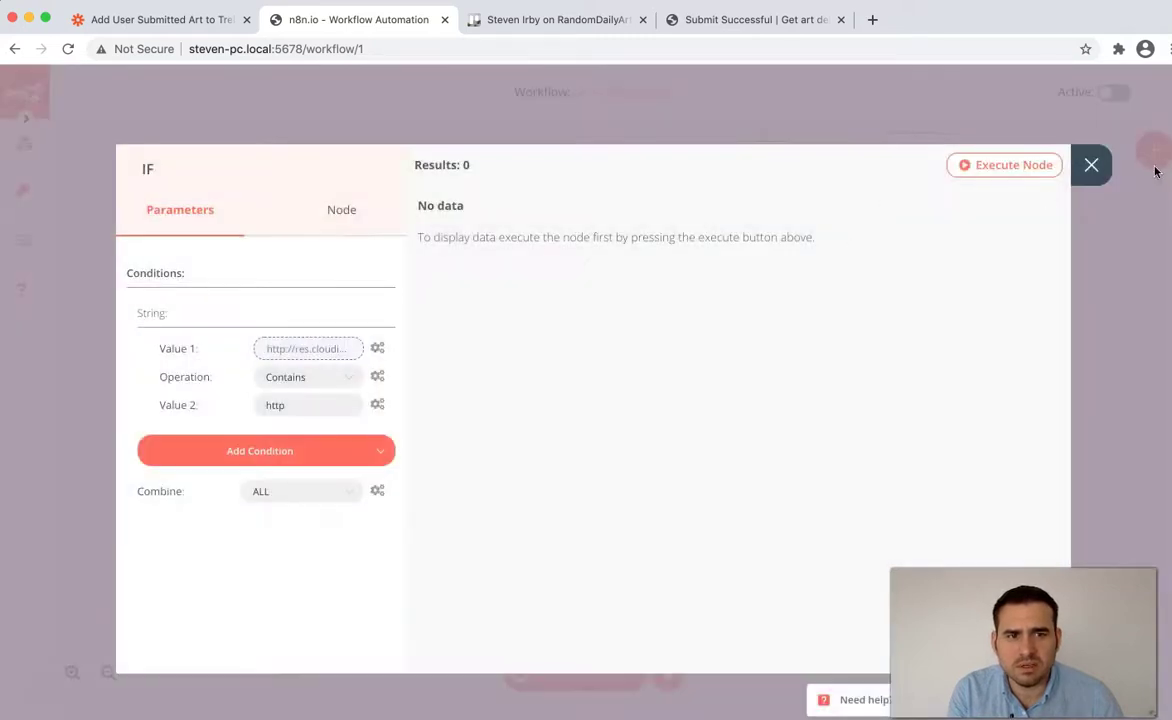
{"action": "left_click", "coordinate": [1091, 163]}
- Review IF1's Value 1 expression and Trello3's source URL expression
{"action": "double_click", "coordinate": [762, 185]}
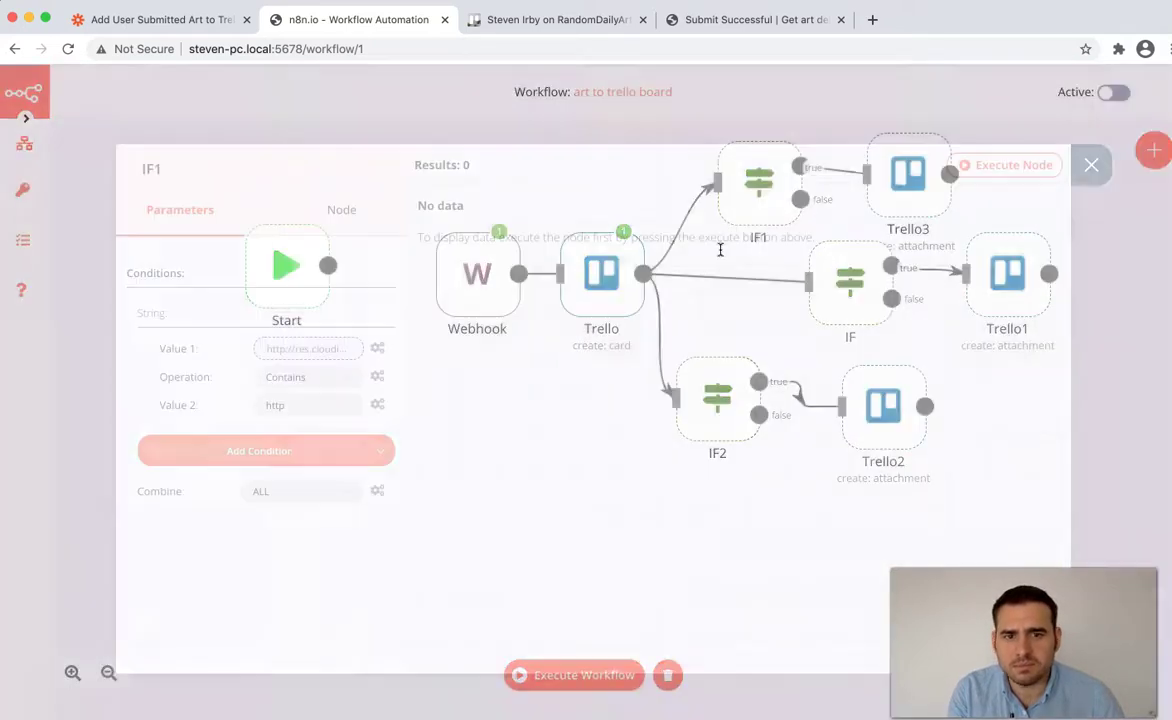
{"action": "left_click", "coordinate": [340, 350]}
{"action": "left_click", "coordinate": [1091, 184]}
{"action": "left_click", "coordinate": [1091, 162]}
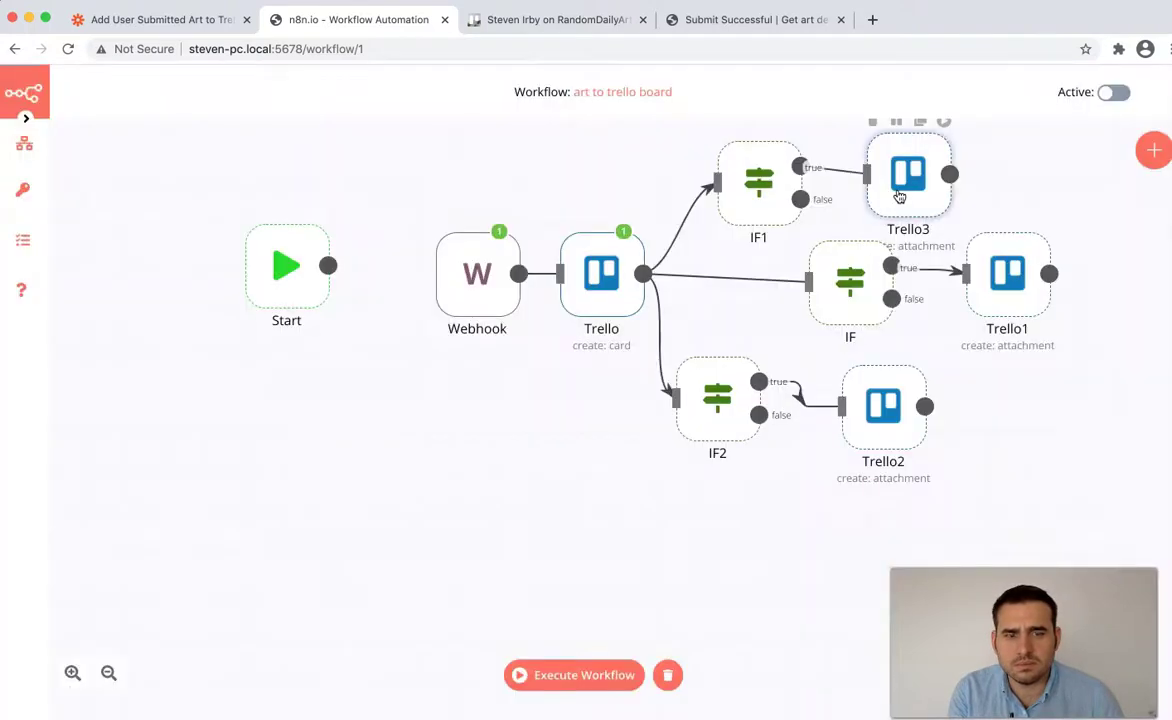
{"action": "double_click", "coordinate": [899, 197]}
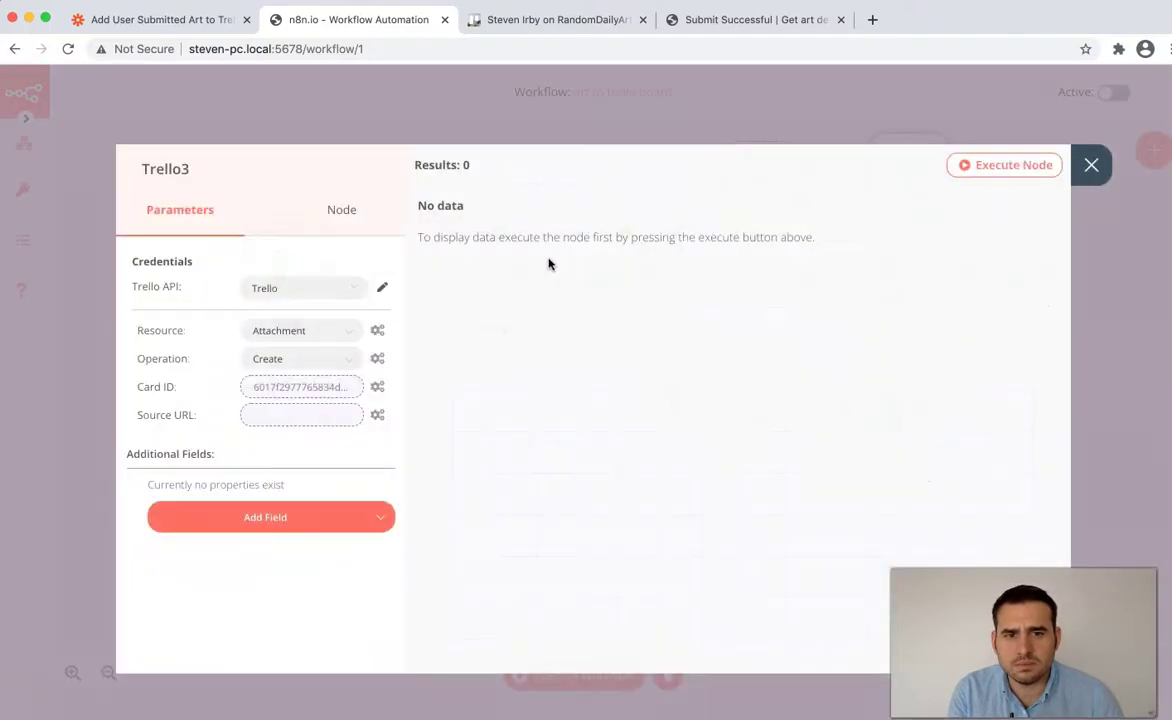
{"action": "left_click", "coordinate": [321, 419]}
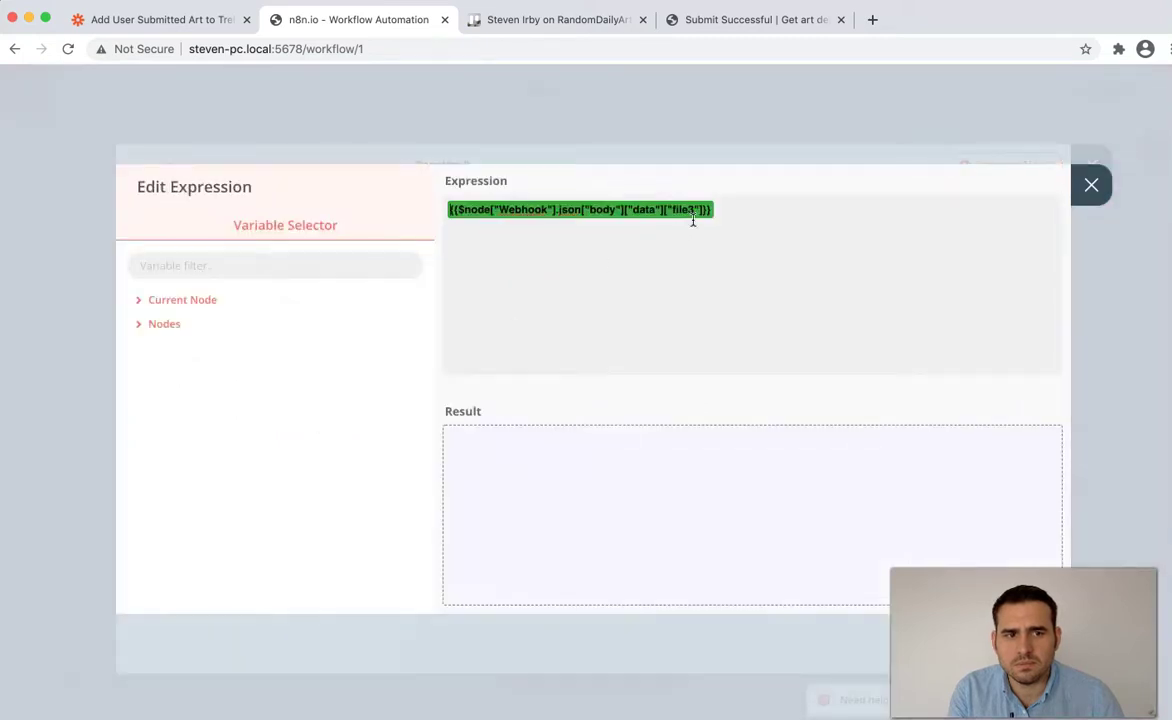
{"action": "left_click", "coordinate": [1100, 192]}
{"action": "left_click", "coordinate": [1095, 164]}
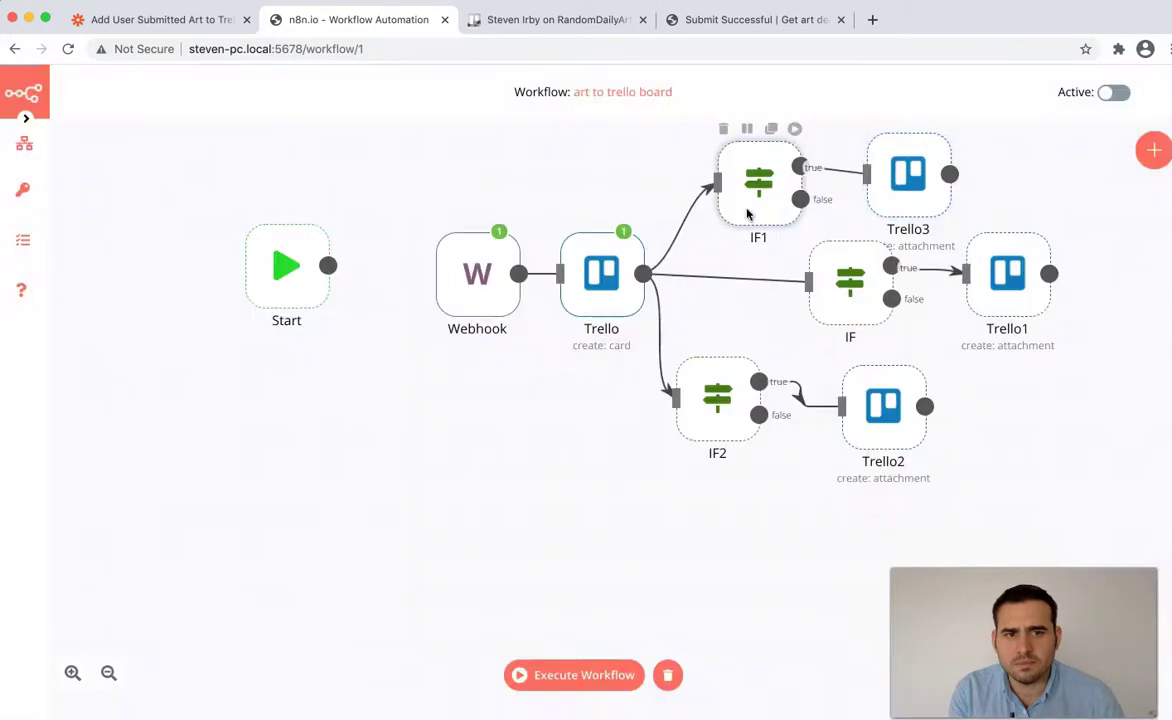
- Change IF1's Value 1 expression from file2 to file3
{"action": "double_click", "coordinate": [747, 214]}
{"action": "left_click", "coordinate": [350, 345]}
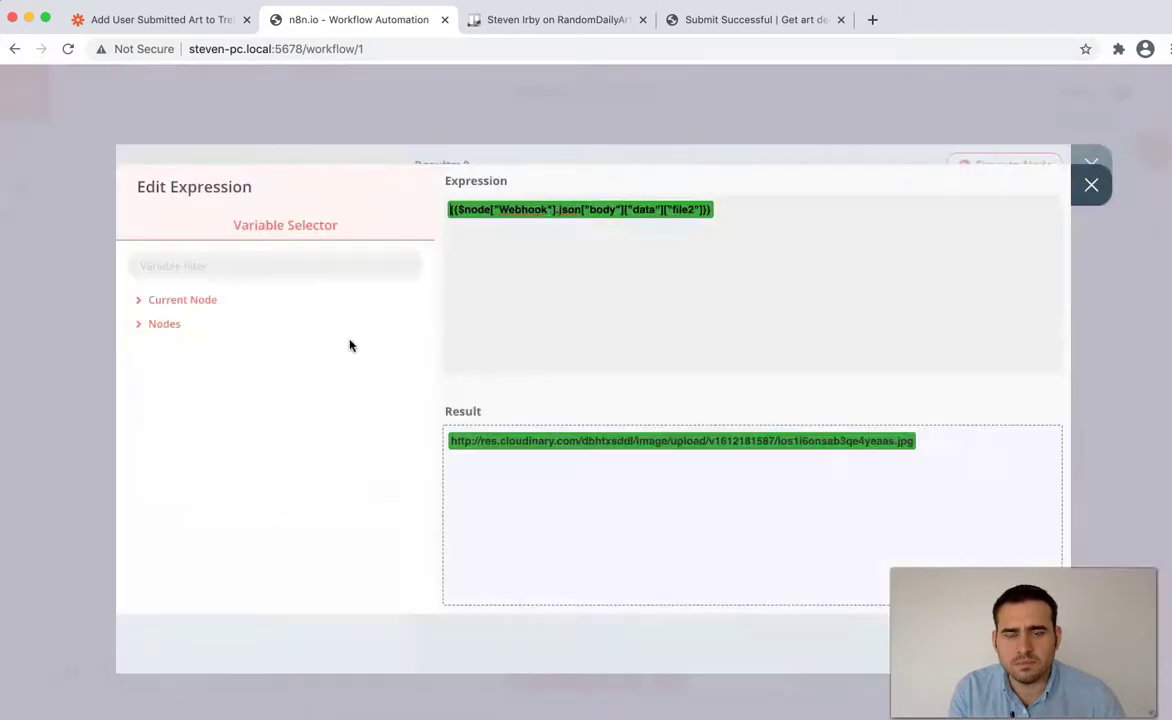
{"action": "left_click", "coordinate": [697, 233]}
{"action": "key", "text": "BackSpace"}
{"action": "type", "text": "3"}
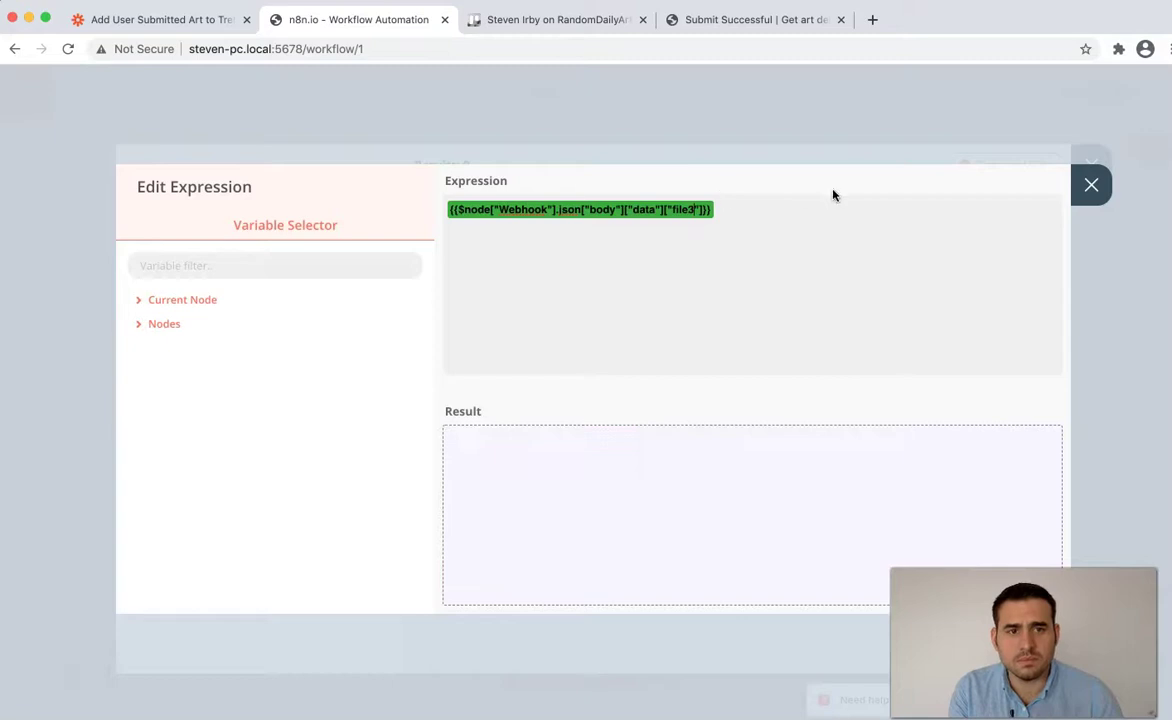
{"action": "left_click", "coordinate": [1091, 186]}
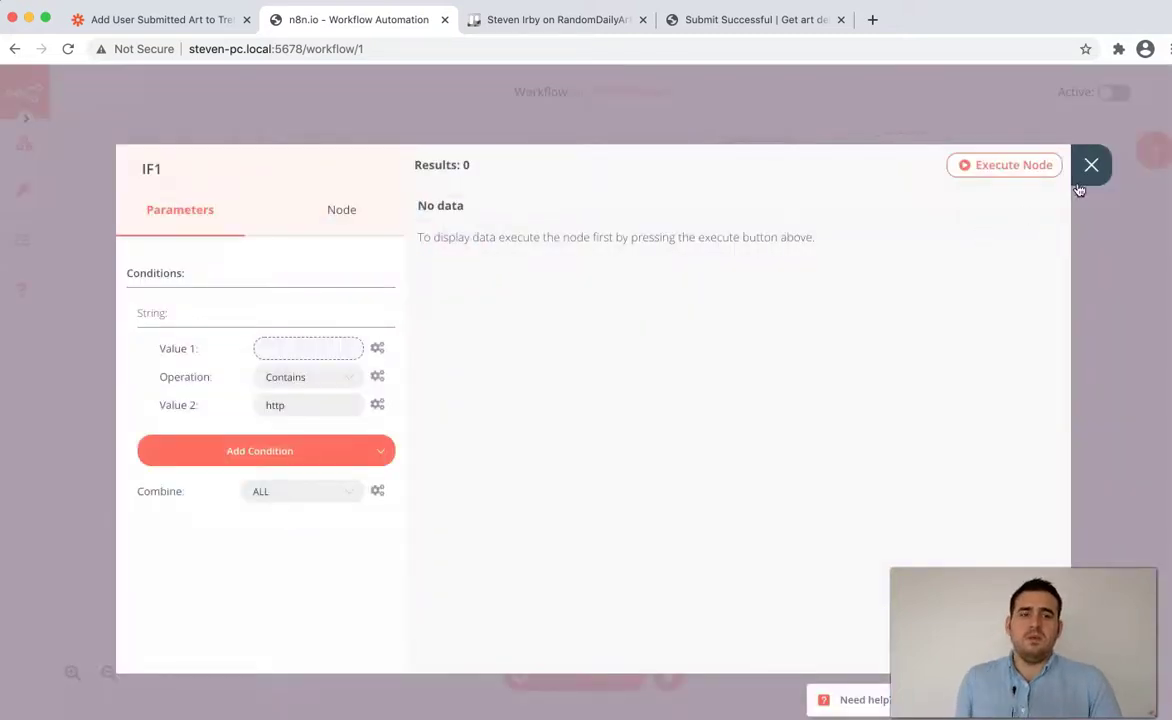
{"action": "left_click", "coordinate": [1090, 166]}
- Run the Trello card-creation node and check the resulting new card on the Trello board
{"action": "left_click_drag", "start_coordinate": [718, 402], "coordinate": [745, 415]}
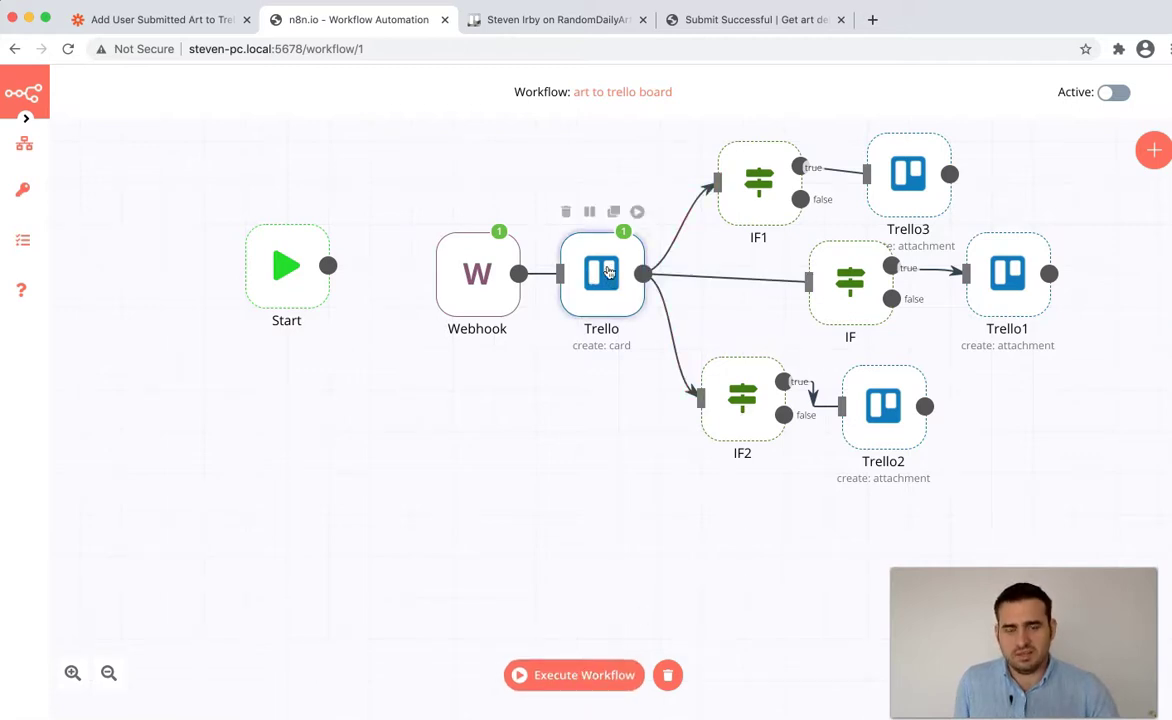
{"action": "left_click", "coordinate": [638, 207]}
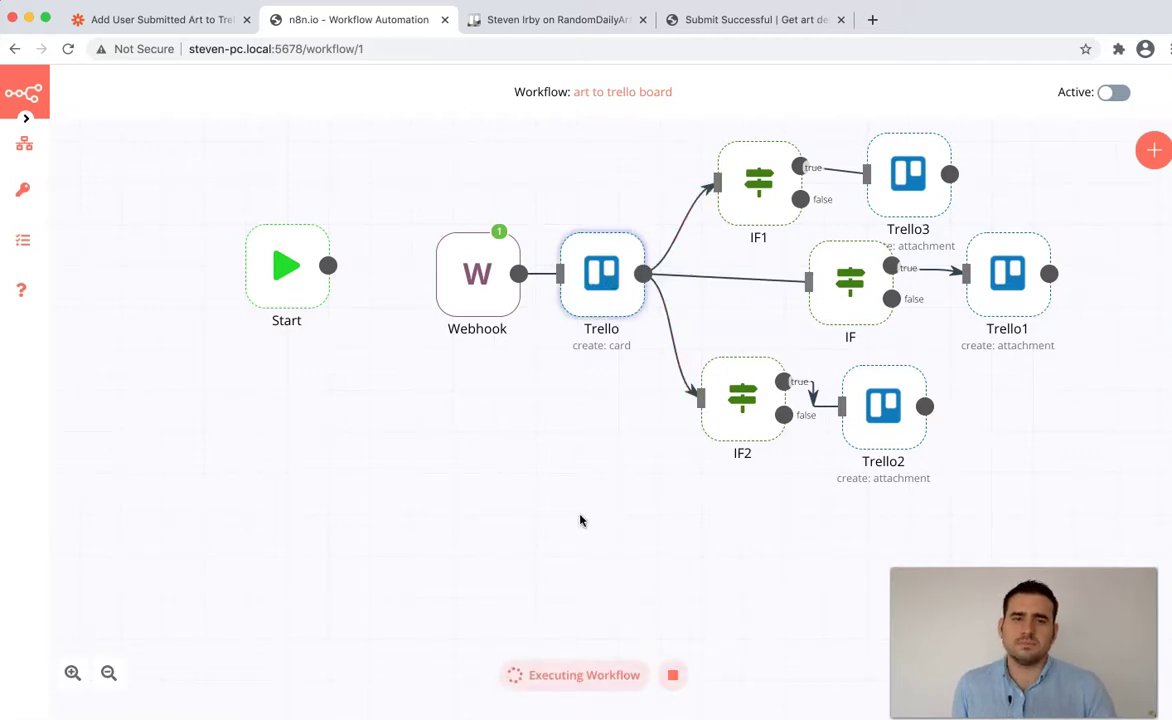
{"action": "left_click", "coordinate": [546, 20]}
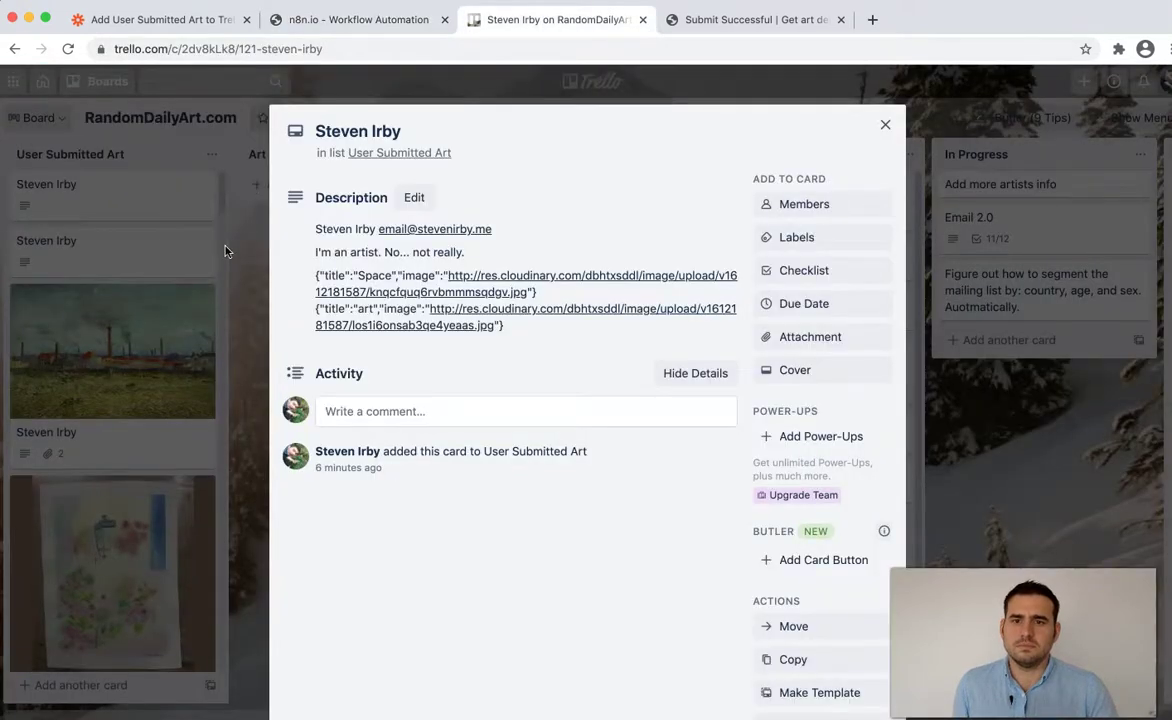
{"action": "left_click", "coordinate": [225, 251]}
{"action": "left_click", "coordinate": [200, 186]}
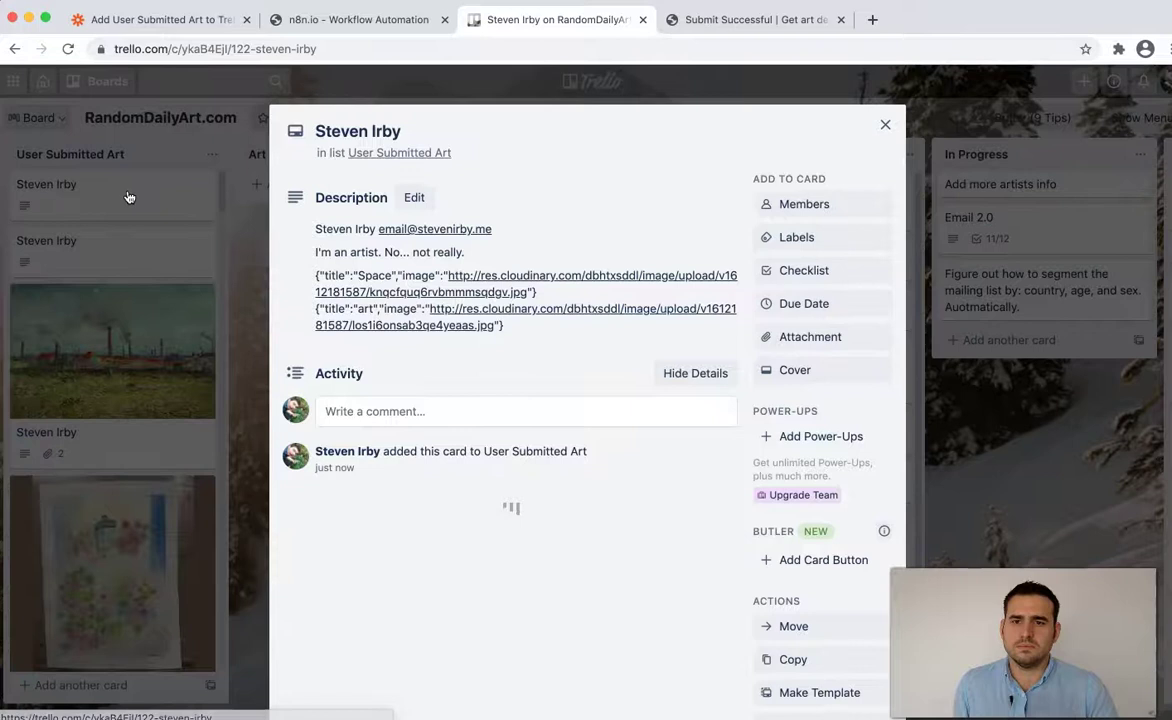
{"action": "left_click", "coordinate": [885, 125]}
{"action": "left_click", "coordinate": [360, 20]}
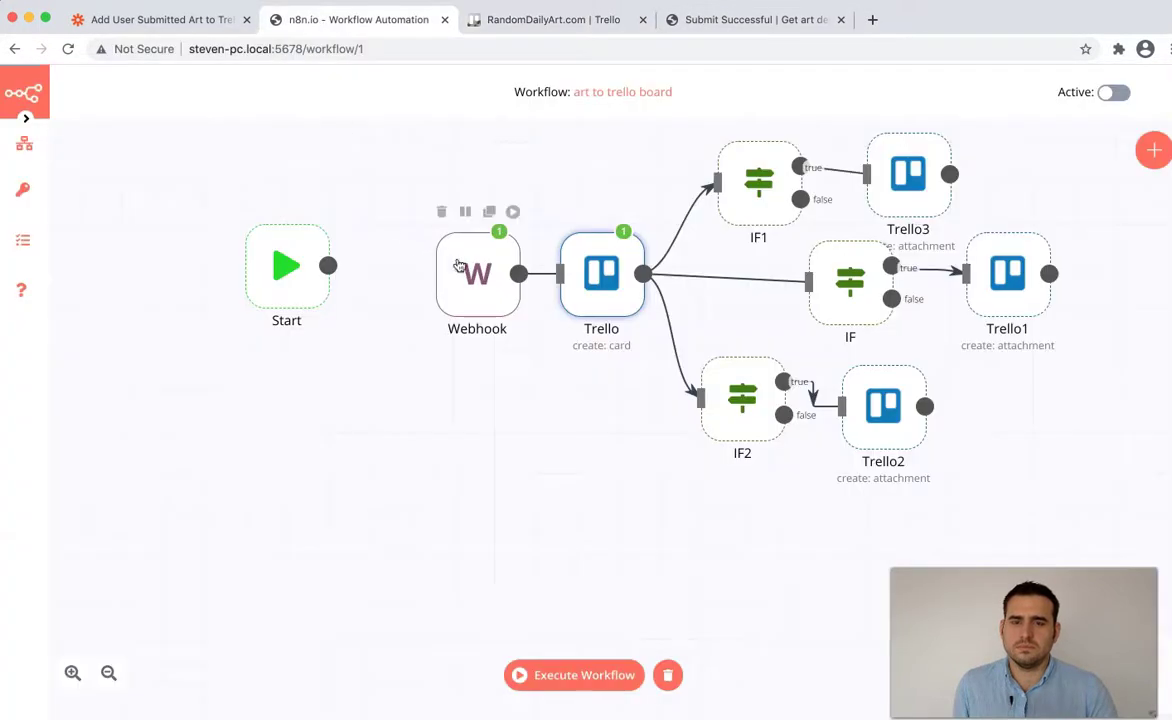
{"action": "left_click", "coordinate": [513, 212]}
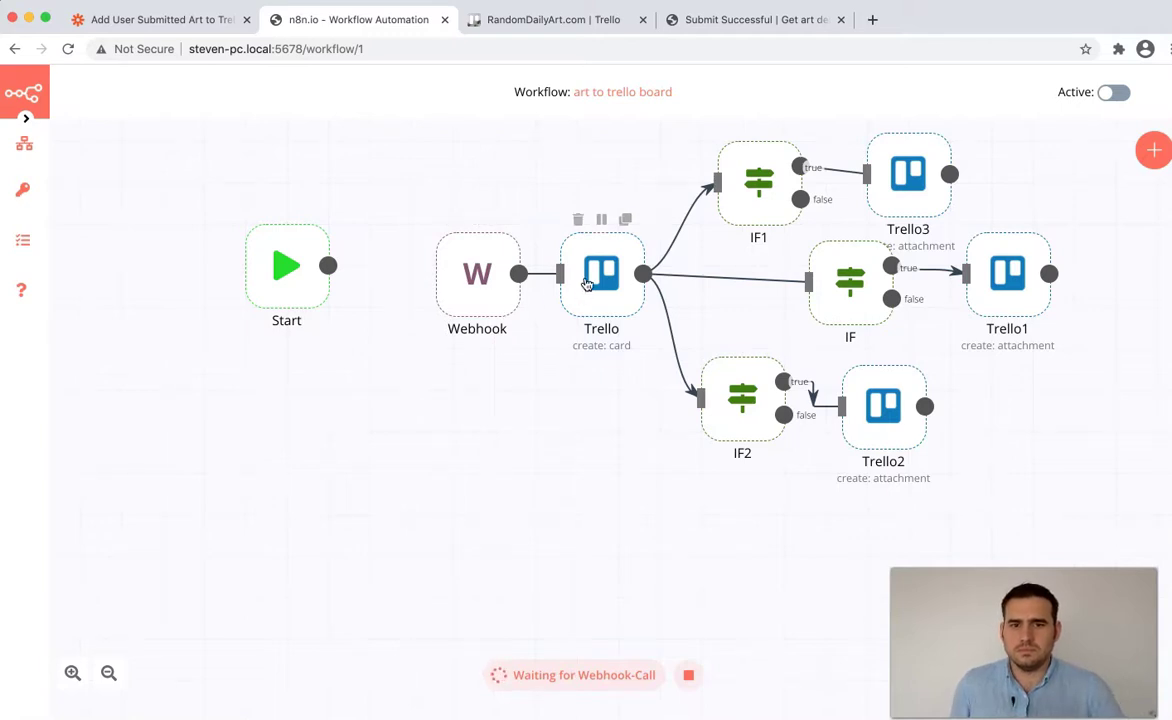
{"action": "left_click", "coordinate": [688, 675]}
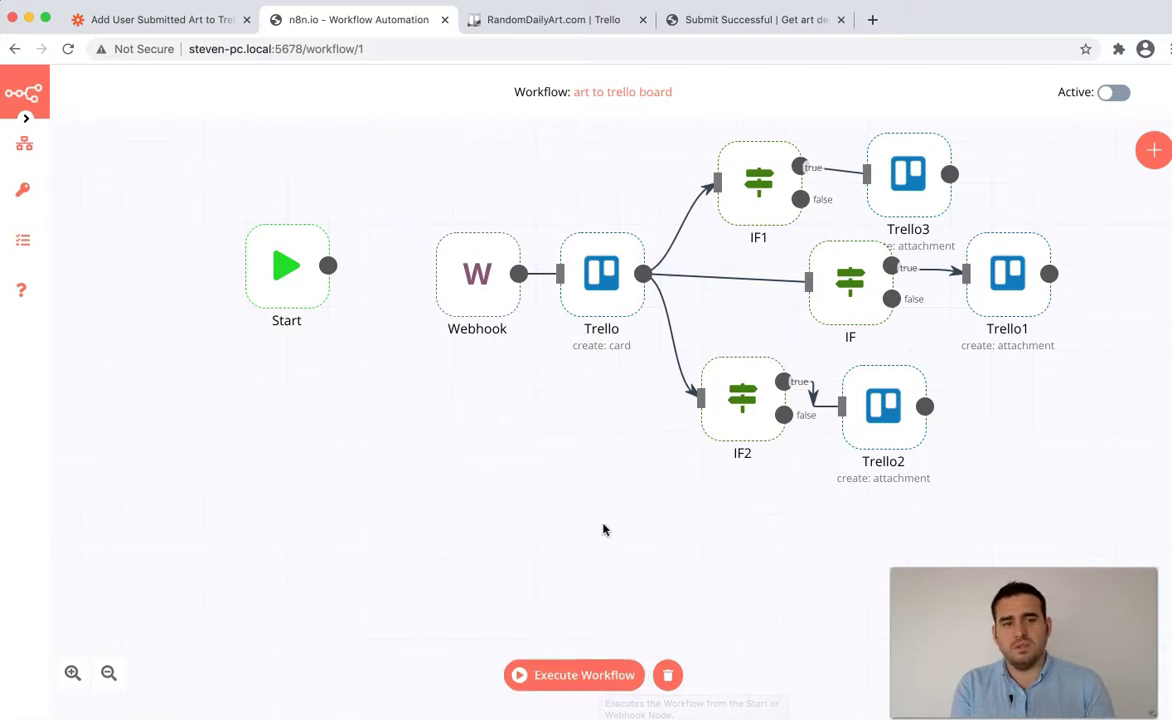
- Switch to the Blank diagram.png flowchart in Preview and briefly select around the Creates card diamond
{"action": "key", "text": "super+Tab"}
{"action": "key", "text": "Tab"}
{"action": "key", "text": "Tab"}
{"action": "key", "text": "Tab"}
{"action": "key", "text": "Tab"}
{"action": "key", "text": "Tab"}
{"action": "key", "text": "Tab"}
{"action": "key", "text": "Tab"}
{"action": "key", "text": "Tab"}
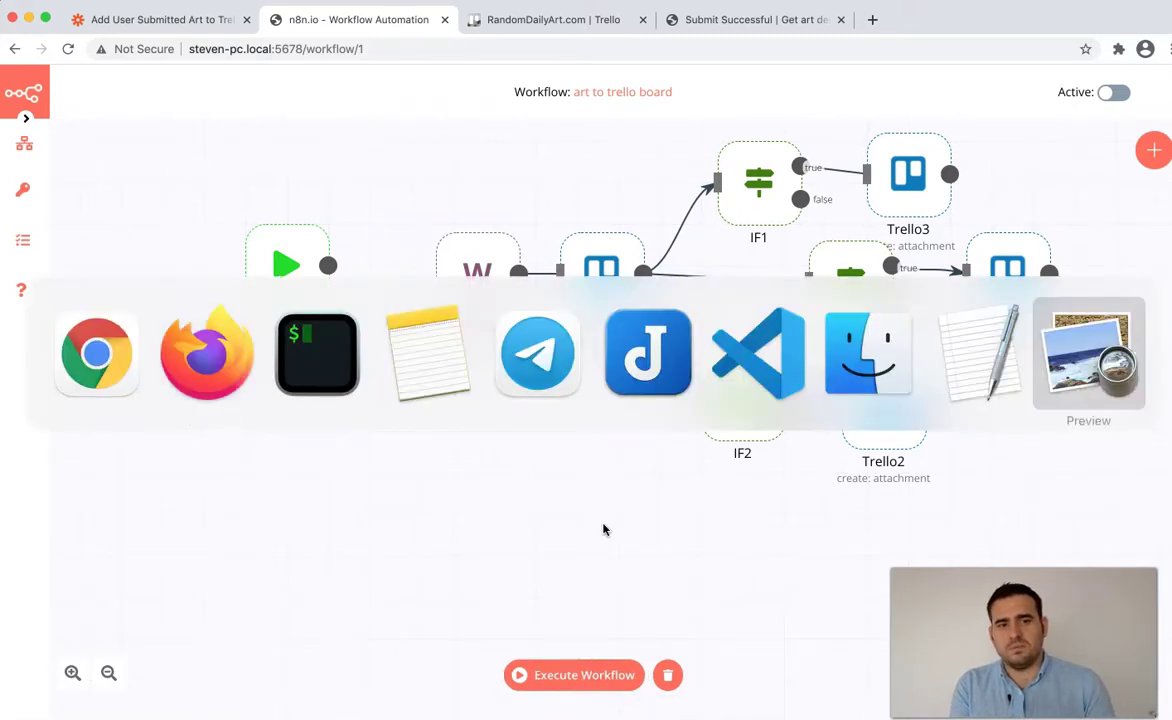
{"action": "left_click_drag", "start_coordinate": [474, 239], "coordinate": [665, 387]}
{"action": "left_click", "coordinate": [422, 234]}
{"action": "left_click_drag", "start_coordinate": [458, 226], "coordinate": [668, 382]}
{"action": "left_click", "coordinate": [715, 436]}
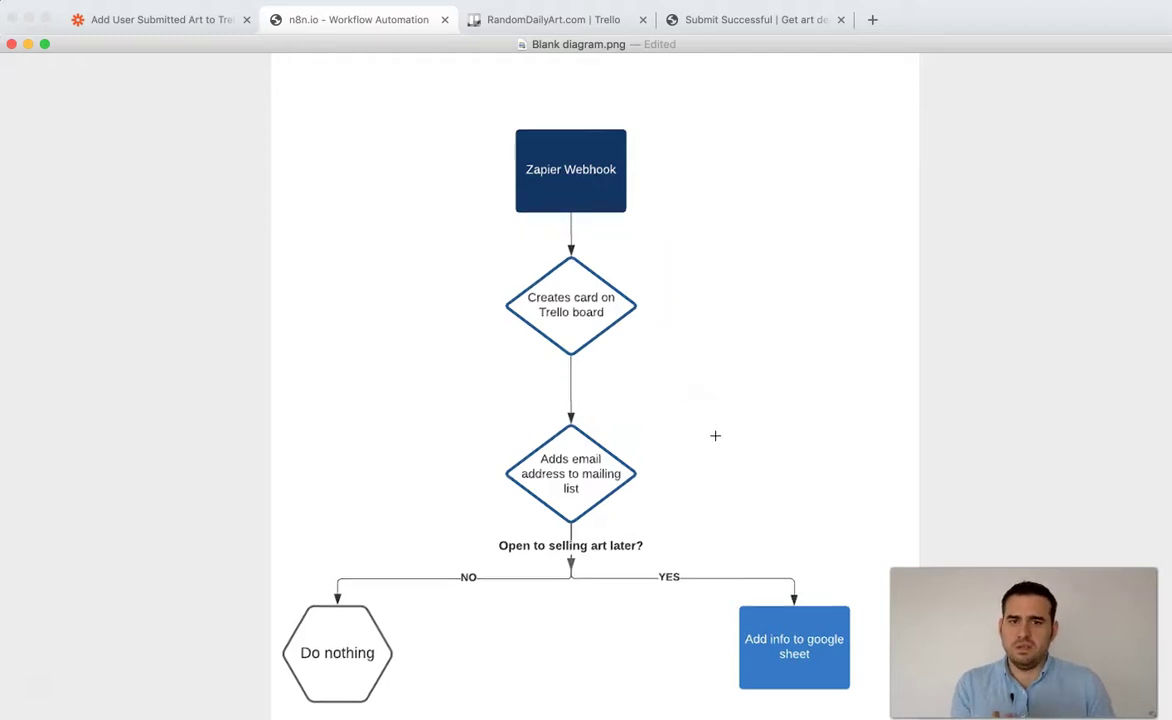
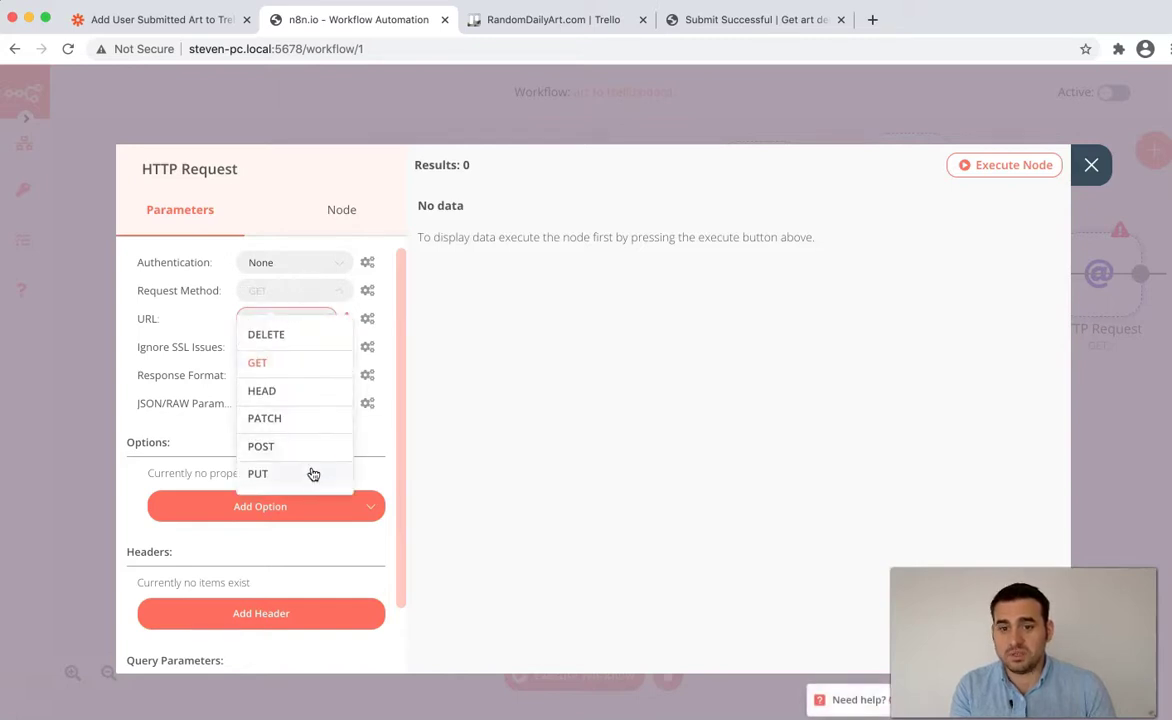
- Set the HTTP Request node's request method to POST
{"action": "left_click", "coordinate": [303, 447]}
- Paste the sbr1.xyz mailing-list subscribe URL into the HTTP Request node's URL field
{"action": "left_click", "coordinate": [297, 318]}
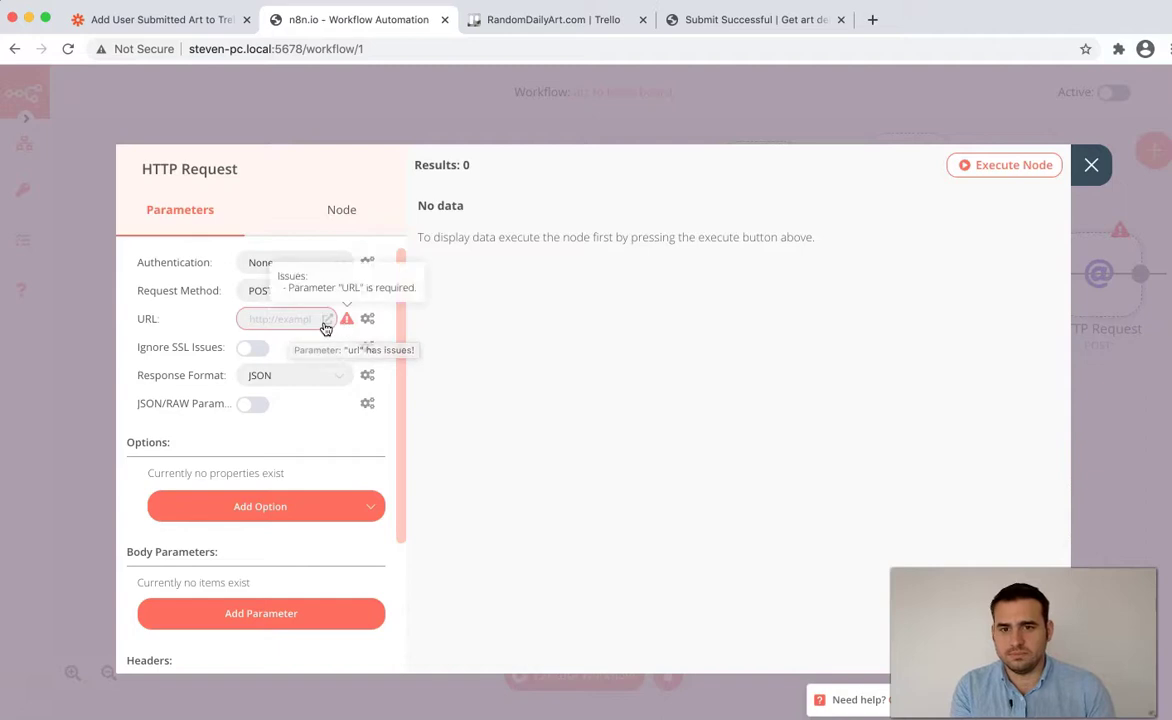
{"action": "left_click", "coordinate": [325, 320]}
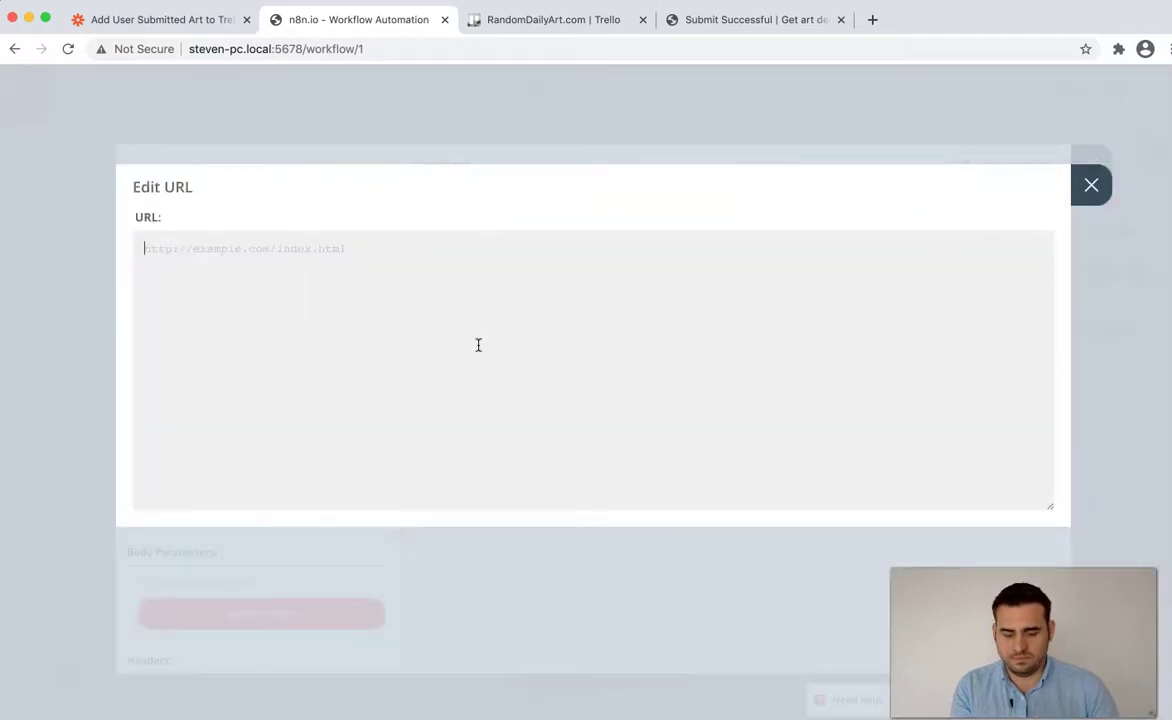
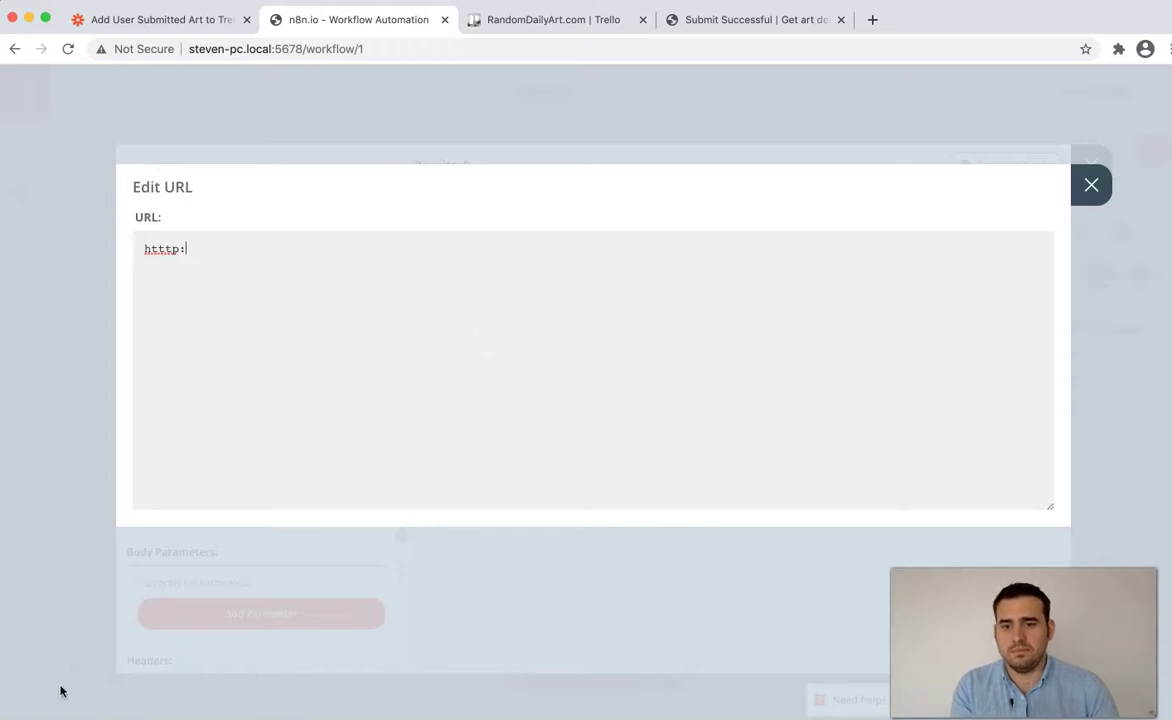
{"action": "key", "text": "super+a"}
{"action": "left_click", "coordinate": [1089, 185]}
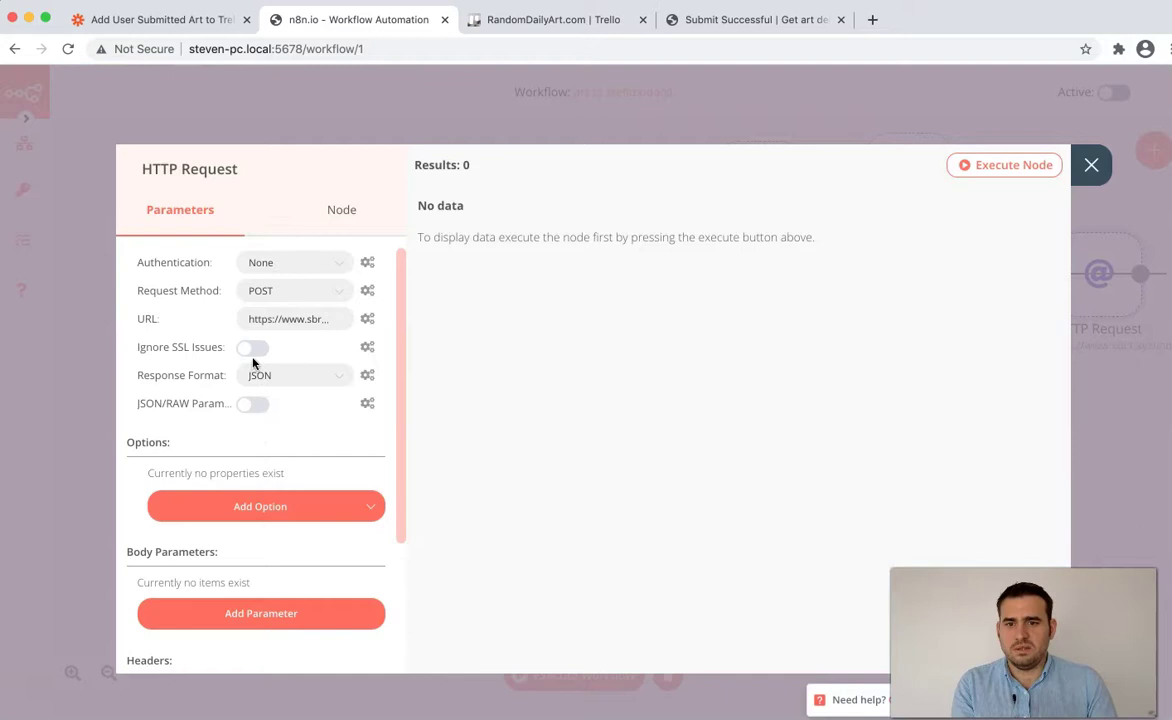
- Glance at the extra request options, then add a new body parameter
{"action": "left_click", "coordinate": [295, 510]}
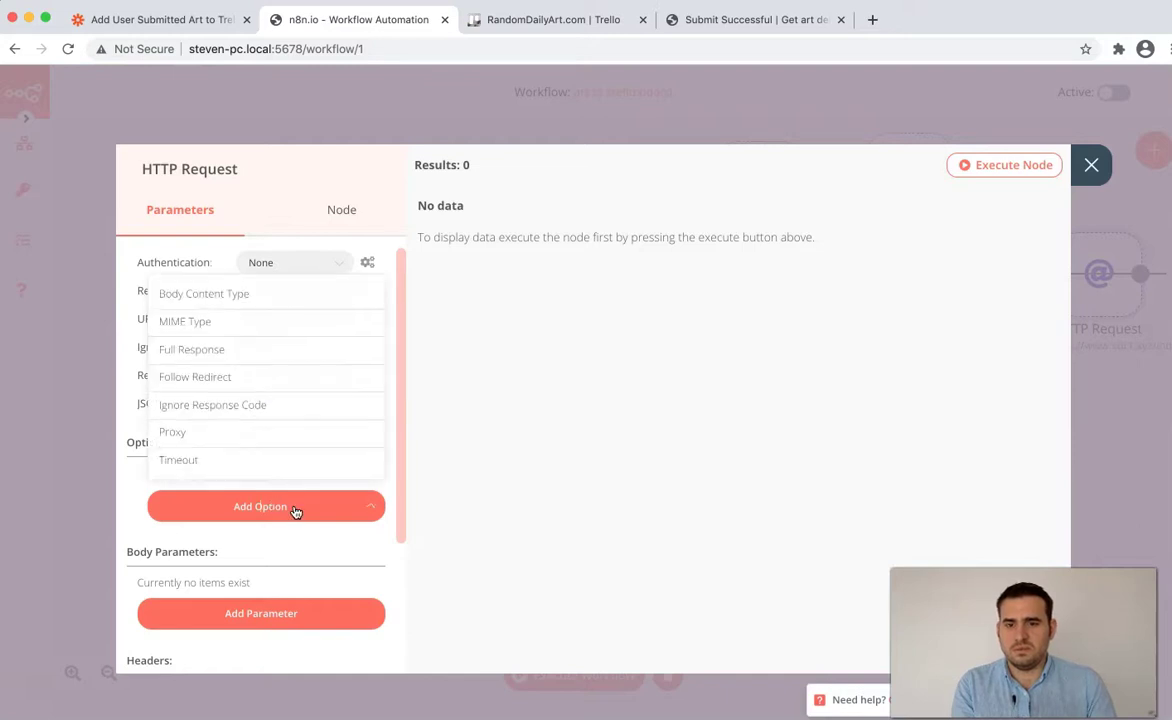
{"action": "left_click", "coordinate": [295, 510]}
{"action": "scroll", "coordinate": [301, 630], "scroll_direction": "down", "scroll_amount": 3}
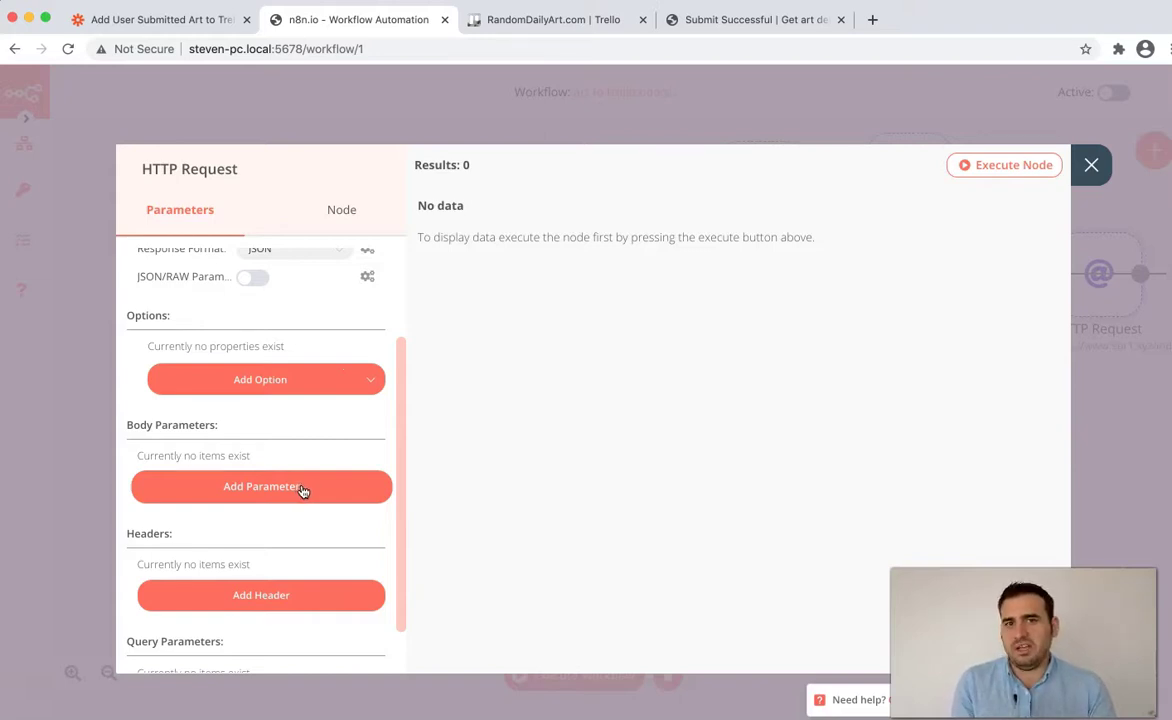
{"action": "scroll", "coordinate": [304, 491], "scroll_direction": "up", "scroll_amount": 3}
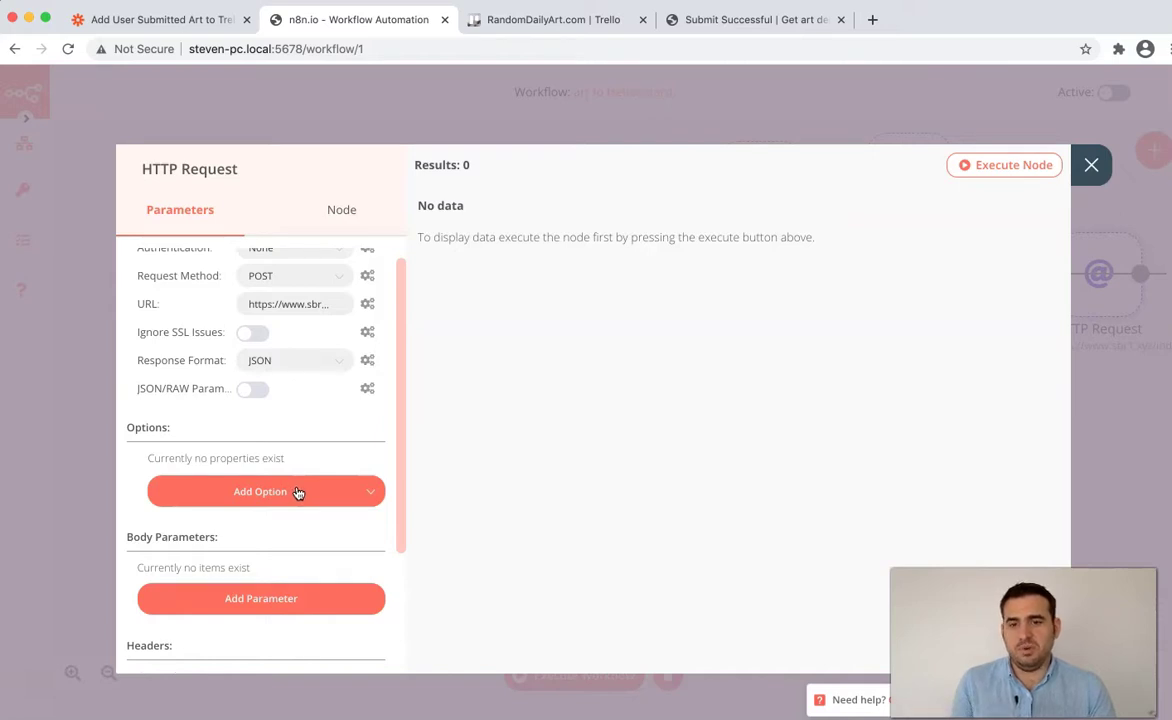
{"action": "left_click", "coordinate": [293, 606]}
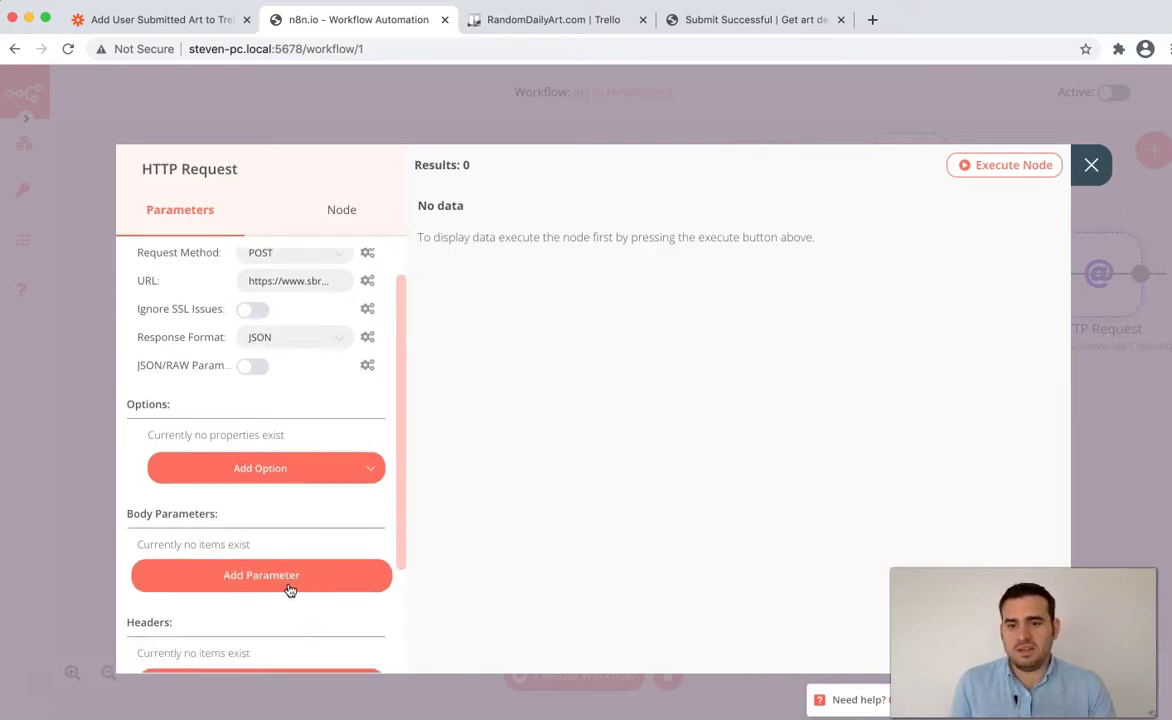
- Name the body parameter EMAIL and switch its value to an expression
{"action": "type", "text": "EMAIL"}
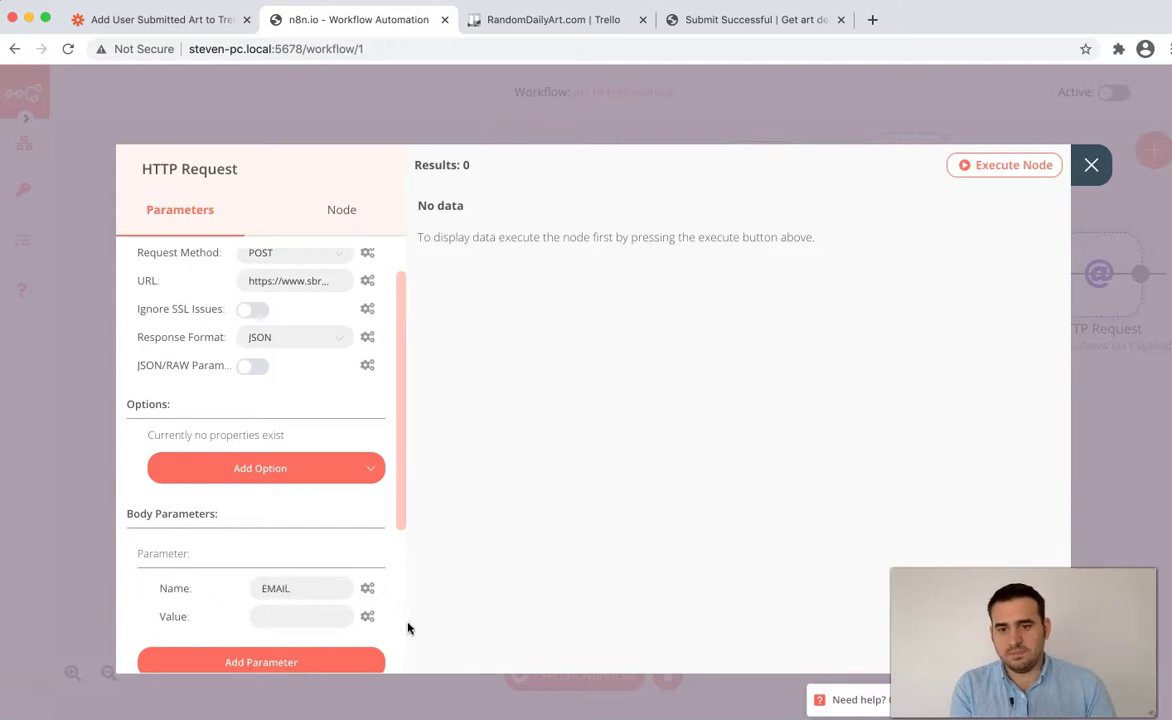
{"action": "left_click", "coordinate": [367, 617]}
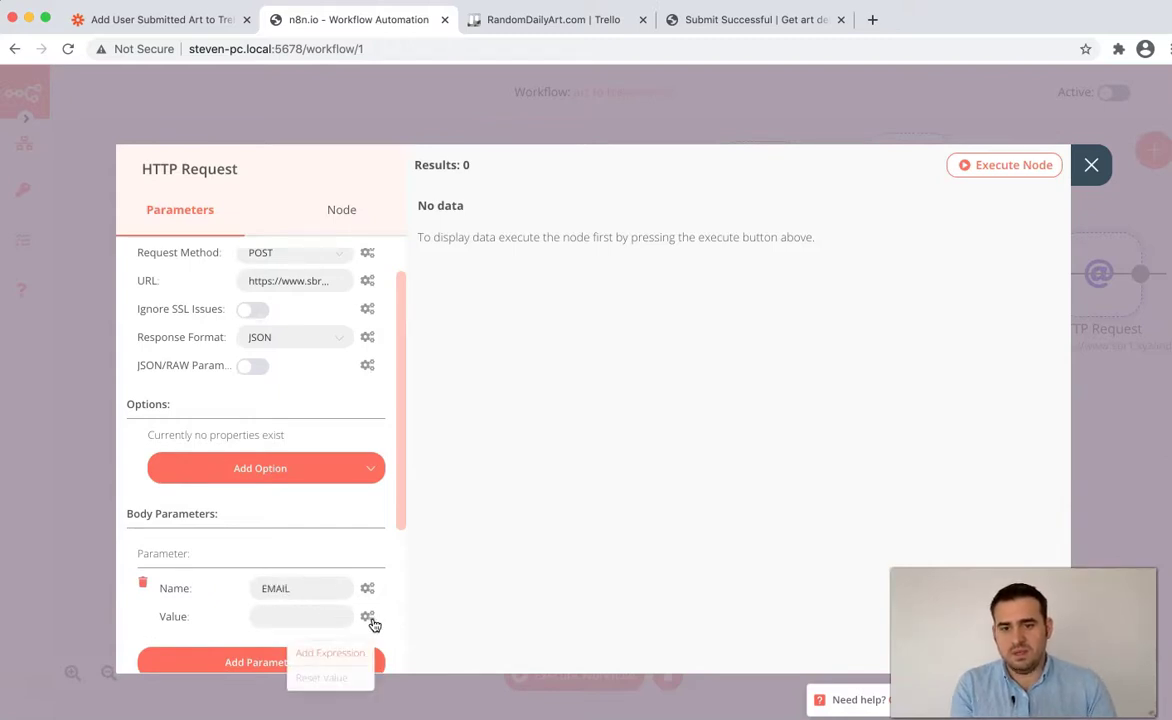
{"action": "left_click", "coordinate": [332, 652]}
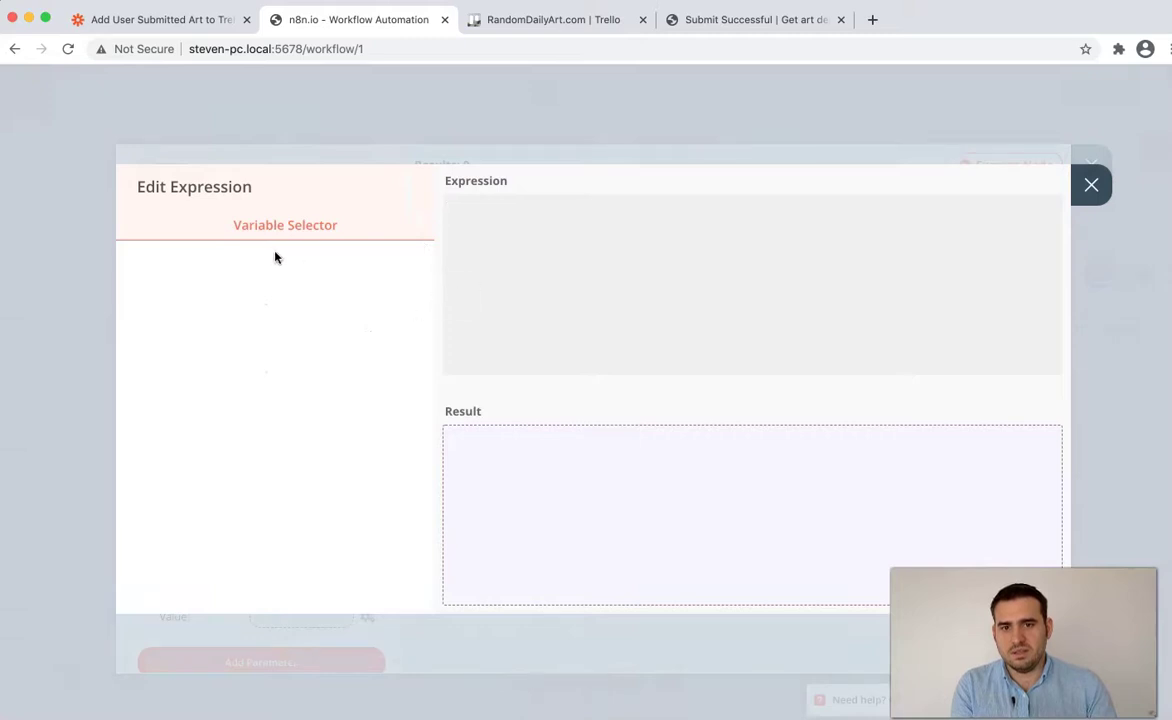
{"action": "left_click", "coordinate": [1086, 192]}
{"action": "left_click", "coordinate": [367, 620]}
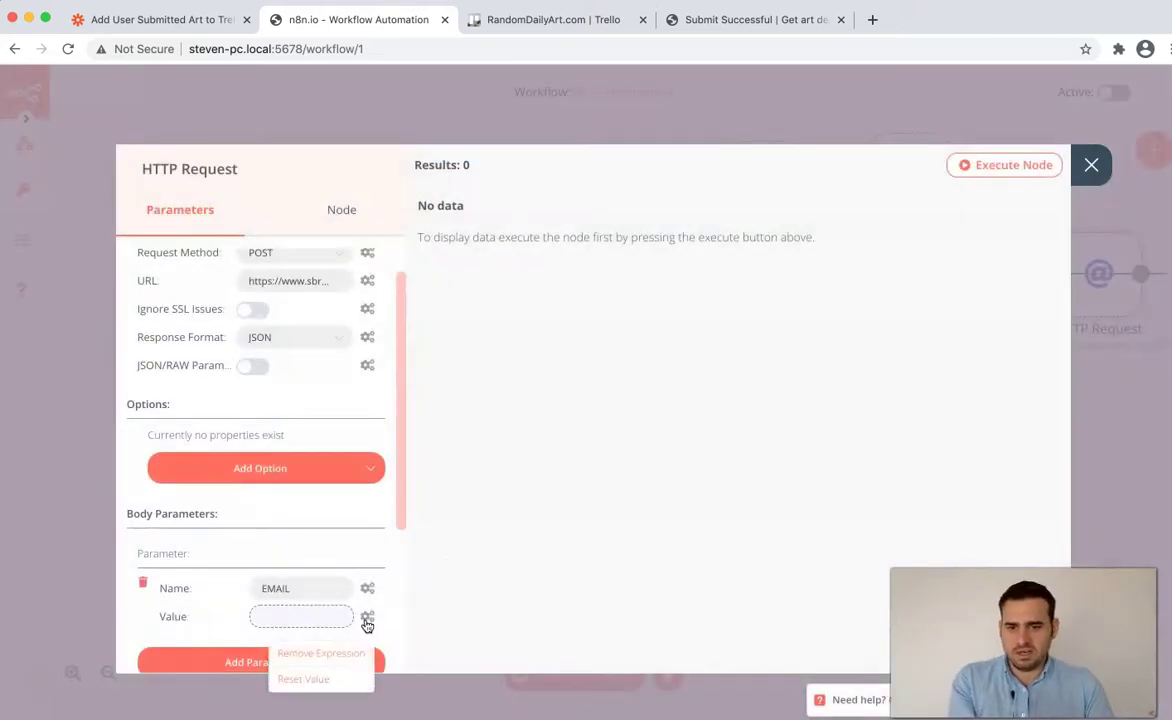
{"action": "left_click", "coordinate": [345, 680]}
{"action": "left_click", "coordinate": [371, 617]}
{"action": "left_click", "coordinate": [330, 649]}
- Leave the EMAIL expression empty and close the HTTP Request node
{"action": "double_click", "coordinate": [268, 226]}
{"action": "left_click", "coordinate": [268, 230]}
{"action": "left_click", "coordinate": [539, 327]}
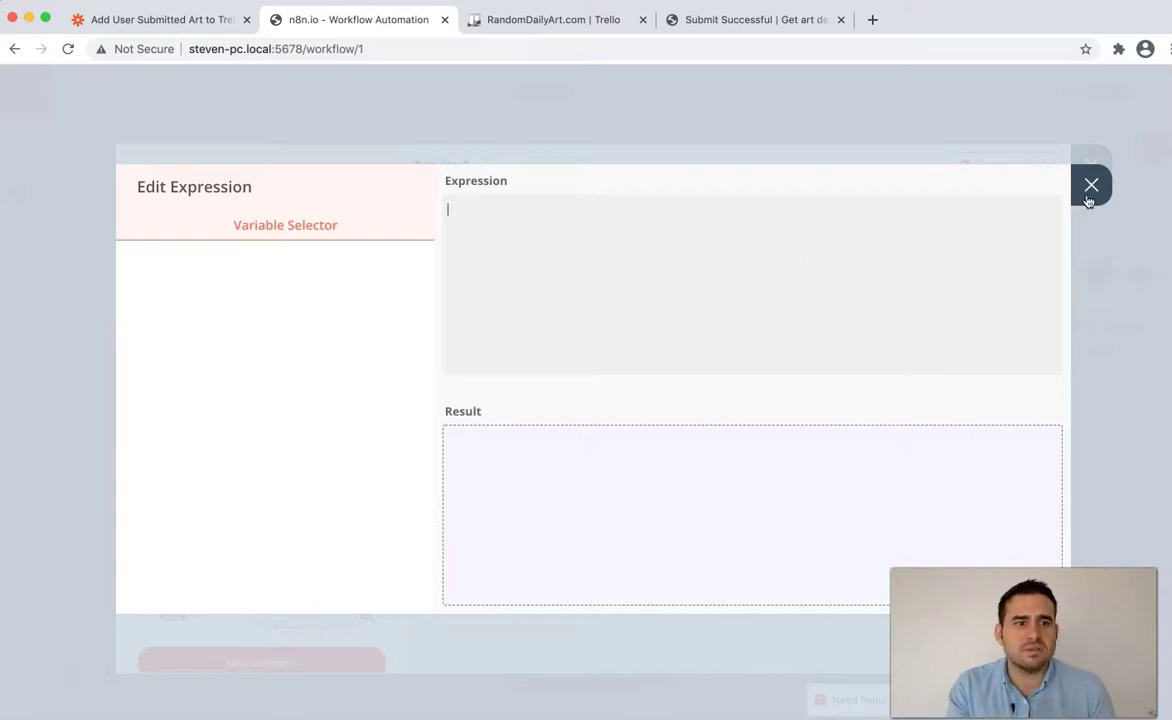
{"action": "left_click", "coordinate": [1090, 186]}
{"action": "left_click", "coordinate": [1090, 165]}
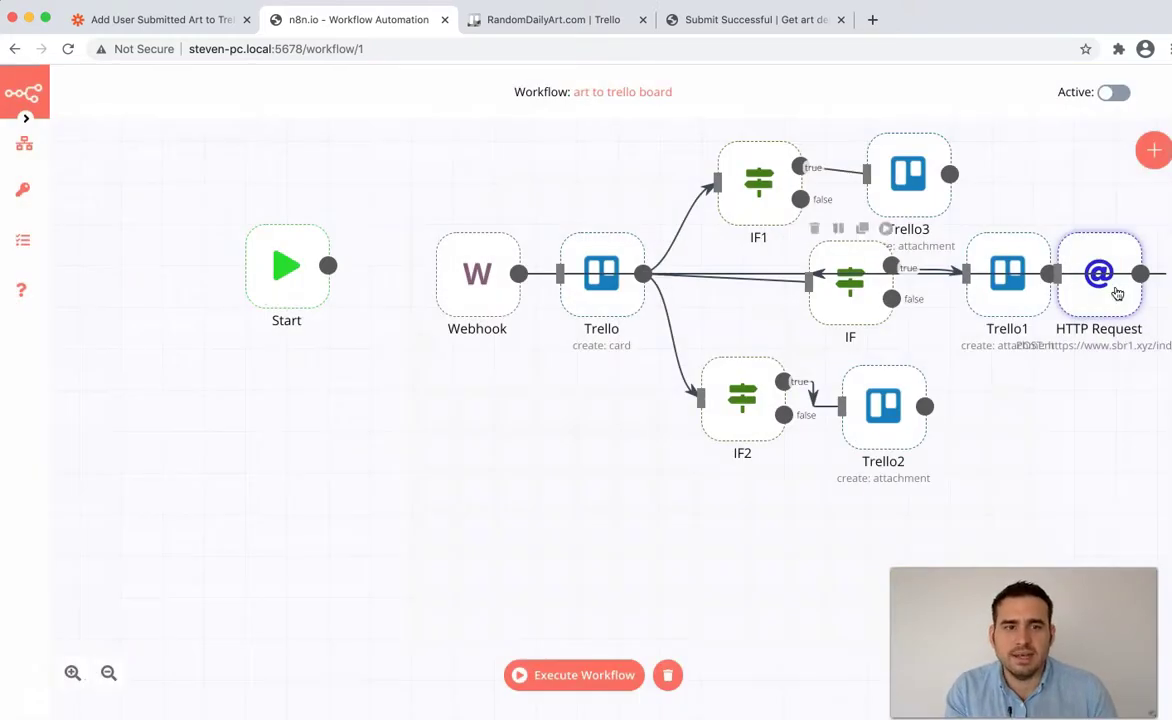
- Move the HTTP Request node above the Webhook node
{"action": "left_click_drag", "start_coordinate": [1105, 298], "coordinate": [536, 90]}
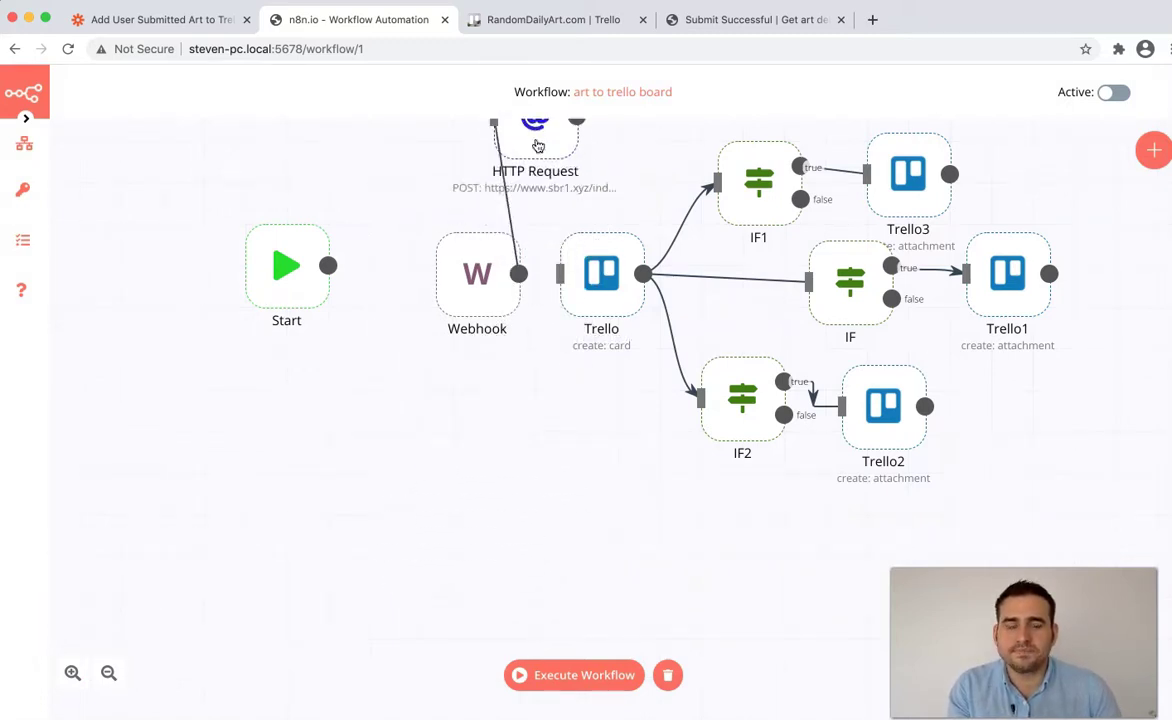
{"action": "scroll", "coordinate": [1080, 360], "scroll_direction": "up", "scroll_amount": 2}
{"action": "left_click_drag", "start_coordinate": [541, 202], "coordinate": [549, 220]}
- Recheck the EMAIL value expression, then connect the Webhook output to the Trello node
{"action": "double_click", "coordinate": [543, 168]}
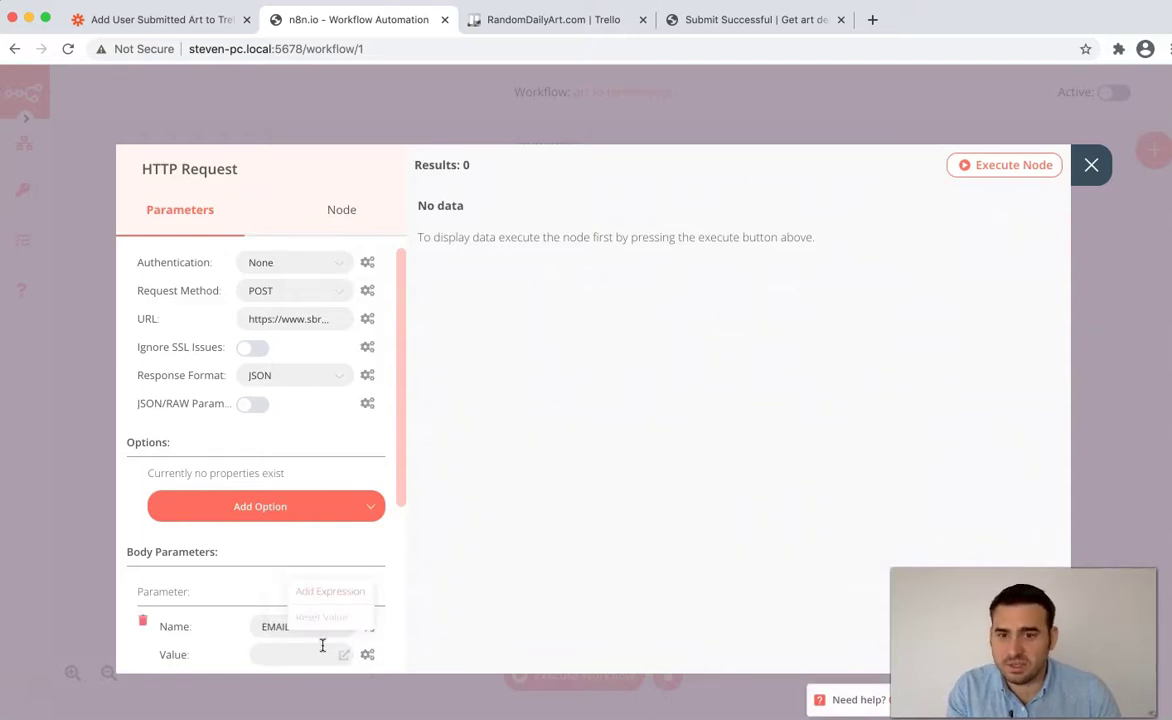
{"action": "left_click", "coordinate": [322, 597]}
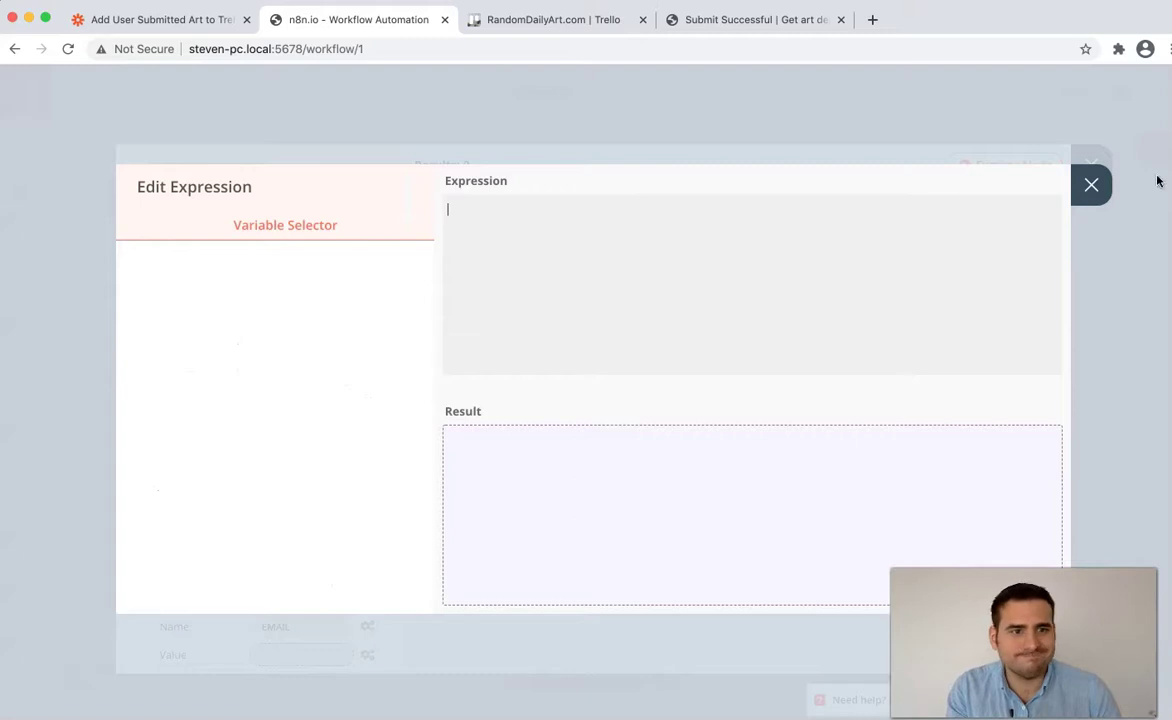
{"action": "left_click", "coordinate": [1090, 185]}
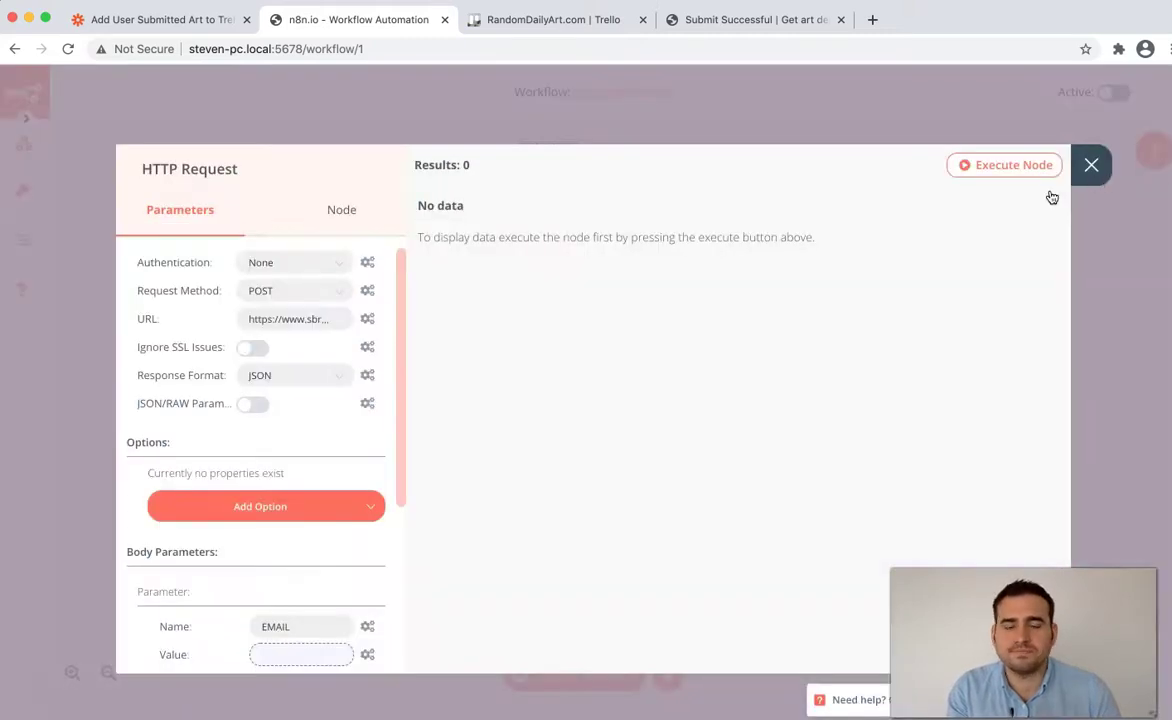
{"action": "key", "text": "Escape"}
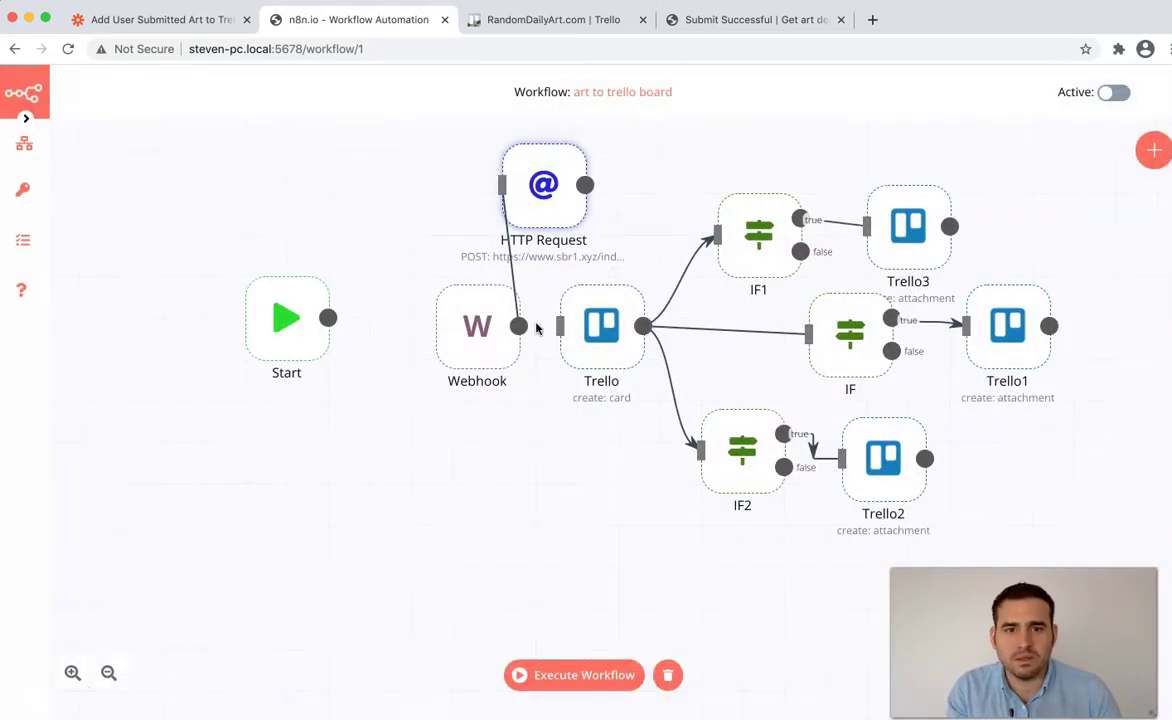
{"action": "left_click_drag", "start_coordinate": [519, 326], "coordinate": [560, 326]}
- Copy the Webhook email expression from the Trello node's Description field
{"action": "double_click", "coordinate": [601, 335]}
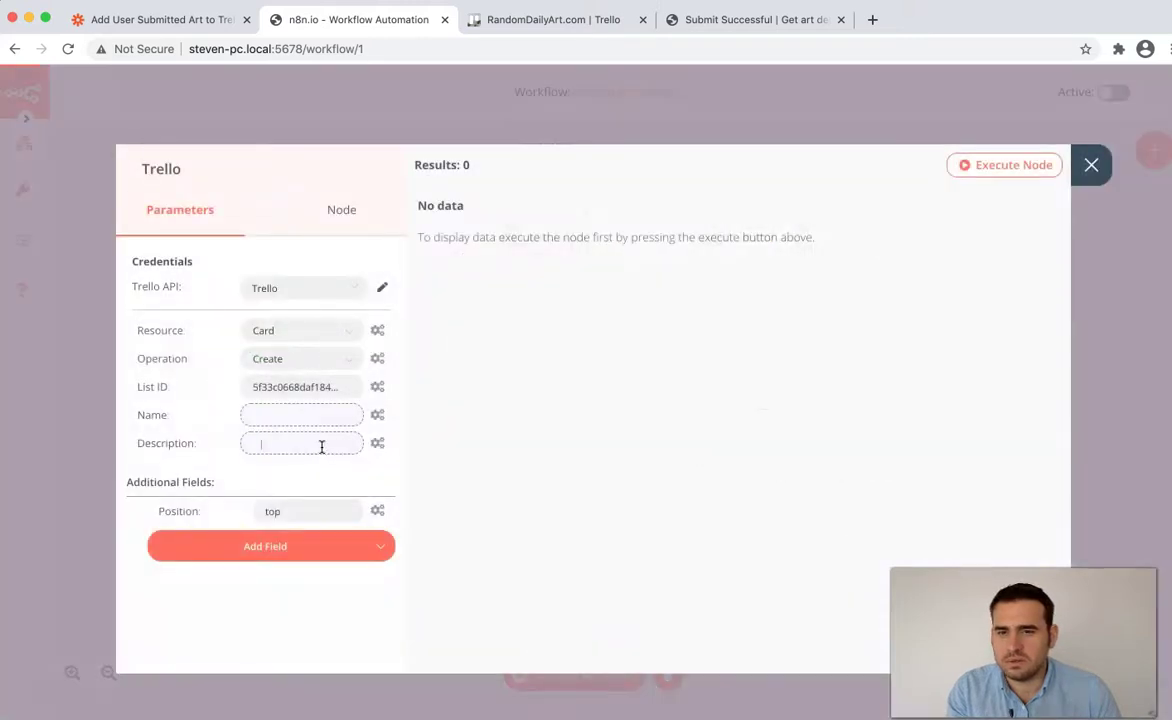
{"action": "left_click", "coordinate": [377, 446]}
{"action": "left_click", "coordinate": [314, 445]}
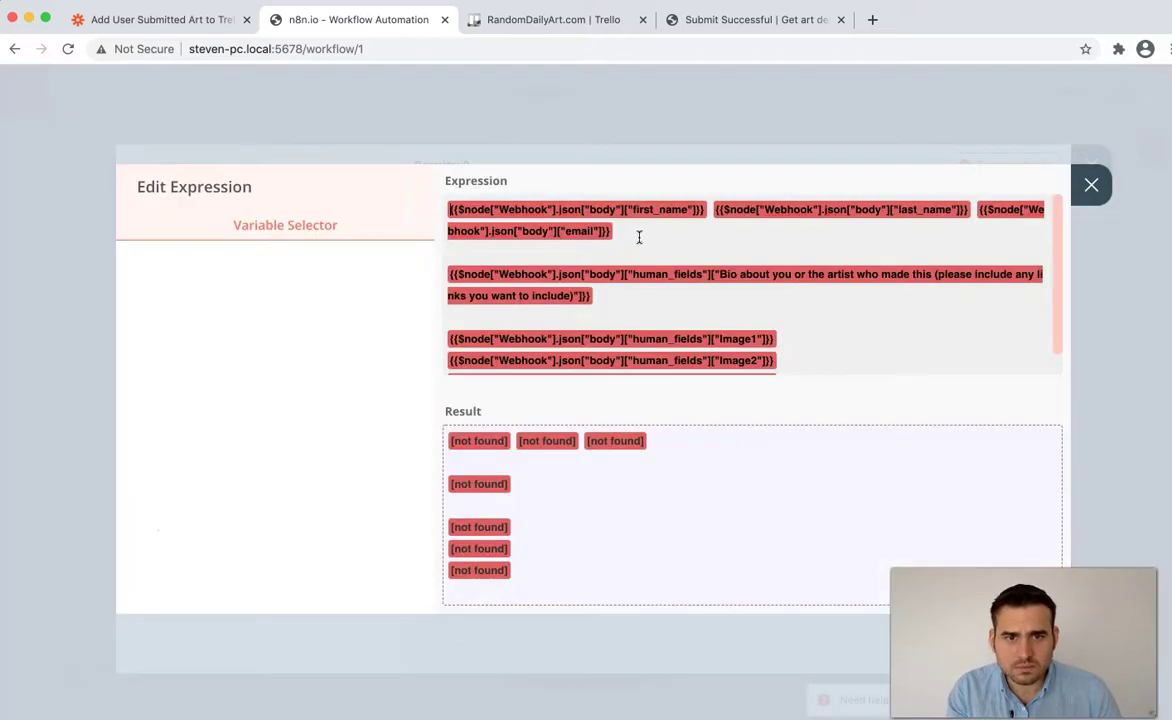
{"action": "left_click_drag", "start_coordinate": [622, 231], "coordinate": [980, 217]}
{"action": "key", "text": "ctrl+c"}
{"action": "left_click", "coordinate": [1091, 184]}
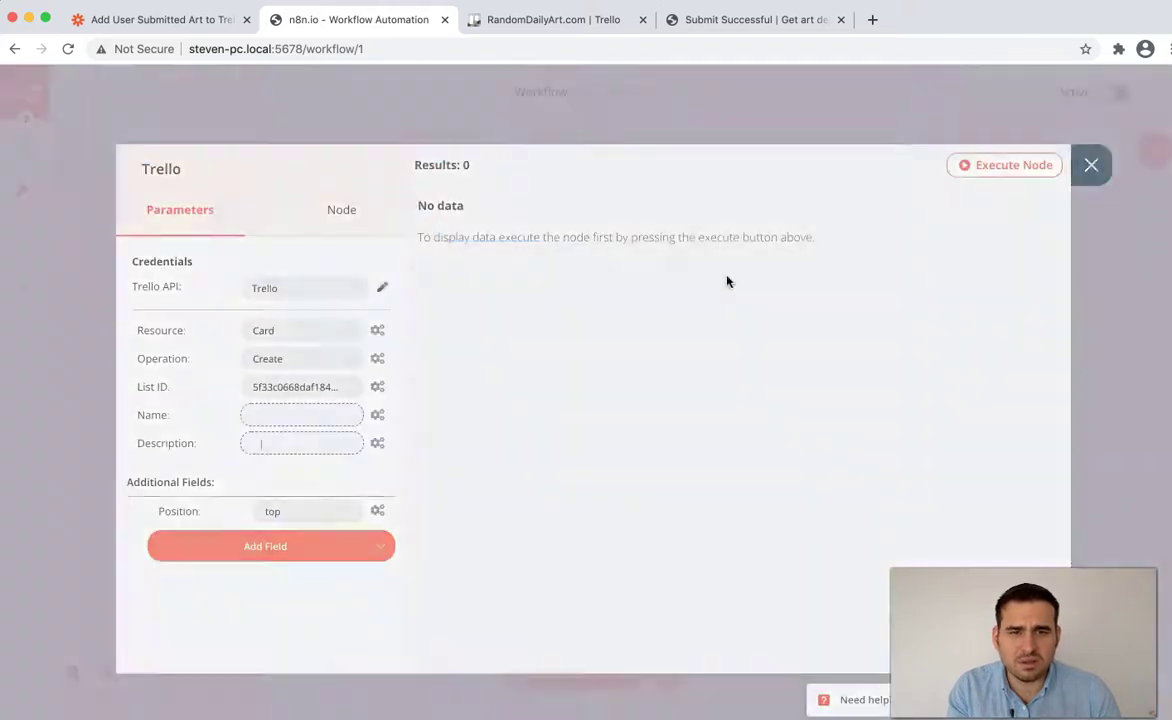
{"action": "left_click", "coordinate": [1089, 164]}
- Paste the Webhook email expression into the HTTP Request's EMAIL value
{"action": "double_click", "coordinate": [544, 210]}
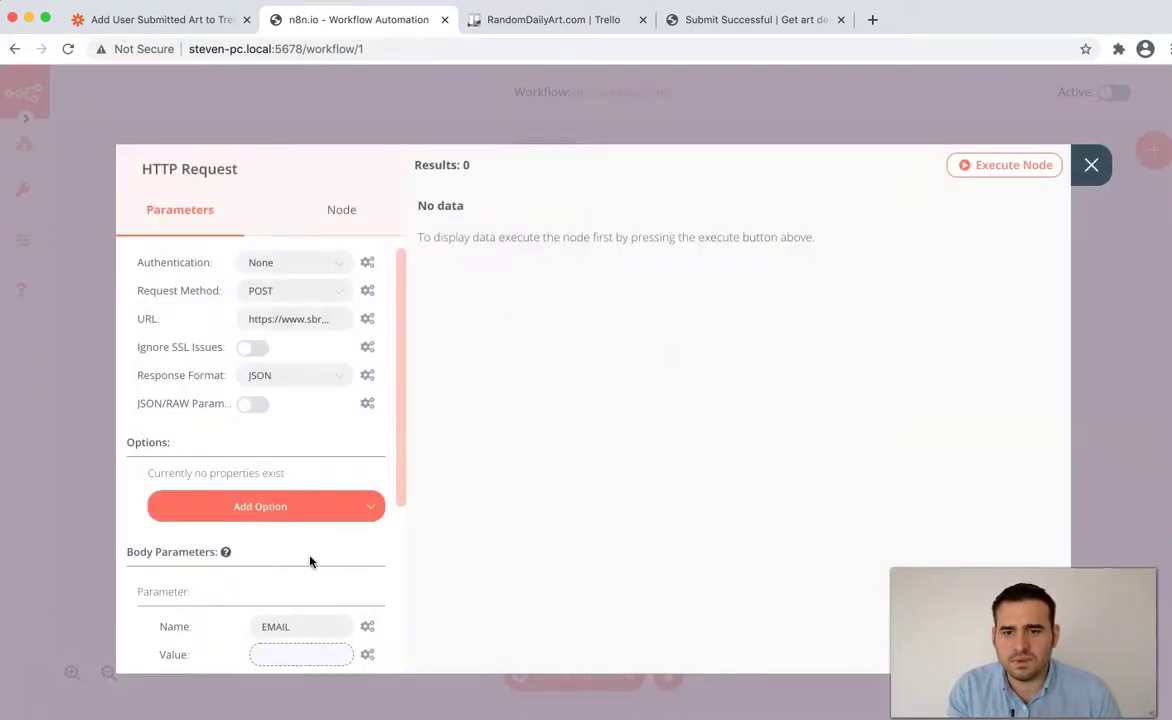
{"action": "scroll", "coordinate": [310, 562], "scroll_direction": "down", "scroll_amount": 1}
{"action": "left_click", "coordinate": [324, 620]}
{"action": "key", "text": "ctrl+v"}
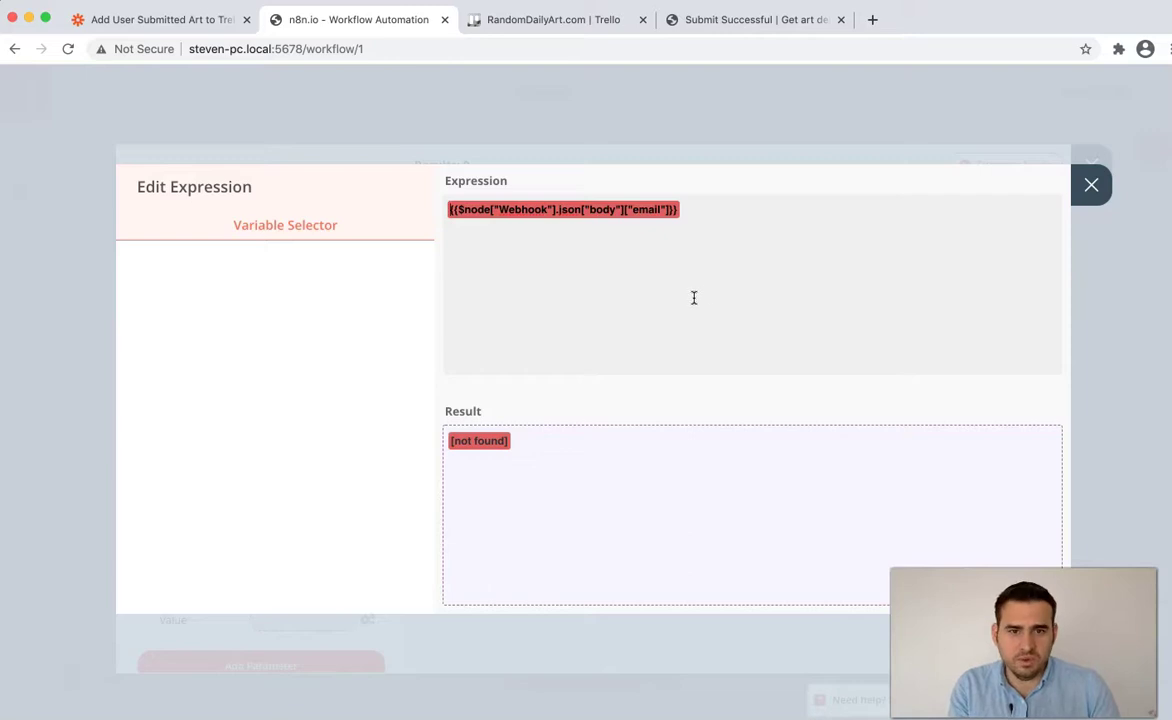
{"action": "left_click", "coordinate": [1092, 187]}
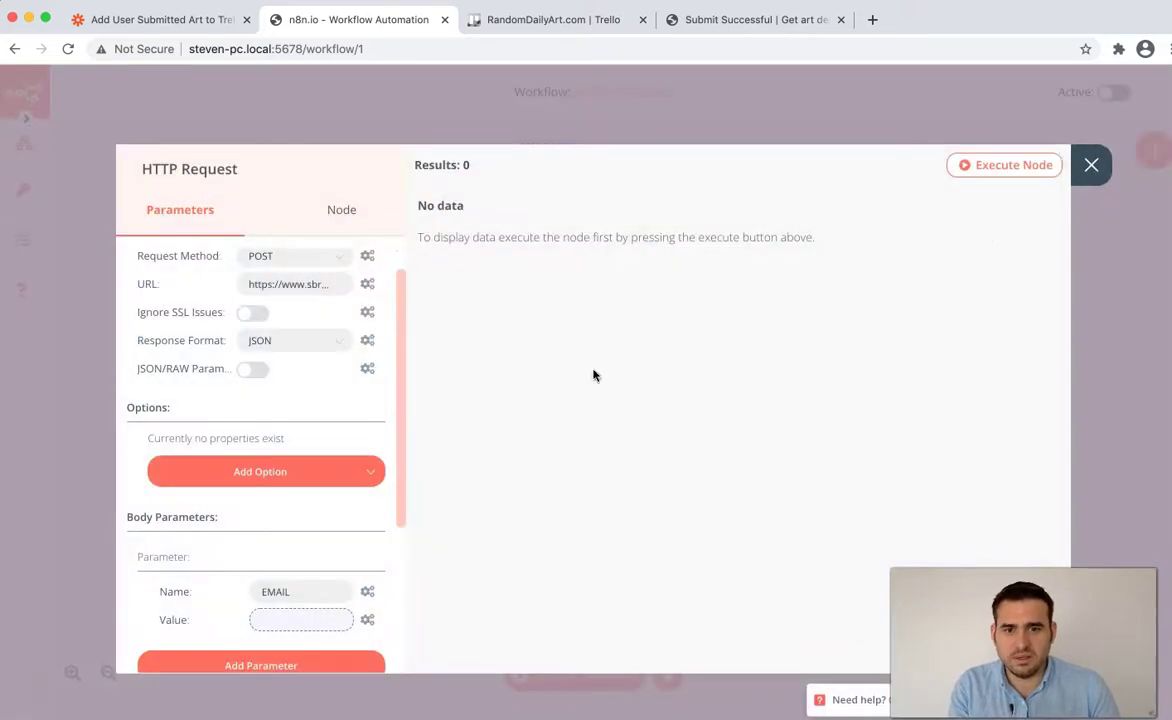
- Test the HTTP Request node and switch its response format to String
{"action": "left_click", "coordinate": [1012, 168]}
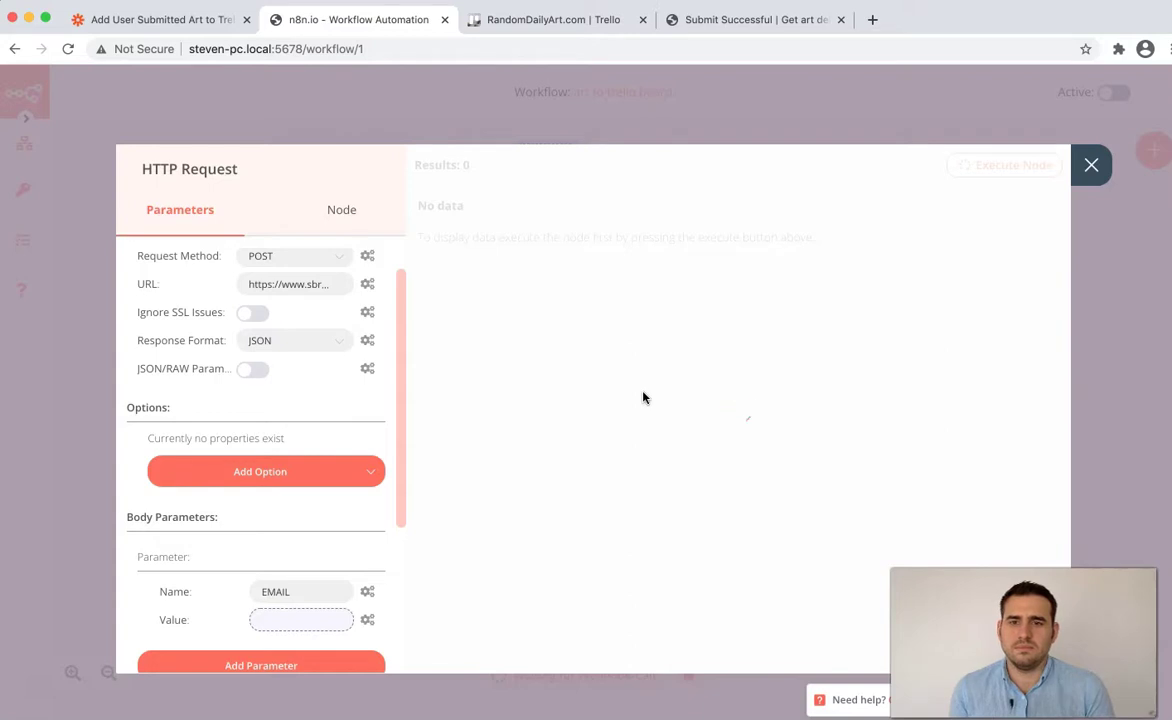
{"action": "left_click", "coordinate": [336, 348]}
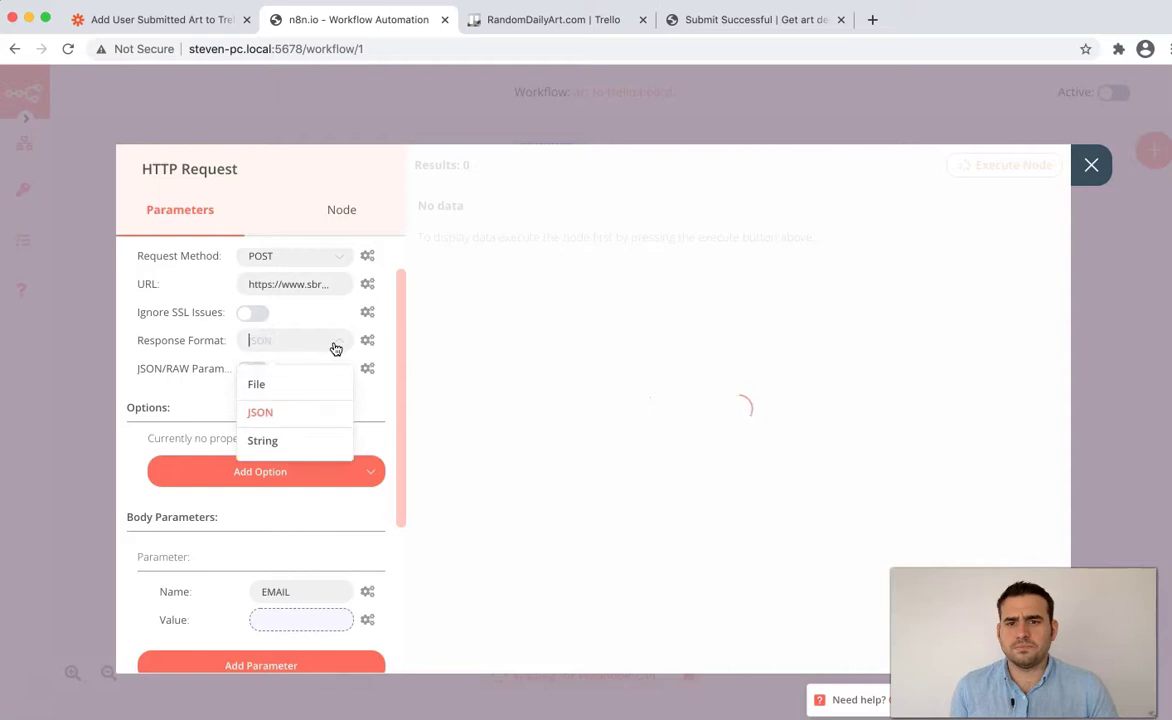
{"action": "left_click", "coordinate": [318, 448]}
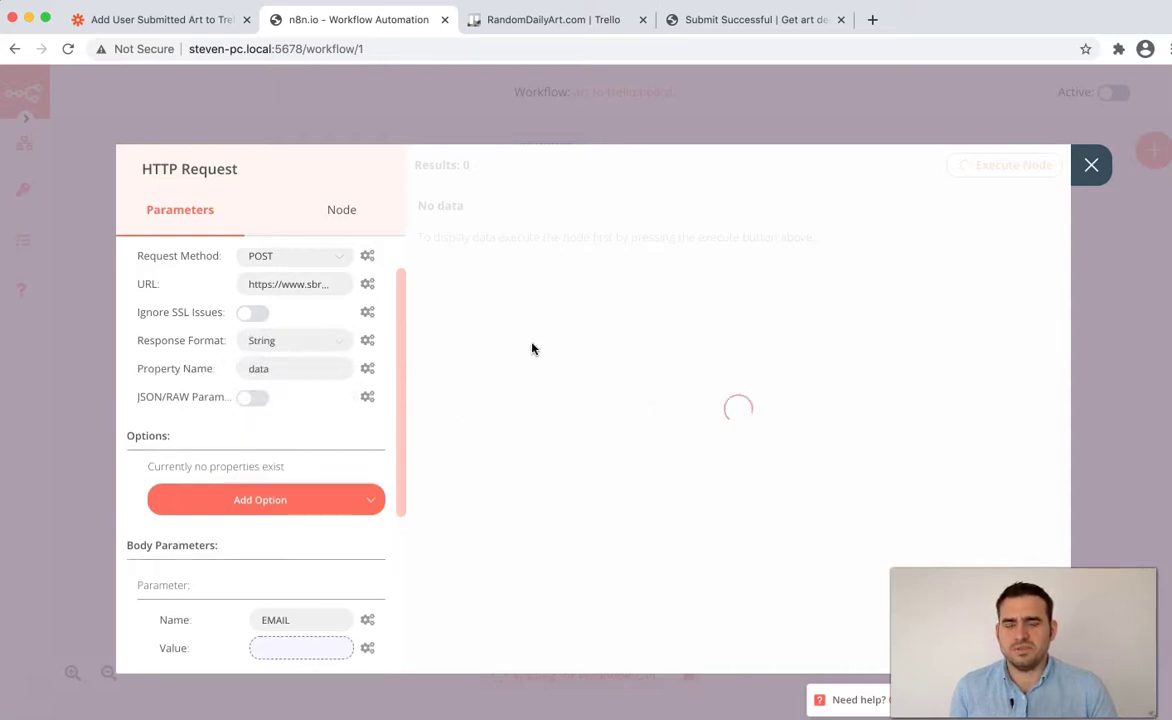
{"action": "scroll", "coordinate": [560, 411], "scroll_direction": "down", "scroll_amount": 1}
{"action": "scroll", "coordinate": [257, 591], "scroll_direction": "down", "scroll_amount": 3}
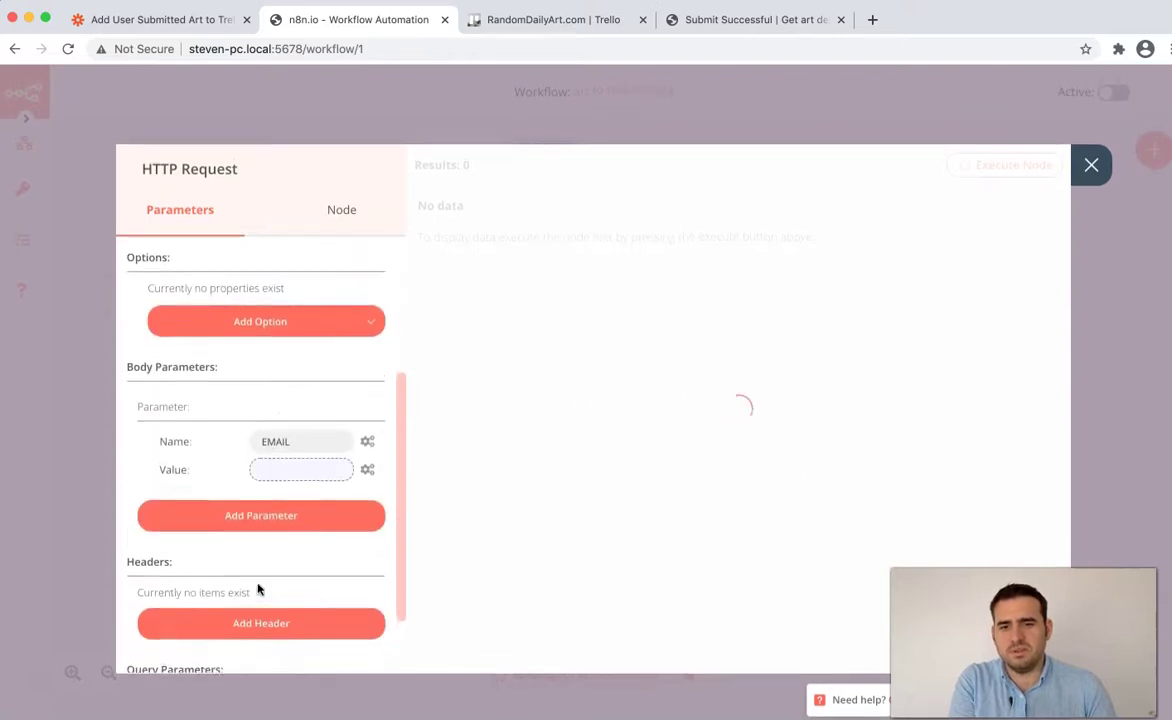
{"action": "left_click", "coordinate": [314, 471]}
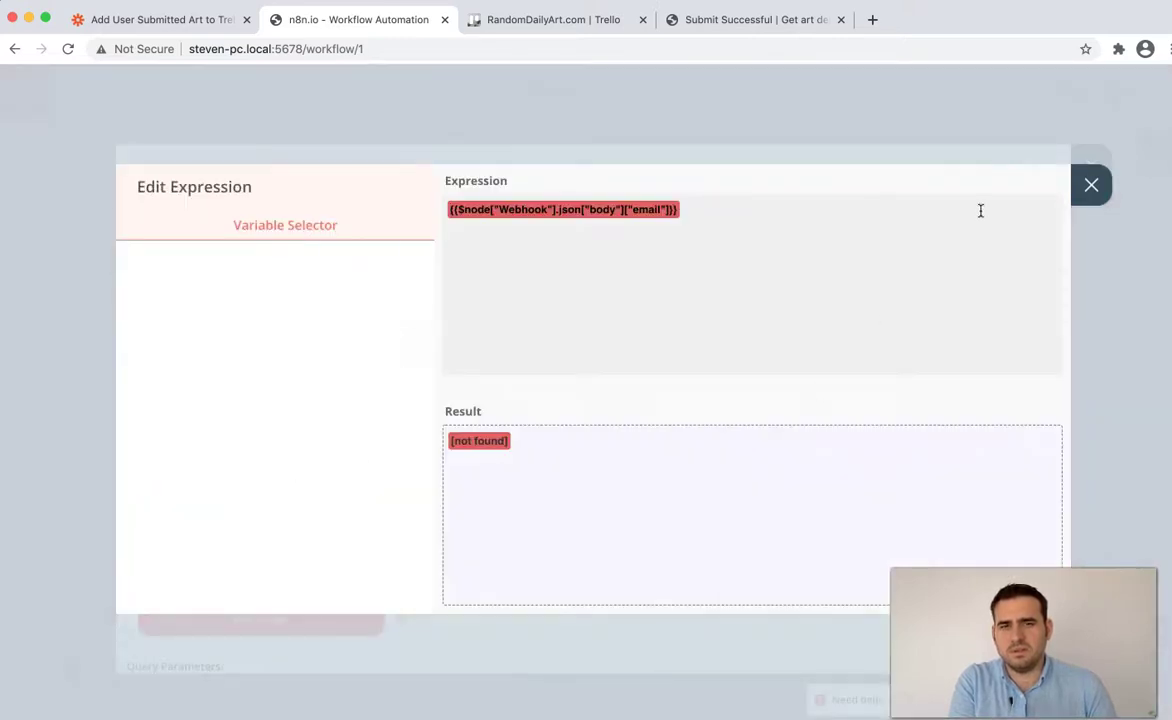
{"action": "left_click", "coordinate": [1093, 182]}
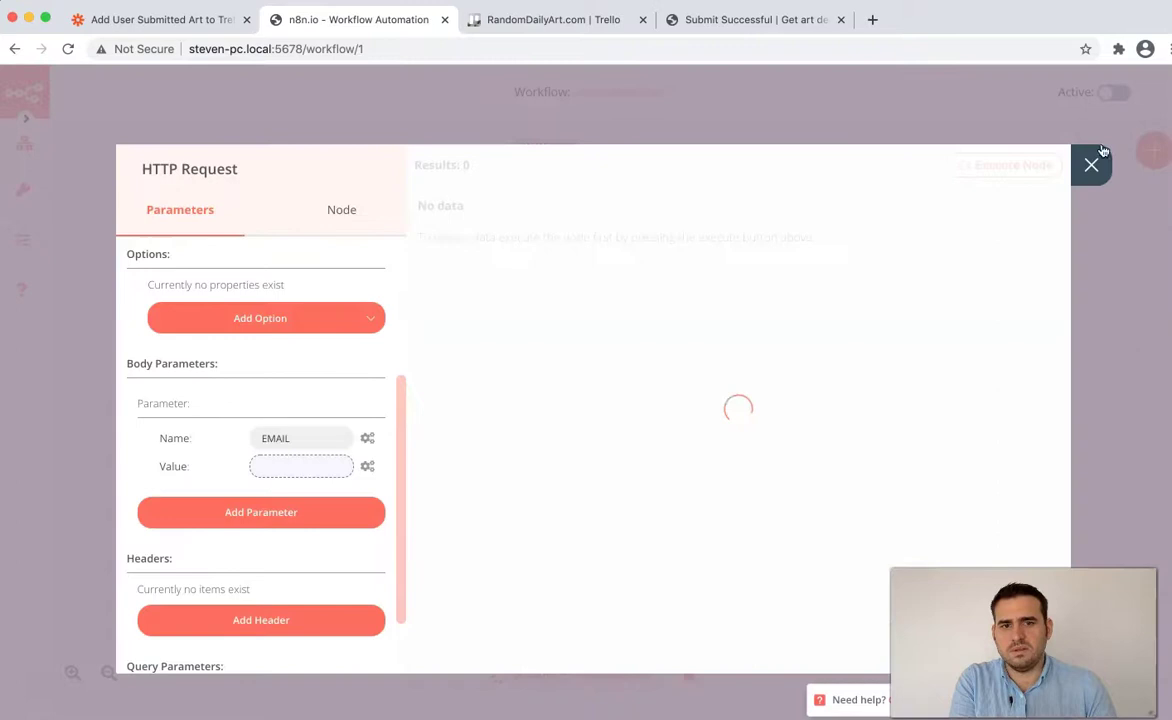
{"action": "key", "text": "Escape"}
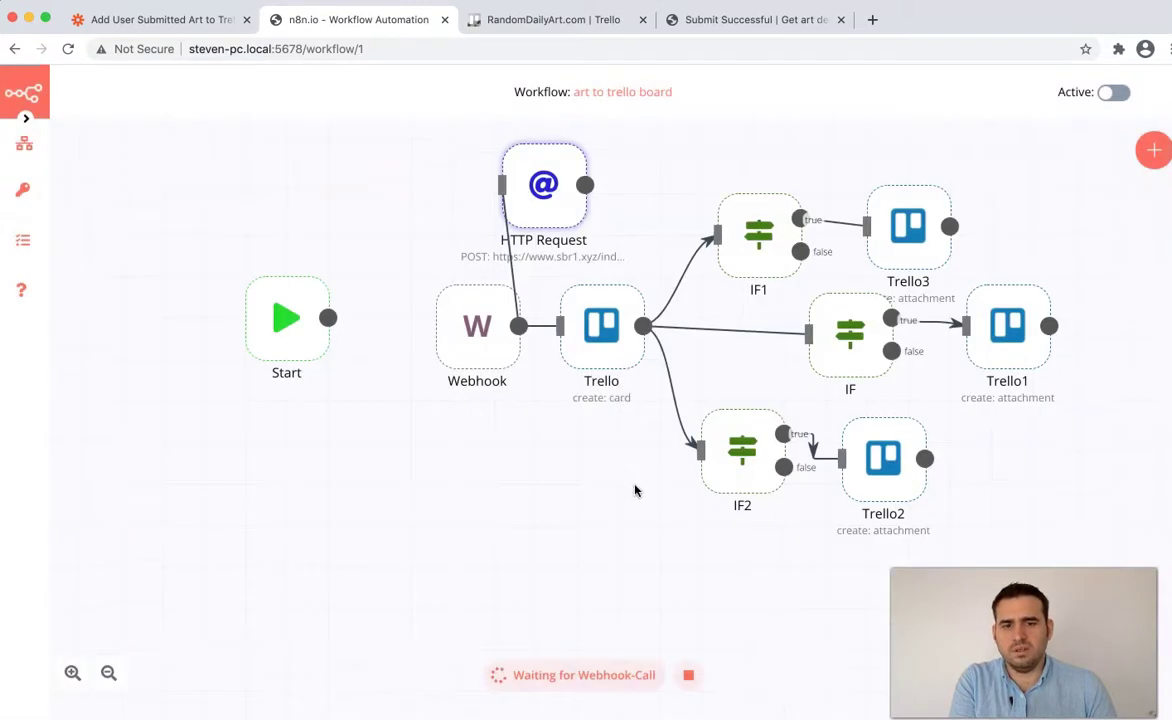
- Stop listening for the webhook, save, remove the Webhook-to-HTTP Request link, and reload
{"action": "left_click", "coordinate": [688, 675]}
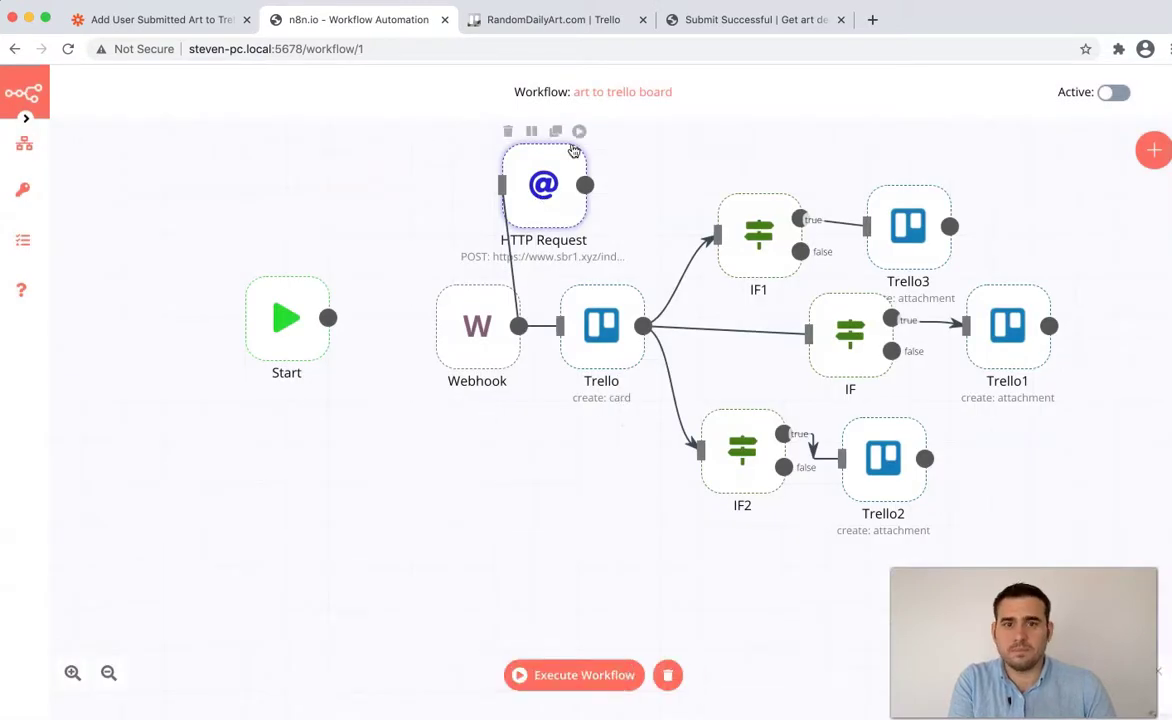
{"action": "double_click", "coordinate": [562, 182]}
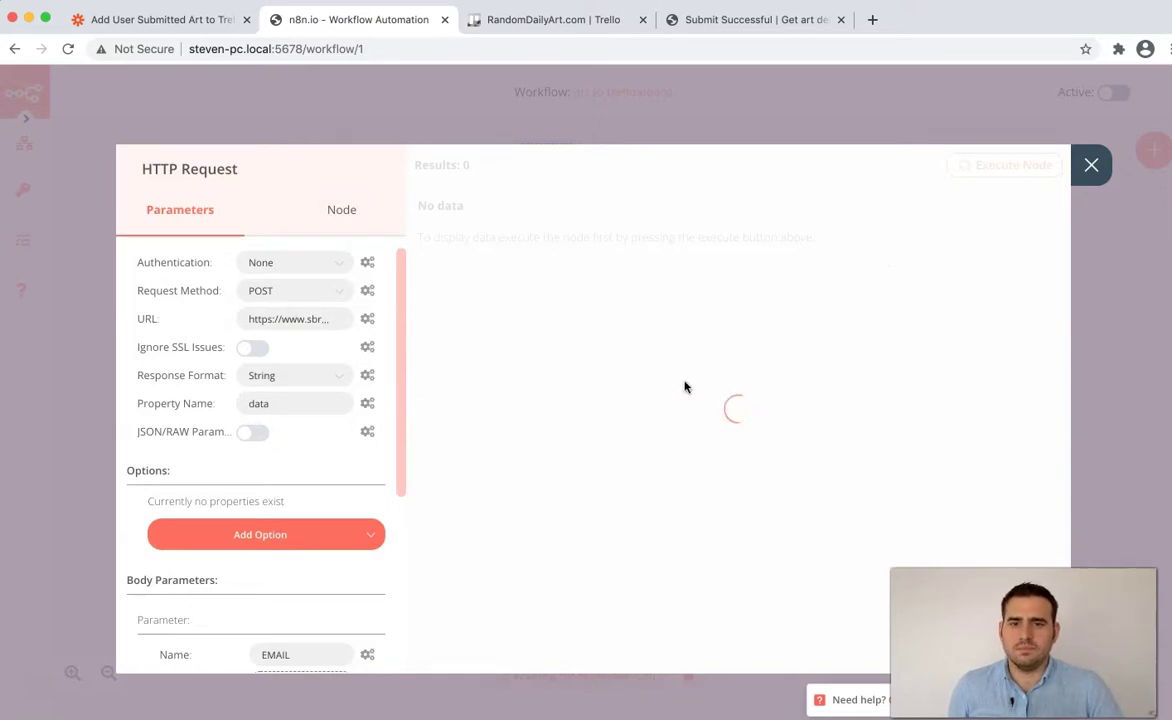
{"action": "scroll", "coordinate": [200, 440], "scroll_direction": "down", "scroll_amount": 4}
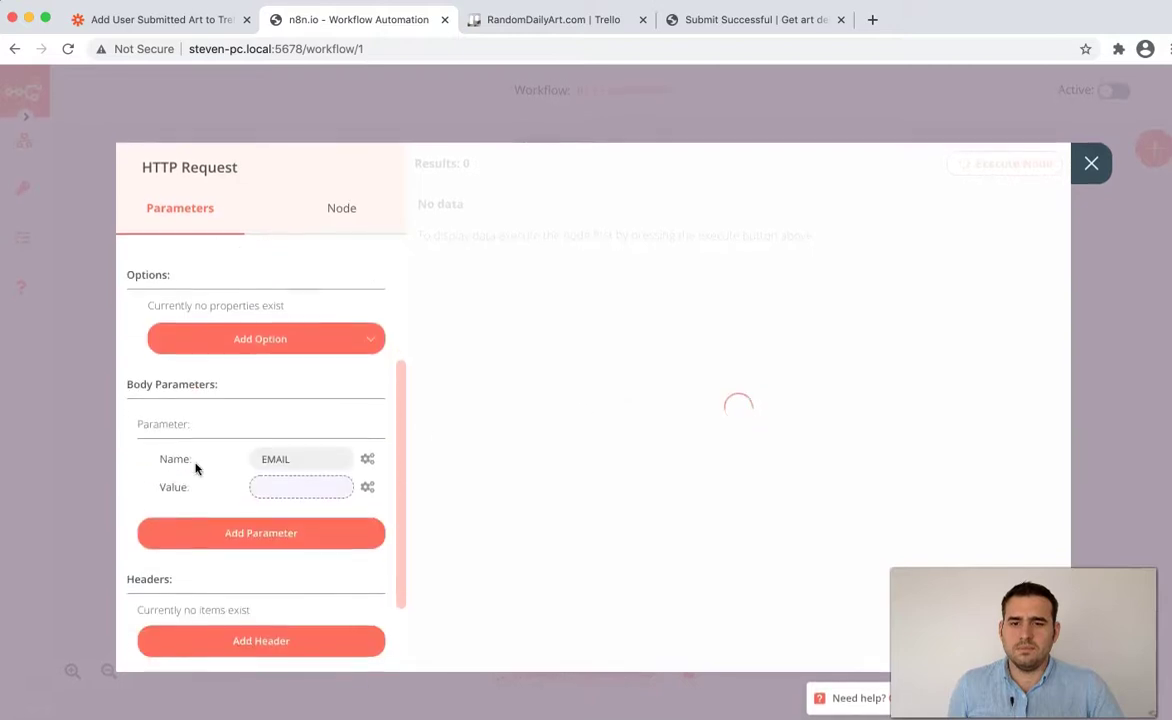
{"action": "scroll", "coordinate": [194, 466], "scroll_direction": "up", "scroll_amount": 5}
{"action": "left_click", "coordinate": [1091, 164]}
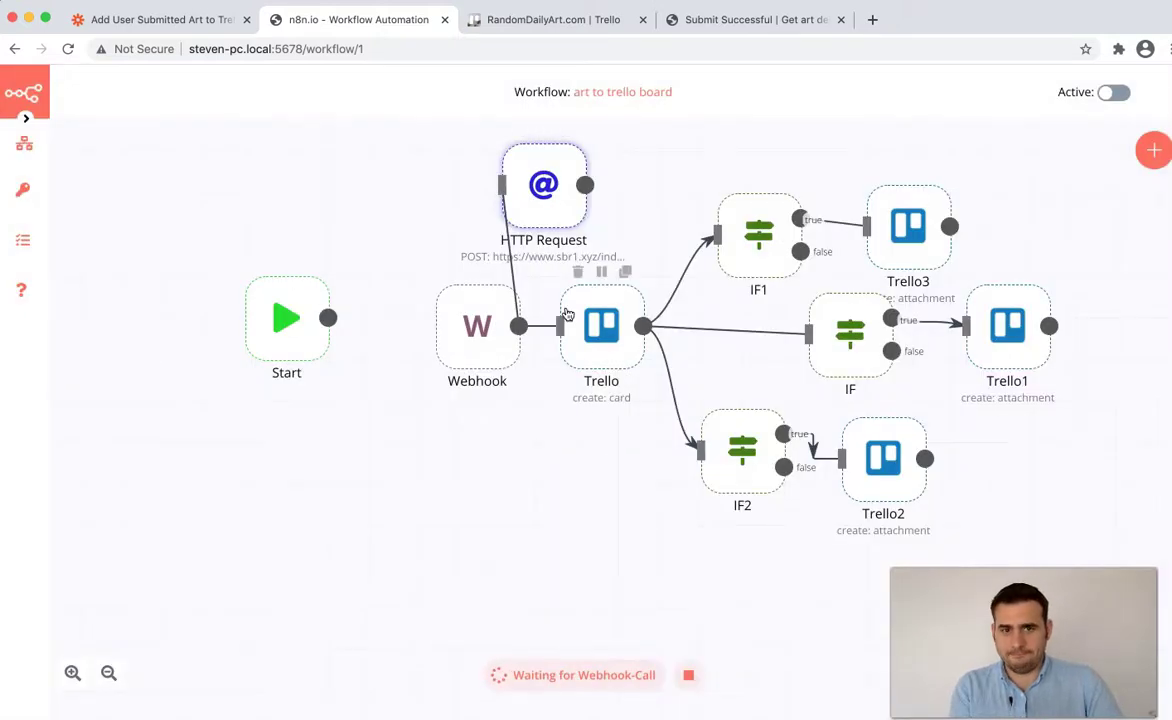
{"action": "mouse_move", "coordinate": [18, 145]}
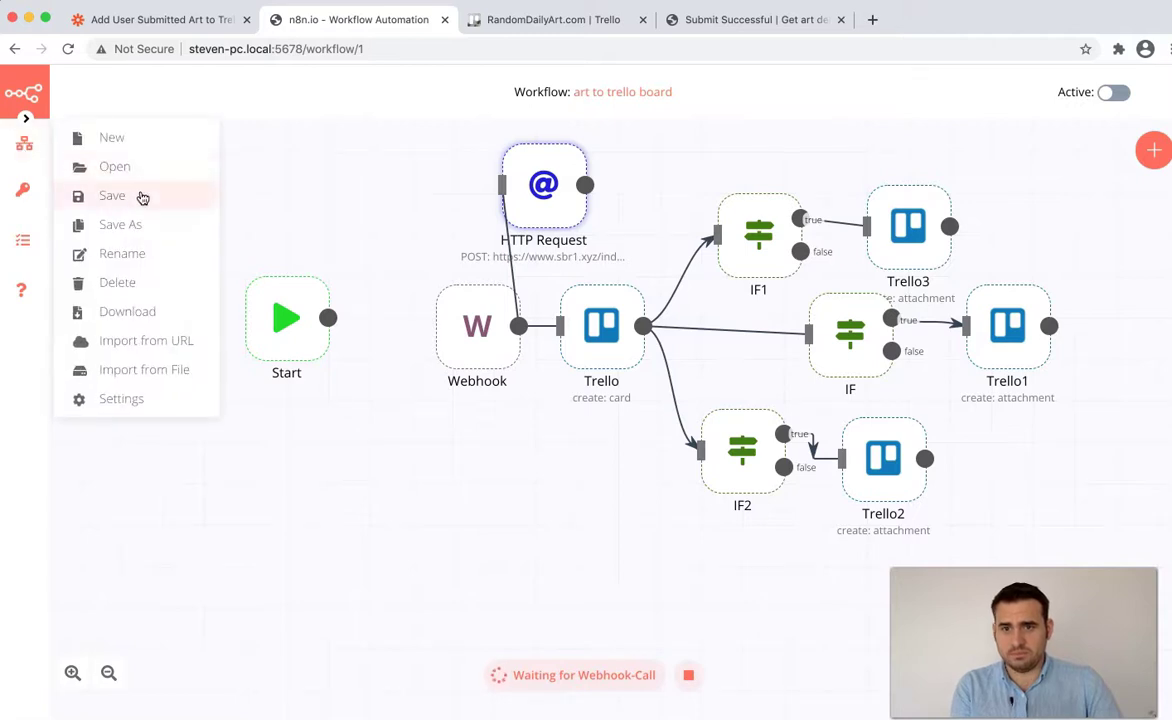
{"action": "left_click", "coordinate": [142, 197]}
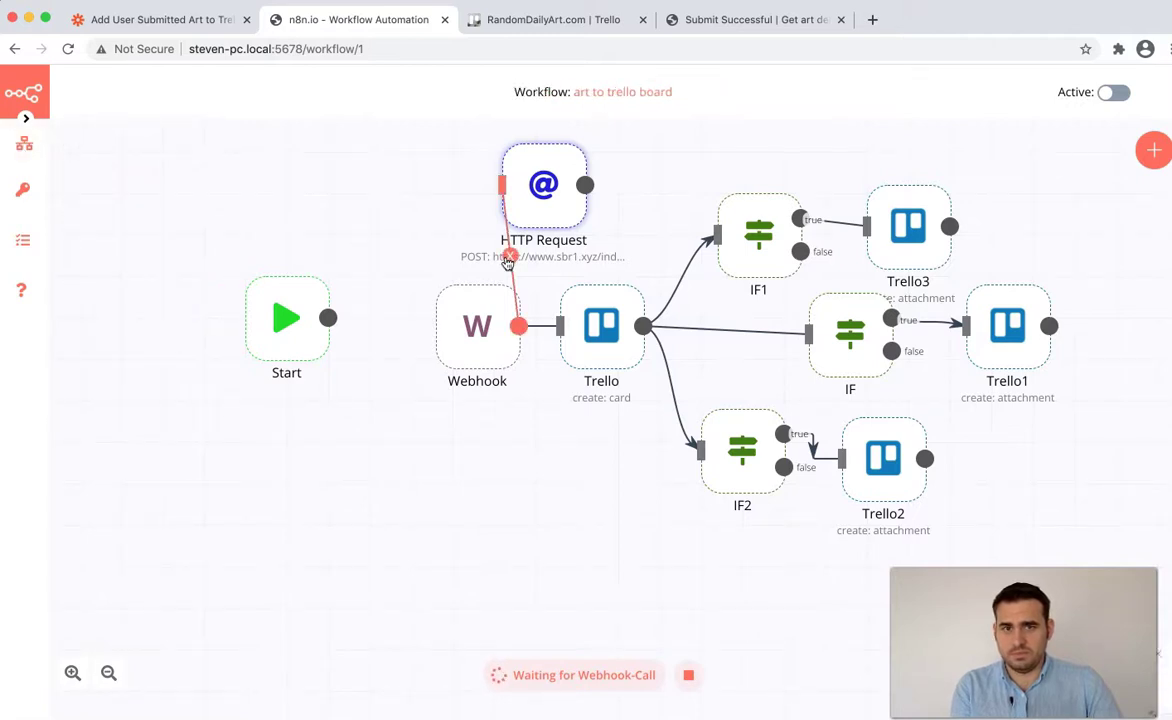
{"action": "left_click", "coordinate": [509, 258]}
{"action": "key", "text": "super+r"}
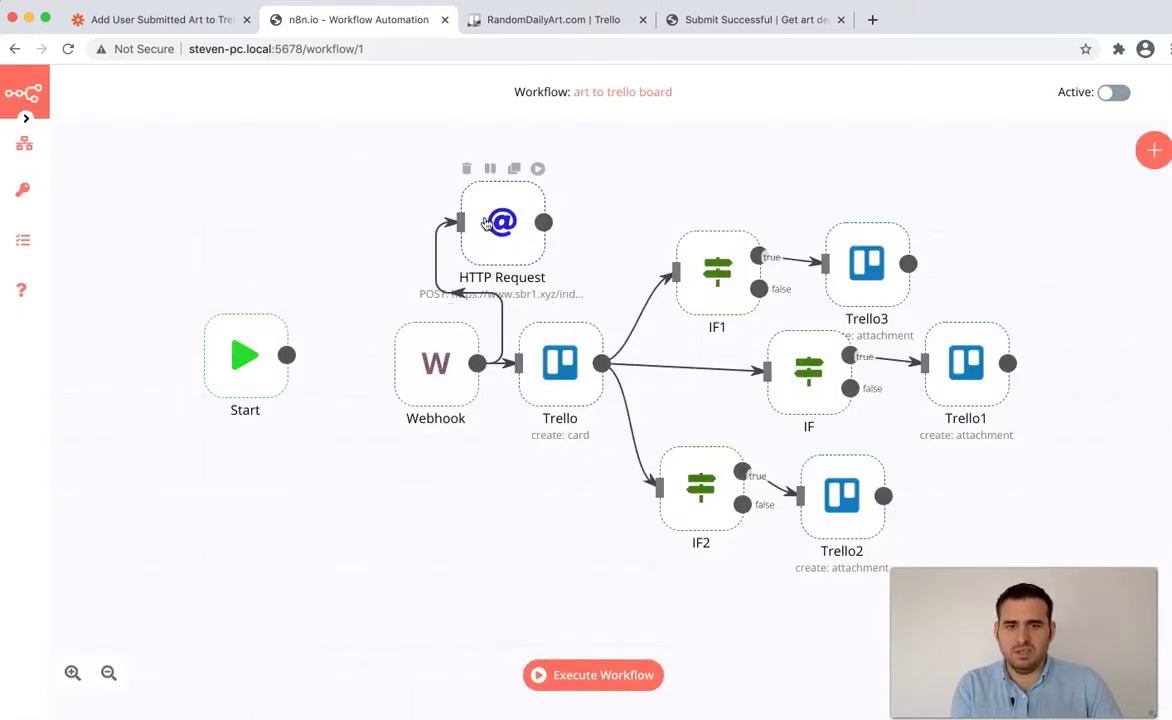
- Inspect the Webhook variables behind the EMAIL expression, then run the whole workflow
{"action": "double_click", "coordinate": [485, 222]}
{"action": "scroll", "coordinate": [322, 616], "scroll_direction": "down", "scroll_amount": 3}
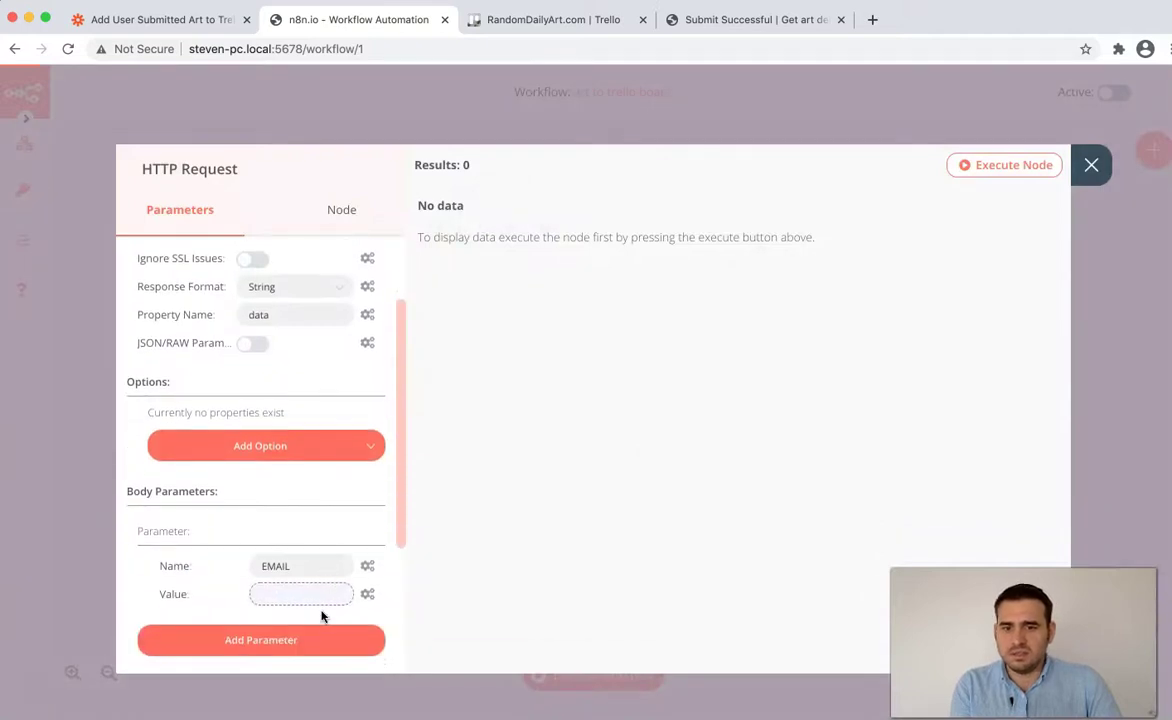
{"action": "left_click", "coordinate": [322, 593]}
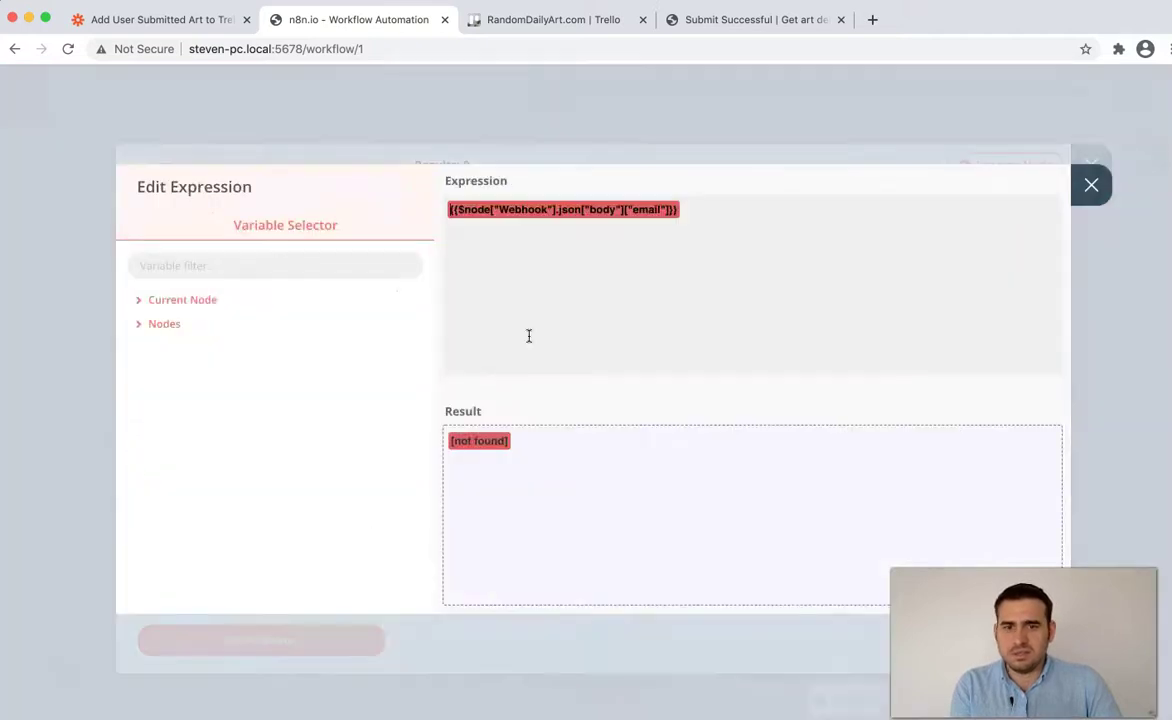
{"action": "left_click", "coordinate": [161, 324]}
{"action": "left_click", "coordinate": [200, 526]}
{"action": "left_click", "coordinate": [228, 540]}
{"action": "scroll", "coordinate": [222, 470], "scroll_direction": "down", "scroll_amount": 2}
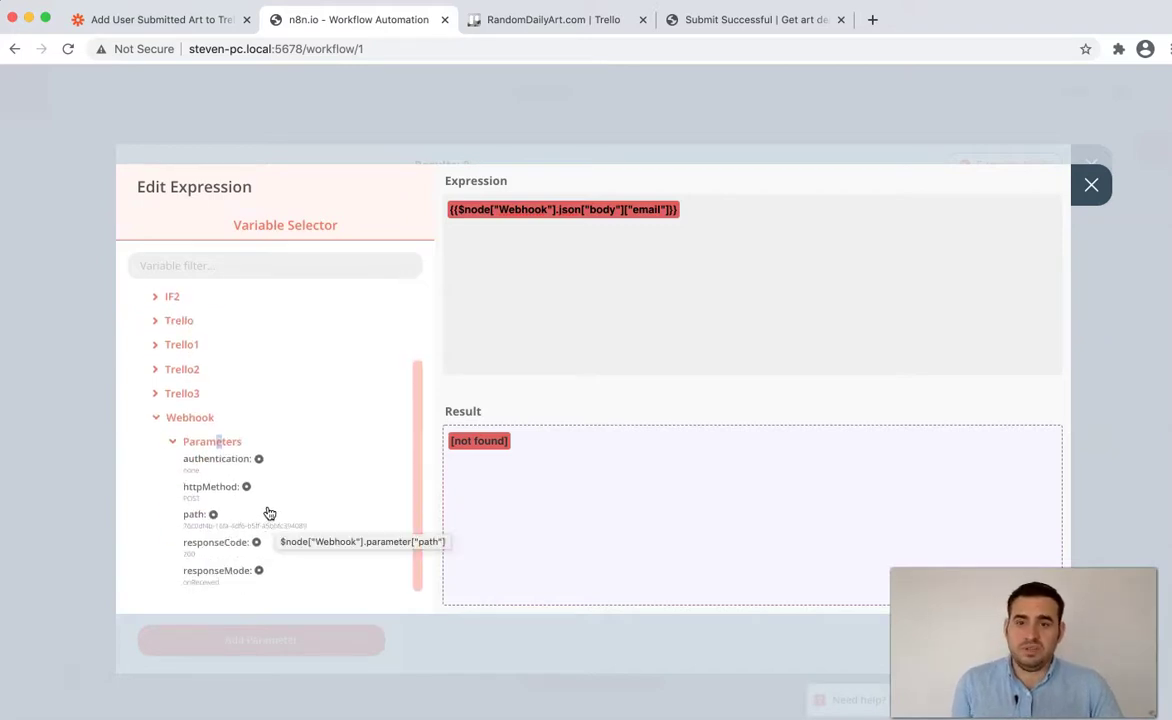
{"action": "left_click", "coordinate": [1093, 188]}
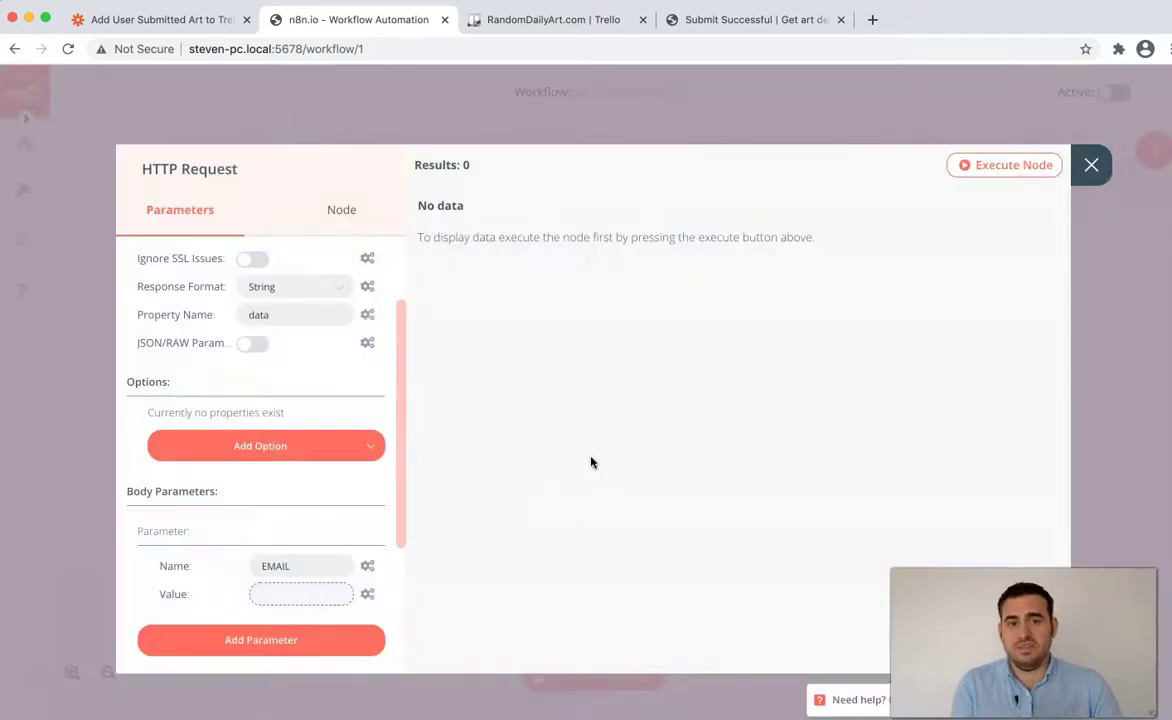
{"action": "key", "text": "Escape"}
{"action": "left_click", "coordinate": [600, 675]}
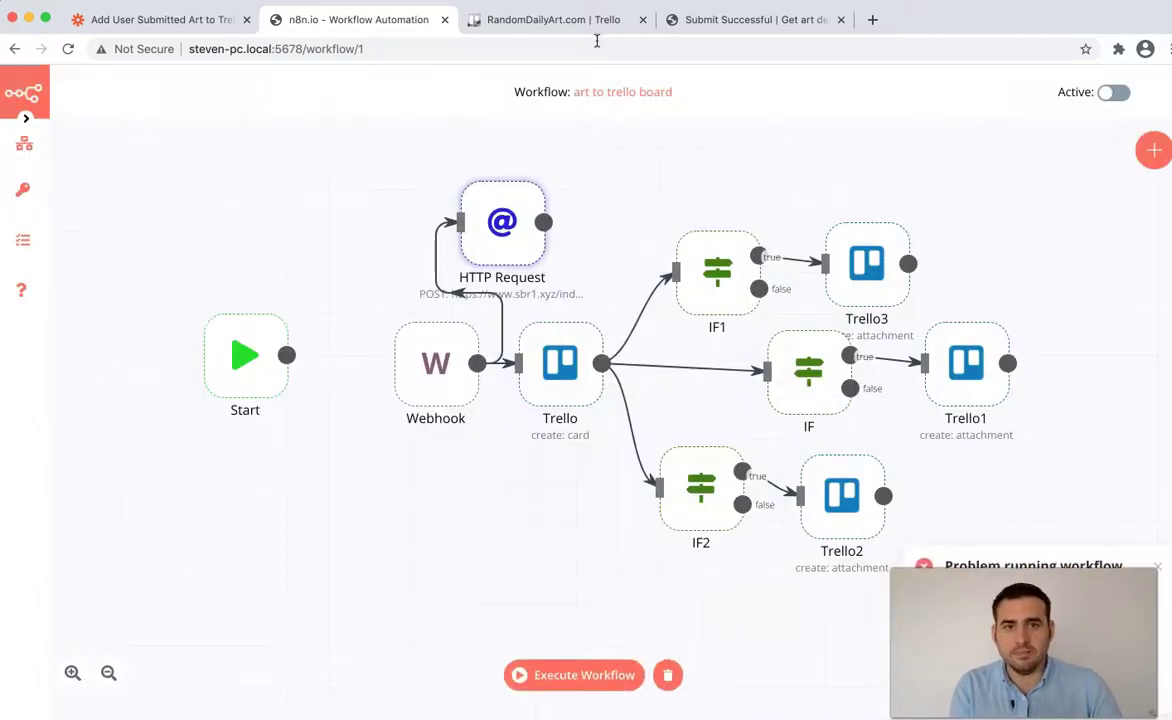
{"action": "scroll", "coordinate": [642, 588], "scroll_direction": "up", "scroll_amount": 1}
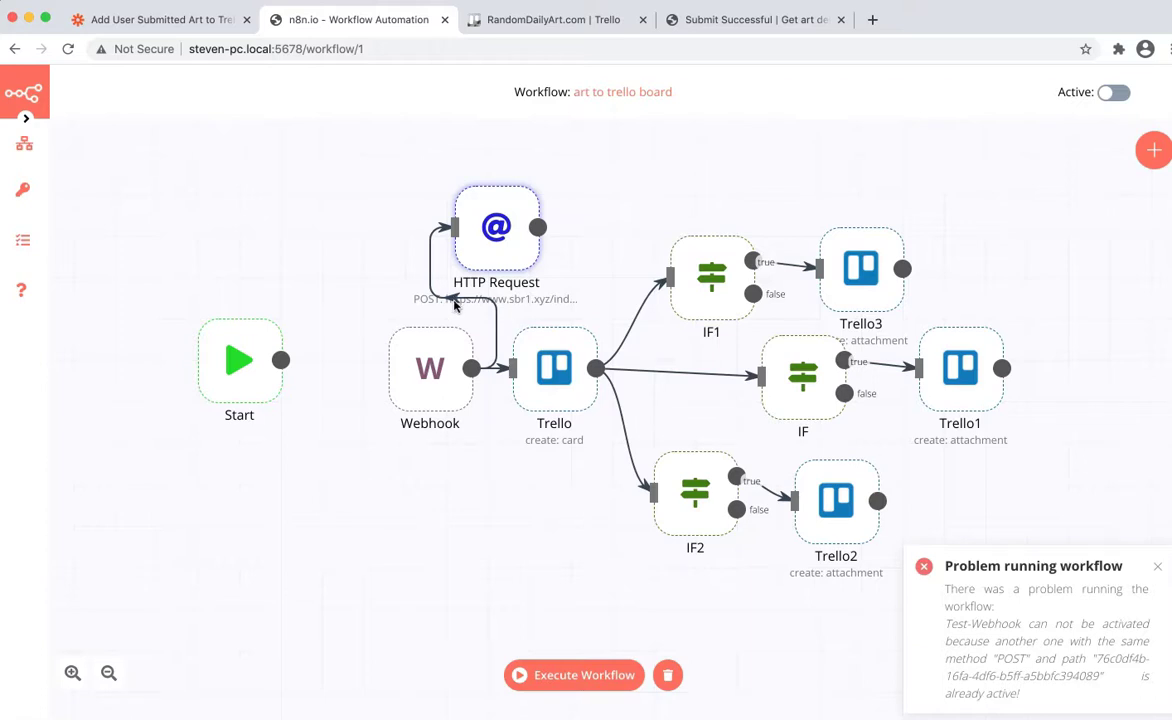
- Check the empty Executions list, rerun the workflow, and review the status filter
{"action": "mouse_move", "coordinate": [452, 376]}
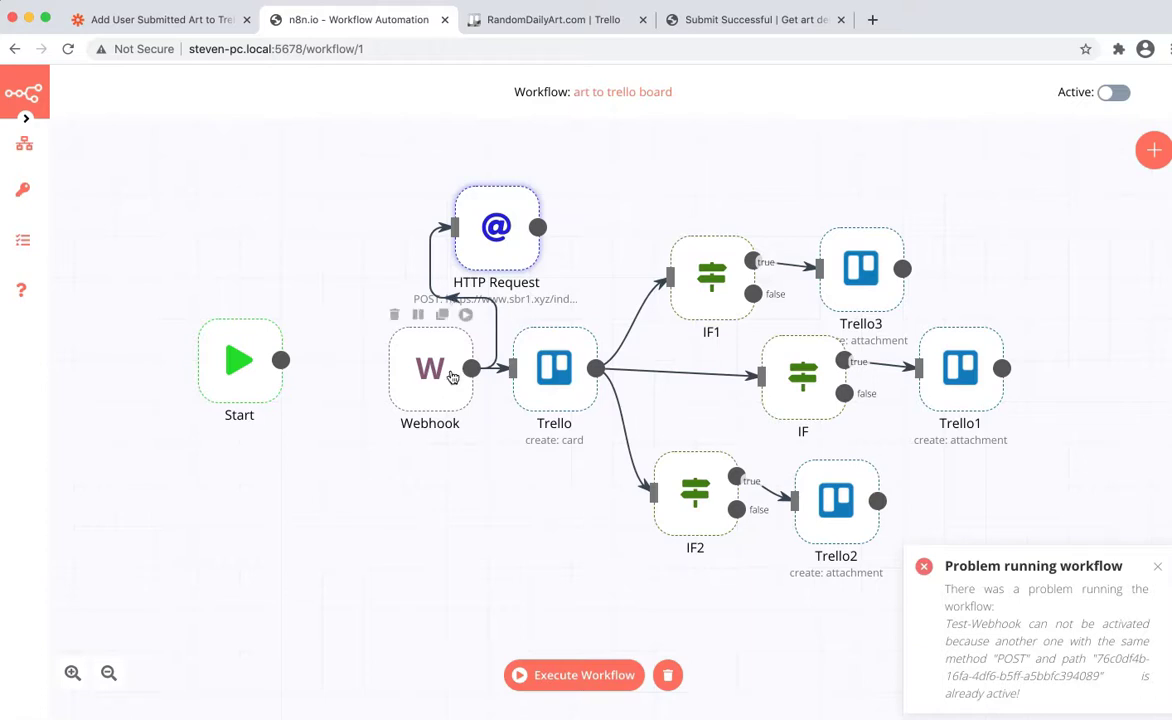
{"action": "left_click", "coordinate": [23, 240]}
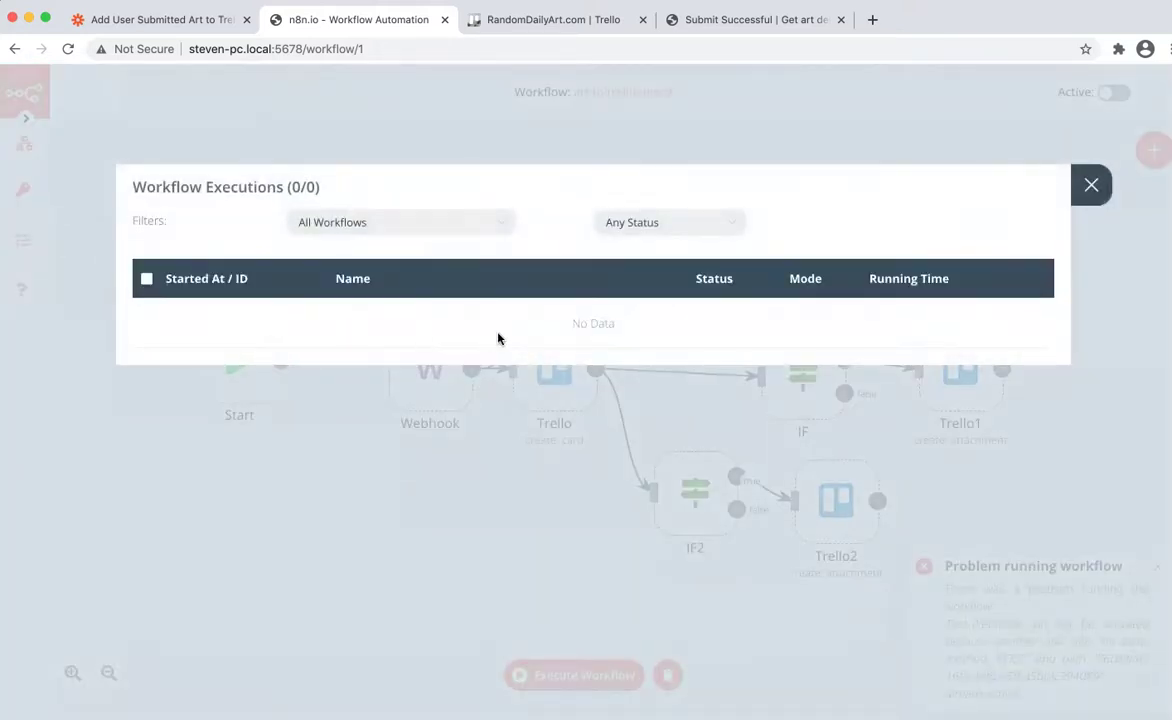
{"action": "left_click", "coordinate": [1091, 184]}
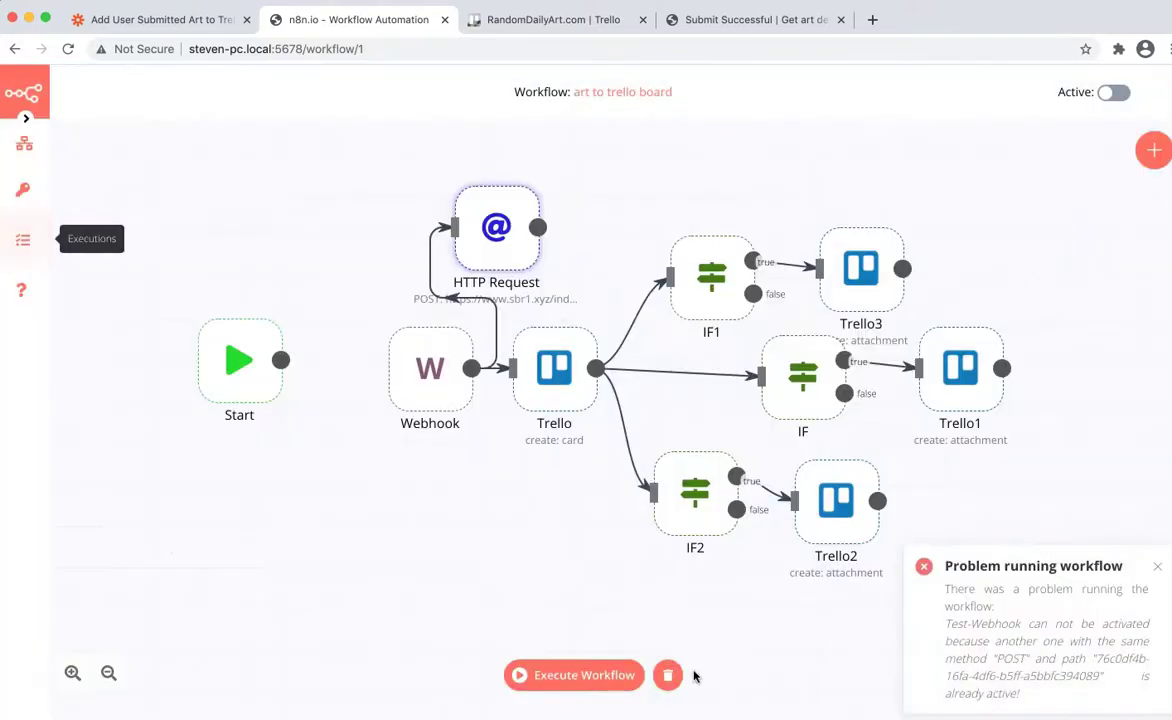
{"action": "left_click", "coordinate": [584, 676]}
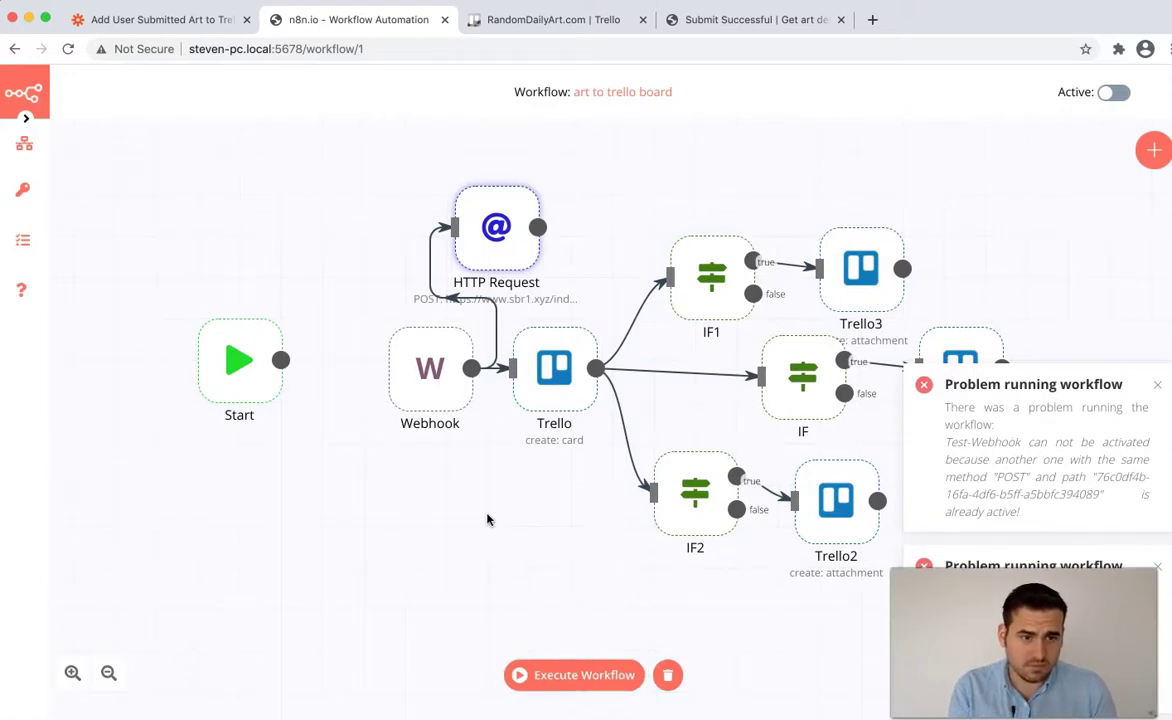
{"action": "left_click", "coordinate": [36, 247]}
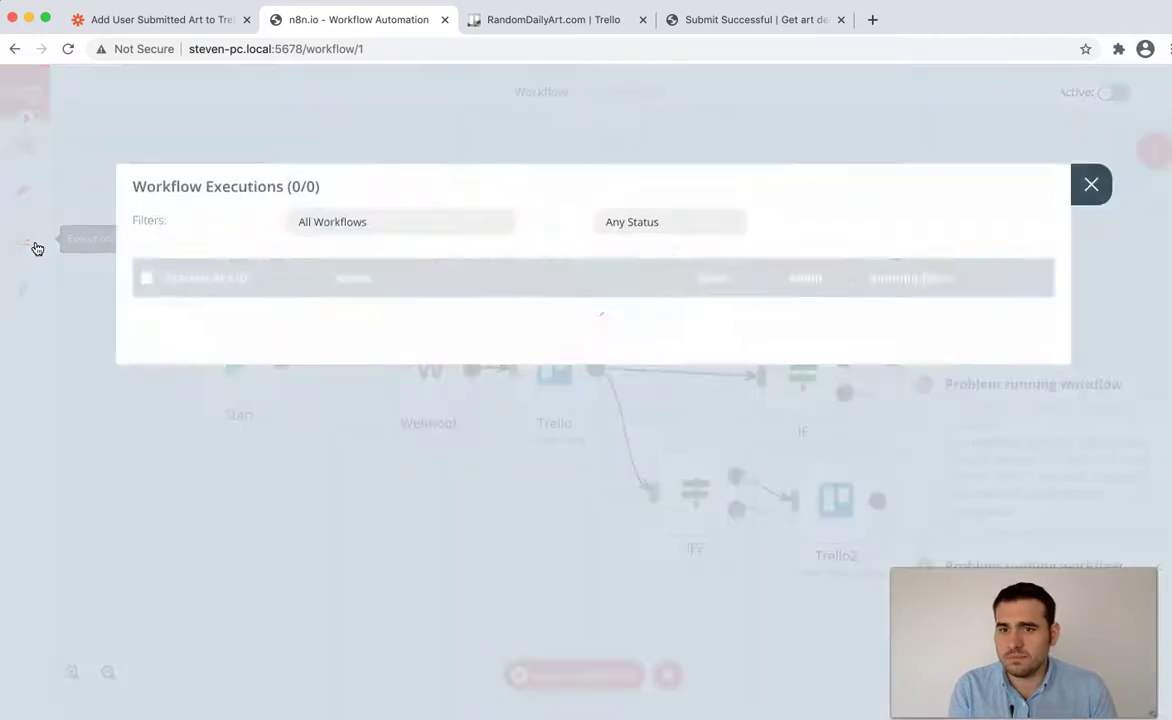
{"action": "left_click", "coordinate": [738, 225]}
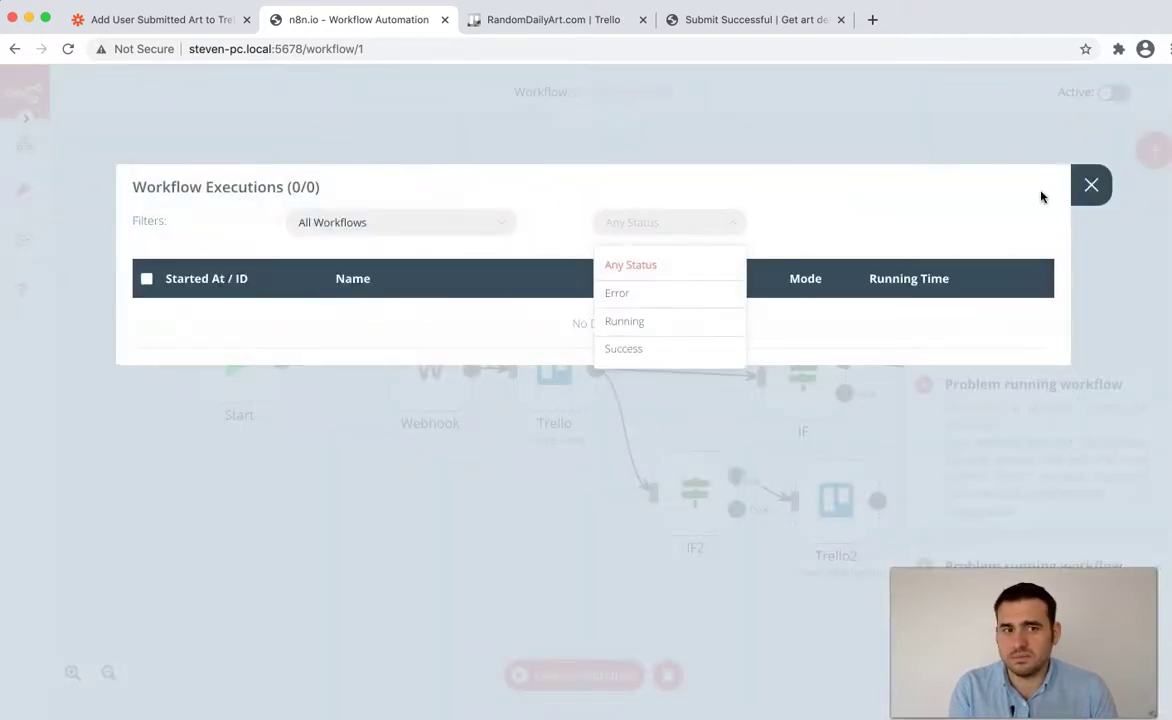
{"action": "left_click", "coordinate": [1072, 185]}
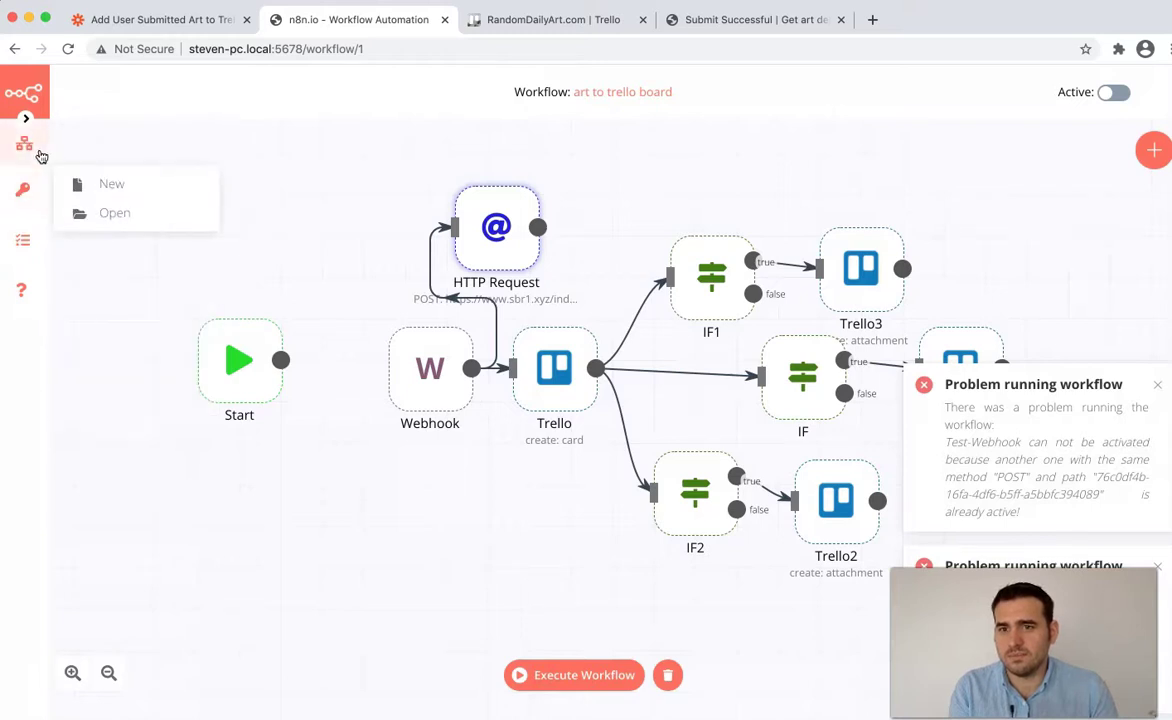
{"action": "mouse_move", "coordinate": [26, 145]}
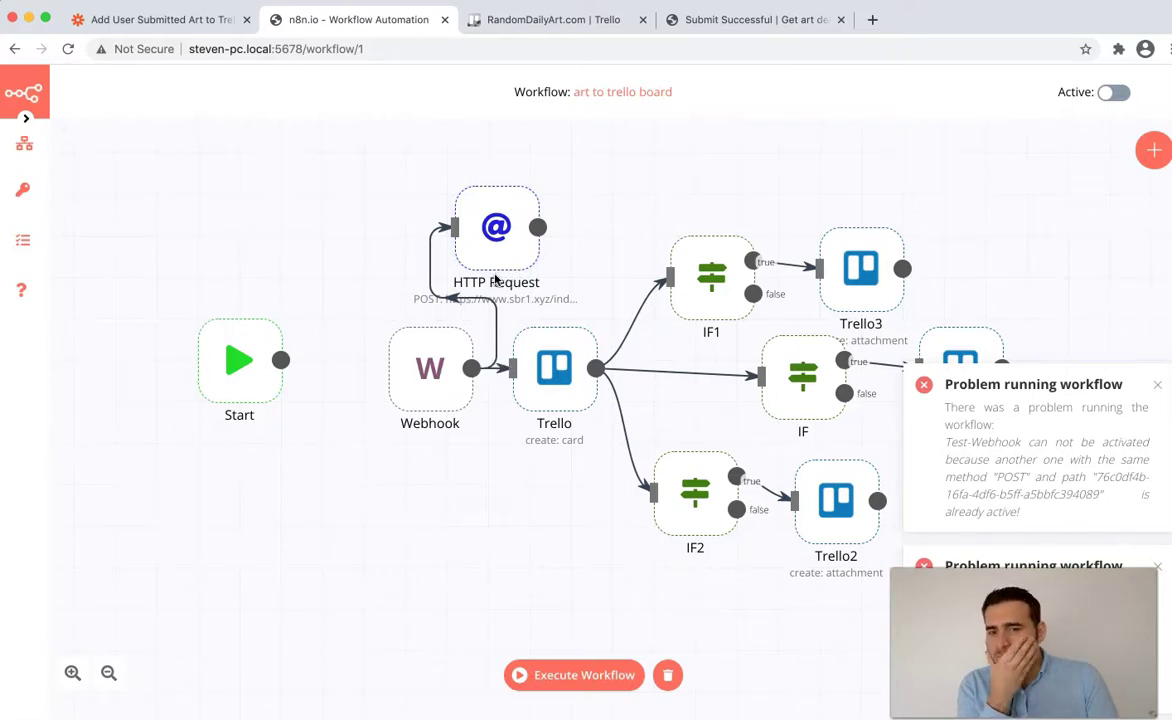
- Copy the Webhook node's test URL
{"action": "double_click", "coordinate": [397, 350]}
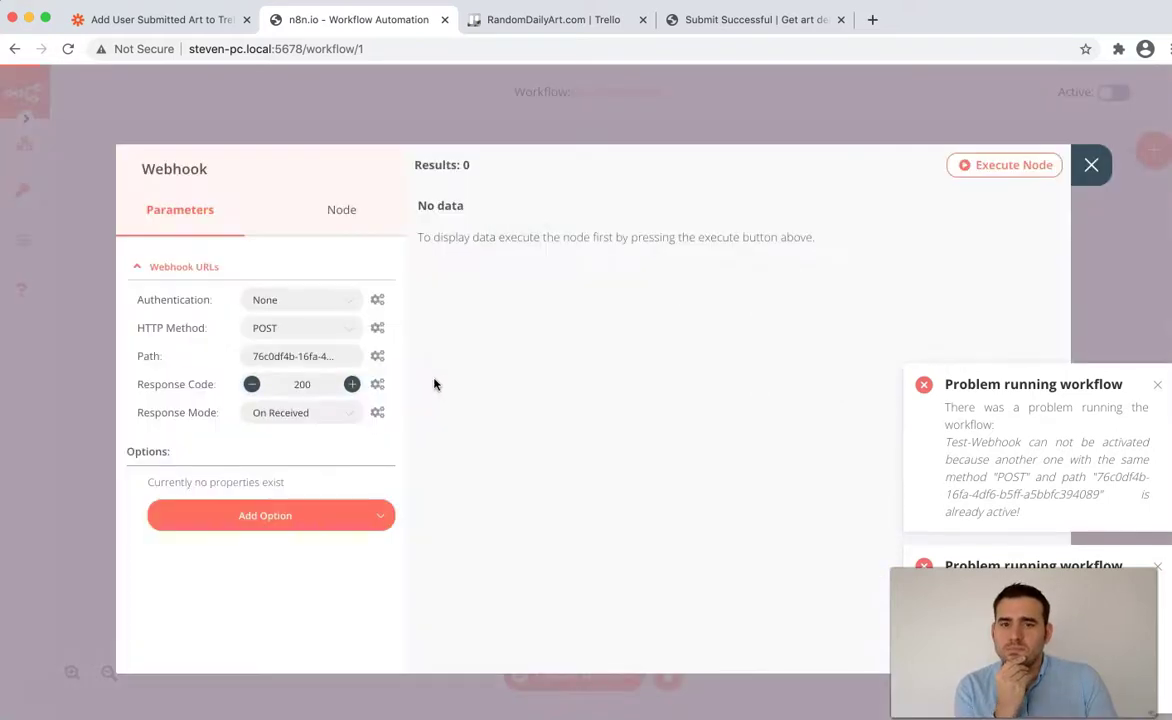
{"action": "left_click", "coordinate": [228, 266]}
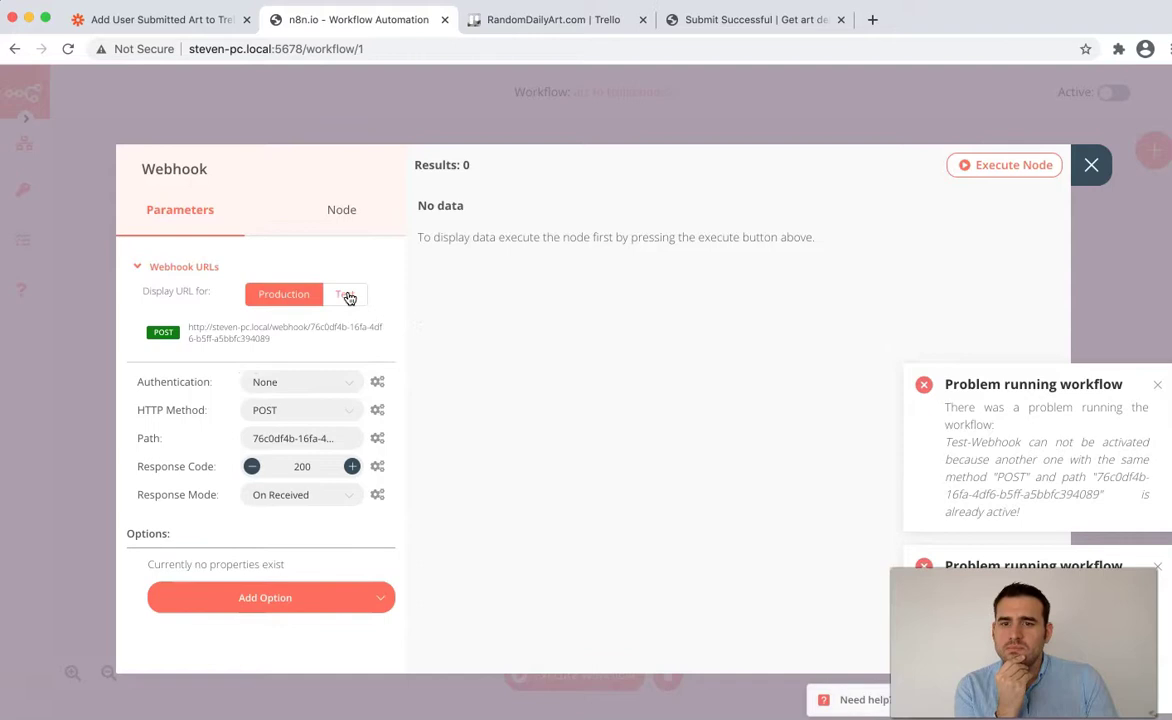
{"action": "left_click", "coordinate": [344, 294]}
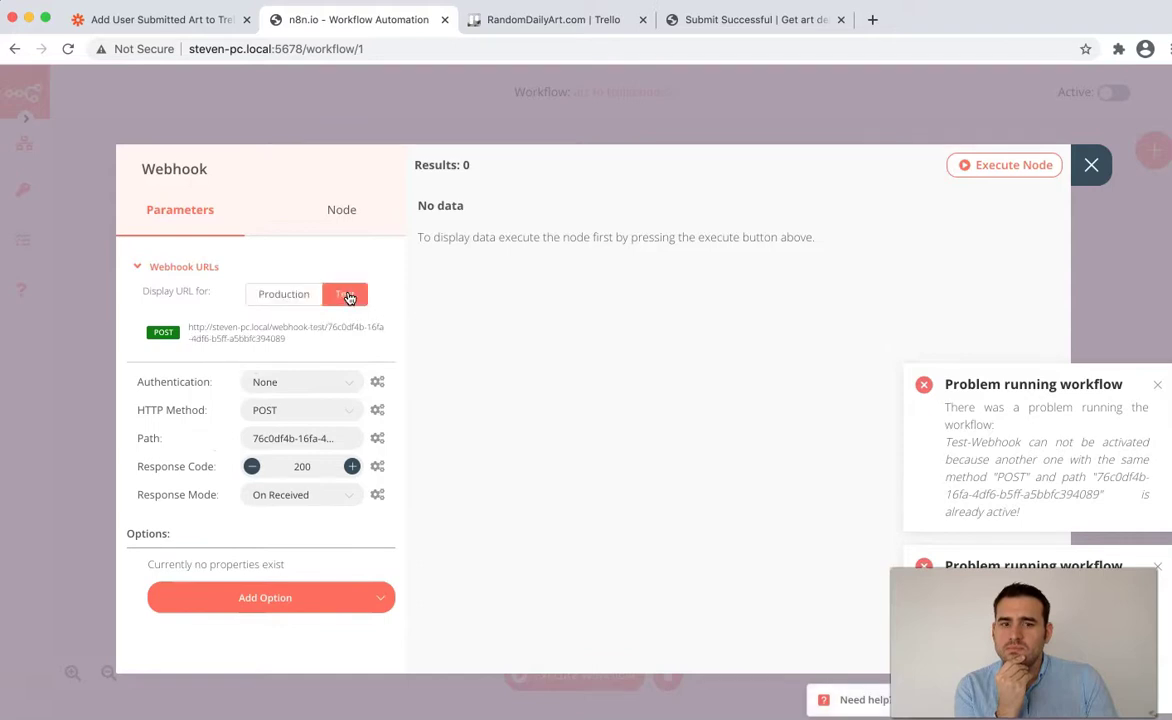
{"action": "left_click", "coordinate": [277, 352]}
{"action": "left_click", "coordinate": [1092, 168]}
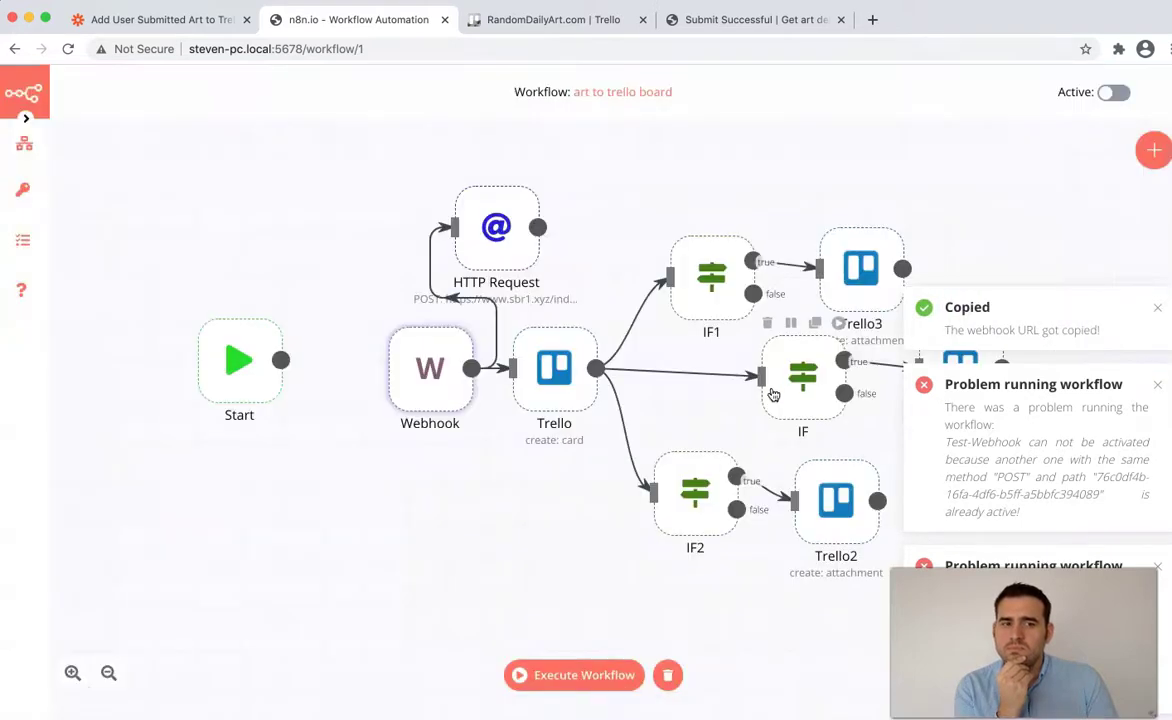
- Dismiss the notifications and execute the workflow again
{"action": "left_click", "coordinate": [1157, 387]}
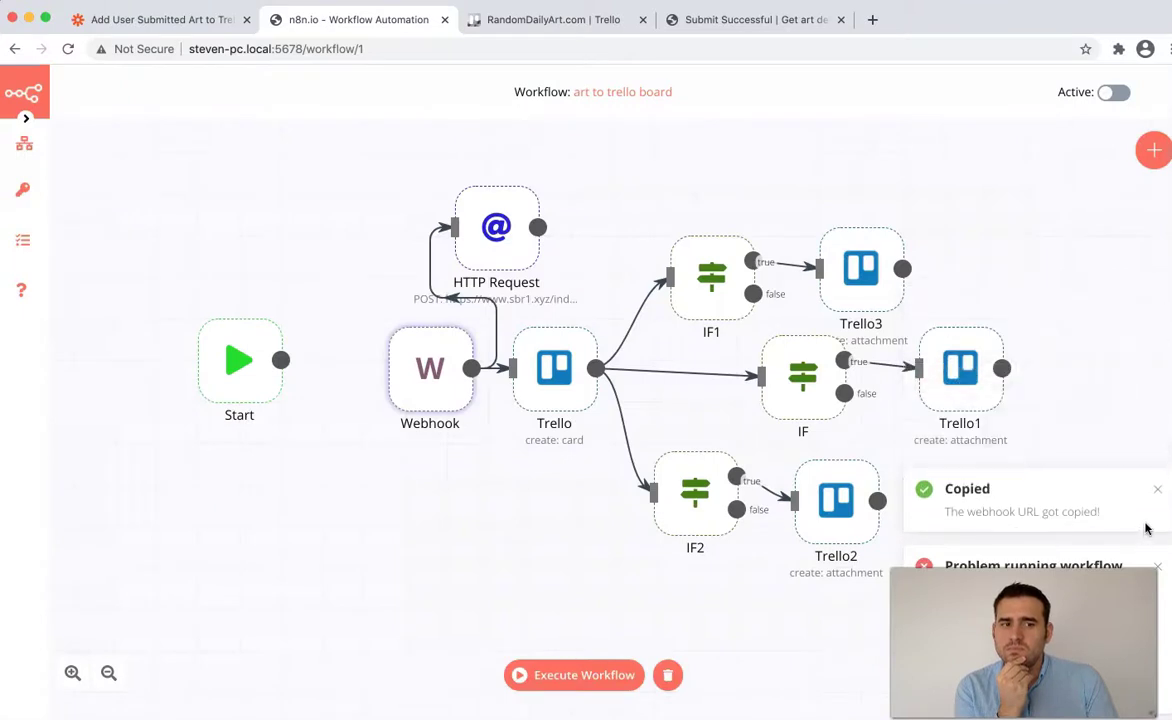
{"action": "left_click", "coordinate": [1158, 567]}
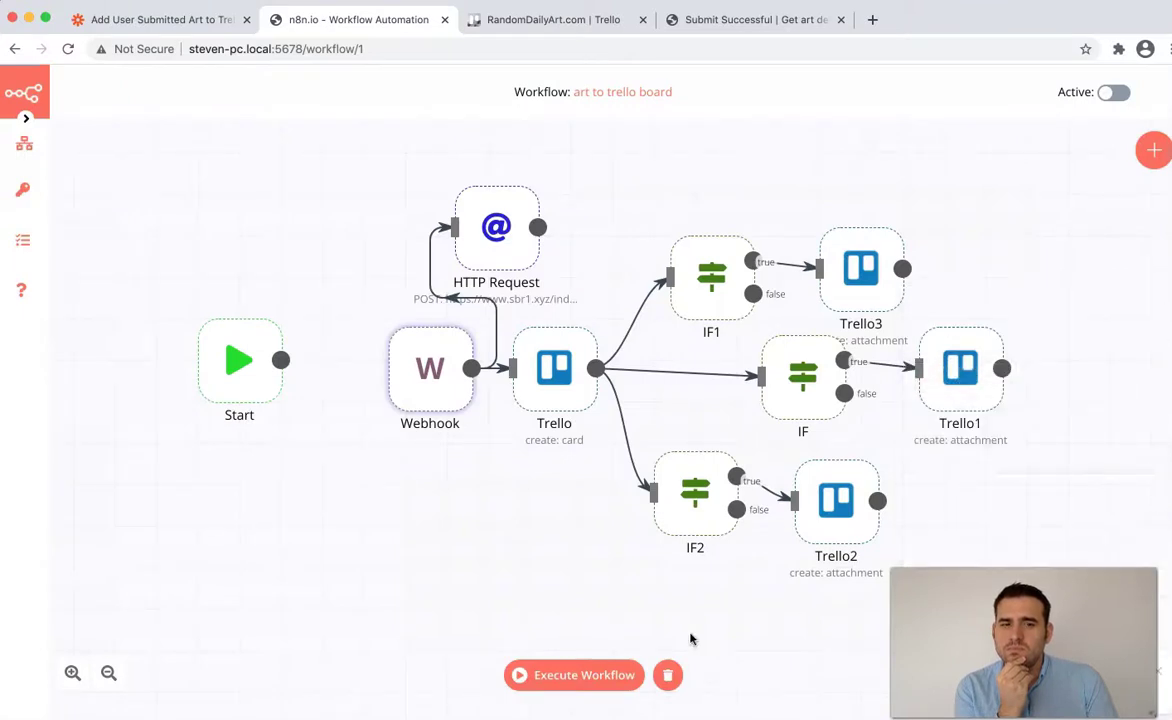
{"action": "left_click", "coordinate": [567, 670]}
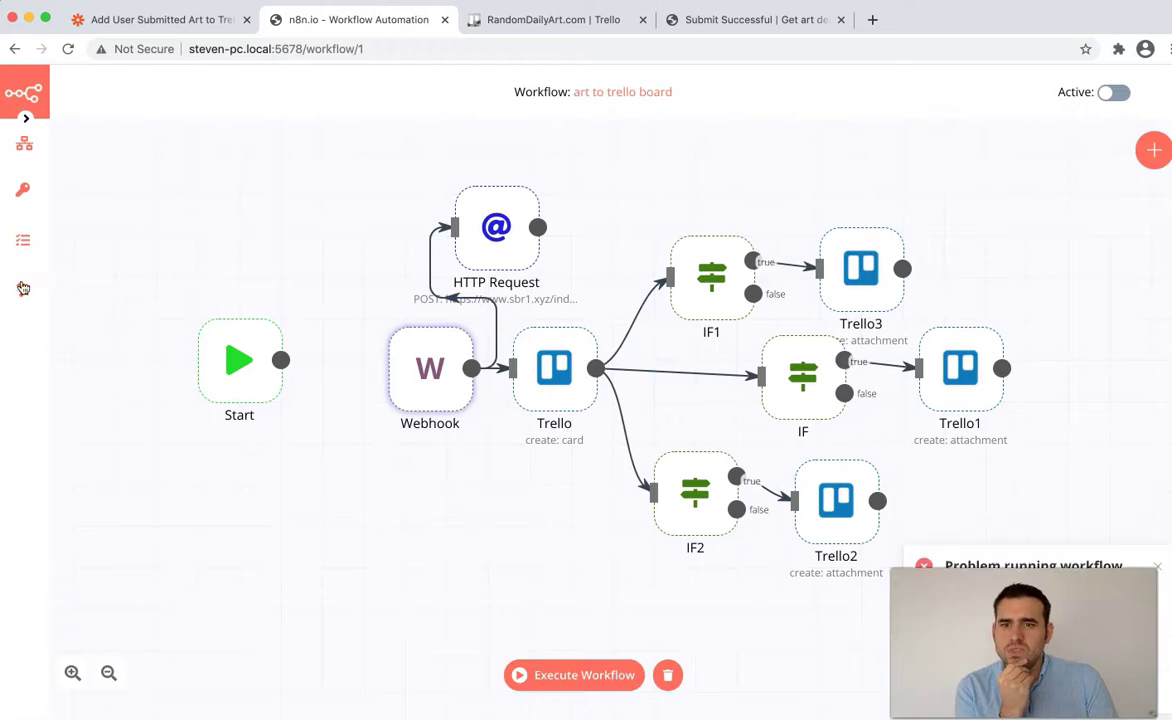
- Check the execution history, reopen the art to trello board workflow, and run it repeatedly
{"action": "left_click", "coordinate": [18, 252]}
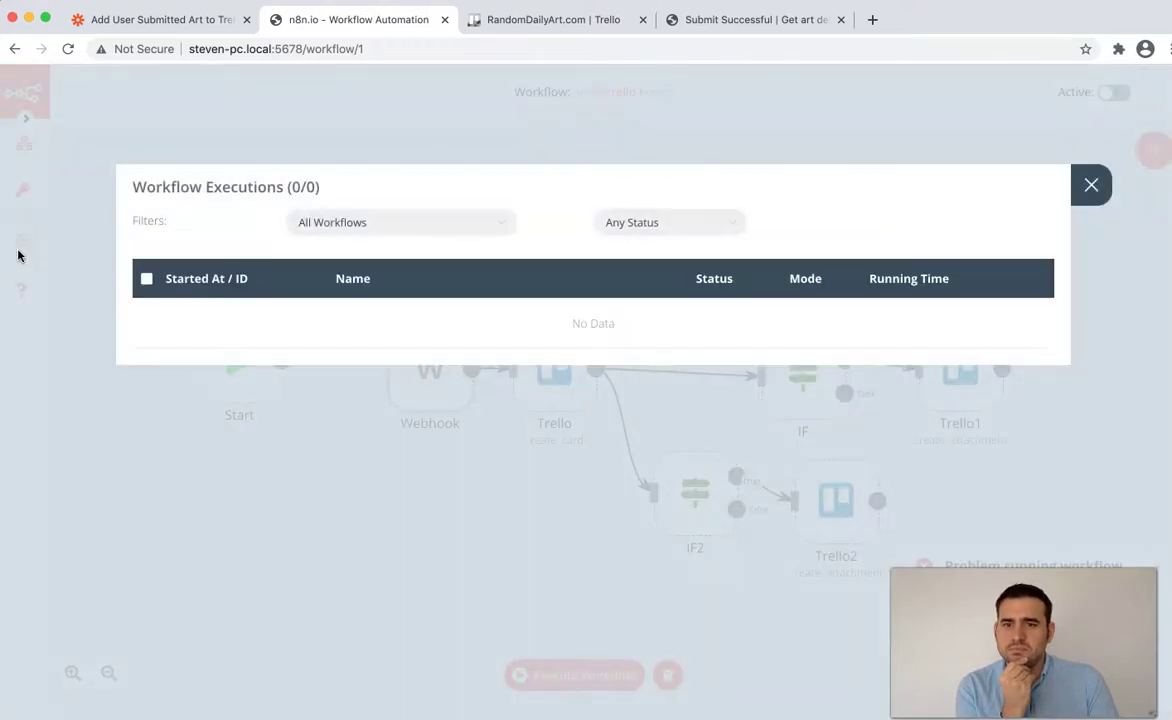
{"action": "left_click", "coordinate": [60, 325]}
{"action": "mouse_move", "coordinate": [40, 316]}
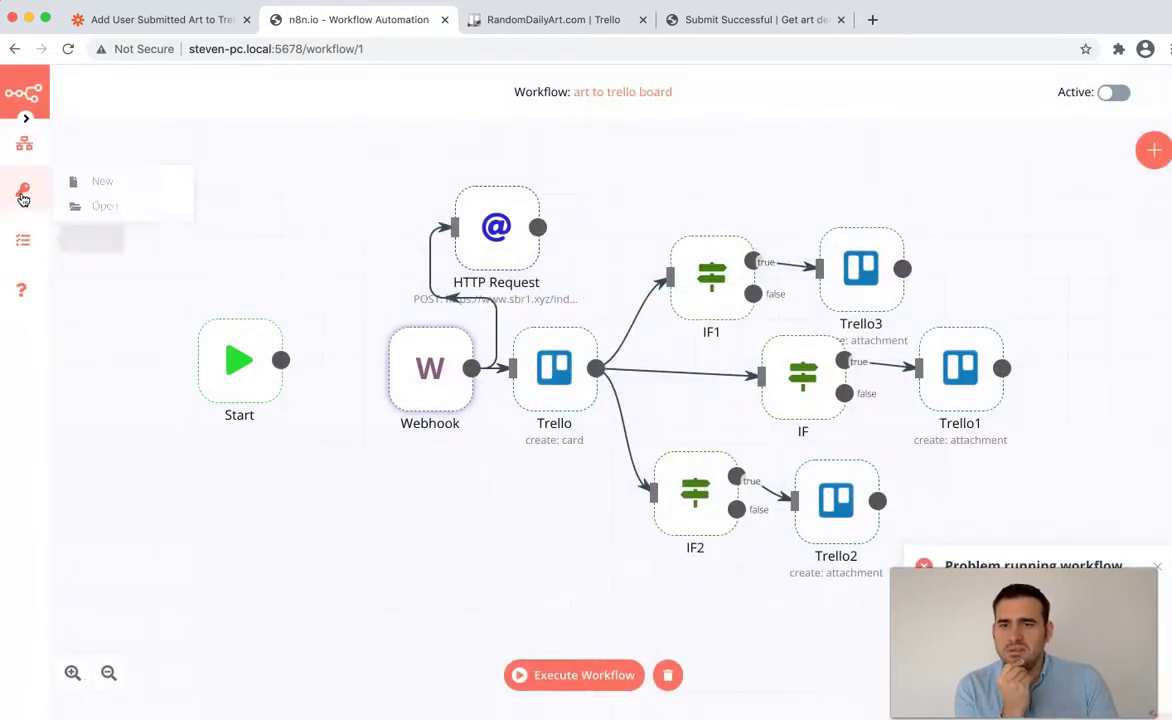
{"action": "mouse_move", "coordinate": [24, 143]}
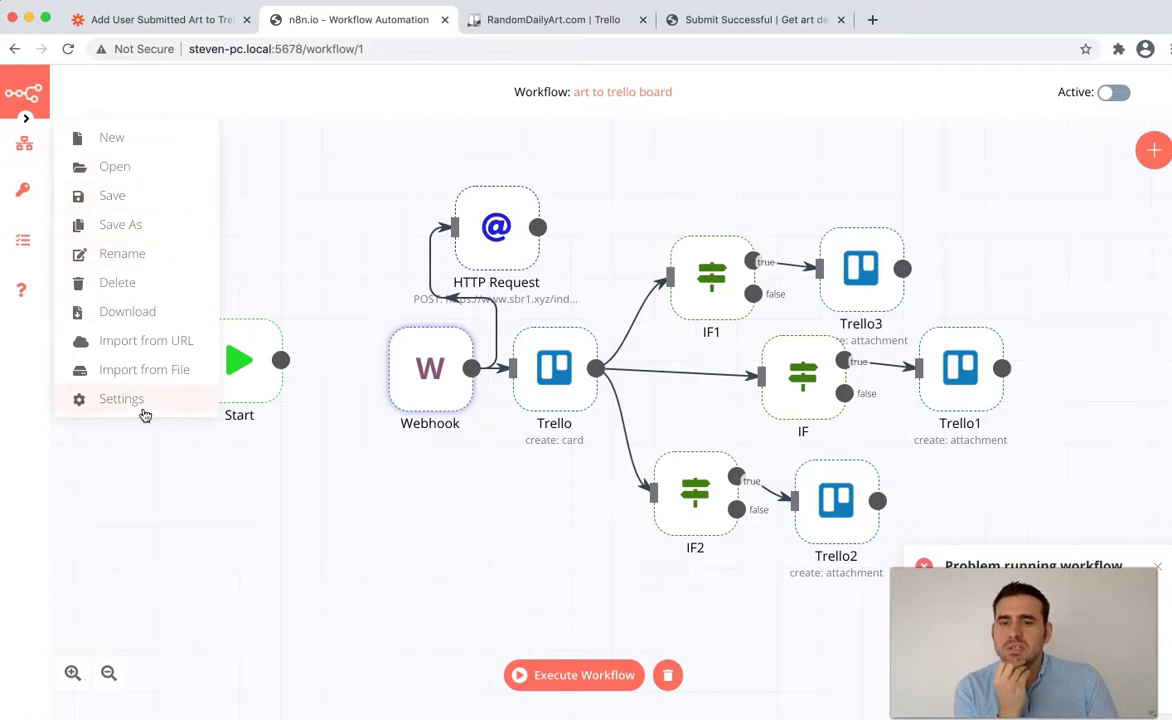
{"action": "left_click", "coordinate": [133, 170]}
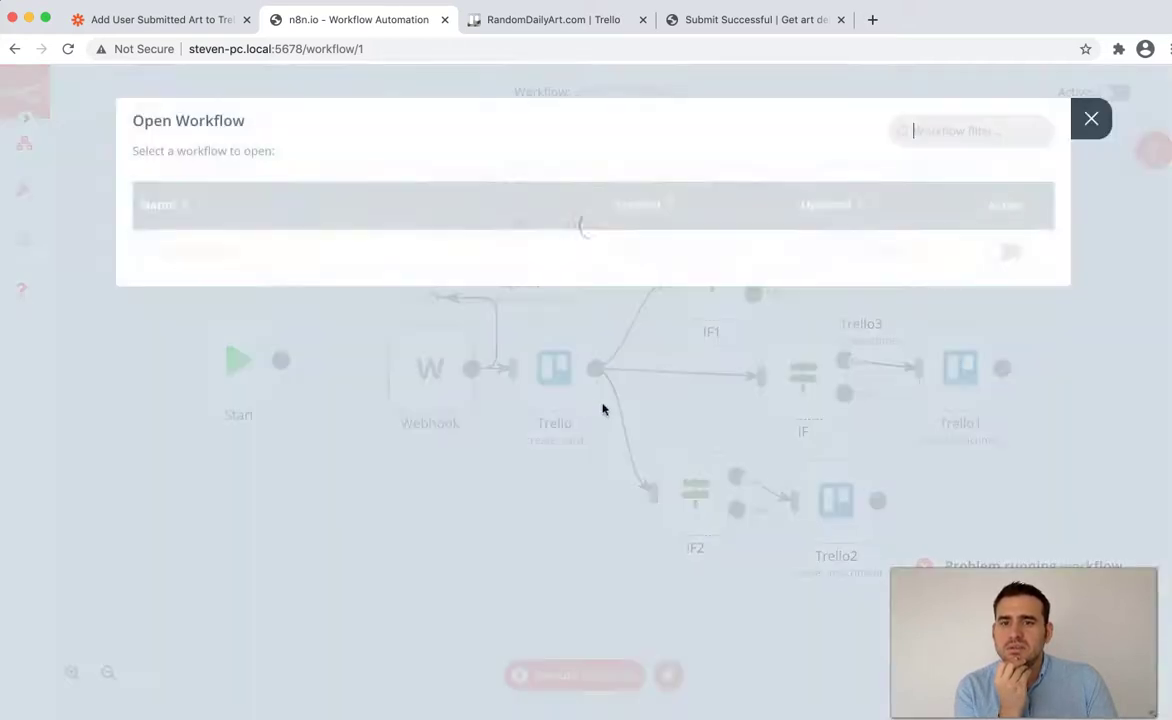
{"action": "left_click", "coordinate": [399, 254]}
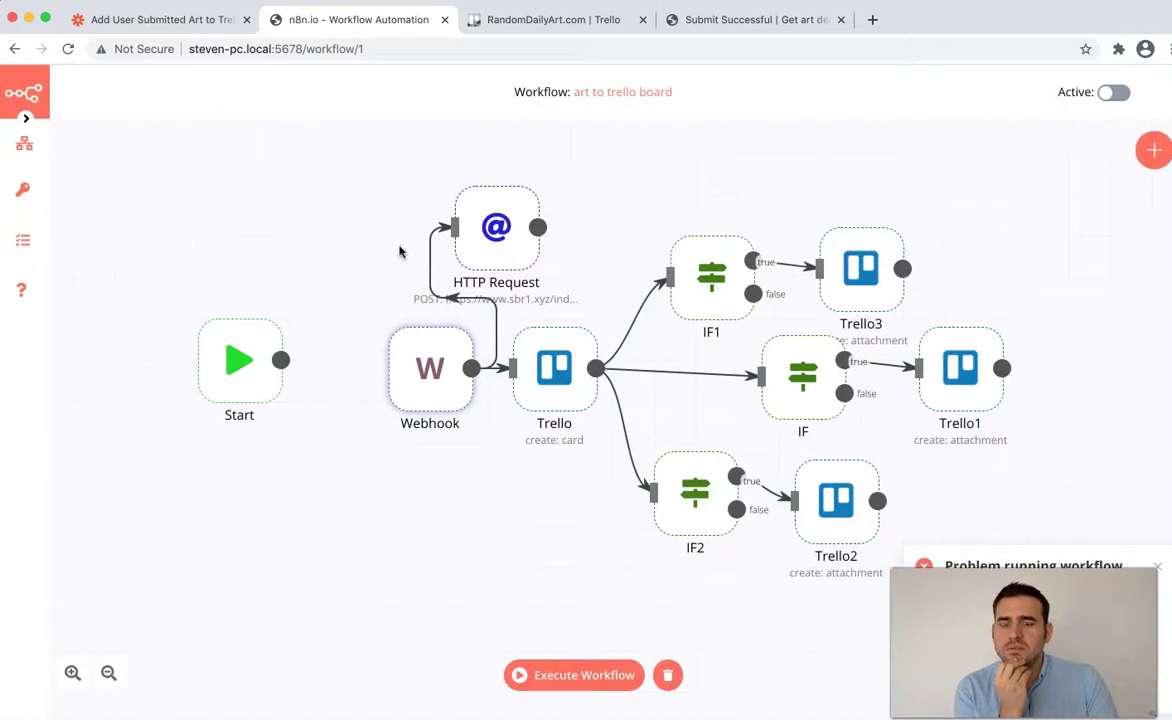
{"action": "left_click", "coordinate": [599, 675]}
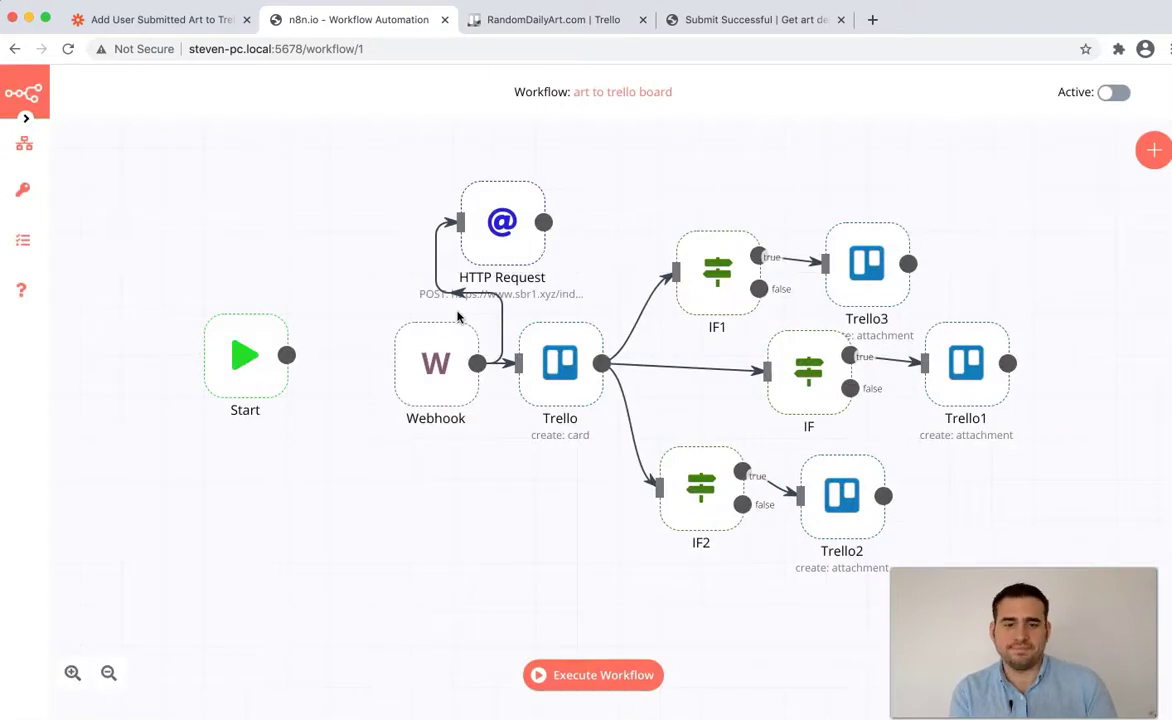
{"action": "left_click", "coordinate": [613, 682]}
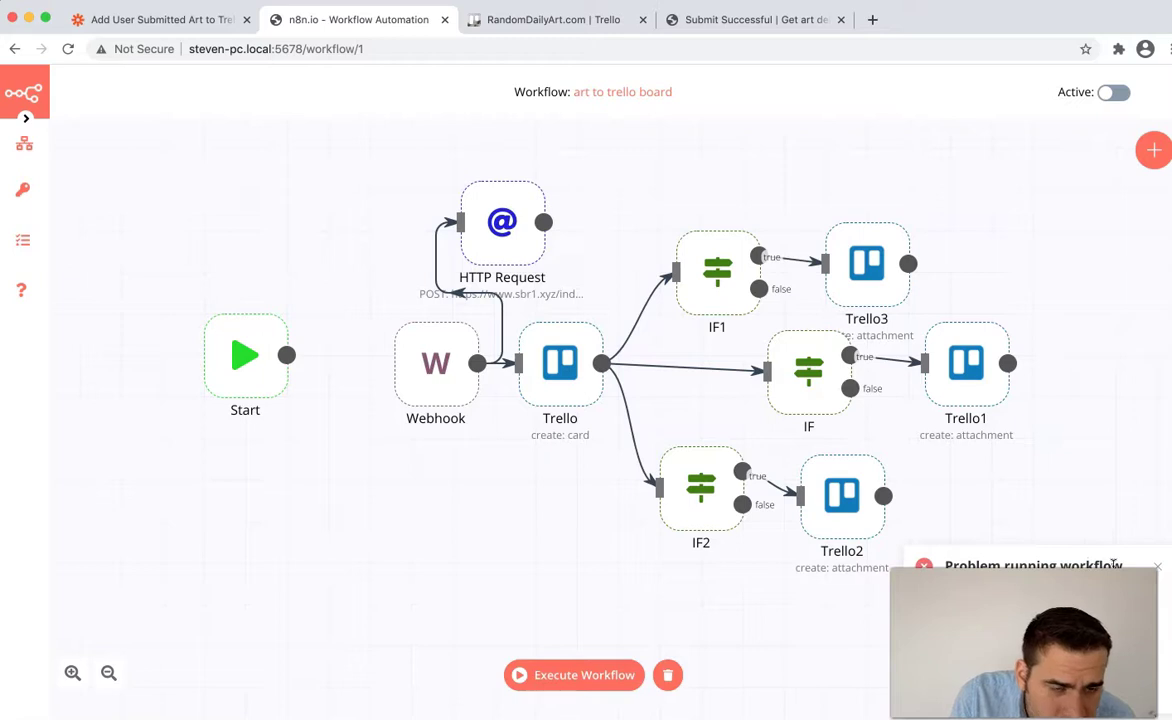
{"action": "left_click", "coordinate": [560, 675]}
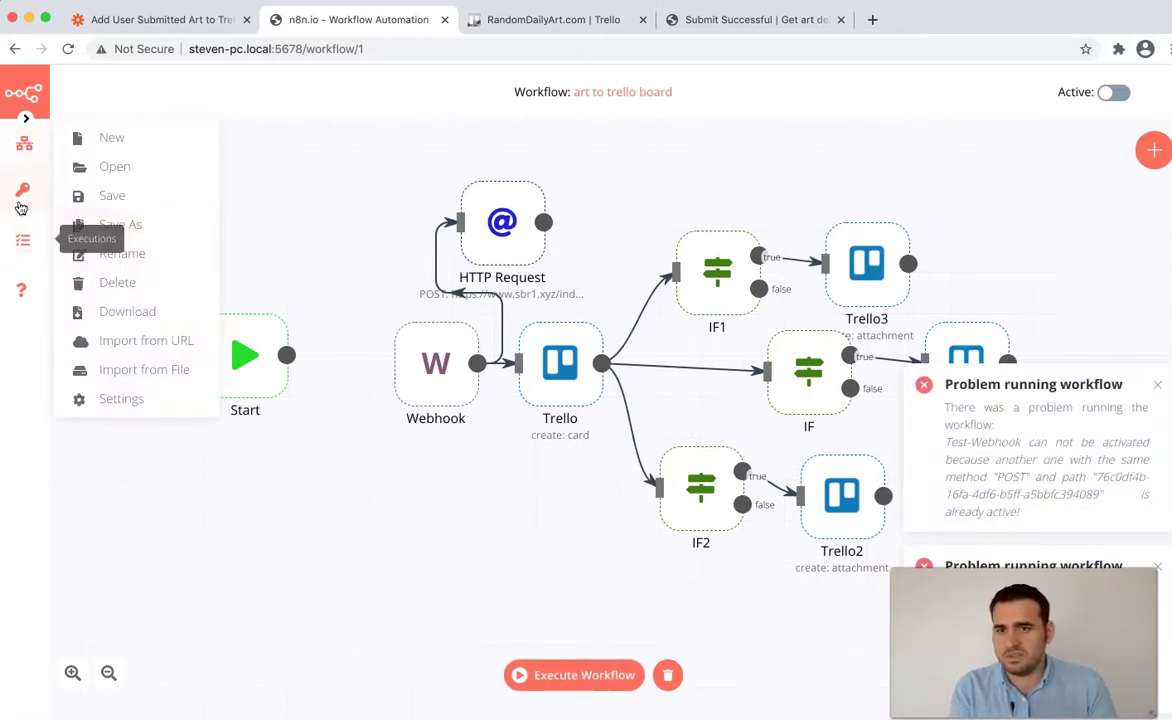
- Filter Executions by error, running, success and any status, then toggle the workflow Active
{"action": "left_click", "coordinate": [25, 246]}
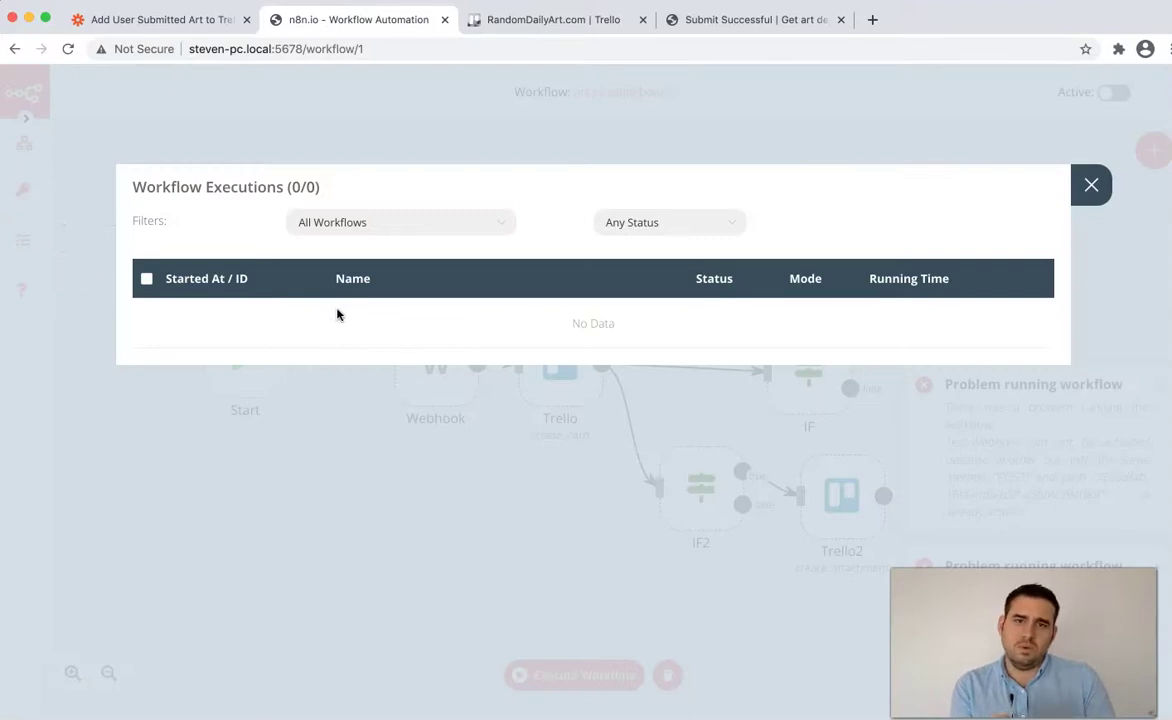
{"action": "left_click", "coordinate": [643, 225]}
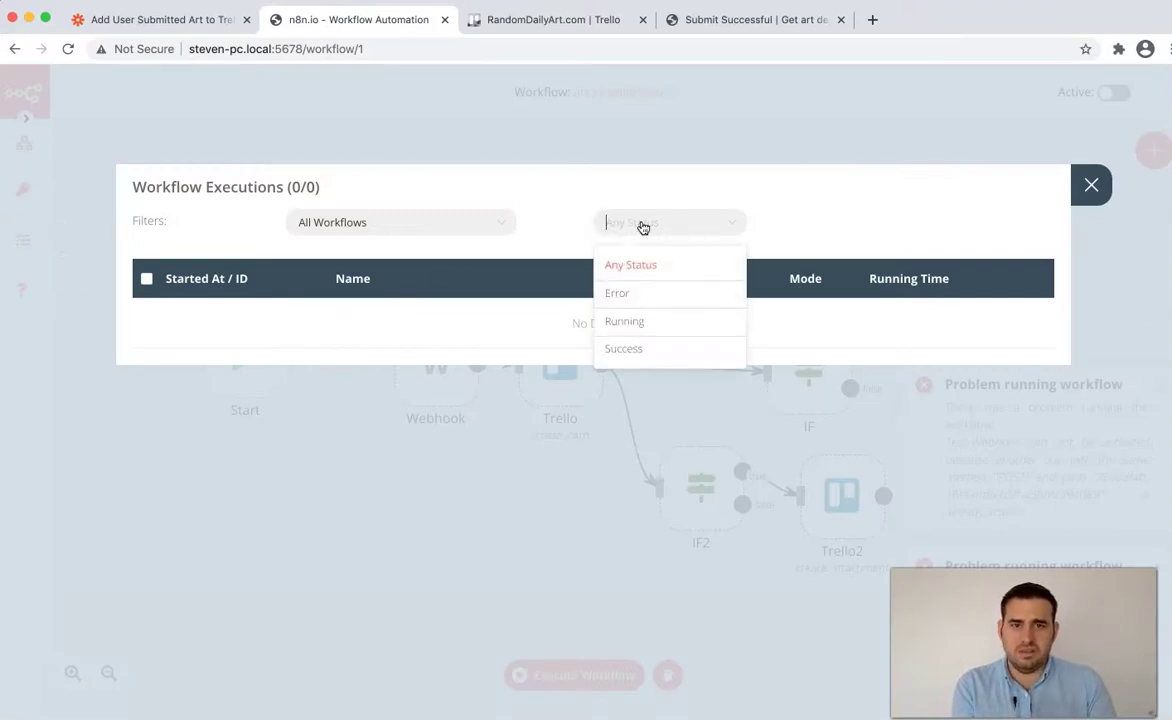
{"action": "left_click", "coordinate": [650, 296]}
{"action": "left_click", "coordinate": [644, 230]}
{"action": "left_click", "coordinate": [666, 323]}
{"action": "left_click", "coordinate": [659, 230]}
{"action": "left_click", "coordinate": [644, 345]}
{"action": "left_click", "coordinate": [676, 230]}
{"action": "left_click", "coordinate": [665, 263]}
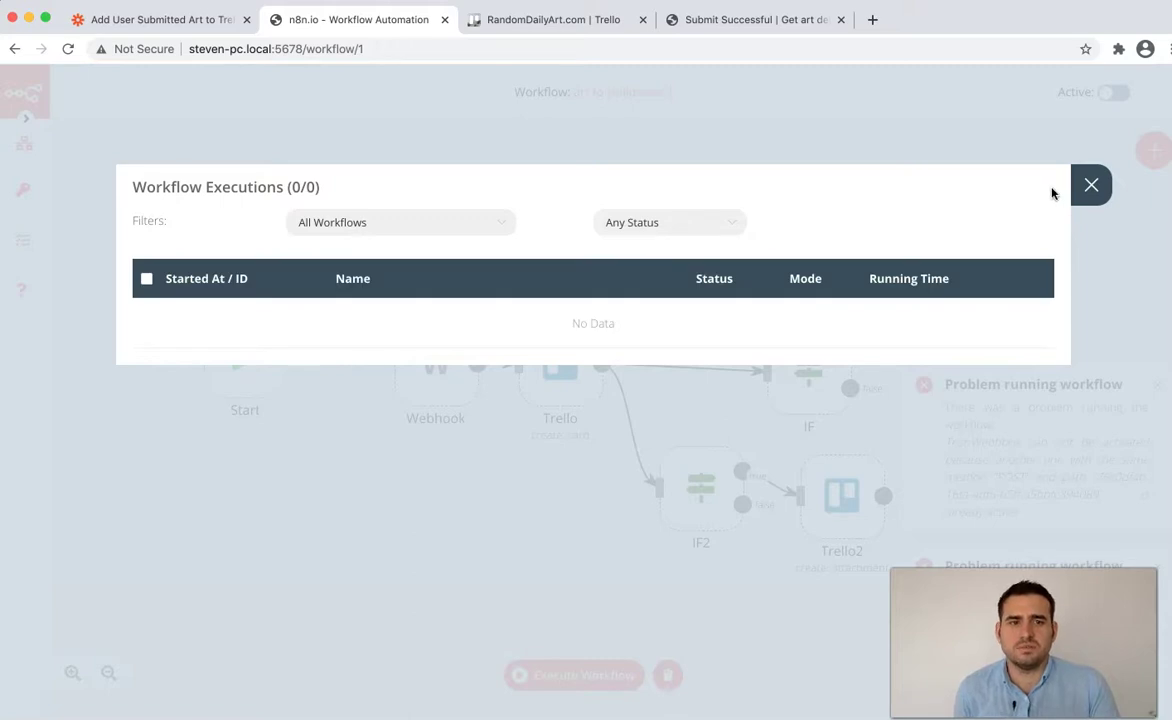
{"action": "left_click", "coordinate": [1091, 184]}
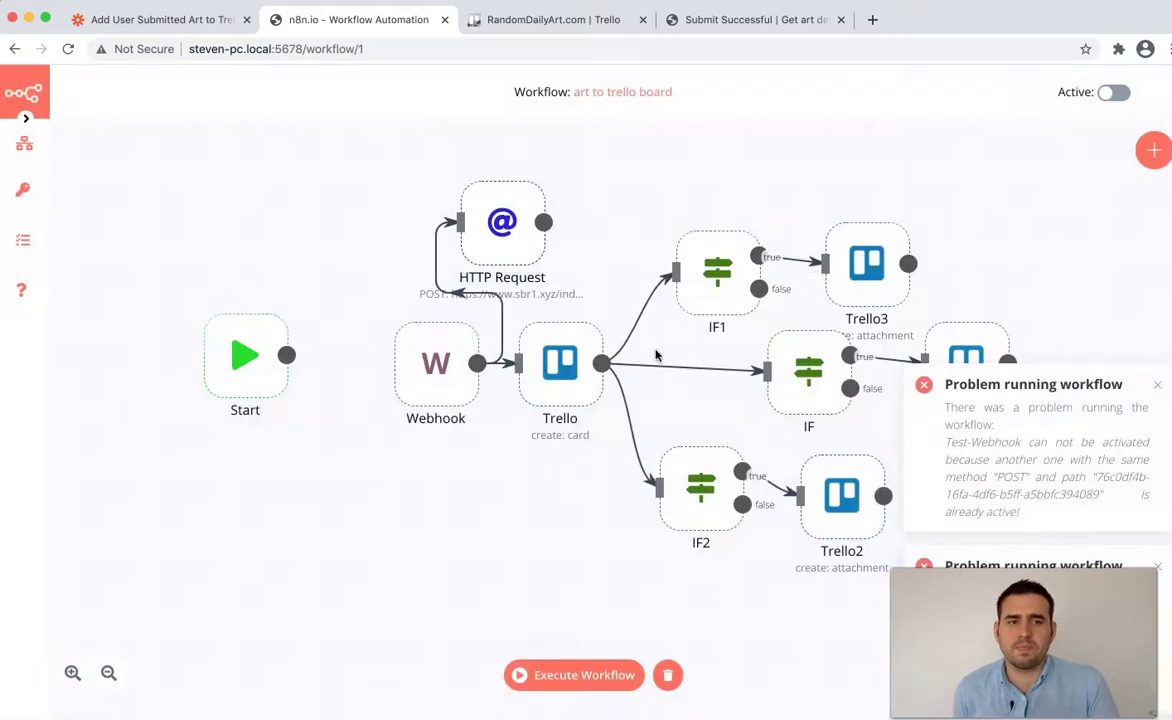
{"action": "left_click", "coordinate": [1153, 389]}
{"action": "left_click", "coordinate": [1113, 92]}
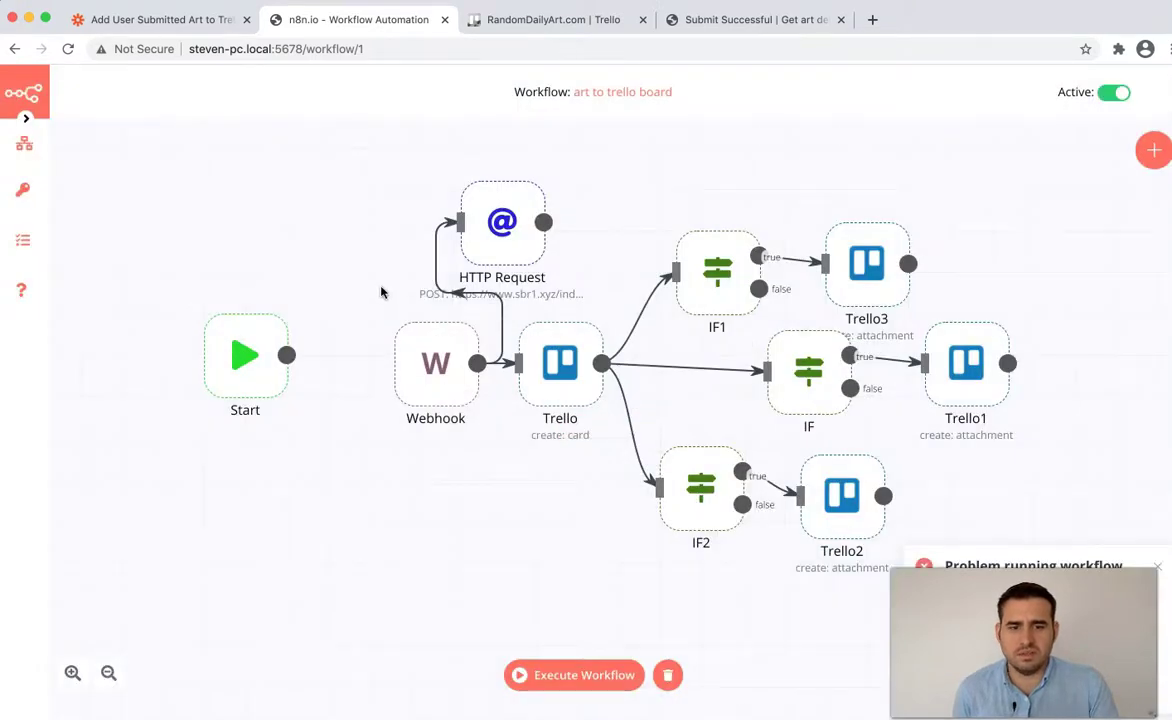
- Start a test run and copy the Webhook's production URL
{"action": "left_click", "coordinate": [568, 680]}
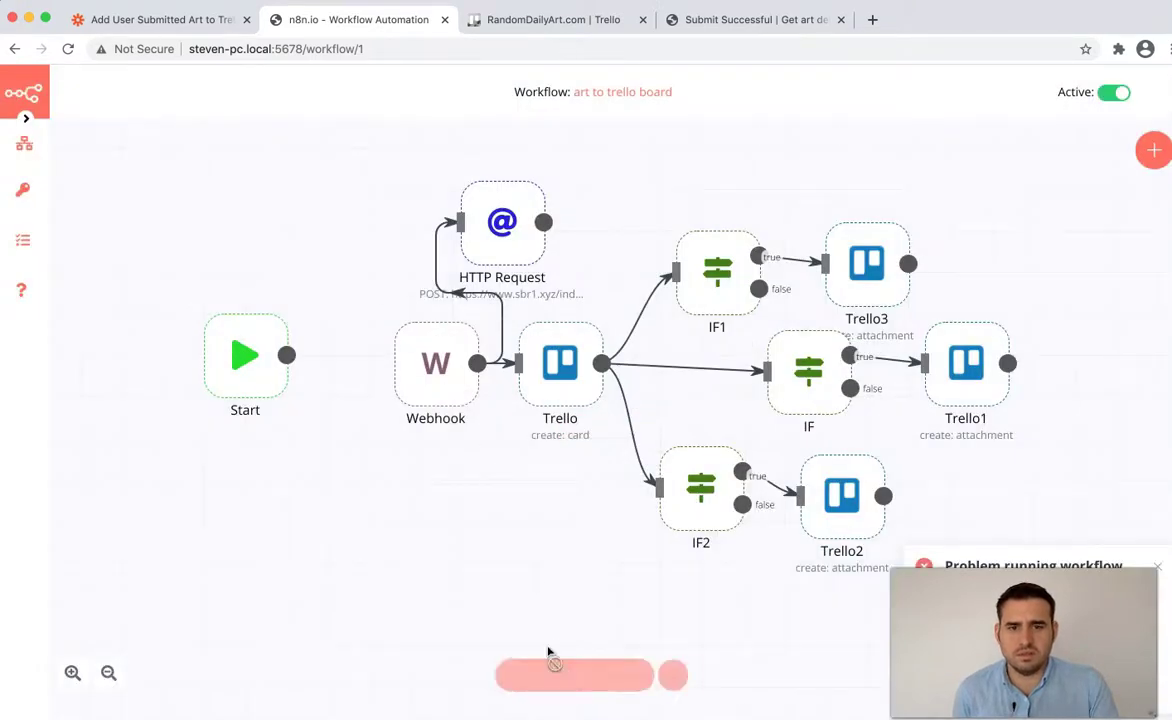
{"action": "left_click", "coordinate": [441, 378]}
{"action": "double_click", "coordinate": [441, 378]}
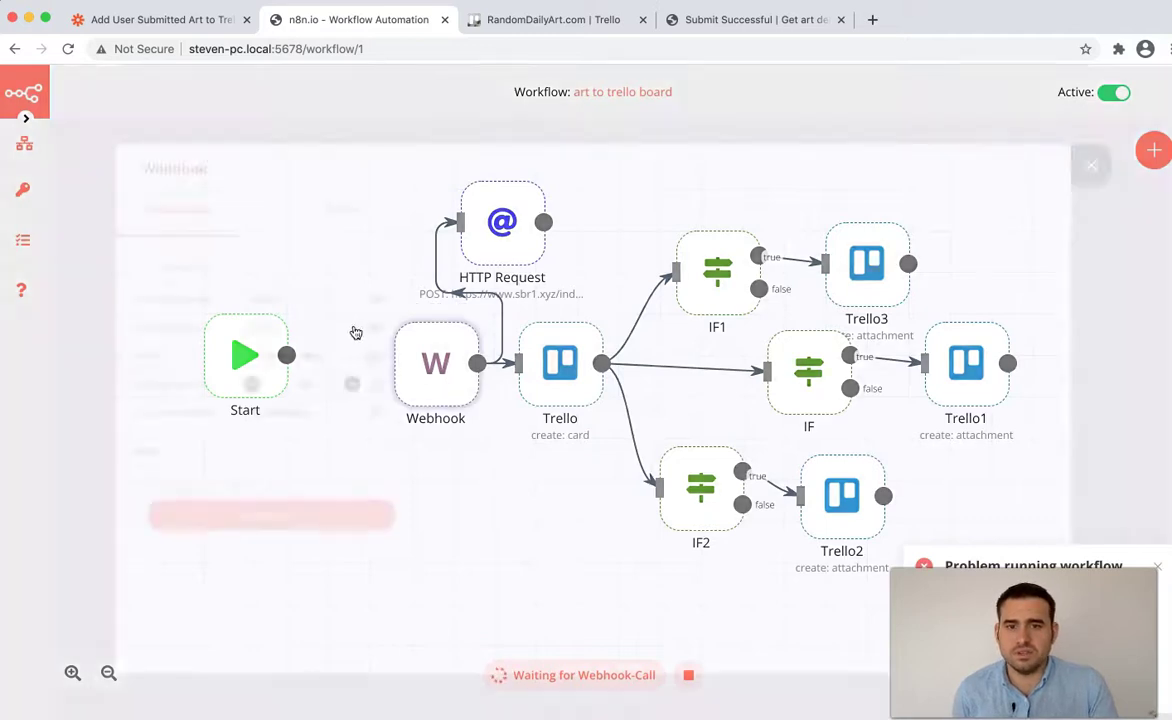
{"action": "left_click", "coordinate": [207, 265]}
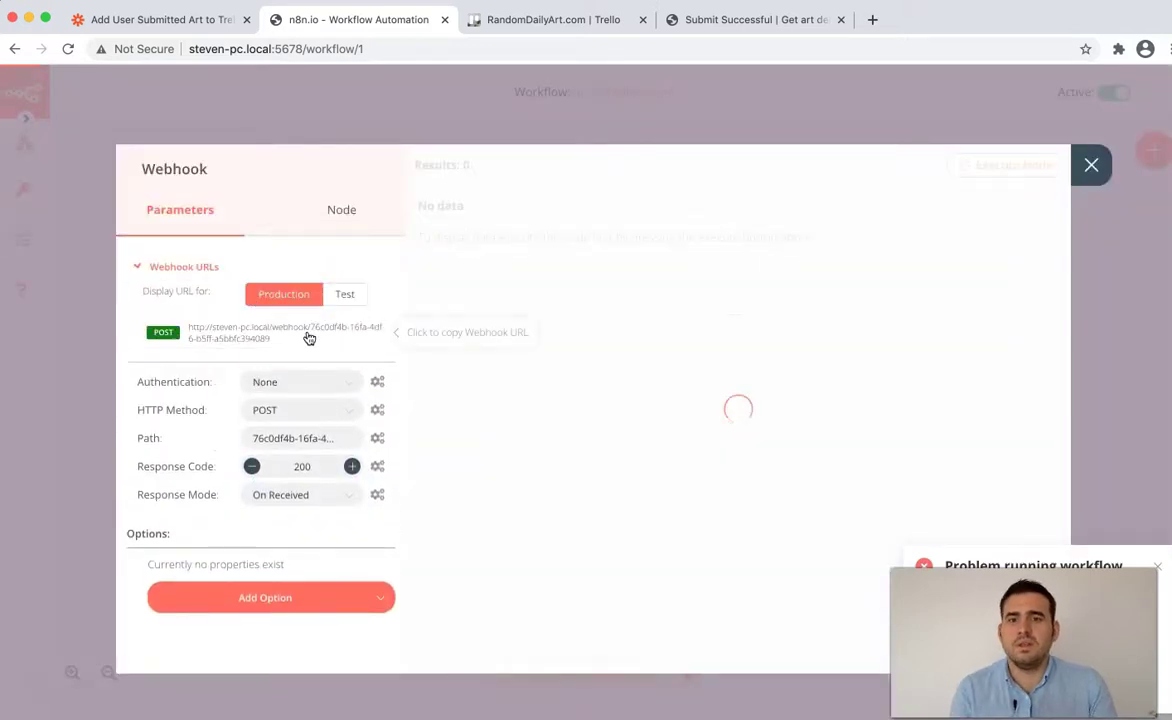
{"action": "left_click", "coordinate": [308, 334]}
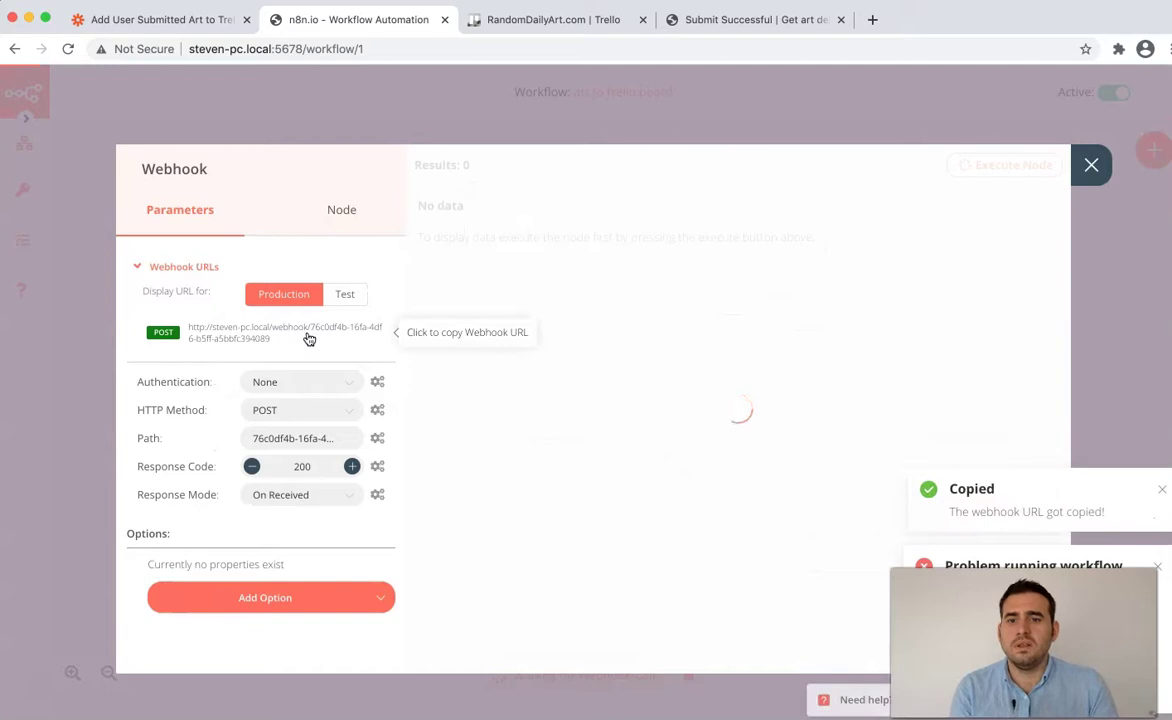
{"action": "left_click", "coordinate": [1090, 166]}
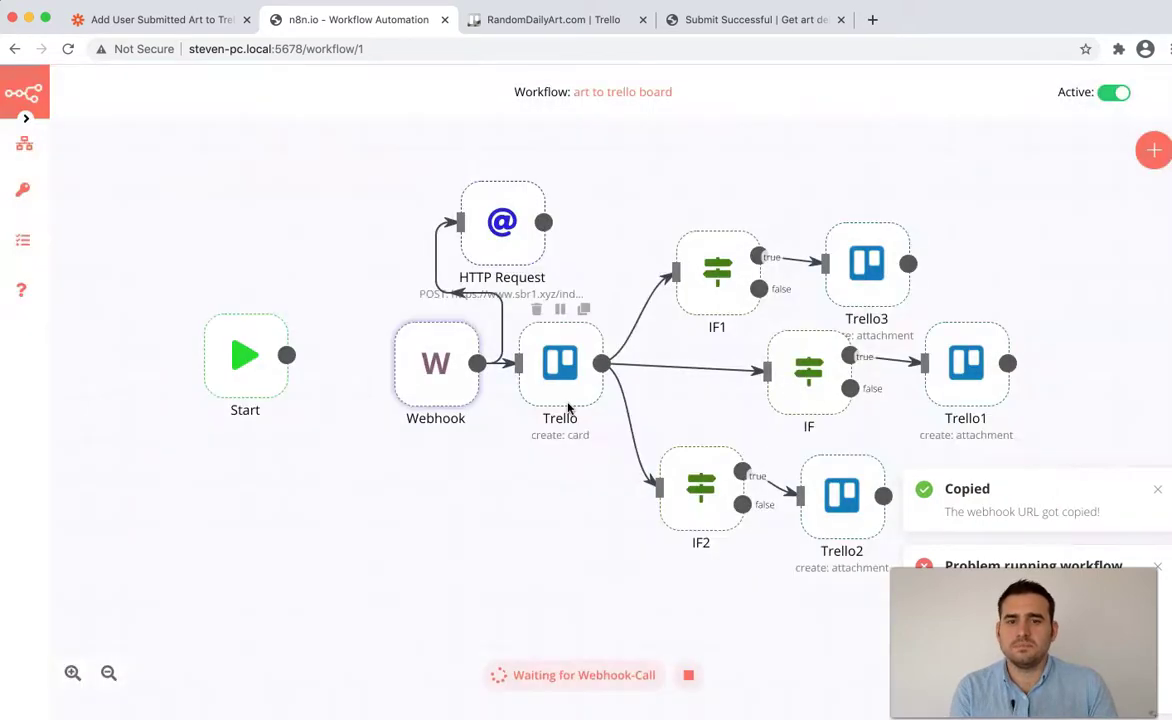
- Copy the Webhook's test URL
{"action": "double_click", "coordinate": [436, 365]}
{"action": "left_click", "coordinate": [300, 268]}
{"action": "left_click", "coordinate": [341, 296]}
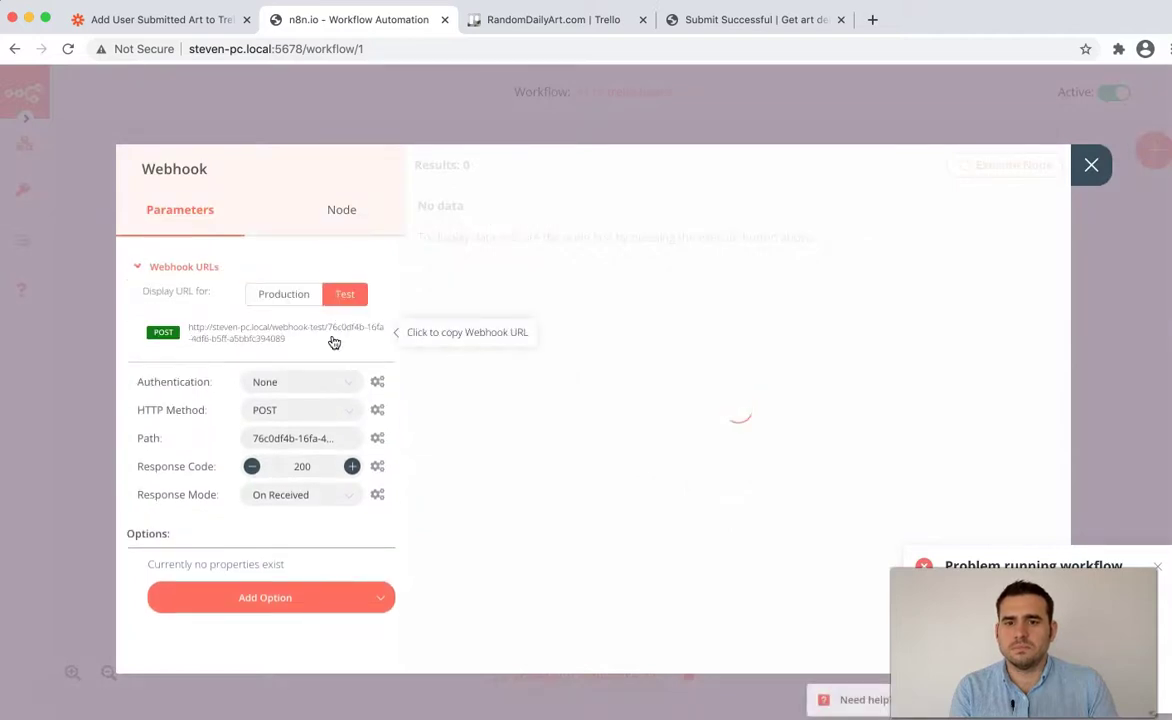
{"action": "left_click", "coordinate": [334, 338]}
{"action": "left_click", "coordinate": [1091, 166]}
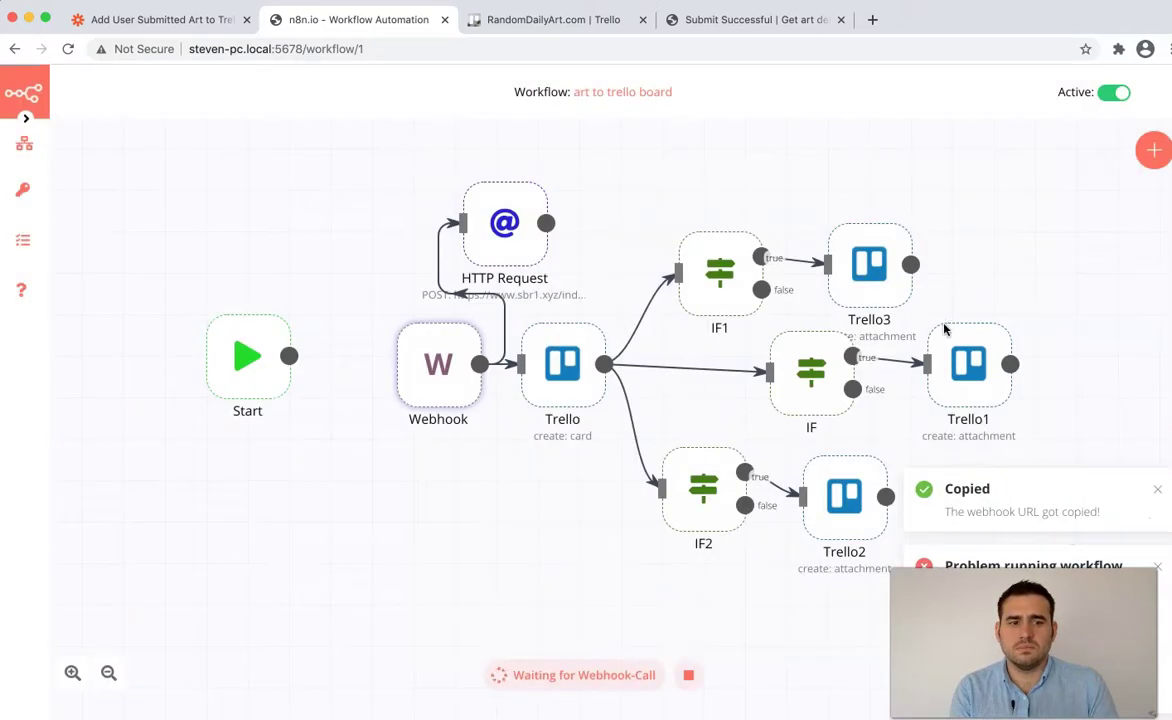
- Restart the test run awaiting the webhook call and dismiss the error
{"action": "left_click", "coordinate": [688, 675]}
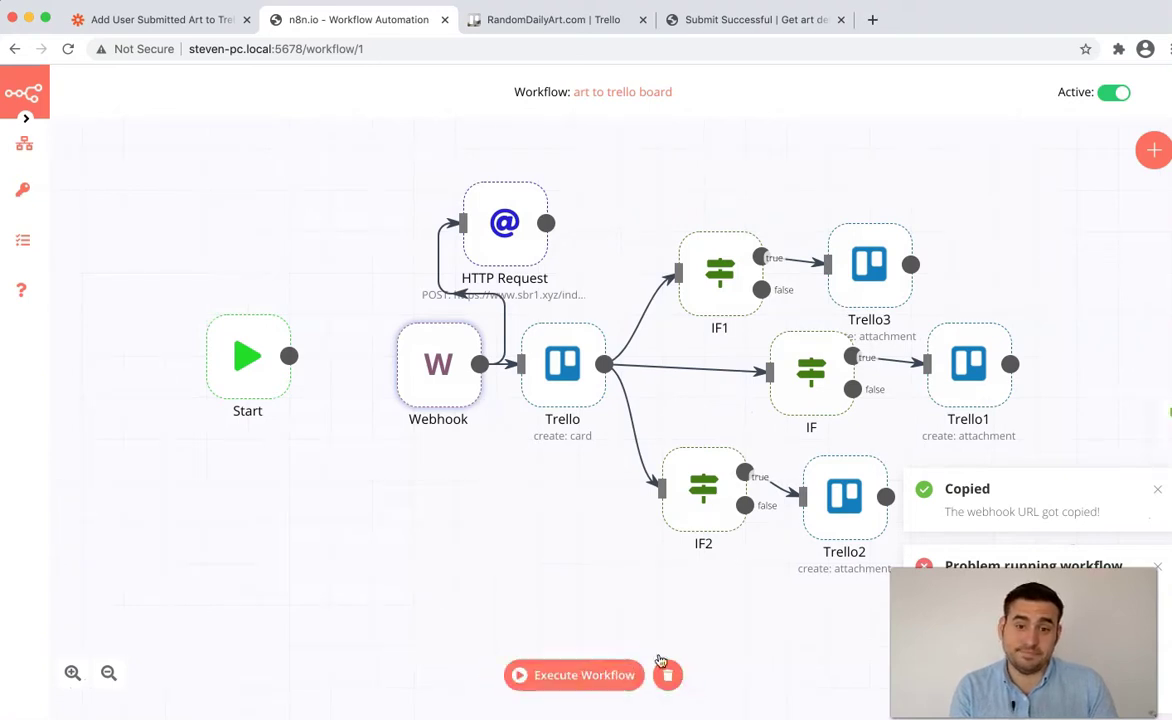
{"action": "left_click", "coordinate": [615, 678]}
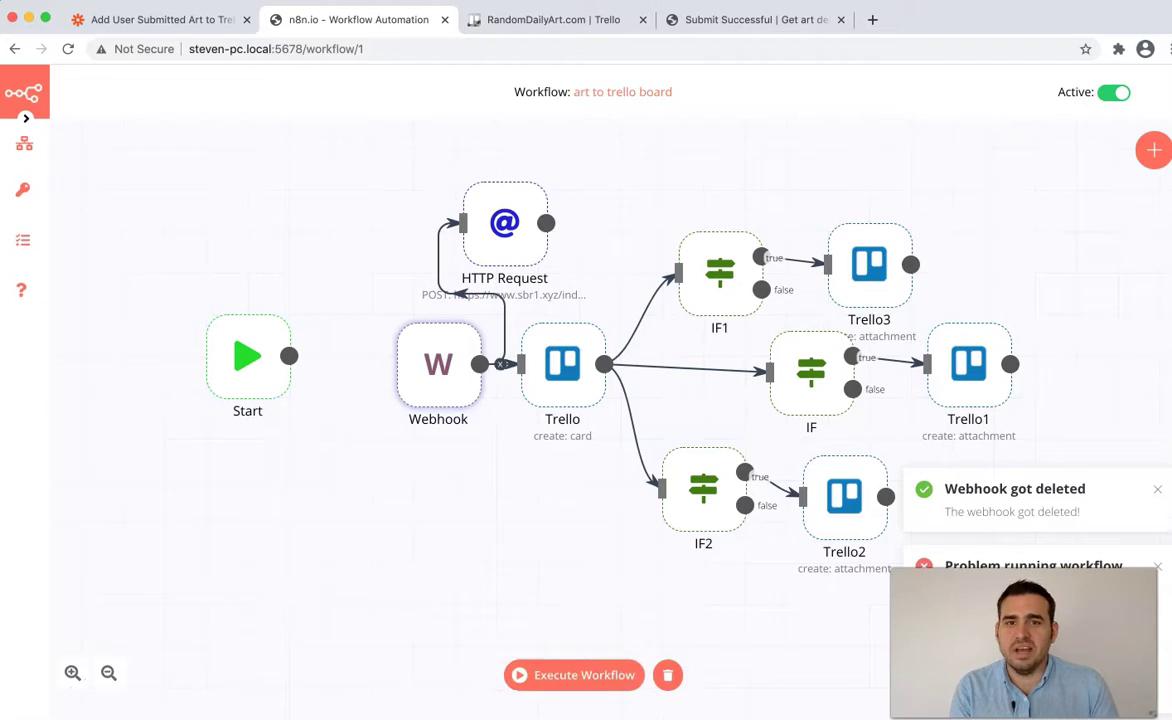
{"action": "left_click", "coordinate": [618, 668]}
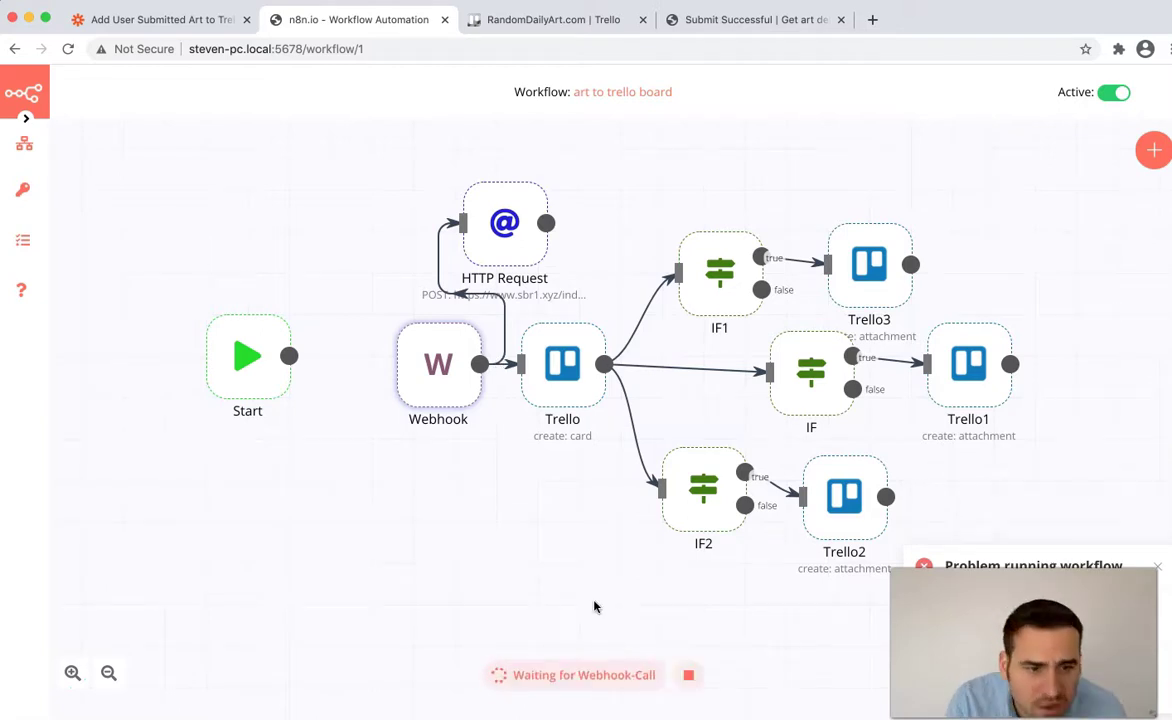
{"action": "left_click", "coordinate": [1158, 568]}
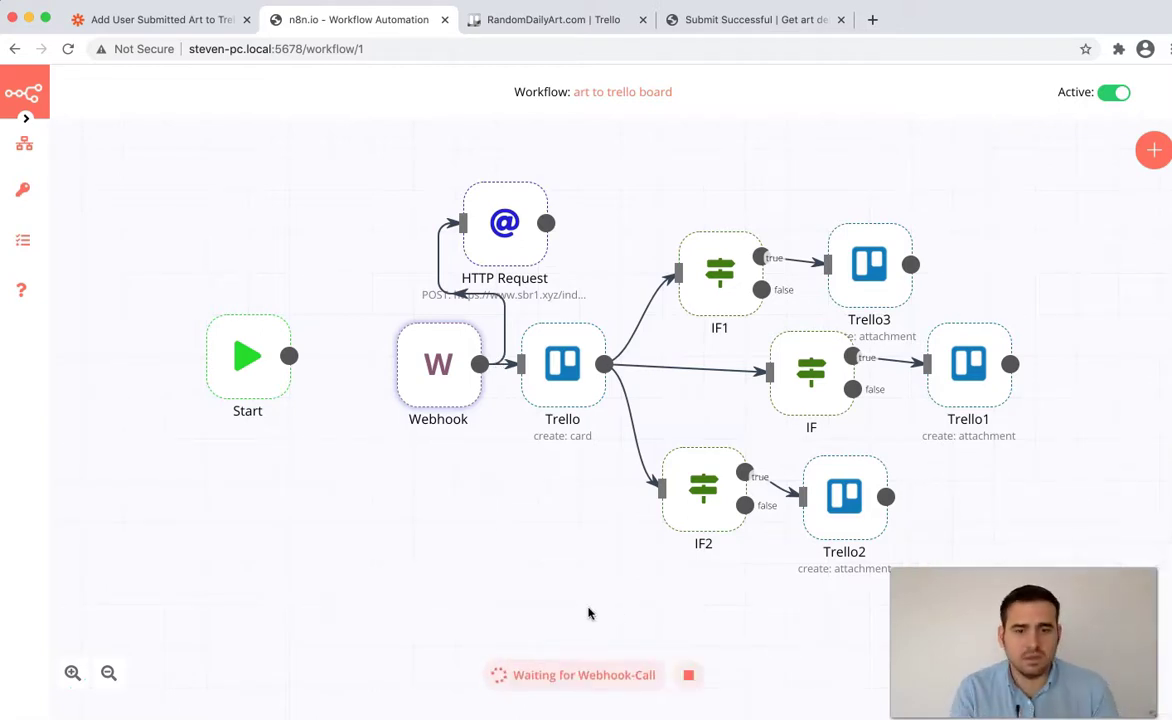
- Return to the art submission form and fill in the artist's first name, last name and e-mail
{"action": "left_click", "coordinate": [722, 19]}
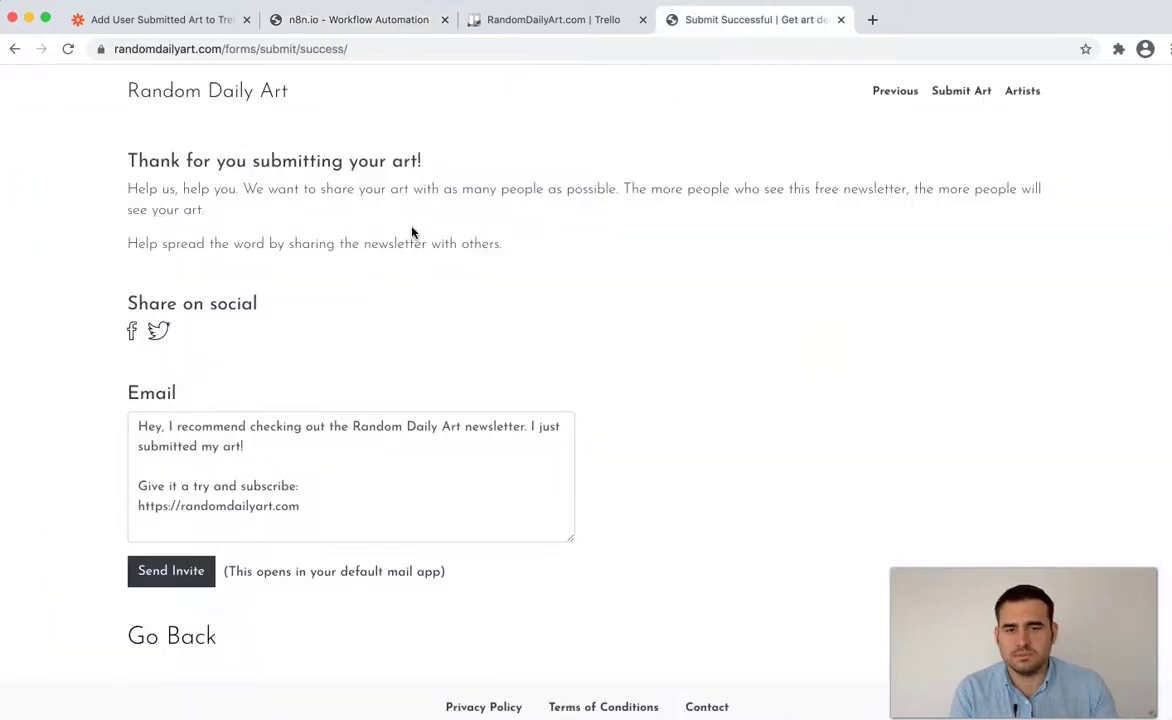
{"action": "key", "text": "super+r"}
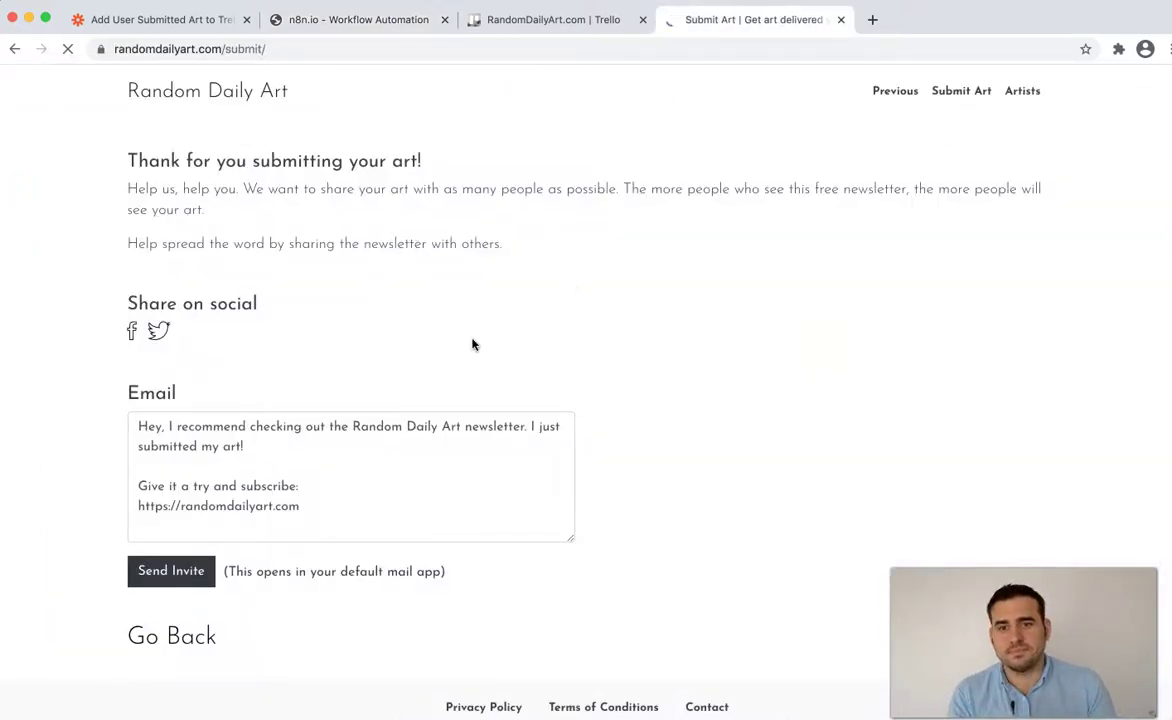
{"action": "scroll", "coordinate": [472, 400], "scroll_direction": "down", "scroll_amount": 2}
{"action": "left_click", "coordinate": [497, 492]}
{"action": "key", "text": "Tab"}
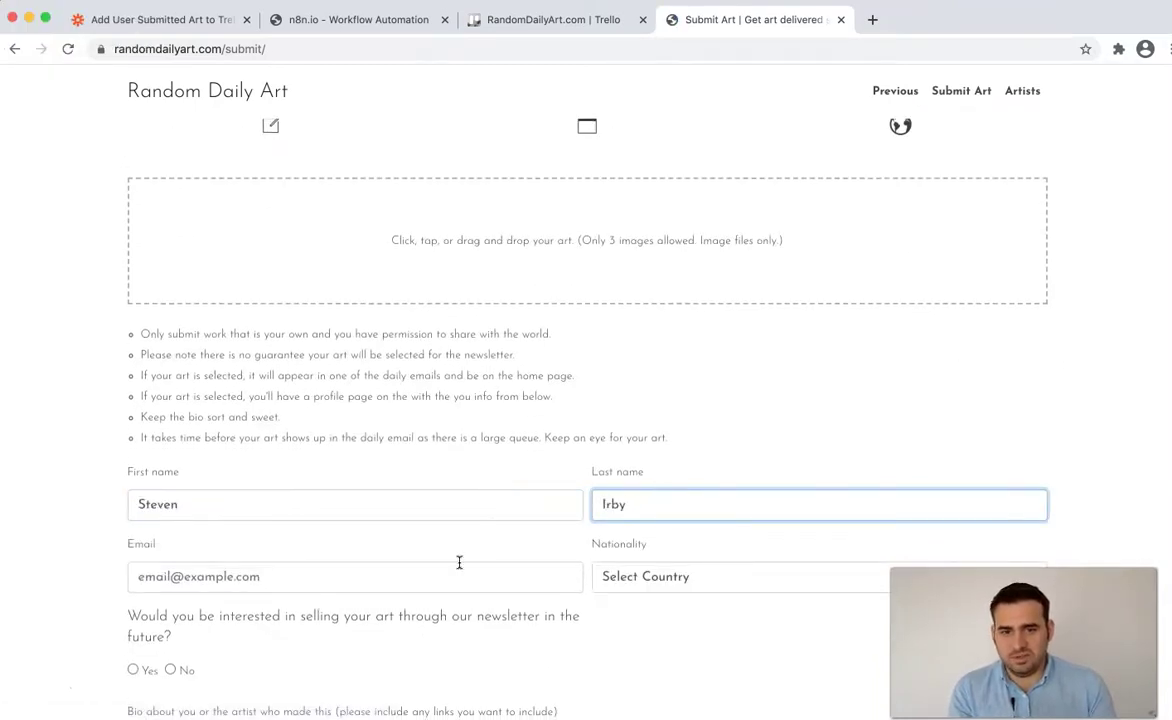
{"action": "key", "text": "Tab"}
{"action": "type", "text": "e"}
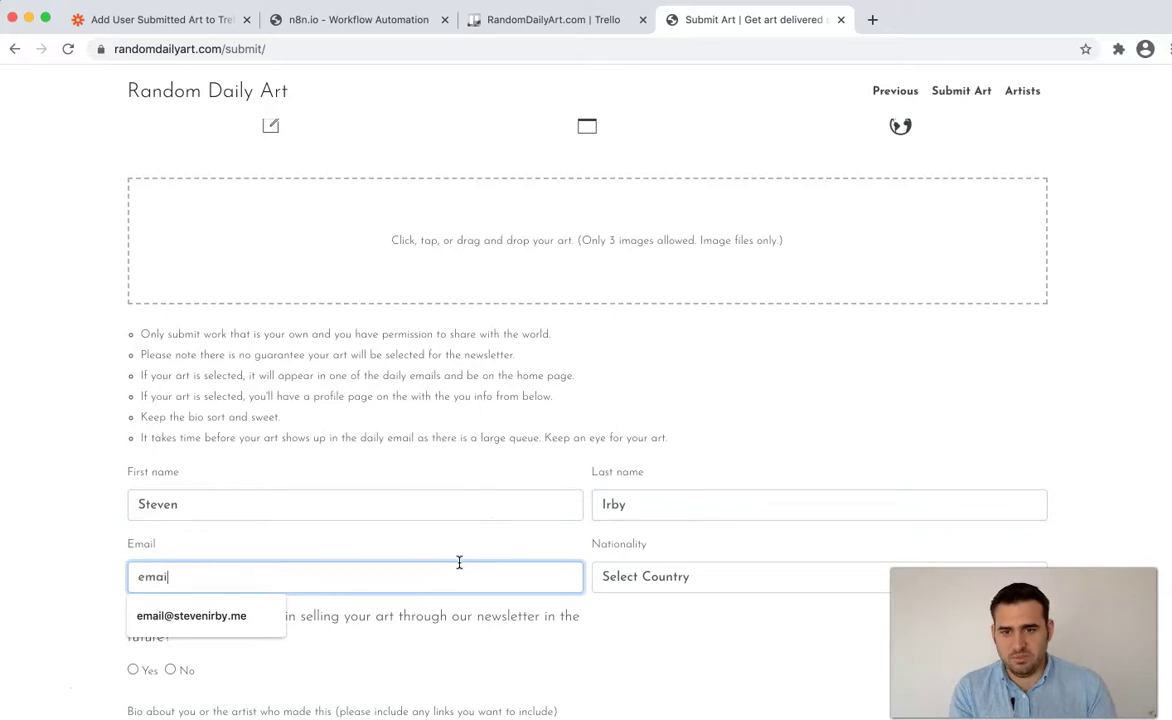
{"action": "scroll", "coordinate": [459, 562], "scroll_direction": "down", "scroll_amount": 1}
{"action": "type", "text": "mai"}
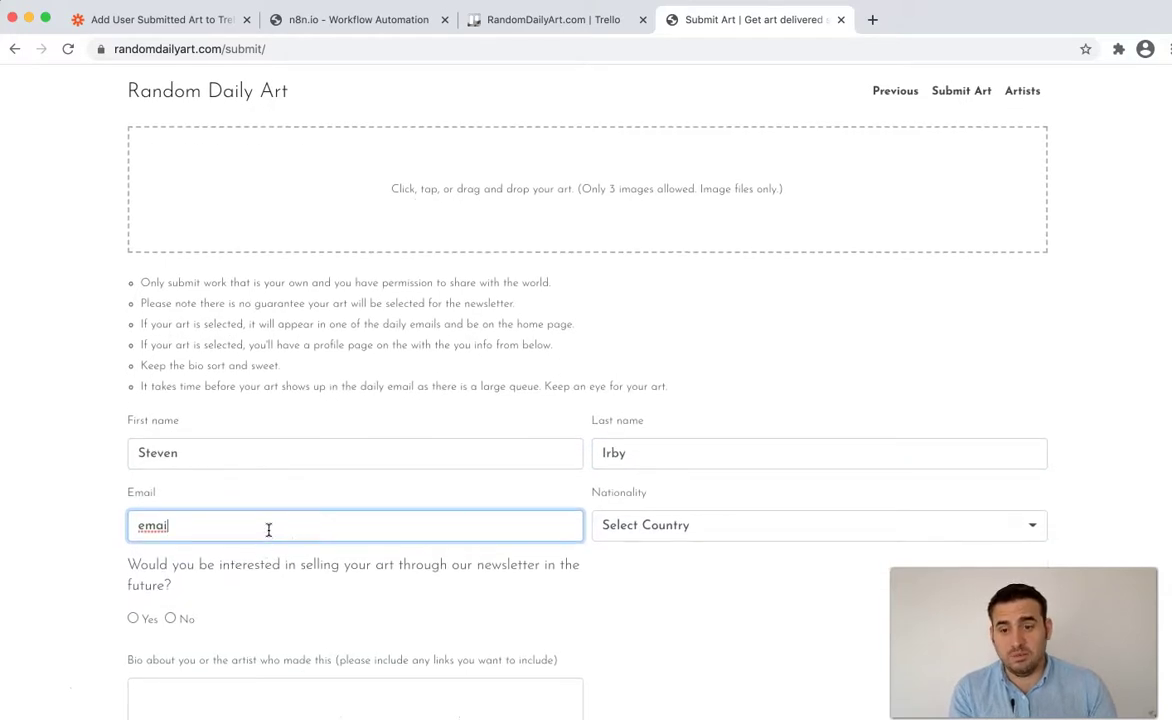
{"action": "type", "text": "l"}
{"action": "left_click", "coordinate": [263, 565]}
- Set nationality to American, answer Yes to selling, write the bio 'Test test', and accept the terms
{"action": "left_click", "coordinate": [641, 531]}
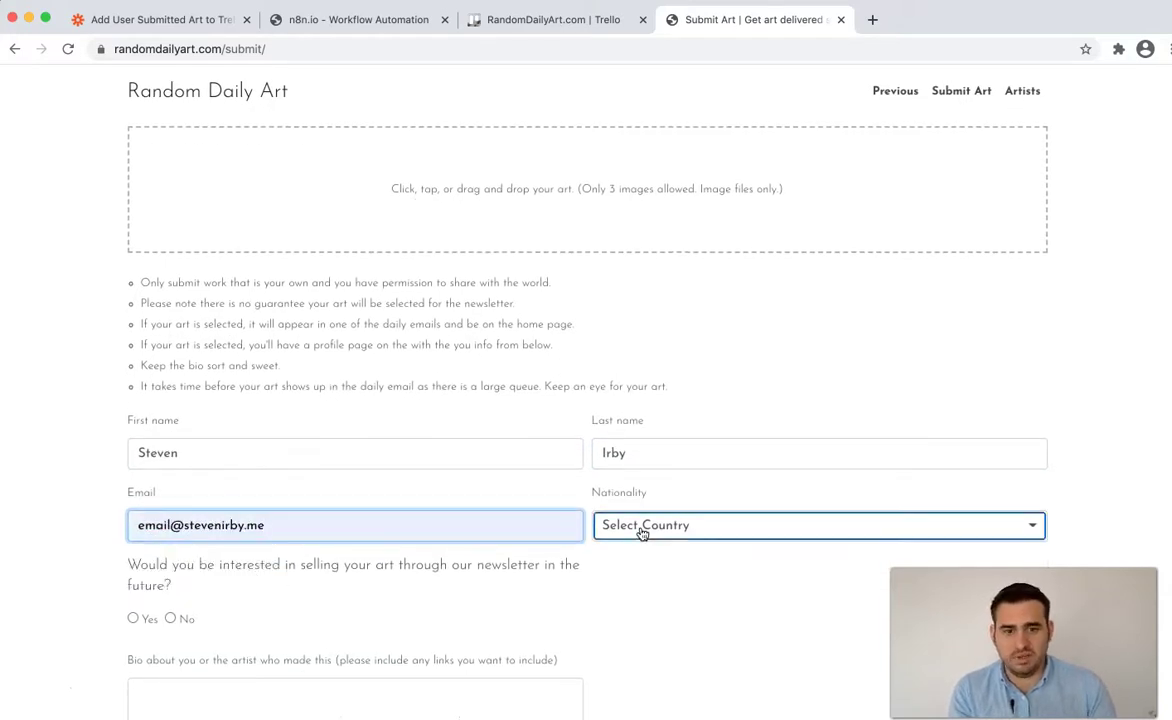
{"action": "type", "text": "united"}
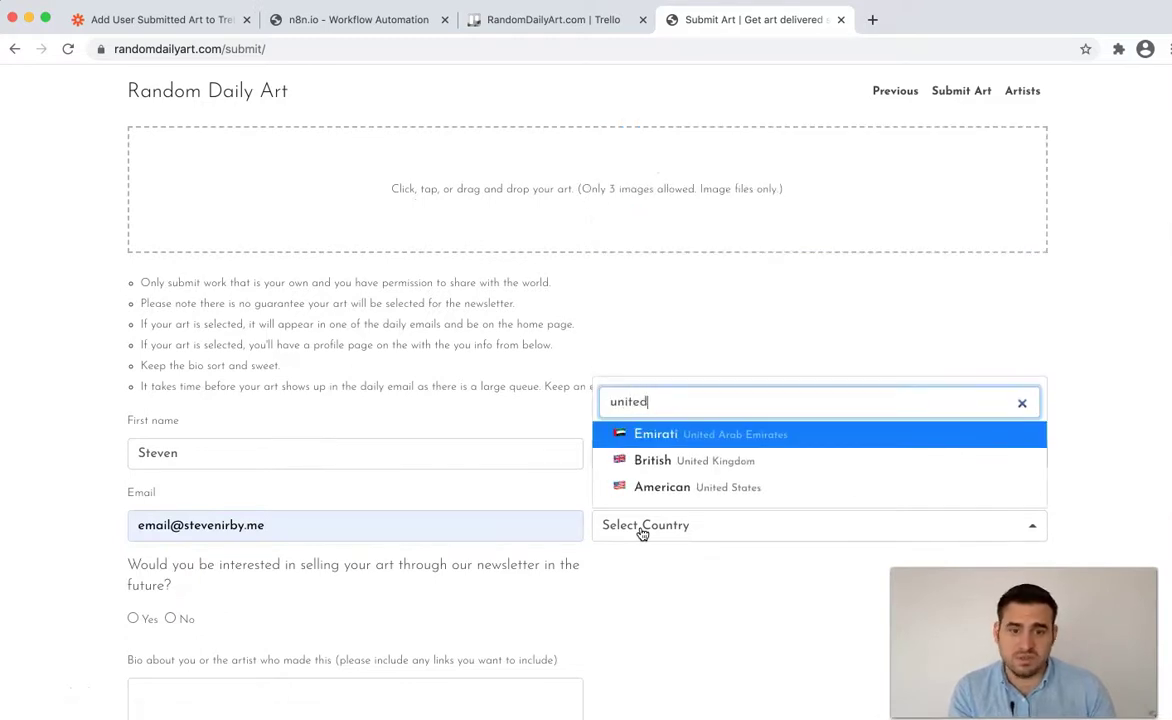
{"action": "left_click", "coordinate": [672, 487]}
{"action": "scroll", "coordinate": [387, 521], "scroll_direction": "down", "scroll_amount": 2}
{"action": "left_click", "coordinate": [133, 543]}
{"action": "left_click", "coordinate": [251, 604]}
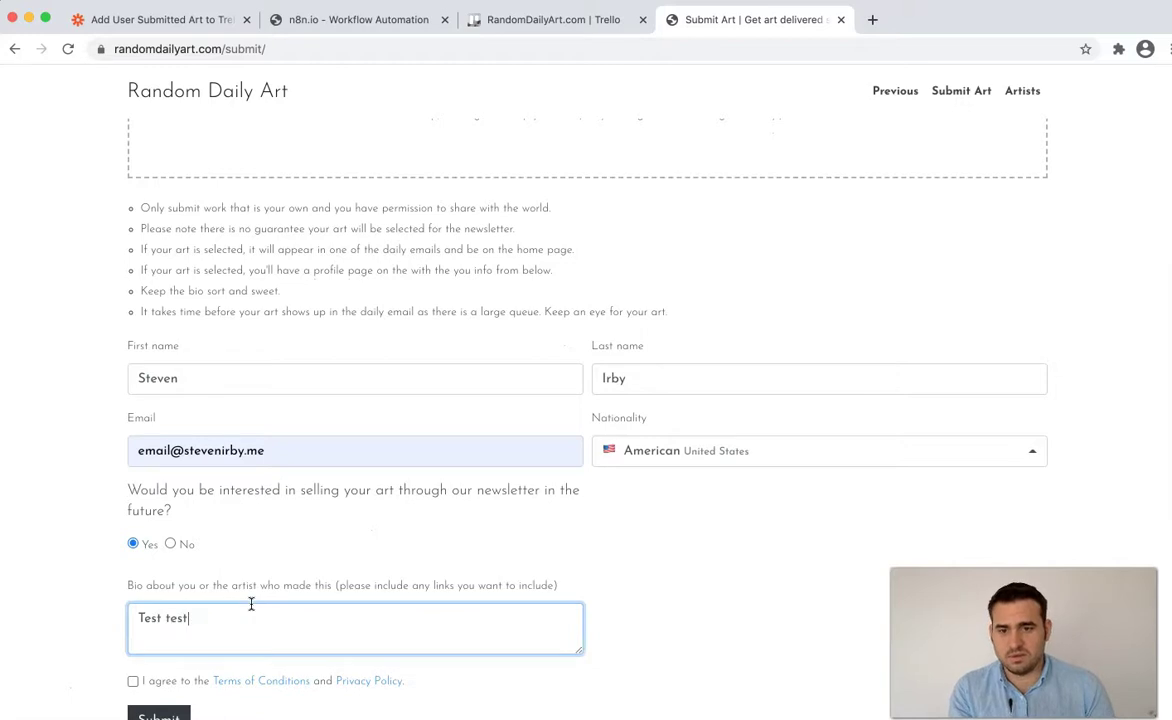
{"action": "left_click", "coordinate": [182, 684]}
- Upload dreams.jpg and van_gogh.jpg, title the first image 'space', and submit the form
{"action": "scroll", "coordinate": [283, 309], "scroll_direction": "up", "scroll_amount": 5}
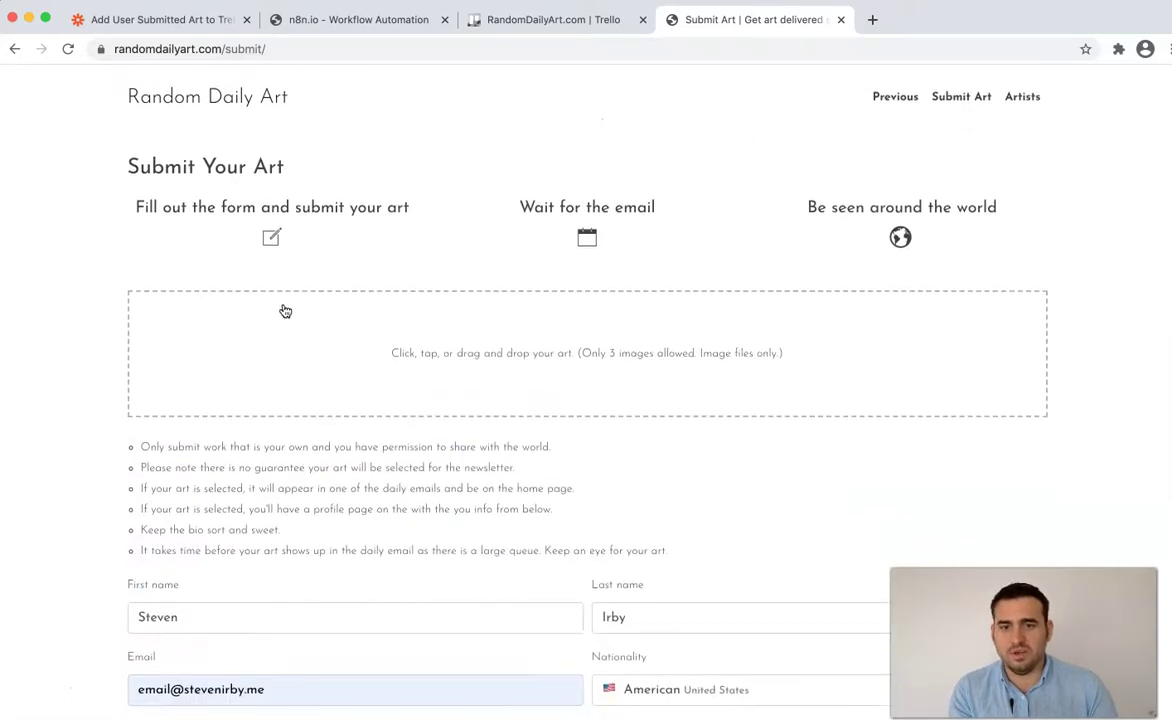
{"action": "left_click", "coordinate": [288, 330]}
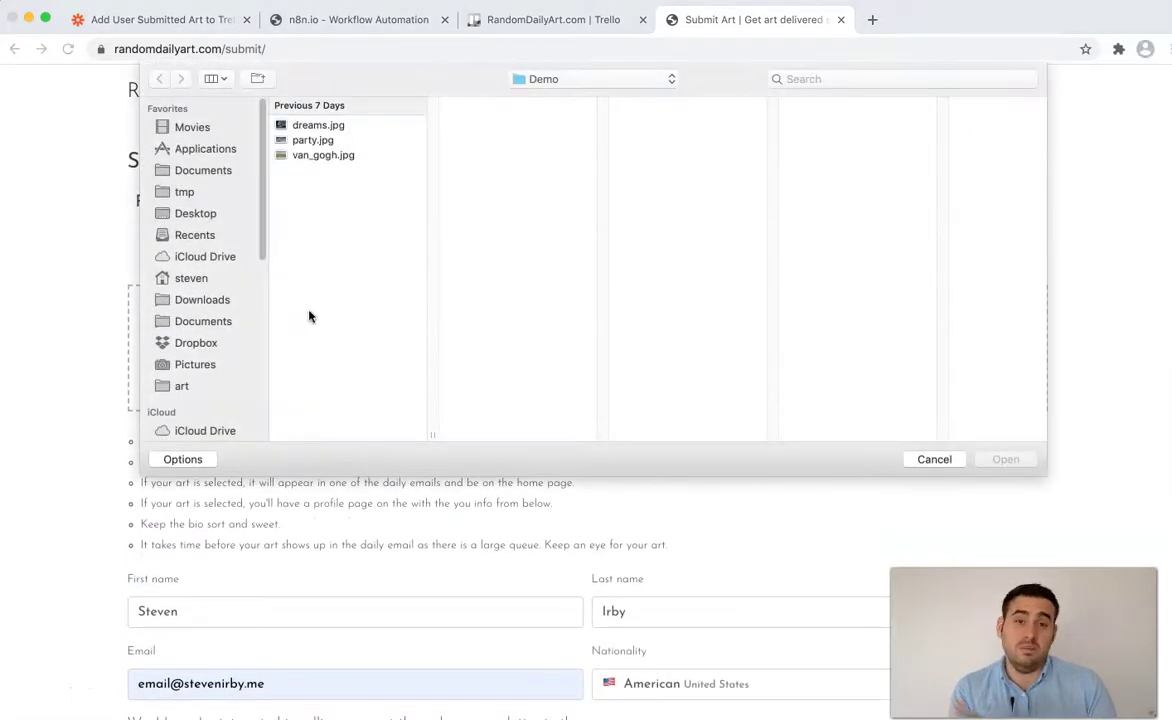
{"action": "left_click", "coordinate": [326, 125]}
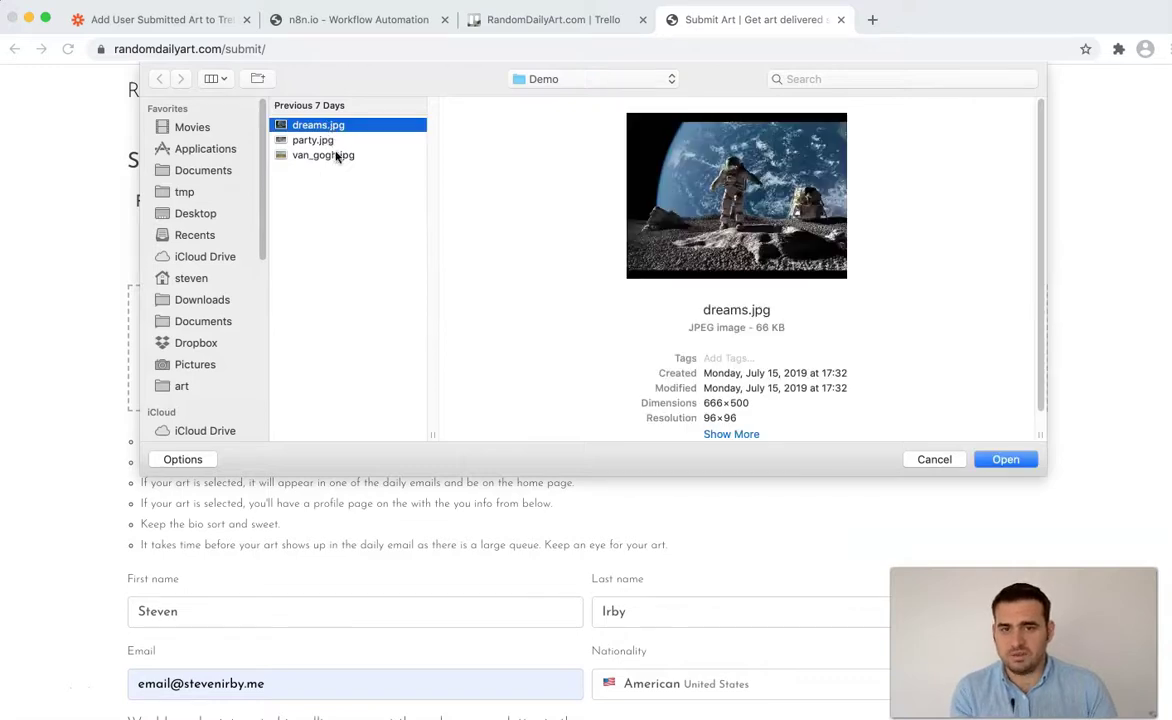
{"action": "left_click", "coordinate": [338, 157], "text": "super"}
{"action": "left_click", "coordinate": [1022, 463]}
{"action": "left_click", "coordinate": [353, 476]}
{"action": "type", "text": "space"}
{"action": "left_click", "coordinate": [636, 469]}
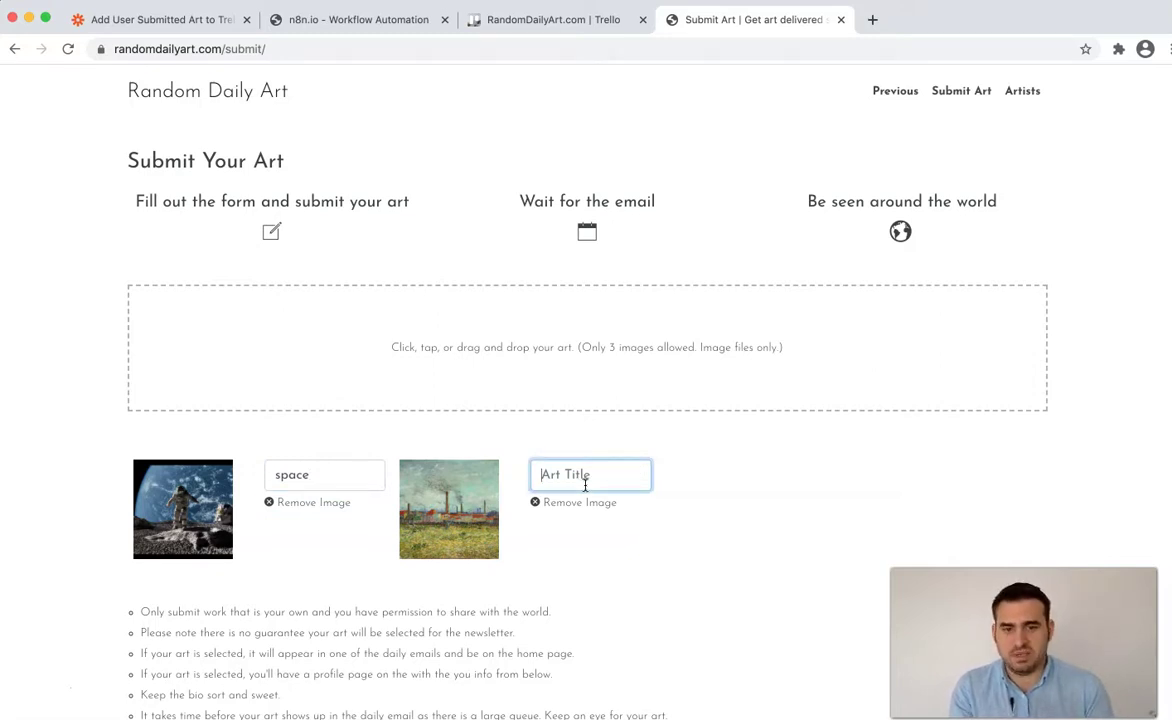
{"action": "scroll", "coordinate": [583, 488], "scroll_direction": "down", "scroll_amount": 10}
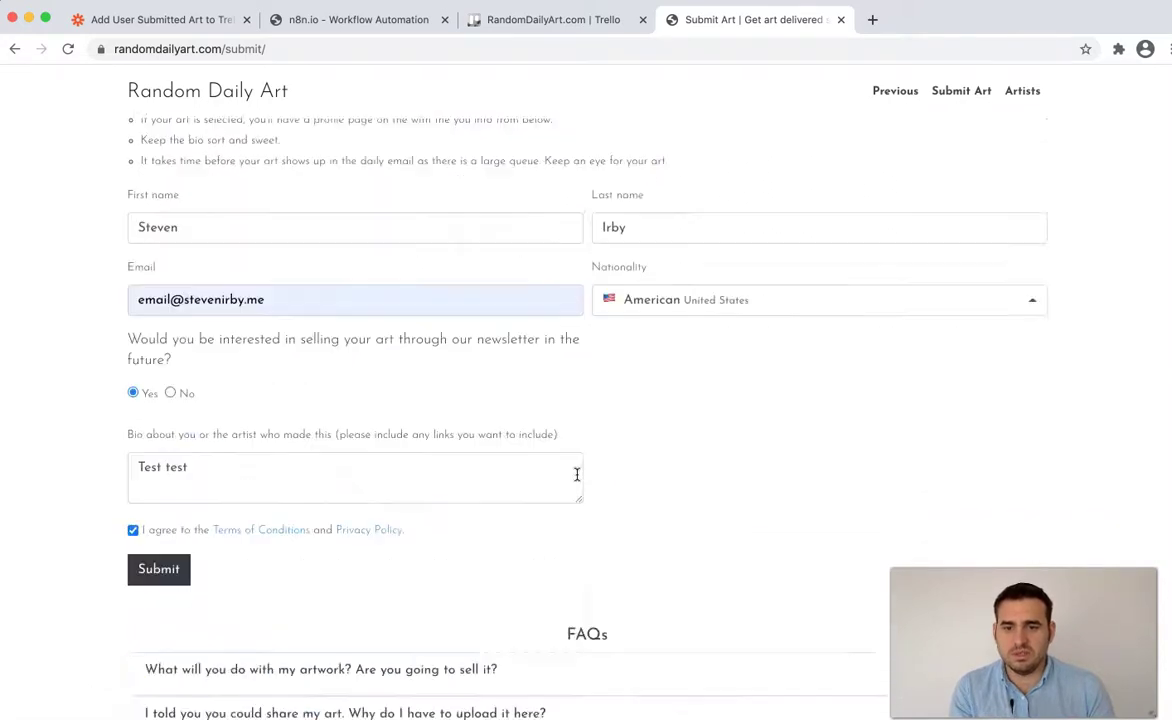
{"action": "left_click", "coordinate": [170, 358]}
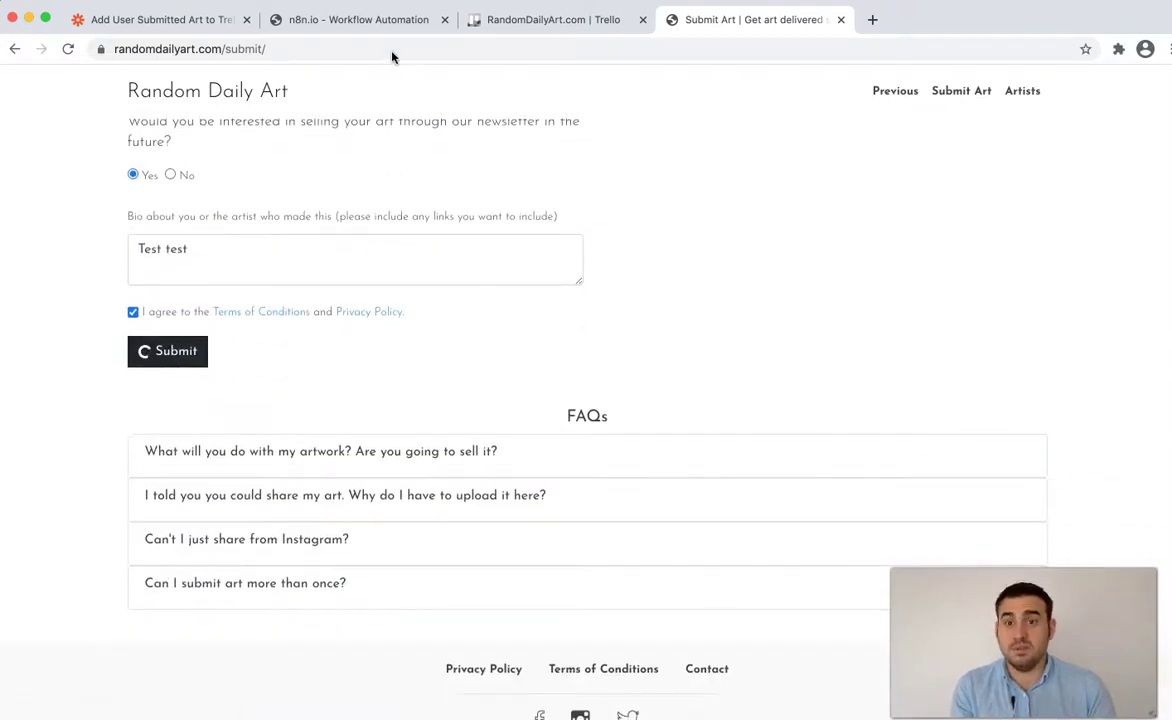
{"action": "left_click", "coordinate": [367, 22]}
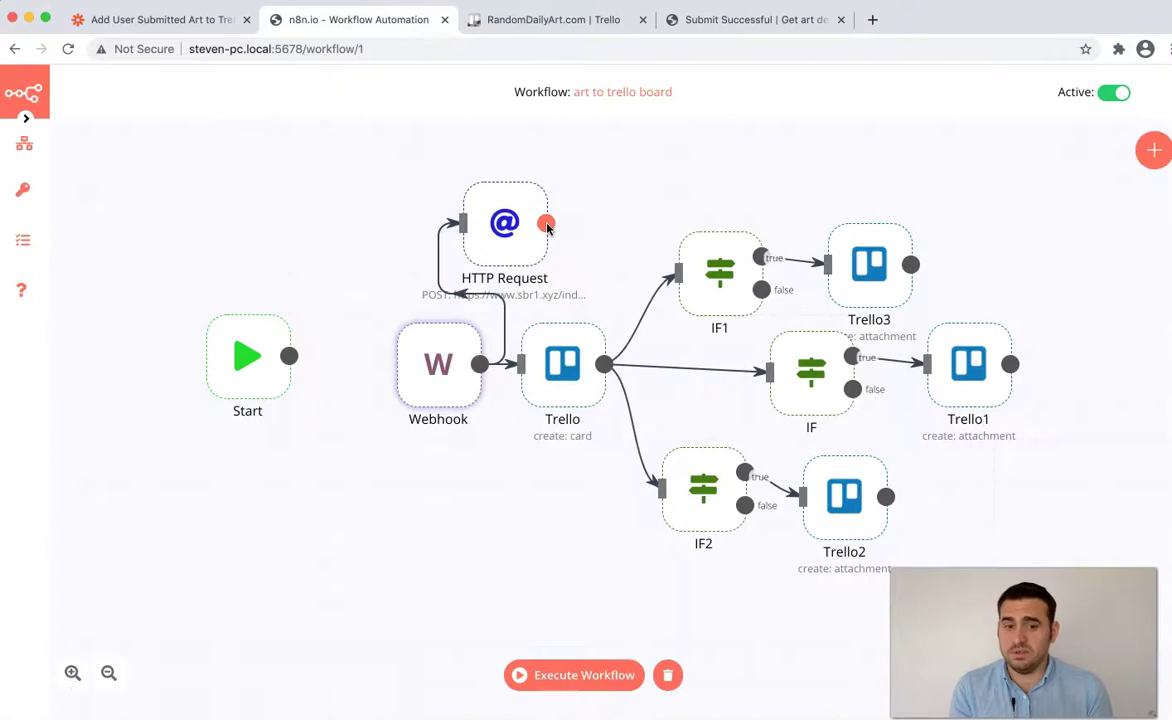
- Deactivate the art to trello board workflow and stop its waiting run
{"action": "left_click", "coordinate": [575, 675]}
{"action": "left_click", "coordinate": [716, 28]}
{"action": "left_click", "coordinate": [372, 22]}
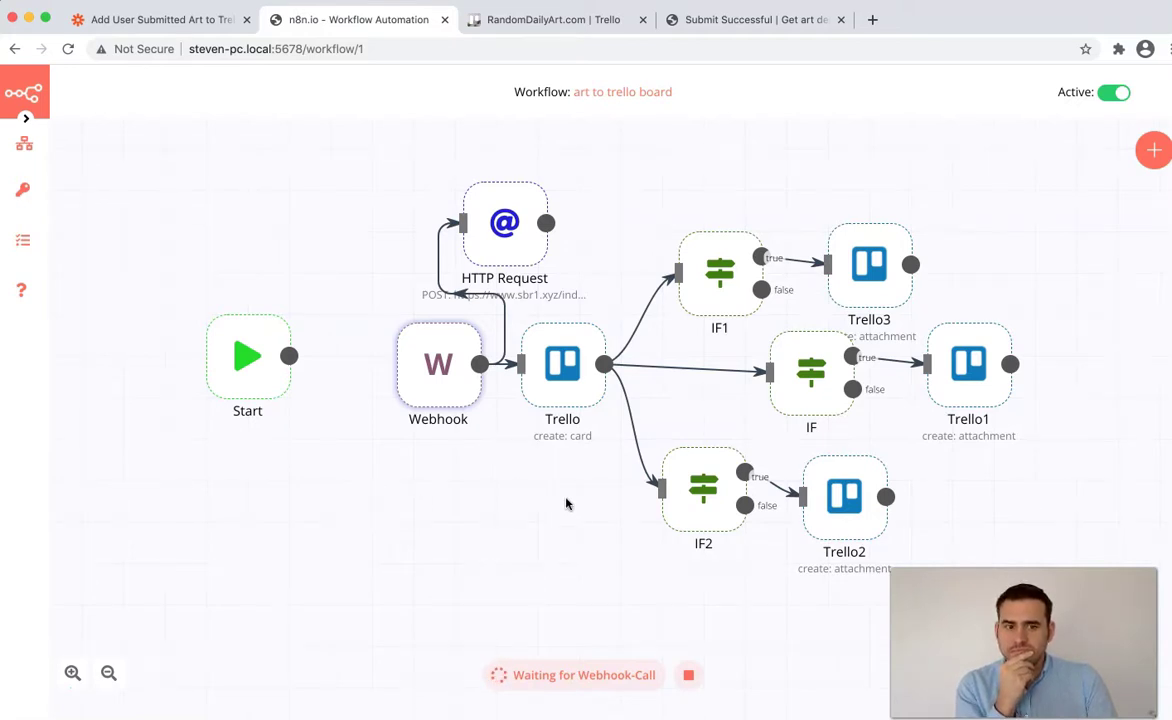
{"action": "left_click", "coordinate": [1112, 94]}
{"action": "left_click", "coordinate": [686, 676]}
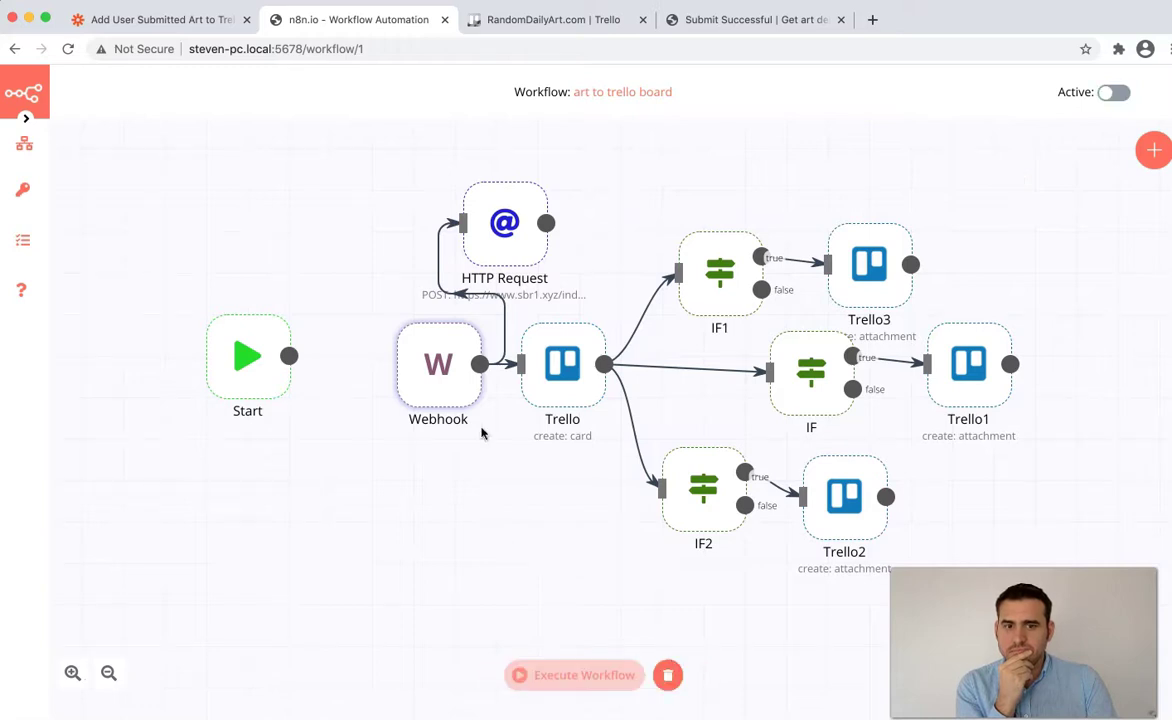
- Try running the Webhook node on its own, then stop the pending run
{"action": "double_click", "coordinate": [426, 368]}
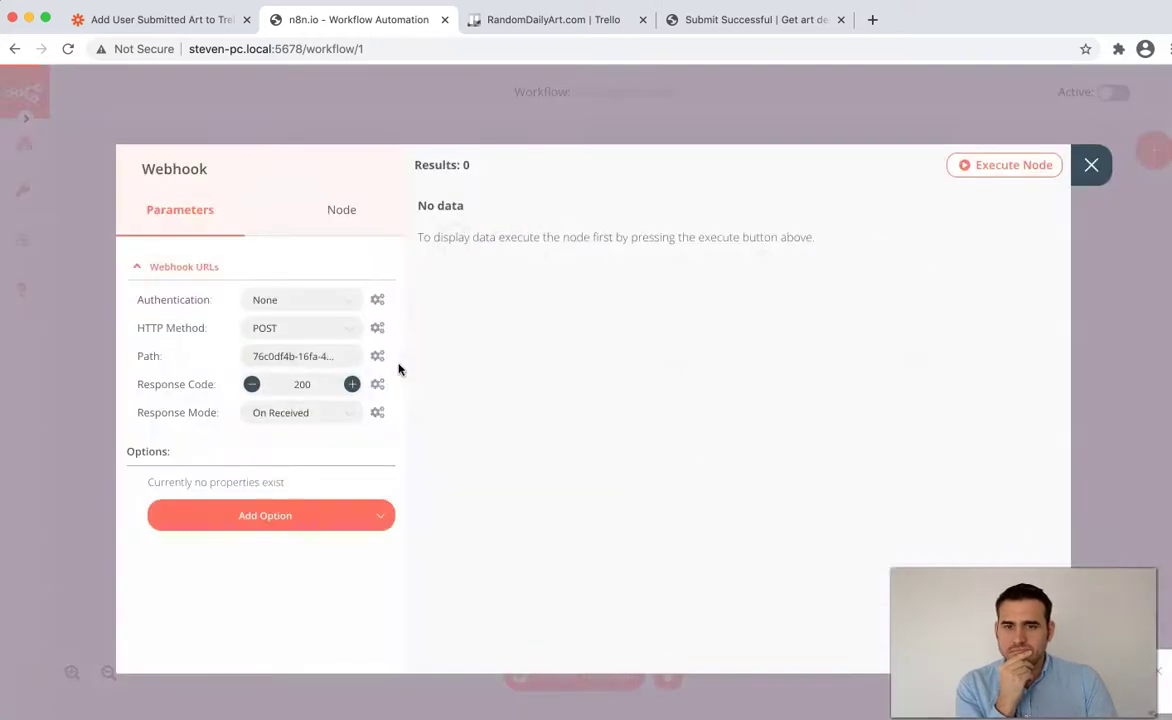
{"action": "left_click", "coordinate": [1004, 165]}
{"action": "left_click", "coordinate": [1091, 165]}
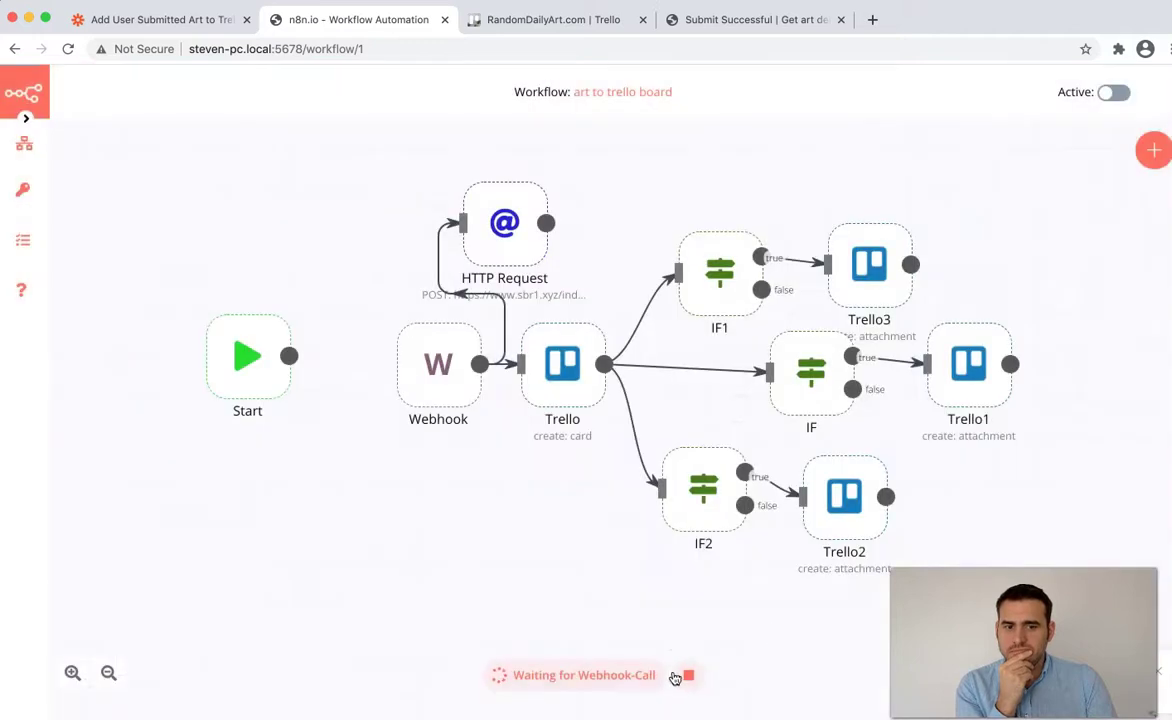
{"action": "left_click", "coordinate": [686, 676]}
{"action": "left_click", "coordinate": [630, 676]}
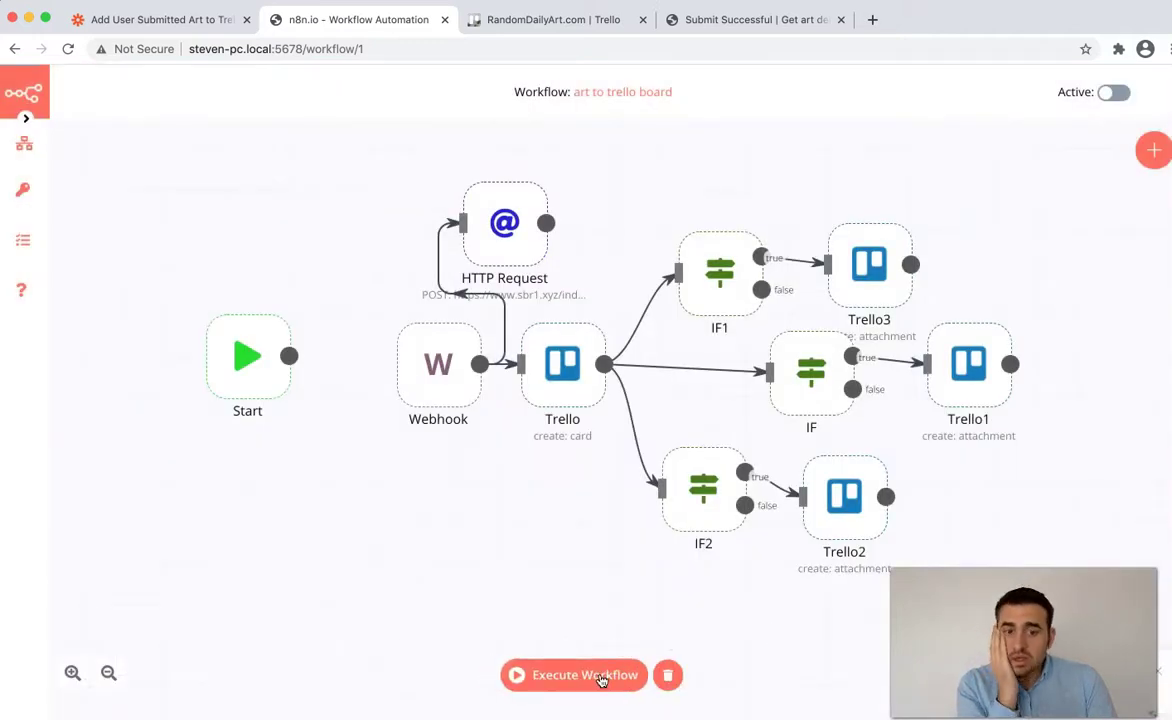
- Show the Webhook's Test URL and leave the workflow waiting for a webhook call
{"action": "left_click", "coordinate": [600, 677]}
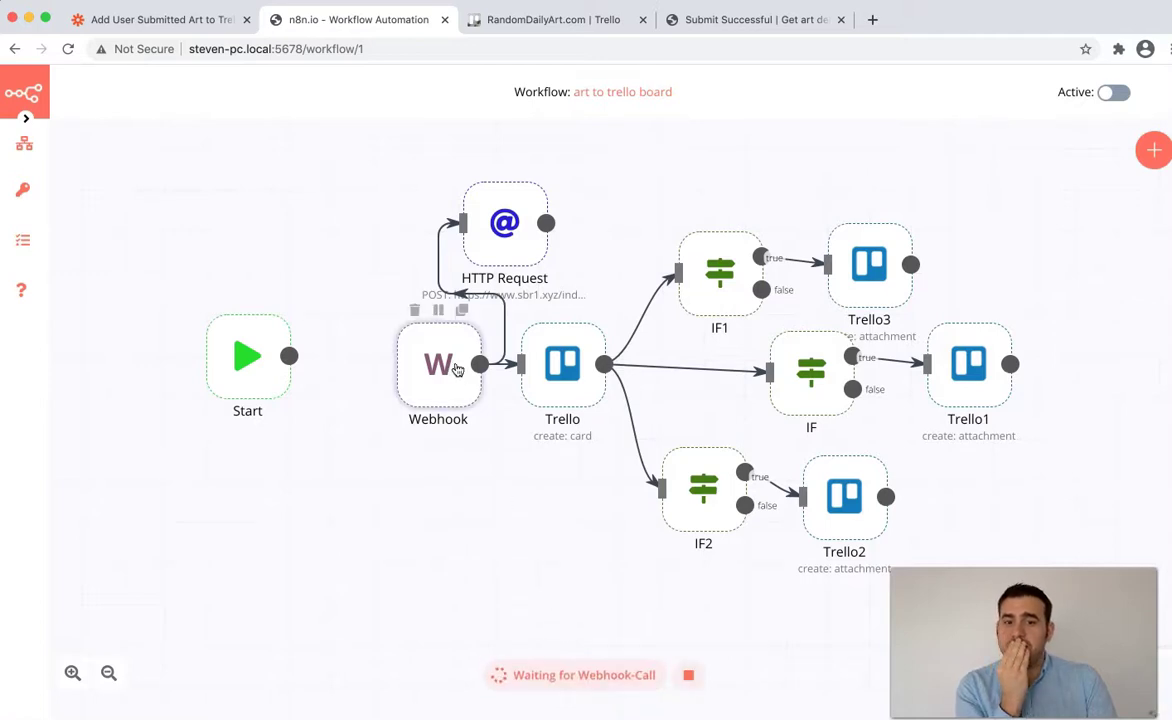
{"action": "double_click", "coordinate": [445, 362]}
{"action": "left_click", "coordinate": [168, 264]}
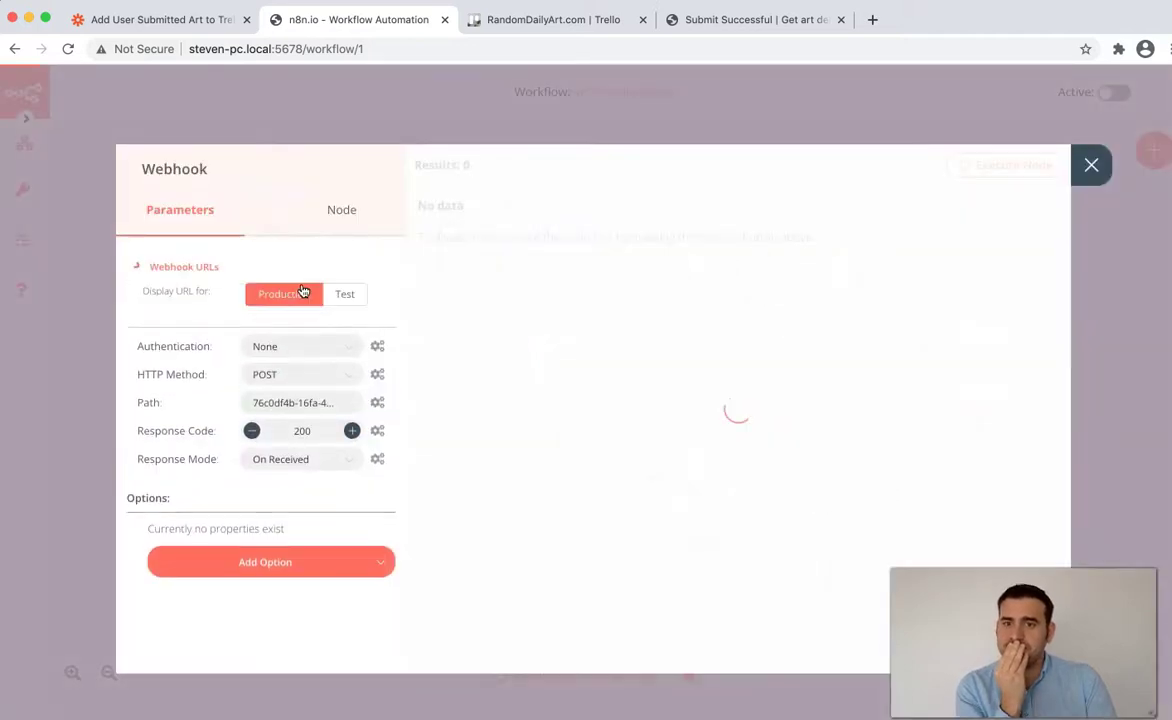
{"action": "left_click", "coordinate": [347, 296]}
{"action": "left_click", "coordinate": [1090, 165]}
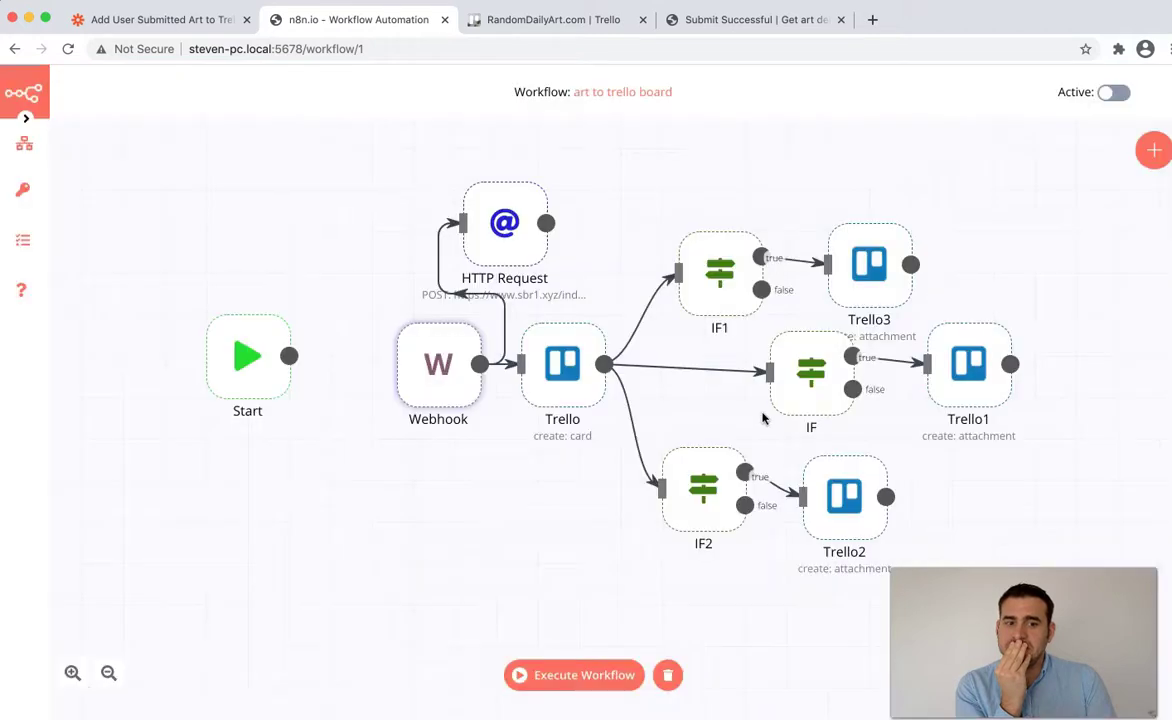
{"action": "left_click", "coordinate": [634, 676]}
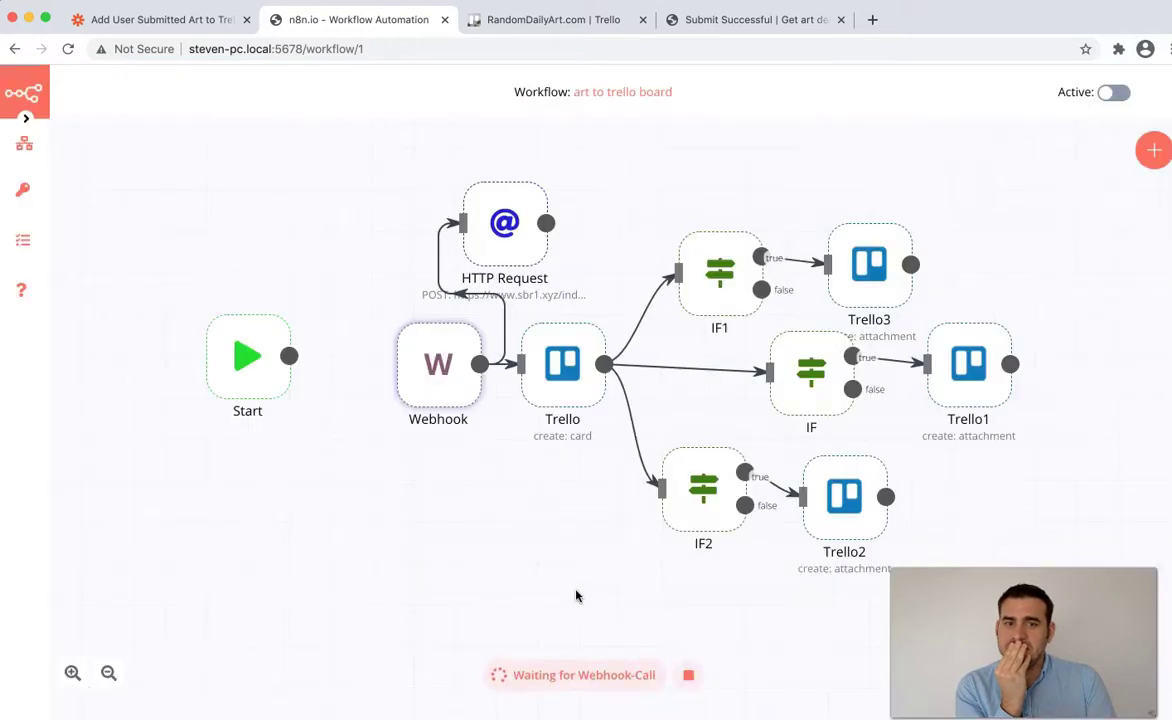
{"action": "left_click", "coordinate": [752, 19]}
- Back on the form, upload all three images from dreams.jpg through van_gogh.jpg, titled space, party and art
{"action": "left_click", "coordinate": [16, 48]}
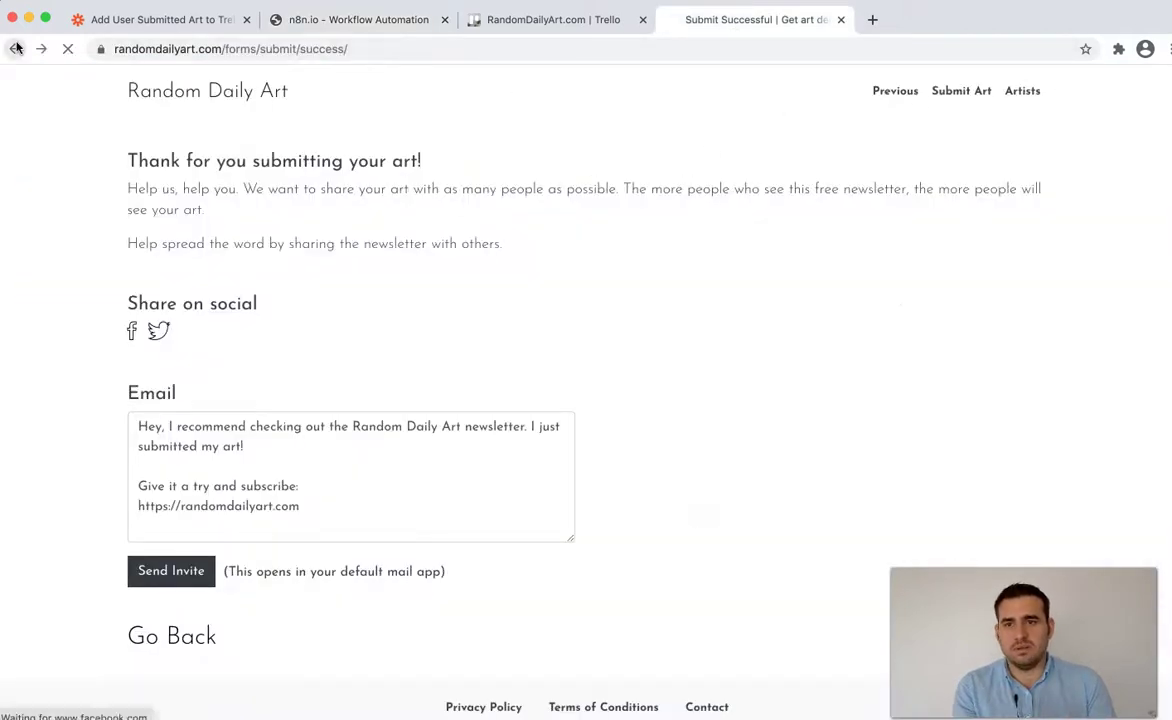
{"action": "scroll", "coordinate": [437, 385], "scroll_direction": "up", "scroll_amount": 10}
{"action": "left_click", "coordinate": [434, 389]}
{"action": "left_click", "coordinate": [352, 126]}
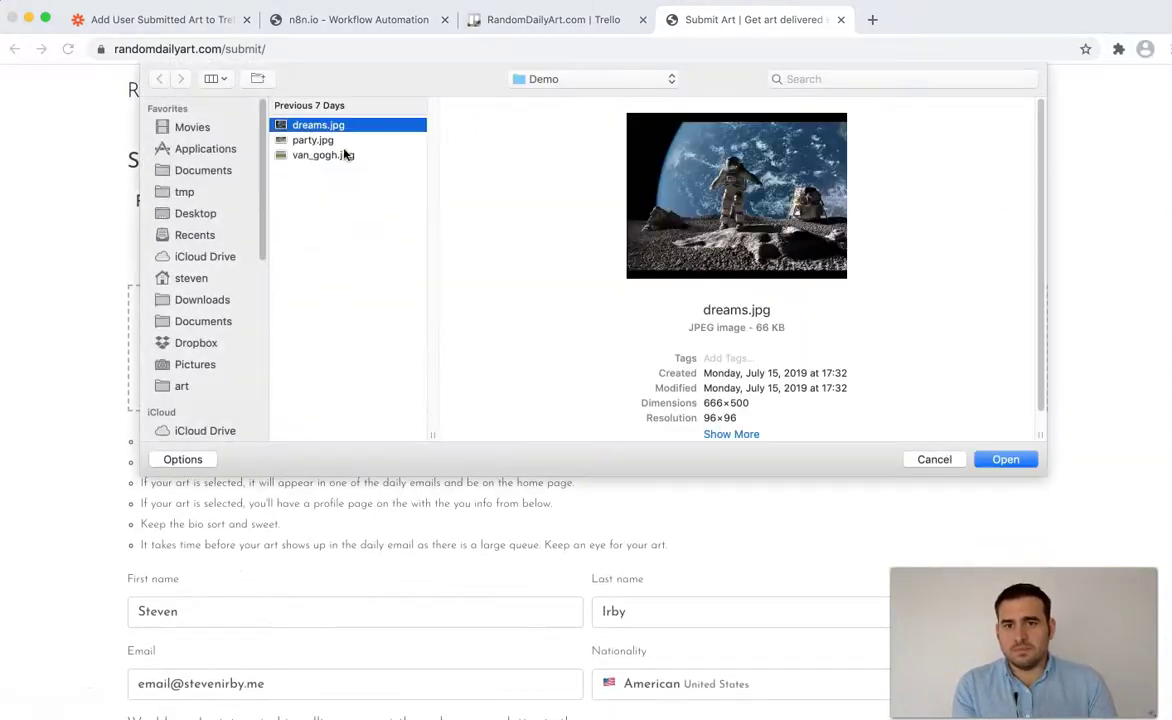
{"action": "left_click", "coordinate": [344, 154], "text": "shift"}
{"action": "left_click", "coordinate": [1005, 459]}
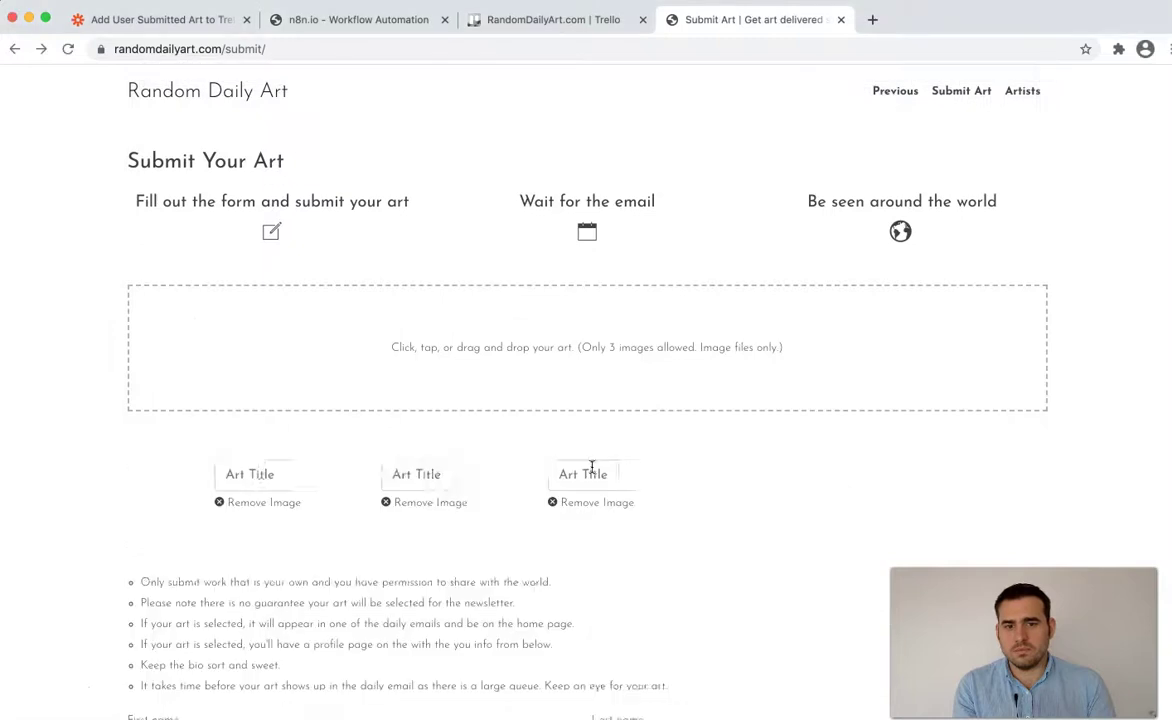
{"action": "left_click", "coordinate": [312, 475]}
{"action": "type", "text": "space"}
{"action": "left_click", "coordinate": [603, 473]}
{"action": "type", "text": "par"}
{"action": "type", "text": "art"}
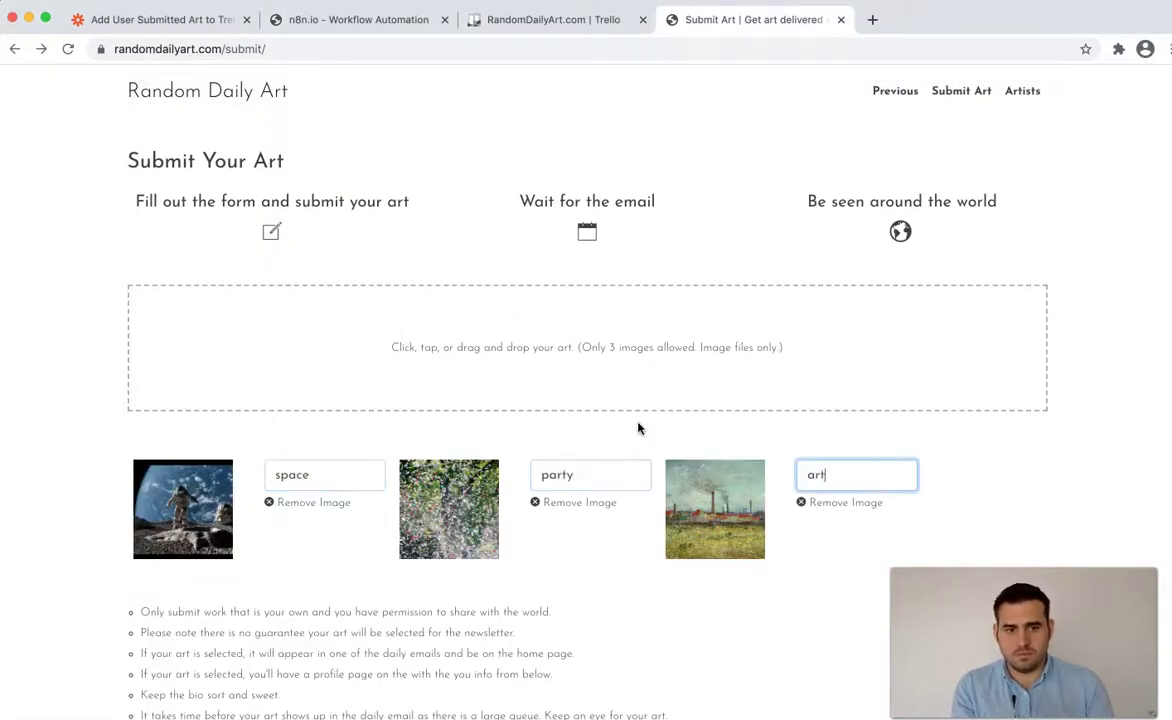
{"action": "scroll", "coordinate": [524, 401], "scroll_direction": "down", "scroll_amount": 5}
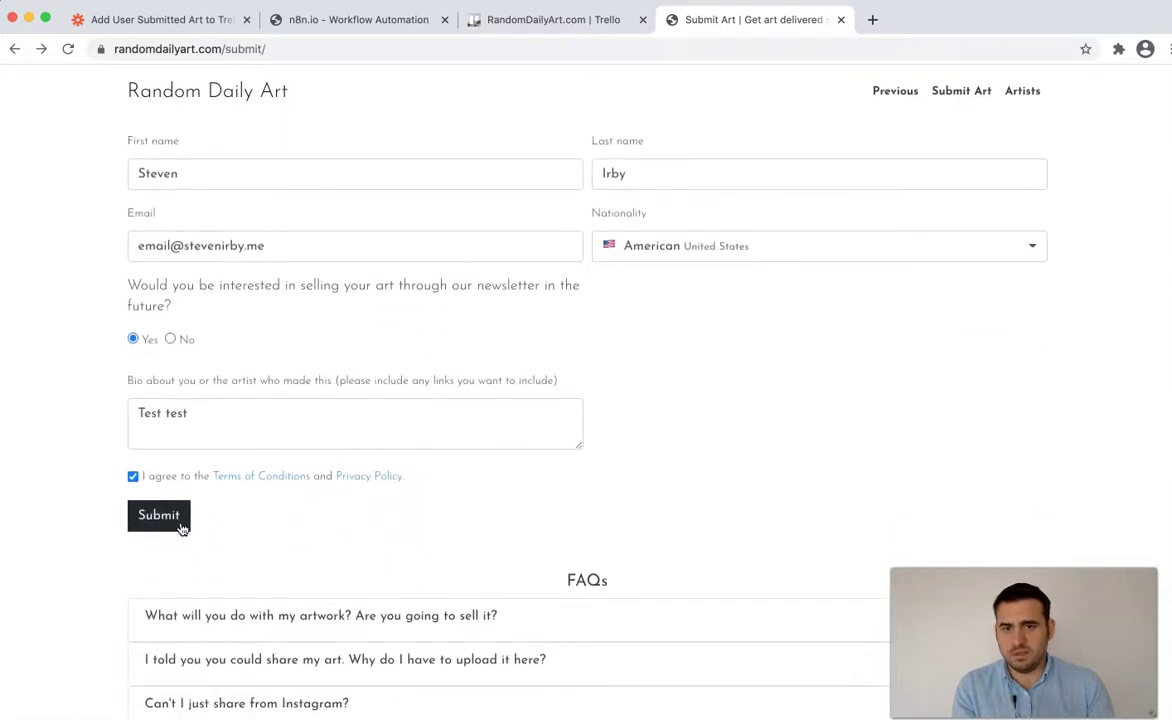
- Start an n8n run waiting for the webhook, then submit the art form to trigger it
{"action": "key", "text": "ctrl+shift+Tab"}
{"action": "key", "text": "ctrl+shift+Tab"}
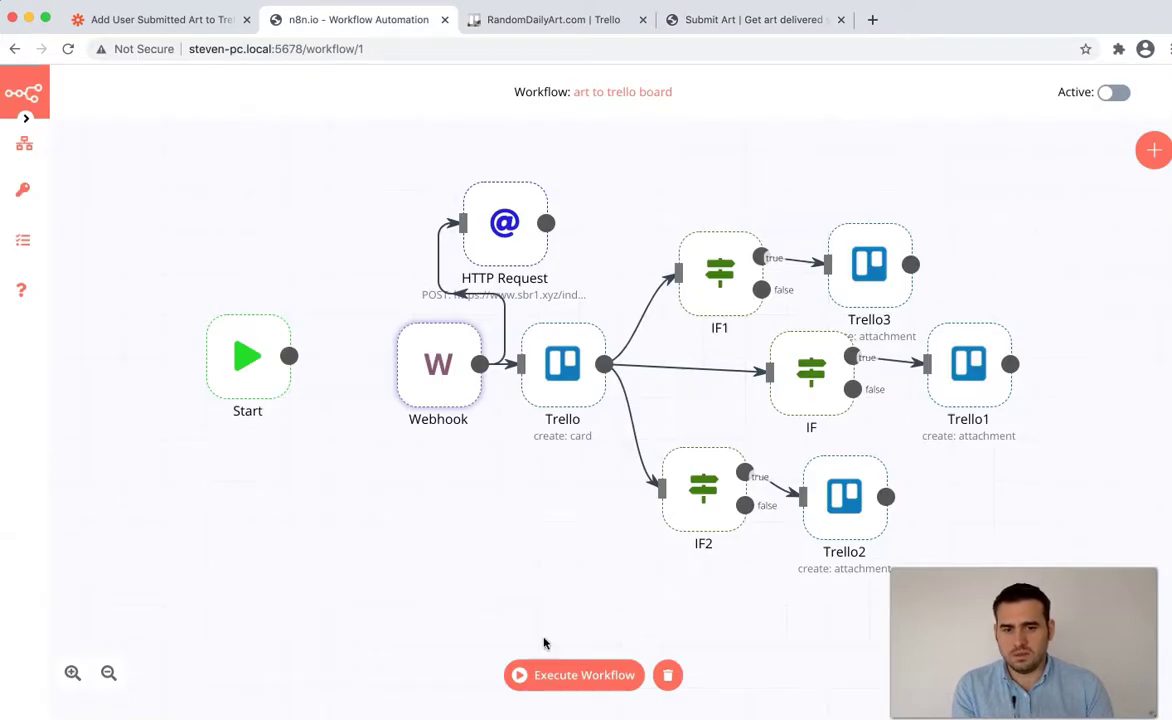
{"action": "left_click", "coordinate": [582, 677]}
{"action": "left_click", "coordinate": [690, 20]}
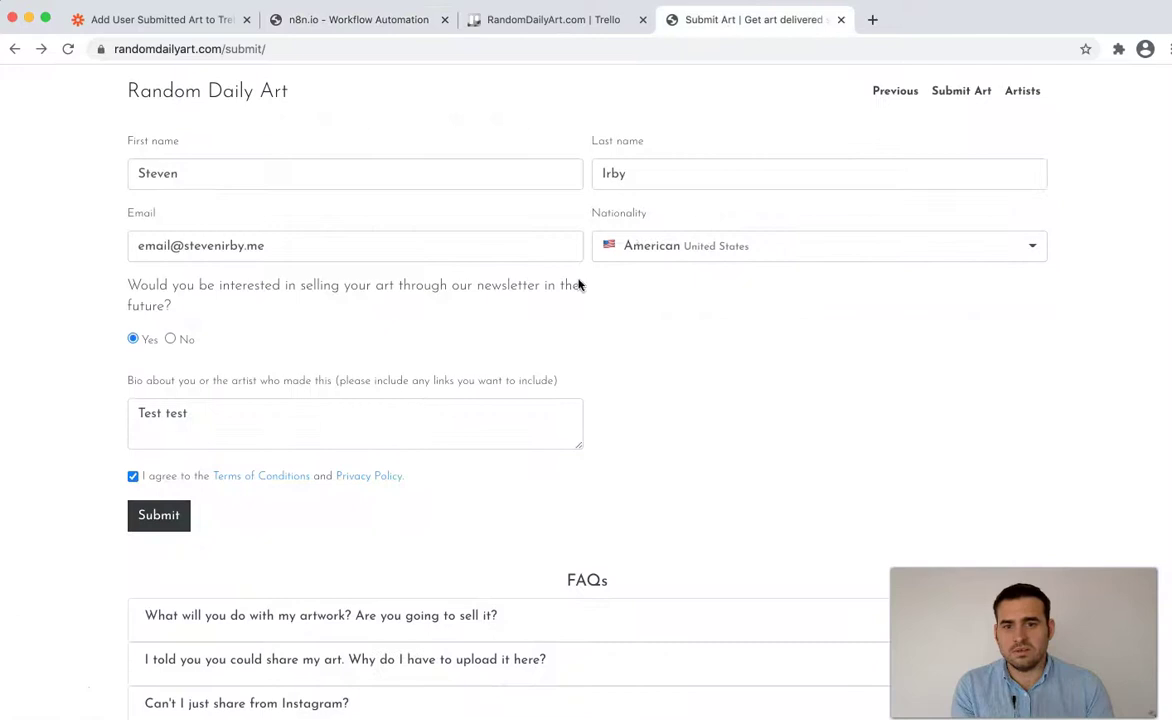
{"action": "left_click", "coordinate": [160, 518]}
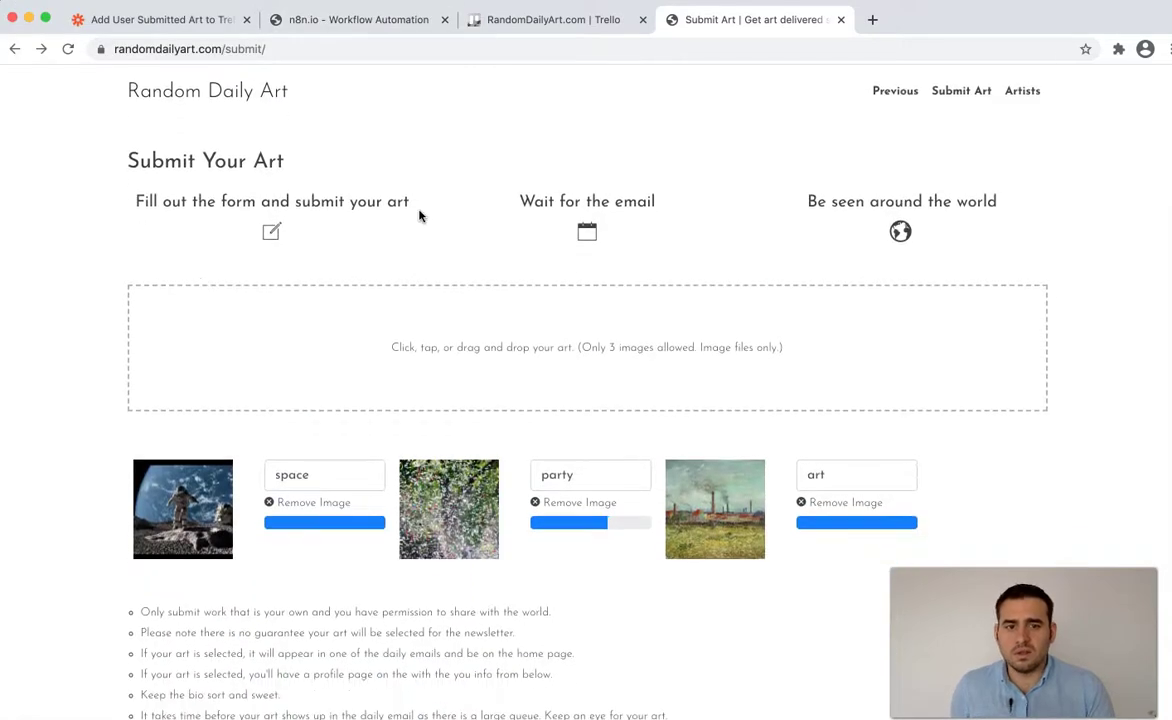
{"action": "left_click", "coordinate": [326, 16]}
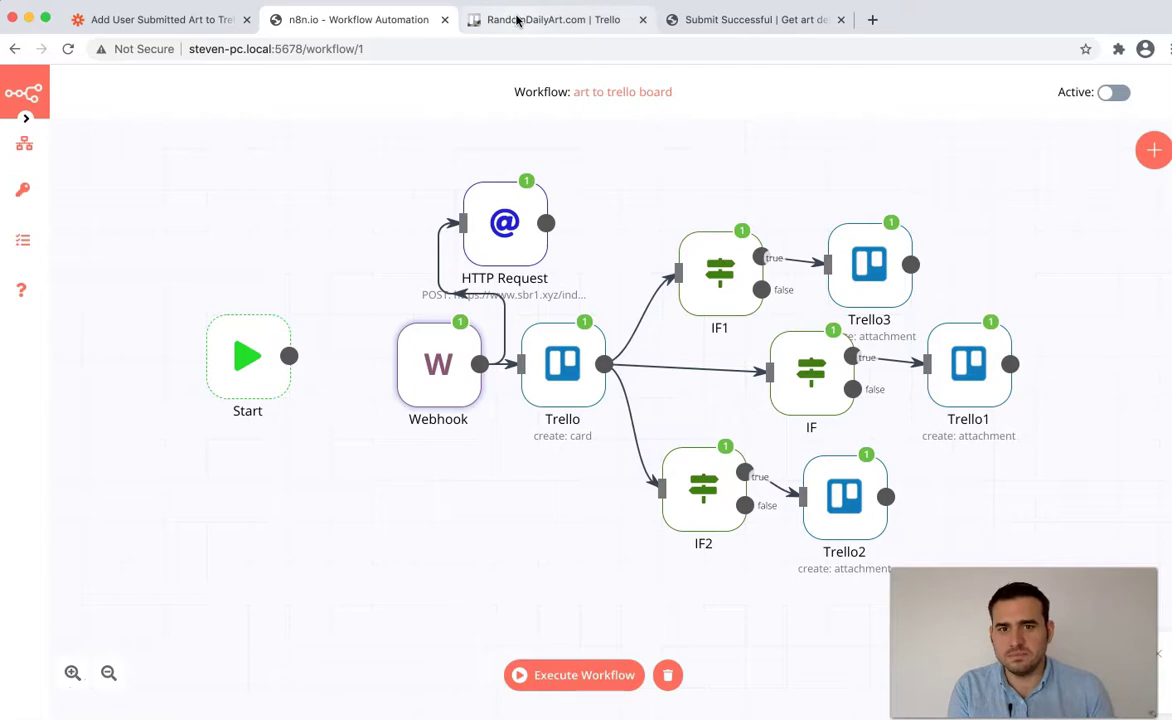
- Review the HTTP Request node's single item of page HTML as JSON, then close it
{"action": "double_click", "coordinate": [505, 222]}
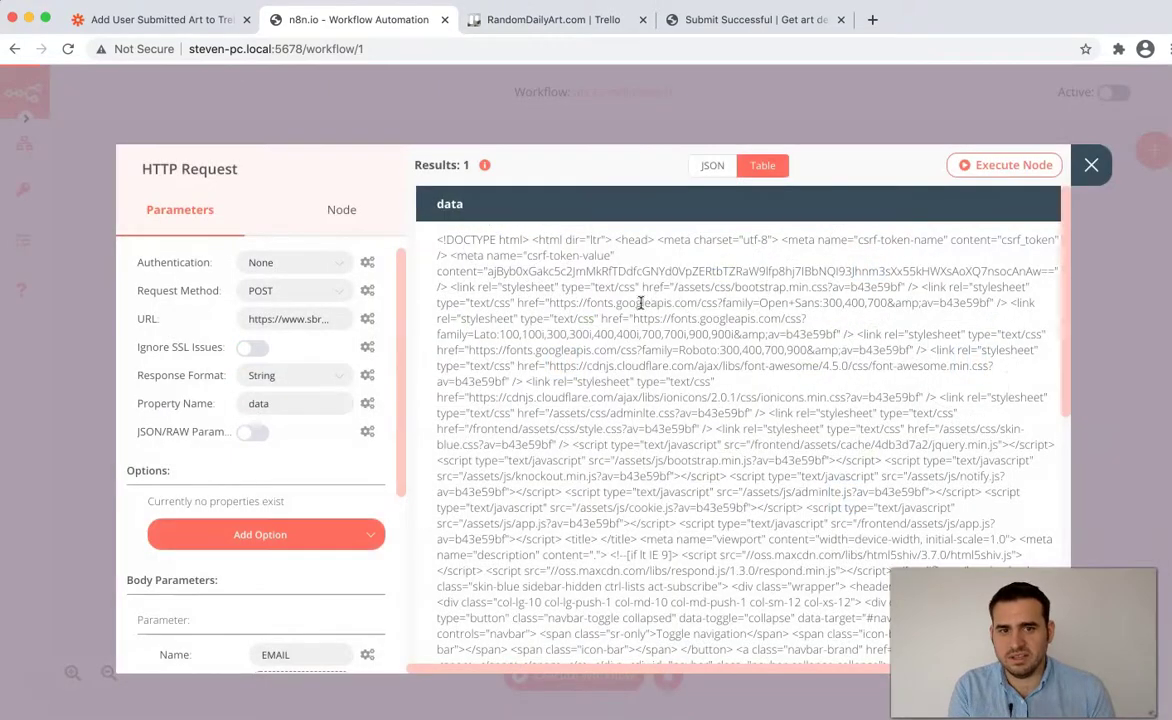
{"action": "scroll", "coordinate": [641, 303], "scroll_direction": "down", "scroll_amount": 5}
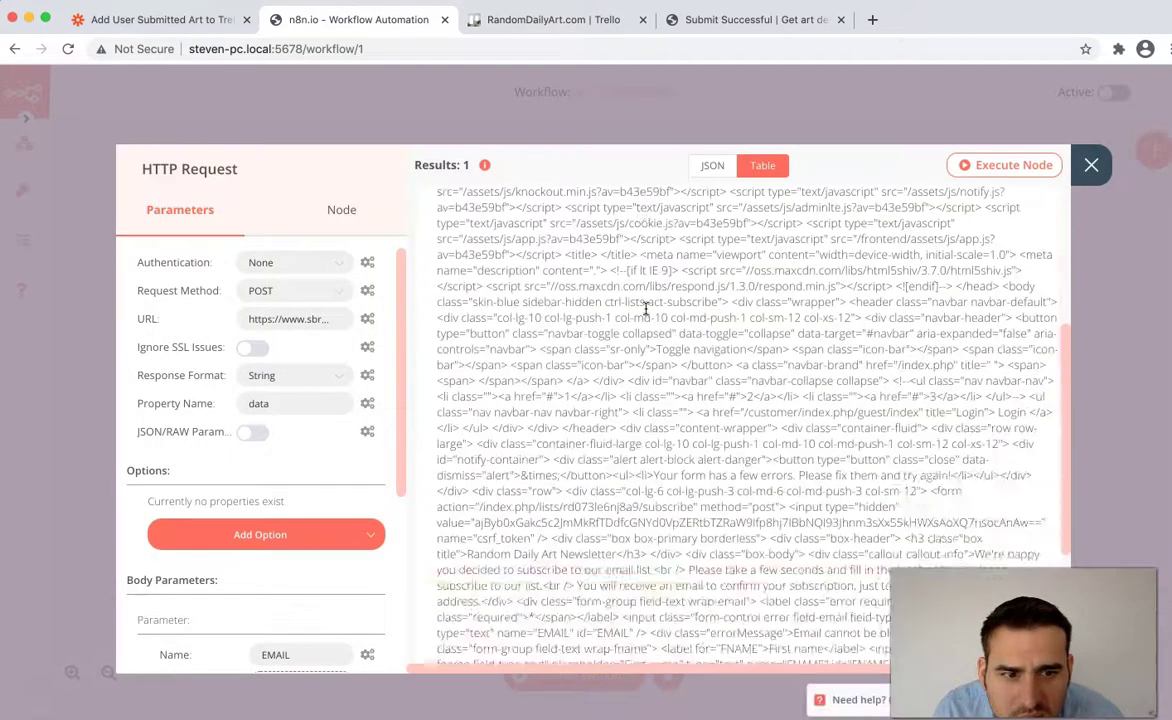
{"action": "scroll", "coordinate": [645, 308], "scroll_direction": "down", "scroll_amount": 4}
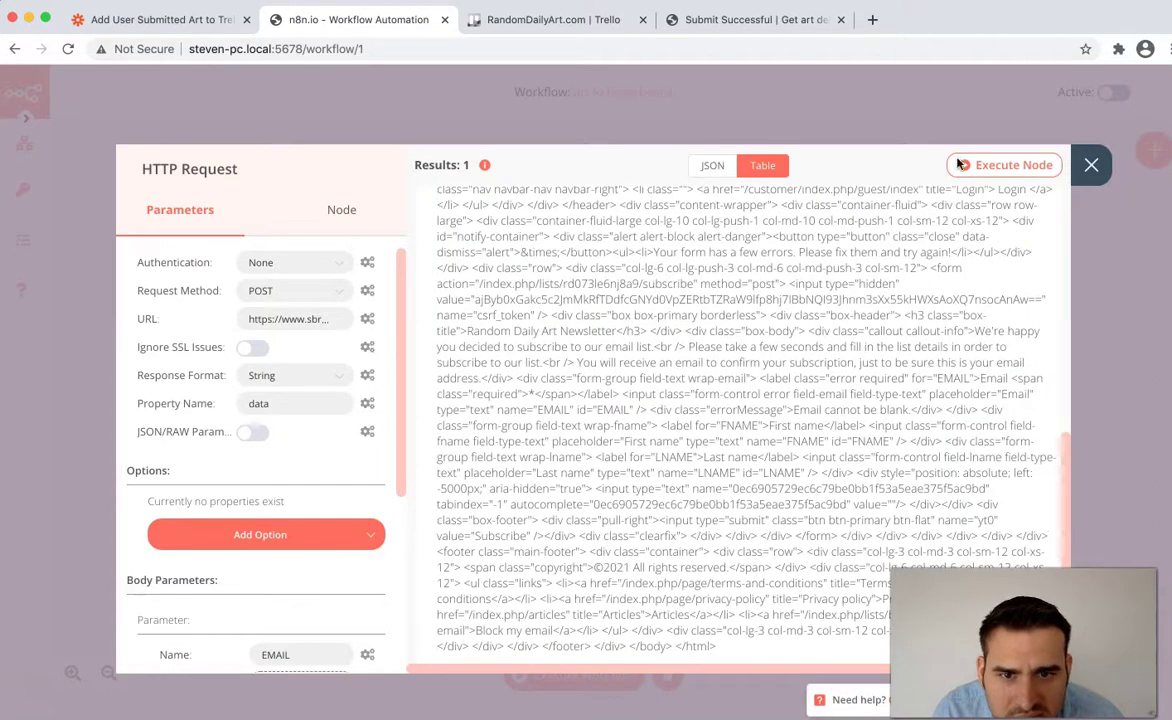
{"action": "left_click", "coordinate": [710, 166]}
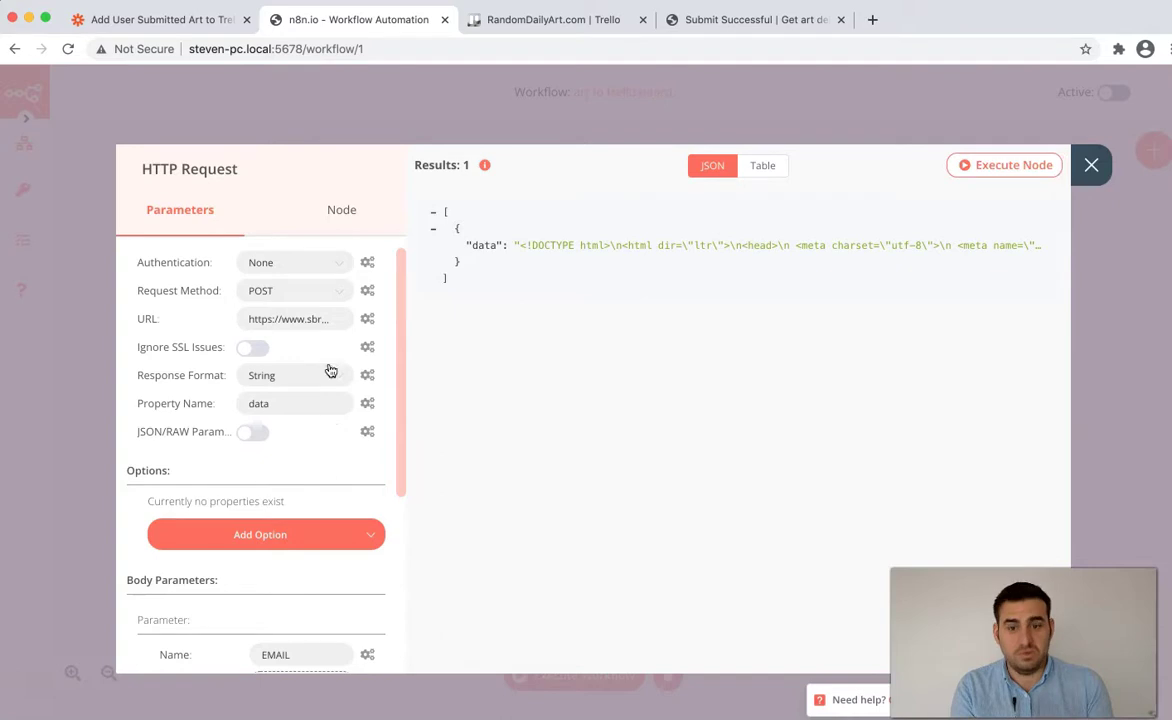
{"action": "left_click", "coordinate": [1095, 163]}
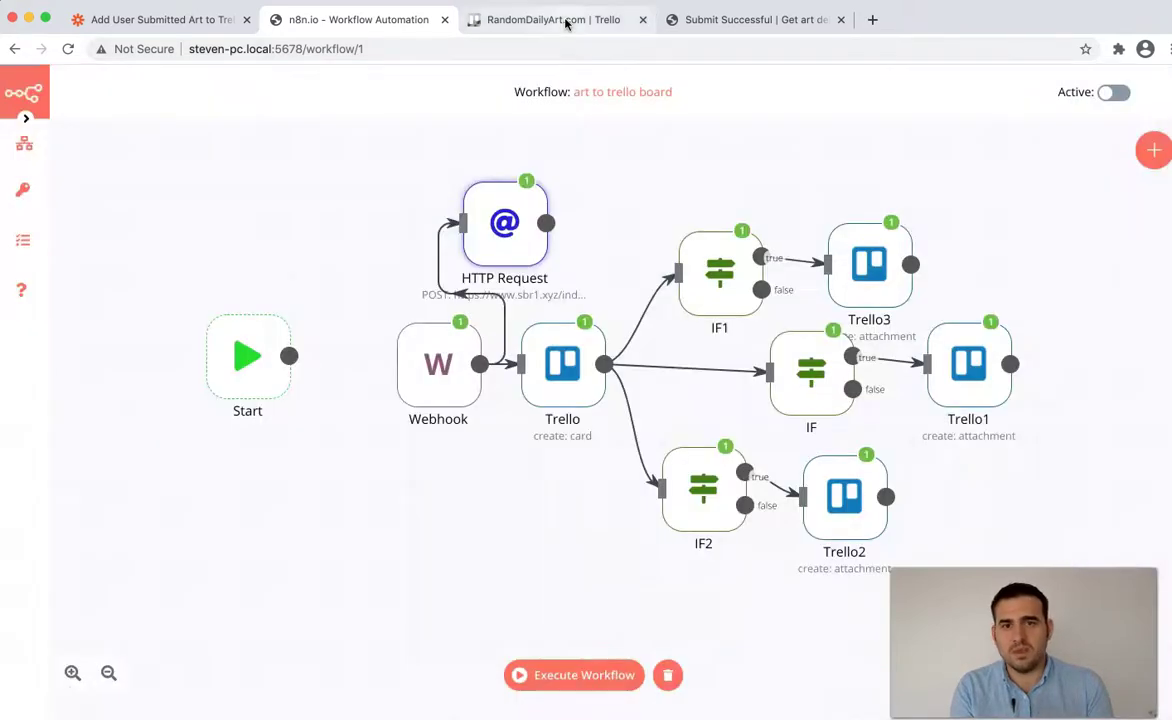
{"action": "left_click", "coordinate": [520, 20]}
- Open the new art card in Trello and step through its attached images full size
{"action": "left_click", "coordinate": [133, 302]}
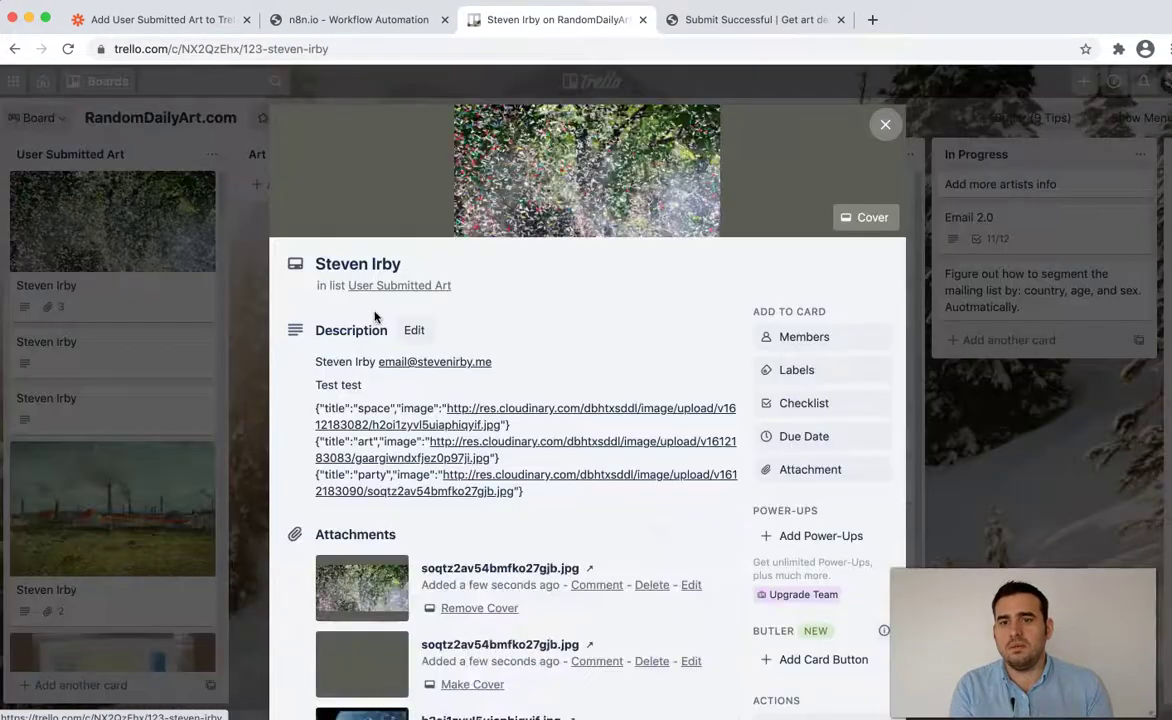
{"action": "left_click", "coordinate": [575, 202]}
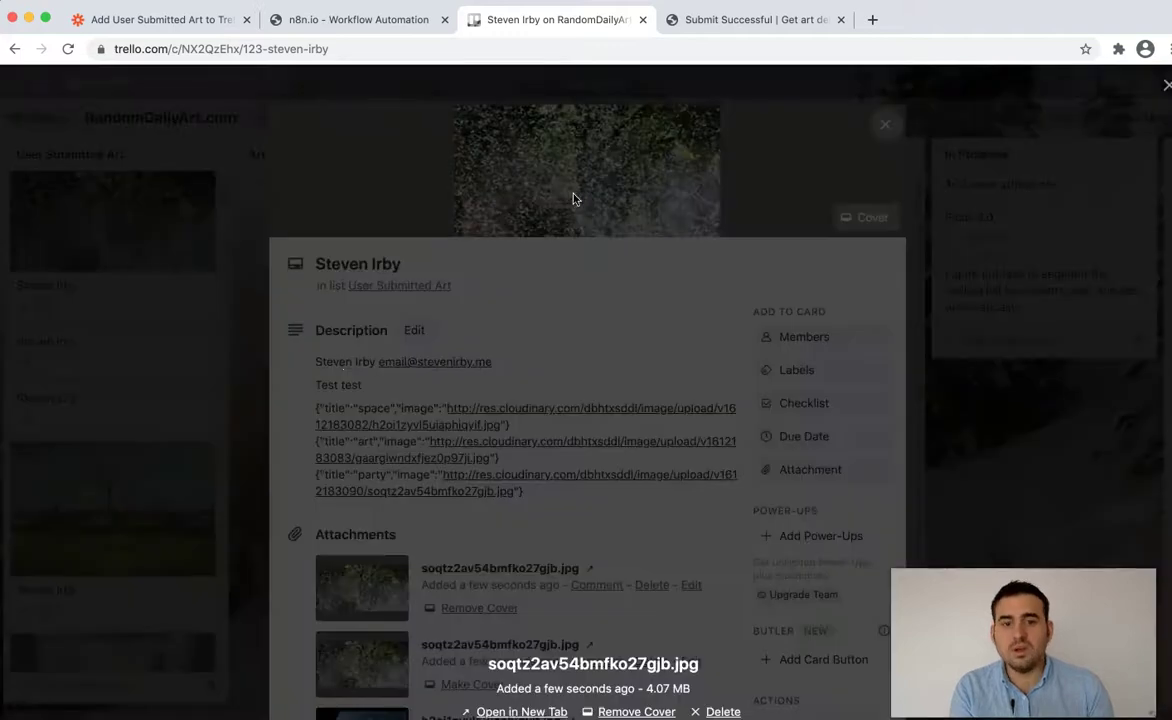
{"action": "key", "text": "Right"}
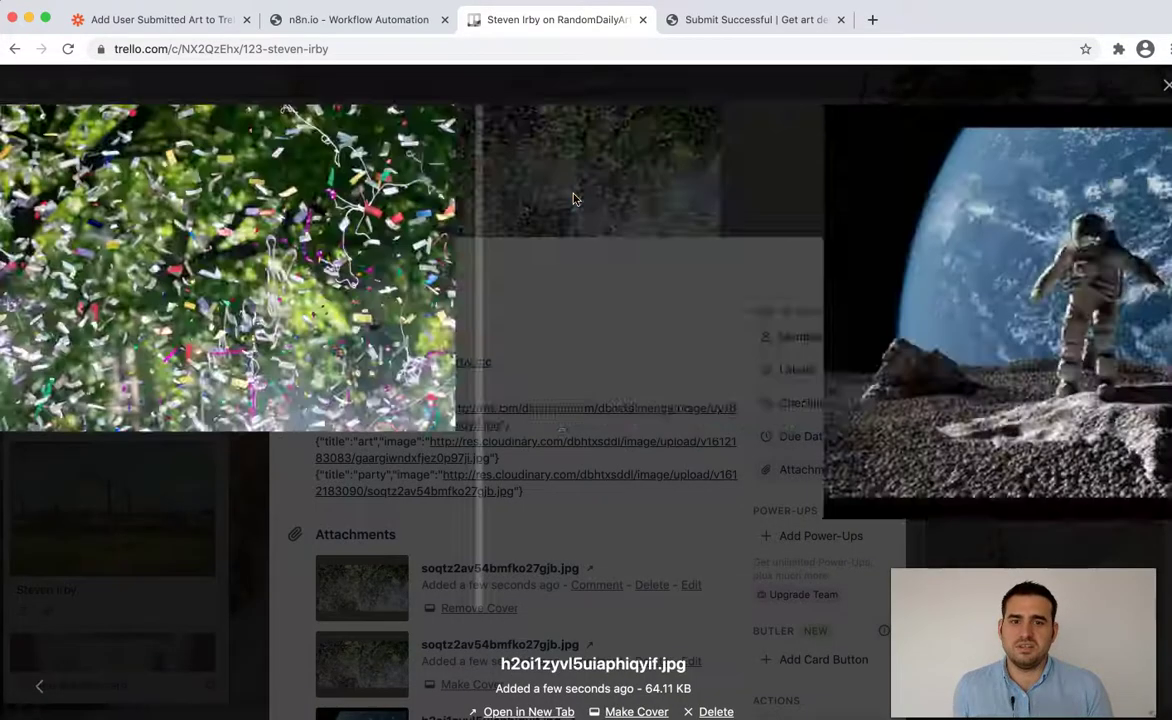
{"action": "key", "text": "Left"}
{"action": "key", "text": "Escape"}
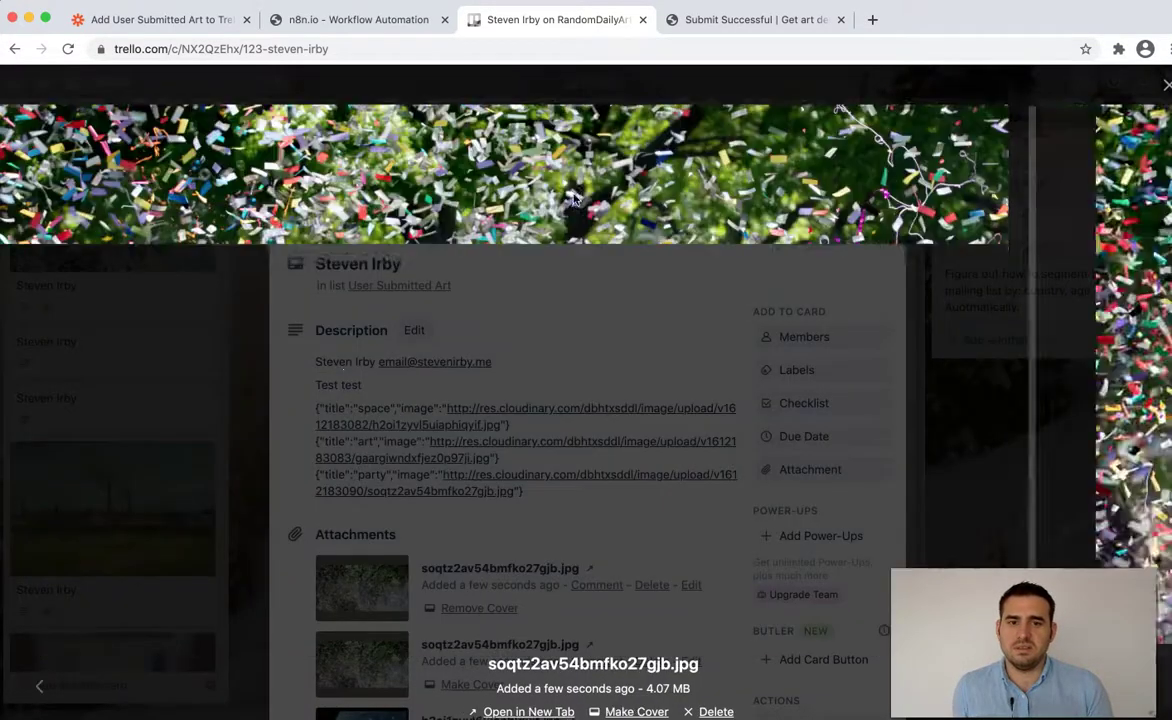
{"action": "left_click", "coordinate": [575, 202]}
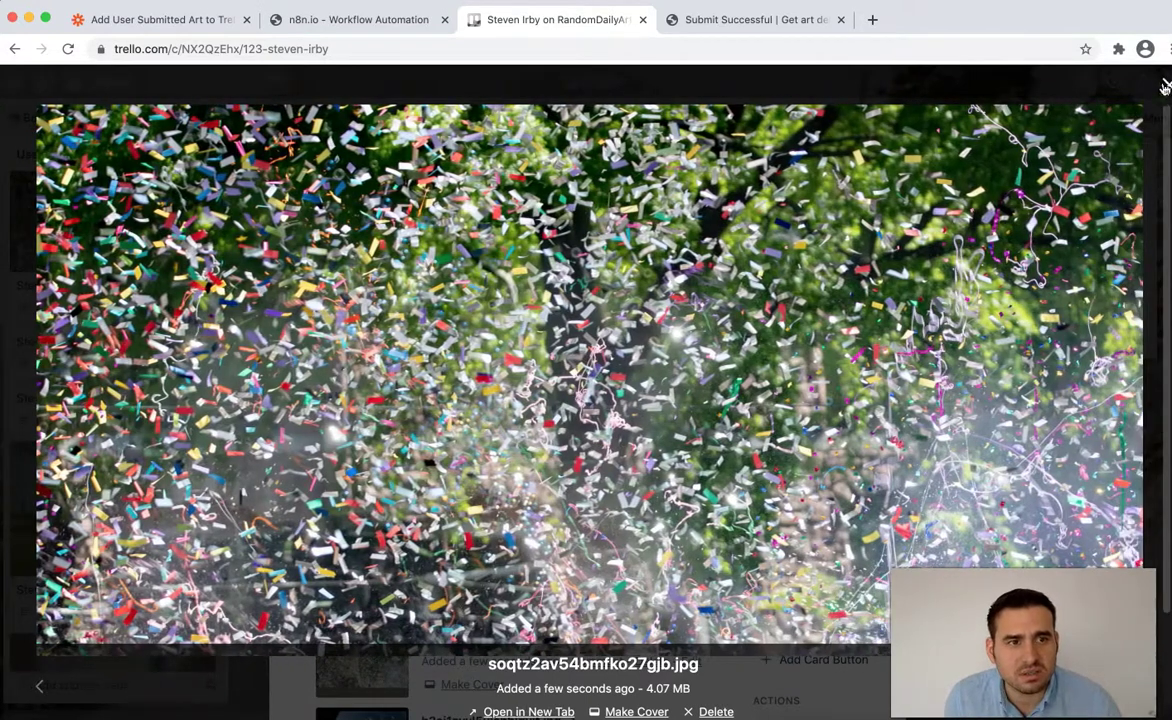
{"action": "left_click", "coordinate": [1163, 88]}
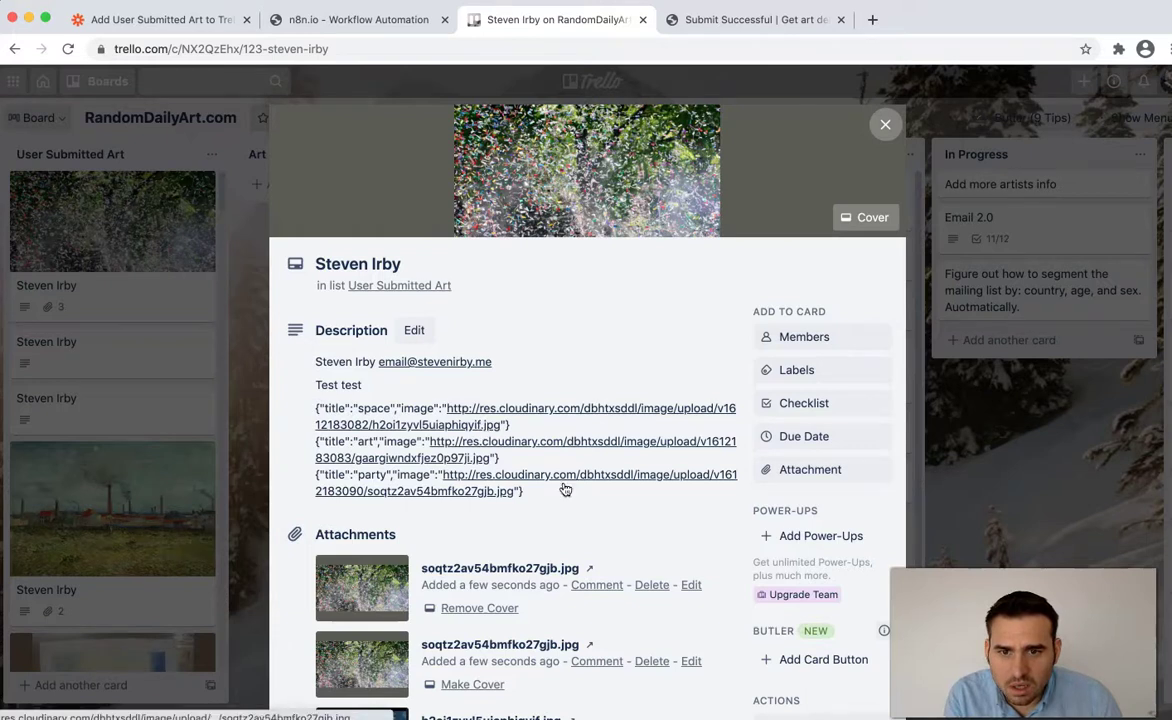
{"action": "scroll", "coordinate": [555, 488], "scroll_direction": "down", "scroll_amount": 3}
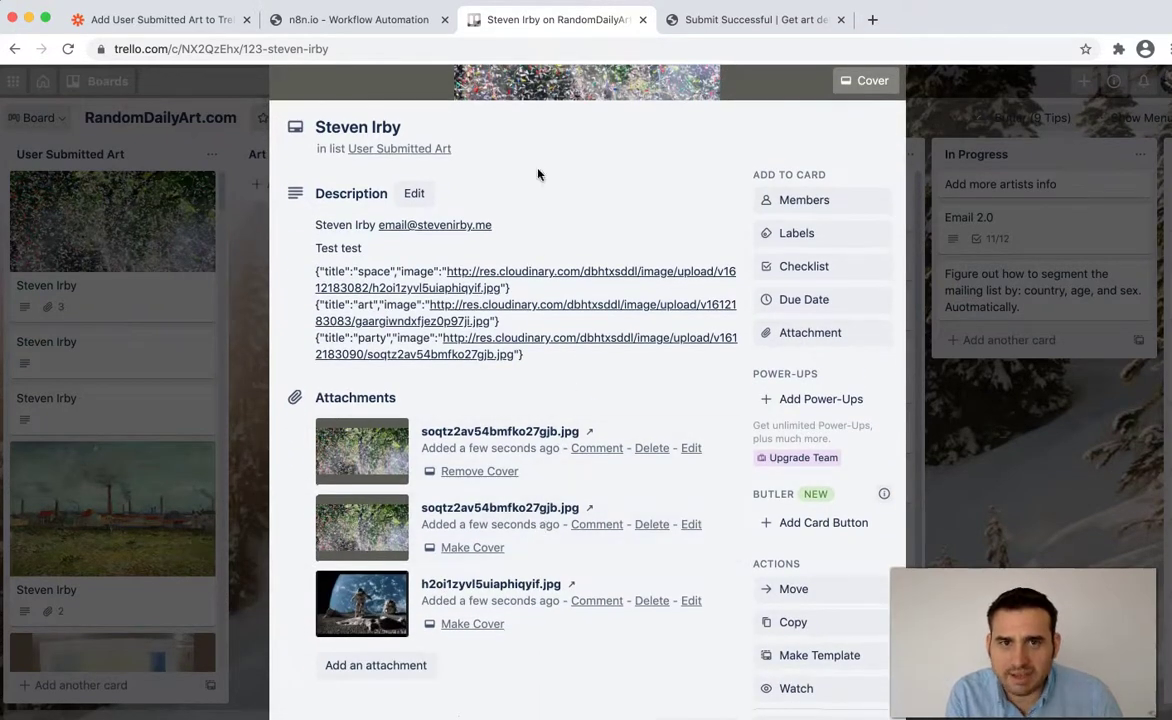
{"action": "left_click", "coordinate": [387, 24]}
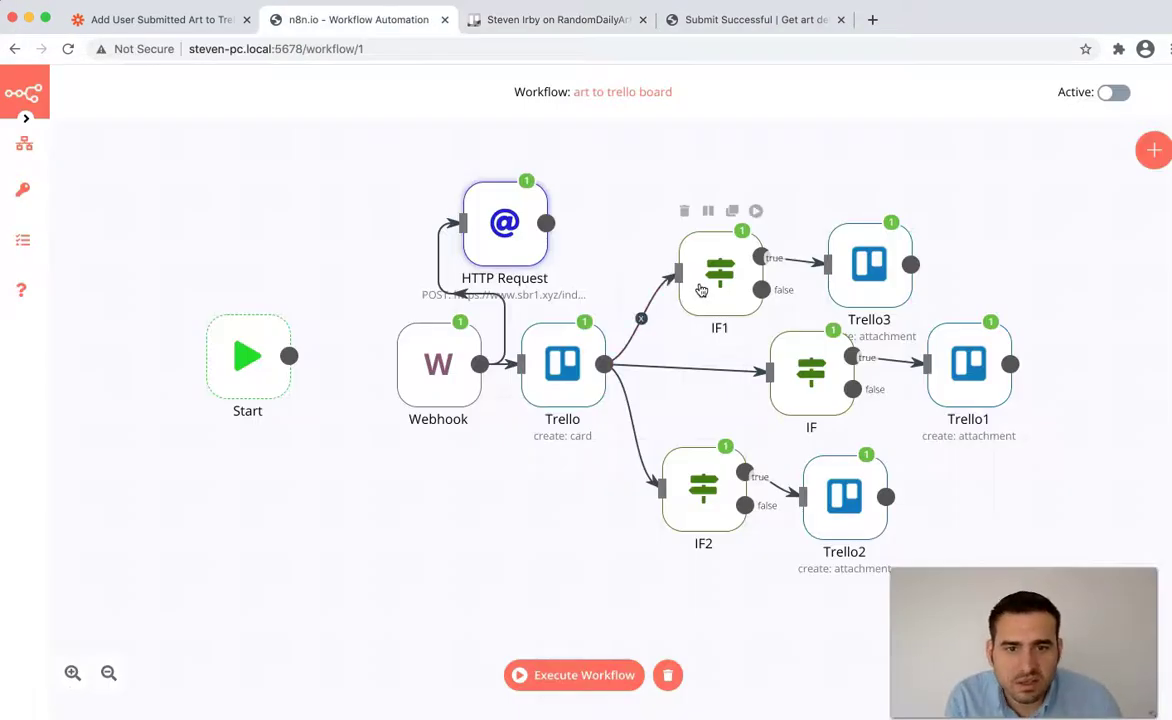
{"action": "double_click", "coordinate": [722, 289]}
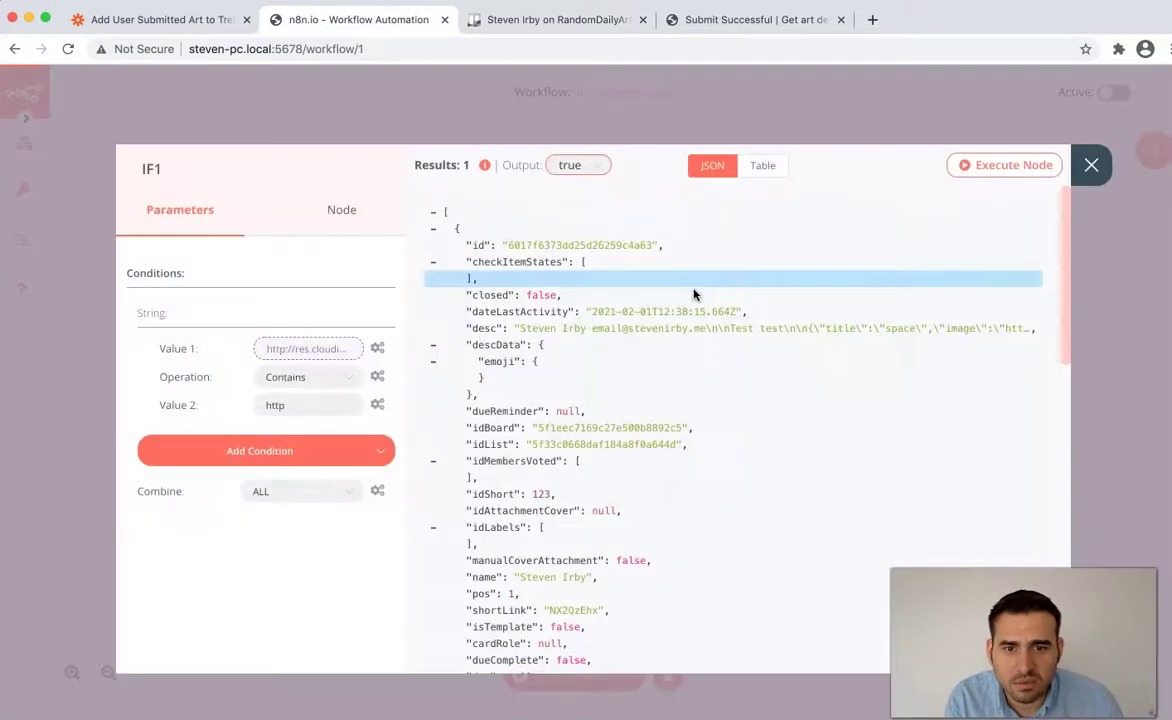
{"action": "left_click", "coordinate": [316, 354]}
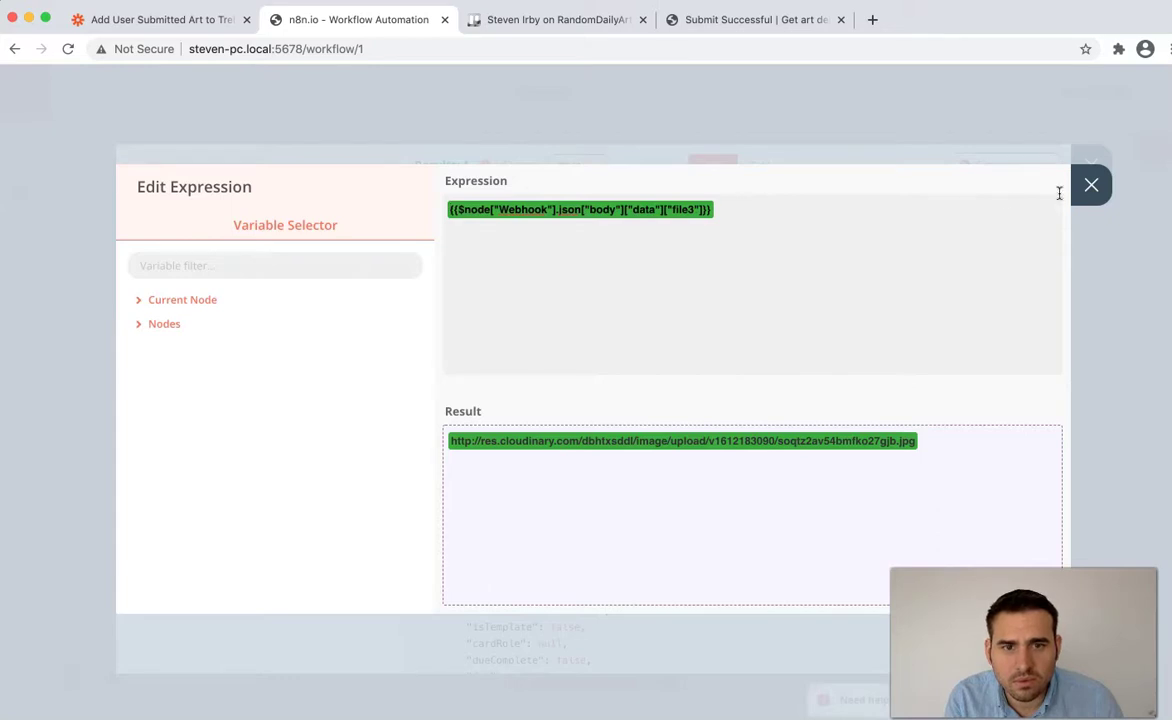
{"action": "left_click", "coordinate": [1092, 192]}
{"action": "left_click", "coordinate": [1085, 163]}
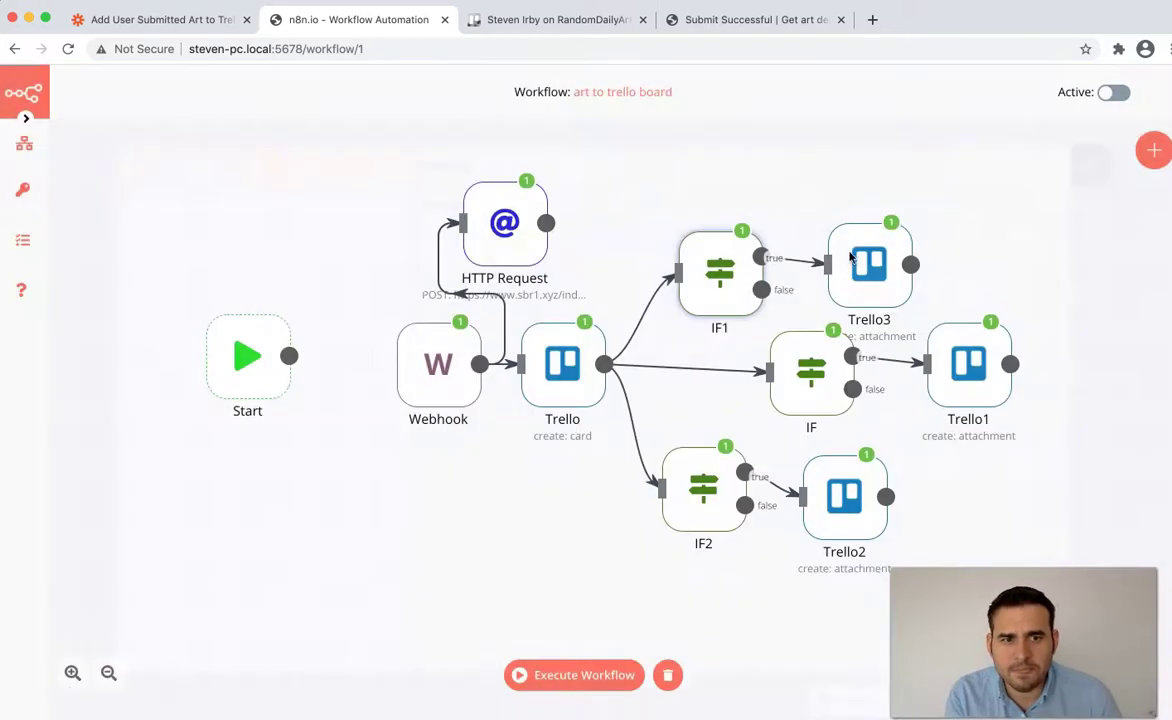
{"action": "double_click", "coordinate": [880, 273]}
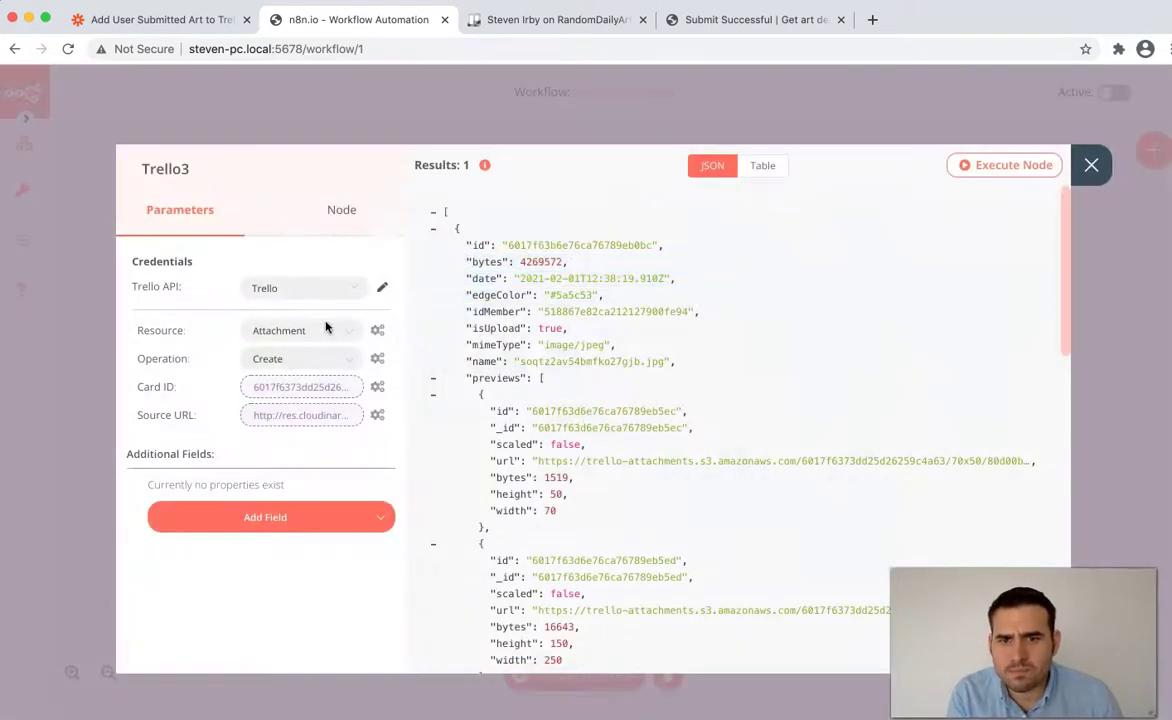
{"action": "left_click", "coordinate": [341, 413]}
{"action": "left_click", "coordinate": [1091, 186]}
{"action": "left_click", "coordinate": [1090, 163]}
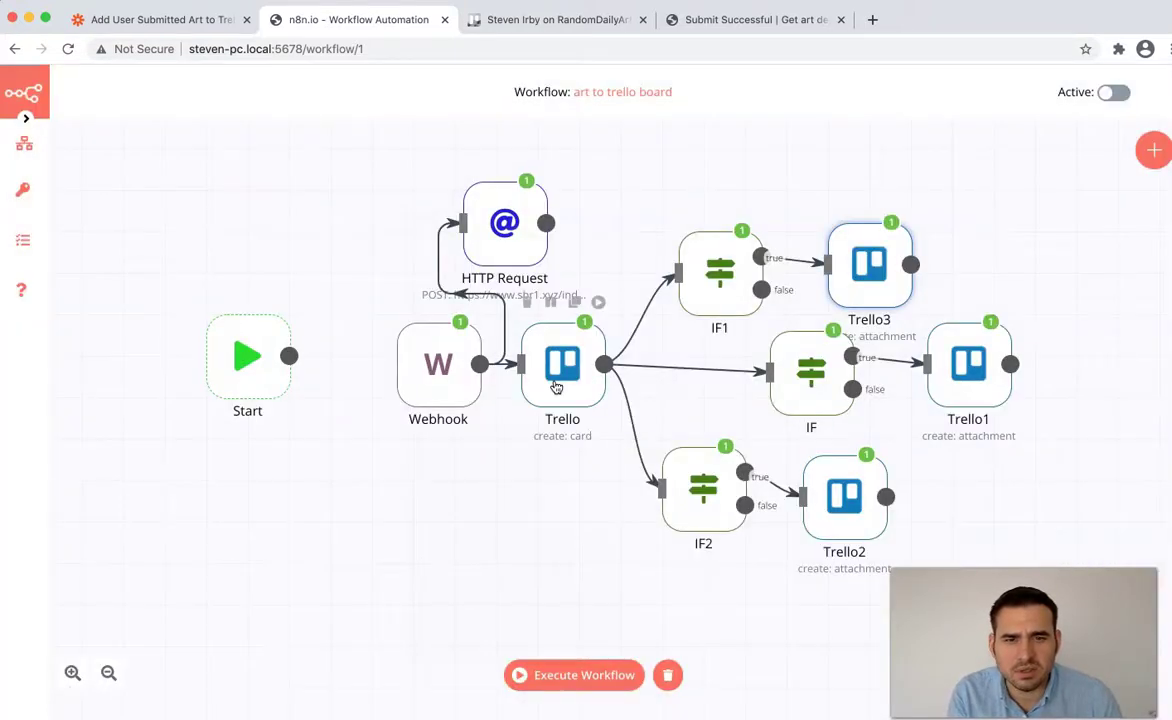
{"action": "mouse_move", "coordinate": [713, 508]}
{"action": "double_click", "coordinate": [817, 388]}
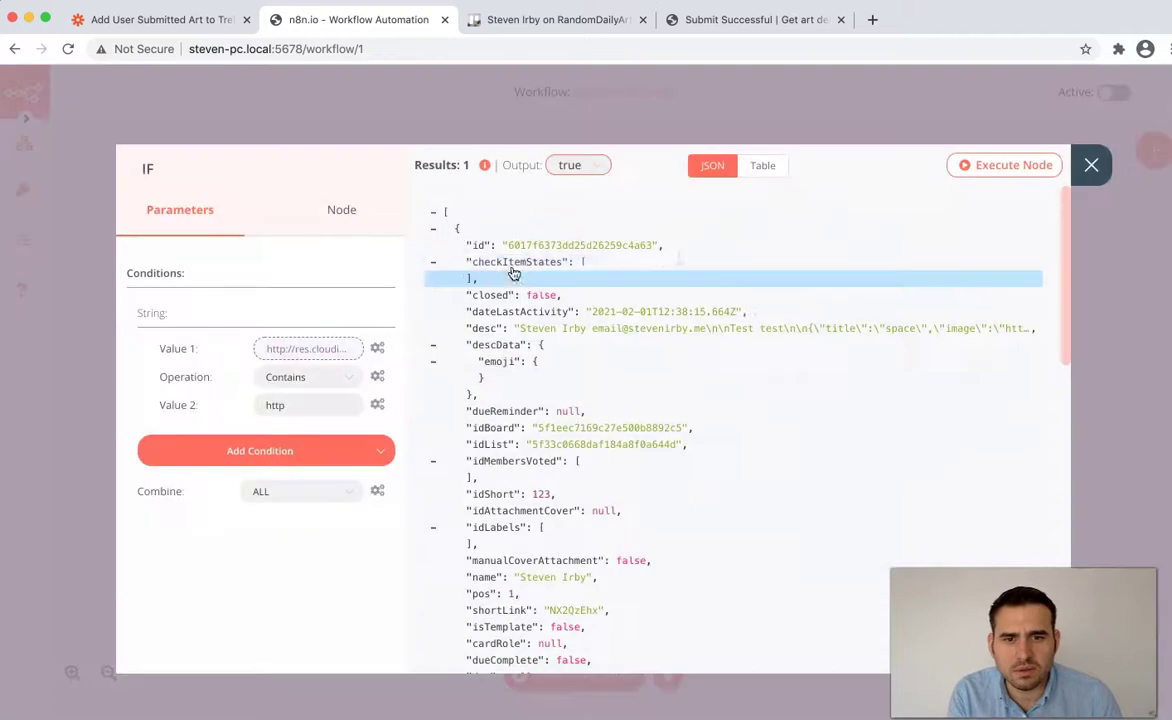
{"action": "left_click", "coordinate": [318, 347]}
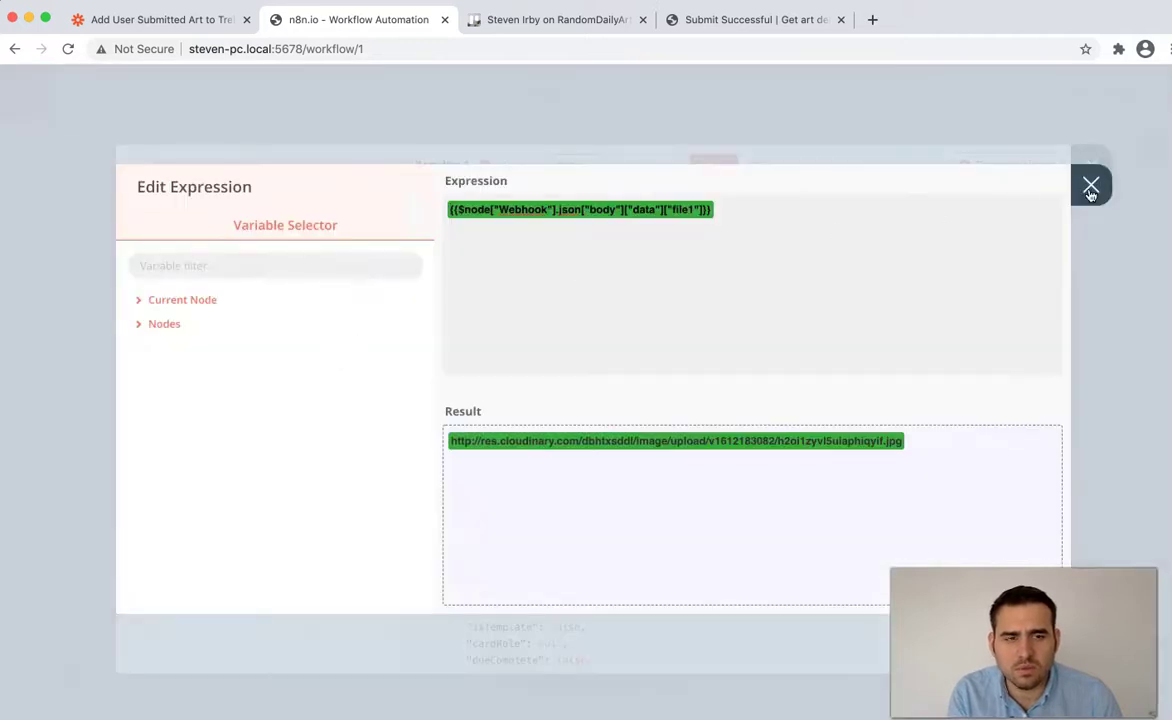
{"action": "left_click", "coordinate": [1091, 185]}
{"action": "left_click", "coordinate": [1090, 163]}
{"action": "double_click", "coordinate": [967, 362]}
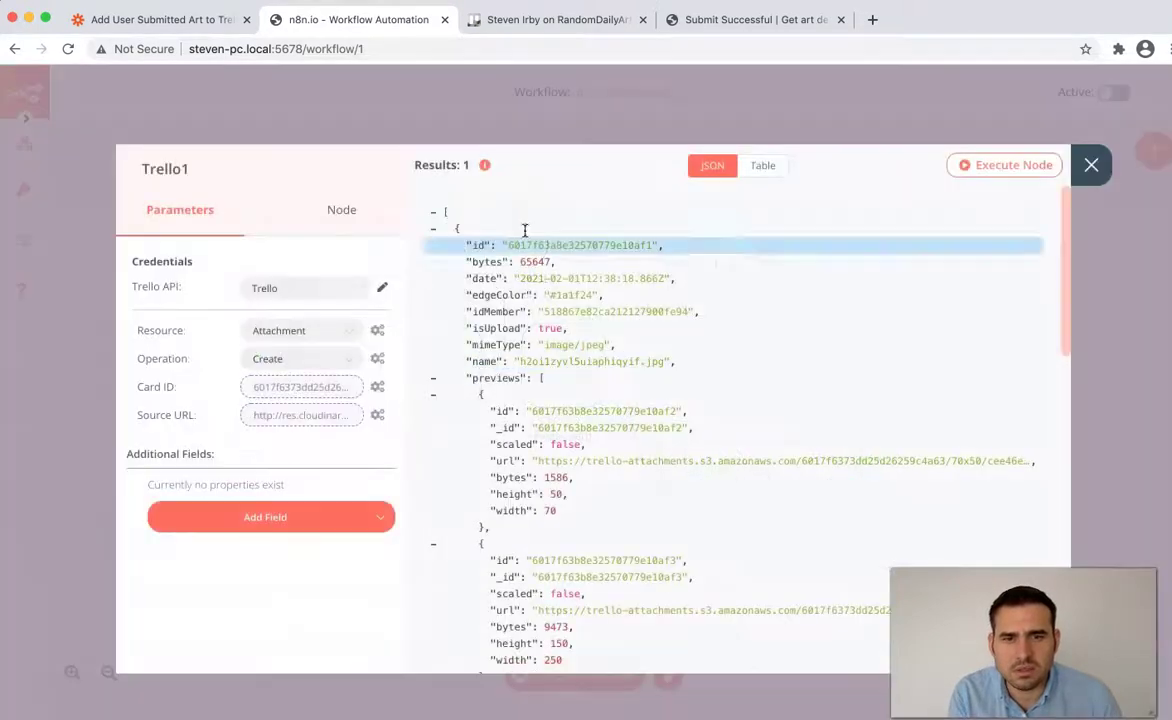
{"action": "left_click", "coordinate": [318, 387]}
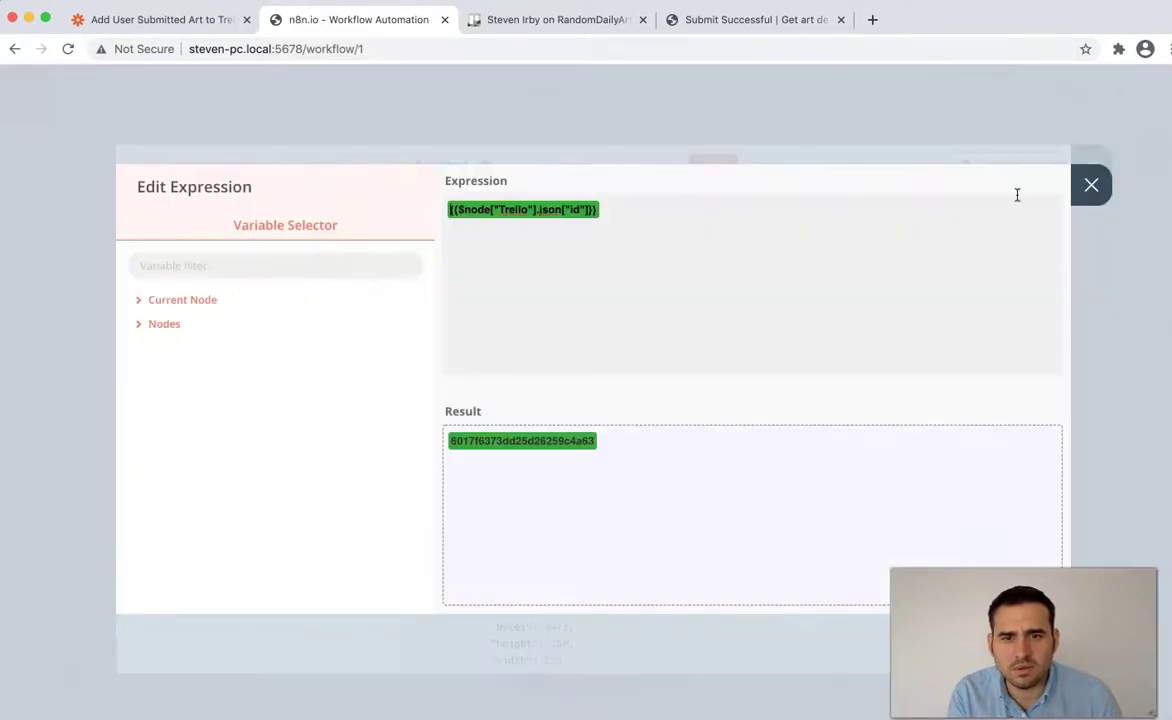
{"action": "left_click", "coordinate": [1091, 184]}
{"action": "left_click", "coordinate": [345, 415]}
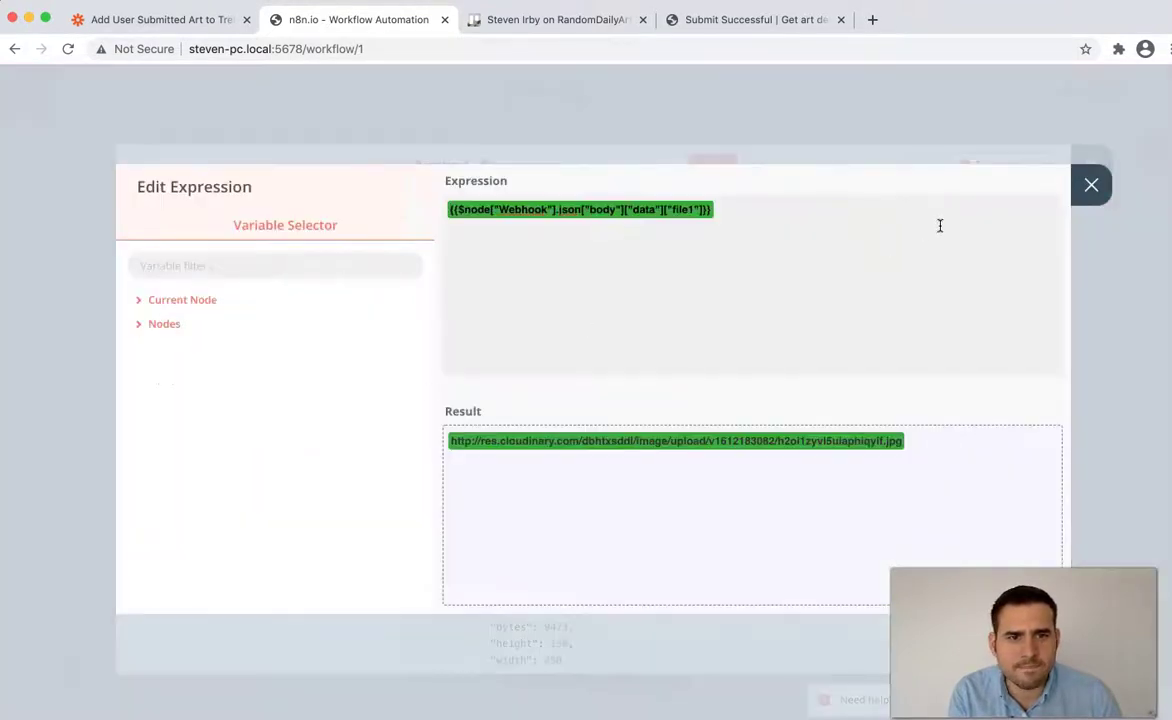
{"action": "left_click", "coordinate": [1089, 186]}
{"action": "left_click", "coordinate": [1086, 163]}
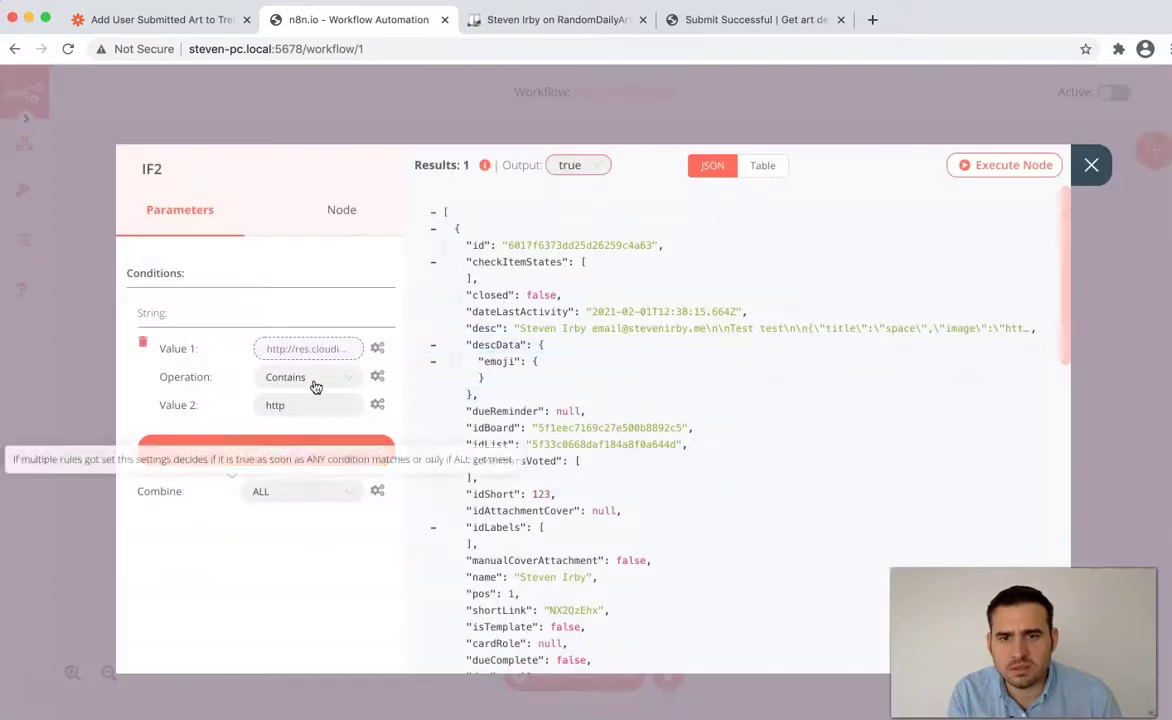
- Change the file number in IF2's Value 1 expression to 3
{"action": "left_click", "coordinate": [312, 350]}
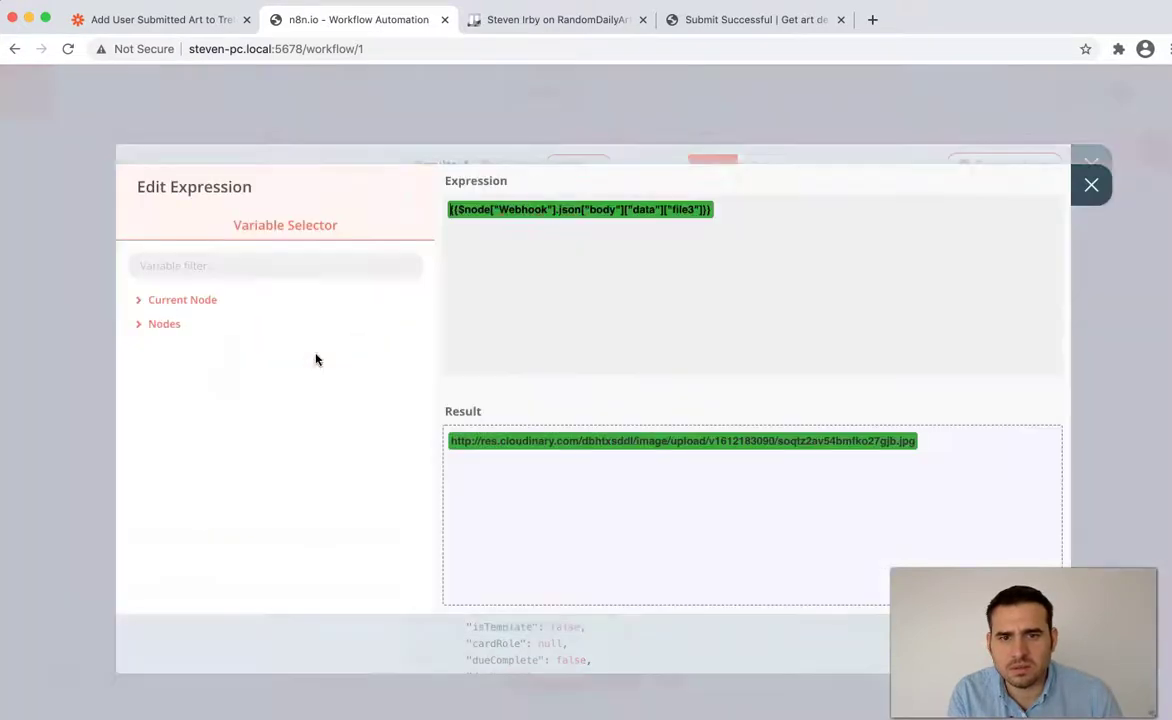
{"action": "key", "text": "Delete"}
{"action": "type", "text": "3"}
{"action": "left_click", "coordinate": [1093, 185]}
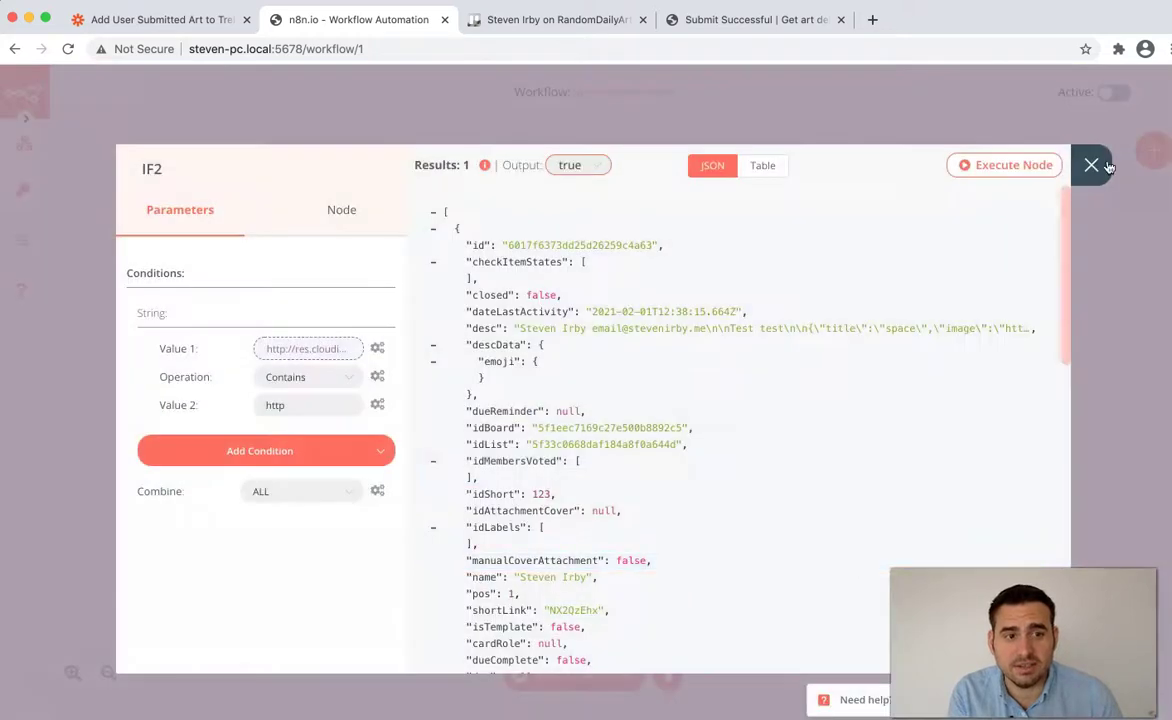
{"action": "left_click", "coordinate": [1106, 166]}
- Compare the Source URL expressions in the Trello2 and Trello3 nodes
{"action": "double_click", "coordinate": [842, 497]}
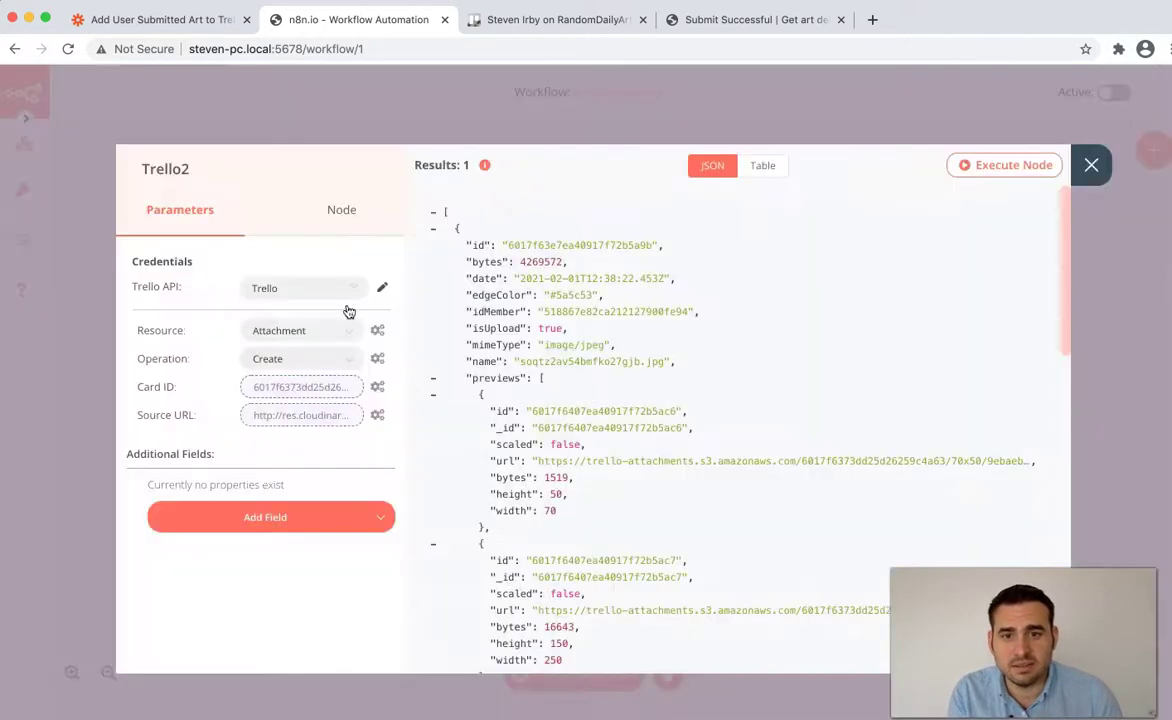
{"action": "left_click", "coordinate": [313, 418]}
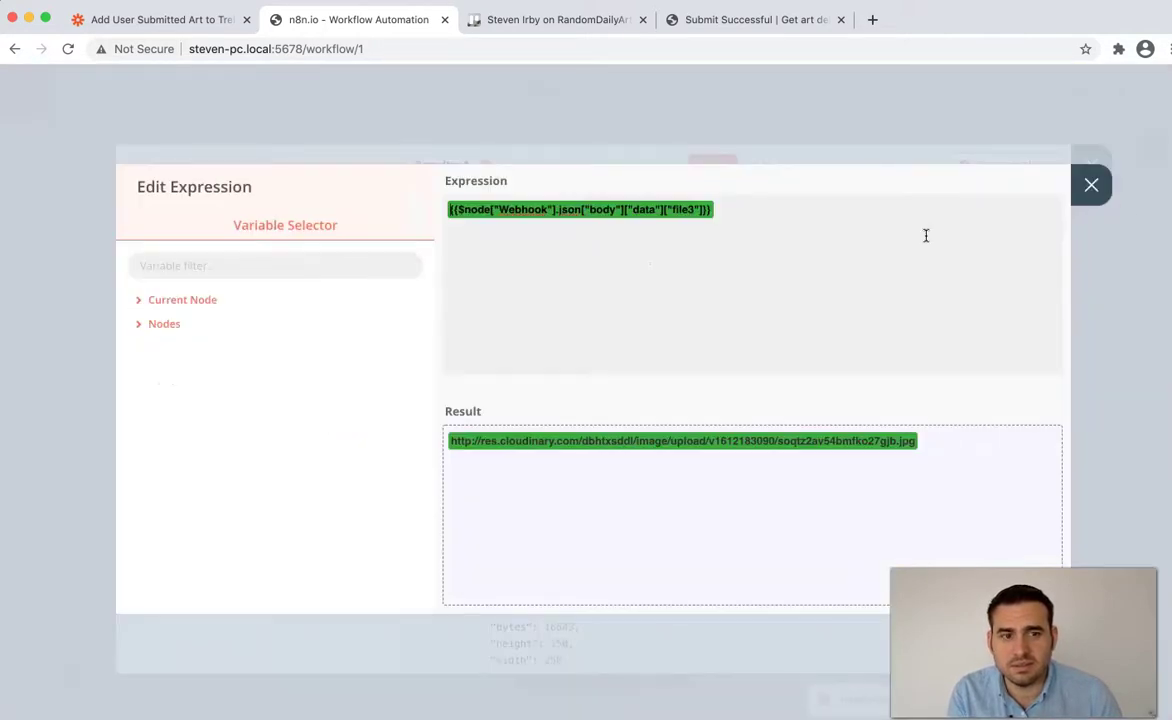
{"action": "left_click", "coordinate": [1091, 185]}
{"action": "left_click", "coordinate": [1106, 166]}
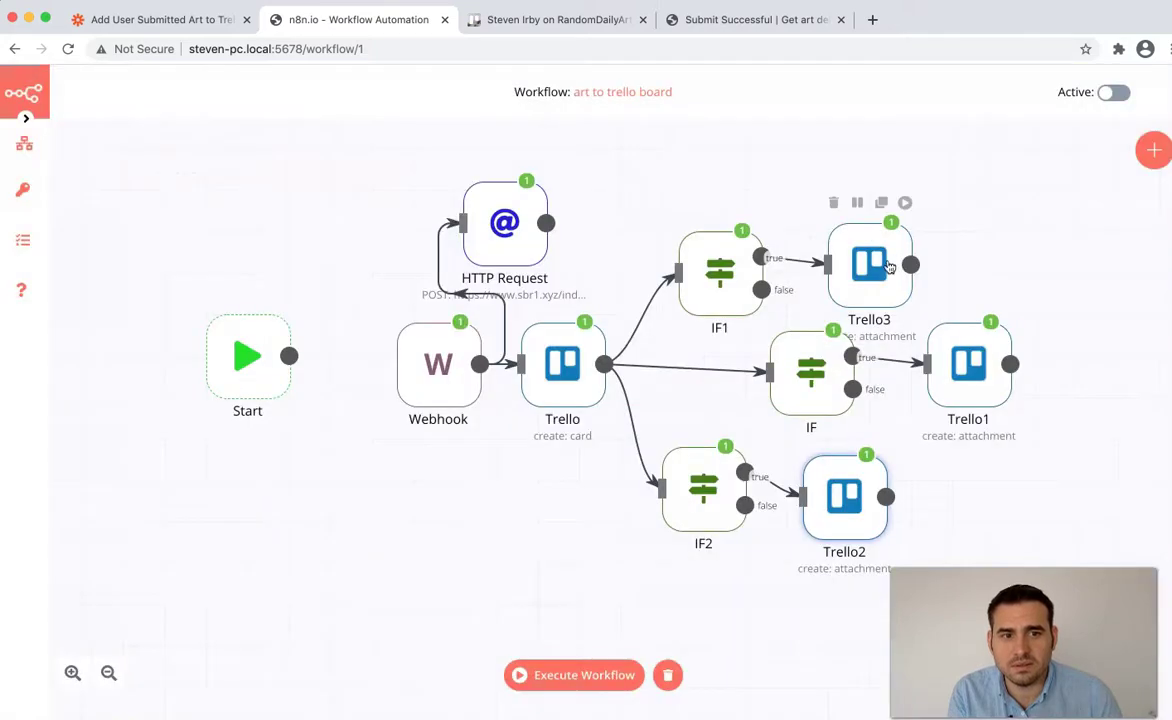
{"action": "double_click", "coordinate": [887, 266]}
{"action": "left_click", "coordinate": [322, 420]}
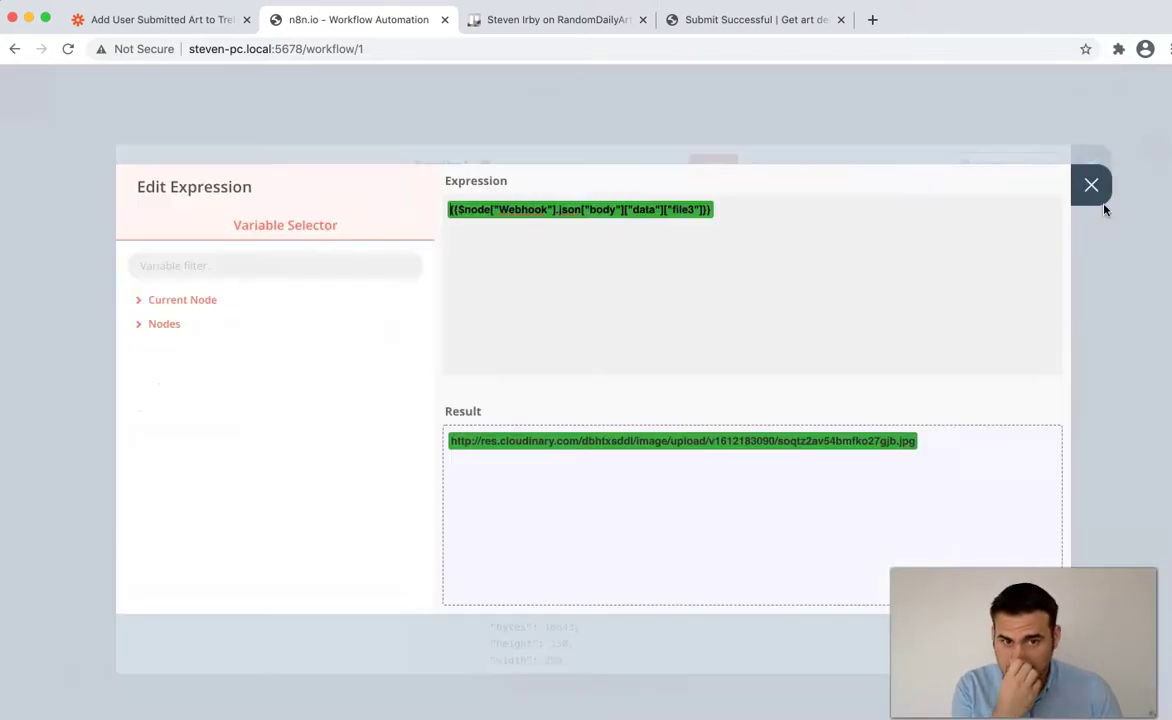
{"action": "left_click", "coordinate": [1091, 186]}
{"action": "scroll", "coordinate": [775, 395], "scroll_direction": "down", "scroll_amount": 1}
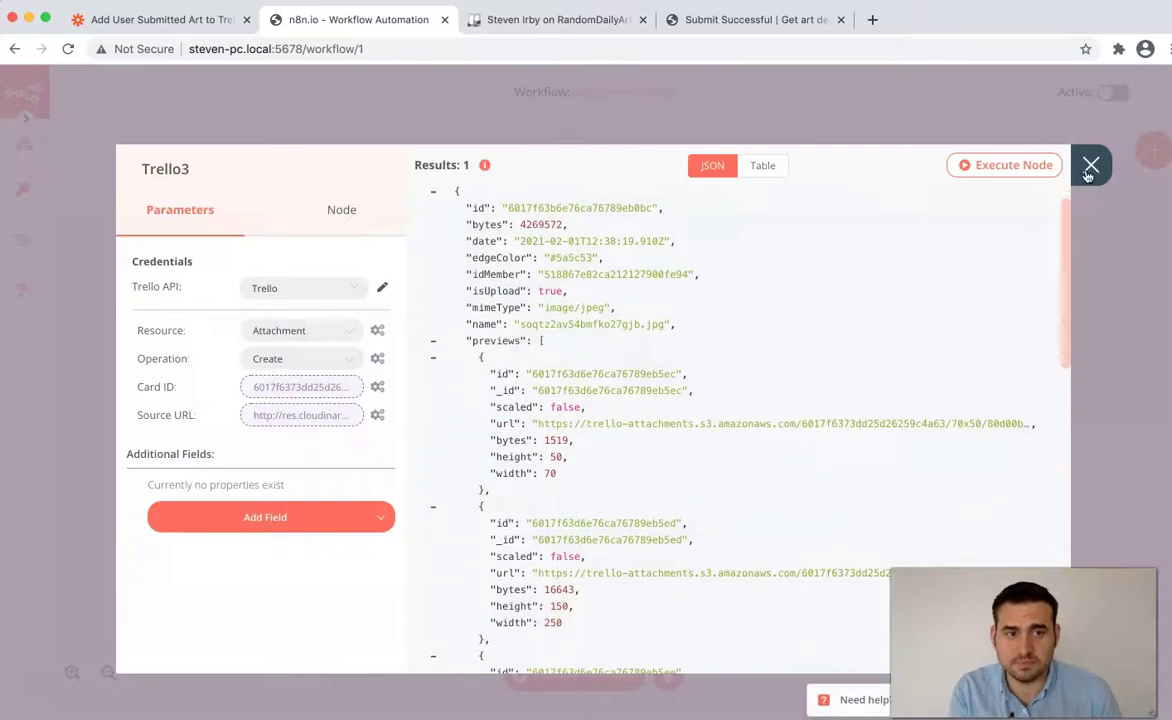
{"action": "left_click", "coordinate": [1096, 174]}
- Change Trello2's Source URL expression from file3 to file2
{"action": "double_click", "coordinate": [840, 489]}
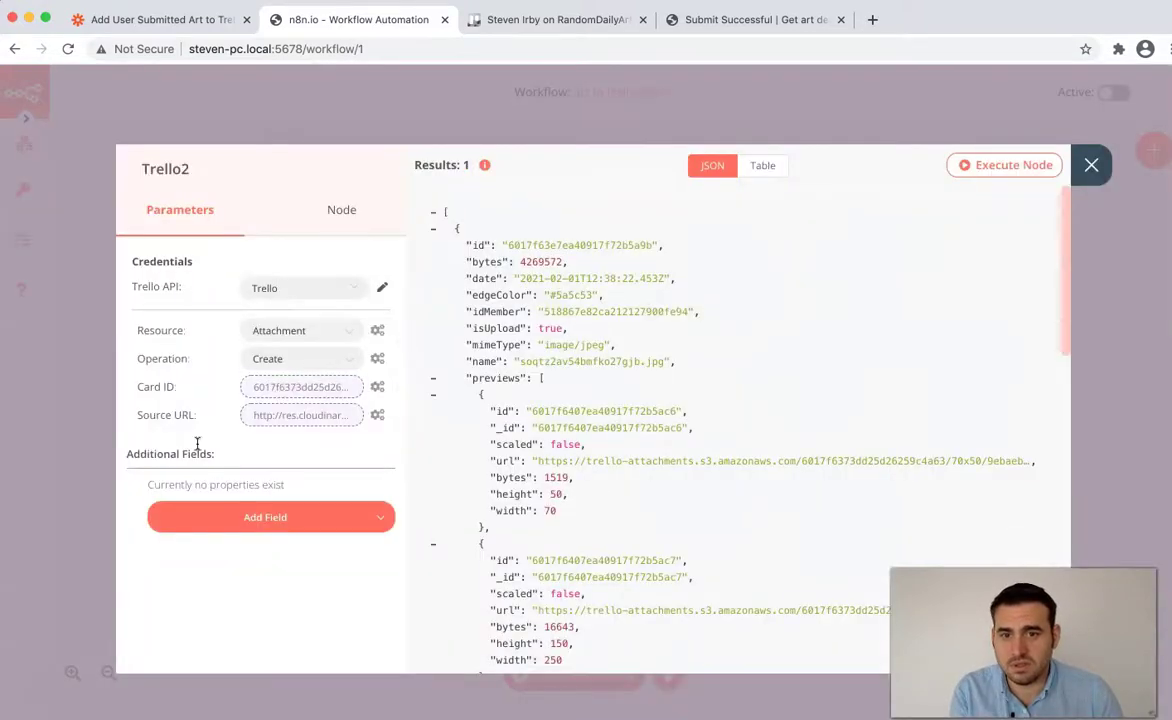
{"action": "left_click", "coordinate": [289, 420]}
{"action": "key", "text": "BackSpace"}
{"action": "type", "text": "2"}
{"action": "left_click", "coordinate": [1080, 188]}
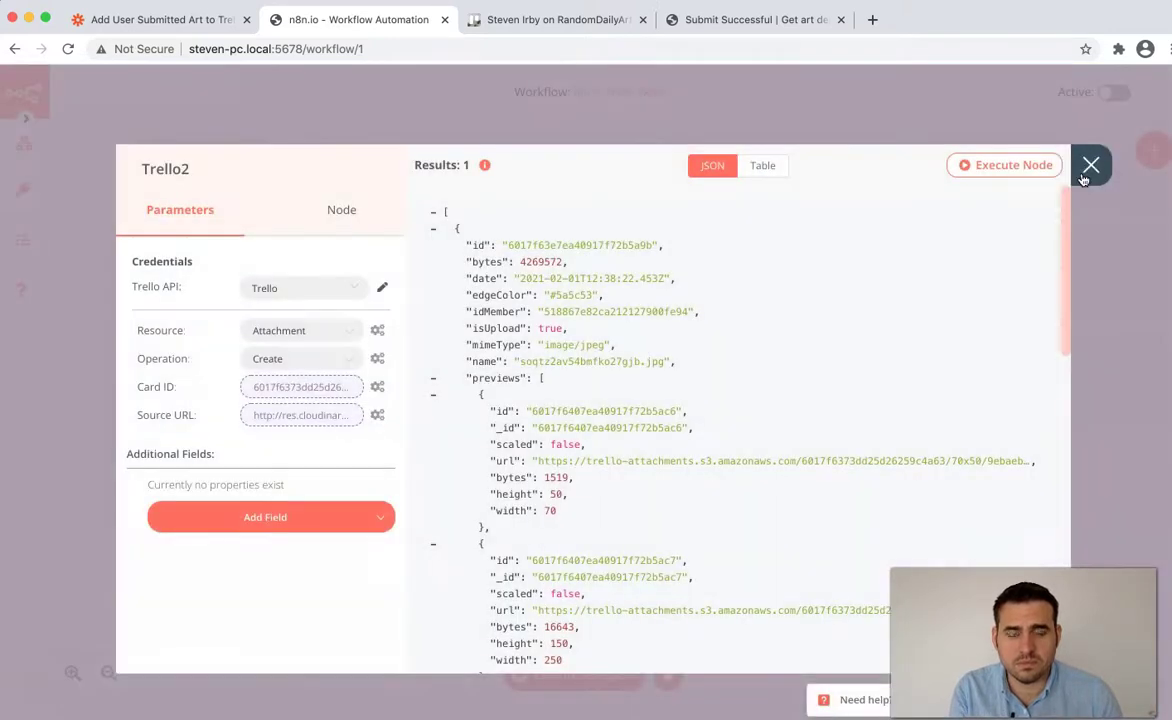
{"action": "left_click", "coordinate": [1086, 168]}
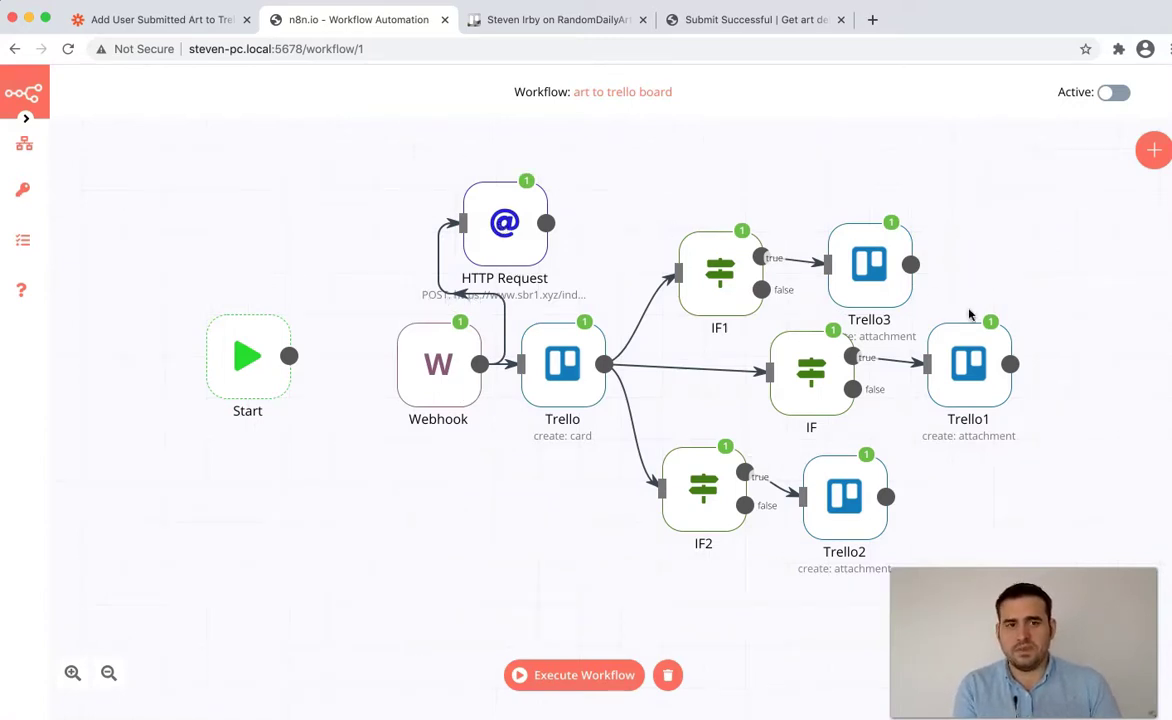
{"action": "left_click_drag", "start_coordinate": [1090, 255], "coordinate": [413, 463]}
{"action": "key", "text": "super+Tab"}
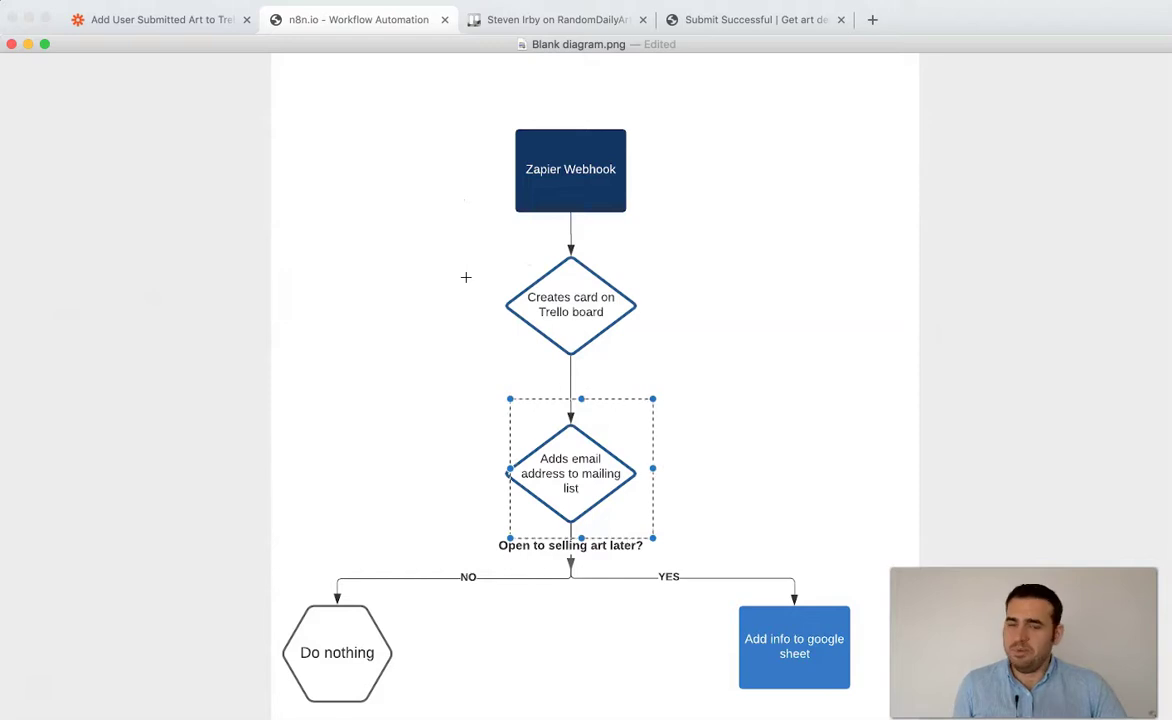
{"action": "left_click", "coordinate": [466, 275]}
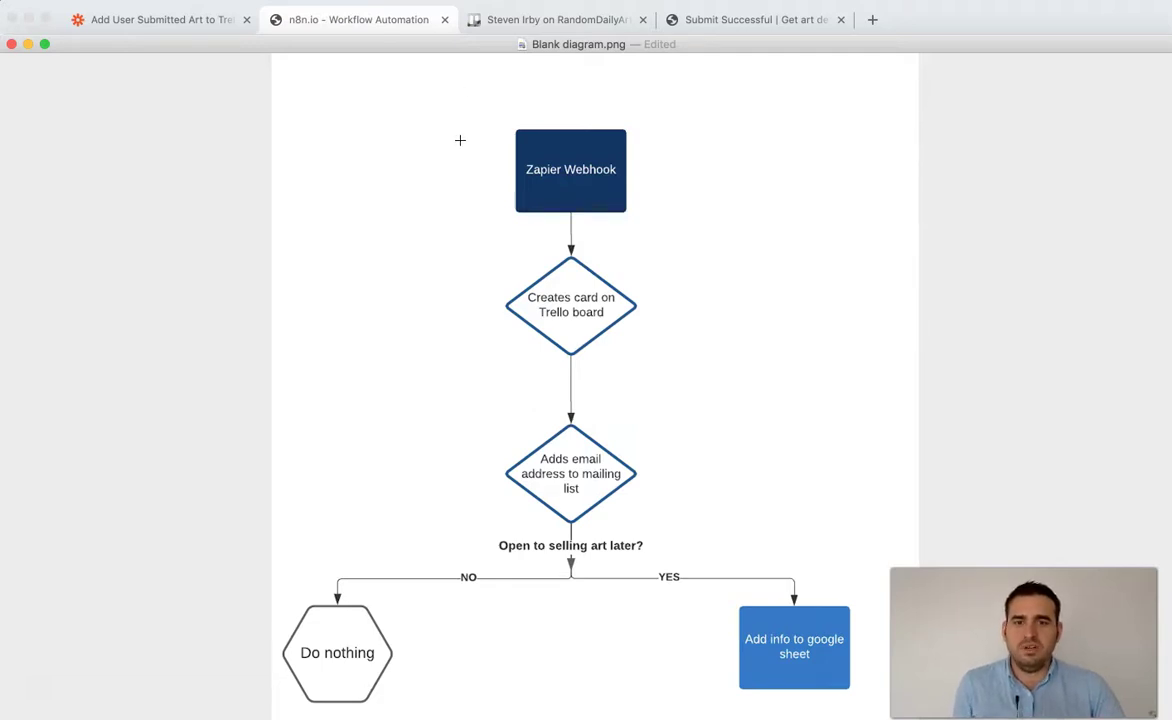
{"action": "left_click", "coordinate": [178, 22]}
{"action": "scroll", "coordinate": [269, 437], "scroll_direction": "down", "scroll_amount": 2}
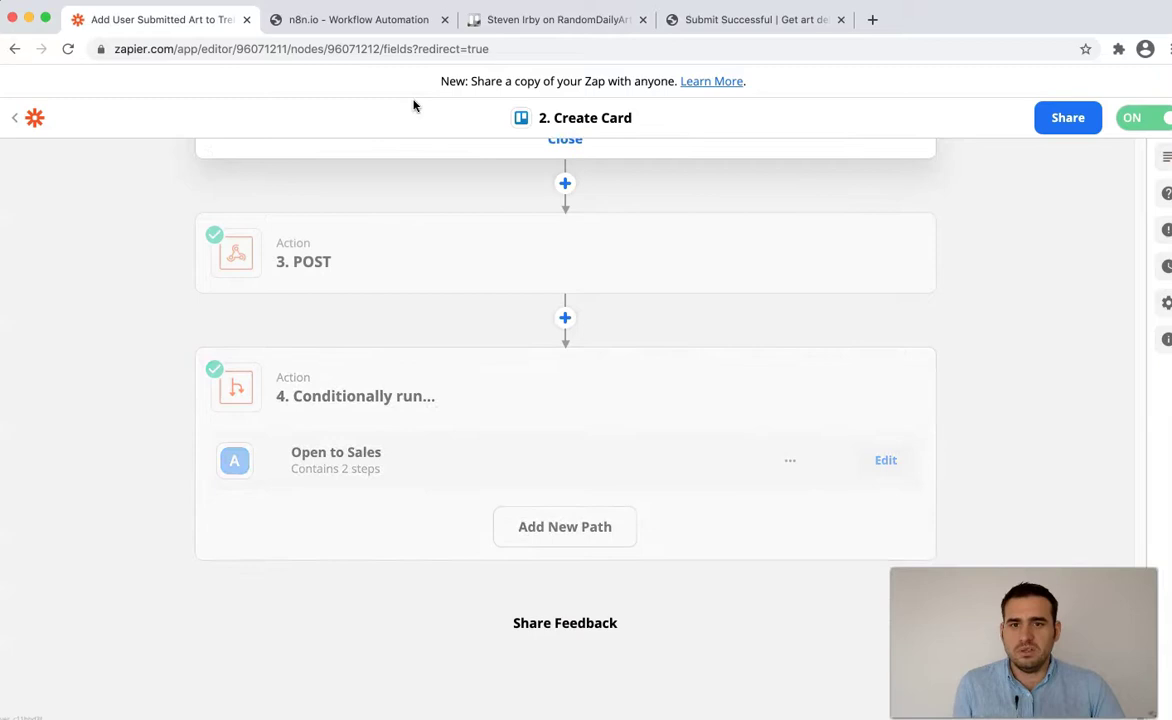
{"action": "left_click", "coordinate": [403, 20]}
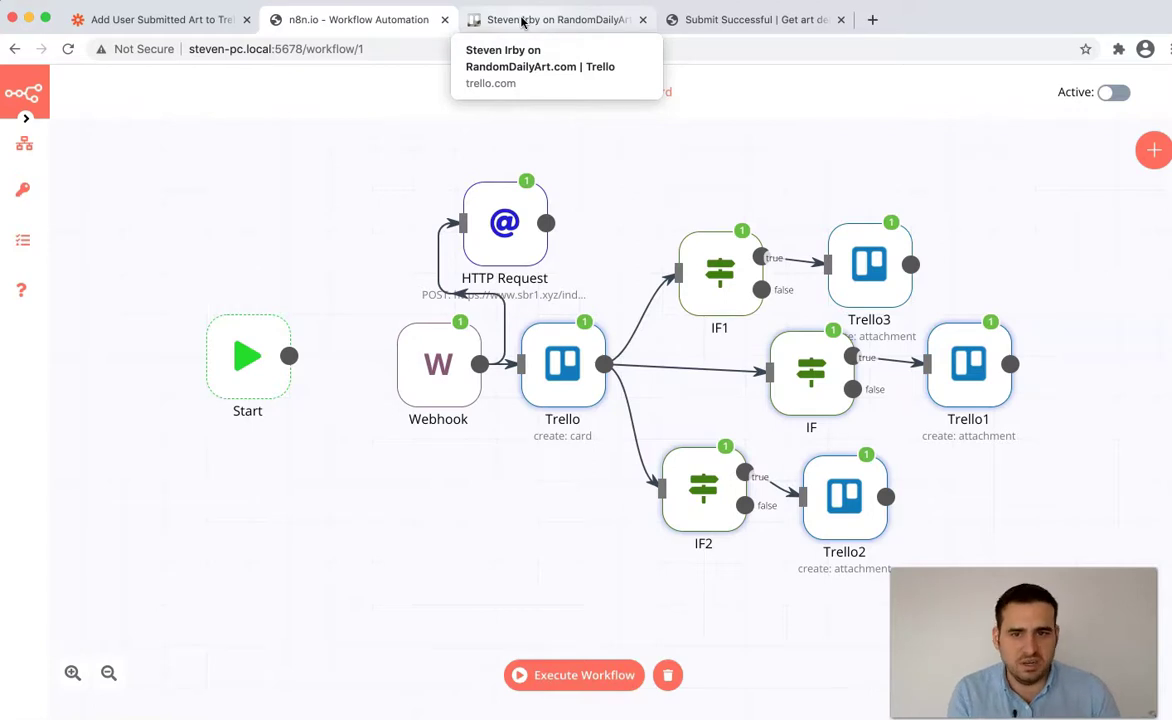
{"action": "key", "text": "super+Tab"}
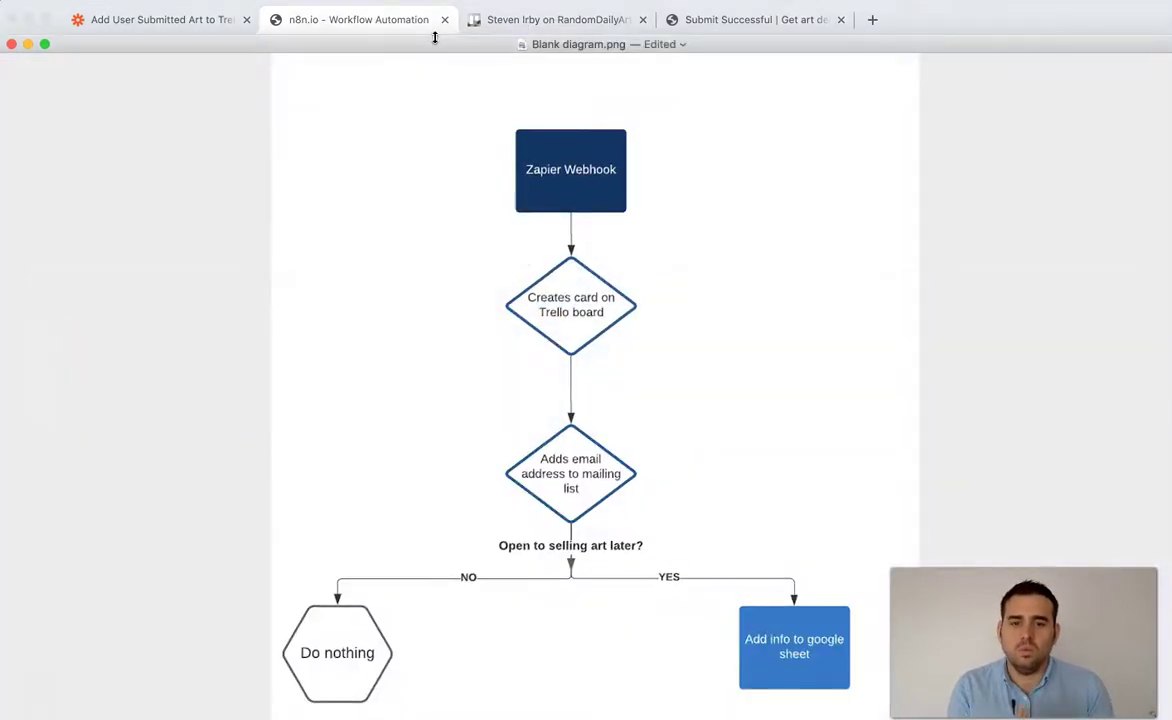
{"action": "left_click_drag", "start_coordinate": [466, 131], "coordinate": [680, 583]}
{"action": "left_click", "coordinate": [538, 600]}
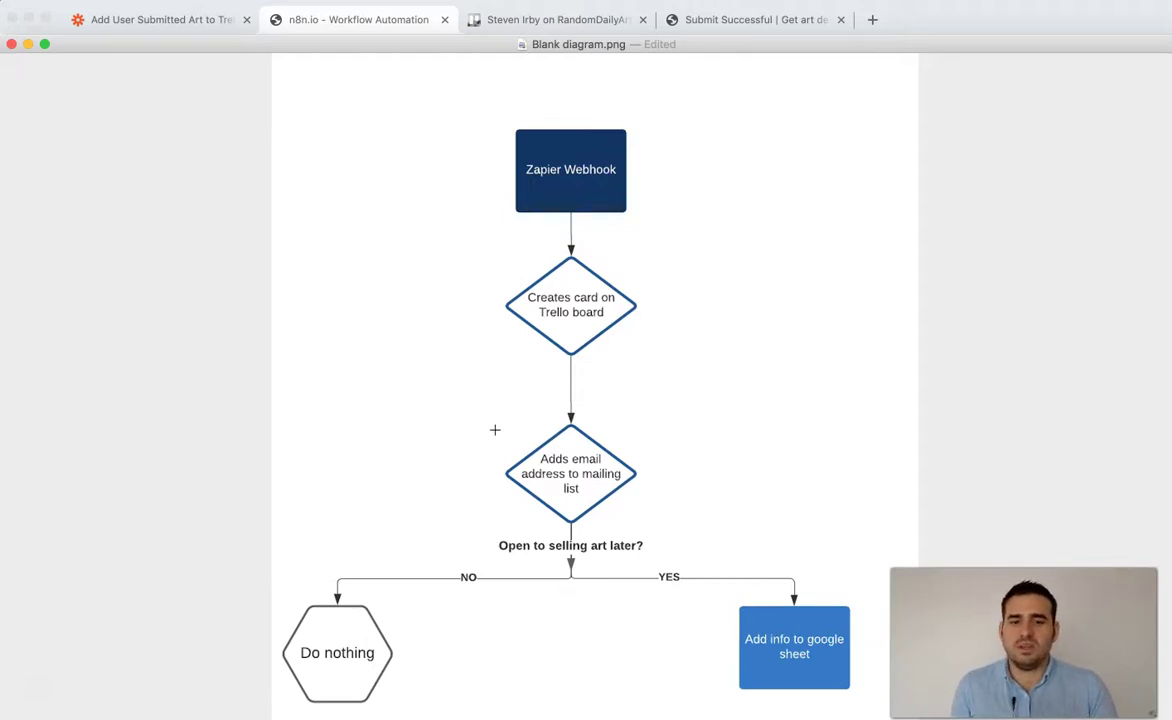
{"action": "left_click_drag", "start_coordinate": [484, 514], "coordinate": [855, 706]}
- Open the Trello card node's Description expression in the expression editor
{"action": "key", "text": "super+Tab"}
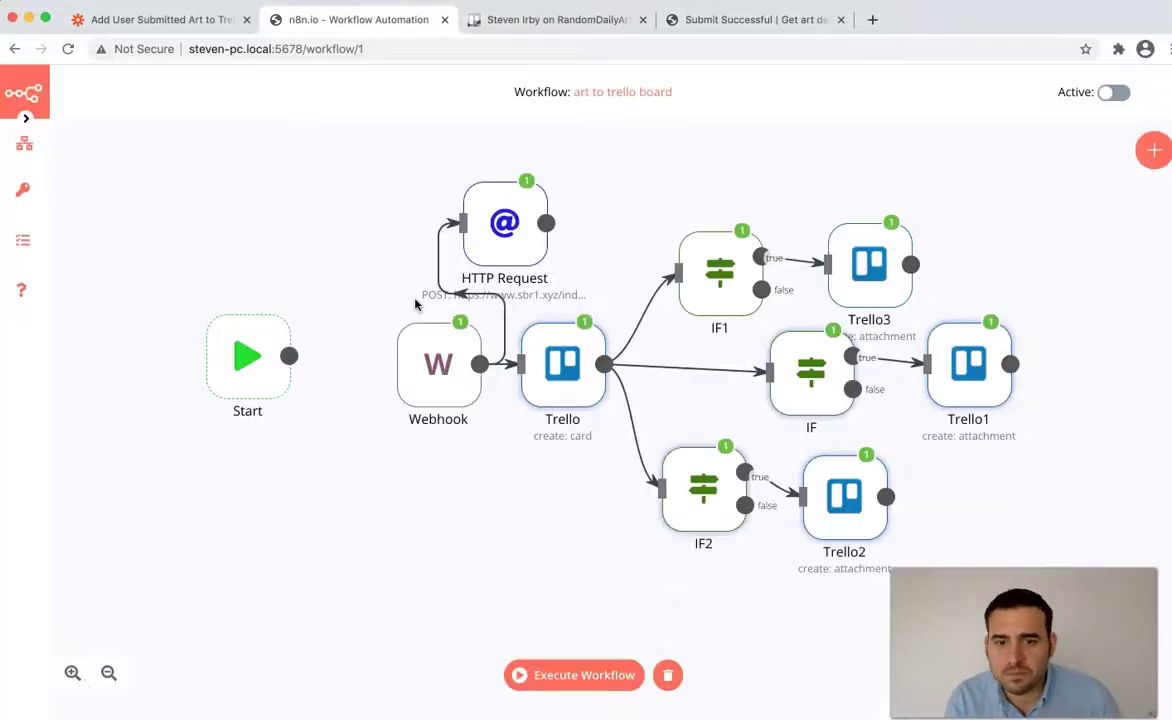
{"action": "double_click", "coordinate": [545, 360]}
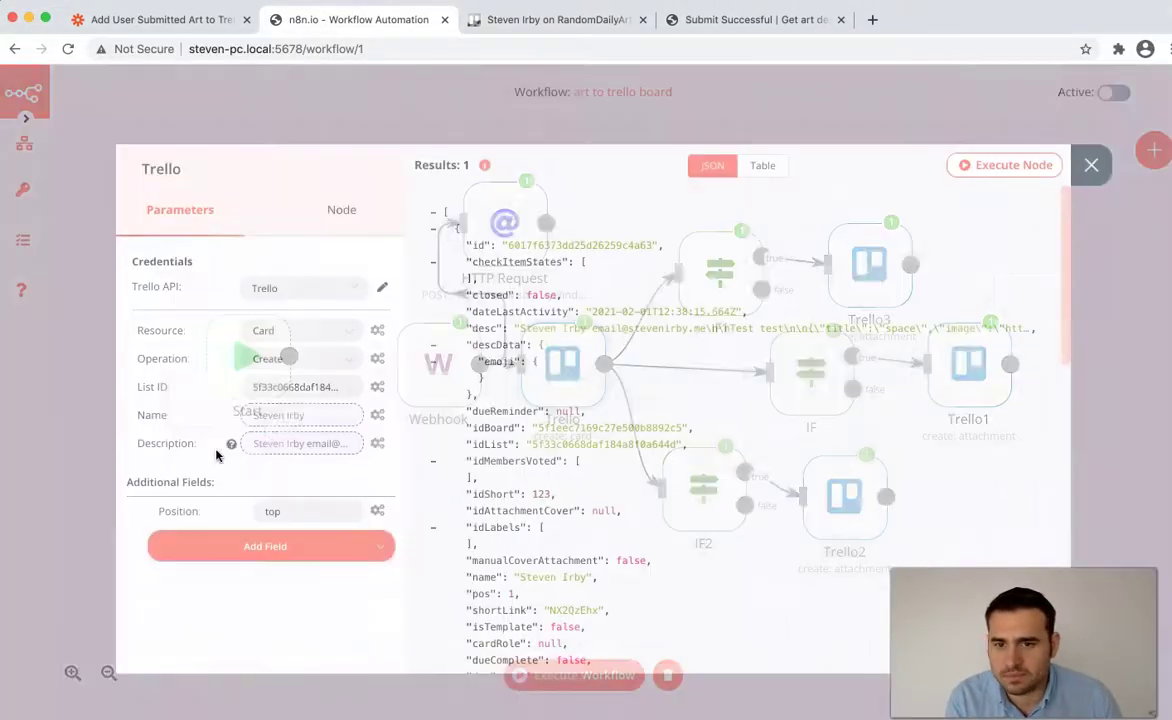
{"action": "scroll", "coordinate": [430, 470], "scroll_direction": "down", "scroll_amount": 3}
{"action": "scroll", "coordinate": [430, 470], "scroll_direction": "up", "scroll_amount": 2}
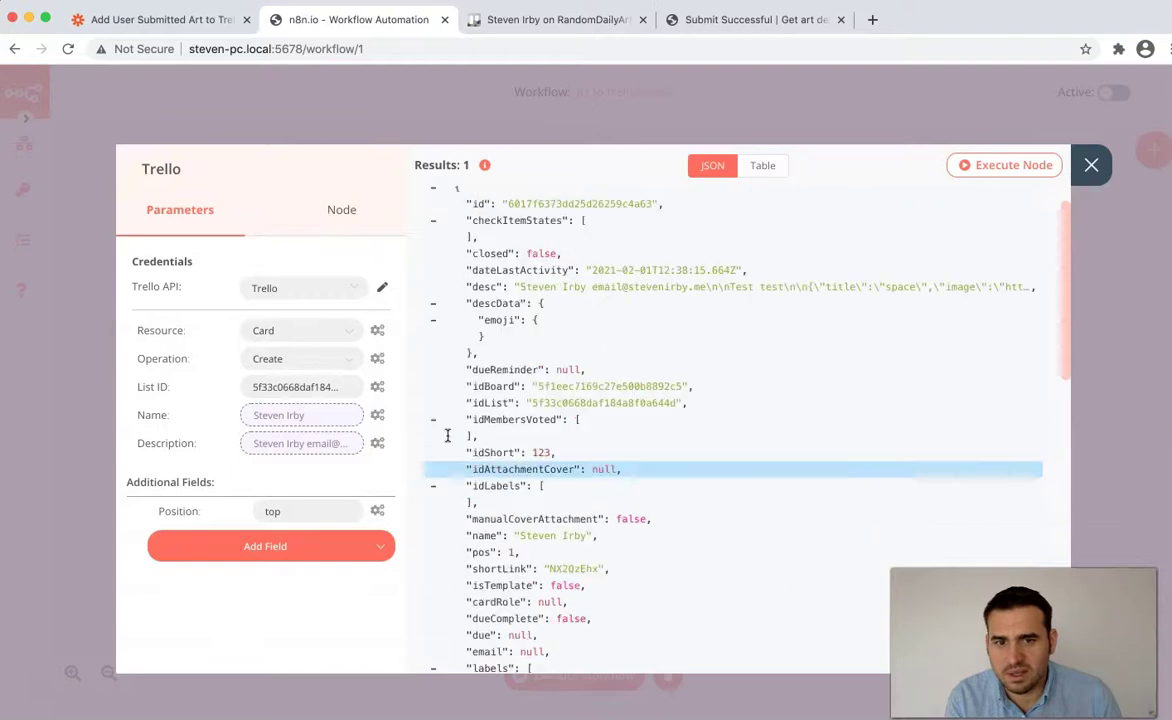
{"action": "scroll", "coordinate": [458, 312], "scroll_direction": "down", "scroll_amount": 8}
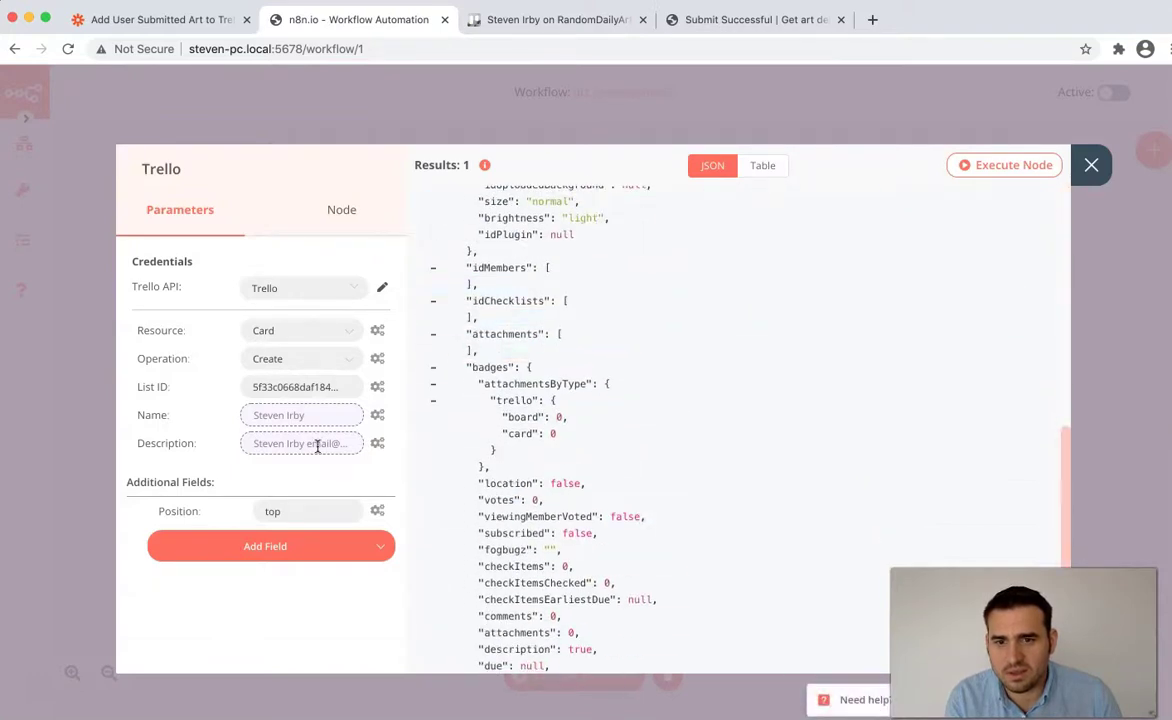
{"action": "left_click", "coordinate": [317, 446]}
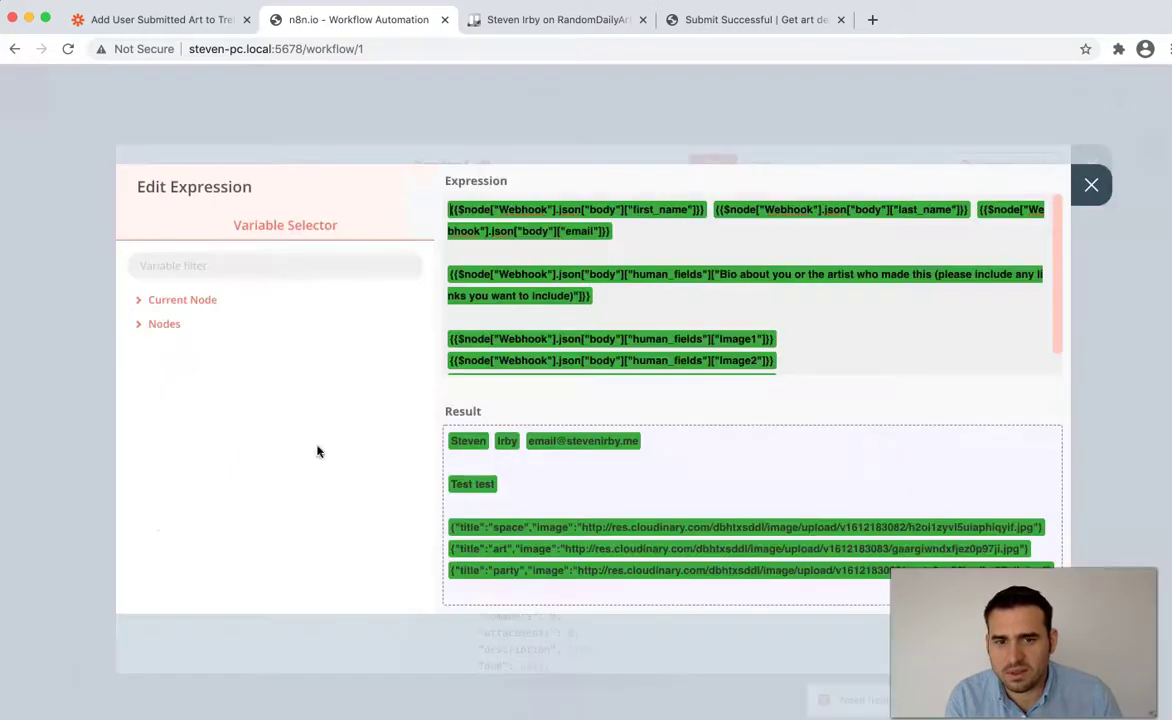
- Browse the Webhook output's JSON body data fields in the expression's variable list
{"action": "left_click", "coordinate": [166, 324]}
{"action": "left_click", "coordinate": [175, 517]}
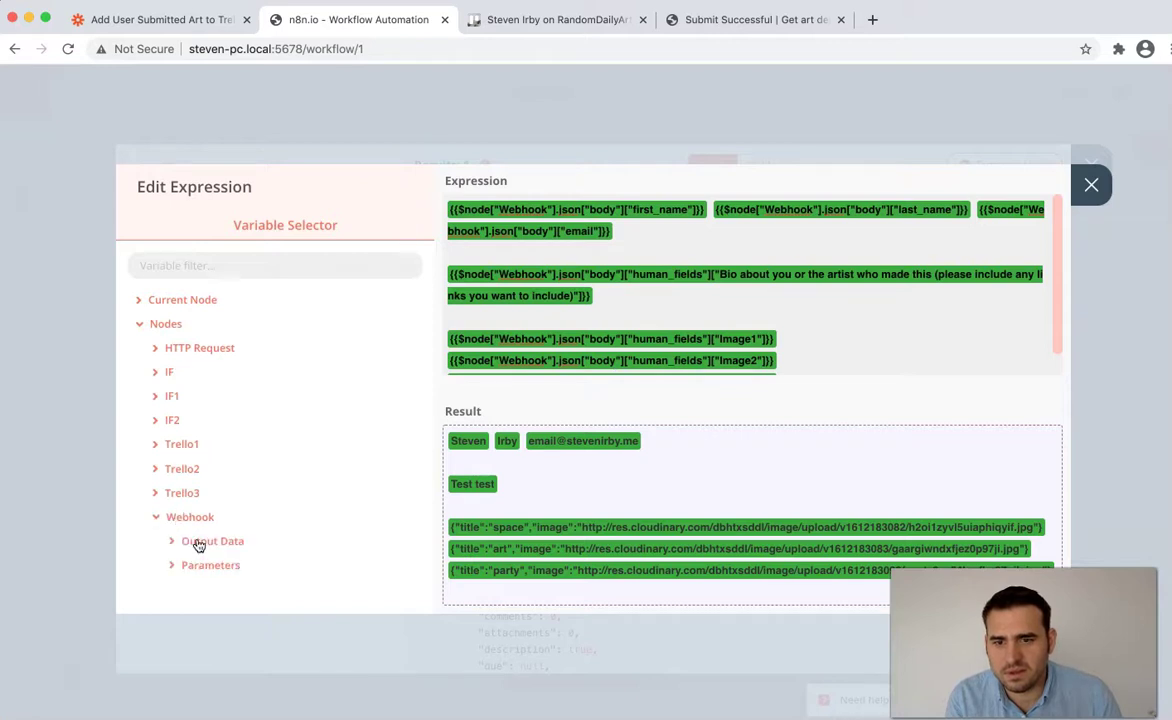
{"action": "left_click", "coordinate": [199, 541]}
{"action": "left_click", "coordinate": [207, 561]}
{"action": "scroll", "coordinate": [183, 526], "scroll_direction": "down", "scroll_amount": 1}
{"action": "left_click", "coordinate": [205, 532]}
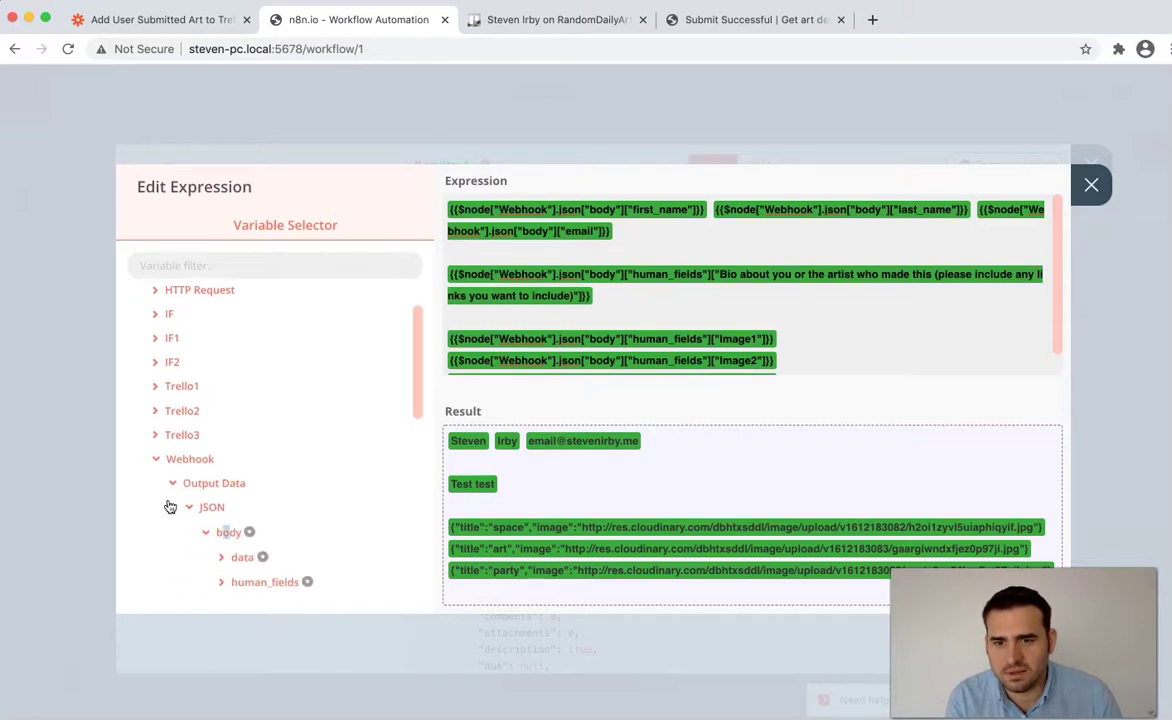
{"action": "scroll", "coordinate": [170, 507], "scroll_direction": "down", "scroll_amount": 5}
{"action": "scroll", "coordinate": [222, 328], "scroll_direction": "up", "scroll_amount": 2}
{"action": "scroll", "coordinate": [157, 510], "scroll_direction": "down", "scroll_amount": 2}
{"action": "scroll", "coordinate": [156, 511], "scroll_direction": "down", "scroll_amount": 3}
{"action": "scroll", "coordinate": [185, 495], "scroll_direction": "up", "scroll_amount": 7}
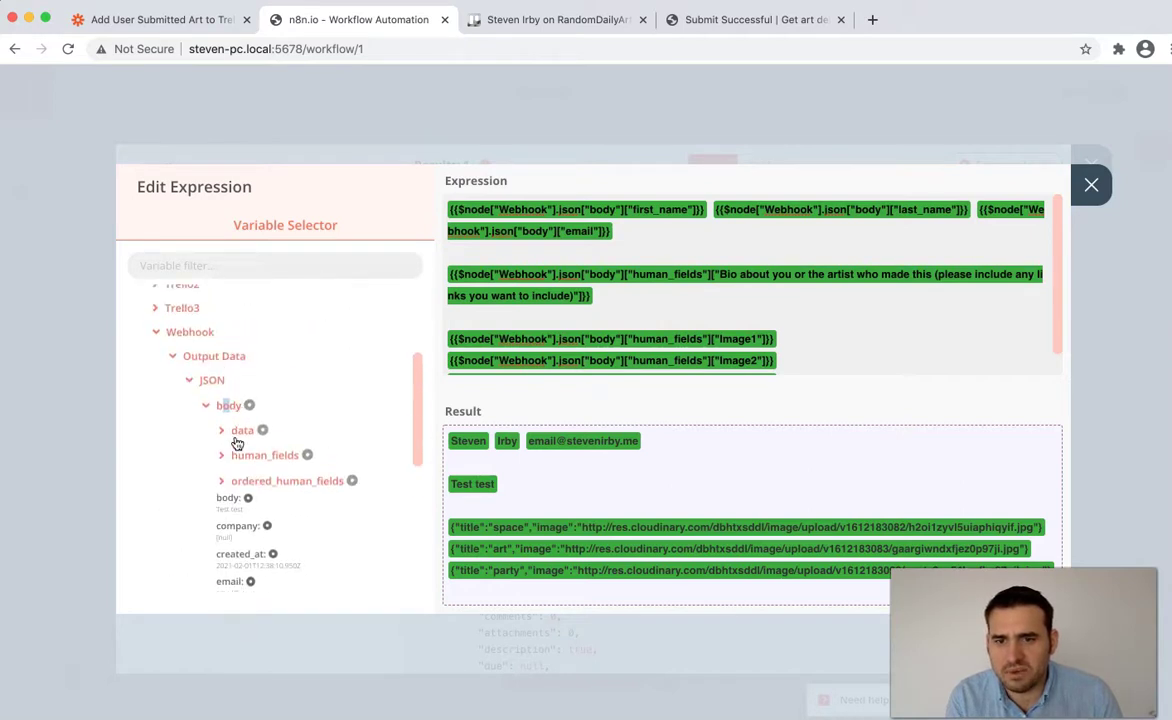
{"action": "left_click", "coordinate": [237, 438]}
{"action": "scroll", "coordinate": [201, 453], "scroll_direction": "down", "scroll_amount": 2}
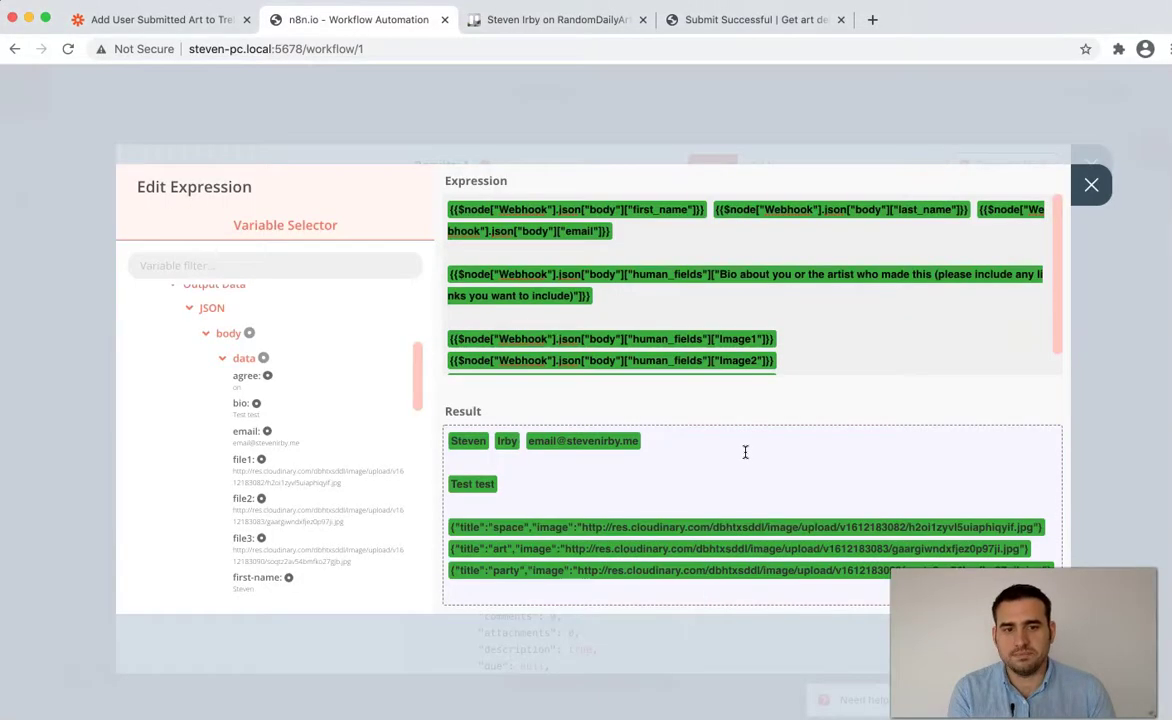
{"action": "left_click", "coordinate": [1094, 192]}
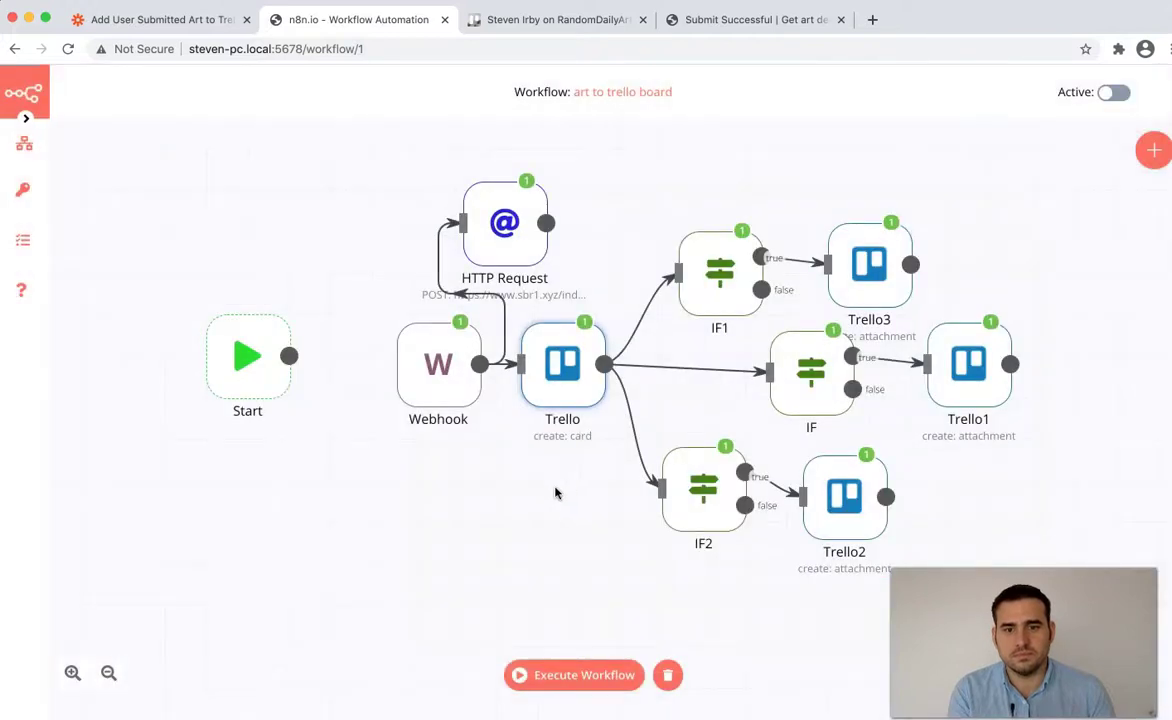
- Add an IF node connected to the Webhook's output
{"action": "left_click_drag", "start_coordinate": [481, 366], "coordinate": [479, 547]}
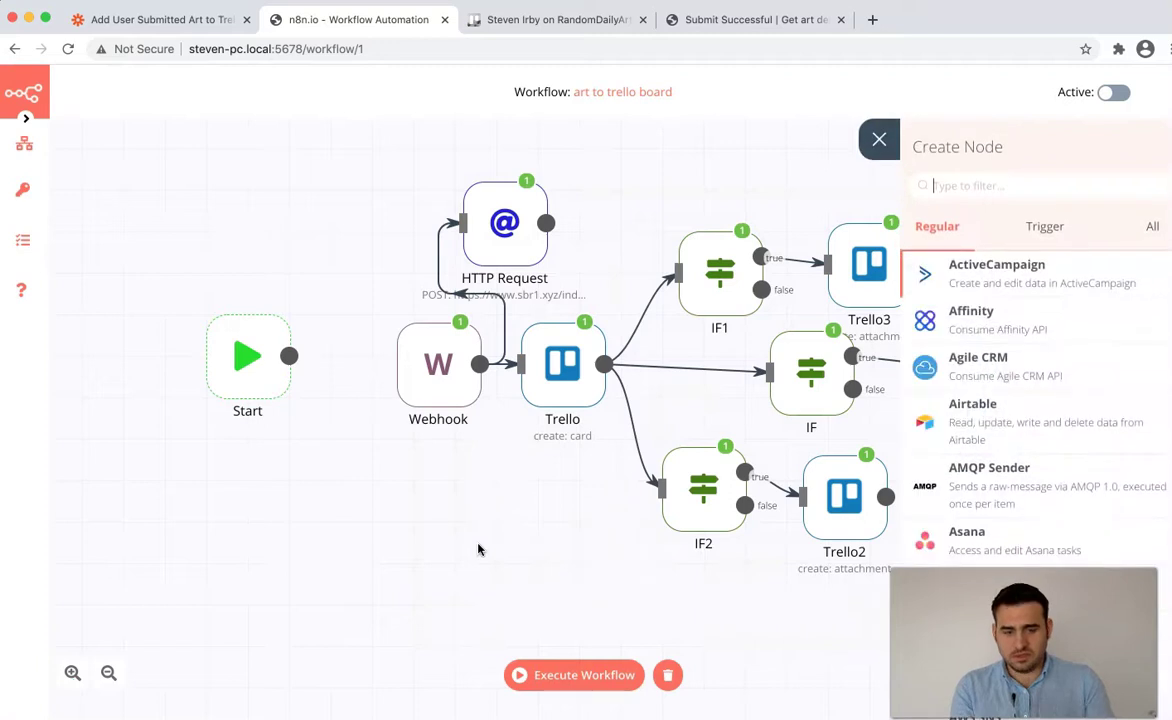
{"action": "type", "text": "if"}
{"action": "left_click", "coordinate": [935, 355]}
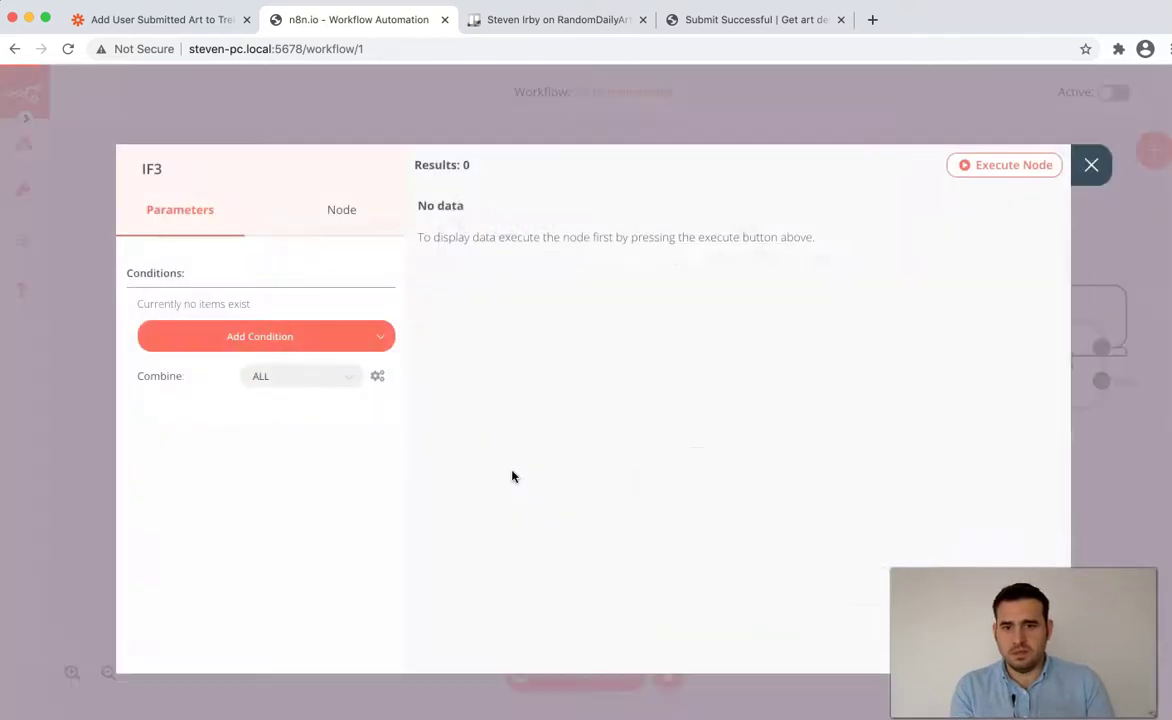
- Add a String condition to IF3 and switch its Value 1 to an expression
{"action": "left_click", "coordinate": [307, 338]}
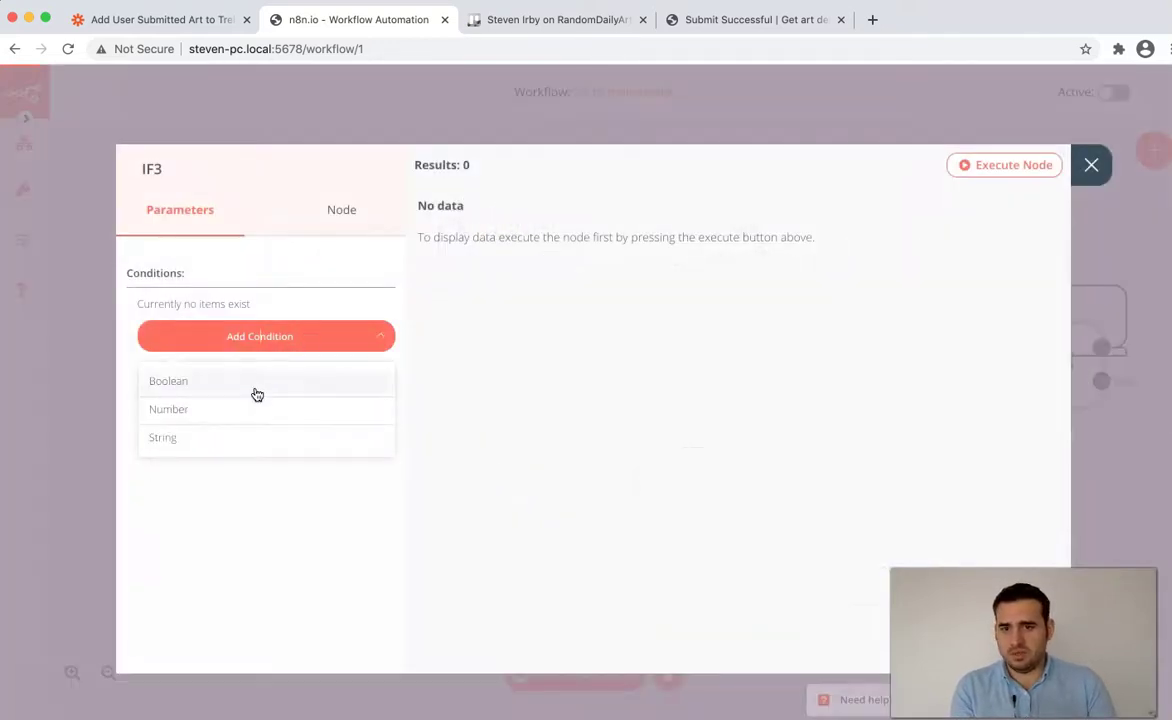
{"action": "left_click", "coordinate": [240, 437]}
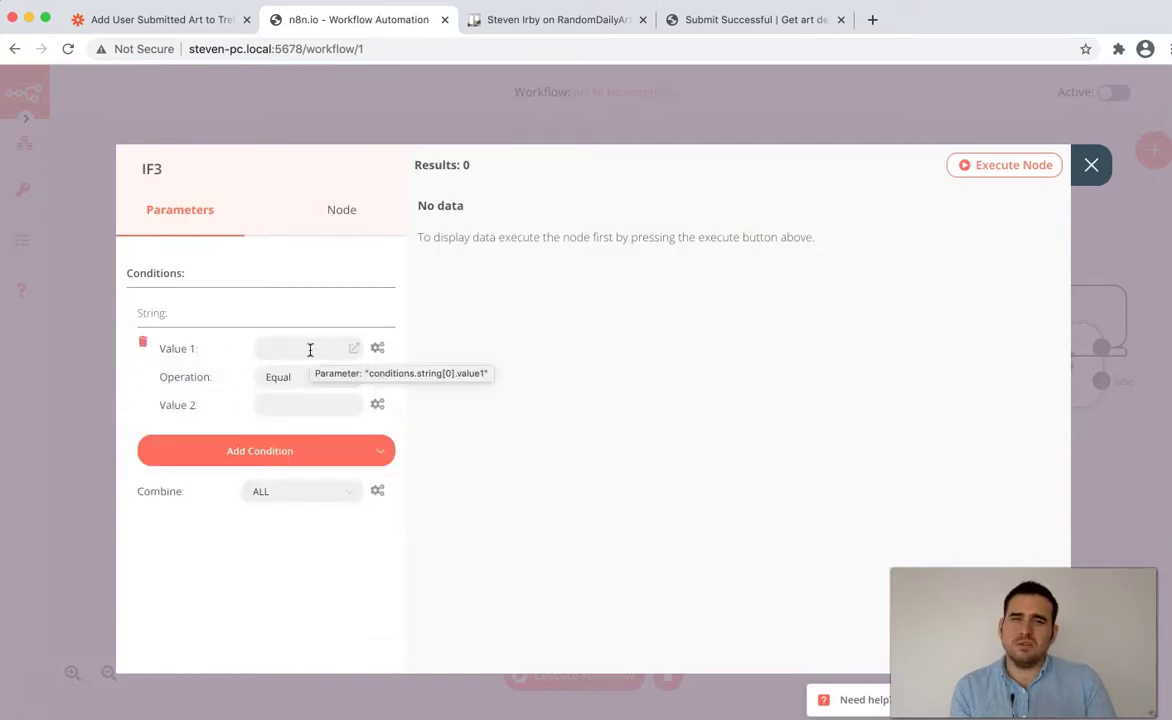
{"action": "left_click", "coordinate": [375, 350]}
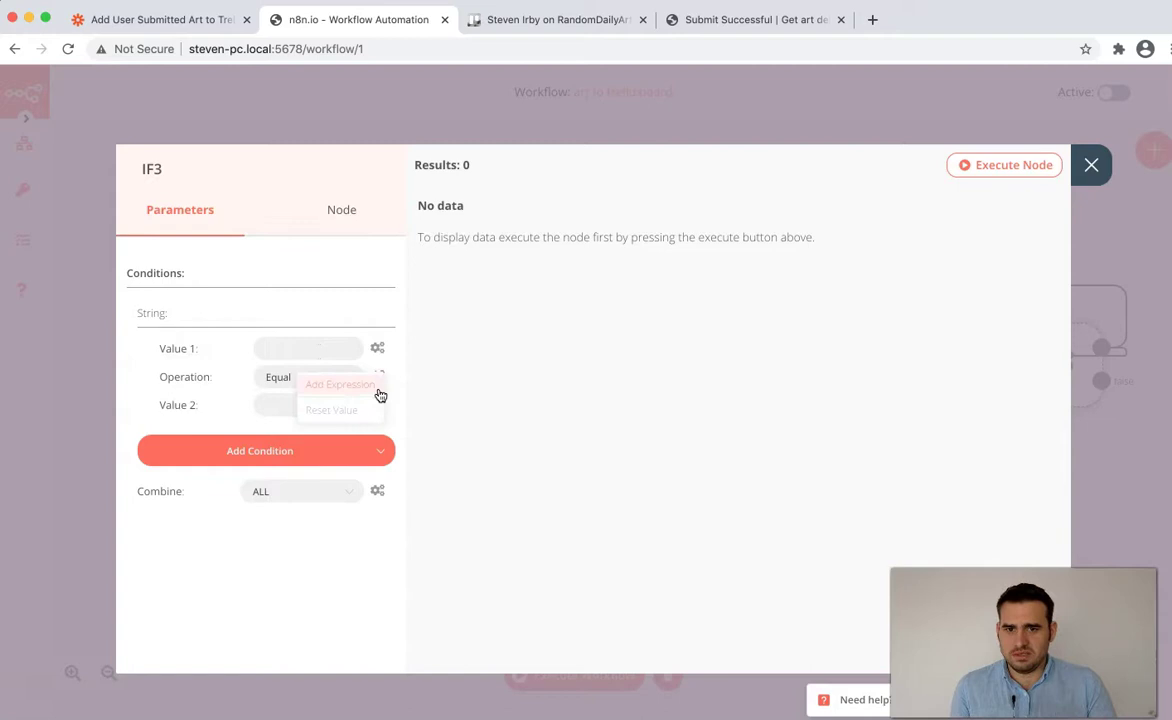
{"action": "left_click", "coordinate": [355, 382]}
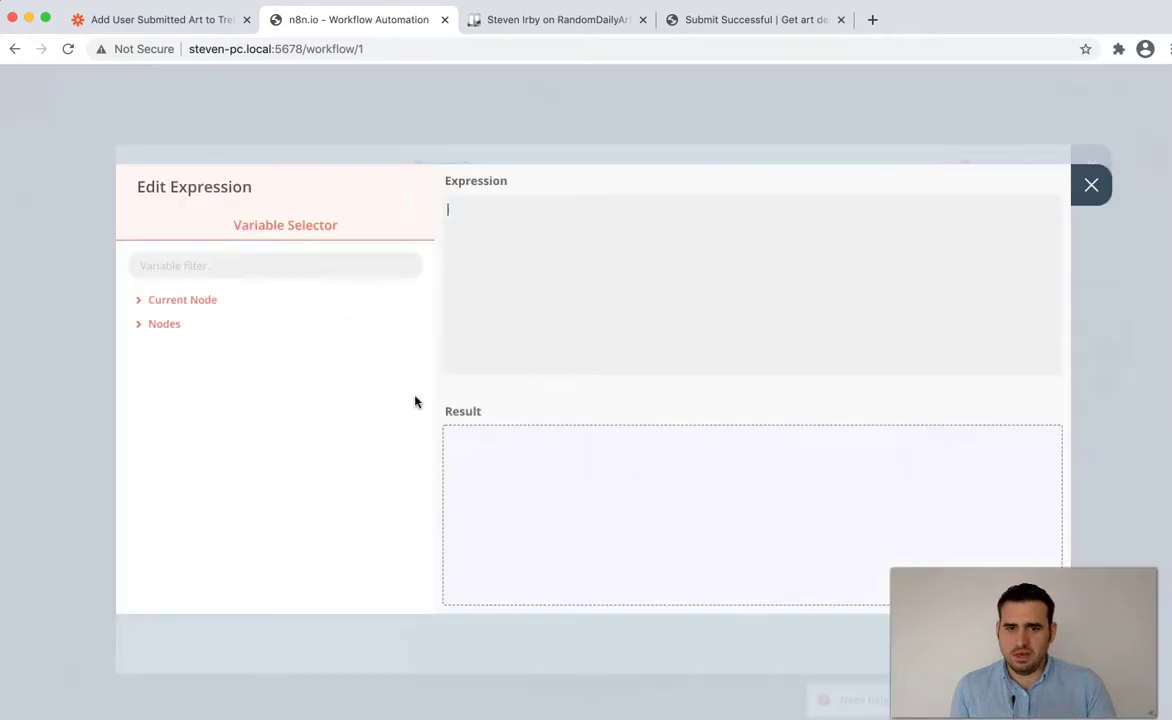
- Set Value 1 to $node["Webhook"].json["body"]["data"]["sales"] from the Webhook's output data
{"action": "left_click", "coordinate": [166, 326]}
{"action": "left_click", "coordinate": [185, 541]}
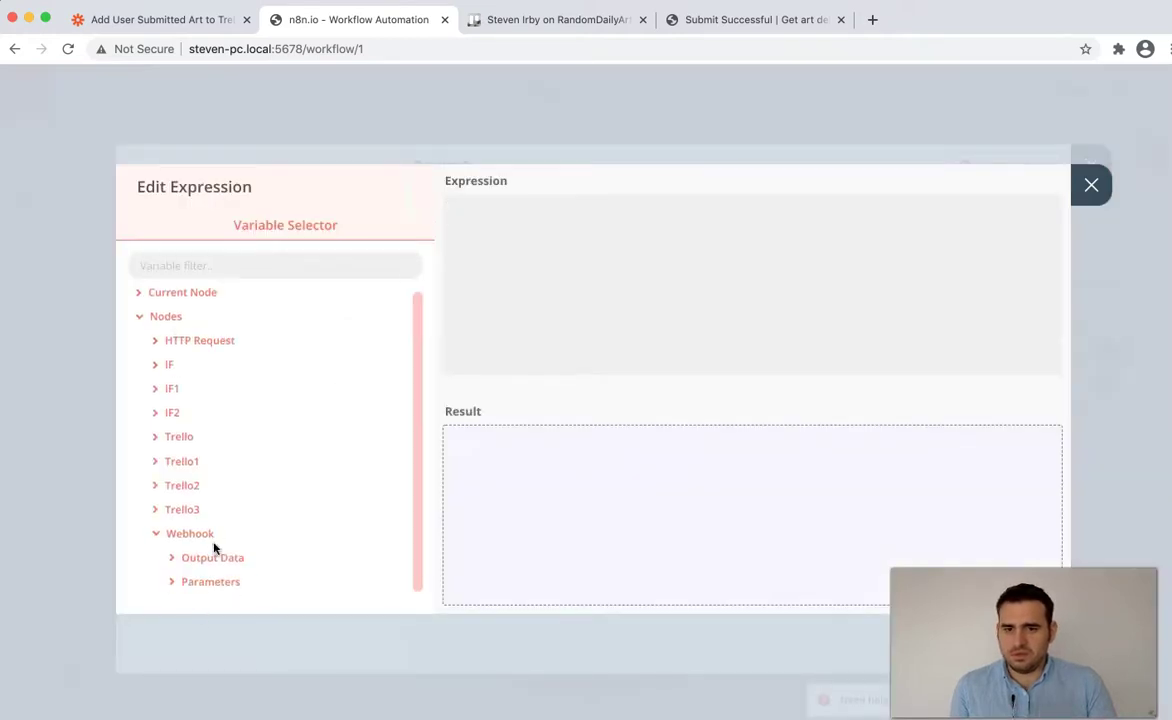
{"action": "left_click", "coordinate": [228, 560]}
{"action": "left_click", "coordinate": [214, 555]}
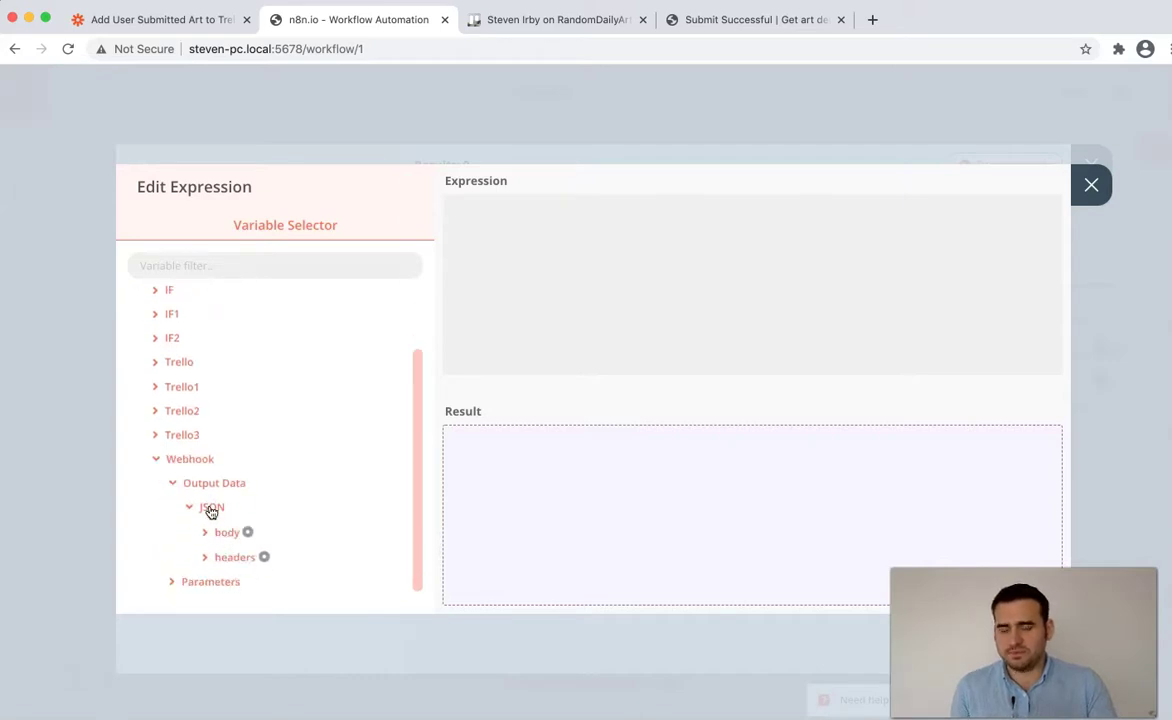
{"action": "left_click", "coordinate": [224, 532]}
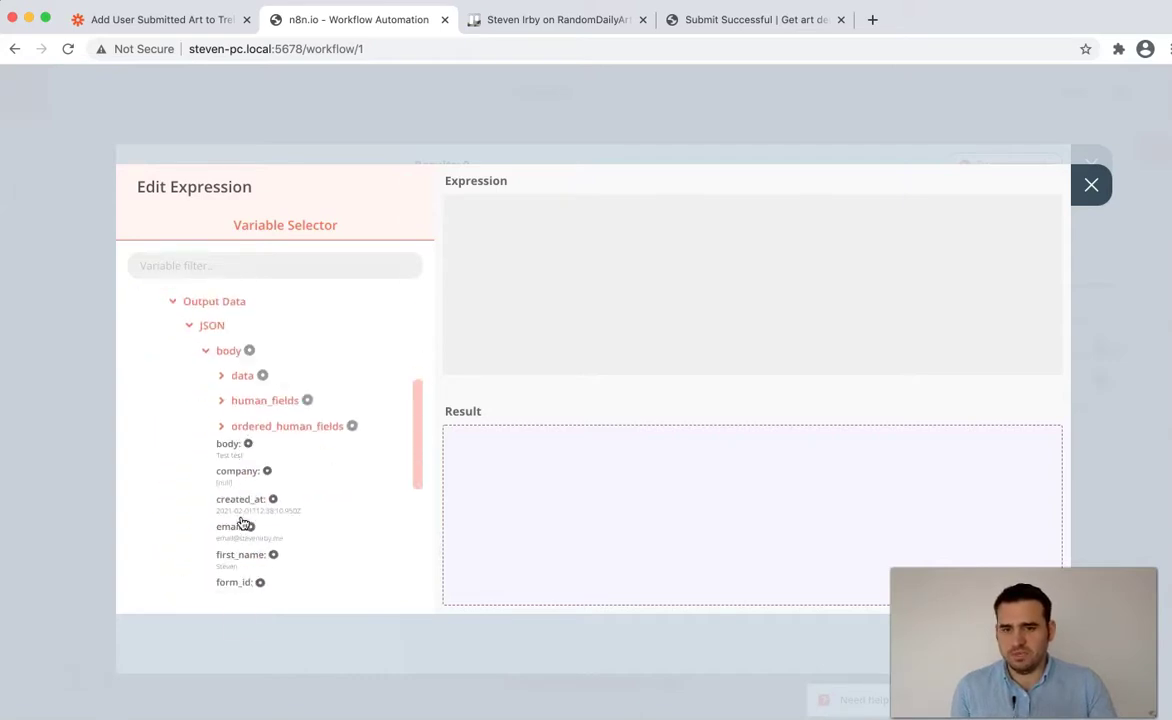
{"action": "left_click", "coordinate": [234, 358]}
{"action": "scroll", "coordinate": [254, 460], "scroll_direction": "down", "scroll_amount": 2}
{"action": "scroll", "coordinate": [254, 459], "scroll_direction": "up", "scroll_amount": 1}
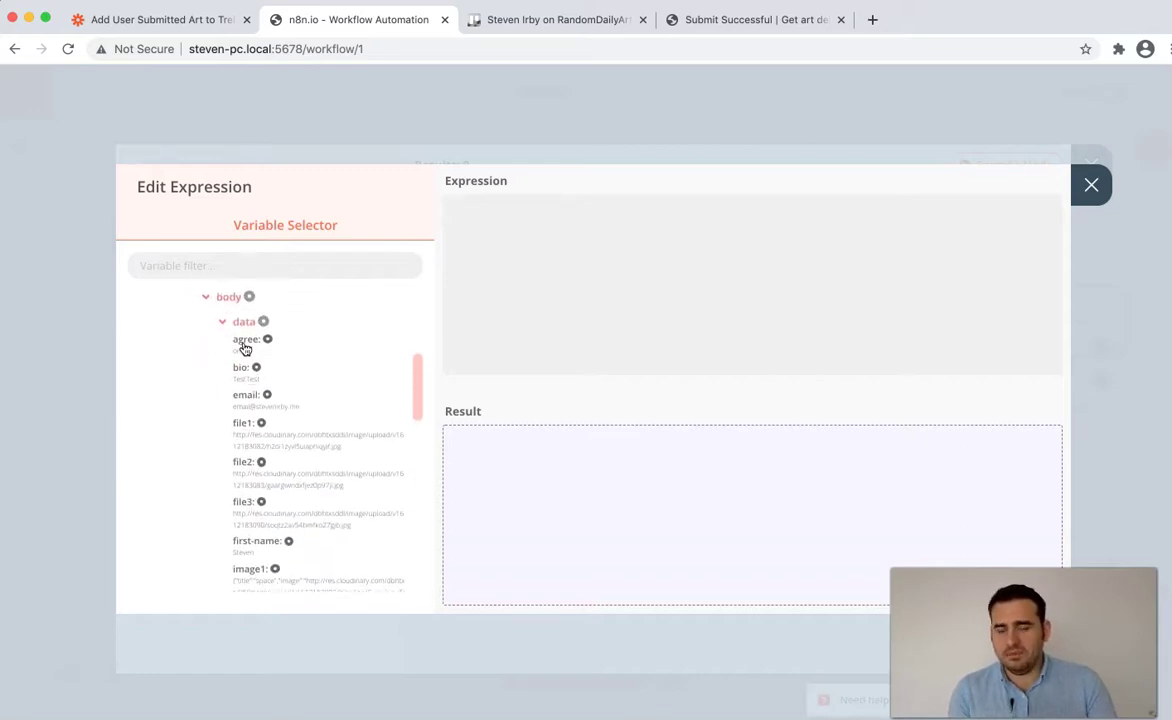
{"action": "scroll", "coordinate": [243, 345], "scroll_direction": "down", "scroll_amount": 3}
{"action": "scroll", "coordinate": [241, 355], "scroll_direction": "down", "scroll_amount": 5}
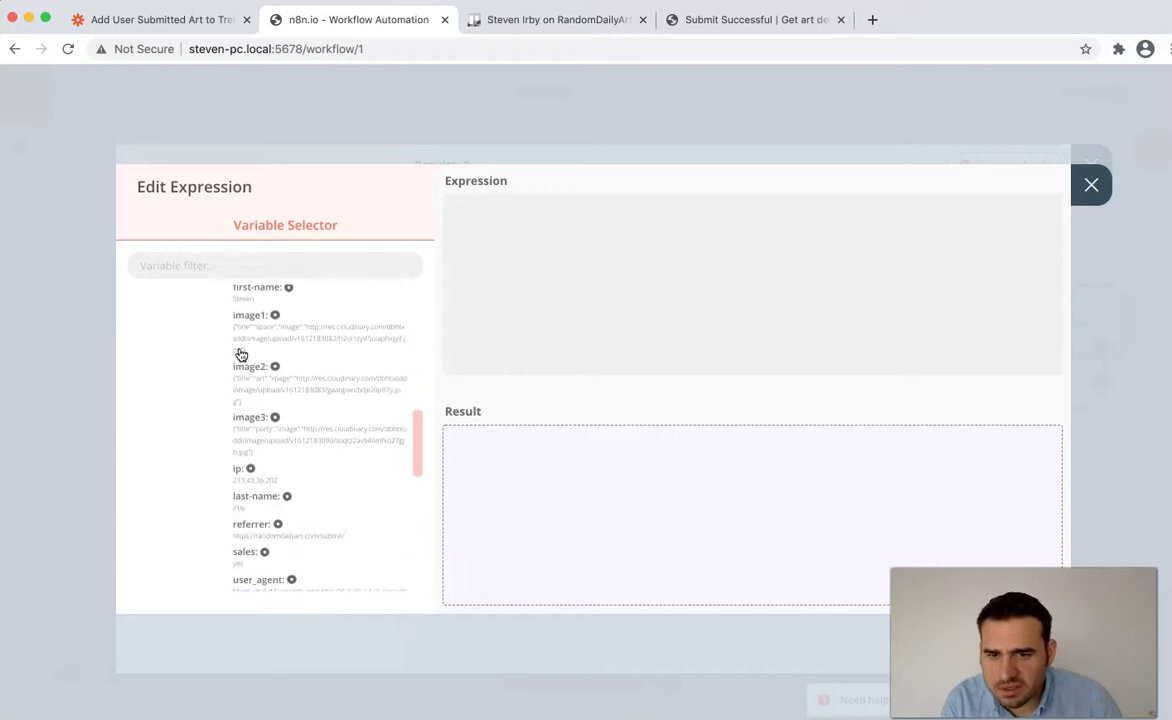
{"action": "left_click", "coordinate": [240, 492]}
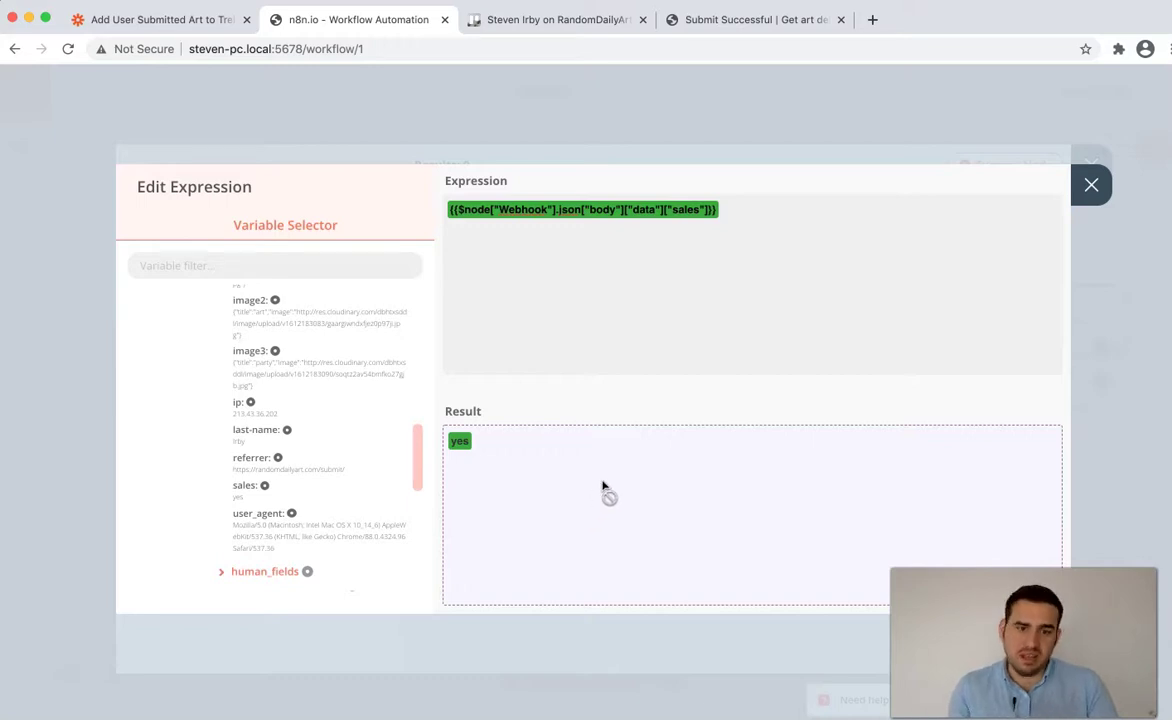
{"action": "left_click", "coordinate": [1091, 196]}
- Keep the Equal operation, set Value 2 to yes, and return to the canvas
{"action": "left_click", "coordinate": [312, 380]}
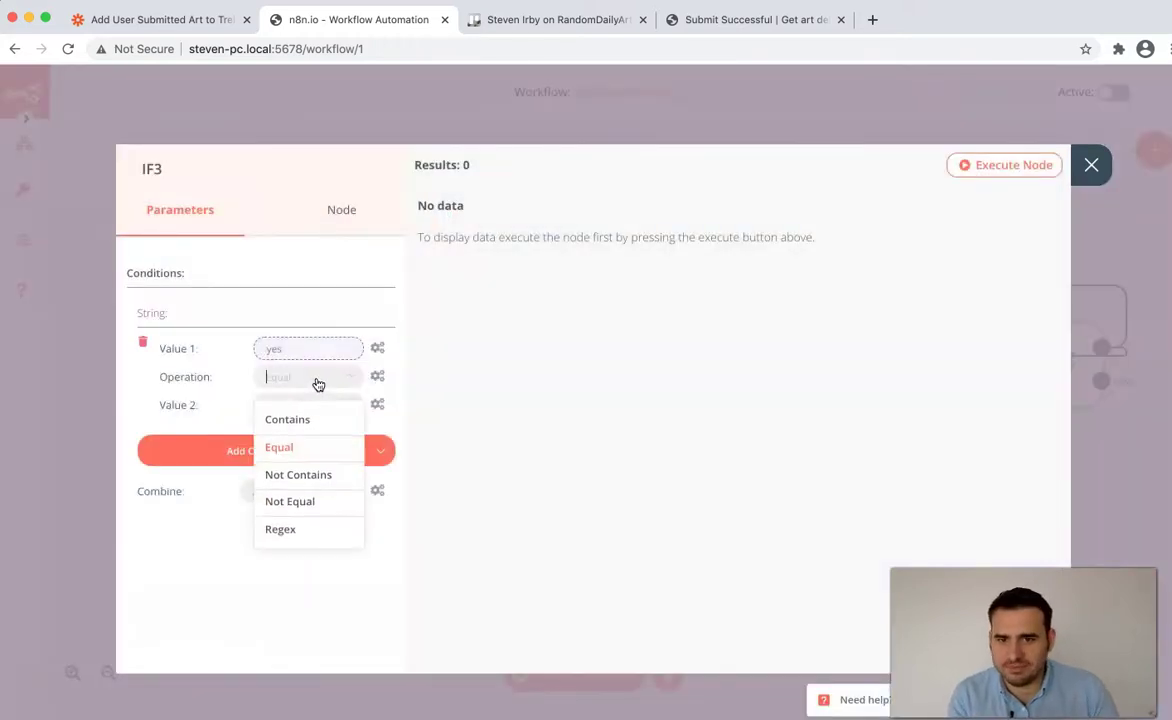
{"action": "left_click", "coordinate": [290, 450]}
{"action": "type", "text": "yes"}
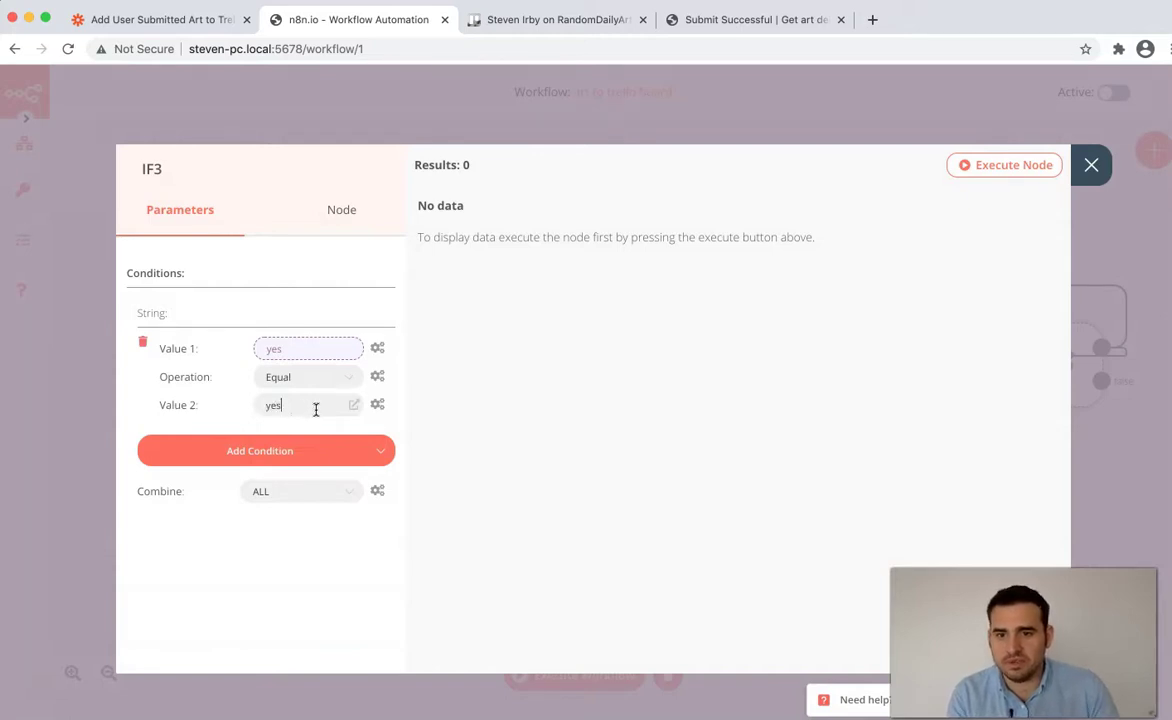
{"action": "left_click", "coordinate": [307, 350]}
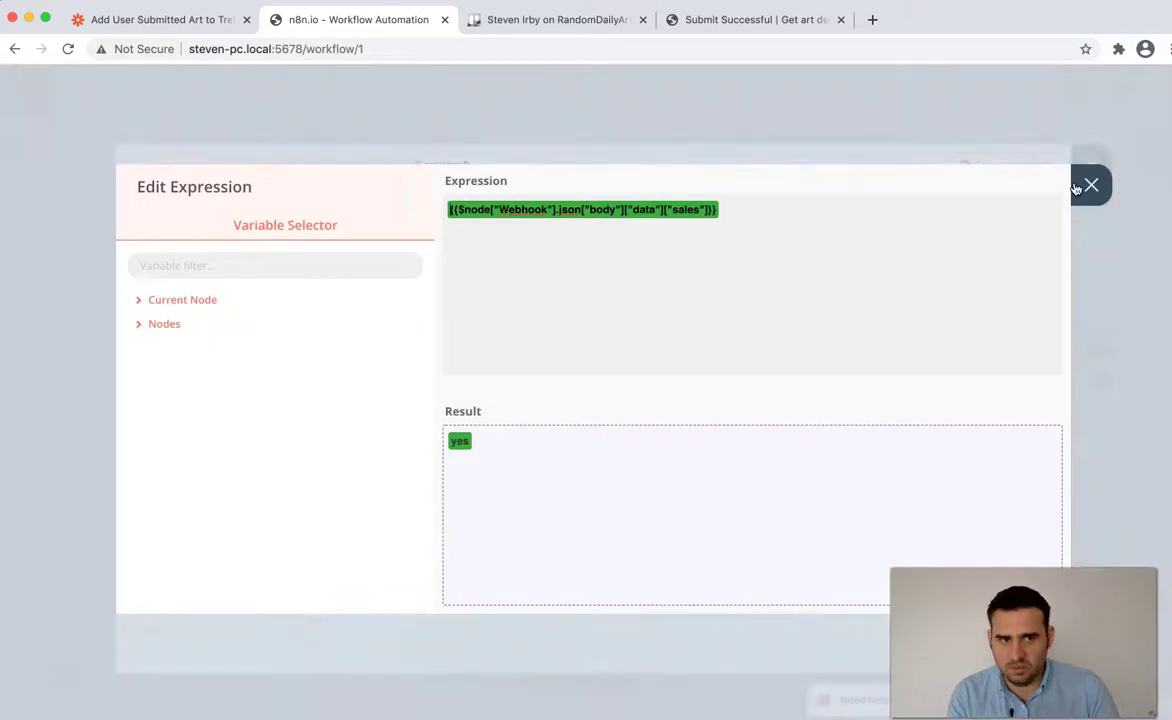
{"action": "left_click", "coordinate": [1077, 187]}
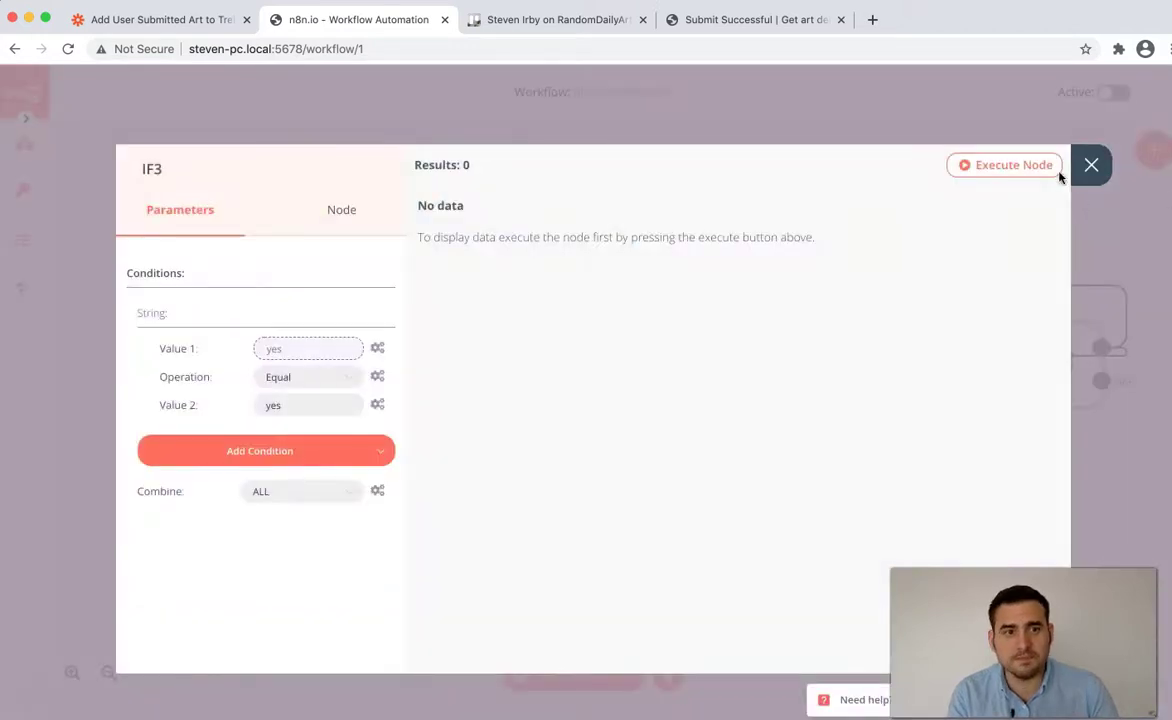
{"action": "left_click", "coordinate": [1092, 166]}
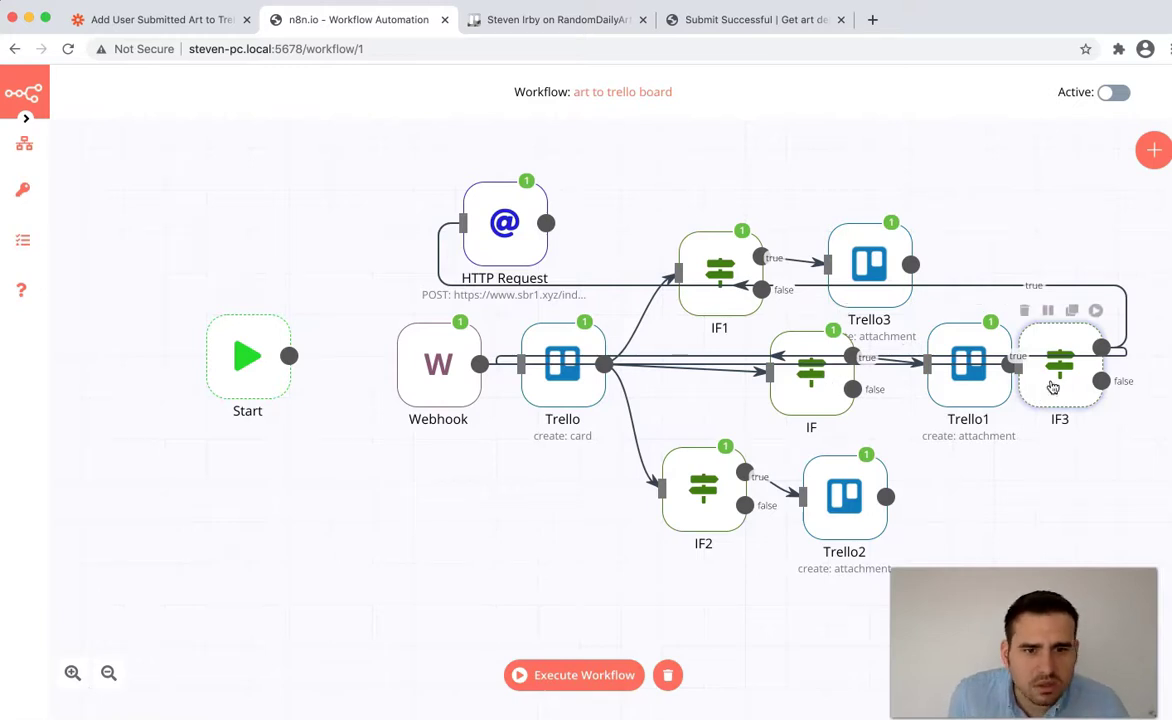
- Move IF3 below the Webhook, remove its true link to Trello, and connect the Webhook output to IF3
{"action": "left_click_drag", "start_coordinate": [1052, 388], "coordinate": [443, 623]}
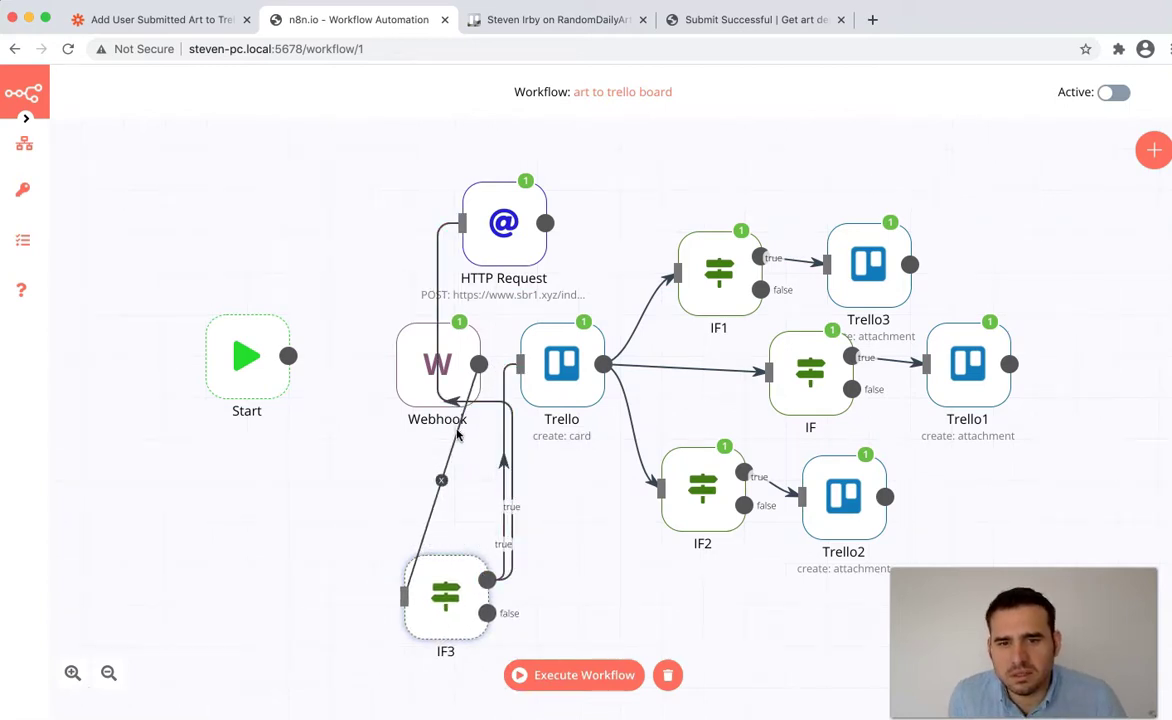
{"action": "left_click", "coordinate": [504, 473]}
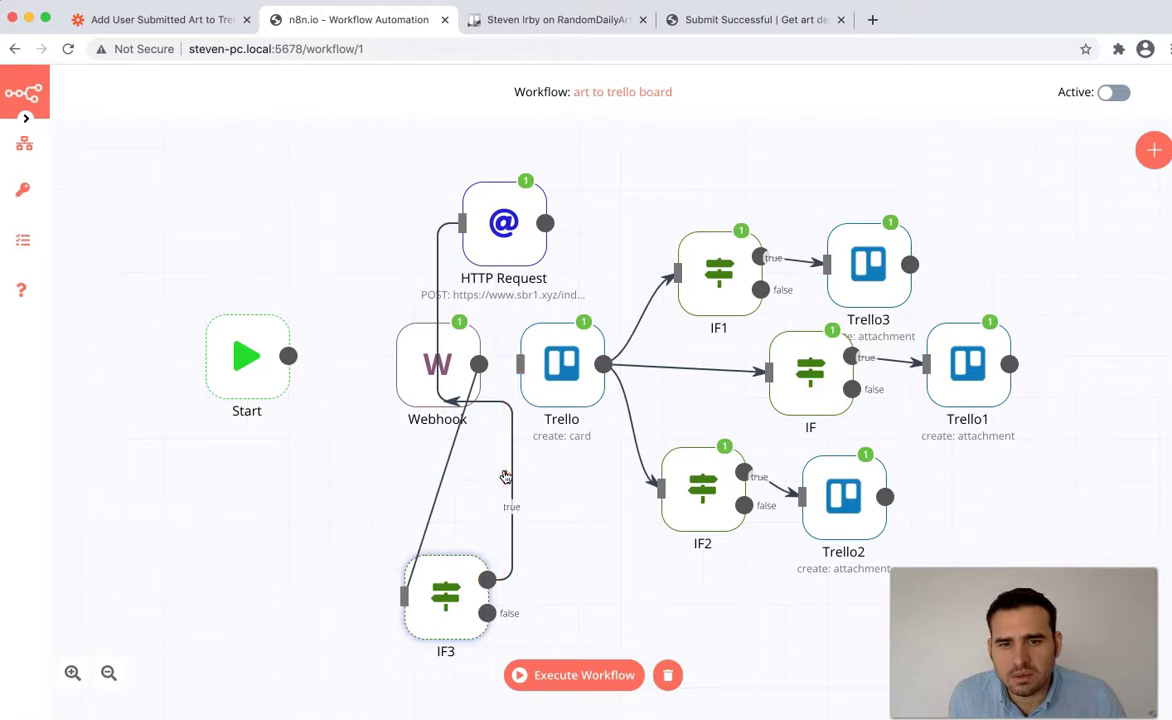
{"action": "left_click_drag", "start_coordinate": [479, 364], "coordinate": [538, 207]}
{"action": "left_click_drag", "start_coordinate": [440, 630], "coordinate": [456, 548]}
{"action": "double_click", "coordinate": [456, 548]}
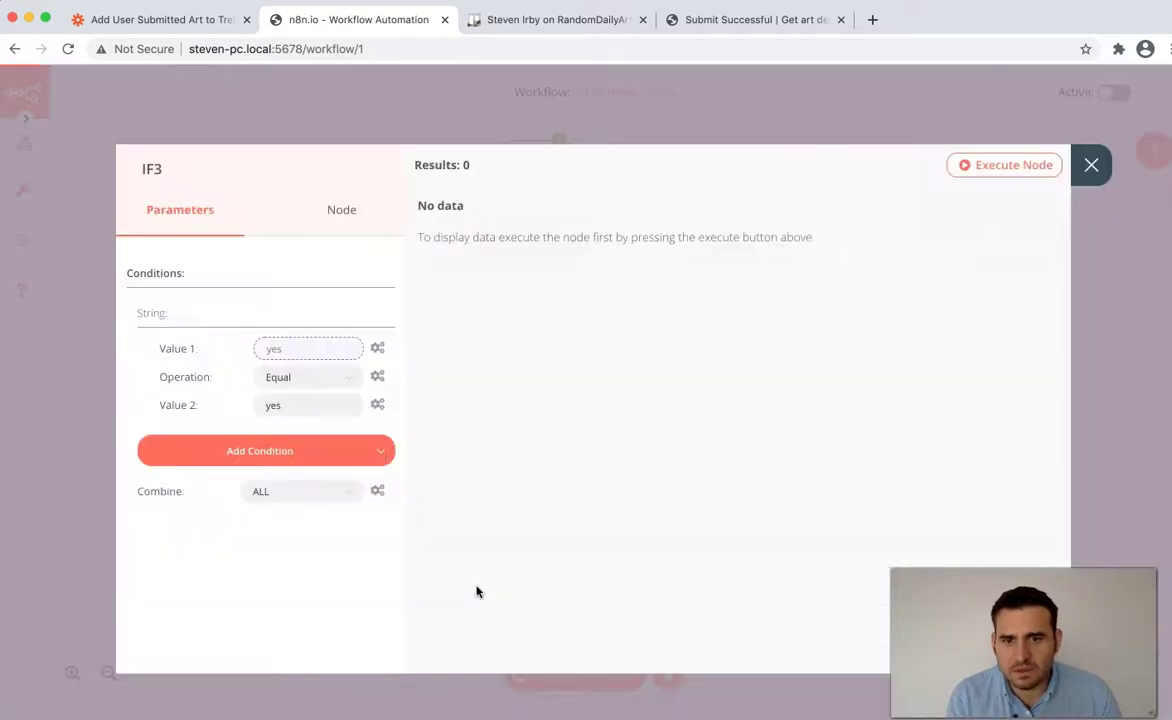
{"action": "left_click", "coordinate": [1072, 174]}
{"action": "left_click_drag", "start_coordinate": [466, 526], "coordinate": [581, 581]}
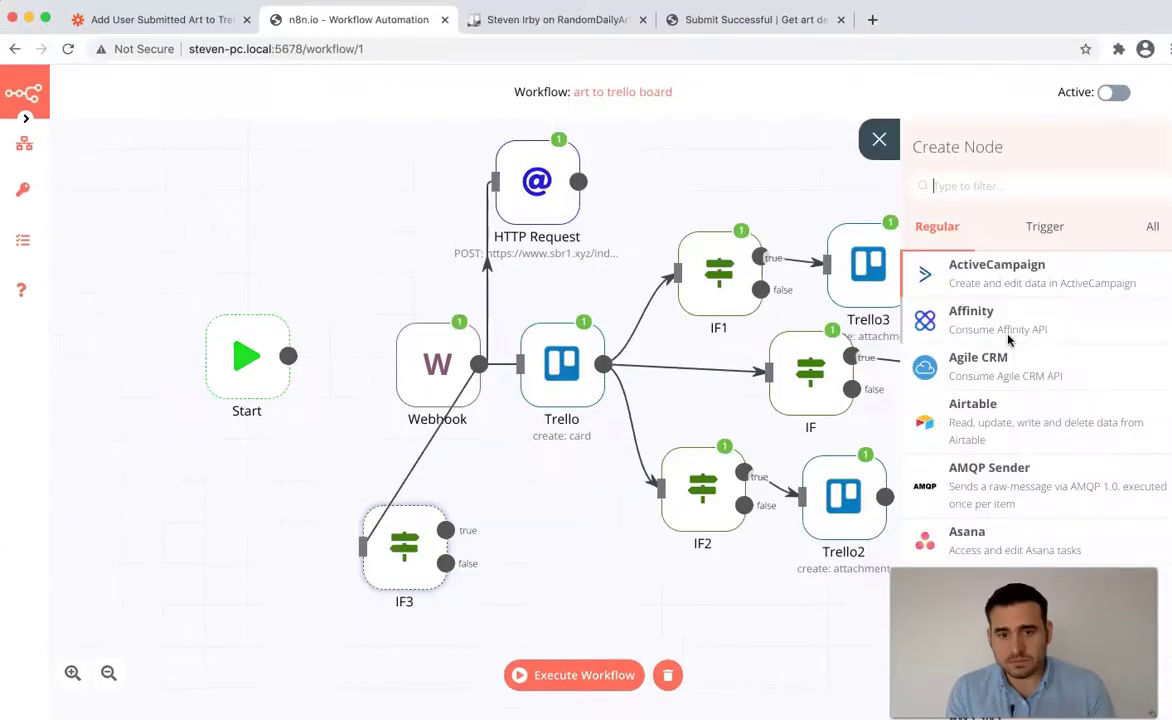
{"action": "key", "text": "super+Tab"}
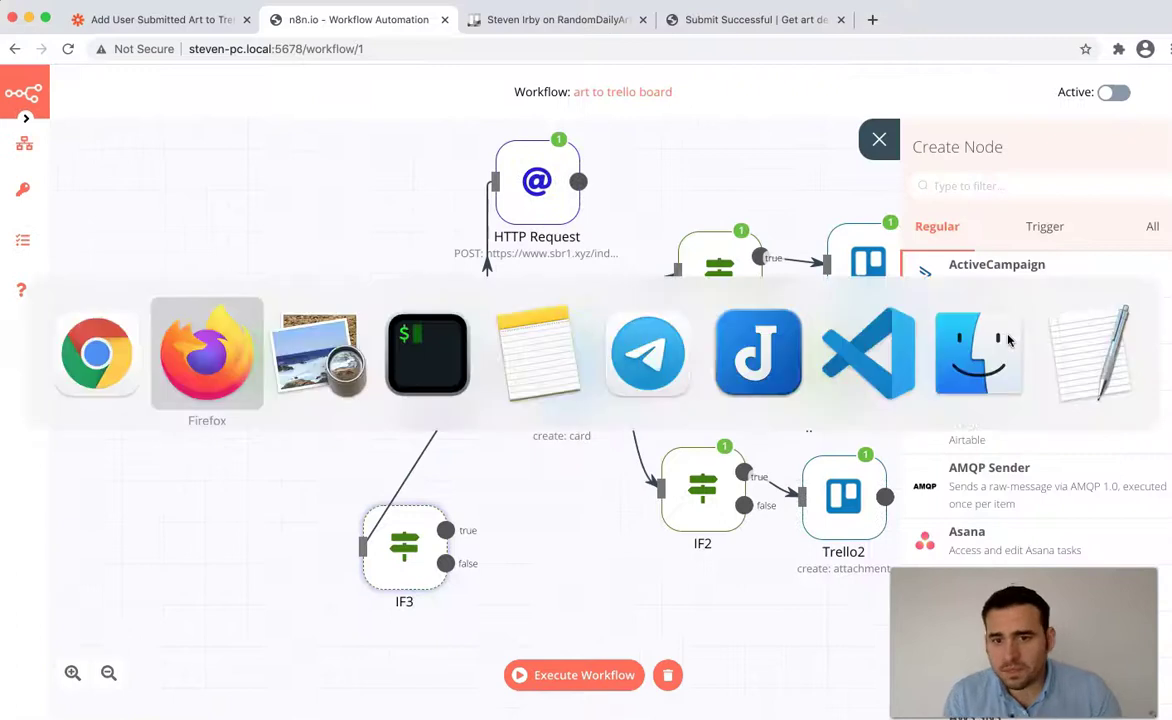
{"action": "key", "text": "super+Tab"}
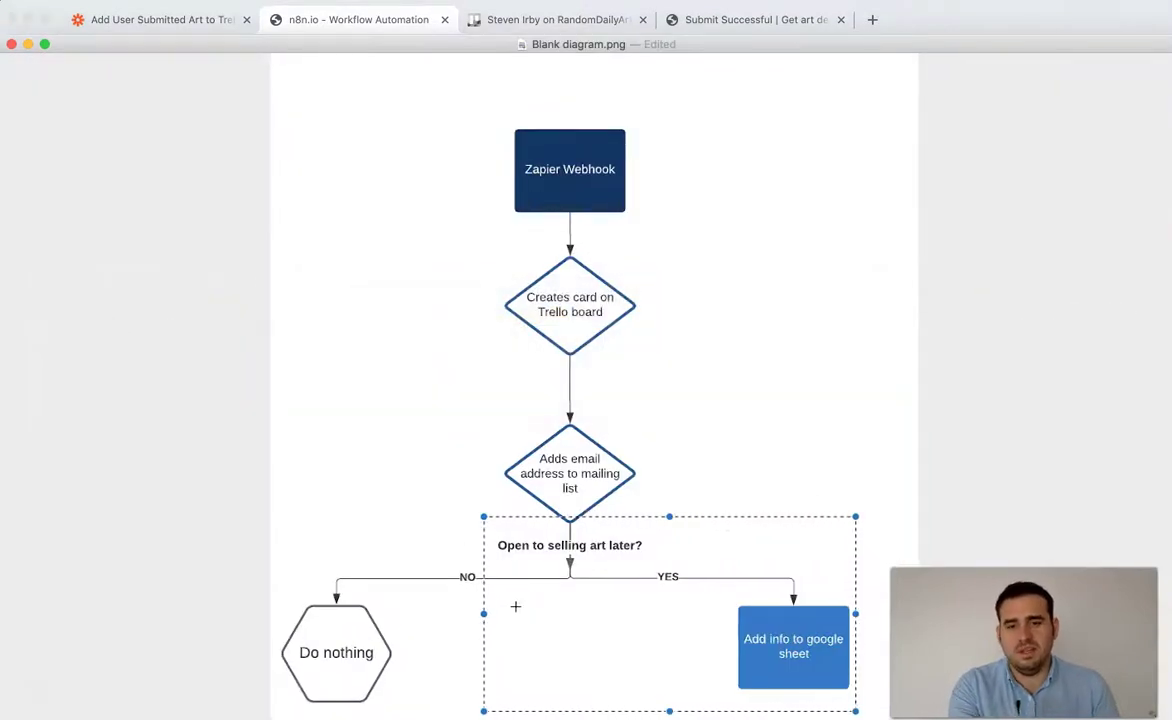
{"action": "left_click_drag", "start_coordinate": [612, 543], "coordinate": [269, 685]}
{"action": "left_click", "coordinate": [515, 516]}
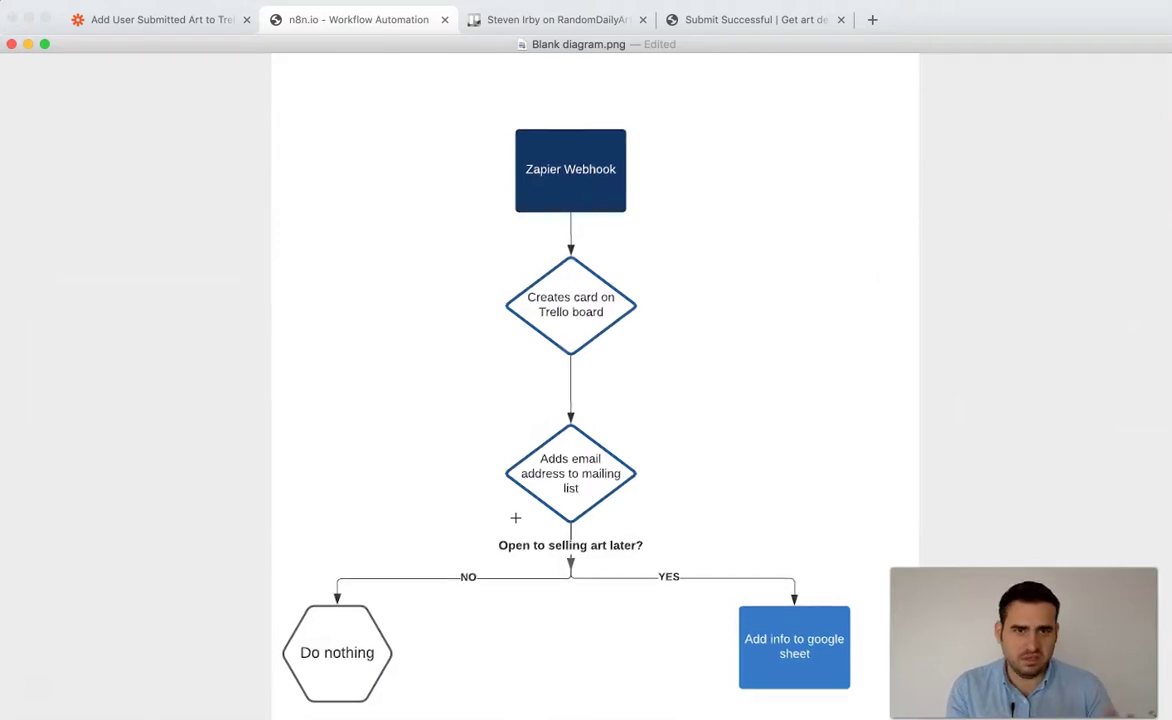
{"action": "key", "text": "super+Tab"}
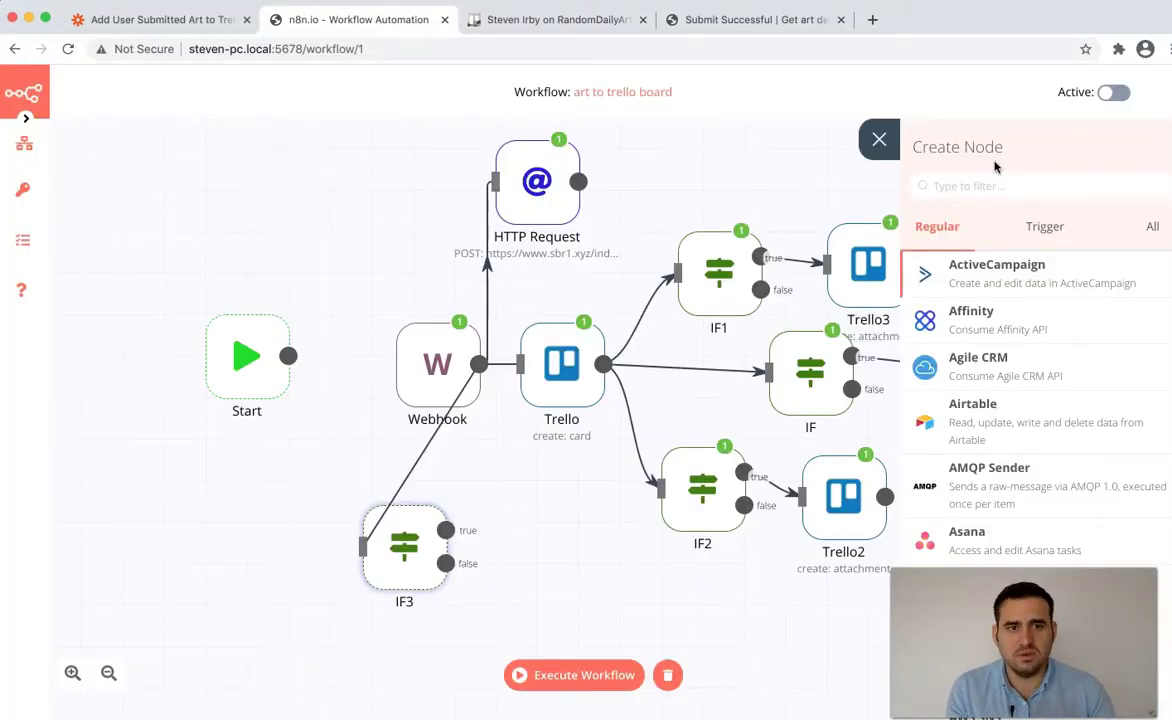
- Add a Google Sheets node on IF3's true output, found by searching 'goo'
{"action": "left_click", "coordinate": [884, 140]}
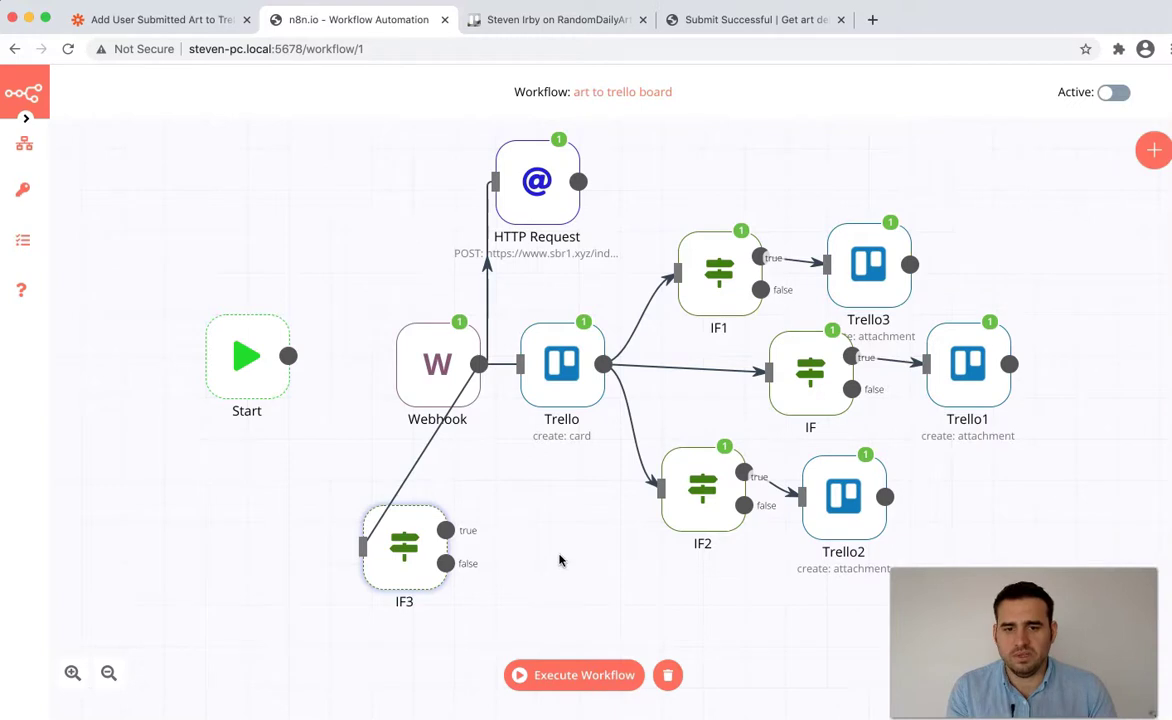
{"action": "left_click_drag", "start_coordinate": [445, 530], "coordinate": [568, 583]}
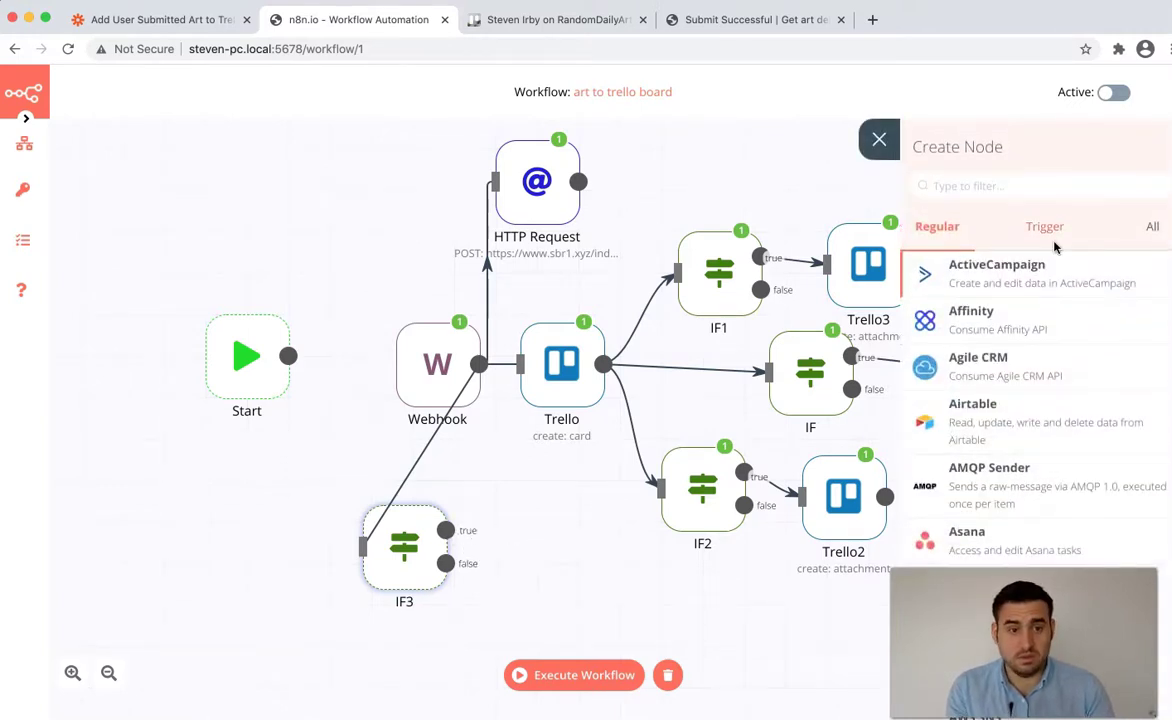
{"action": "type", "text": "goo"}
{"action": "left_click", "coordinate": [1041, 375]}
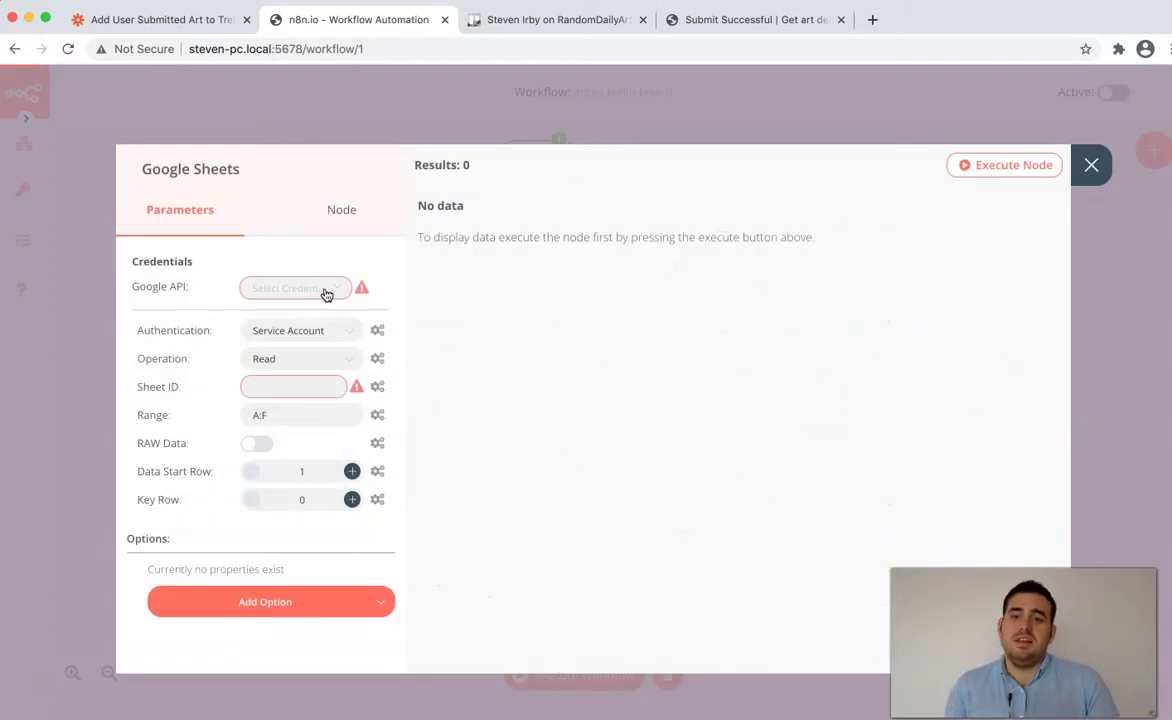
- Start new Google API credentials and search 'n8n google aut' in a new browser tab
{"action": "left_click", "coordinate": [325, 289]}
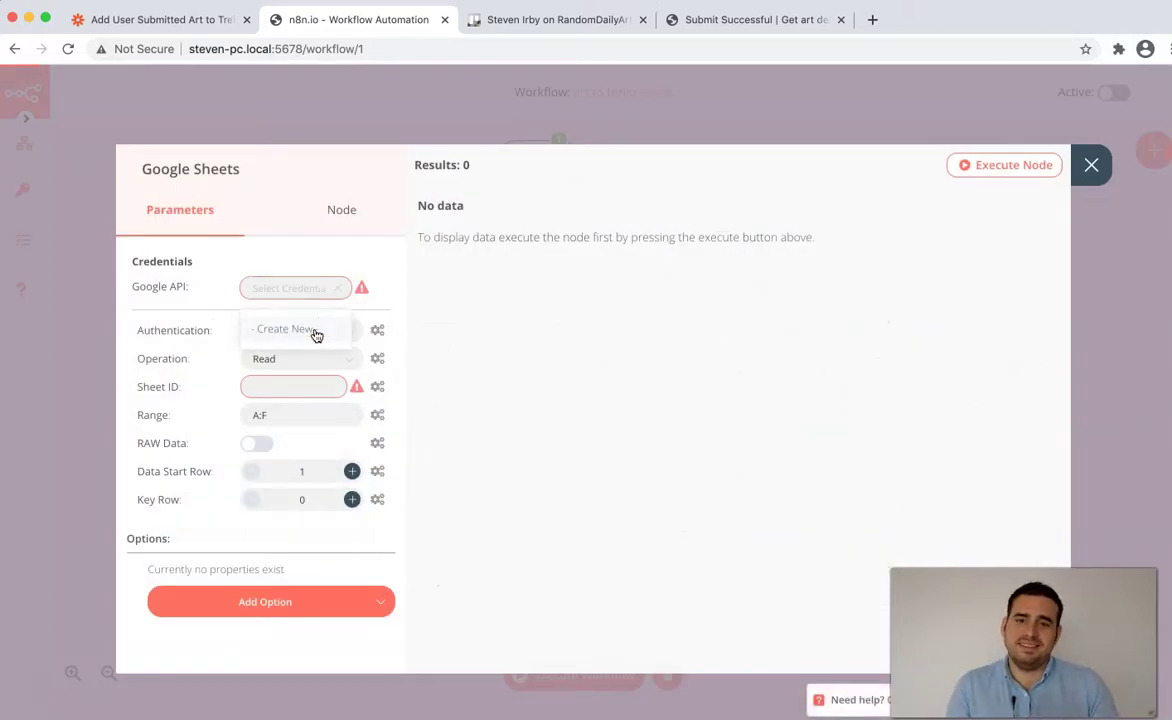
{"action": "left_click", "coordinate": [316, 331]}
{"action": "left_click", "coordinate": [565, 224]}
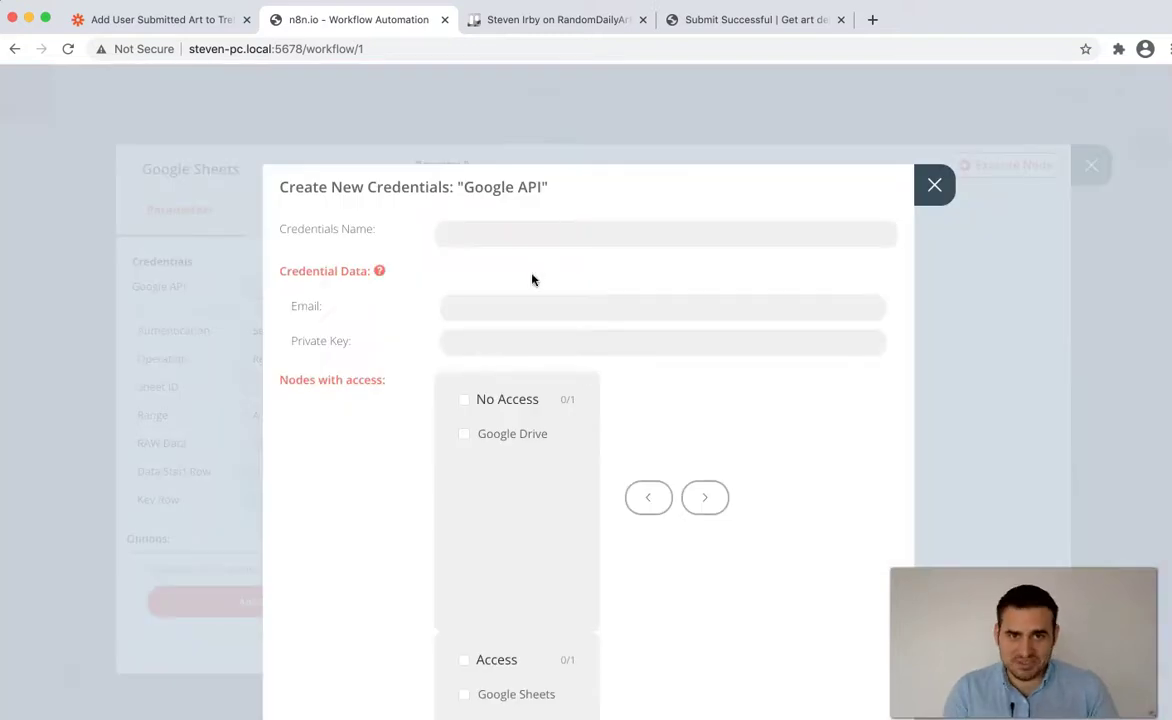
{"action": "key", "text": "super+t"}
{"action": "type", "text": "n8n goog"}
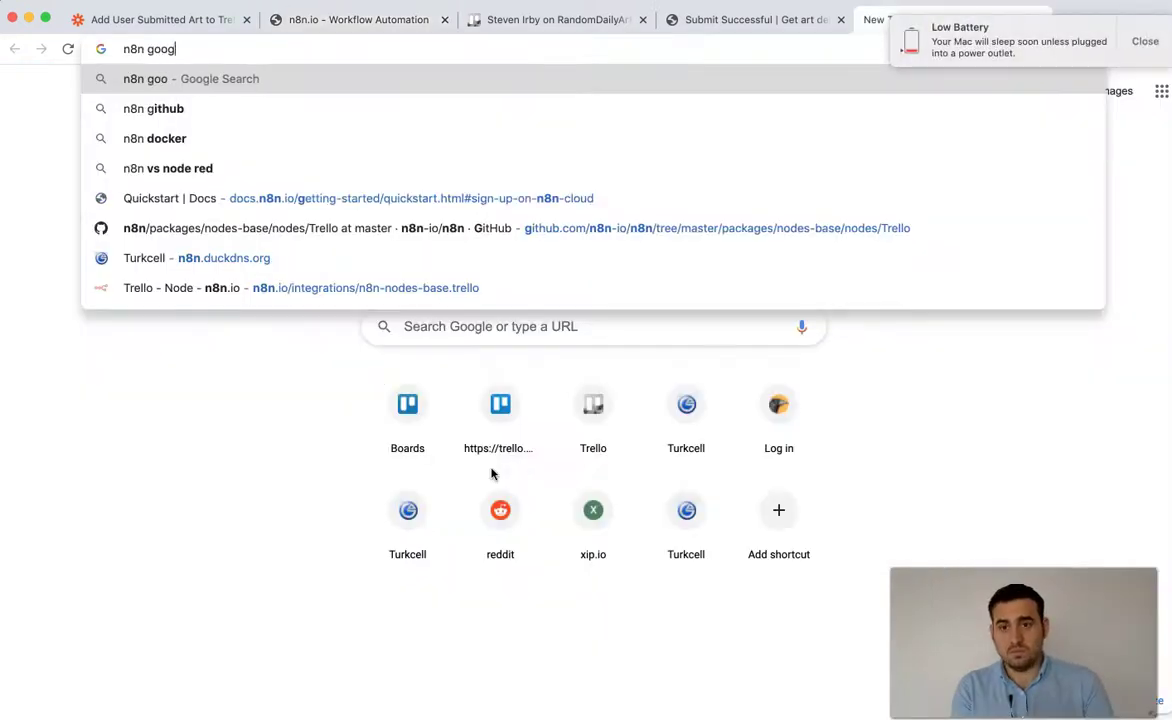
{"action": "type", "text": "le aut"}
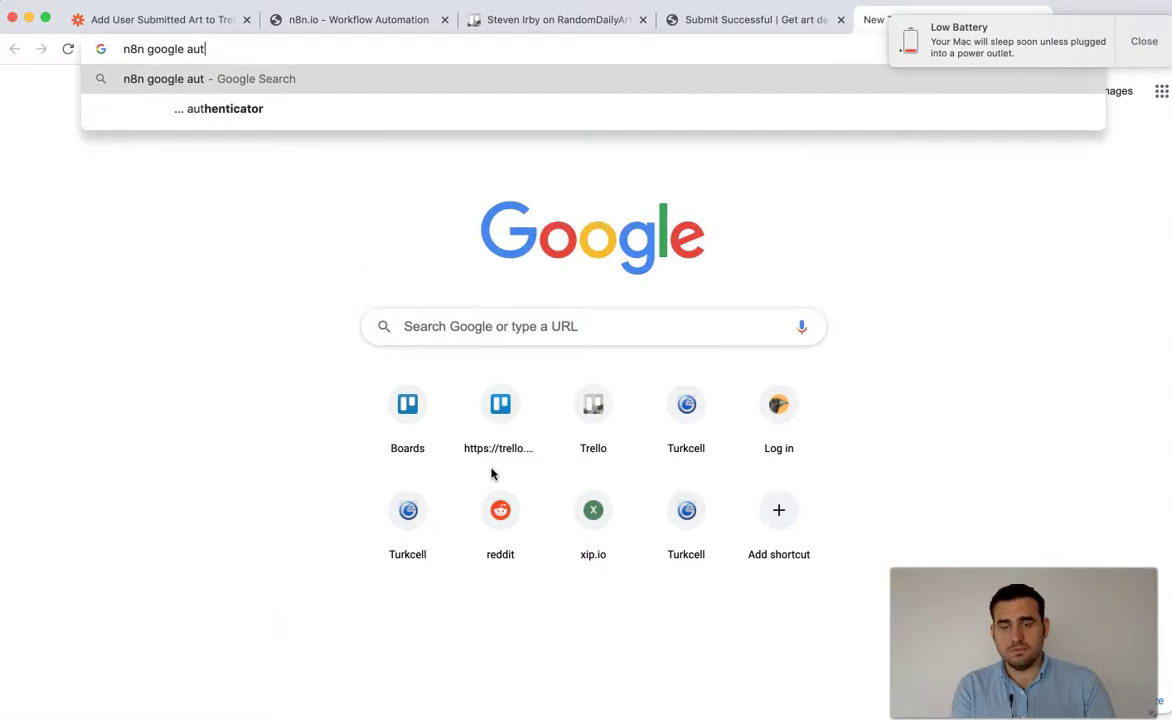
- Search Google for 'n8n google' and open the 'Google Sheets | n8n Docs' result
{"action": "key", "text": "BackSpace"}
{"action": "key", "text": "BackSpace"}
{"action": "key", "text": "BackSpace"}
{"action": "key", "text": "Return"}
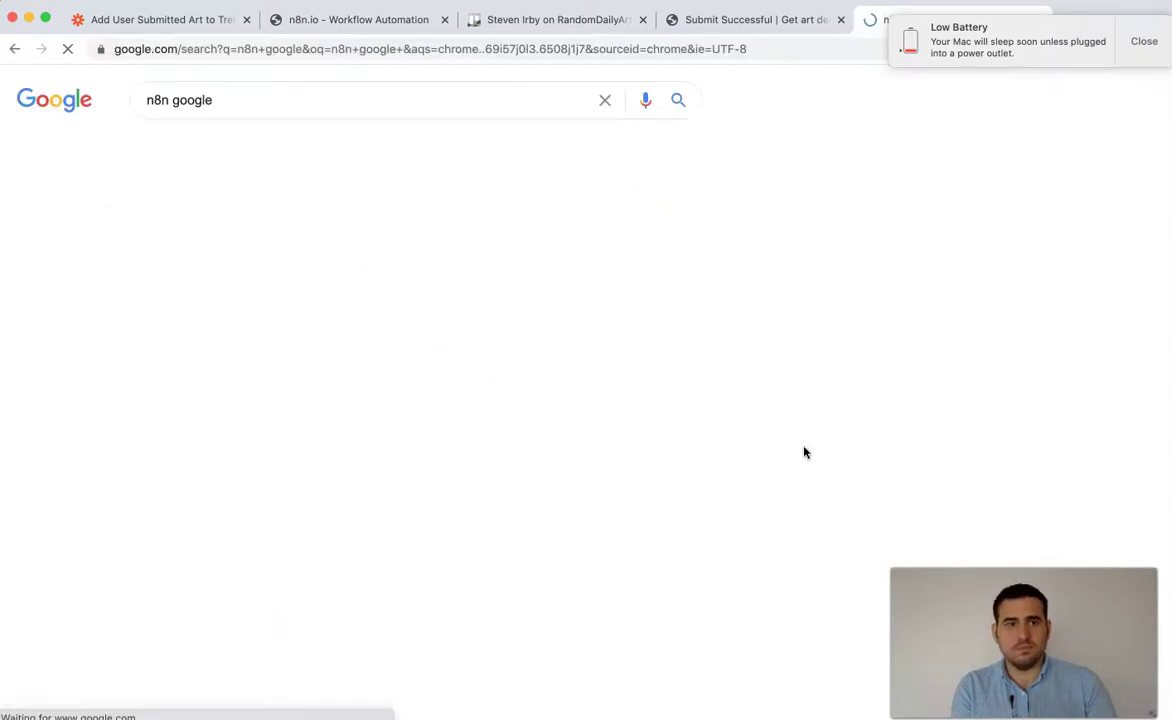
{"action": "left_click", "coordinate": [1144, 41]}
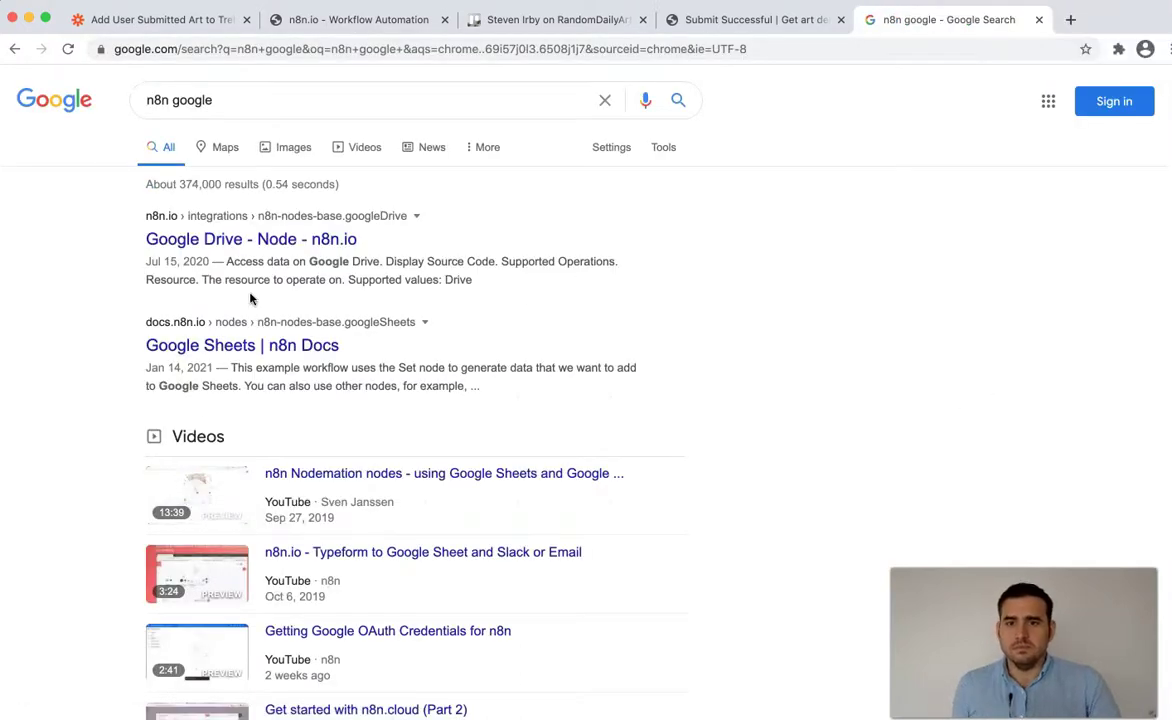
{"action": "left_click", "coordinate": [305, 348]}
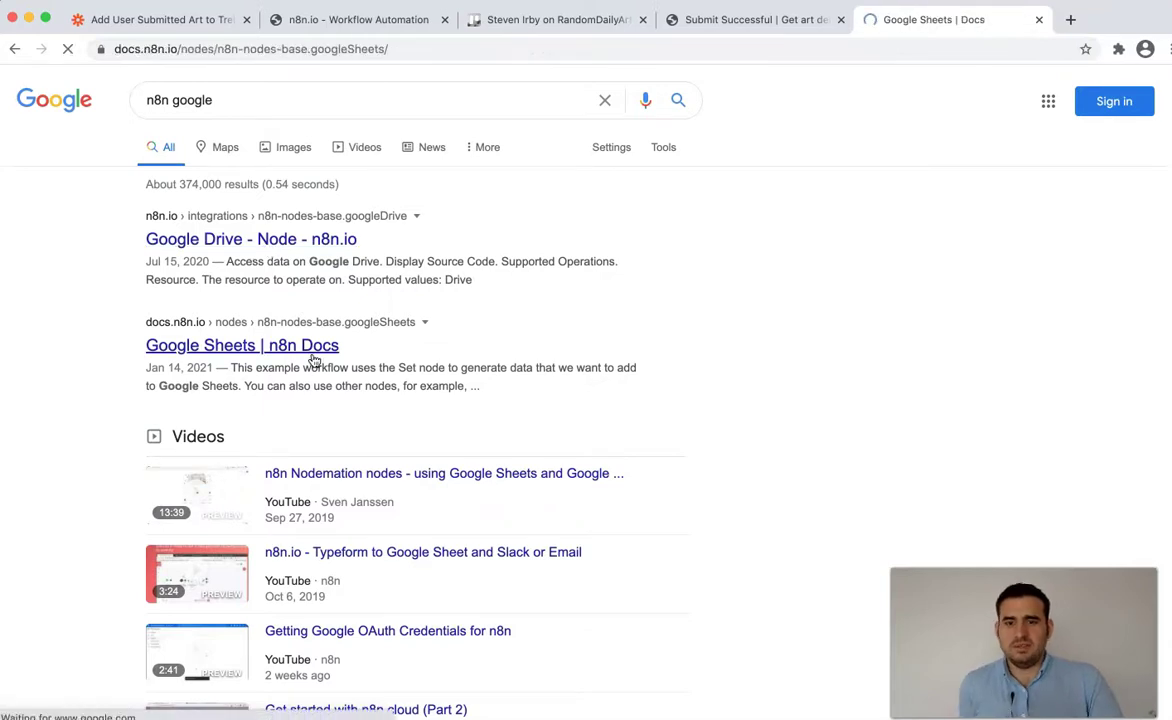
- Open the Google credentials documentation from the Google Sheets docs page
{"action": "scroll", "coordinate": [332, 382], "scroll_direction": "down", "scroll_amount": 2}
{"action": "scroll", "coordinate": [332, 382], "scroll_direction": "up", "scroll_amount": 2}
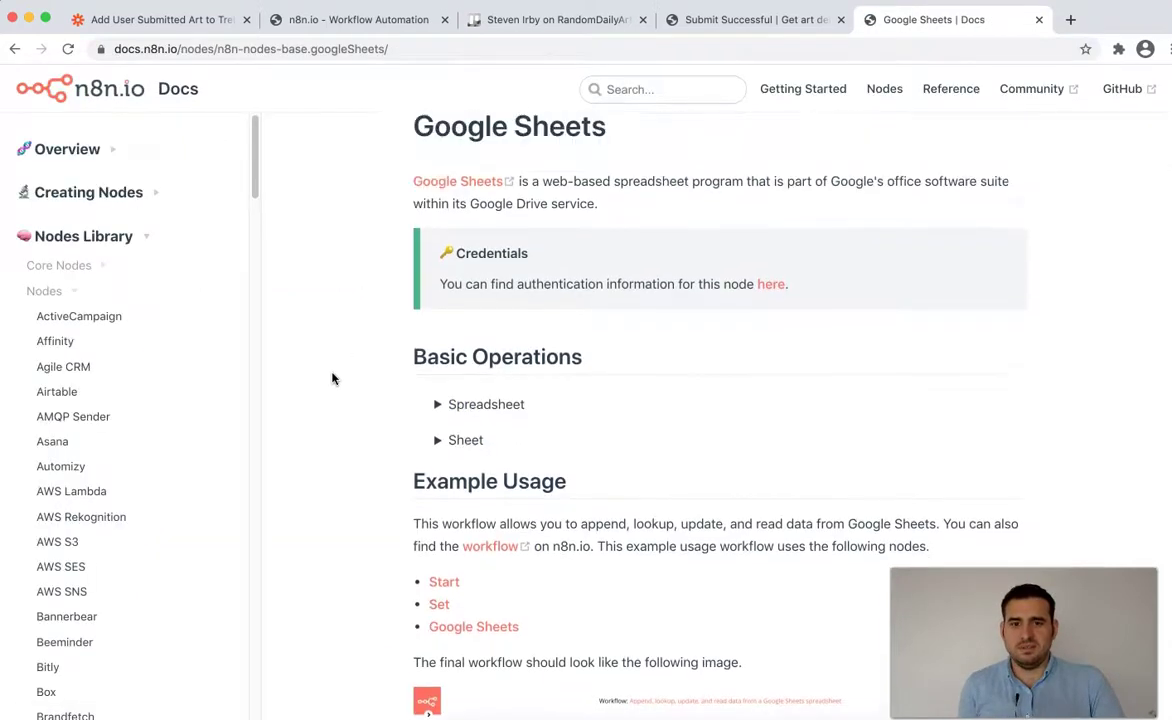
{"action": "scroll", "coordinate": [704, 375], "scroll_direction": "down", "scroll_amount": 4}
{"action": "scroll", "coordinate": [725, 360], "scroll_direction": "up", "scroll_amount": 3}
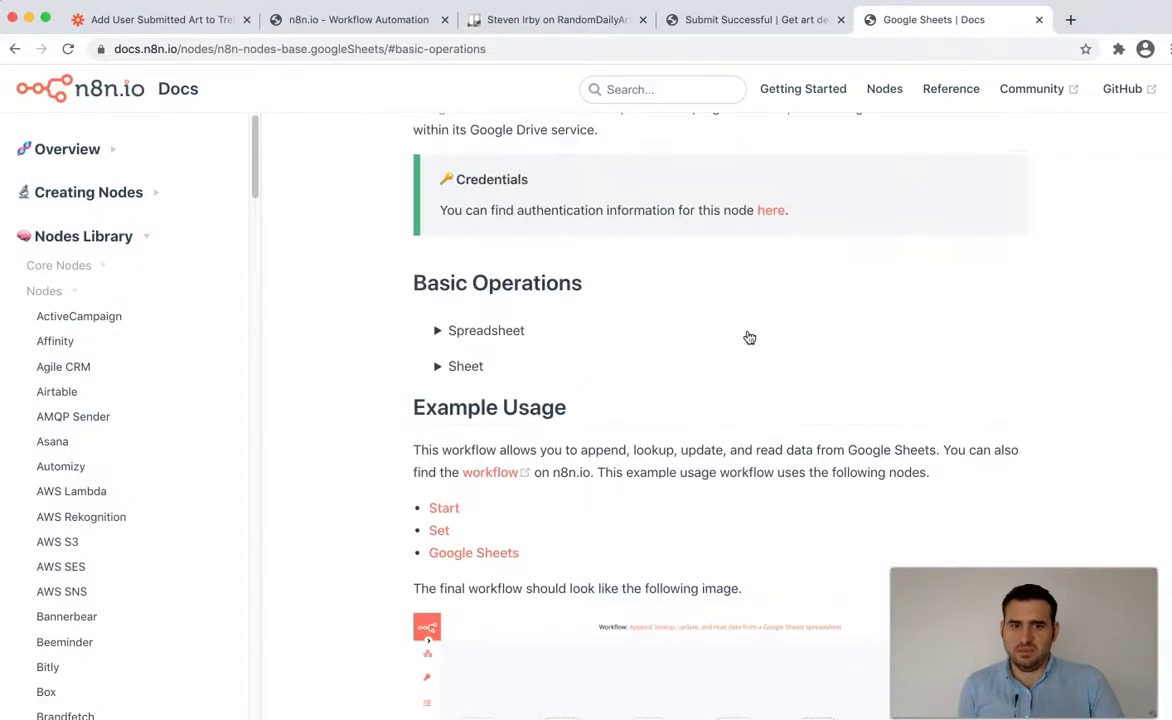
{"action": "left_click", "coordinate": [772, 215]}
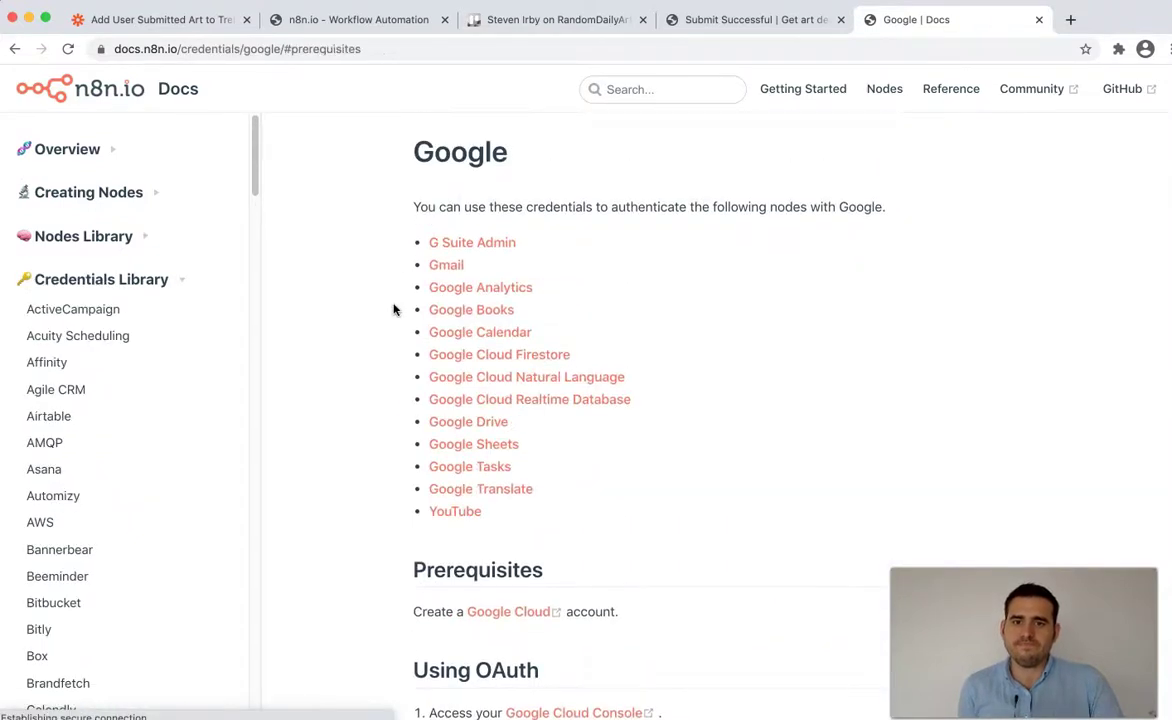
- Read the fifteen Using OAuth setup steps, then go back to the n8n workflow
{"action": "scroll", "coordinate": [392, 310], "scroll_direction": "down", "scroll_amount": 5}
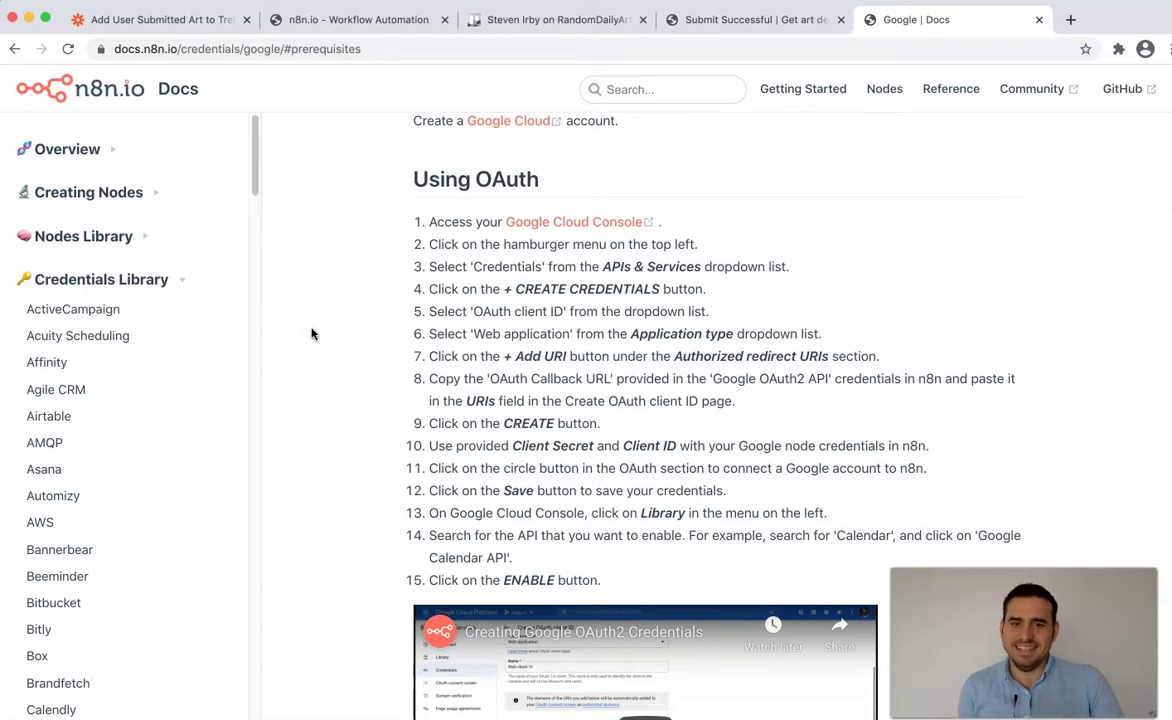
{"action": "scroll", "coordinate": [311, 330], "scroll_direction": "down", "scroll_amount": 1}
{"action": "scroll", "coordinate": [345, 229], "scroll_direction": "down", "scroll_amount": 3}
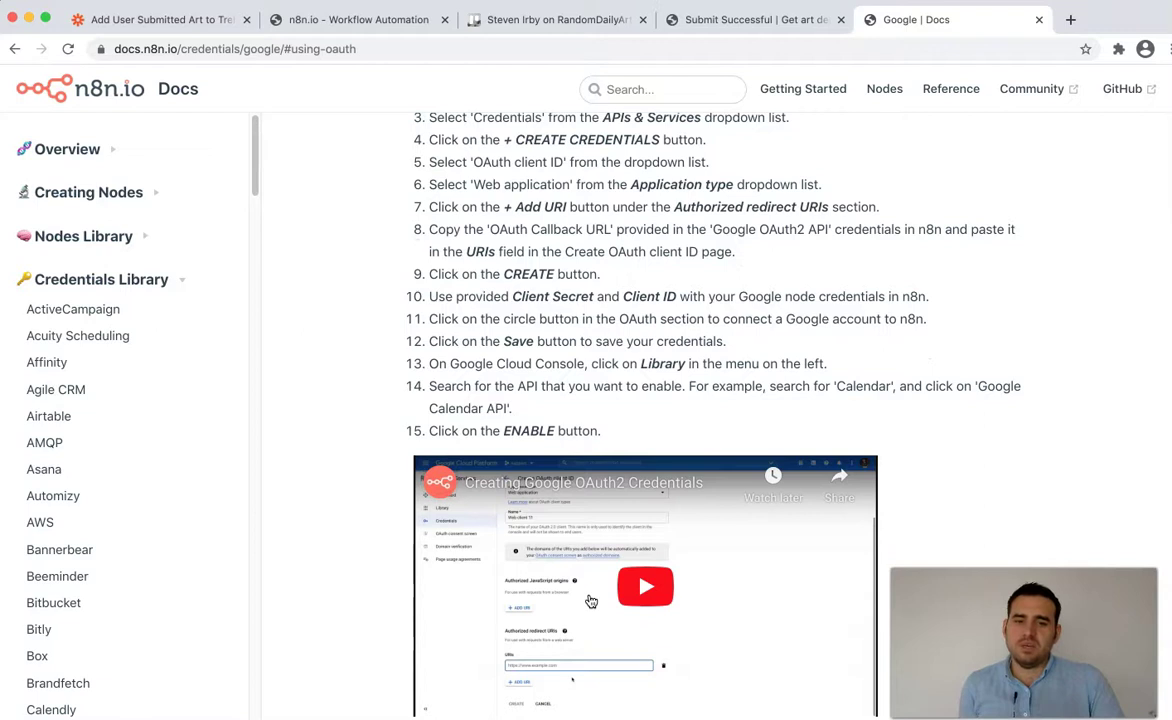
{"action": "scroll", "coordinate": [356, 449], "scroll_direction": "up", "scroll_amount": 2}
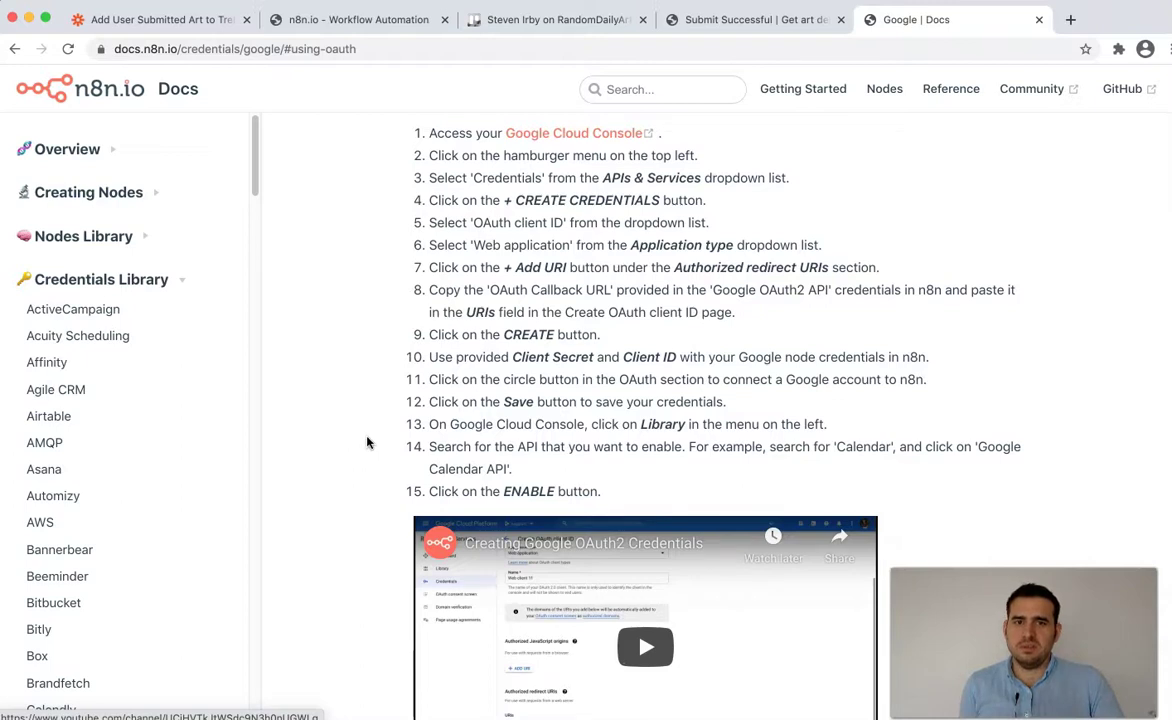
{"action": "left_click_drag", "start_coordinate": [375, 139], "coordinate": [603, 492]}
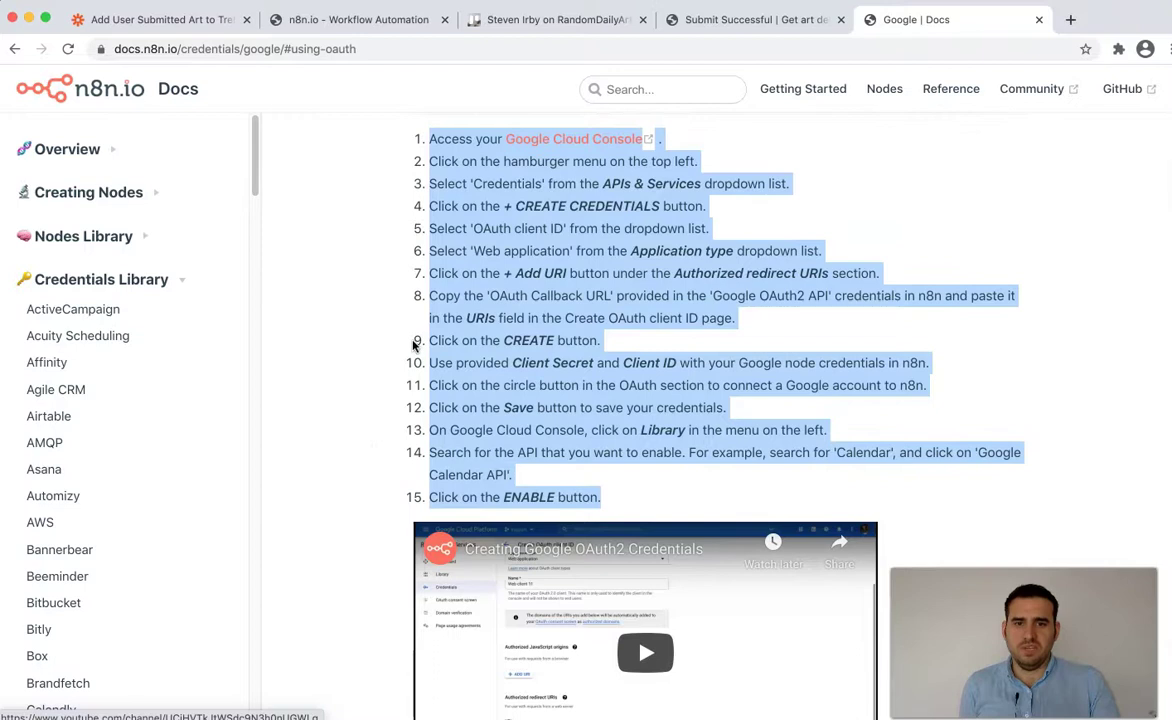
{"action": "left_click", "coordinate": [380, 323]}
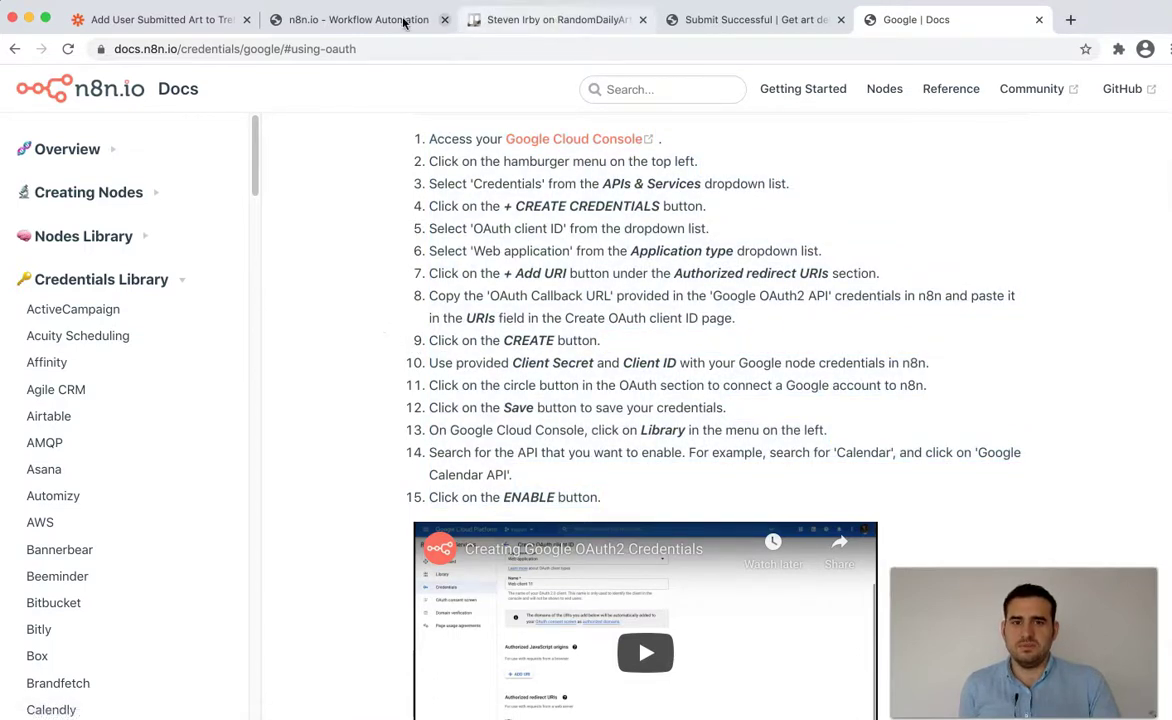
{"action": "left_click", "coordinate": [305, 22]}
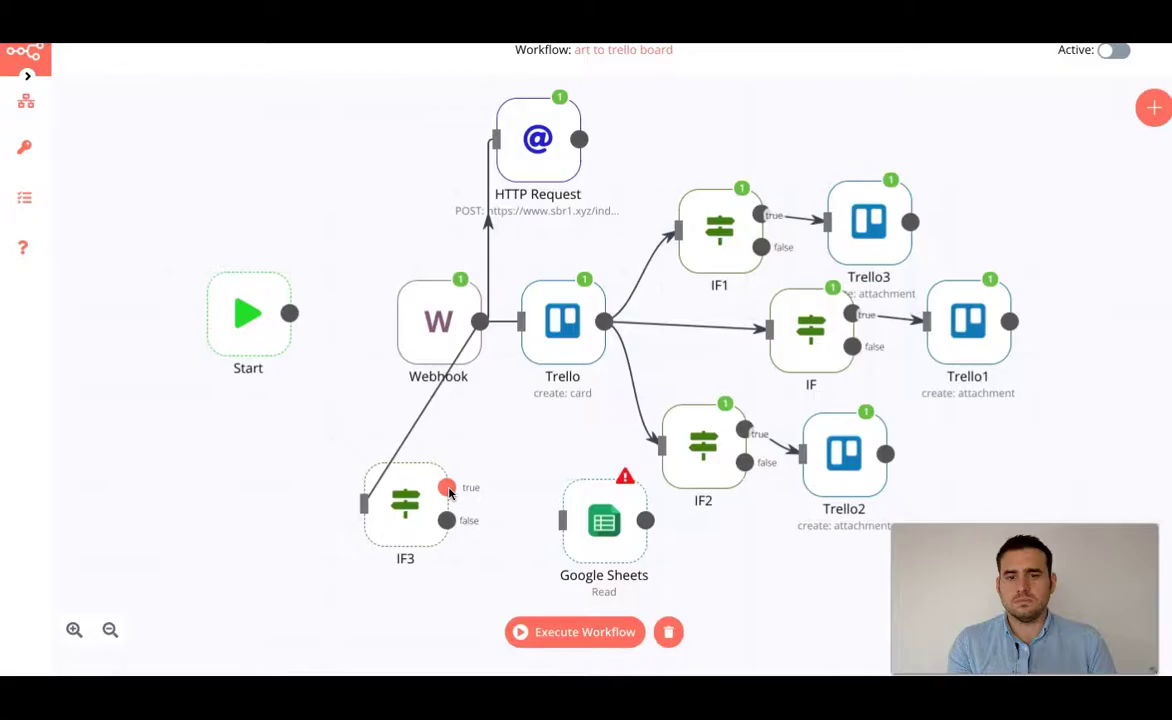
- Add a Set node on IF3's true branch, found by searching 'set'
{"action": "left_click_drag", "start_coordinate": [446, 487], "coordinate": [519, 520]}
{"action": "type", "text": "set"}
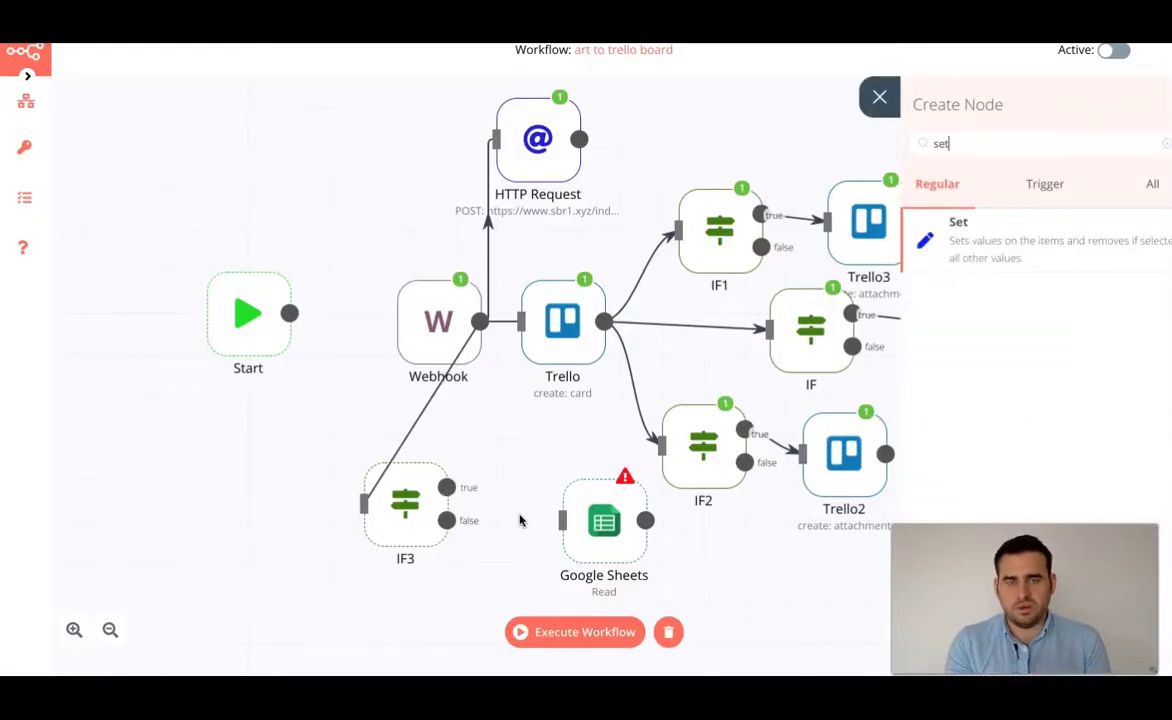
{"action": "left_click", "coordinate": [1008, 250]}
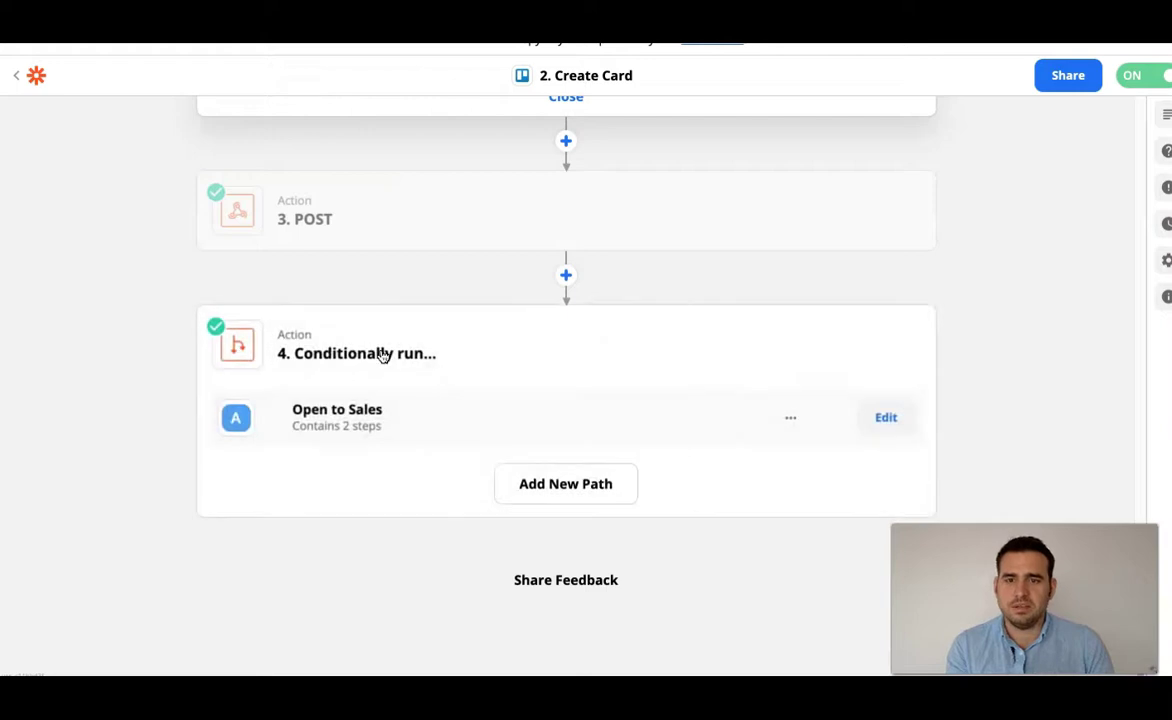
- In Zapier, edit the Open to Sales path and inspect the Google Sheets row step's spreadsheet setup
{"action": "left_click", "coordinate": [524, 333]}
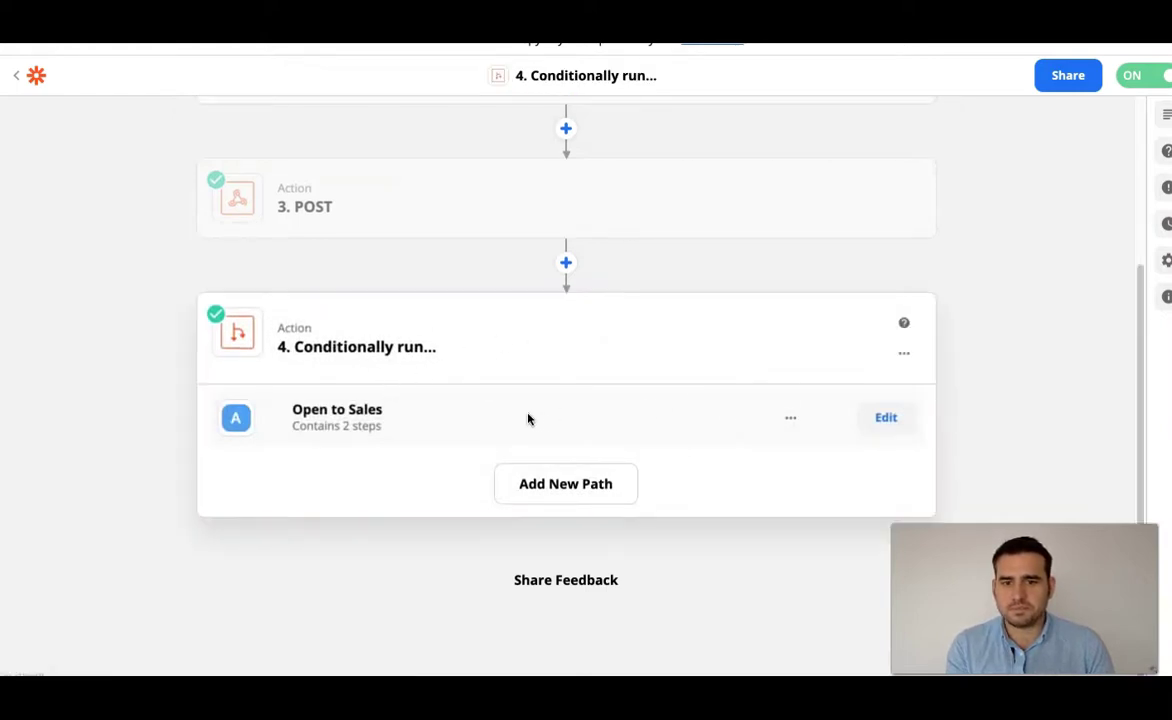
{"action": "left_click_drag", "start_coordinate": [278, 346], "coordinate": [376, 346]}
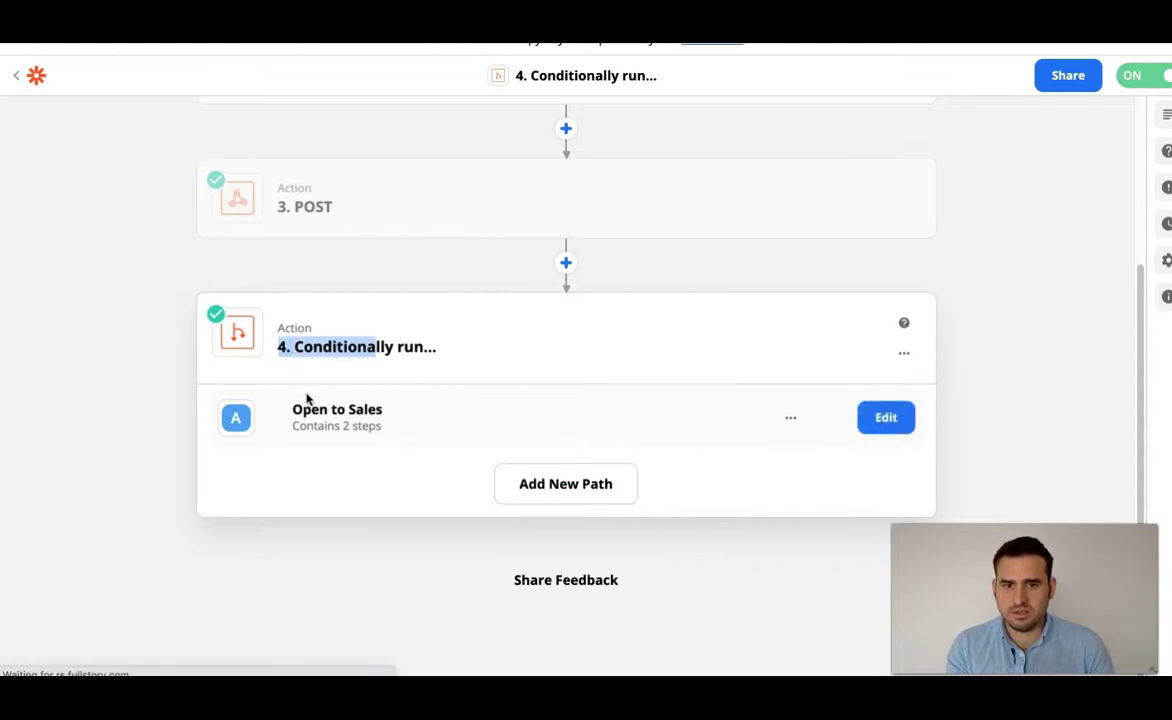
{"action": "left_click", "coordinate": [306, 398]}
{"action": "scroll", "coordinate": [158, 367], "scroll_direction": "down", "scroll_amount": 2}
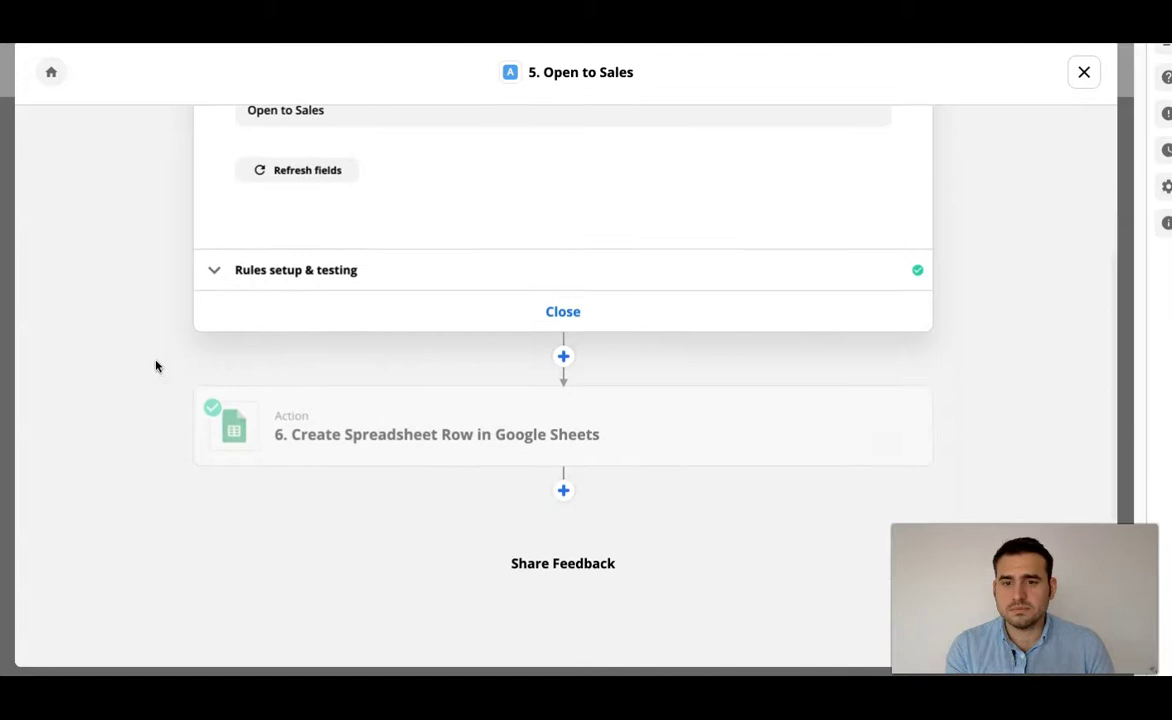
{"action": "left_click", "coordinate": [489, 408]}
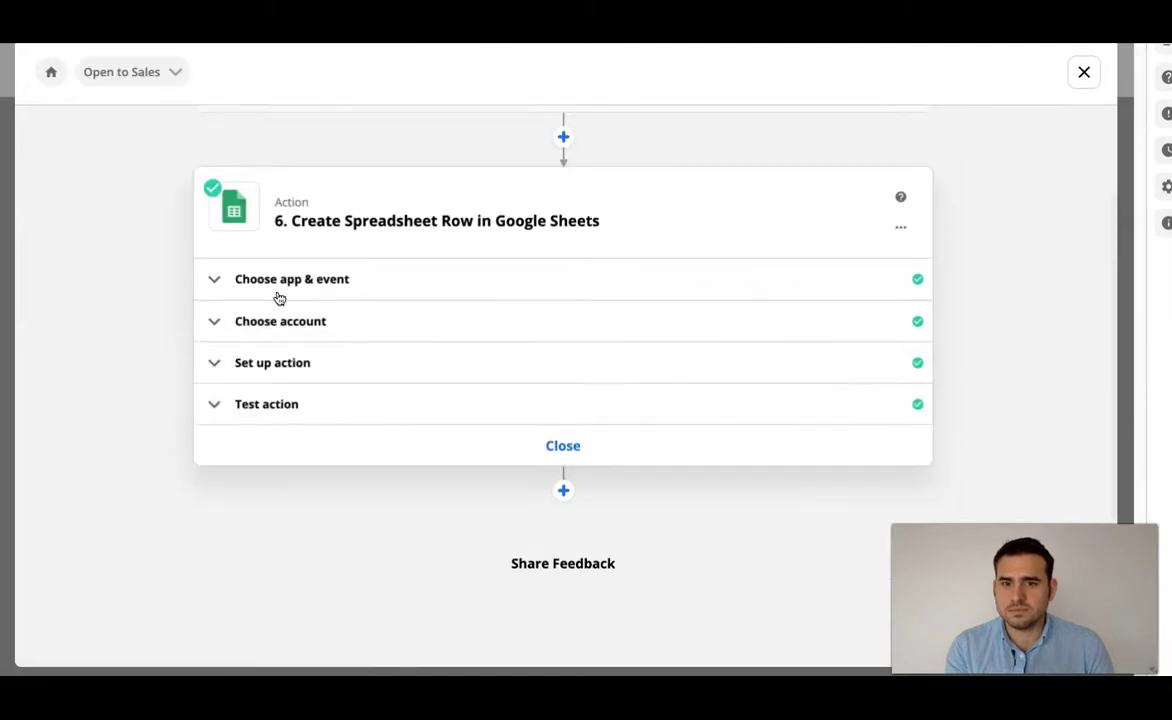
{"action": "left_click", "coordinate": [298, 371]}
{"action": "scroll", "coordinate": [175, 369], "scroll_direction": "down", "scroll_amount": 3}
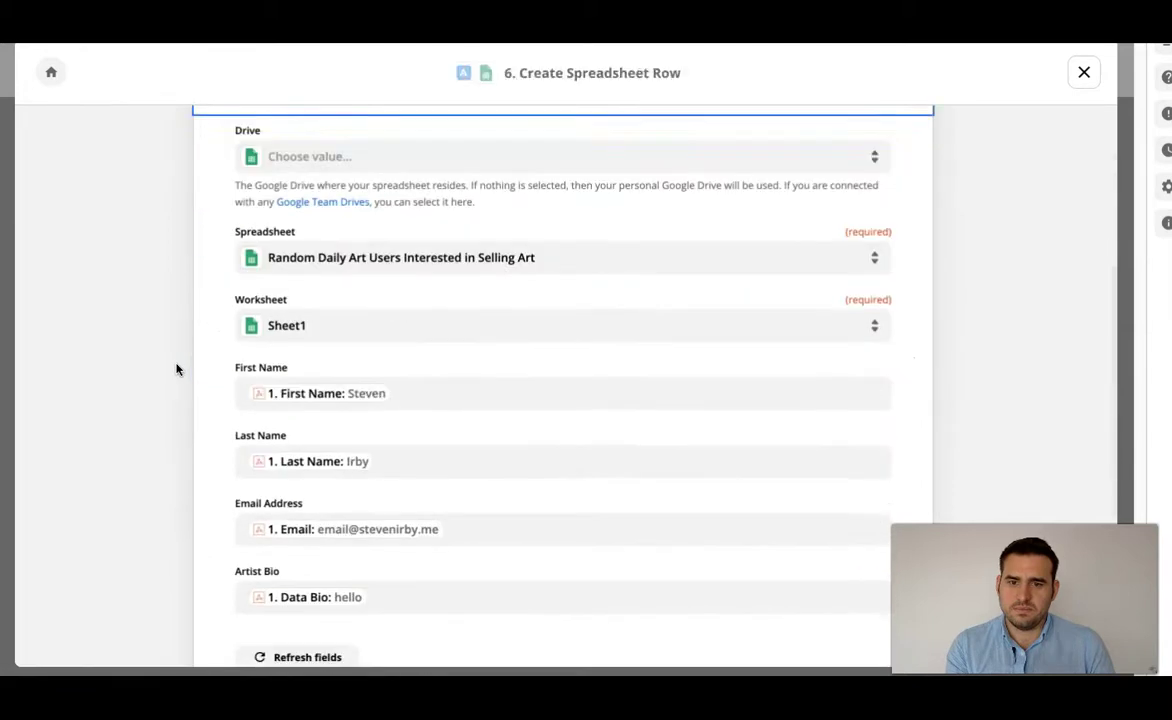
{"action": "scroll", "coordinate": [175, 369], "scroll_direction": "down", "scroll_amount": 3}
{"action": "scroll", "coordinate": [178, 366], "scroll_direction": "up", "scroll_amount": 2}
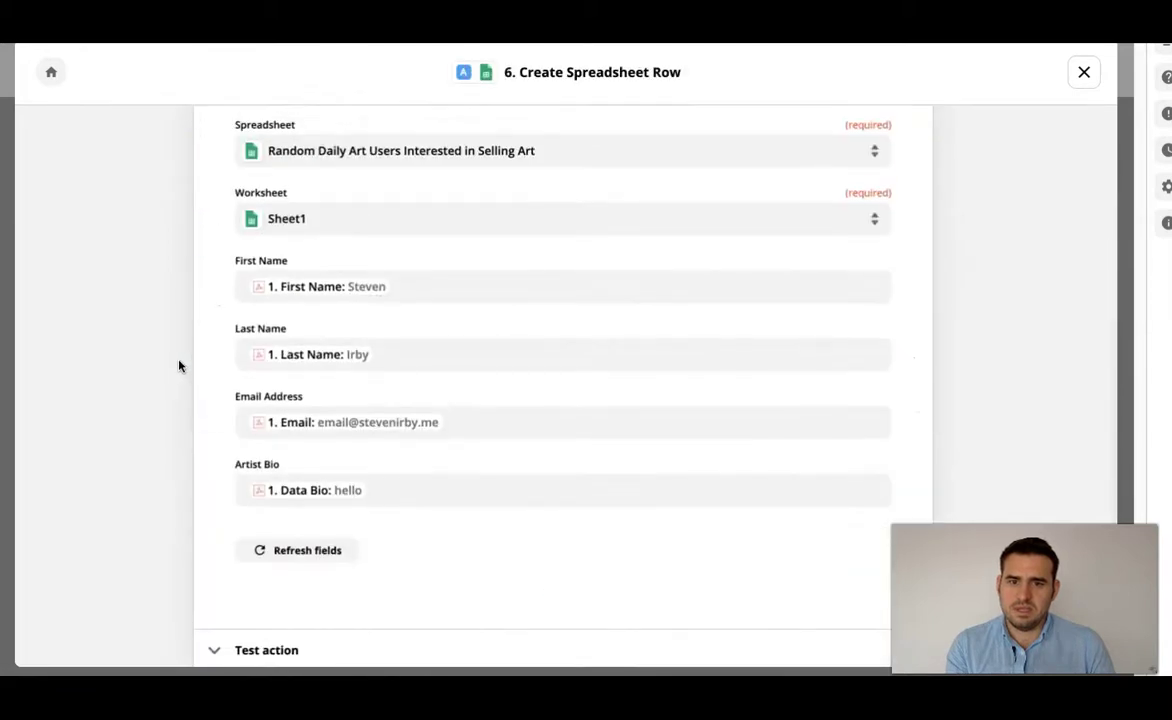
{"action": "scroll", "coordinate": [178, 366], "scroll_direction": "down", "scroll_amount": 1}
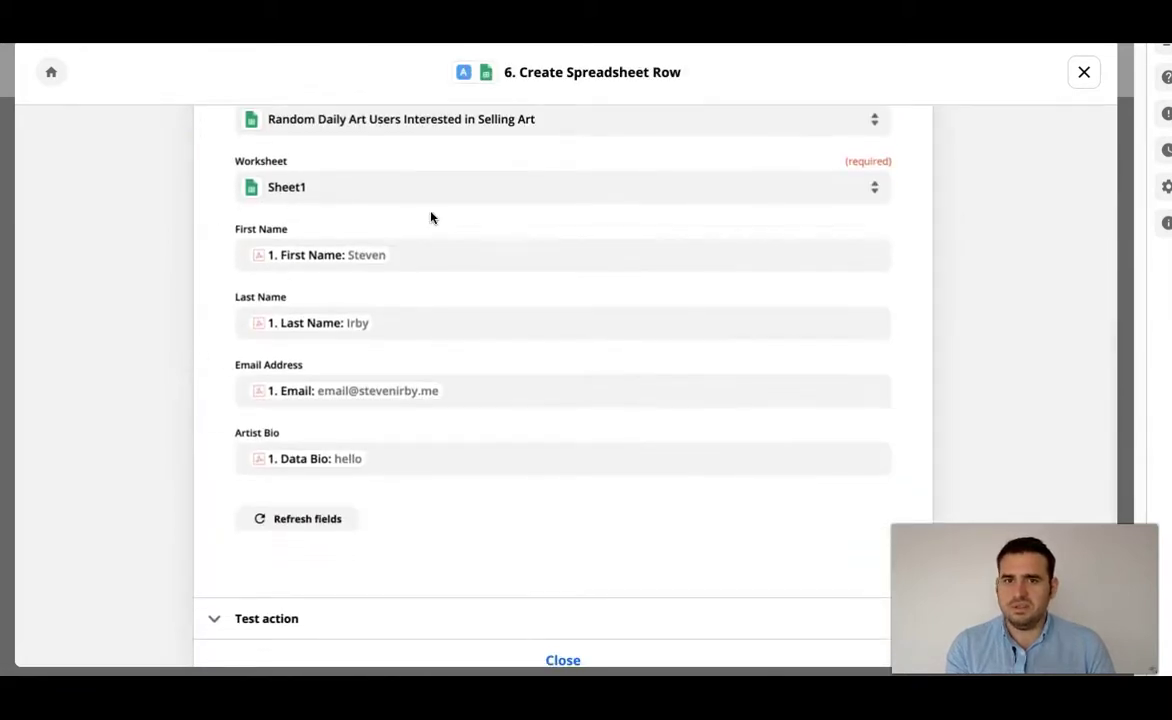
{"action": "left_click", "coordinate": [412, 133]}
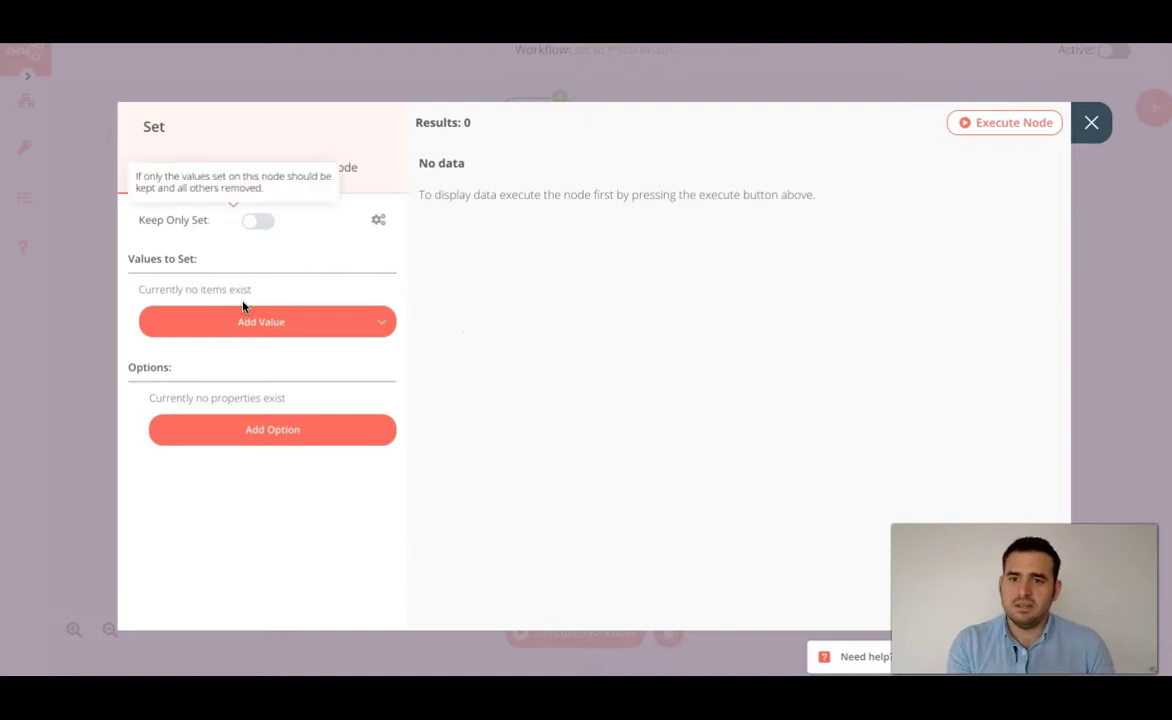
- Add a string value named FirstName to the Set node and make its value an expression
{"action": "left_click", "coordinate": [252, 323]}
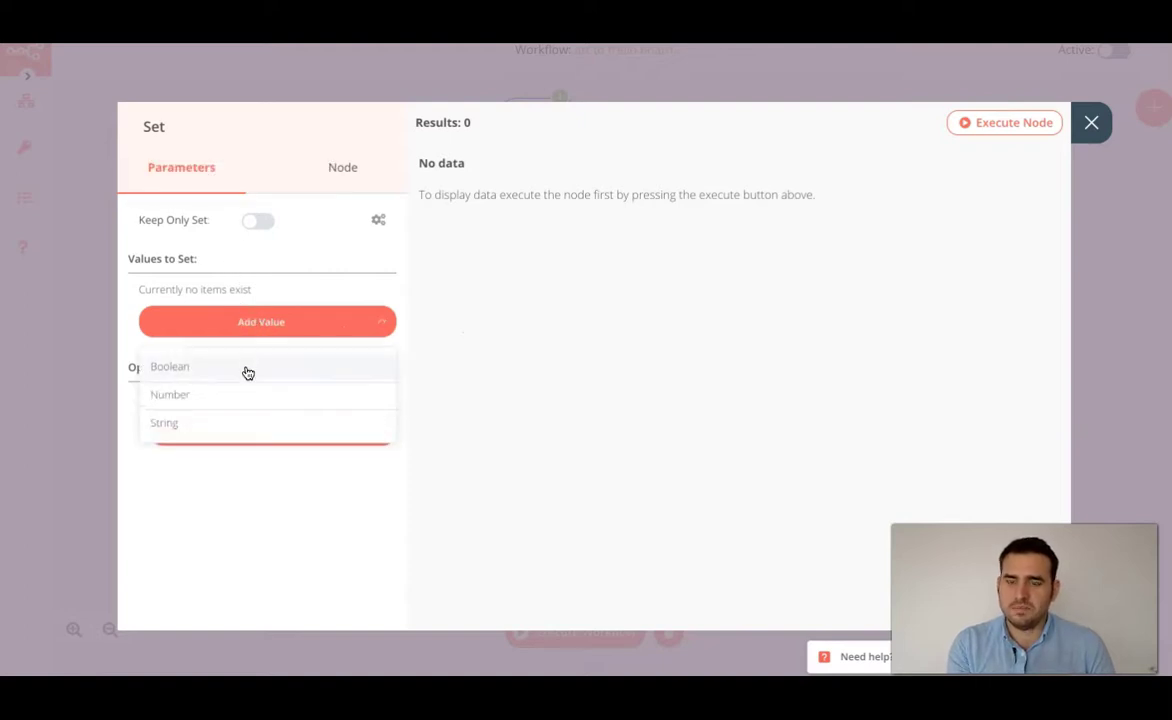
{"action": "left_click", "coordinate": [277, 417]}
{"action": "double_click", "coordinate": [324, 330]}
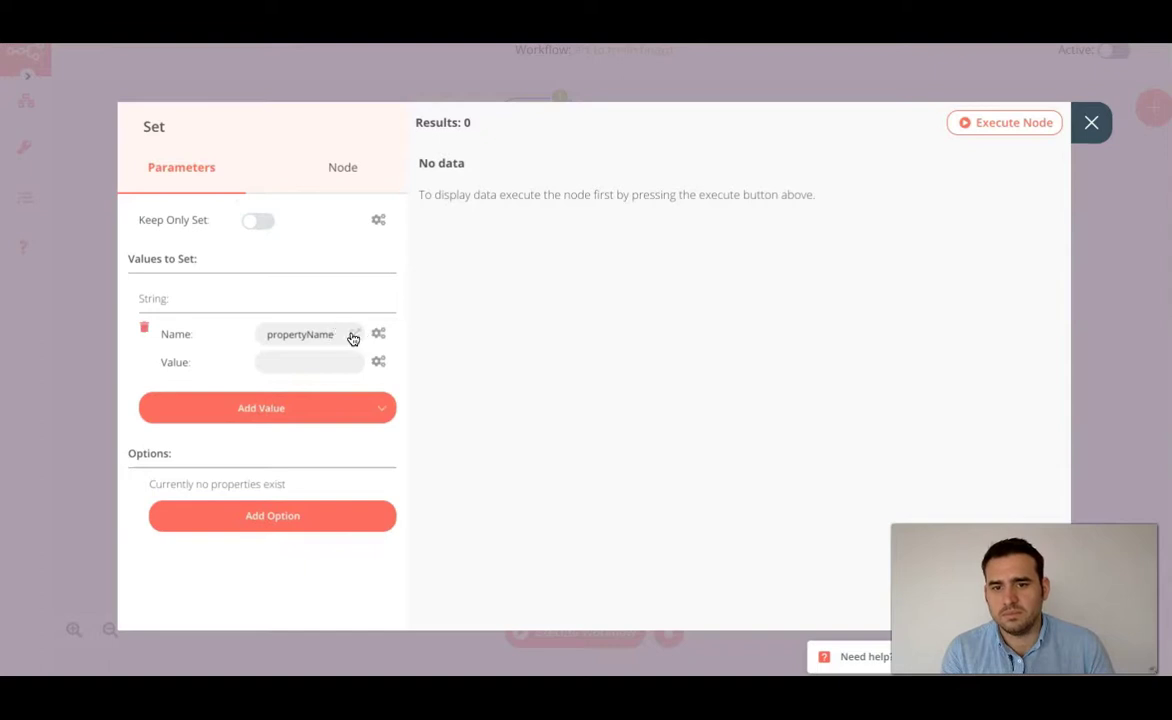
{"action": "double_click", "coordinate": [337, 333]}
{"action": "key", "text": "BackSpace"}
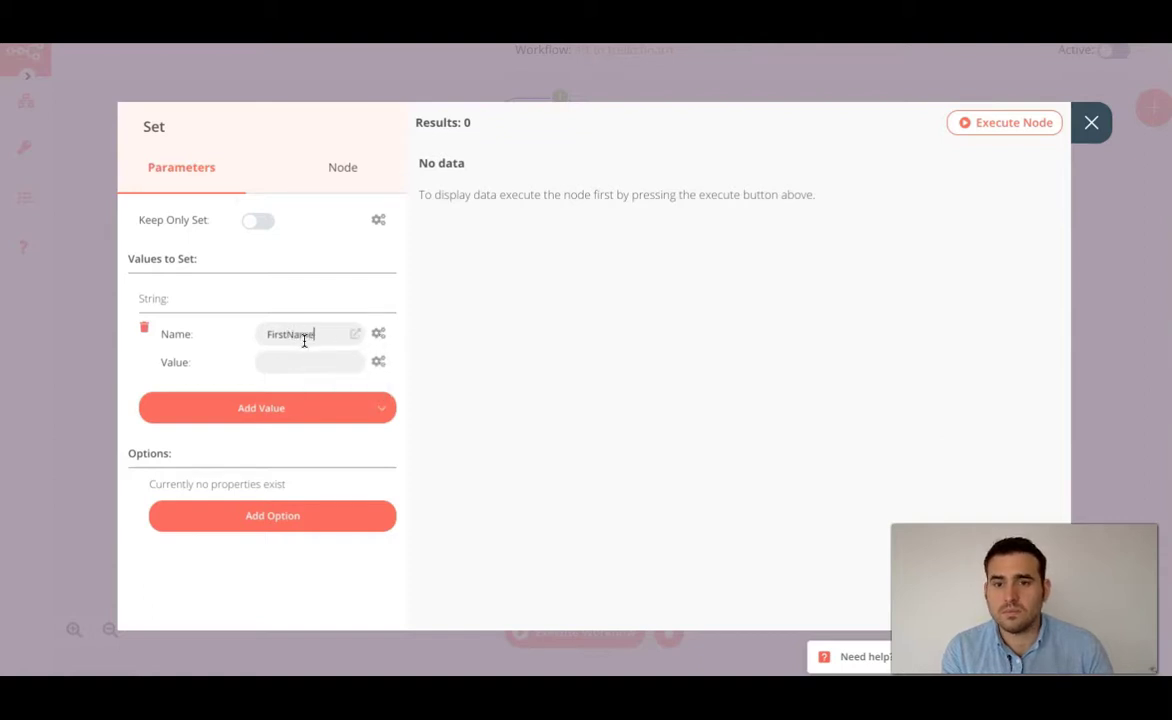
{"action": "left_click", "coordinate": [378, 361]}
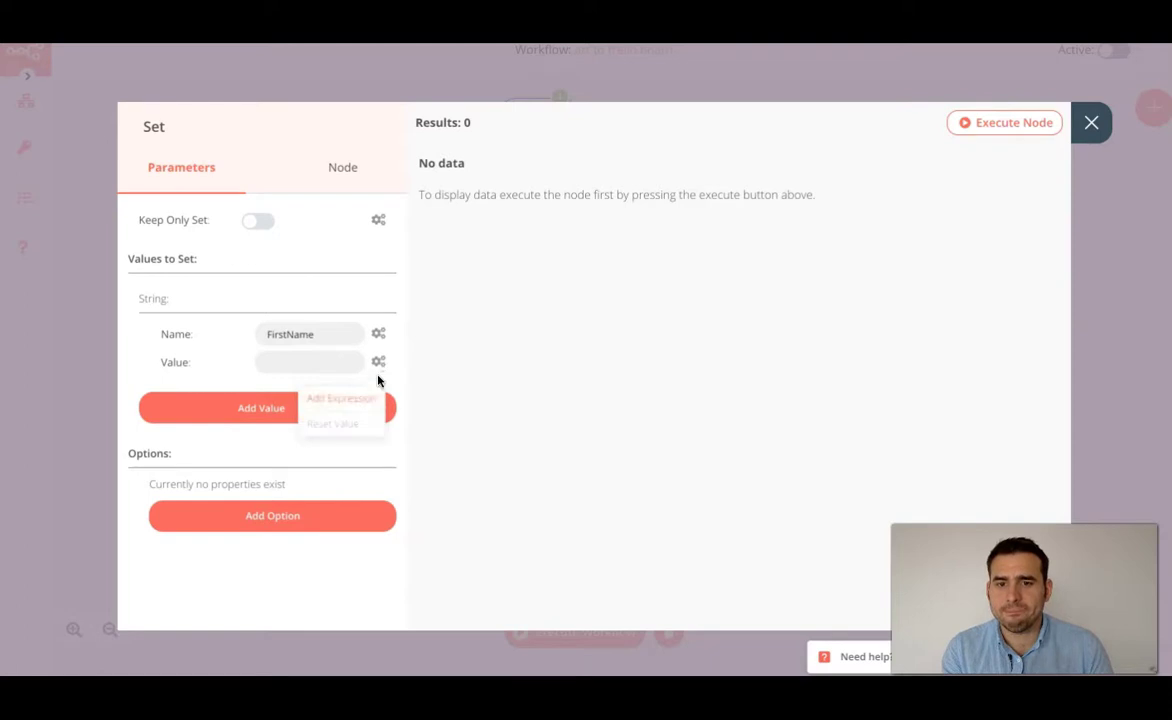
{"action": "left_click", "coordinate": [345, 399]}
- Point the FirstName expression to Webhook > Output Data > JSON > body > first_name
{"action": "left_click", "coordinate": [163, 280]}
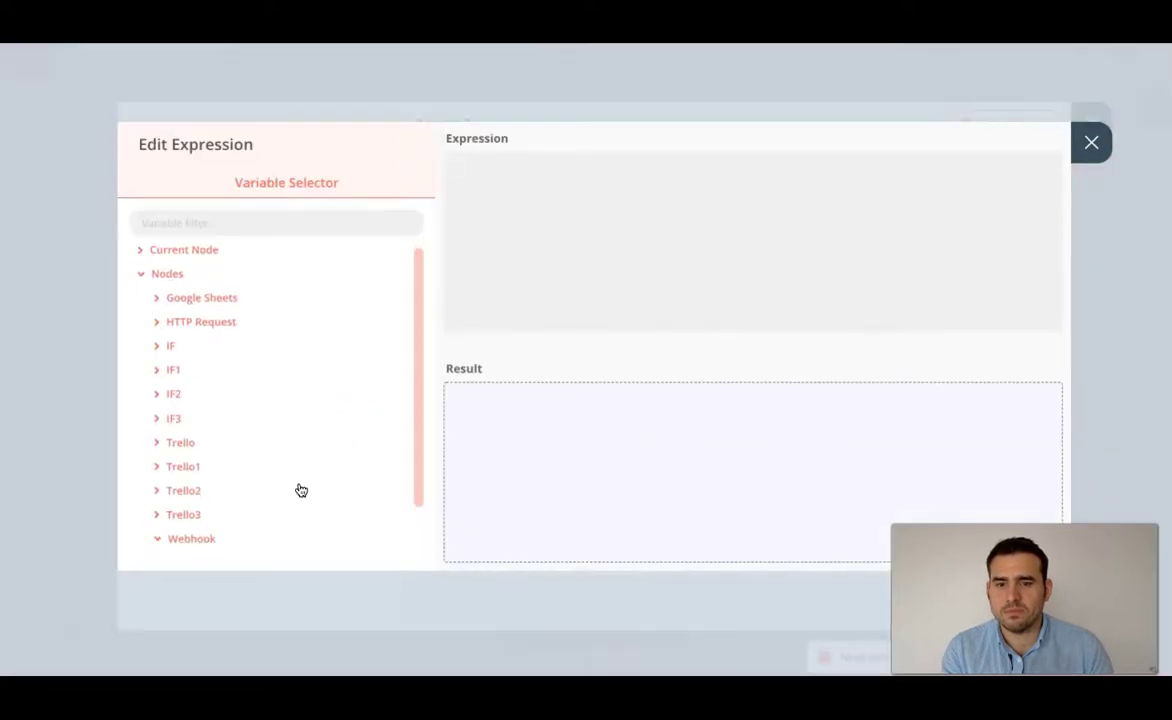
{"action": "scroll", "coordinate": [298, 489], "scroll_direction": "down", "scroll_amount": 1}
{"action": "left_click", "coordinate": [191, 490]}
{"action": "left_click", "coordinate": [207, 515]}
{"action": "scroll", "coordinate": [208, 516], "scroll_direction": "down", "scroll_amount": 1}
{"action": "left_click", "coordinate": [209, 513]}
{"action": "scroll", "coordinate": [214, 510], "scroll_direction": "down", "scroll_amount": 2}
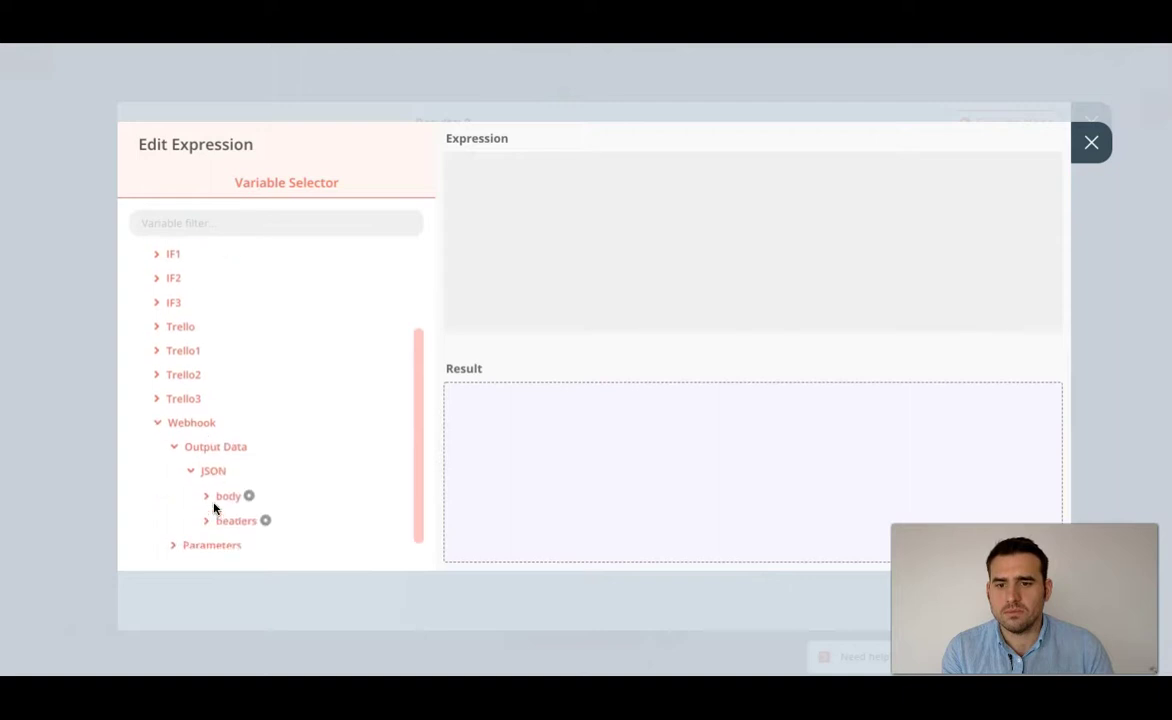
{"action": "left_click", "coordinate": [222, 494]}
{"action": "scroll", "coordinate": [222, 497], "scroll_direction": "down", "scroll_amount": 2}
{"action": "scroll", "coordinate": [251, 437], "scroll_direction": "down", "scroll_amount": 3}
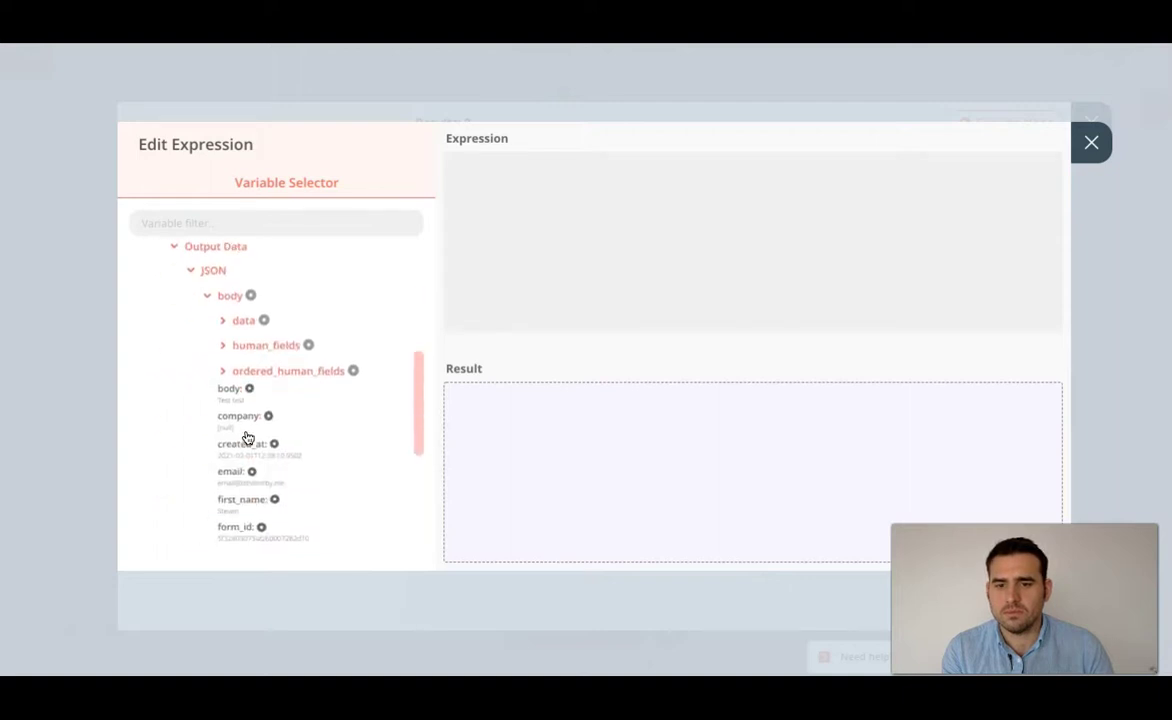
{"action": "scroll", "coordinate": [251, 438], "scroll_direction": "down", "scroll_amount": 1}
{"action": "left_click", "coordinate": [242, 463]}
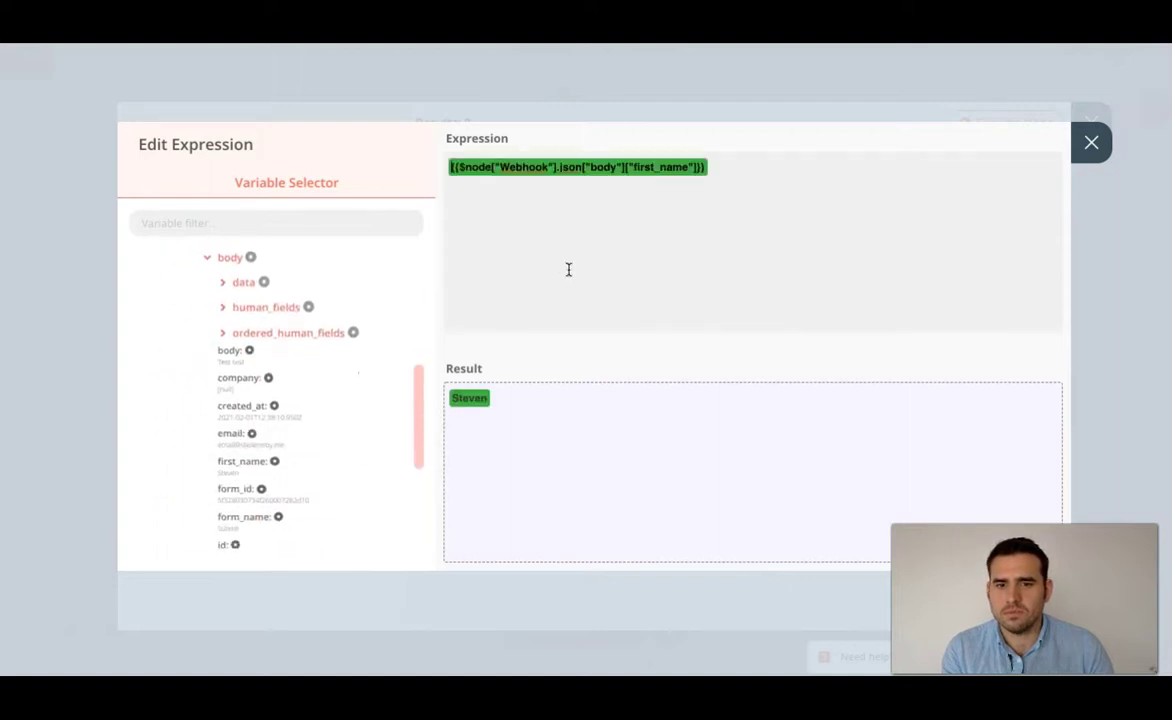
{"action": "left_click", "coordinate": [1091, 142]}
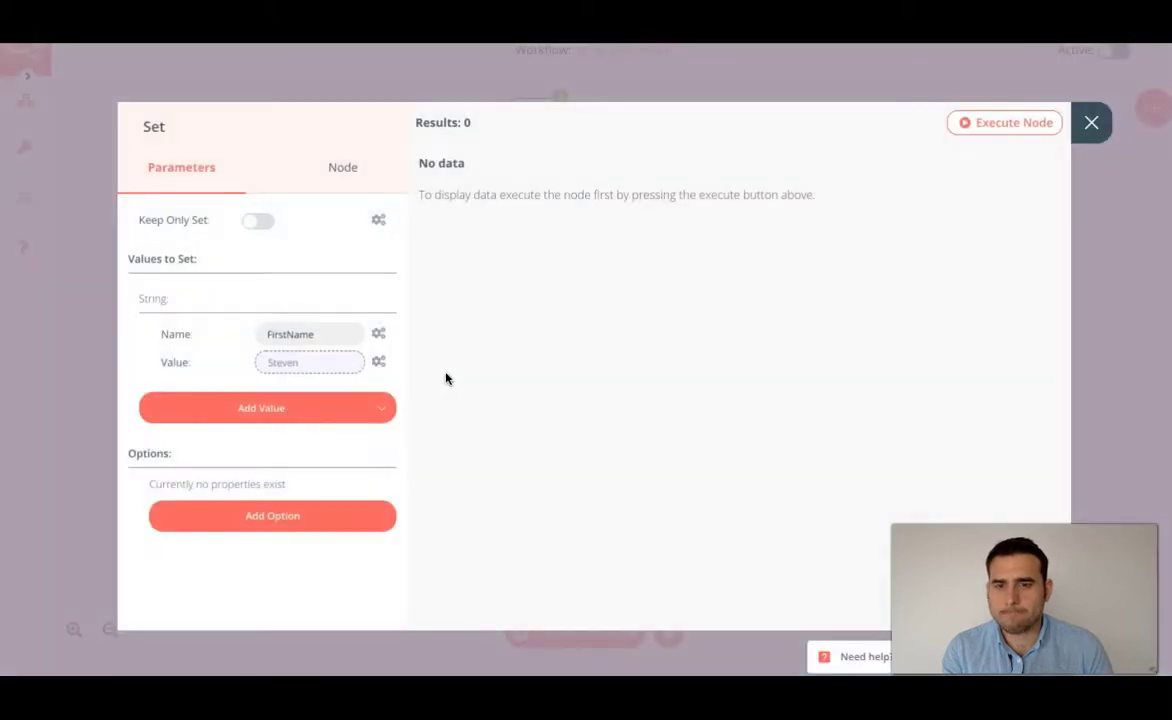
{"action": "left_click", "coordinate": [345, 412]}
- Add a second string value named LastName and paste the first_name expression into it
{"action": "left_click", "coordinate": [124, 365]}
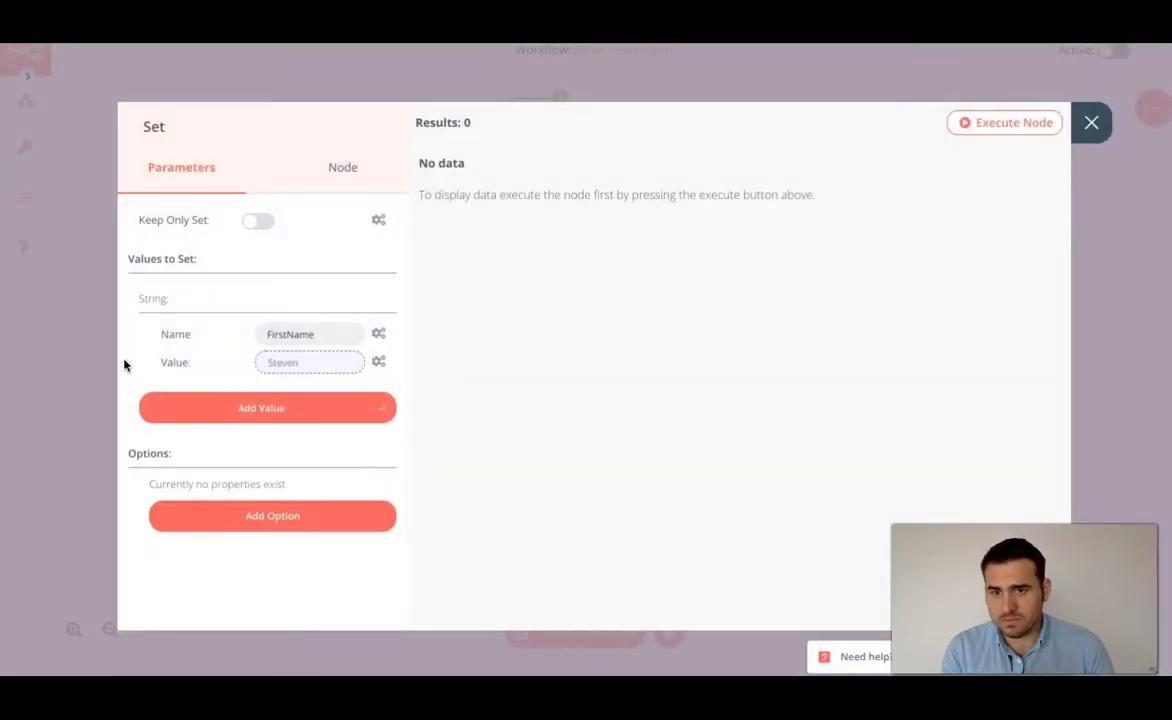
{"action": "left_click", "coordinate": [248, 419]}
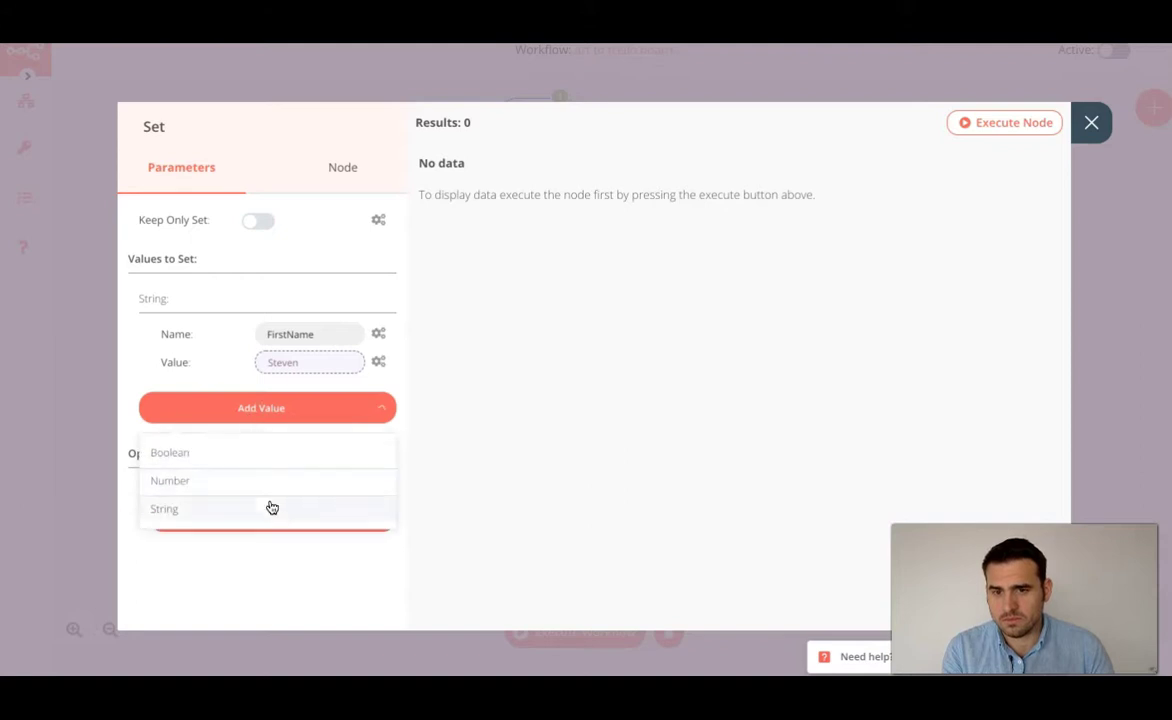
{"action": "left_click", "coordinate": [269, 507]}
{"action": "key", "text": "ctrl+a"}
{"action": "type", "text": "L"}
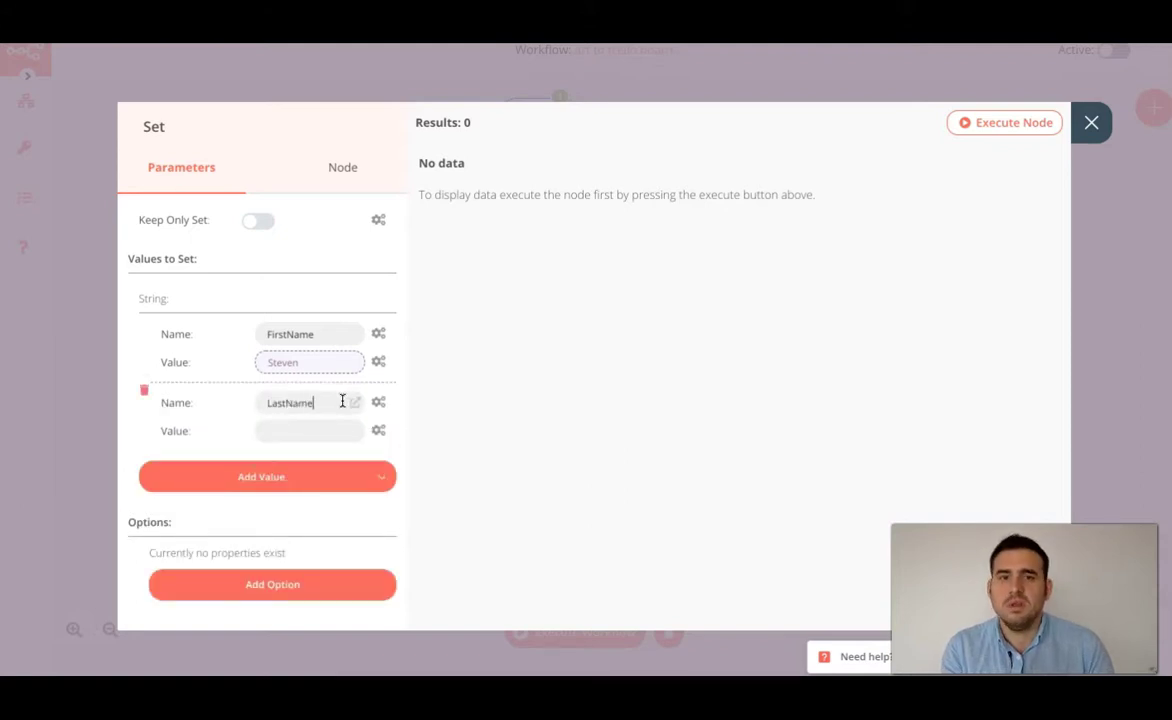
{"action": "left_click", "coordinate": [324, 332]}
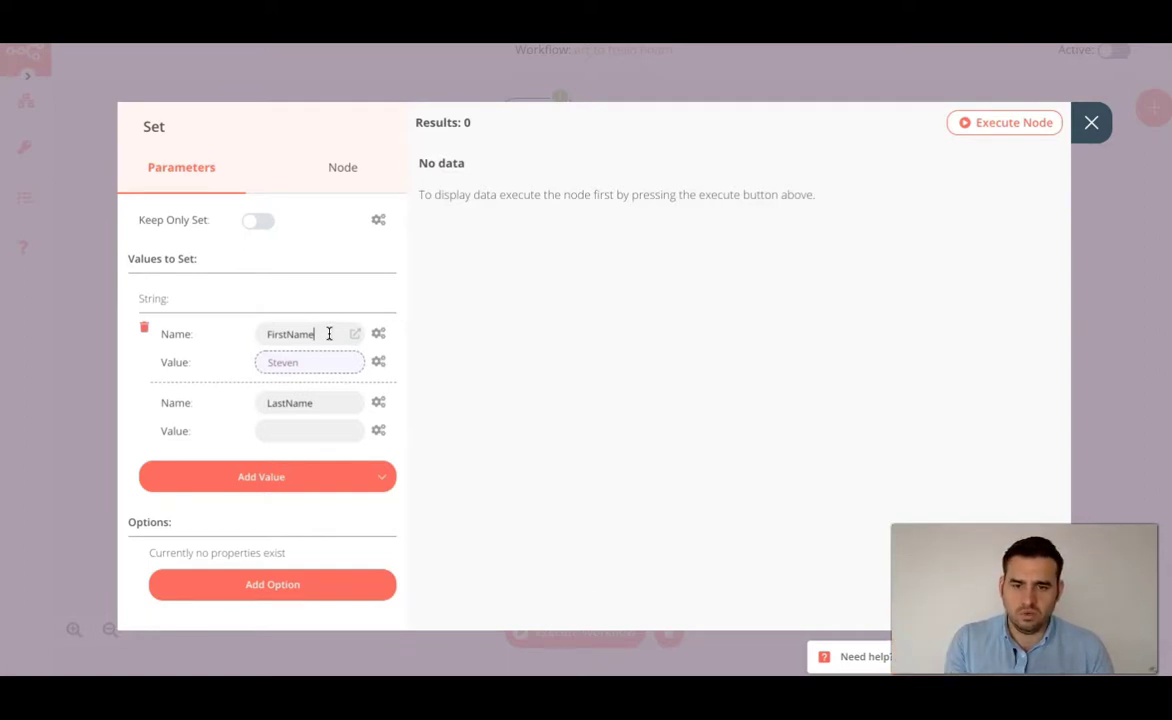
{"action": "left_click", "coordinate": [350, 438]}
{"action": "key", "text": "ctrl+v"}
{"action": "left_click", "coordinate": [357, 431]}
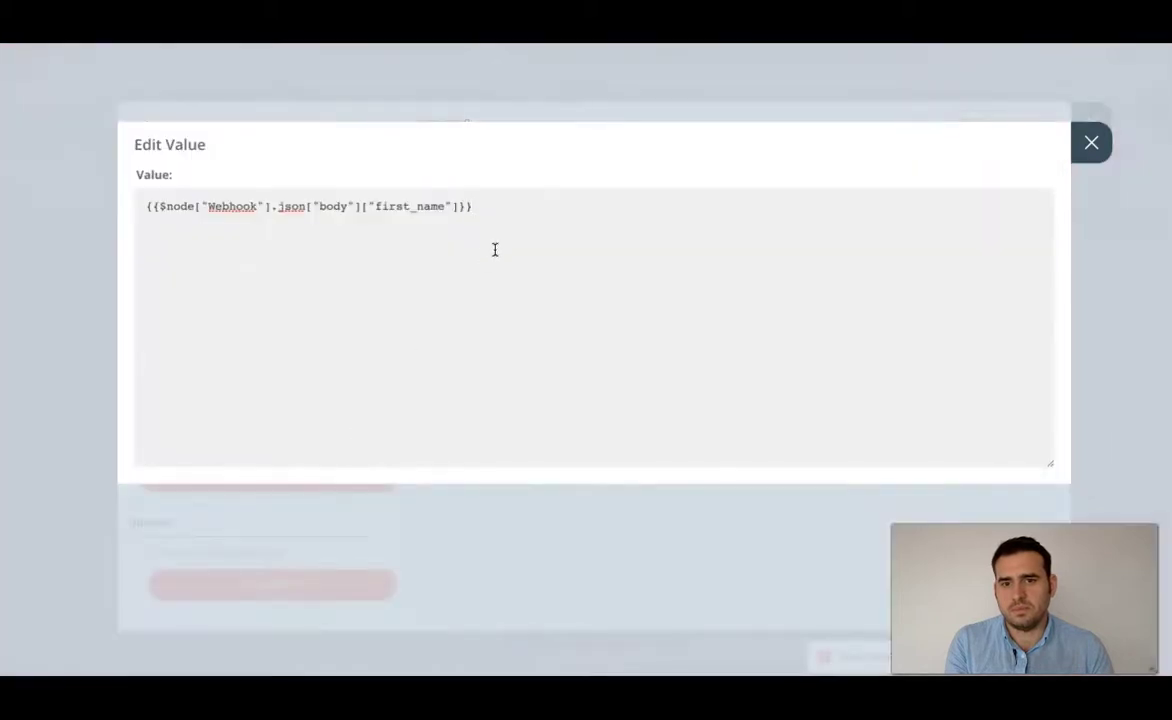
{"action": "left_click", "coordinate": [1091, 141]}
- Redo LastName's value as an expression reading the Webhook body's last_name field
{"action": "triple_click", "coordinate": [337, 429]}
{"action": "key", "text": "BackSpace"}
{"action": "left_click", "coordinate": [381, 434]}
{"action": "left_click", "coordinate": [361, 474]}
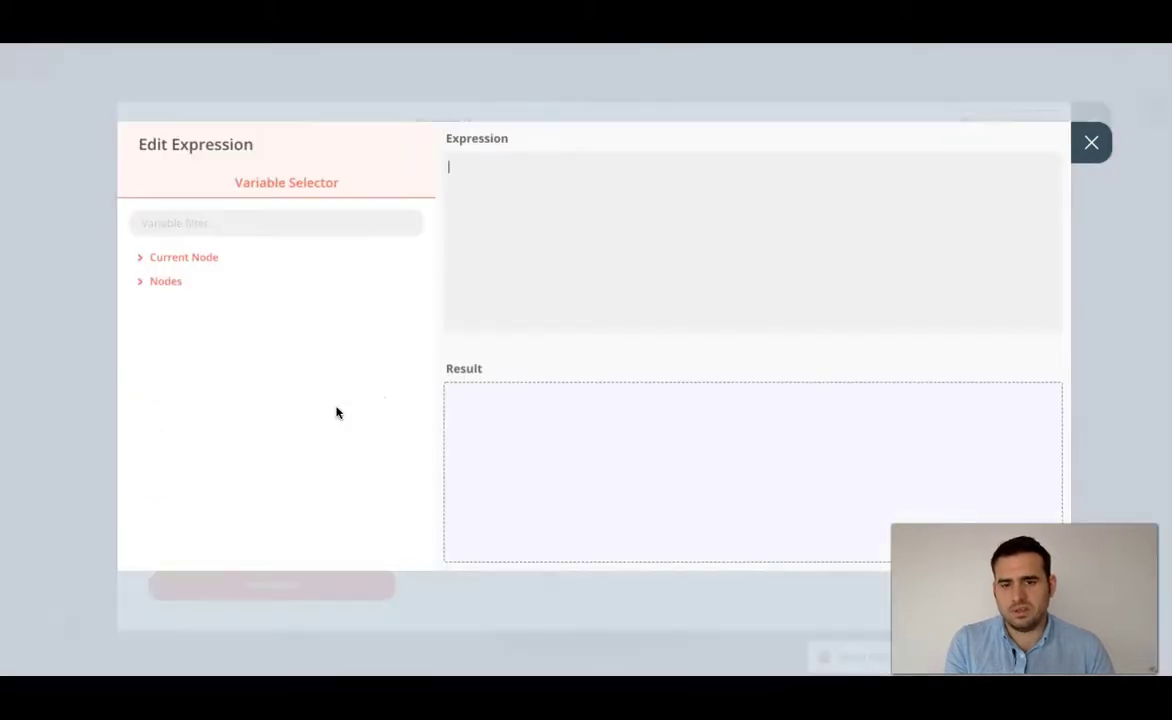
{"action": "type", "text": "{{$node[\"Webhook\"].json[\"body\"][\"first_name\"]}}"}
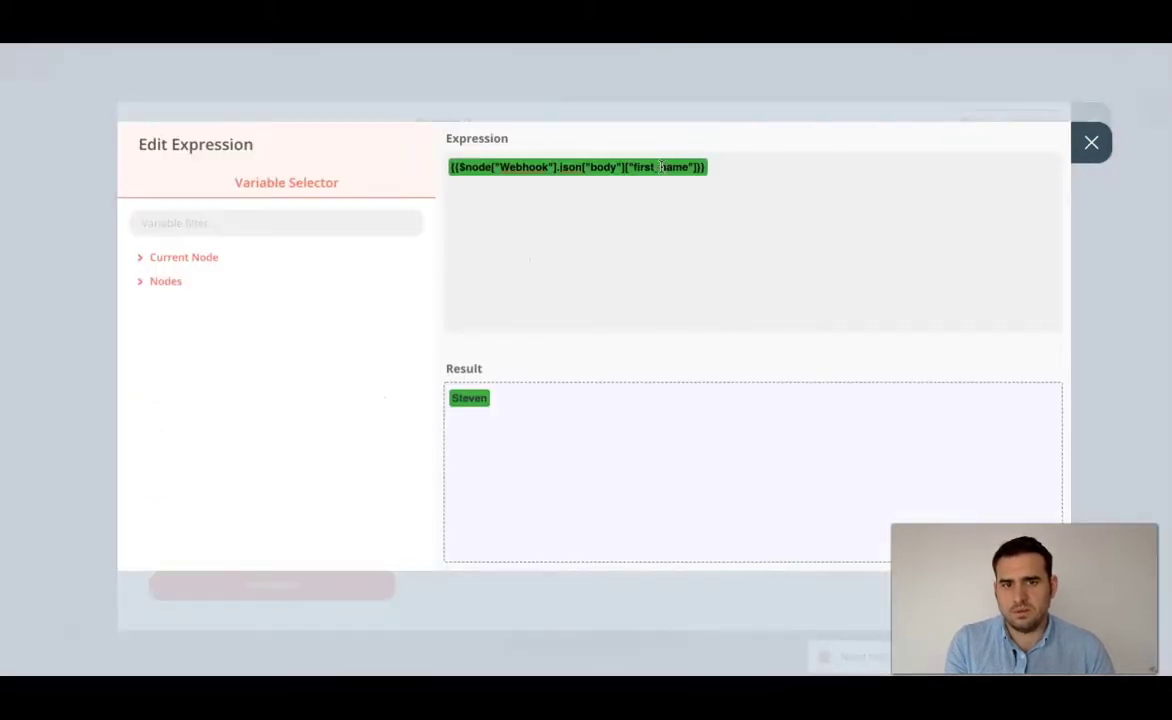
{"action": "key", "text": "BackSpace"}
{"action": "key", "text": "BackSpace"}
{"action": "key", "text": "BackSpace"}
{"action": "key", "text": "BackSpace"}
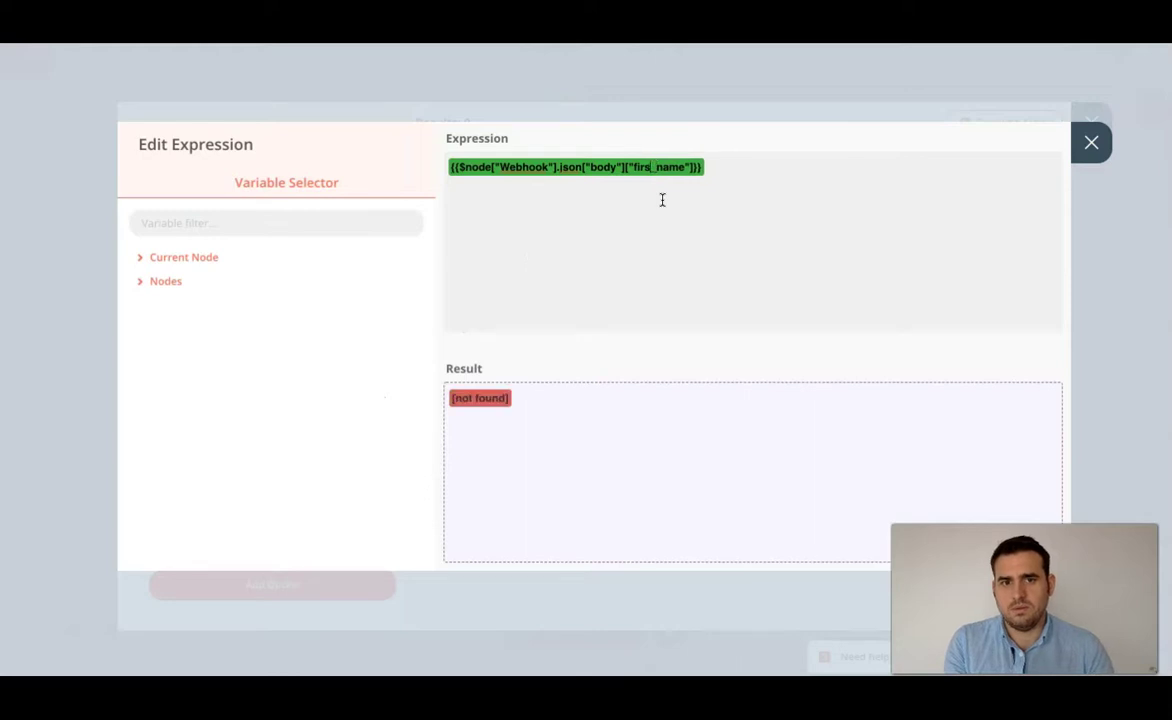
{"action": "type", "text": "last"}
{"action": "key", "text": "BackSpace"}
{"action": "key", "text": "BackSpace"}
{"action": "key", "text": "BackSpace"}
{"action": "key", "text": "BackSpace"}
{"action": "key", "text": "BackSpace"}
{"action": "type", "text": "last"}
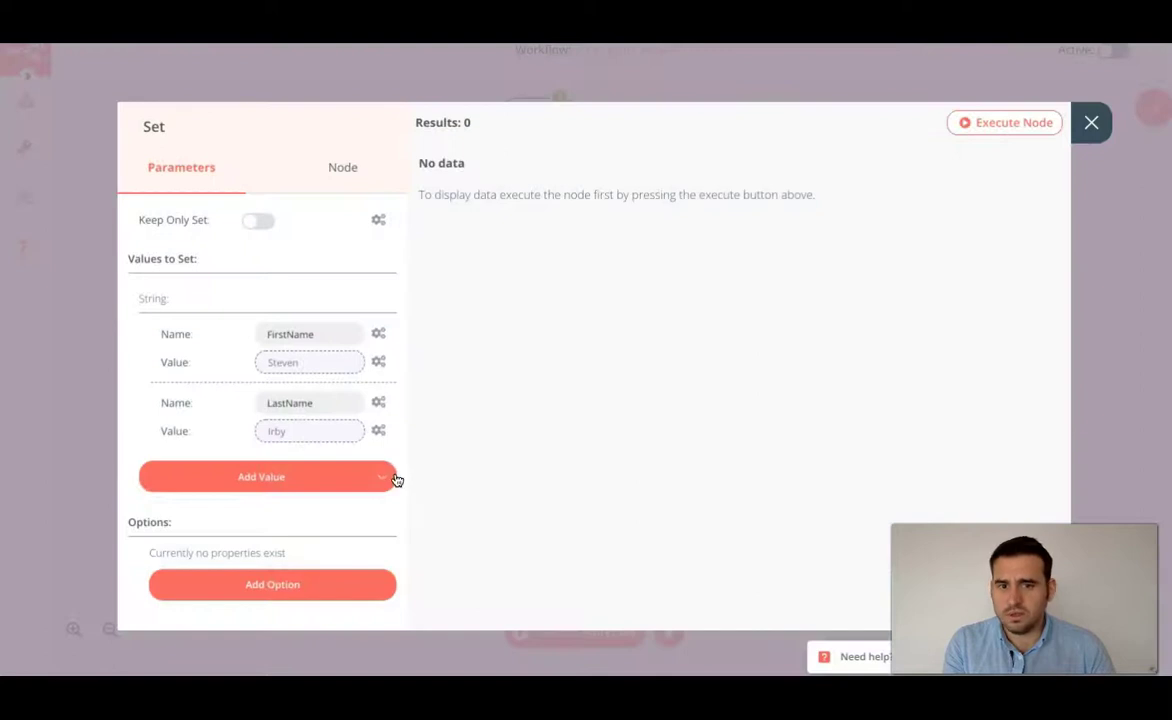
{"action": "left_click", "coordinate": [319, 482]}
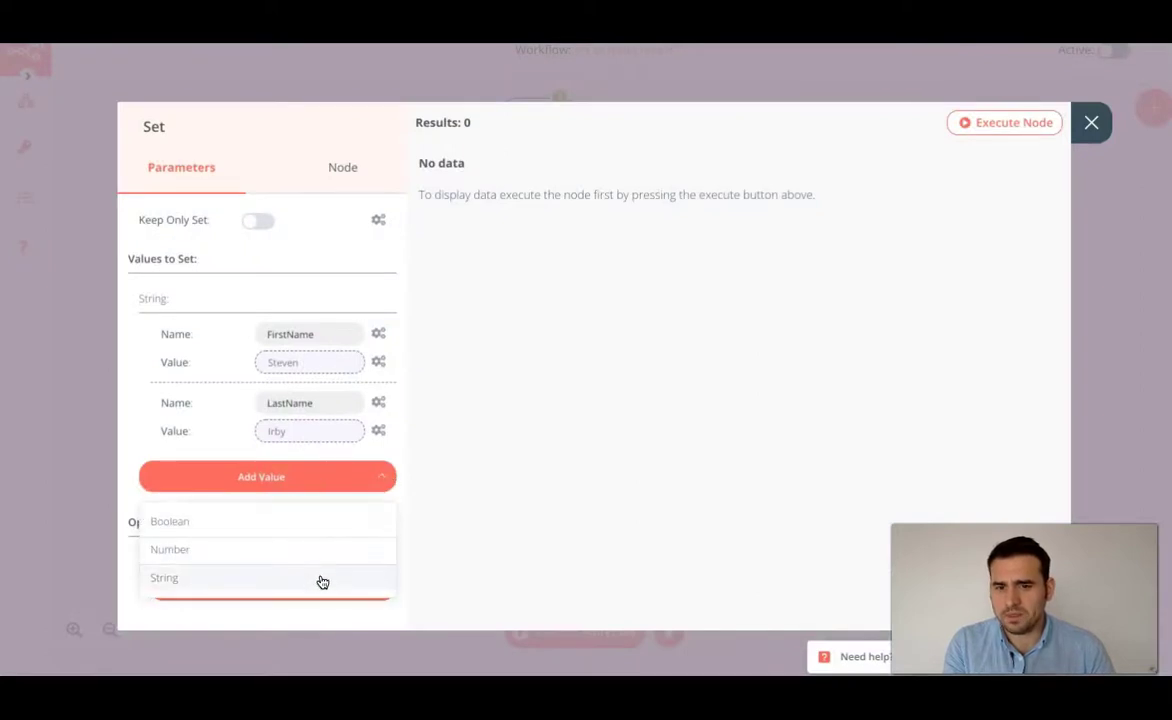
- Add a third string value to the Set node and name it Email
{"action": "left_click", "coordinate": [319, 577]}
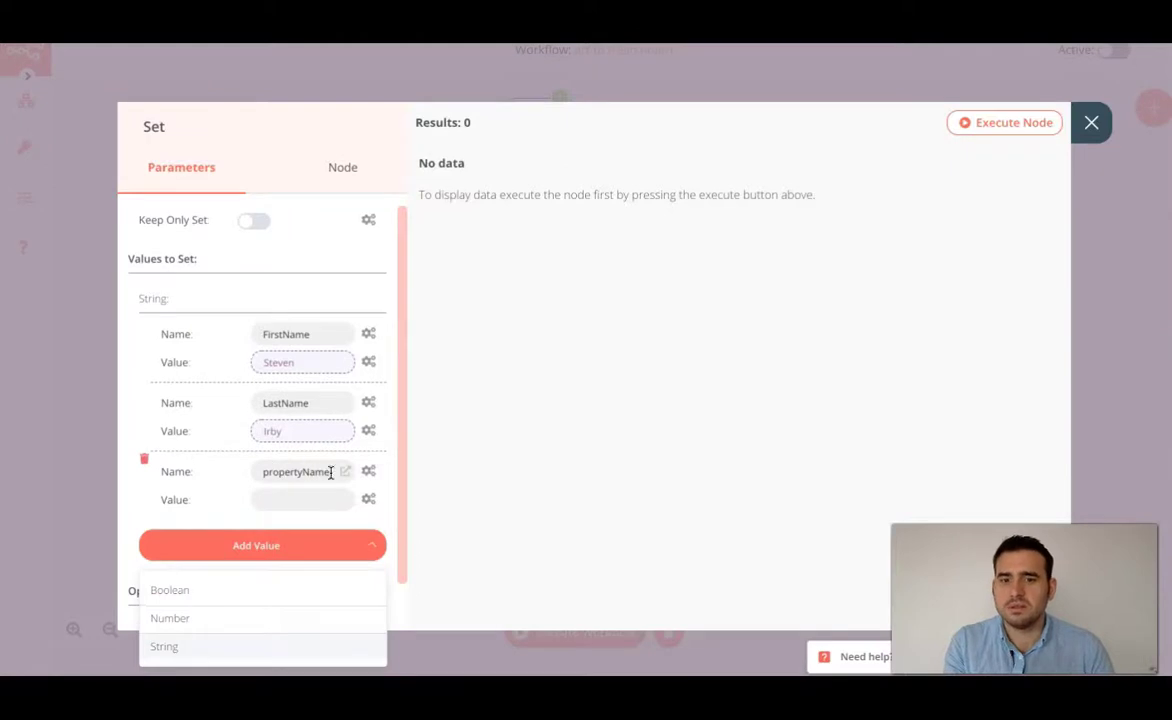
{"action": "double_click", "coordinate": [330, 472]}
{"action": "type", "text": "Email"}
{"action": "left_click", "coordinate": [314, 500]}
{"action": "left_click", "coordinate": [344, 500]}
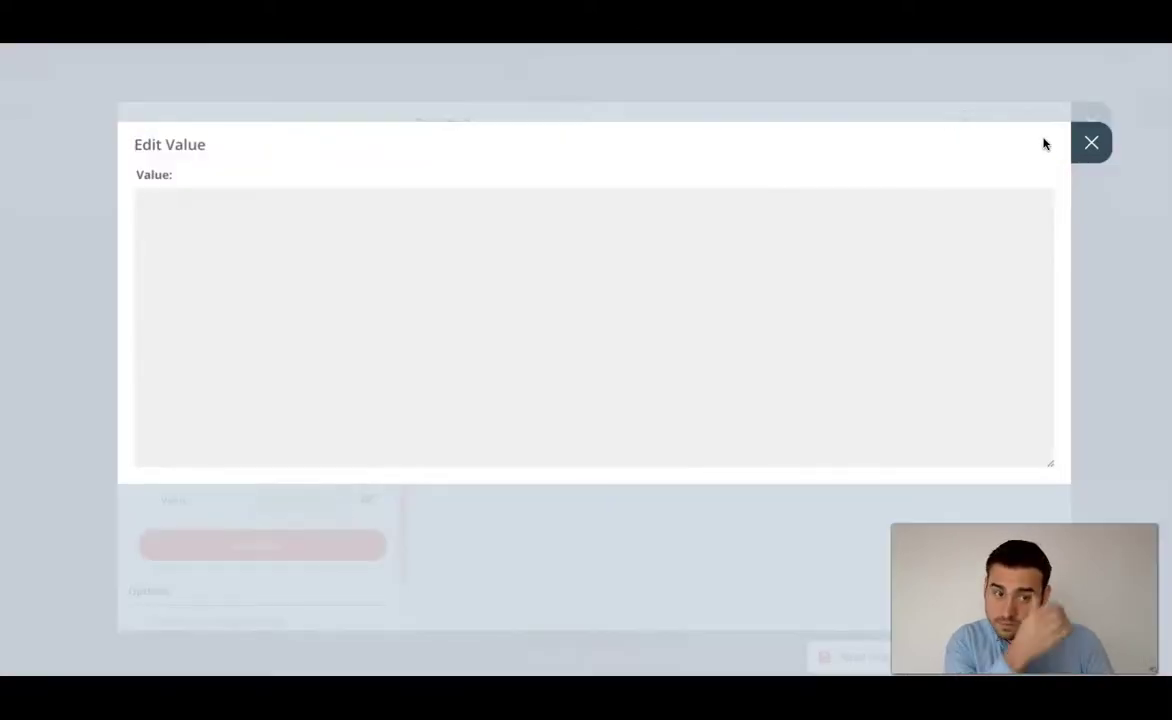
{"action": "left_click", "coordinate": [1089, 142]}
{"action": "mouse_move", "coordinate": [372, 508]}
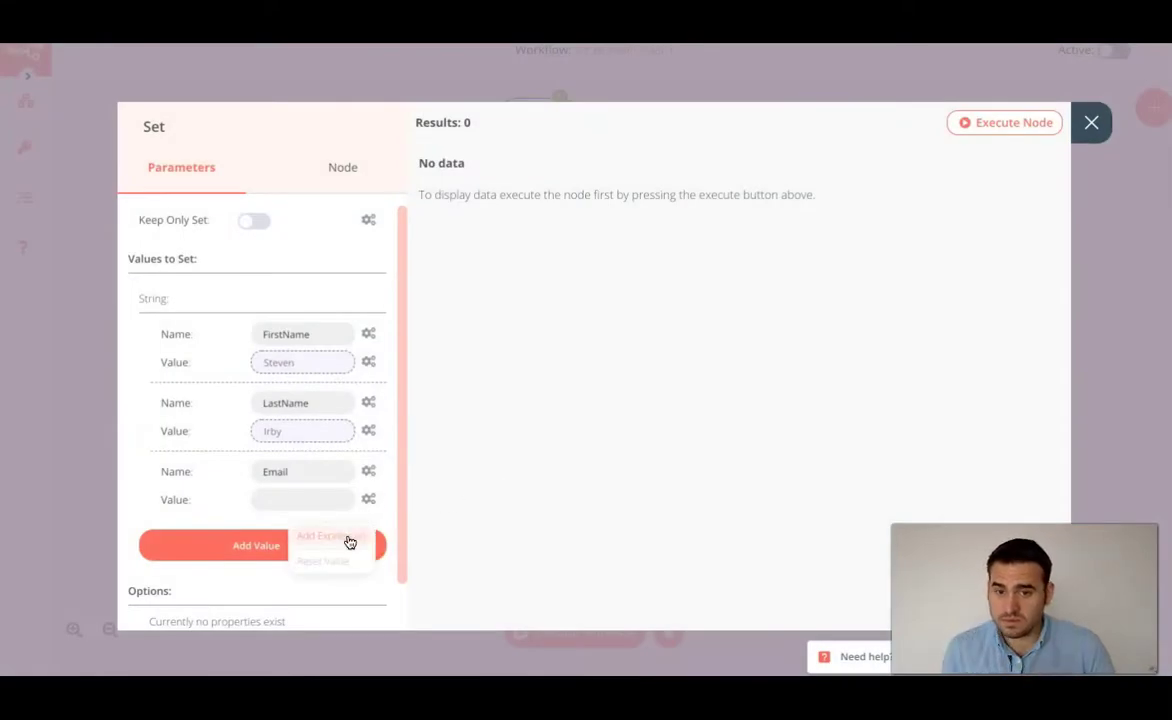
- Set the Email value to the expression Webhook > JSON > body > email
{"action": "left_click", "coordinate": [342, 537]}
{"action": "left_click", "coordinate": [145, 285]}
{"action": "left_click", "coordinate": [185, 538]}
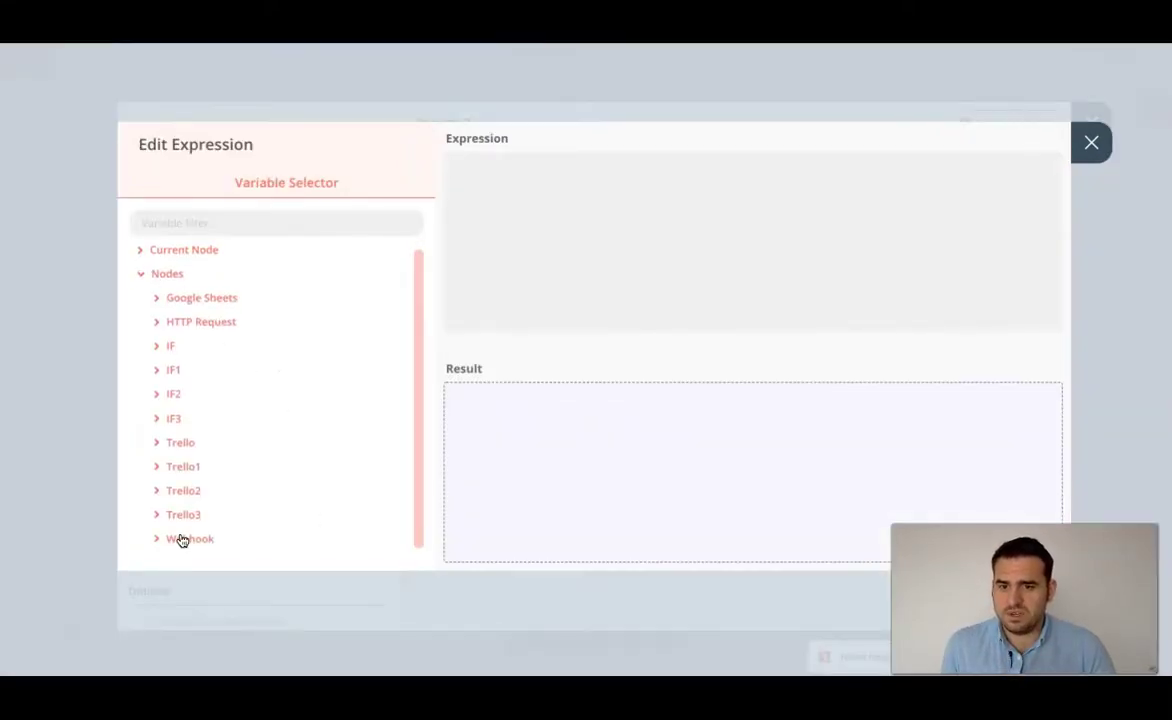
{"action": "scroll", "coordinate": [228, 480], "scroll_direction": "down", "scroll_amount": 1}
{"action": "left_click", "coordinate": [218, 511]}
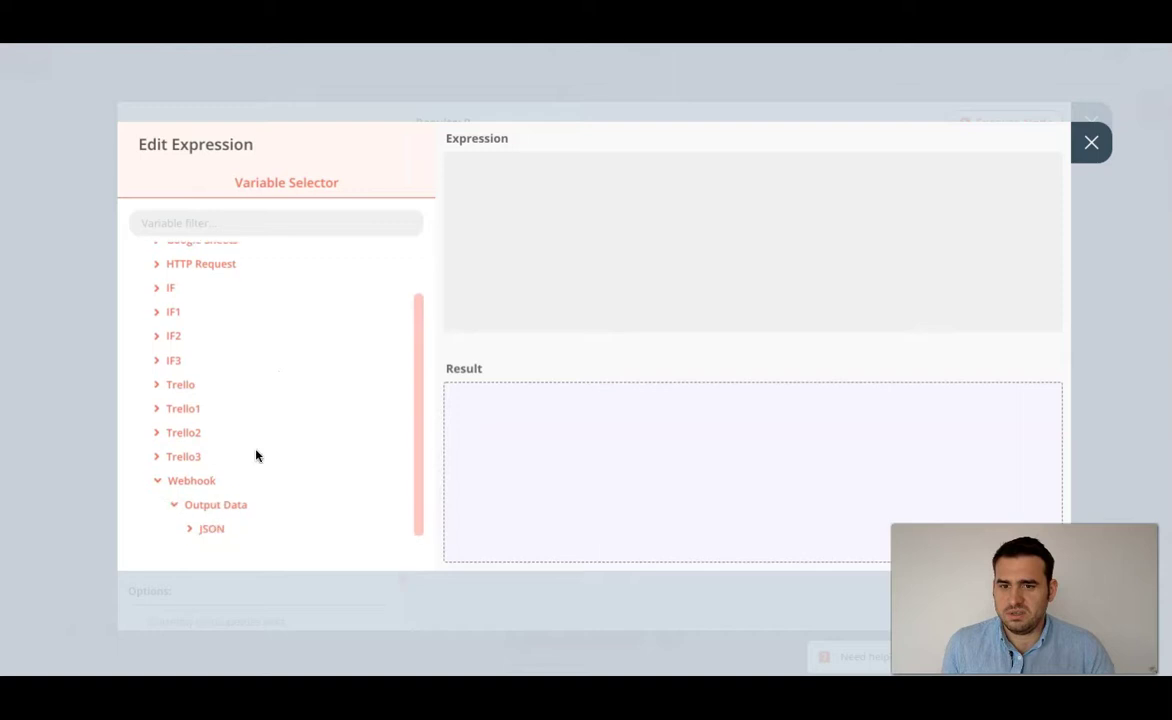
{"action": "left_click", "coordinate": [217, 516]}
{"action": "left_click", "coordinate": [228, 540]}
{"action": "scroll", "coordinate": [236, 500], "scroll_direction": "down", "scroll_amount": 5}
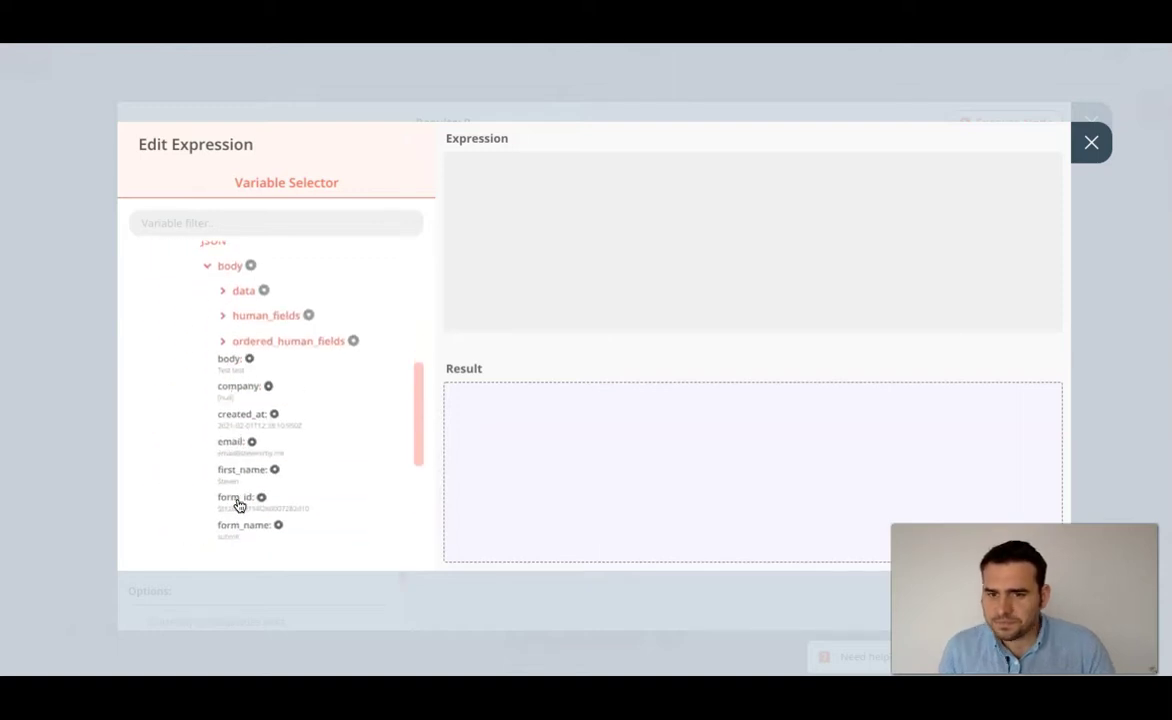
{"action": "scroll", "coordinate": [243, 431], "scroll_direction": "down", "scroll_amount": 1}
{"action": "left_click", "coordinate": [231, 363]}
{"action": "left_click", "coordinate": [1091, 142]}
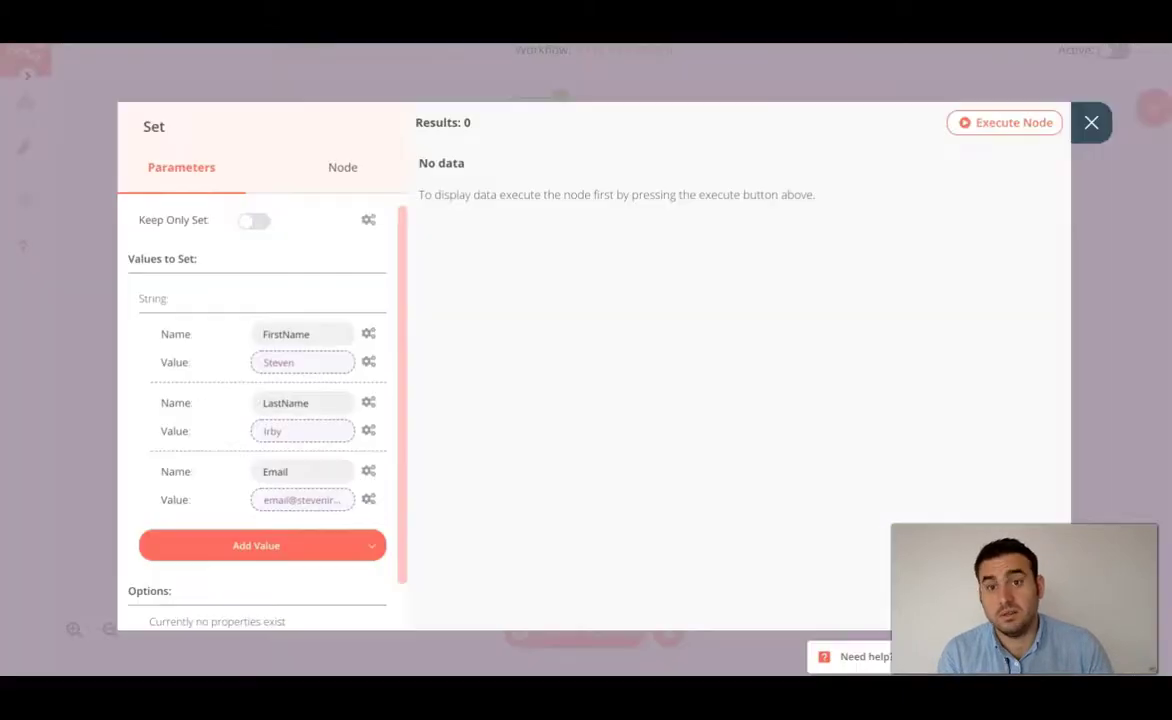
- Add another string field to the Set node named Bio
{"action": "left_click", "coordinate": [312, 548]}
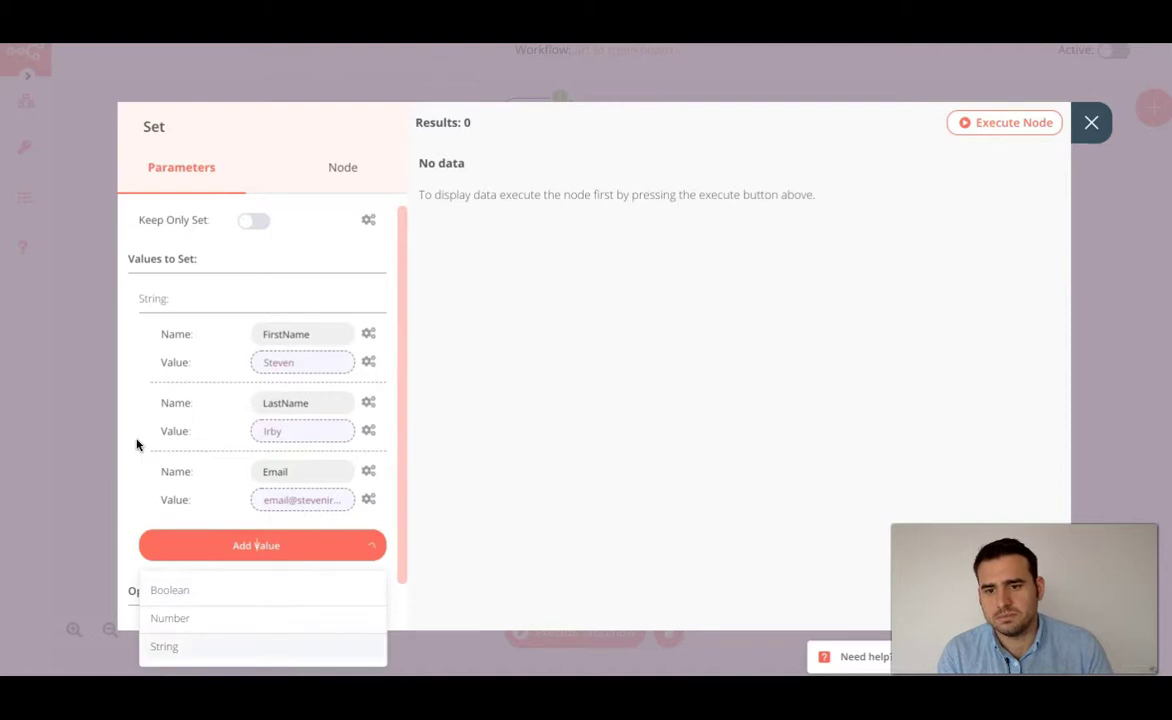
{"action": "left_click", "coordinate": [267, 647]}
{"action": "double_click", "coordinate": [310, 540]}
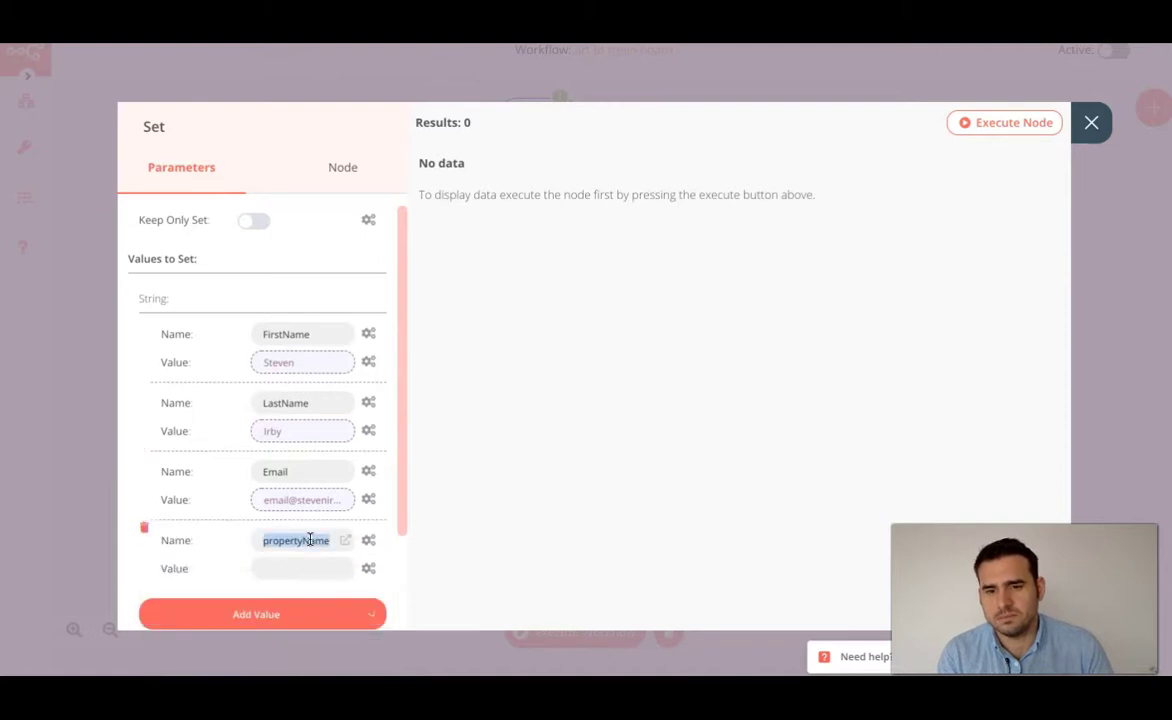
{"action": "type", "text": "Bio"}
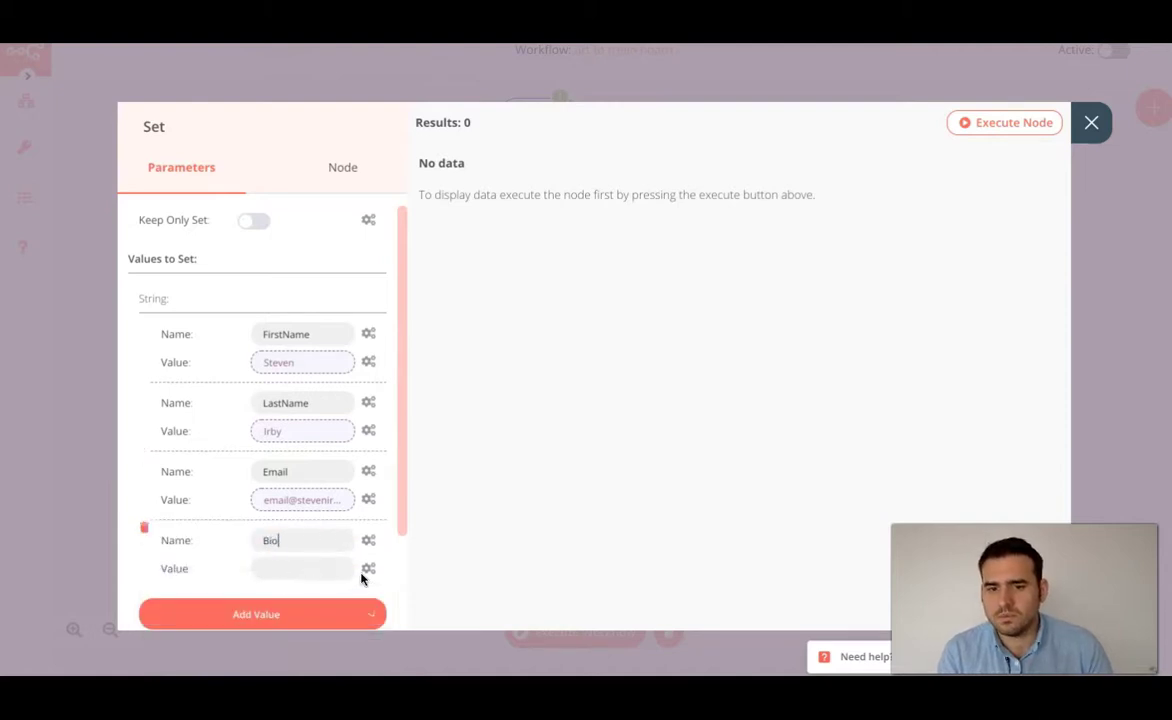
{"action": "left_click", "coordinate": [370, 571]}
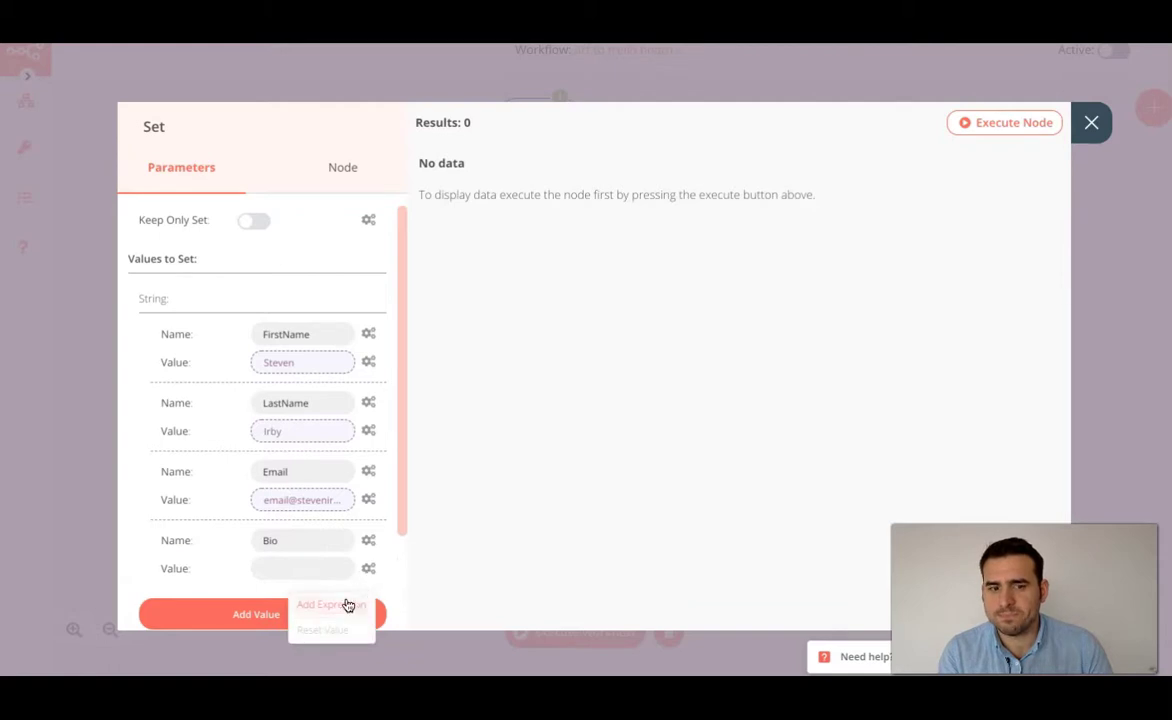
- Map the Bio value to the Webhook's body data bio field and close the Set node
{"action": "left_click", "coordinate": [330, 605]}
{"action": "left_click", "coordinate": [166, 281]}
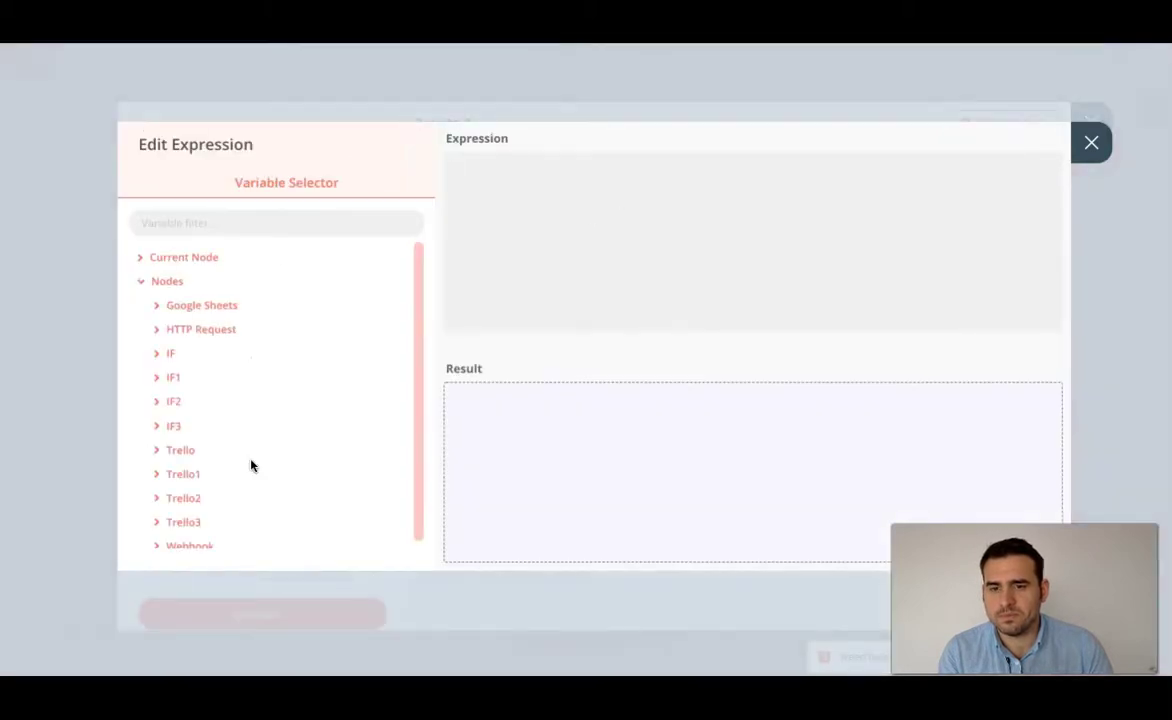
{"action": "scroll", "coordinate": [194, 536], "scroll_direction": "down", "scroll_amount": 1}
{"action": "left_click", "coordinate": [192, 491]}
{"action": "left_click", "coordinate": [213, 514]}
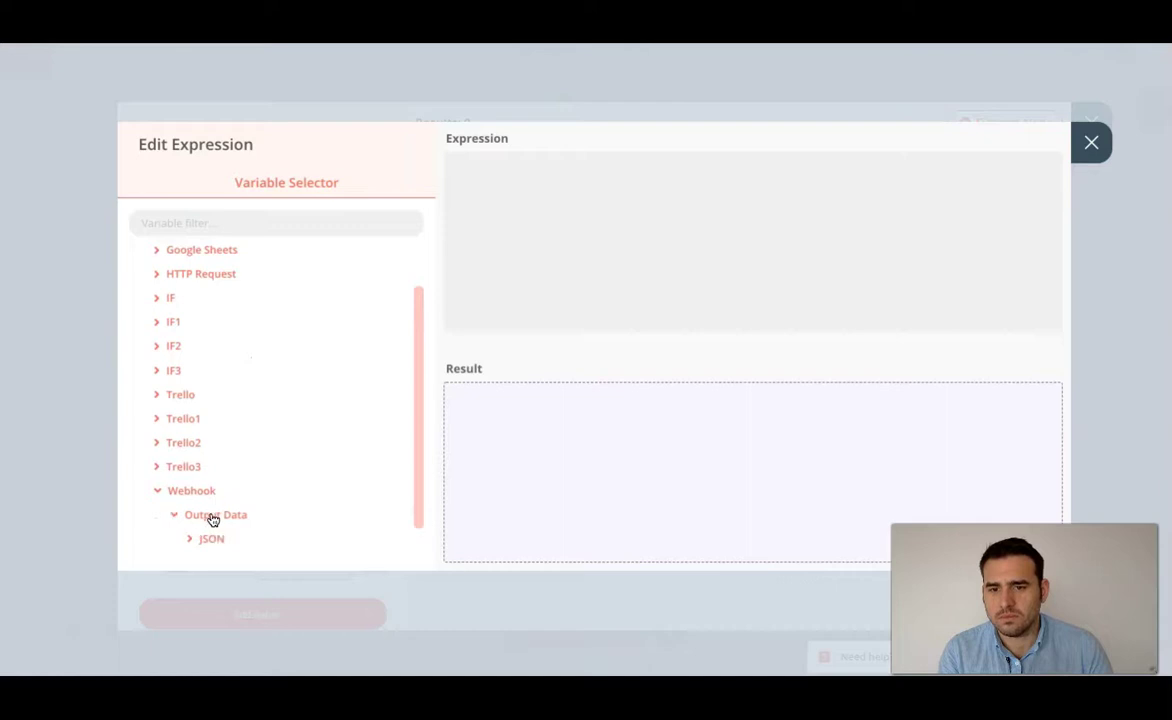
{"action": "scroll", "coordinate": [220, 505], "scroll_direction": "down", "scroll_amount": 1}
{"action": "left_click", "coordinate": [214, 508]}
{"action": "scroll", "coordinate": [240, 490], "scroll_direction": "down", "scroll_amount": 2}
{"action": "left_click", "coordinate": [229, 491]}
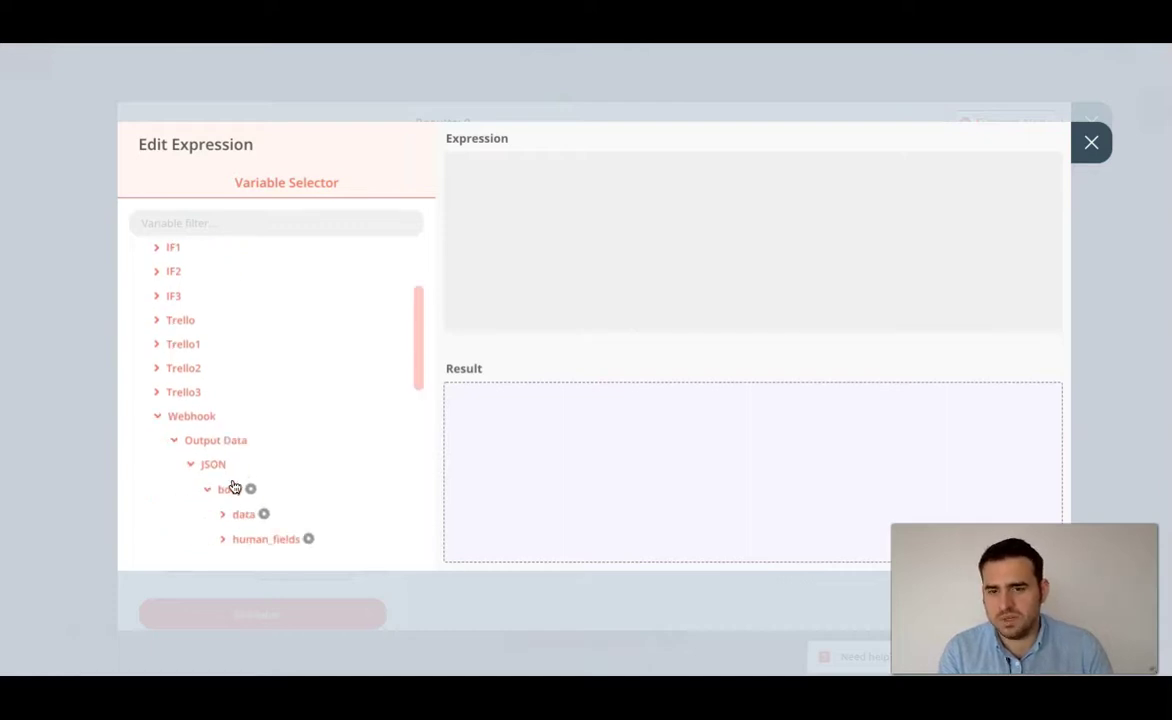
{"action": "scroll", "coordinate": [230, 485], "scroll_direction": "down", "scroll_amount": 4}
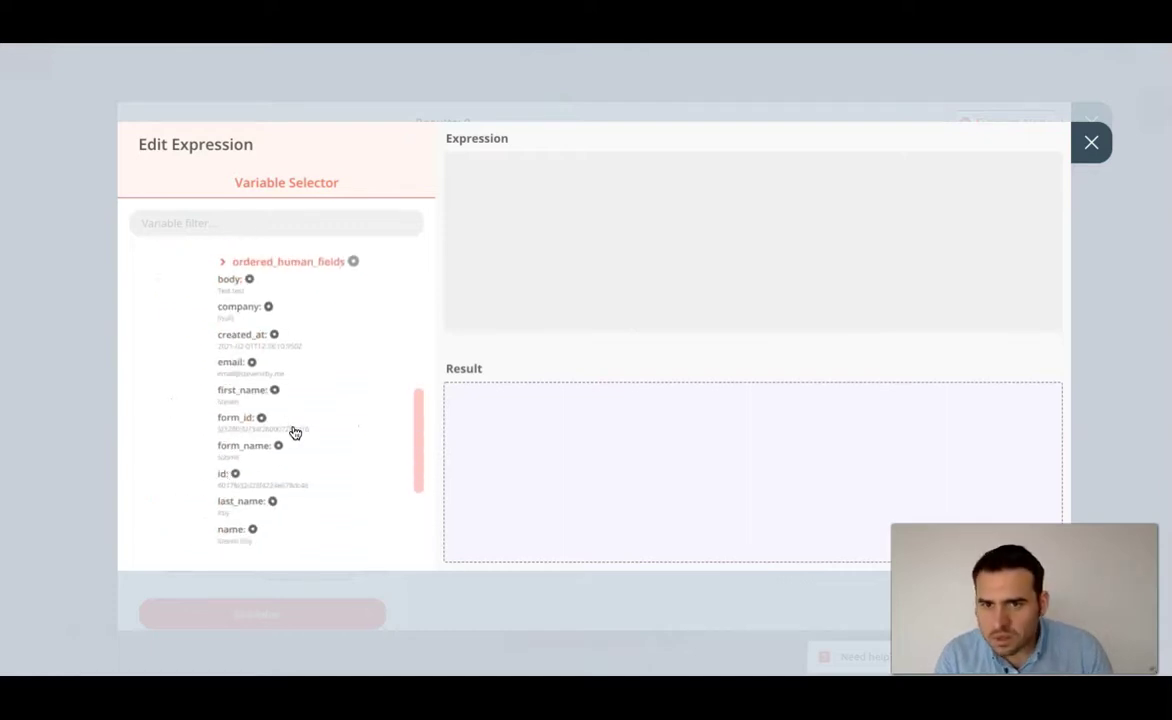
{"action": "scroll", "coordinate": [262, 278], "scroll_direction": "up", "scroll_amount": 2}
{"action": "left_click", "coordinate": [242, 289]}
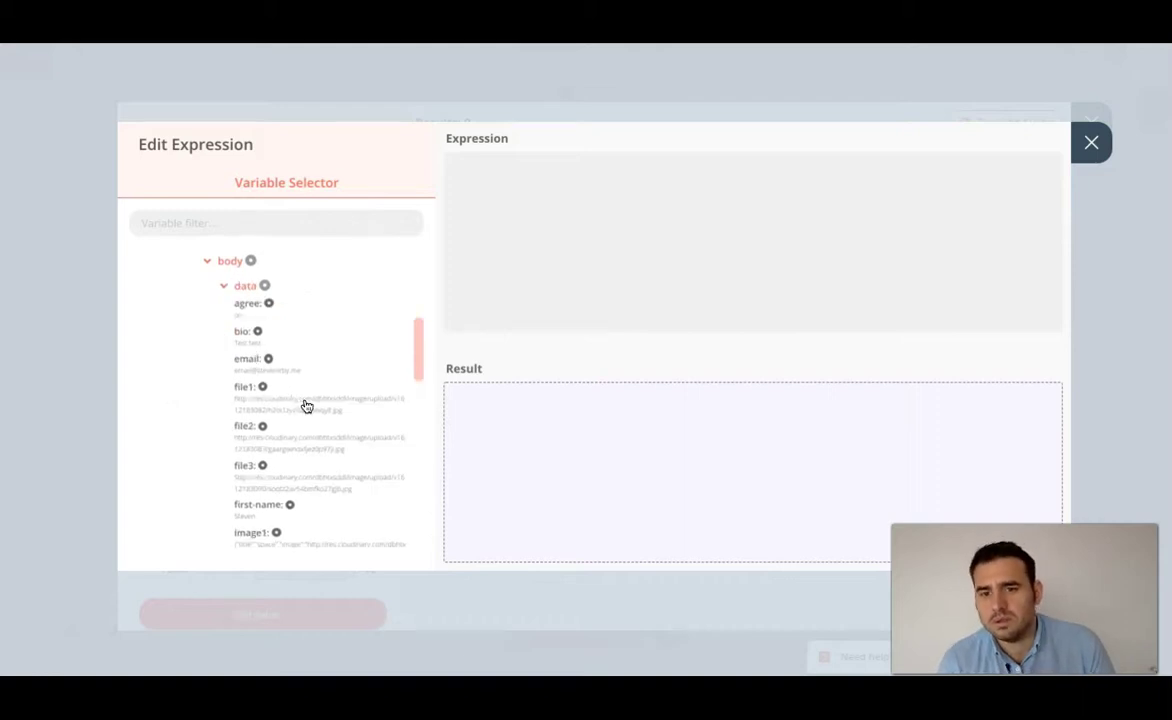
{"action": "scroll", "coordinate": [303, 450], "scroll_direction": "down", "scroll_amount": 5}
{"action": "scroll", "coordinate": [290, 457], "scroll_direction": "down", "scroll_amount": 2}
{"action": "scroll", "coordinate": [288, 455], "scroll_direction": "up", "scroll_amount": 4}
{"action": "scroll", "coordinate": [283, 449], "scroll_direction": "up", "scroll_amount": 3}
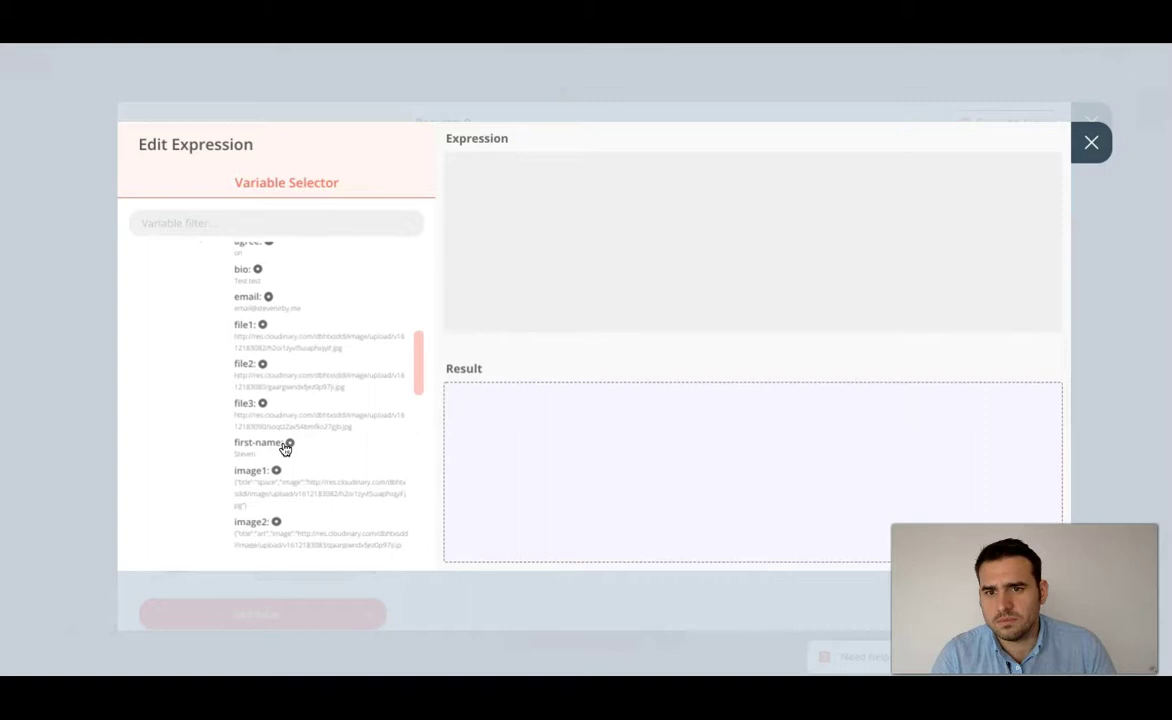
{"action": "left_click", "coordinate": [240, 322]}
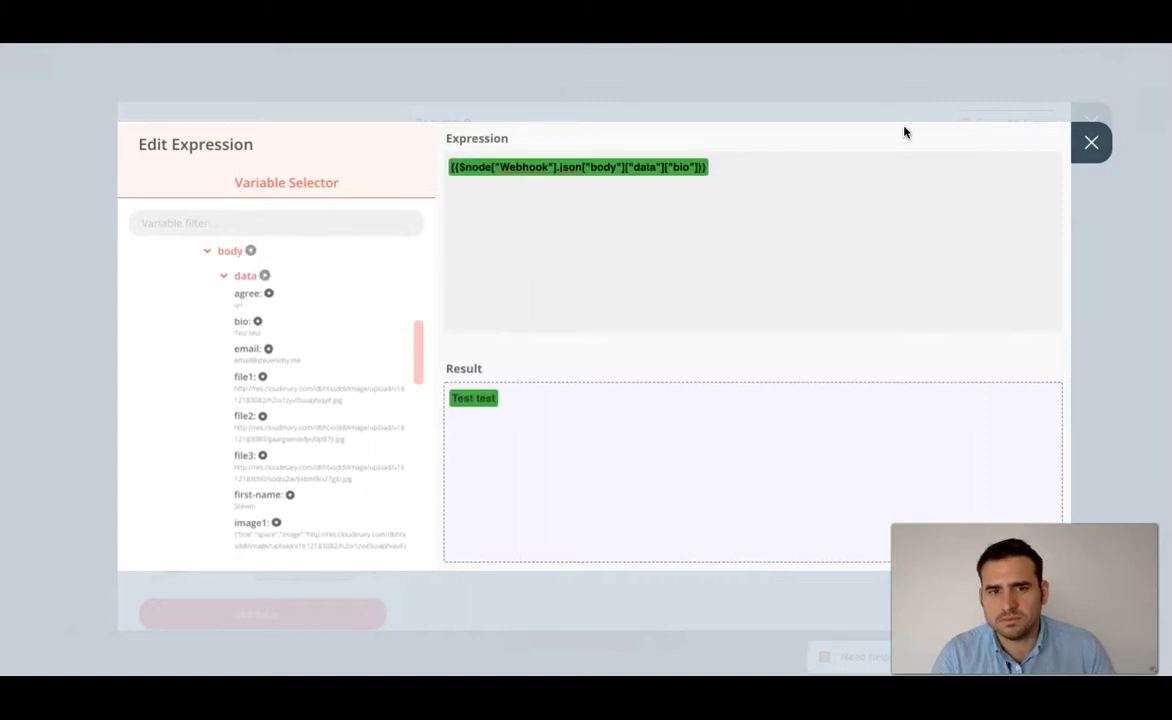
{"action": "left_click", "coordinate": [1102, 146]}
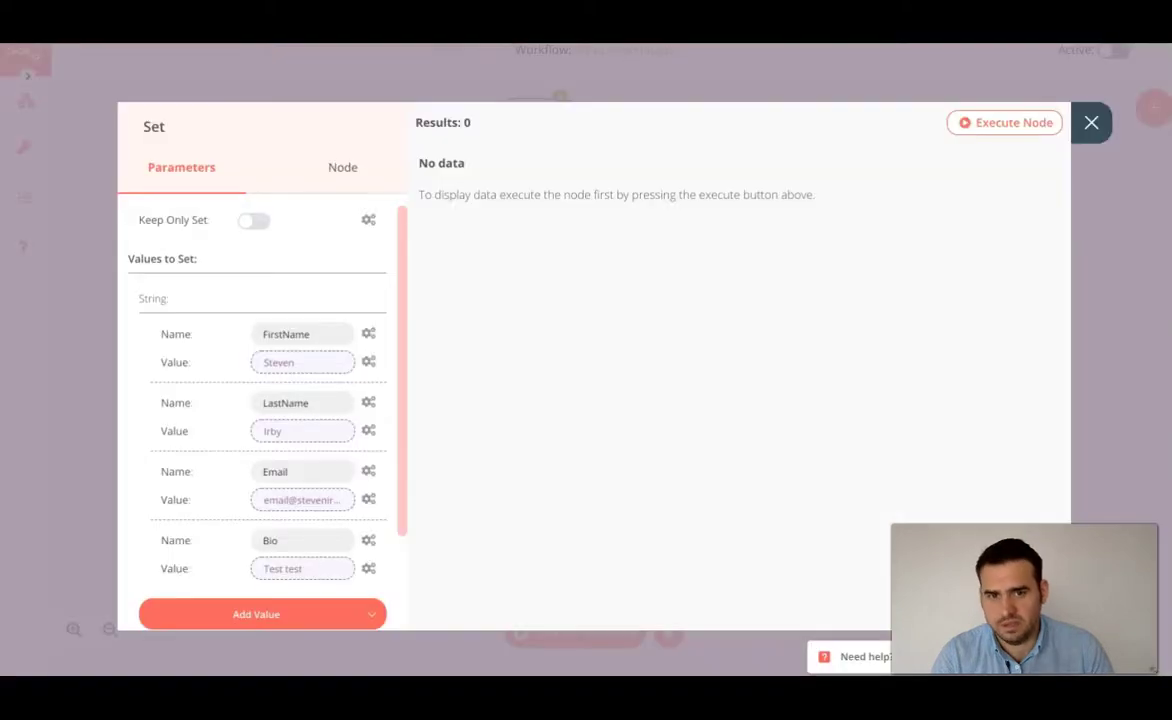
{"action": "scroll", "coordinate": [291, 358], "scroll_direction": "down", "scroll_amount": 3}
{"action": "scroll", "coordinate": [317, 361], "scroll_direction": "up", "scroll_amount": 3}
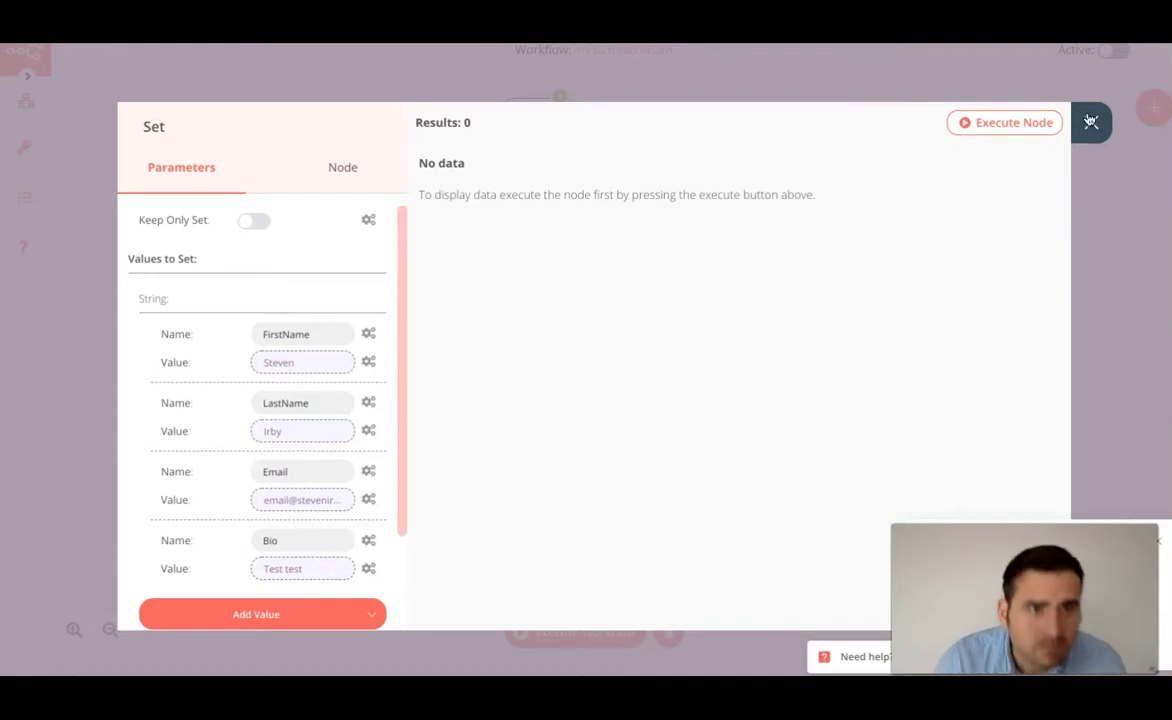
{"action": "left_click", "coordinate": [1090, 121]}
- Rearrange Set, Google Sheets and IF3, then wire IF3's true output into Set
{"action": "left_click_drag", "start_coordinate": [700, 515], "coordinate": [532, 532]}
{"action": "left_click_drag", "start_coordinate": [606, 525], "coordinate": [697, 565]}
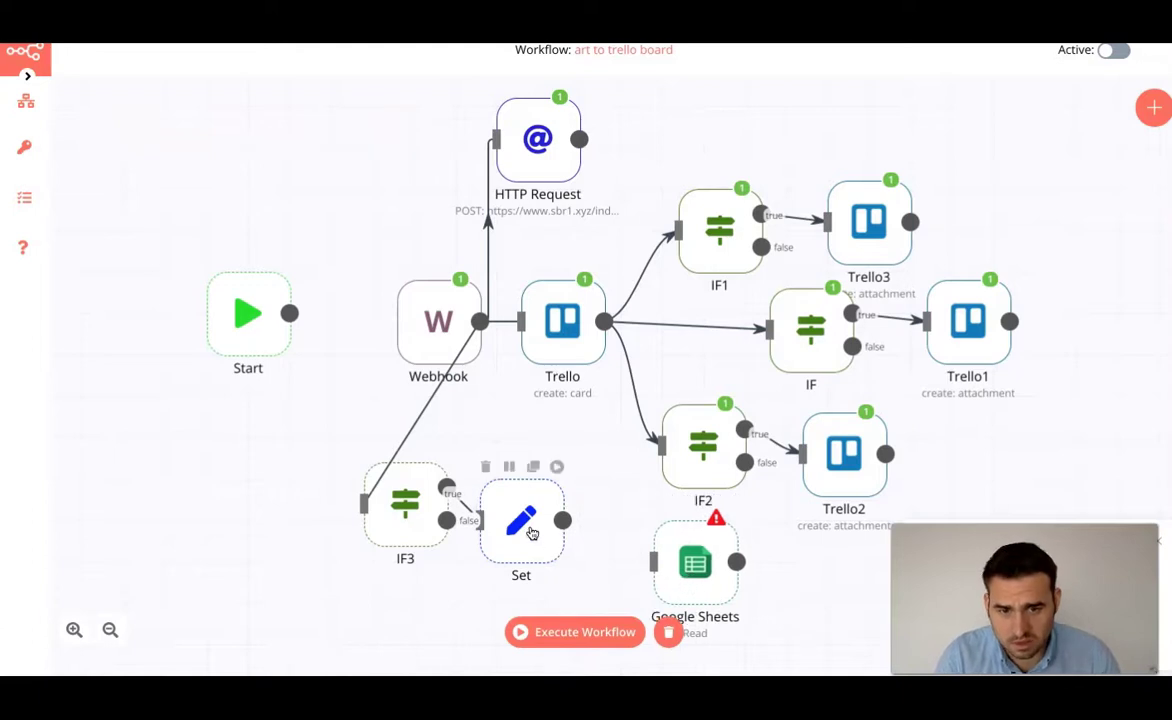
{"action": "left_click_drag", "start_coordinate": [405, 557], "coordinate": [405, 615]}
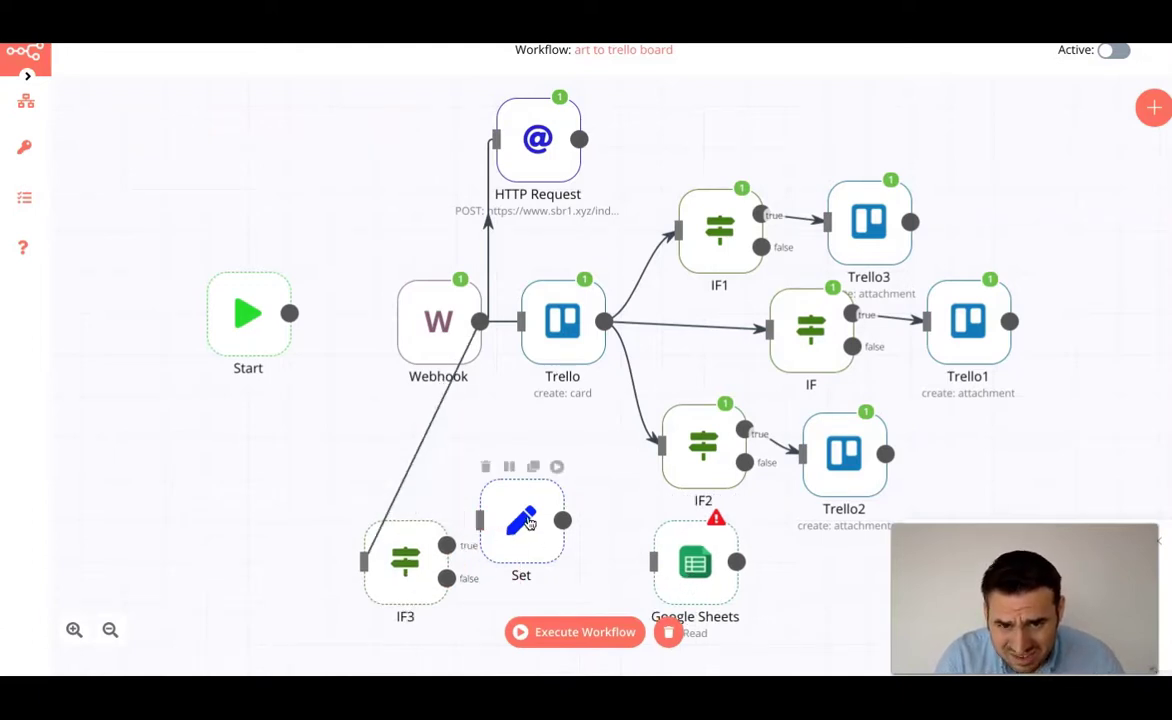
{"action": "left_click_drag", "start_coordinate": [446, 545], "coordinate": [543, 553]}
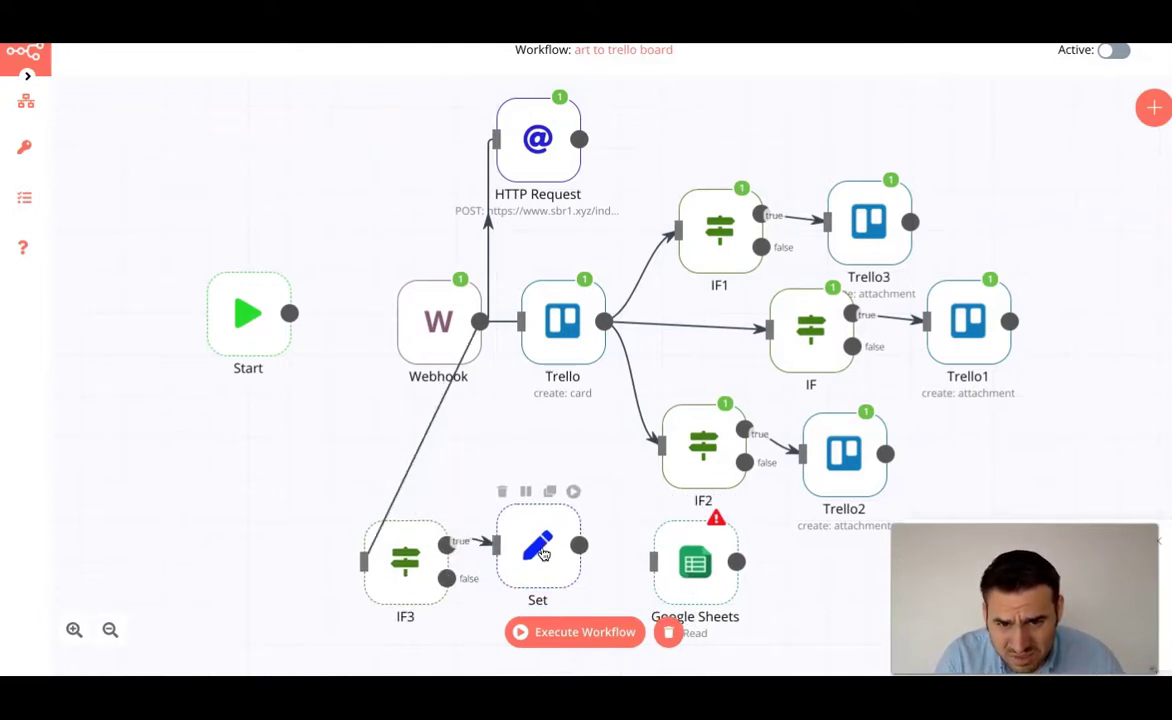
- Connect the Set node's output to Google Sheets and open the Google Sheets node
{"action": "left_click_drag", "start_coordinate": [724, 560], "coordinate": [701, 560]}
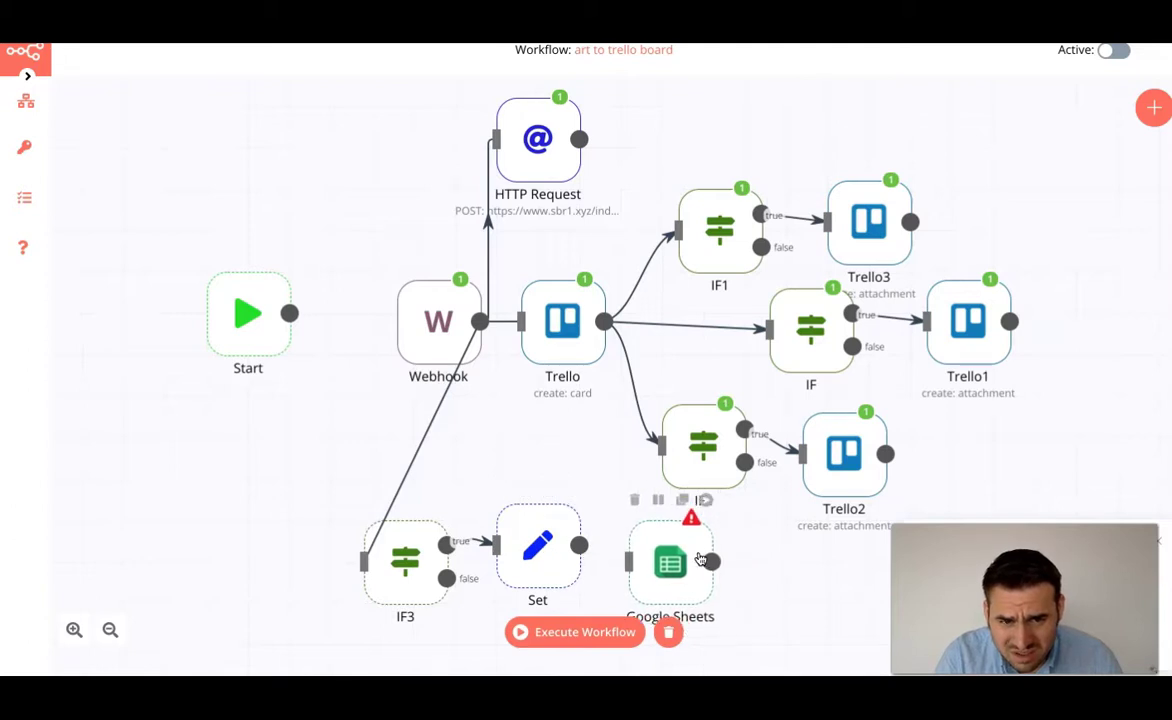
{"action": "left_click_drag", "start_coordinate": [579, 545], "coordinate": [648, 557]}
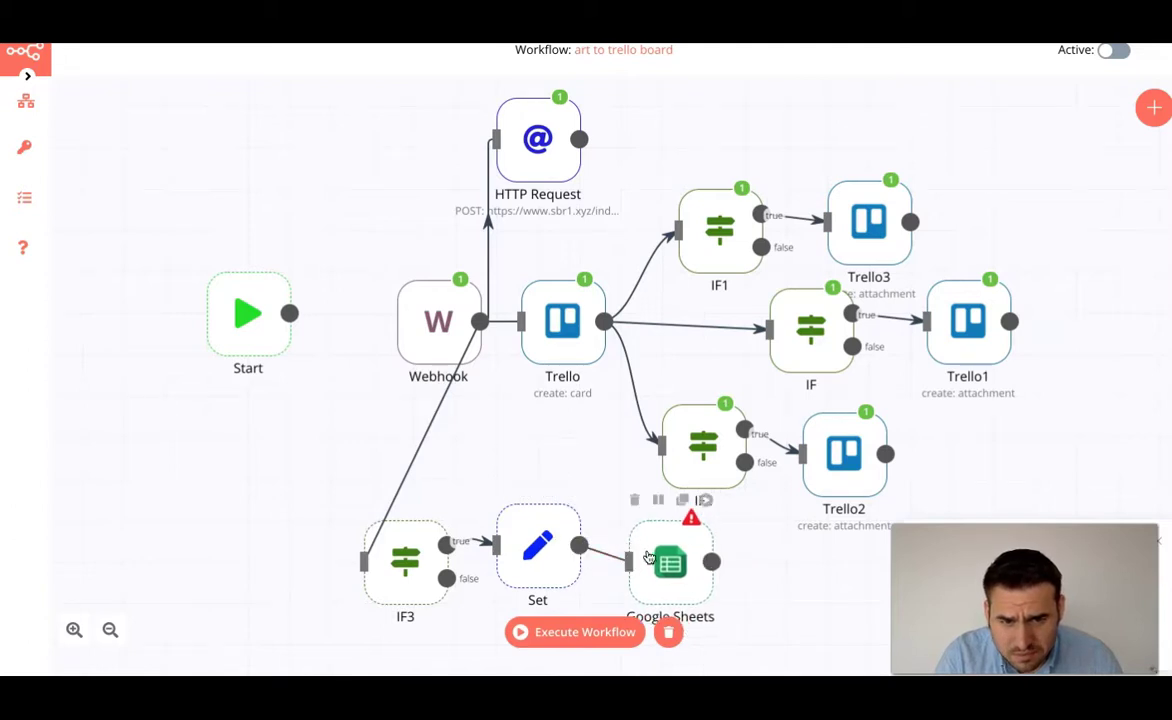
{"action": "double_click", "coordinate": [666, 557]}
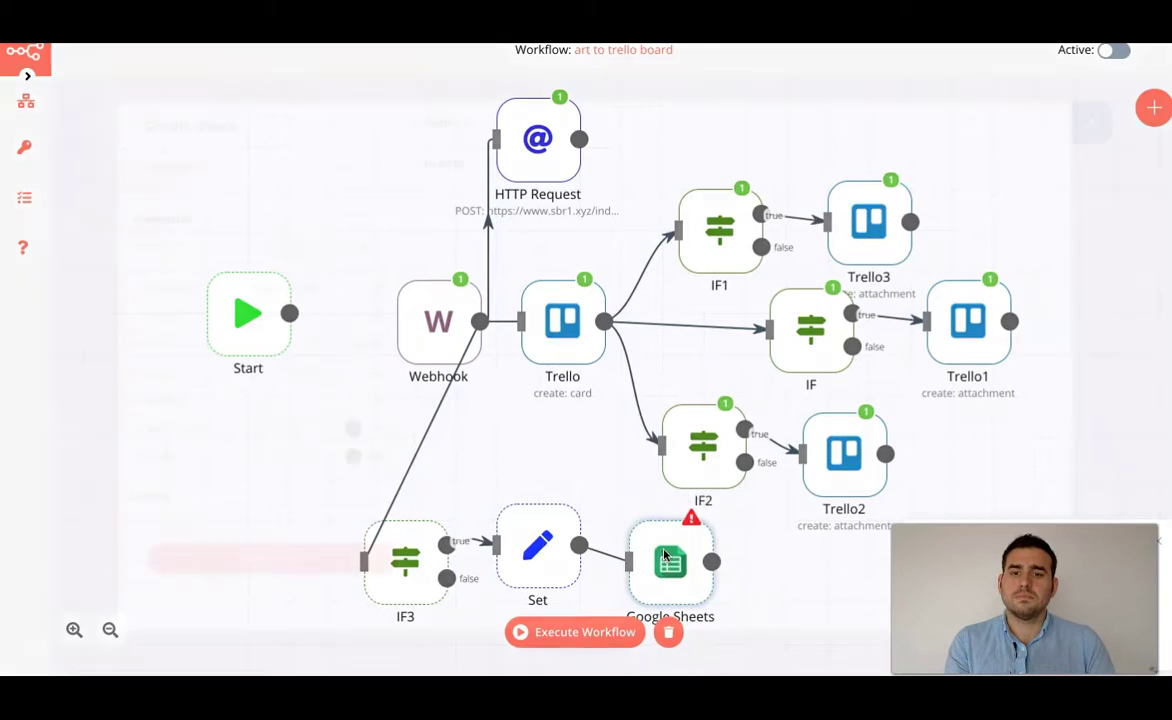
- Choose the Google Sheets credential and set Value Input Mode to User Entered
{"action": "left_click", "coordinate": [305, 246]}
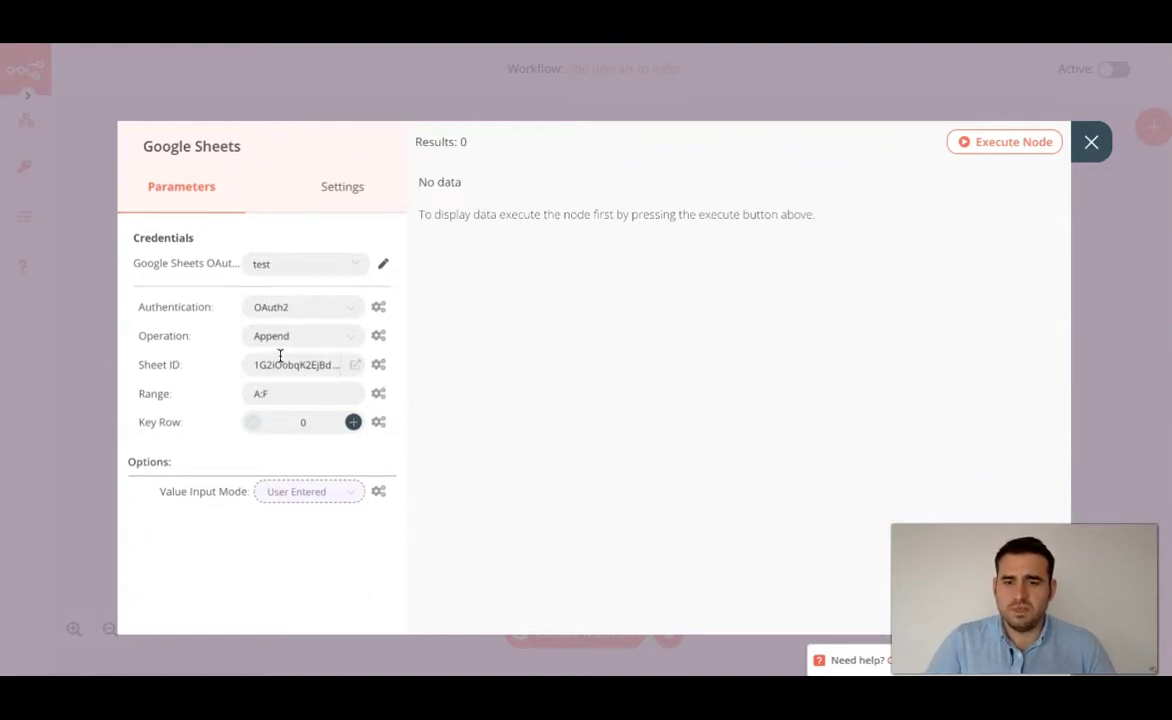
{"action": "mouse_move", "coordinate": [234, 368]}
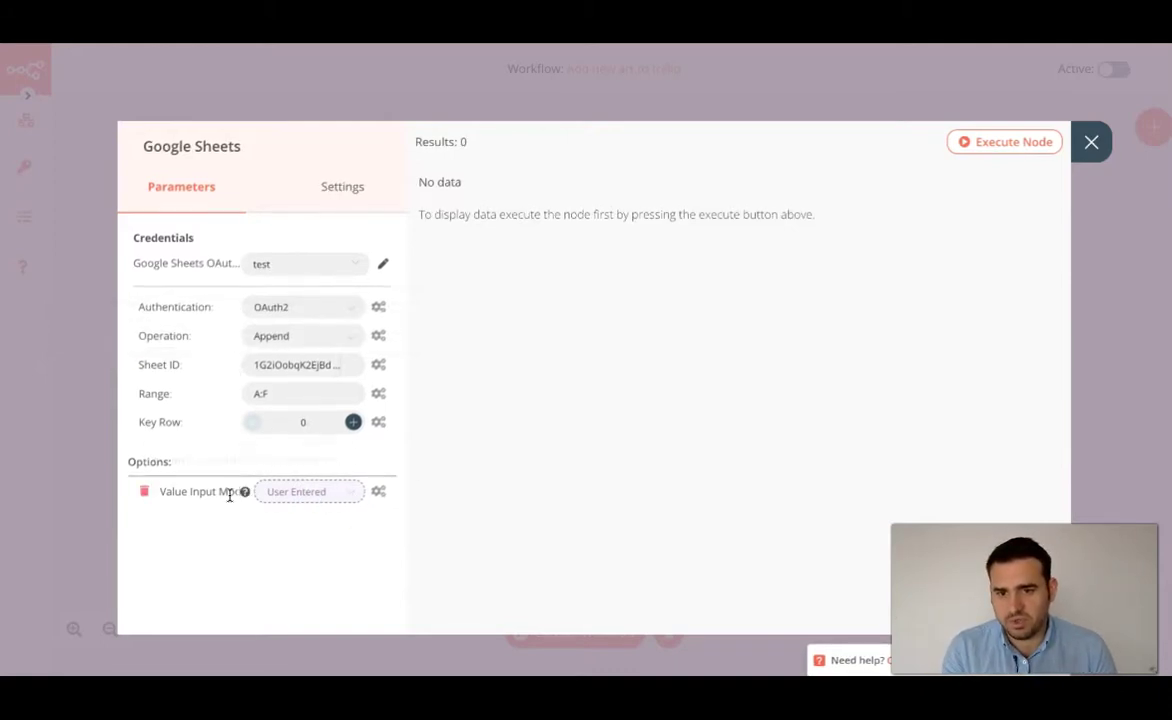
{"action": "left_click", "coordinate": [337, 498]}
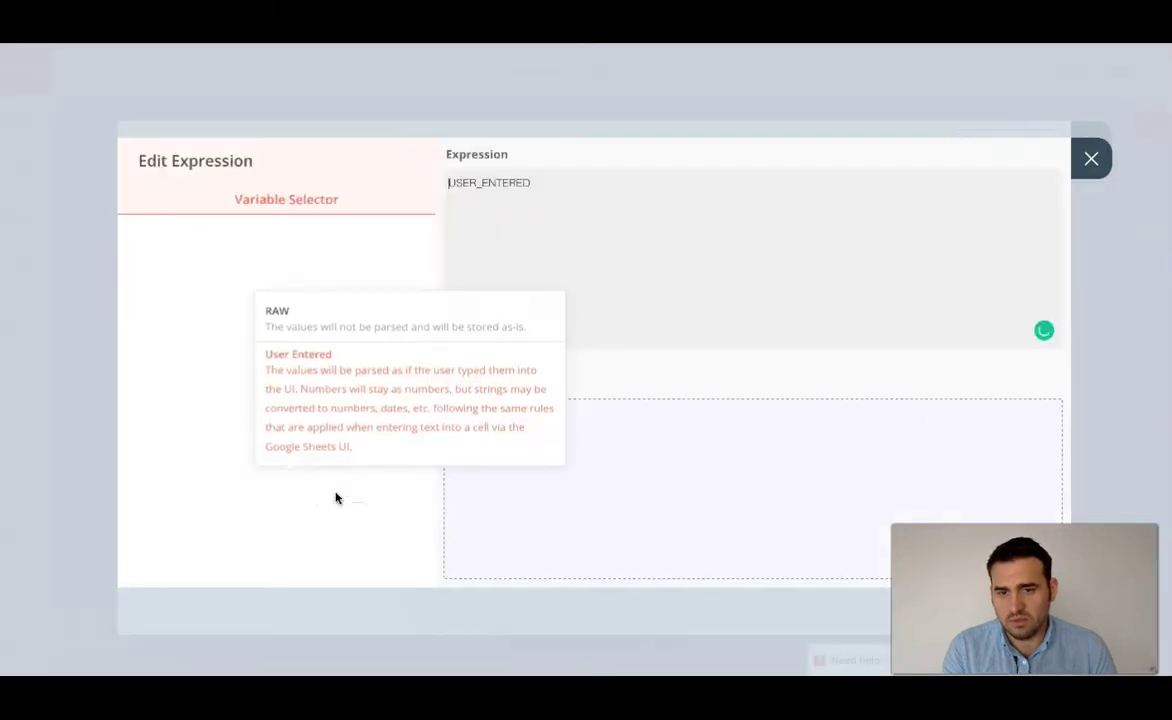
{"action": "key", "text": "Escape"}
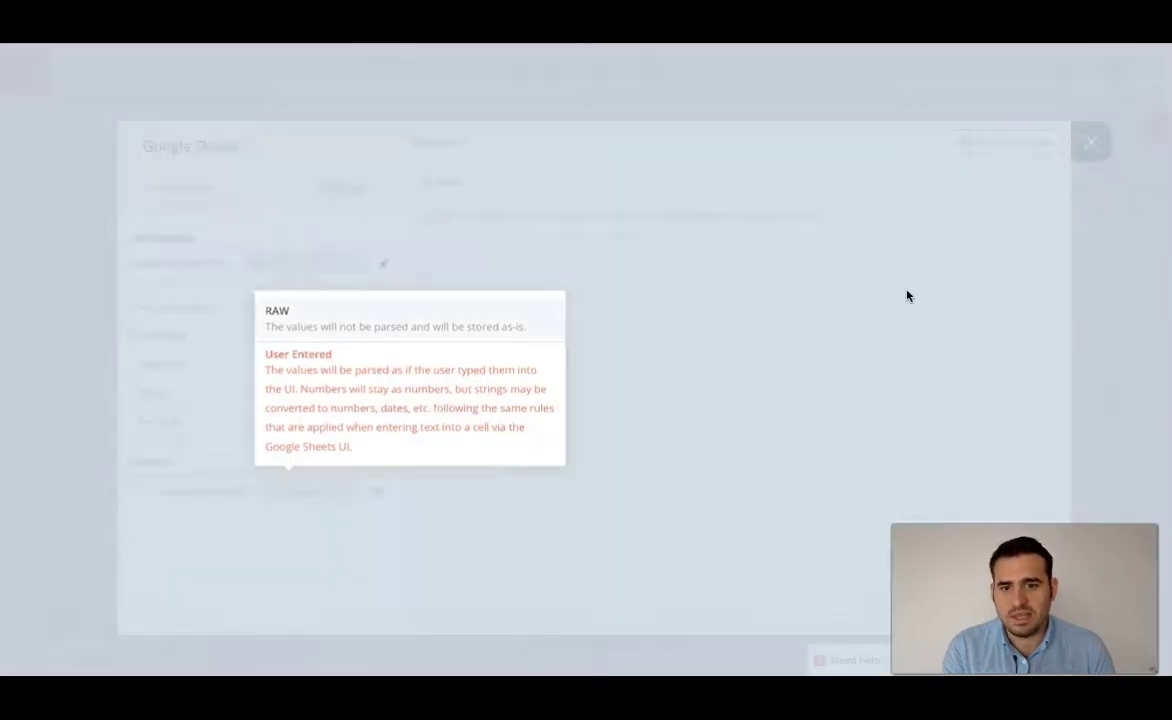
{"action": "left_click", "coordinate": [350, 494]}
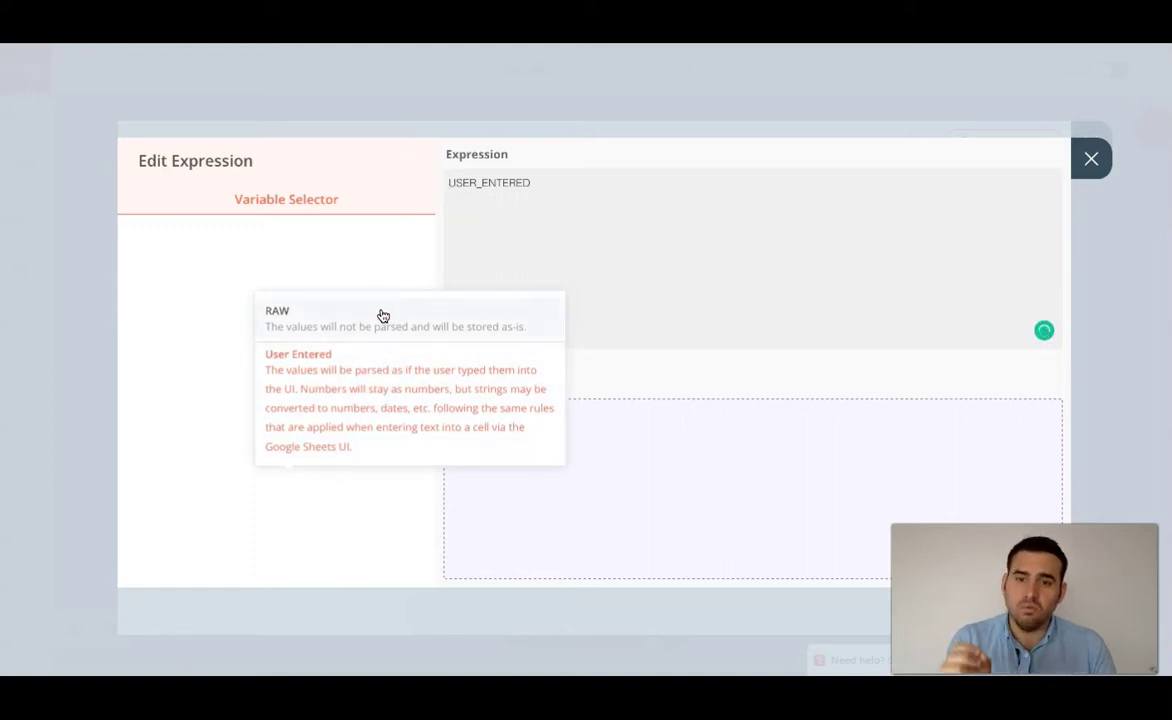
{"action": "left_click", "coordinate": [1091, 158]}
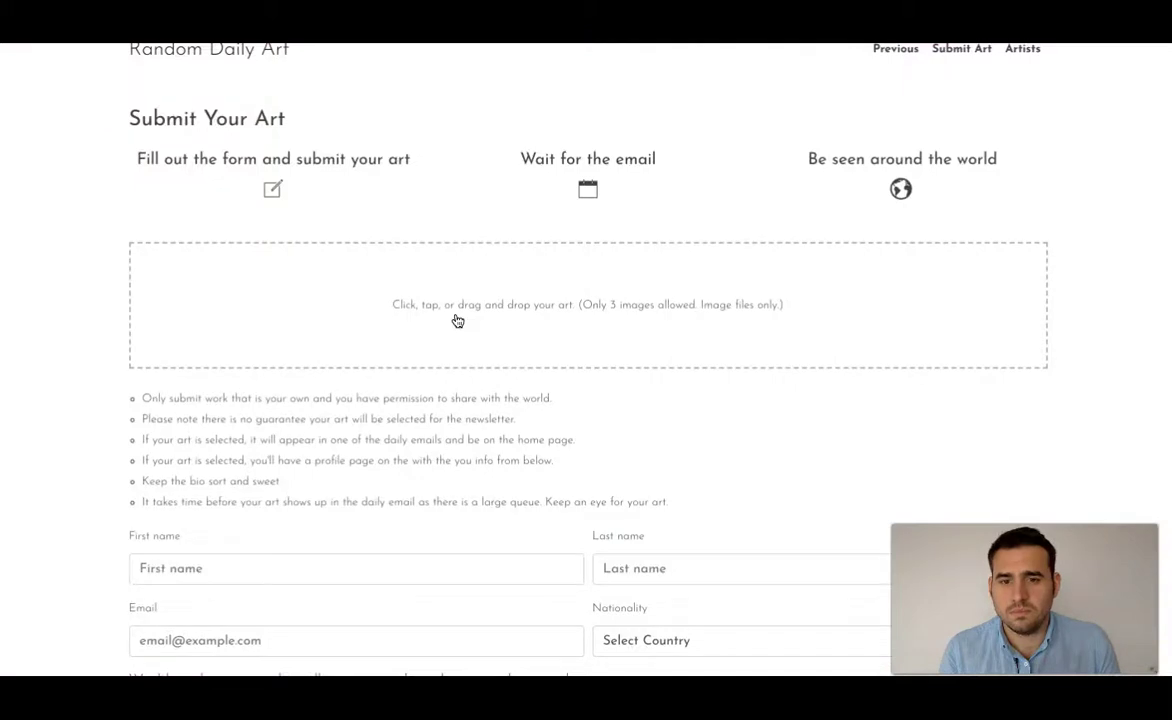
- Fill in the artist's first name, last name and e-mail from autocomplete suggestions
{"action": "scroll", "coordinate": [457, 320], "scroll_direction": "down", "scroll_amount": 1}
{"action": "left_click", "coordinate": [489, 496]}
{"action": "type", "text": "S"}
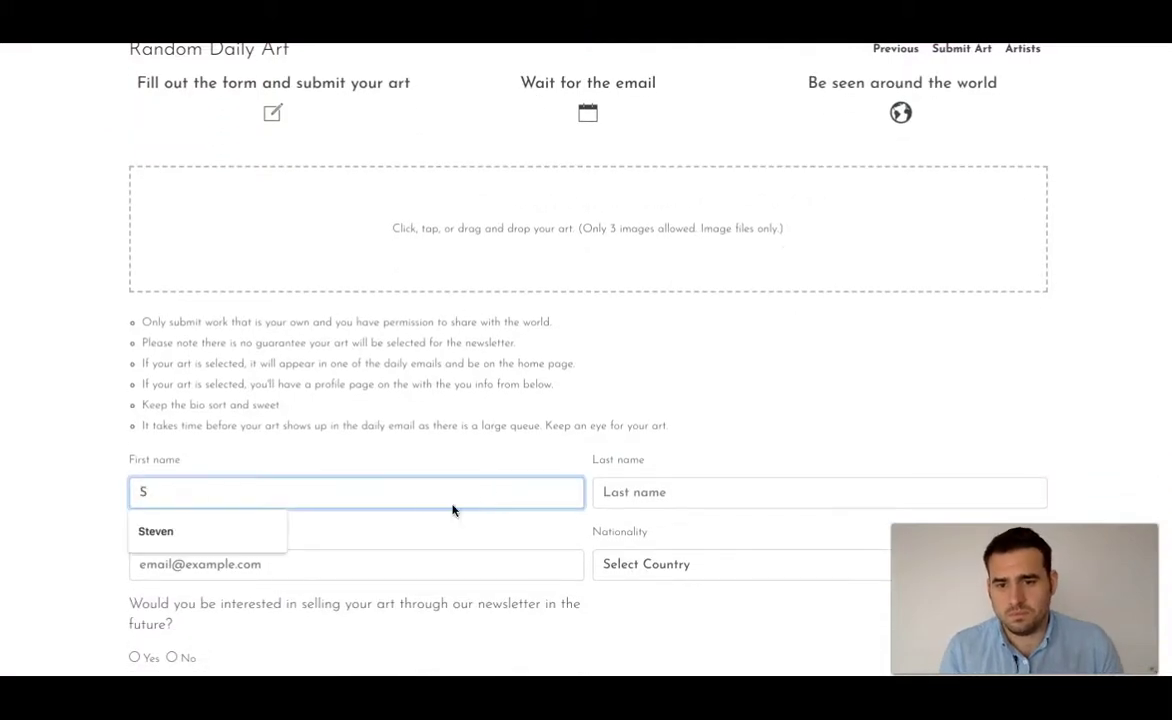
{"action": "left_click", "coordinate": [258, 538]}
{"action": "left_click", "coordinate": [678, 490]}
{"action": "type", "text": "I"}
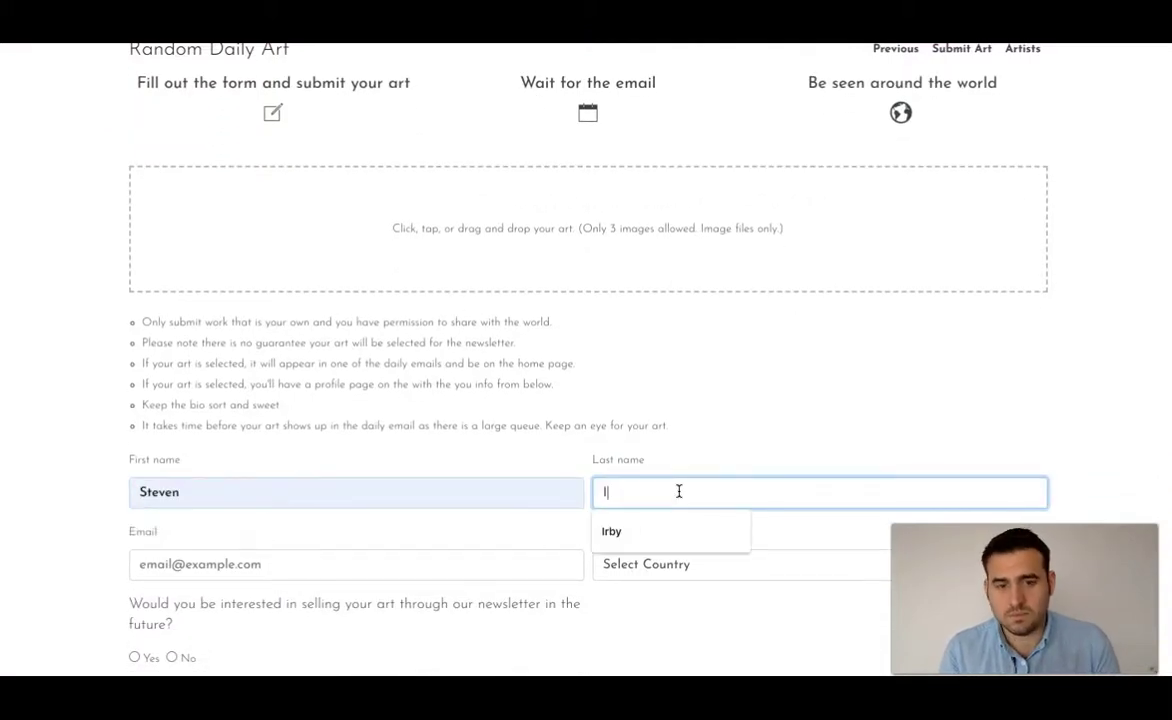
{"action": "left_click", "coordinate": [651, 531]}
{"action": "left_click", "coordinate": [335, 568]}
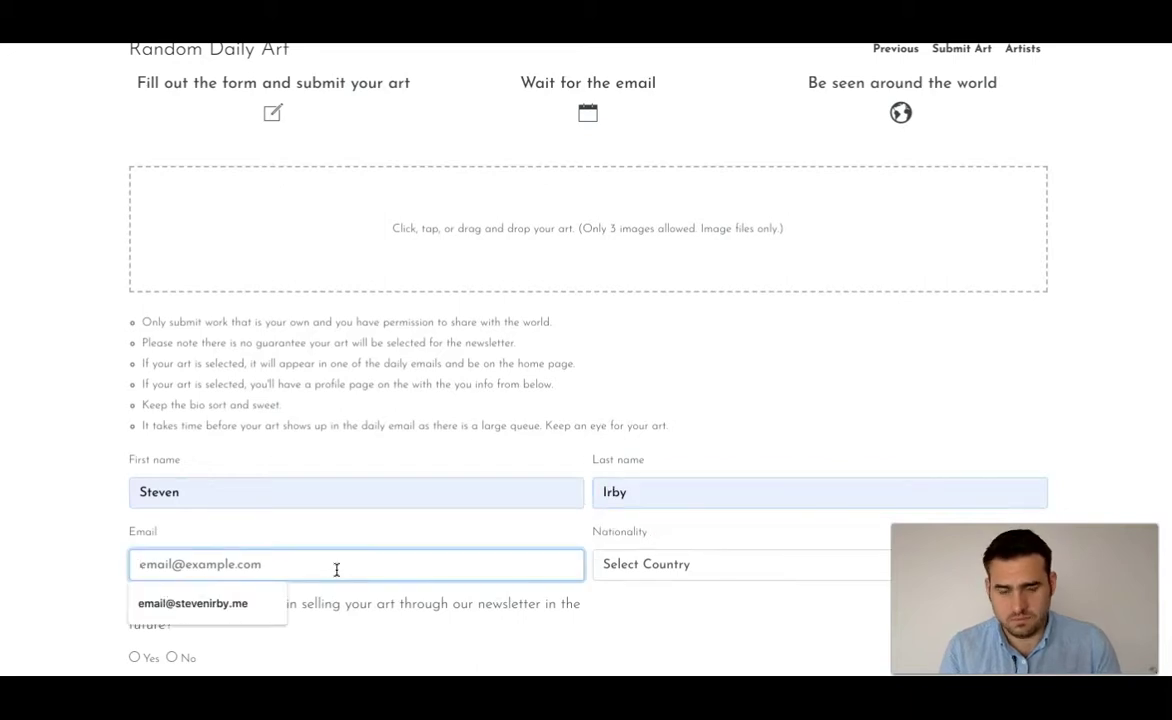
{"action": "left_click", "coordinate": [241, 610]}
- Choose American nationality, answer Yes to selling via the newsletter, and type a short bio
{"action": "left_click", "coordinate": [631, 576]}
{"action": "type", "text": "unit"}
{"action": "left_click", "coordinate": [640, 526]}
{"action": "scroll", "coordinate": [487, 466], "scroll_direction": "down", "scroll_amount": 3}
{"action": "left_click", "coordinate": [135, 487]}
{"action": "left_click", "coordinate": [249, 566]}
{"action": "type", "text": "I'm an"}
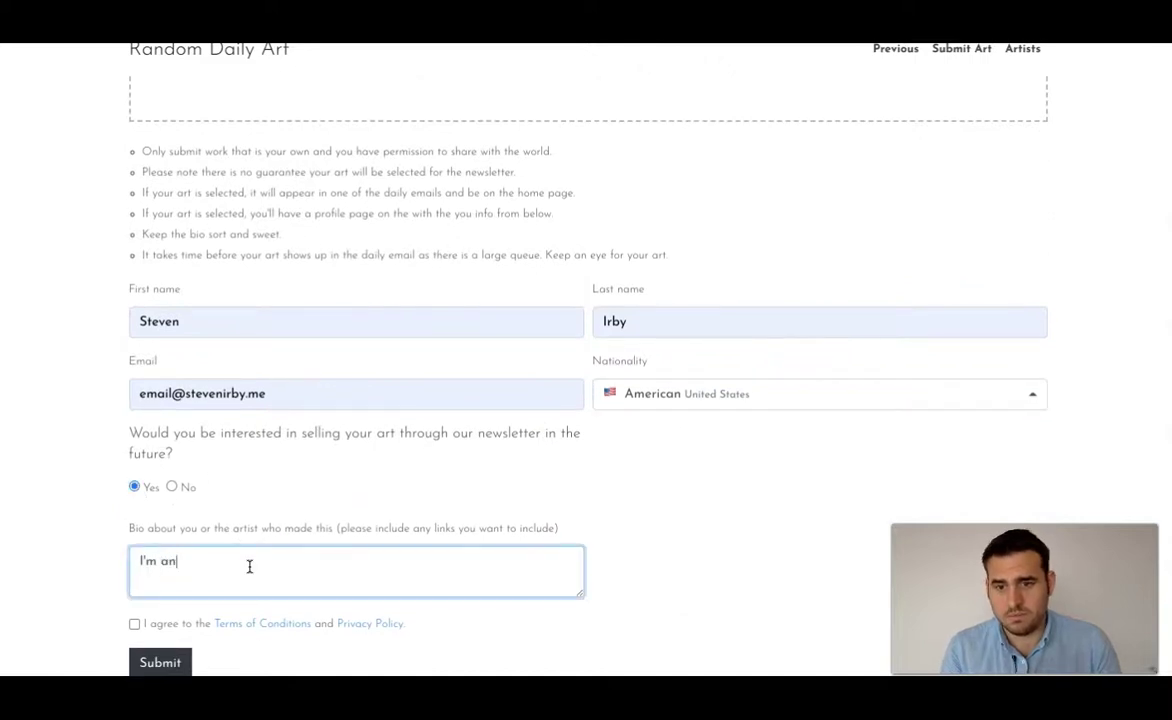
{"action": "key", "text": "BackSpace"}
{"action": "key", "text": "BackSpace"}
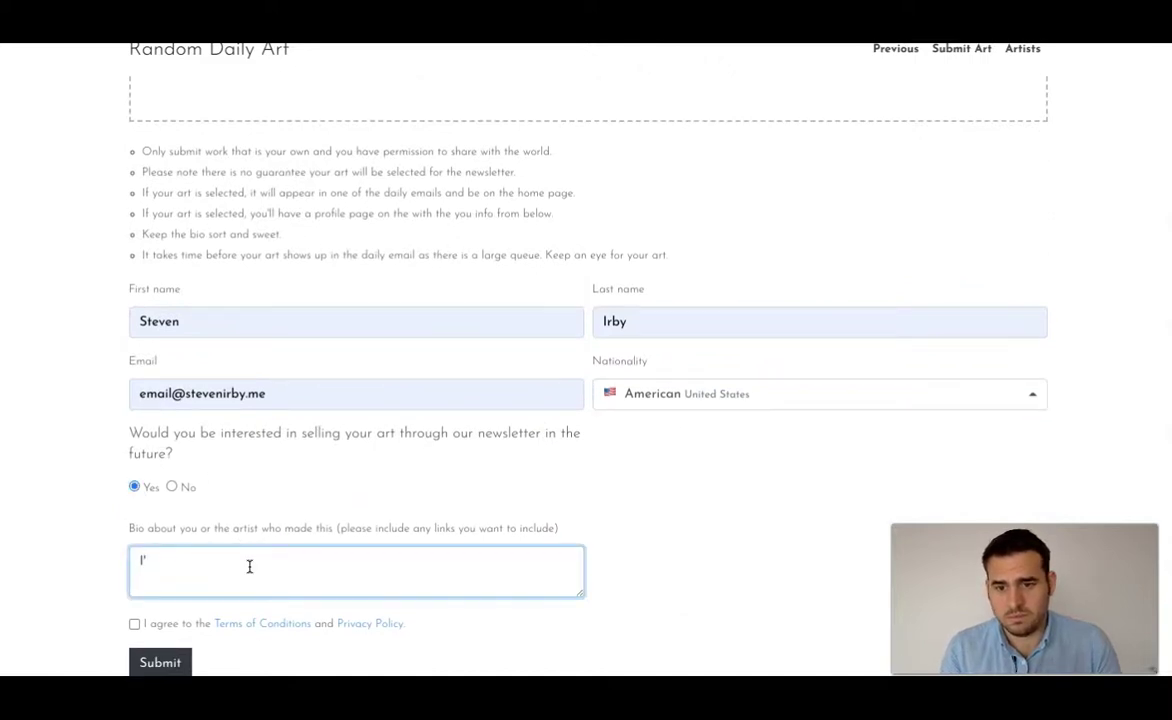
{"action": "type", "text": "am not an artist."}
- Upload three images, including dreams.jpg, to the submission form
{"action": "scroll", "coordinate": [173, 565], "scroll_direction": "down", "scroll_amount": 1}
{"action": "scroll", "coordinate": [149, 594], "scroll_direction": "up", "scroll_amount": 3}
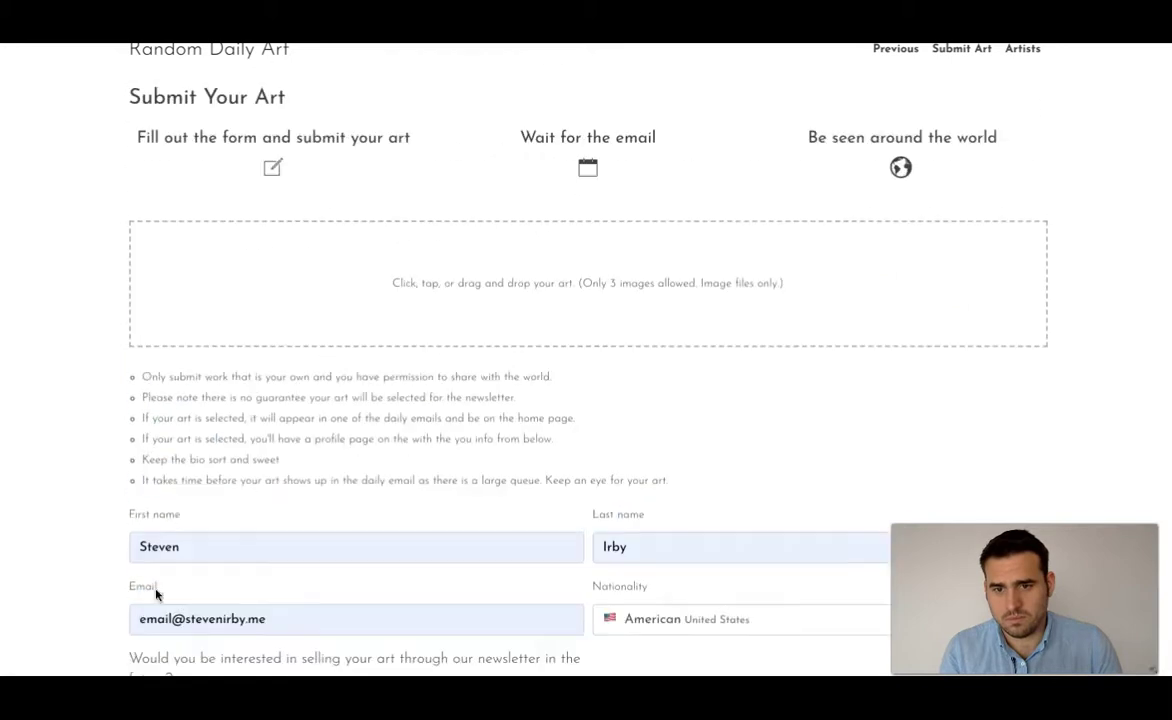
{"action": "left_click", "coordinate": [255, 255]}
{"action": "left_click", "coordinate": [335, 86]}
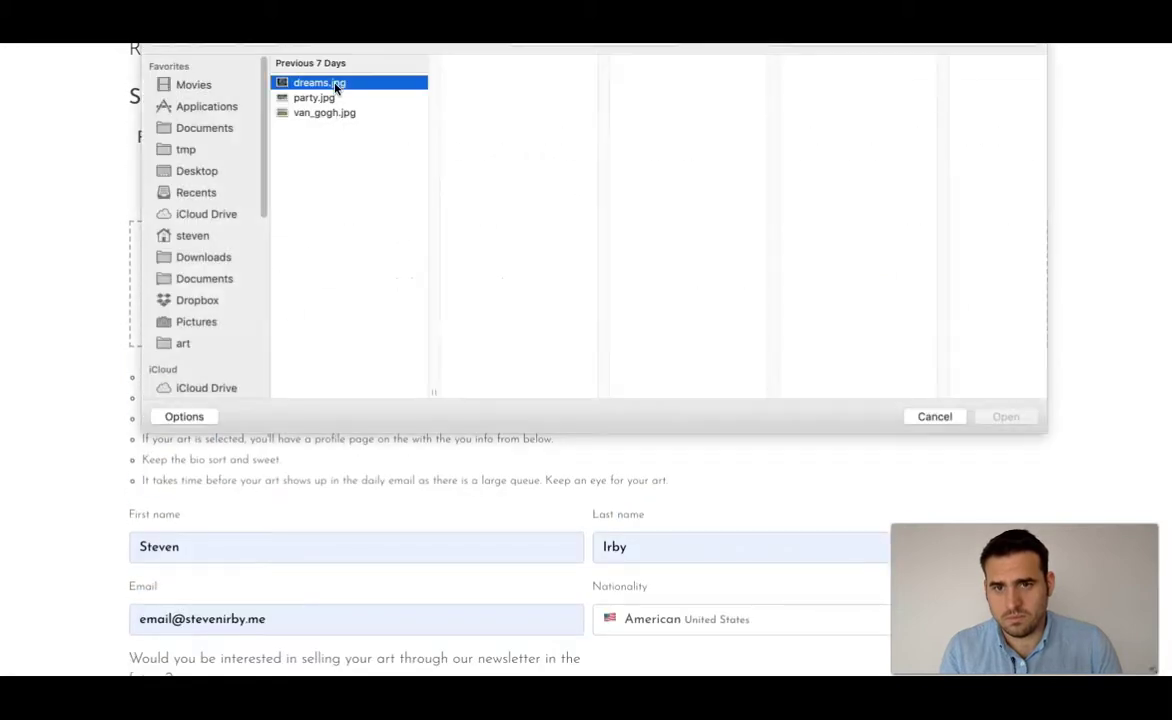
{"action": "left_click", "coordinate": [366, 112], "text": "super"}
{"action": "left_click", "coordinate": [379, 111], "text": "shift"}
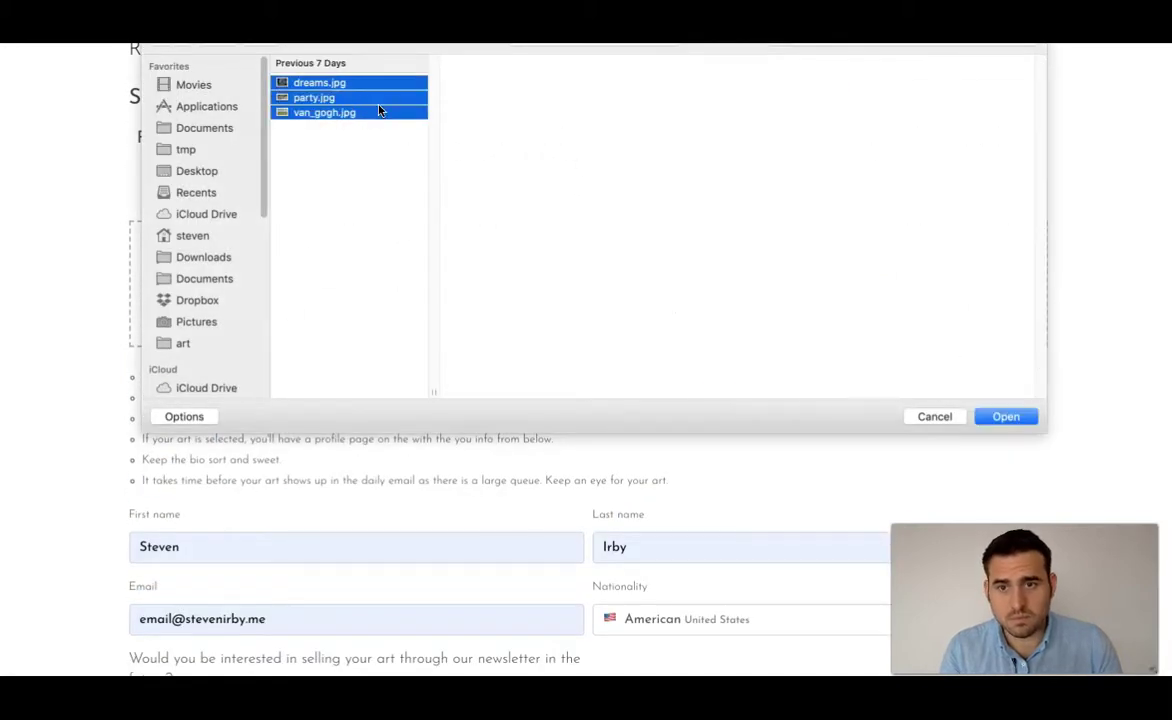
{"action": "left_click", "coordinate": [1003, 413]}
- Title the images Space, Party and art, then submit the form
{"action": "left_click", "coordinate": [326, 405]}
{"action": "type", "text": "Space"}
{"action": "left_click", "coordinate": [638, 421]}
{"action": "type", "text": "Party"}
{"action": "left_click", "coordinate": [863, 405]}
{"action": "type", "text": "ar"}
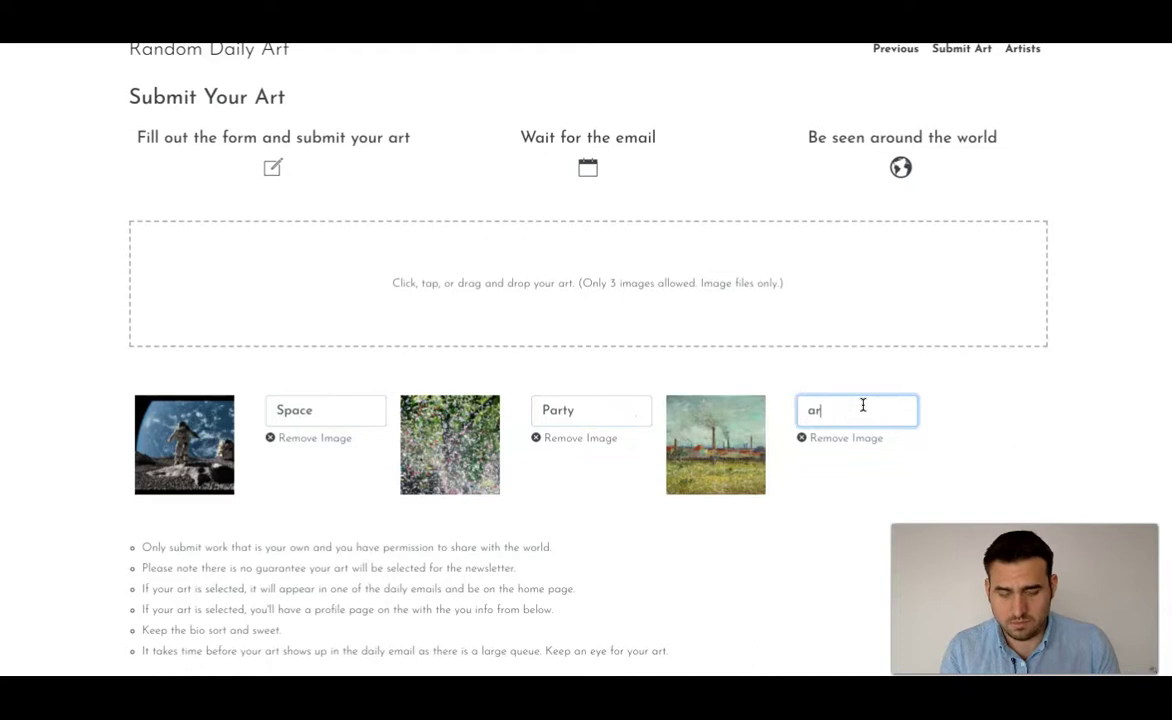
{"action": "type", "text": "t"}
{"action": "scroll", "coordinate": [380, 640], "scroll_direction": "down", "scroll_amount": 5}
{"action": "left_click", "coordinate": [160, 624]}
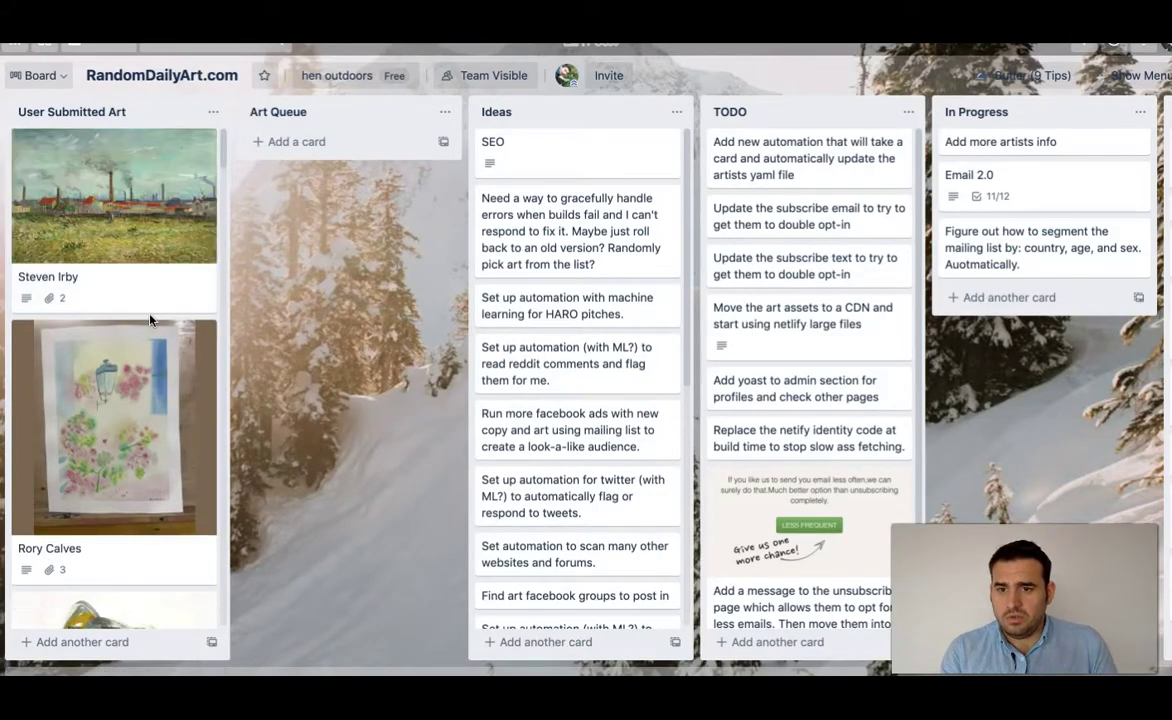
{"action": "left_click", "coordinate": [152, 309]}
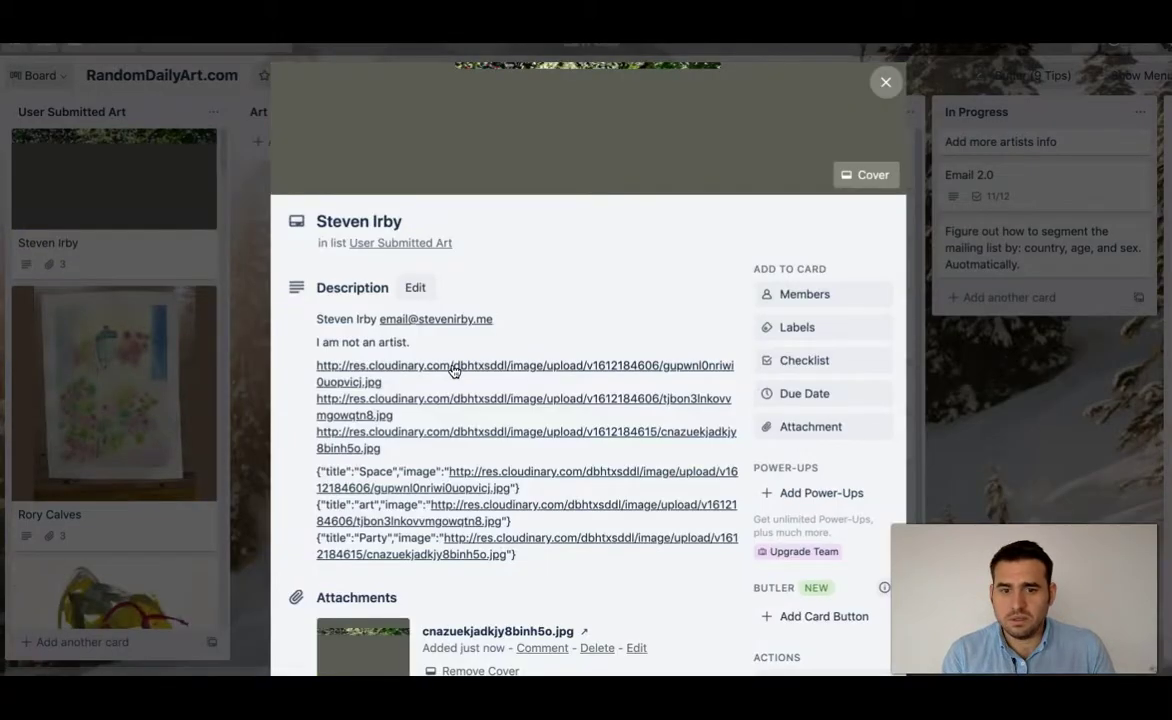
{"action": "scroll", "coordinate": [460, 365], "scroll_direction": "down", "scroll_amount": 3}
{"action": "scroll", "coordinate": [473, 366], "scroll_direction": "up", "scroll_amount": 5}
{"action": "left_click", "coordinate": [566, 166]}
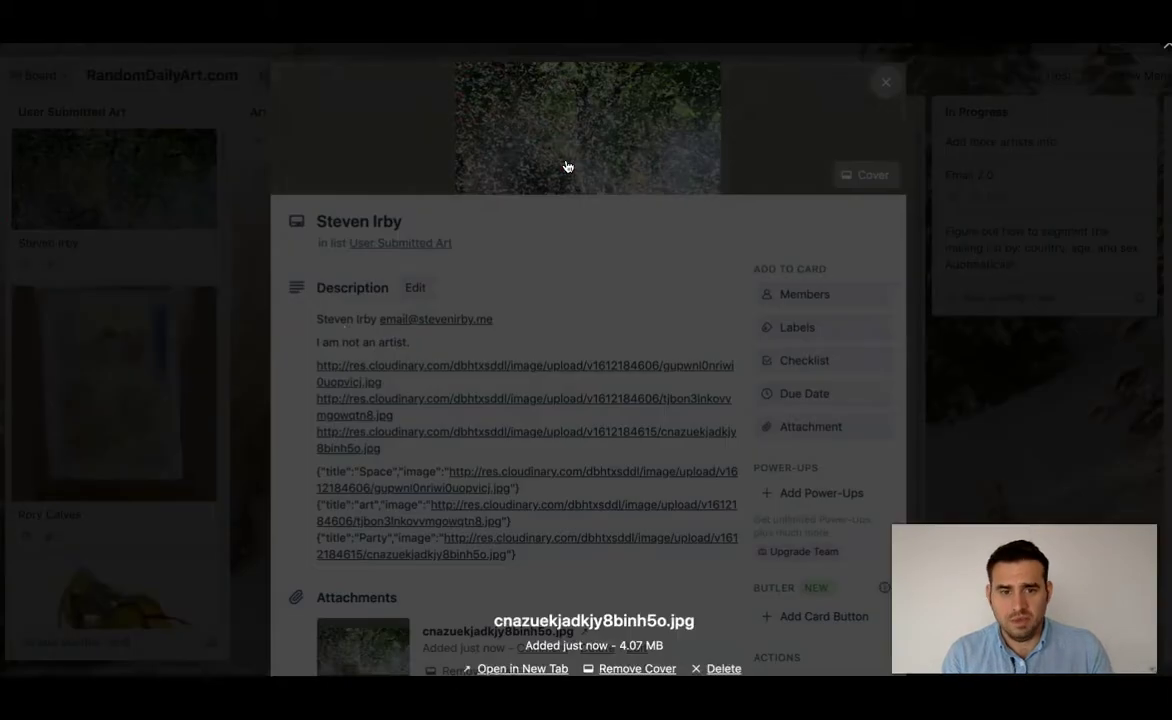
{"action": "key", "text": "Right"}
{"action": "key", "text": "Right"}
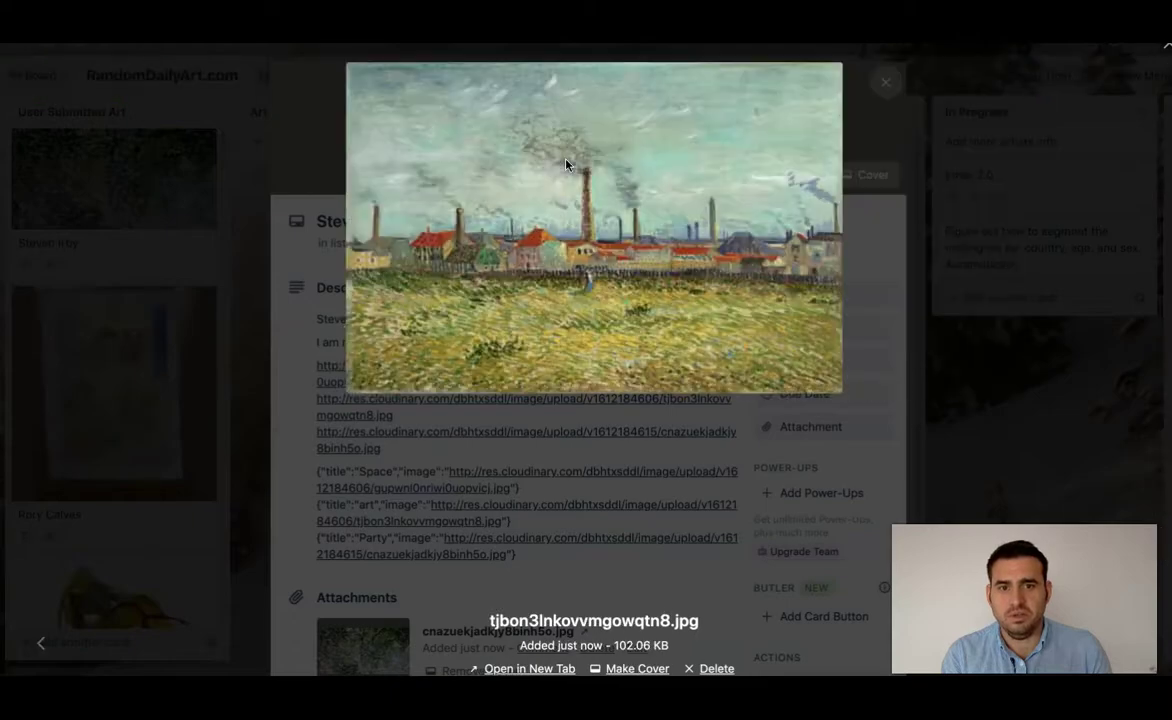
{"action": "key", "text": "Escape"}
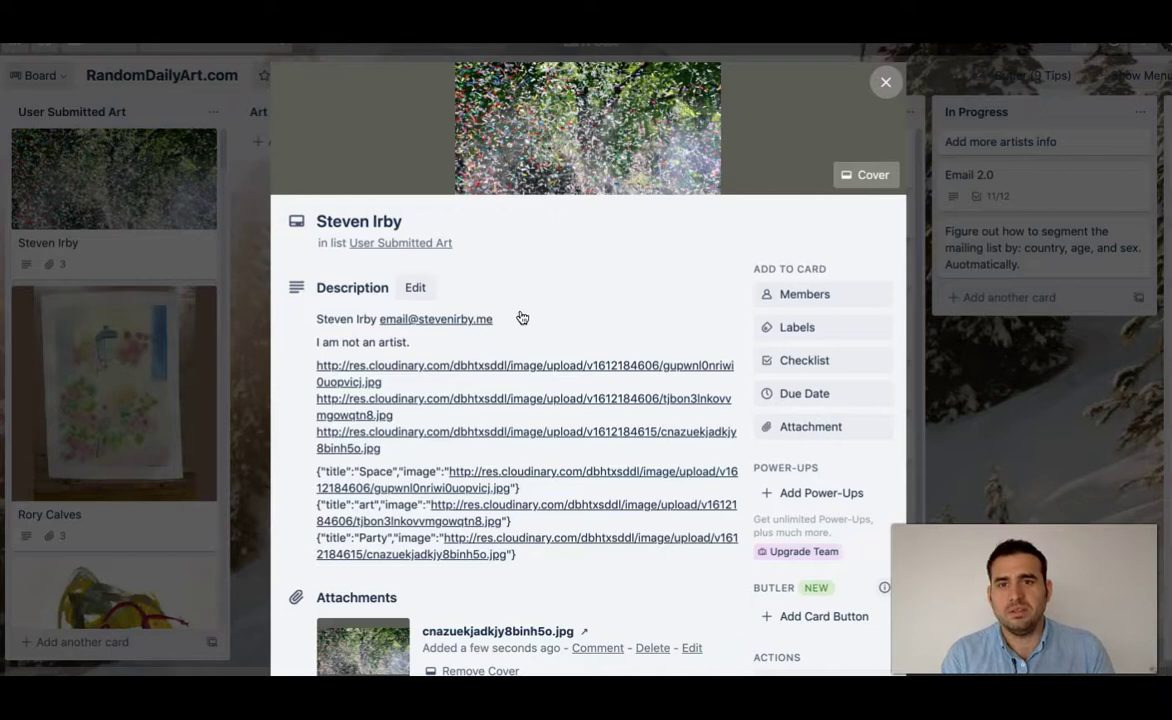
{"action": "left_click", "coordinate": [253, 279]}
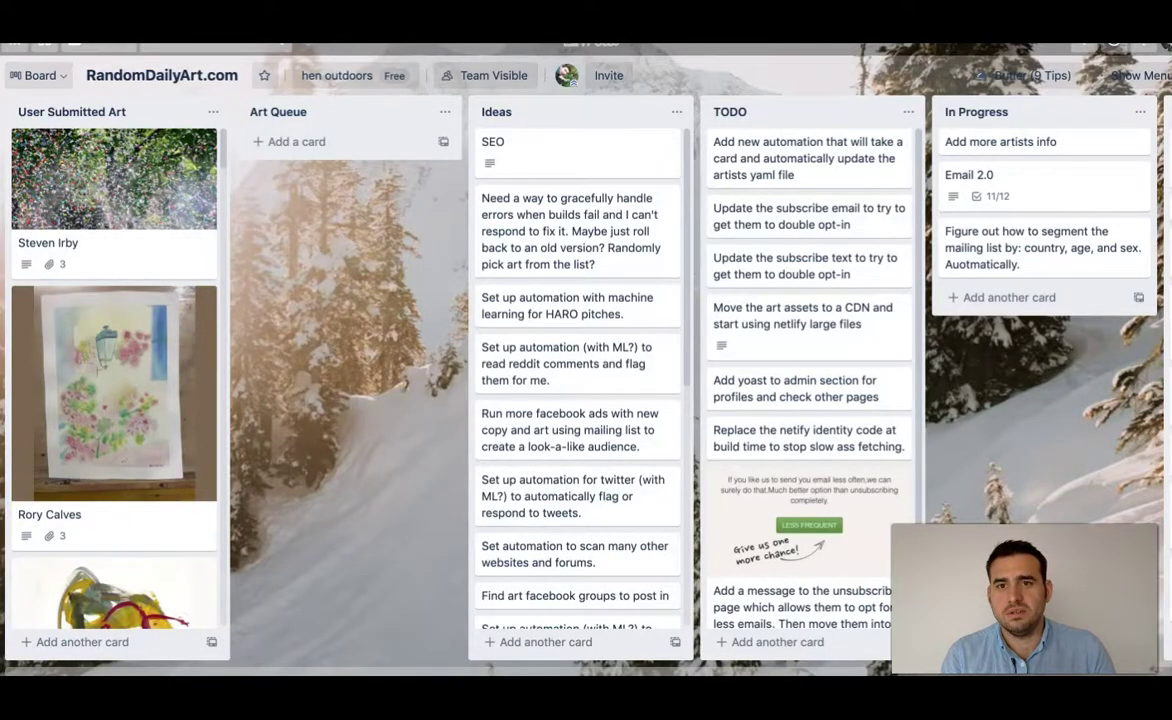
{"action": "key", "text": "super+Tab"}
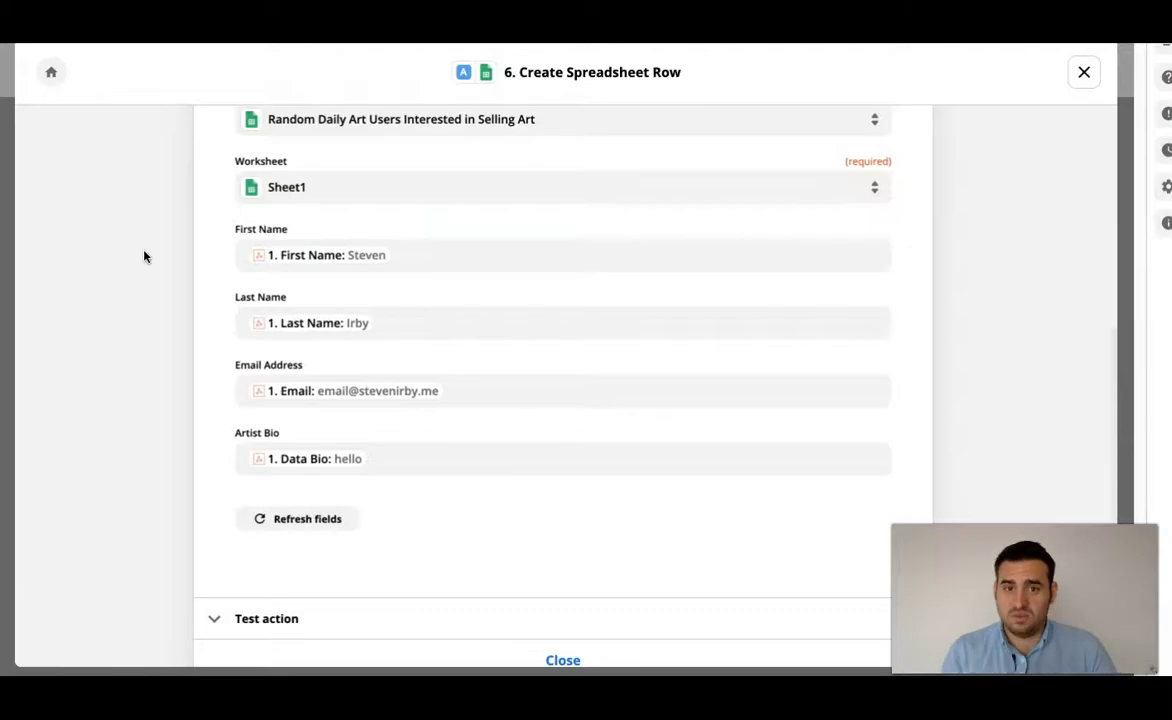
- Exit the Open to Sales path, scroll through the whole zap, and switch back to n8n
{"action": "scroll", "coordinate": [144, 252], "scroll_direction": "up", "scroll_amount": 5}
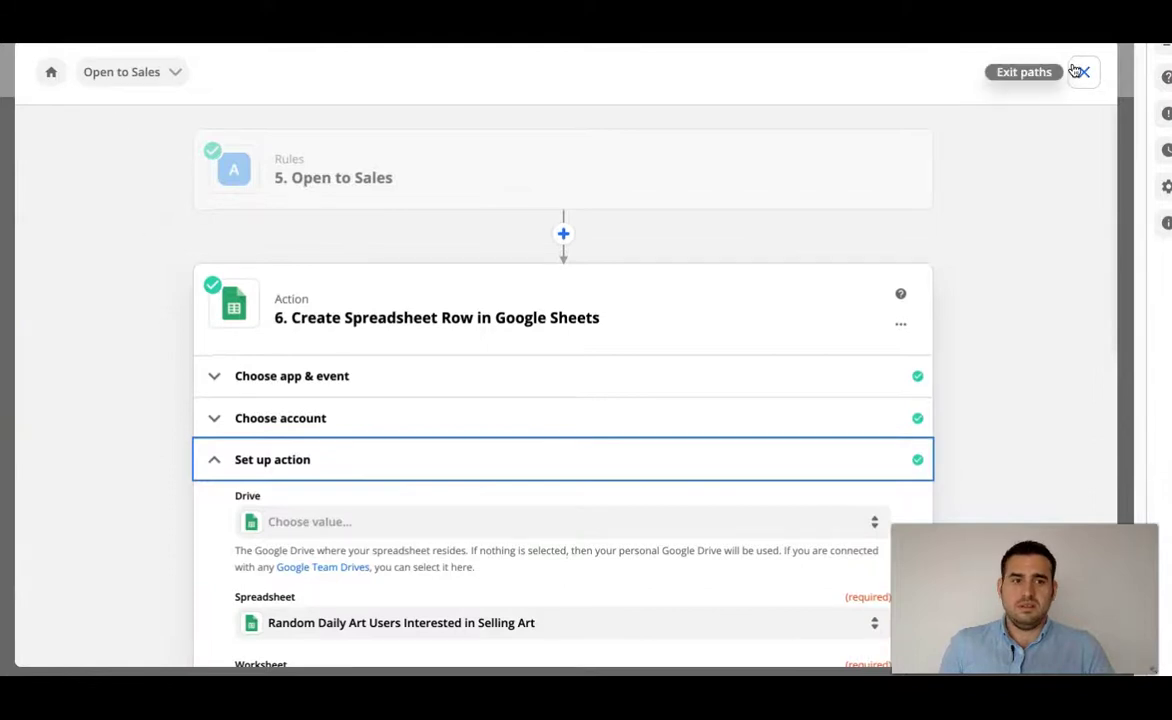
{"action": "left_click", "coordinate": [1083, 74]}
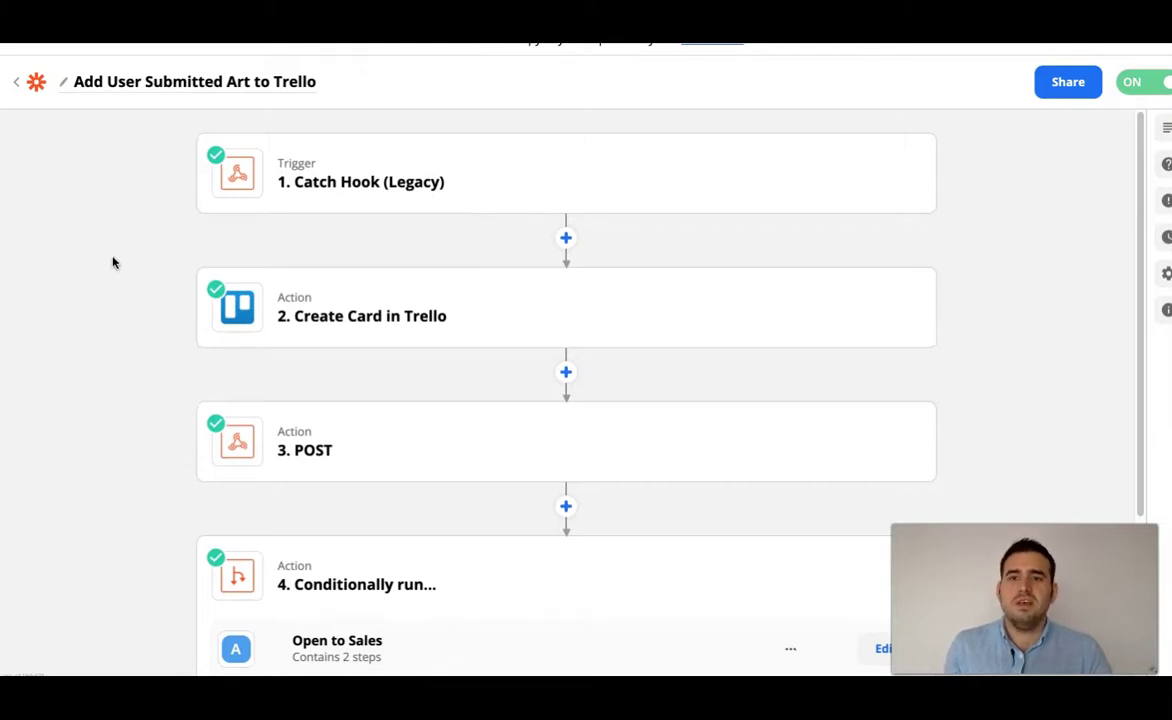
{"action": "scroll", "coordinate": [112, 263], "scroll_direction": "down", "scroll_amount": 2}
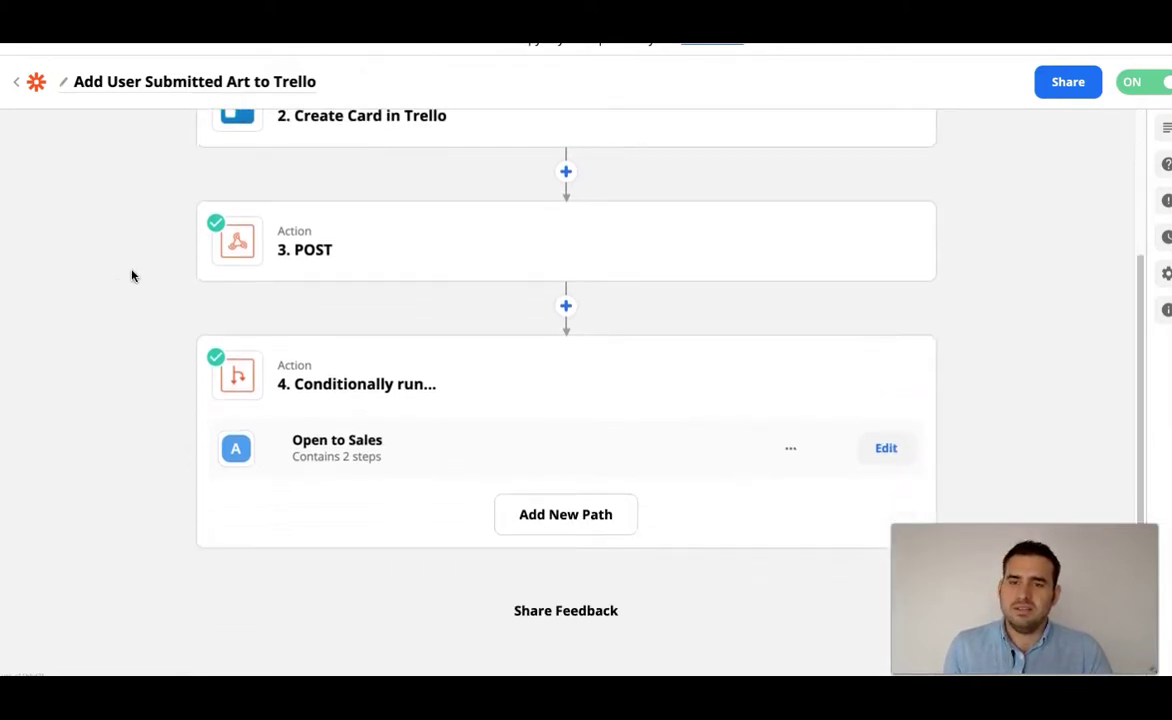
{"action": "scroll", "coordinate": [131, 269], "scroll_direction": "up", "scroll_amount": 2}
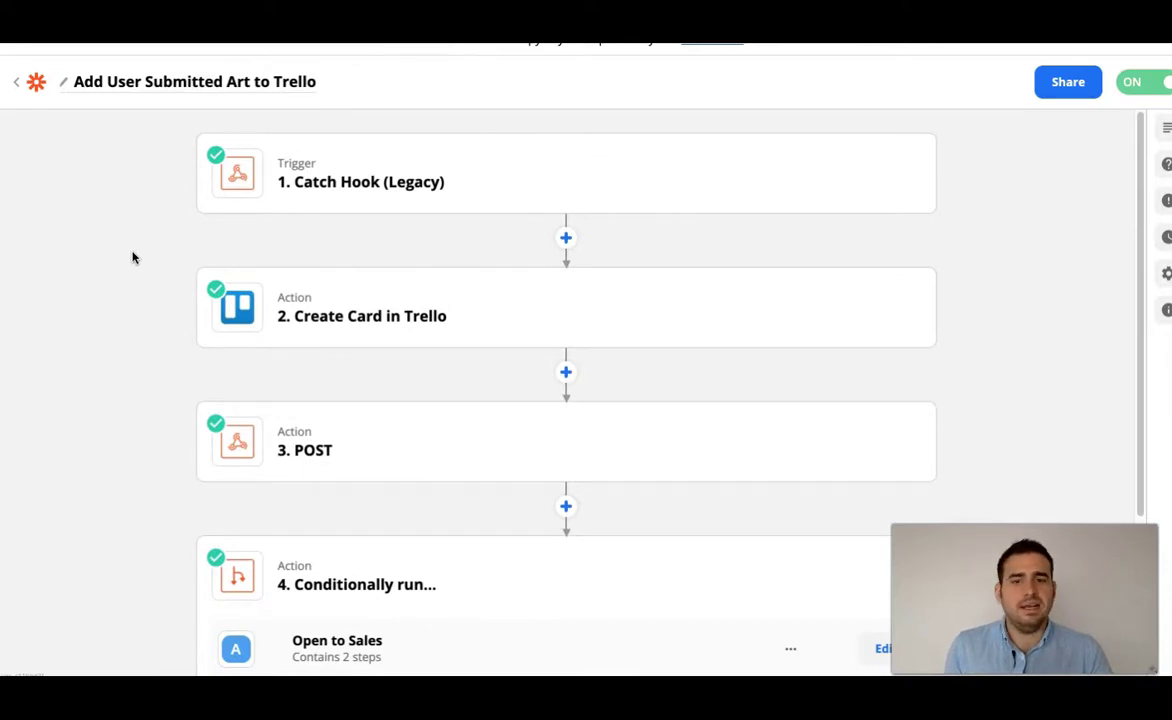
{"action": "scroll", "coordinate": [132, 258], "scroll_direction": "down", "scroll_amount": 2}
{"action": "scroll", "coordinate": [132, 258], "scroll_direction": "up", "scroll_amount": 2}
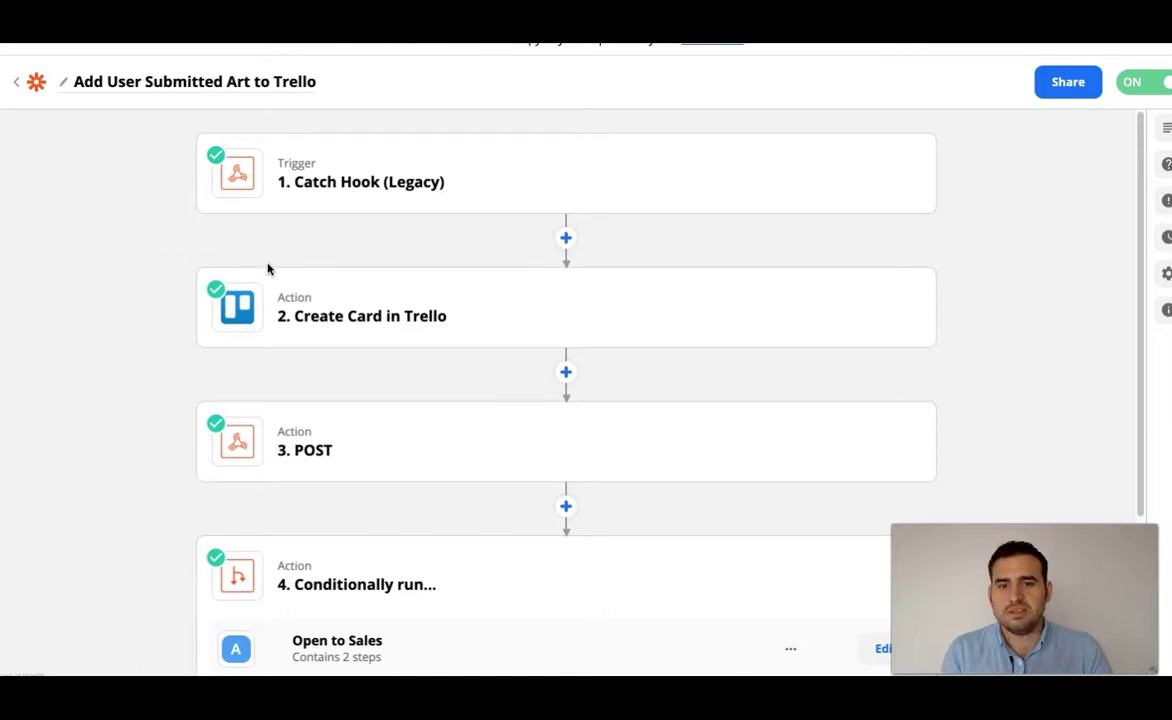
{"action": "key", "text": "ctrl+Tab"}
{"action": "key", "text": "ctrl+Tab"}
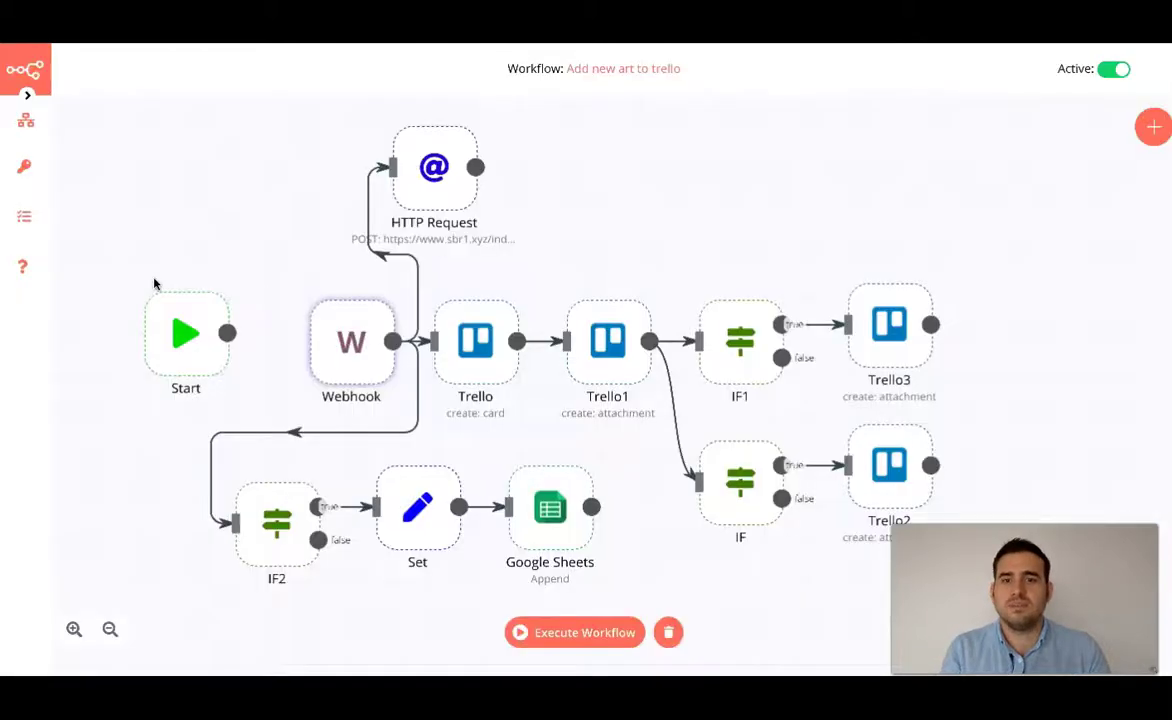